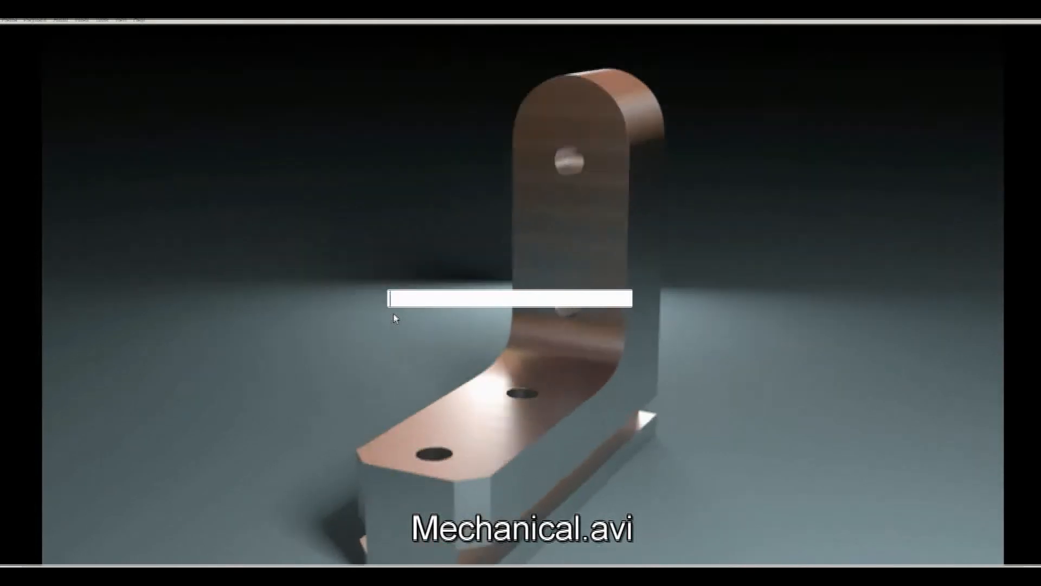
# Search the web for 02-inthemachine images and open the dimensioned L-bracket drawing at full size
pyautogui.write('02')
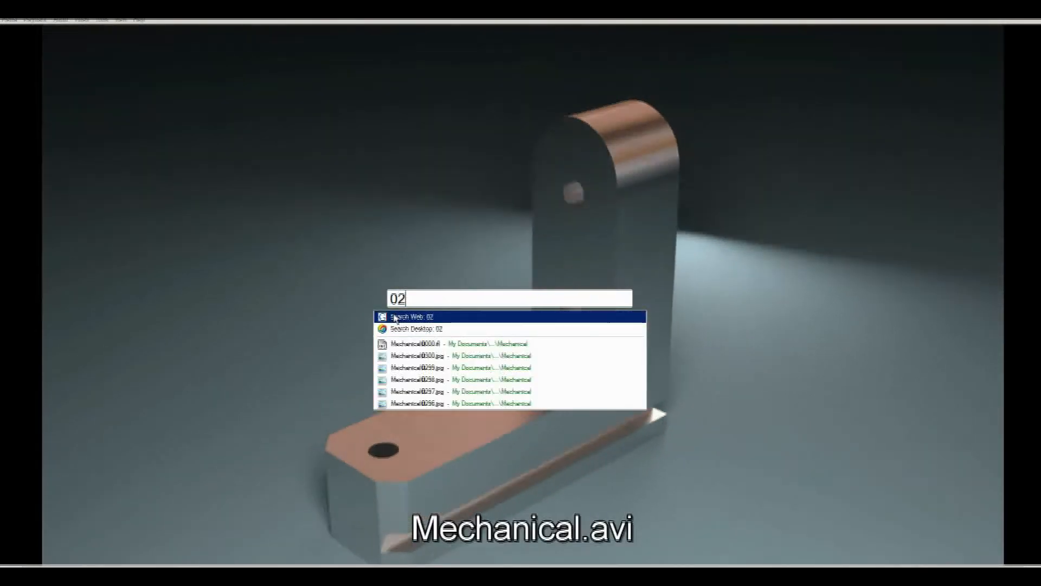
pyautogui.write('-inthemachine')
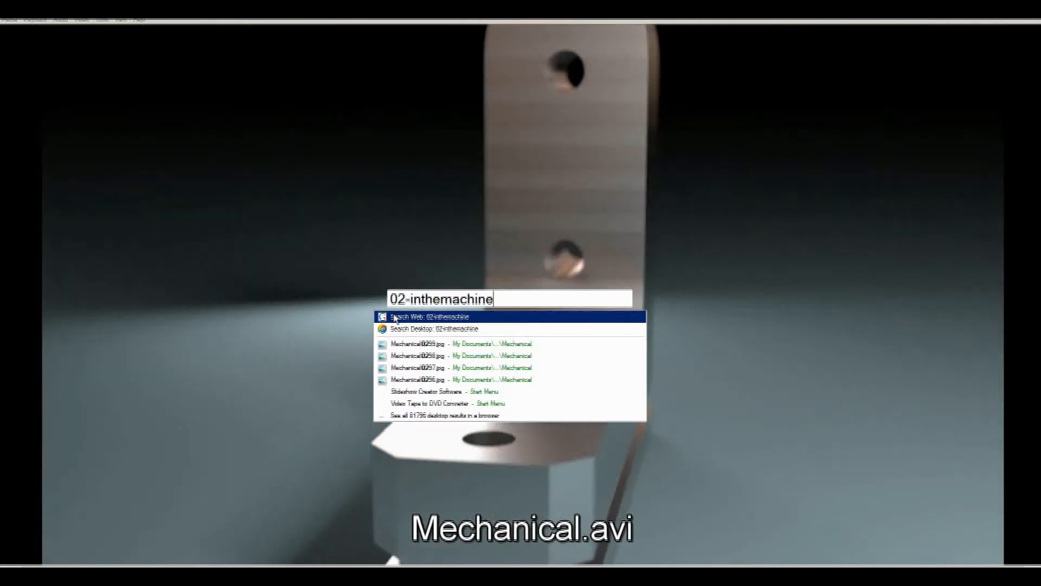
pyautogui.press('Return')
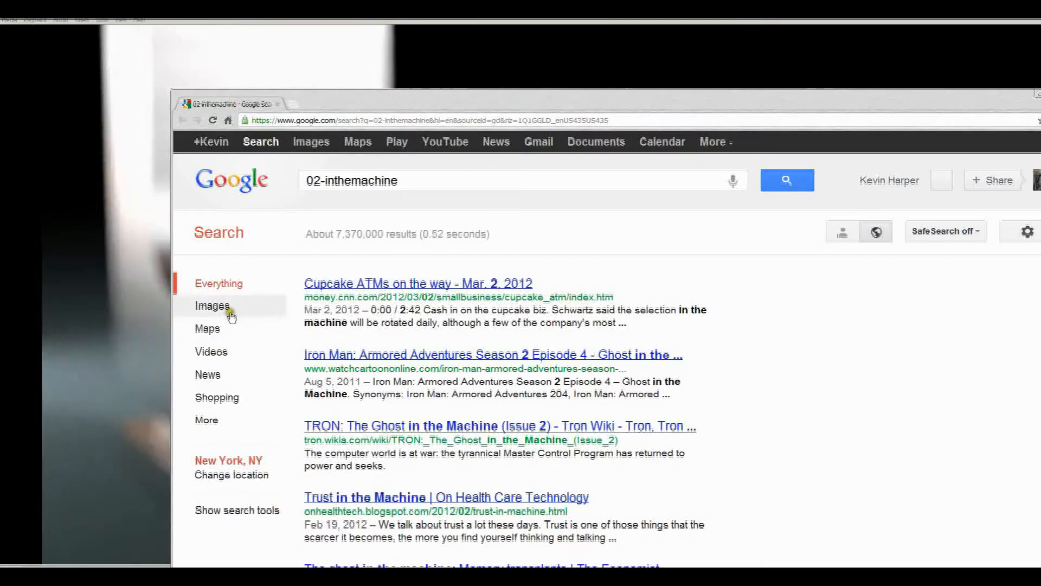
pyautogui.click(225, 306)
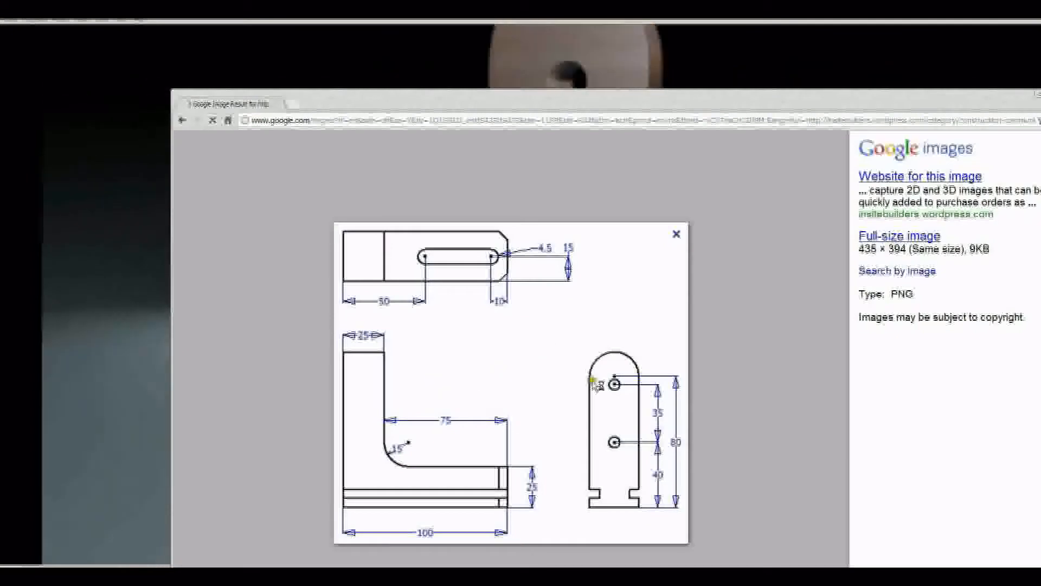
pyautogui.click(884, 235)
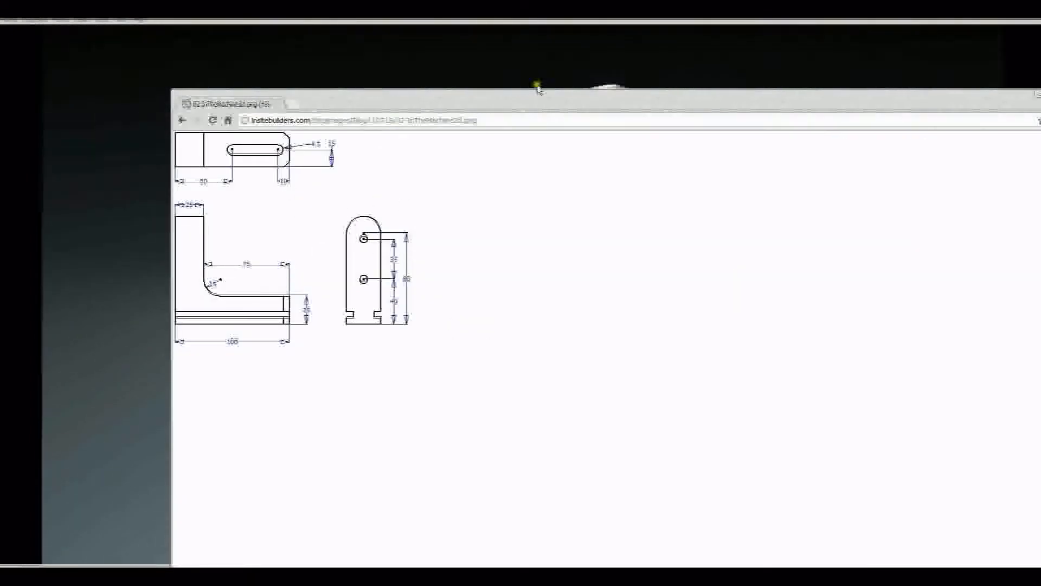
pyautogui.moveTo(653, 104); pyautogui.dragTo(585, 109)
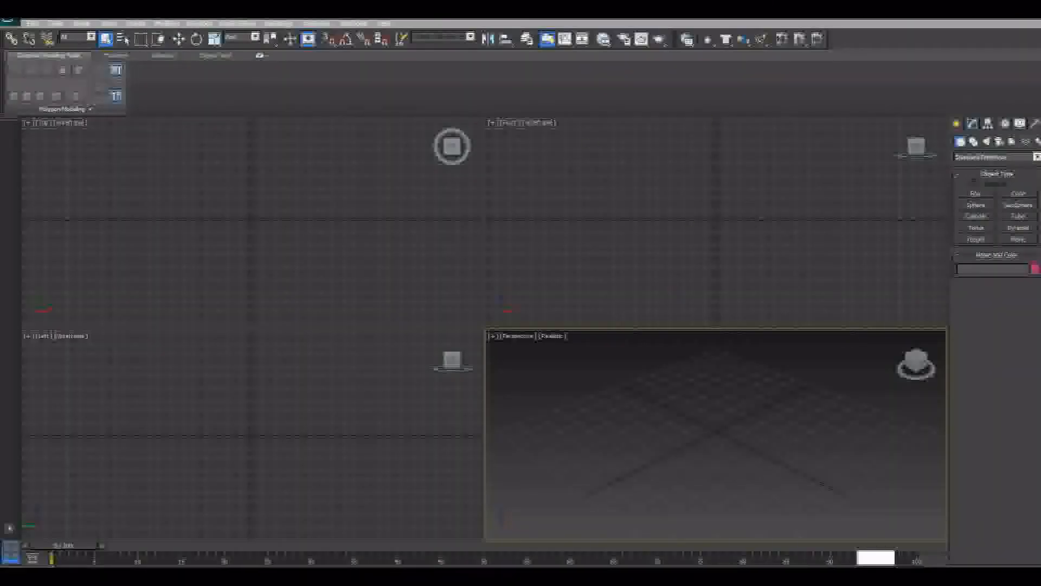
# Create a flat box primitive in the Top view and reposition it on the ground grid in the maximized Perspective view
pyautogui.click(974, 192)
pyautogui.moveTo(207, 200); pyautogui.dragTo(277, 241)
pyautogui.click(278, 225)
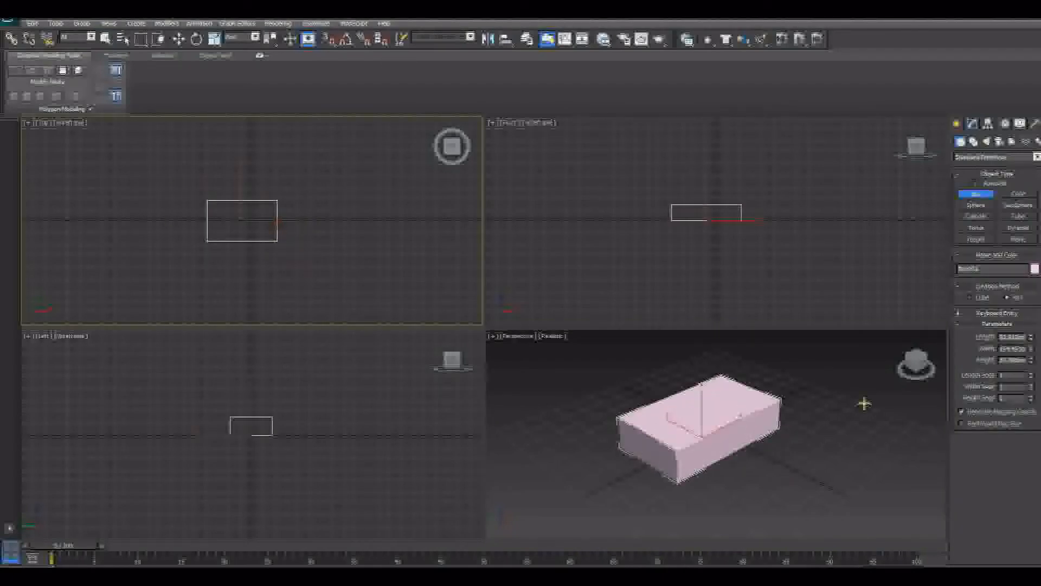
pyautogui.moveTo(805, 366); pyautogui.dragTo(759, 388, button='middle')
pyautogui.hotkey('alt', 'w')
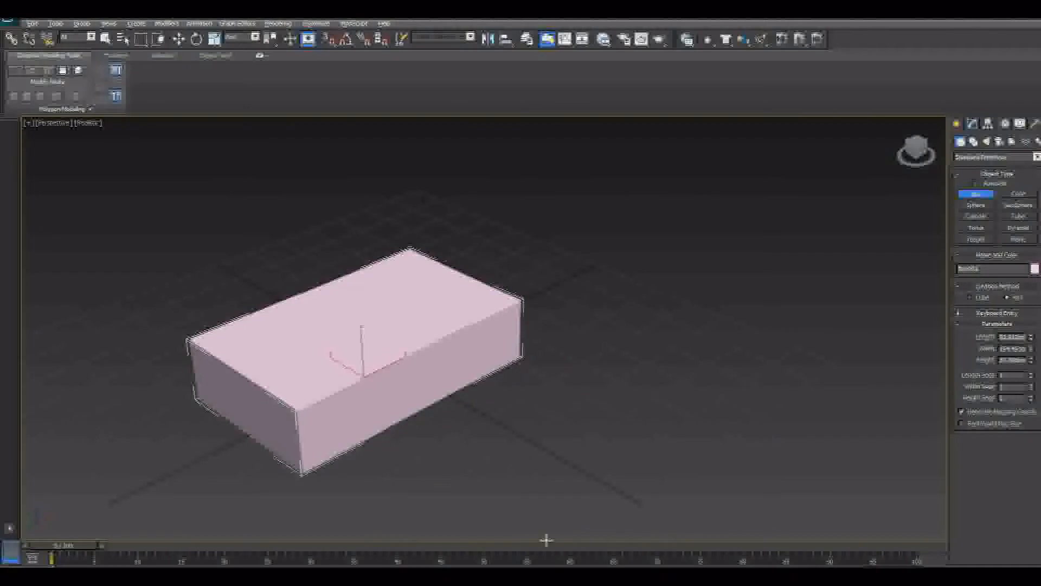
pyautogui.rightClick(642, 411)
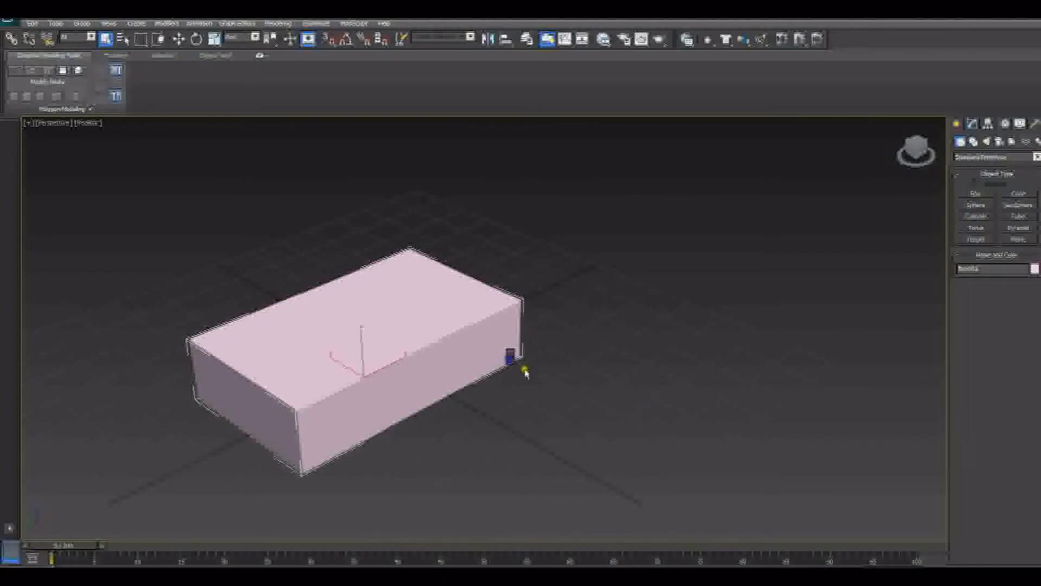
pyautogui.press('w')
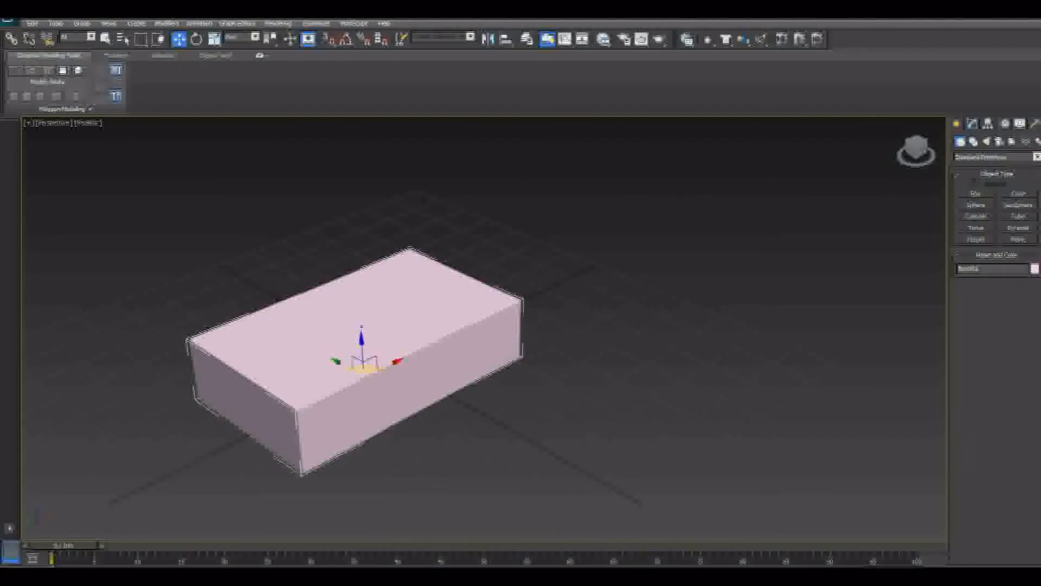
pyautogui.moveTo(363, 363); pyautogui.dragTo(392, 351)
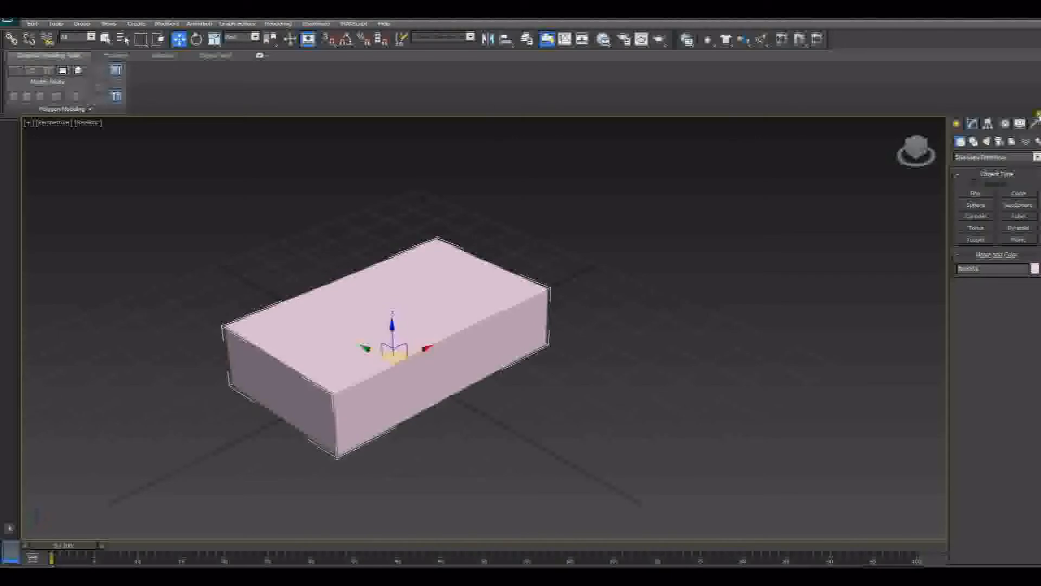
# Set the box's length to 100 and height to 25, and reduce its width to match the bracket drawing
pyautogui.click(971, 125)
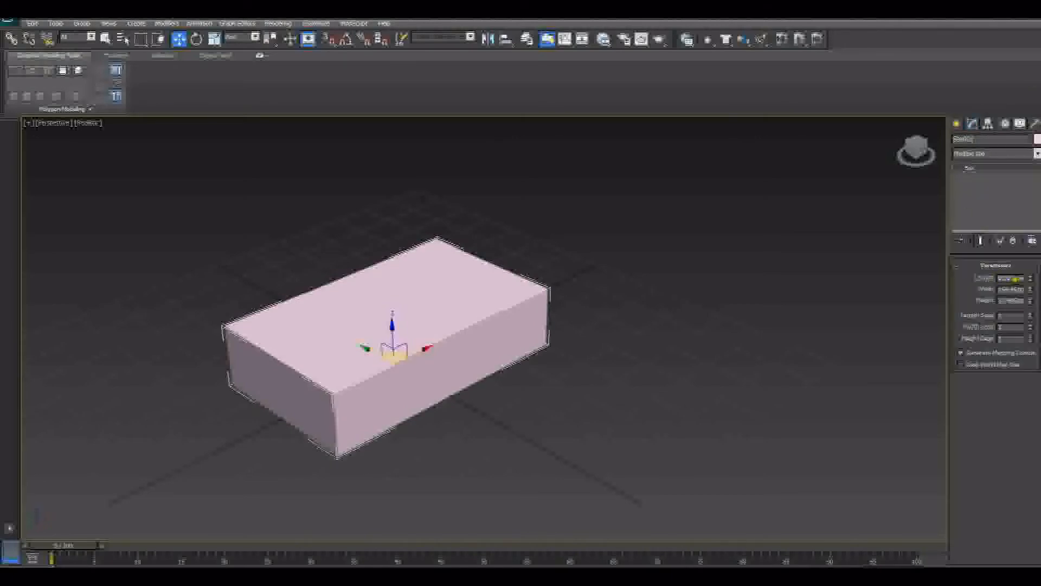
pyautogui.doubleClick(1014, 279)
pyautogui.write('100')
pyautogui.press('Return')
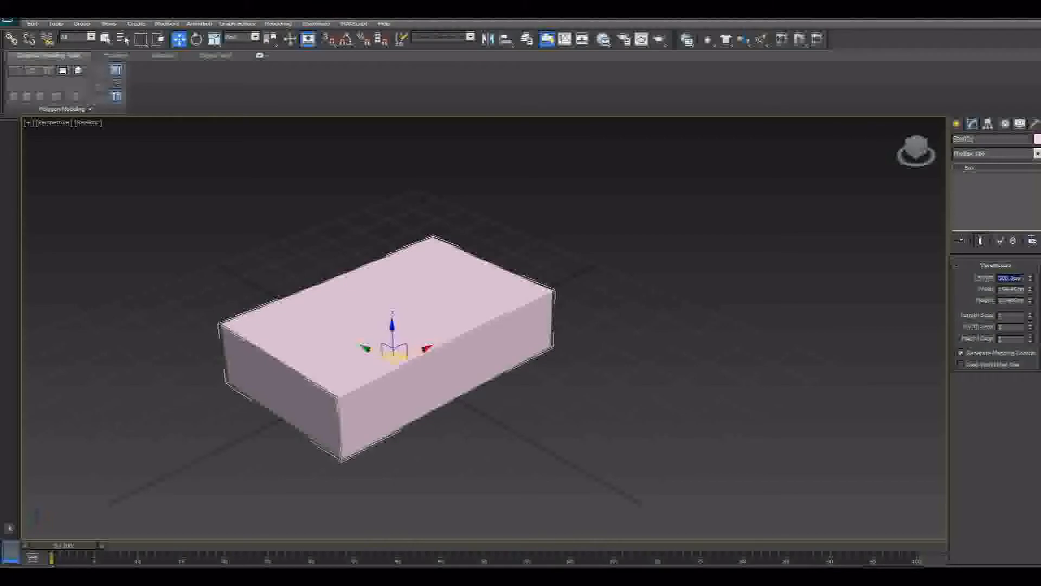
pyautogui.press('Tab')
pyautogui.press('Tab')
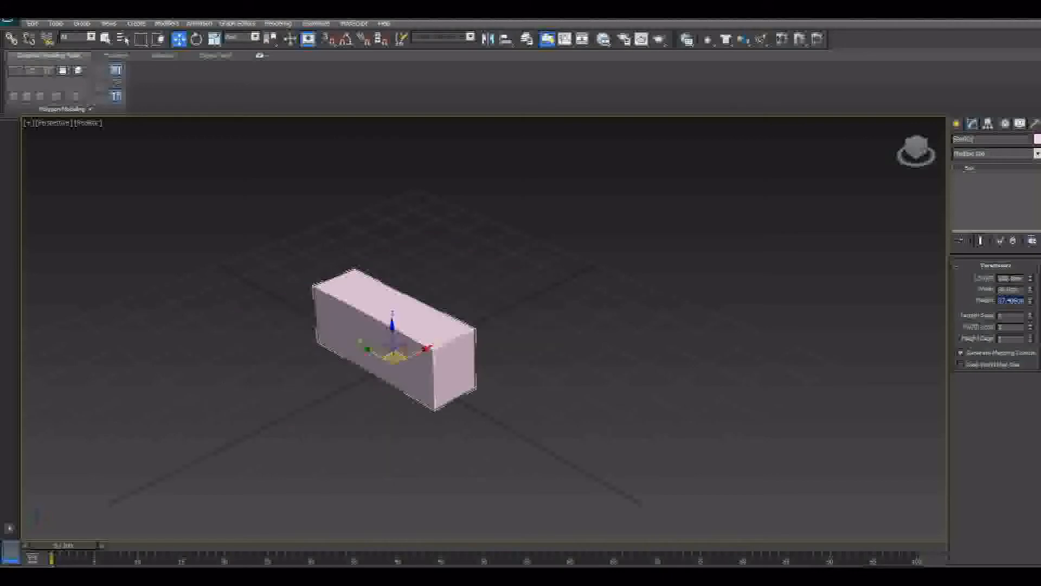
pyautogui.write('25')
pyautogui.press('Return')
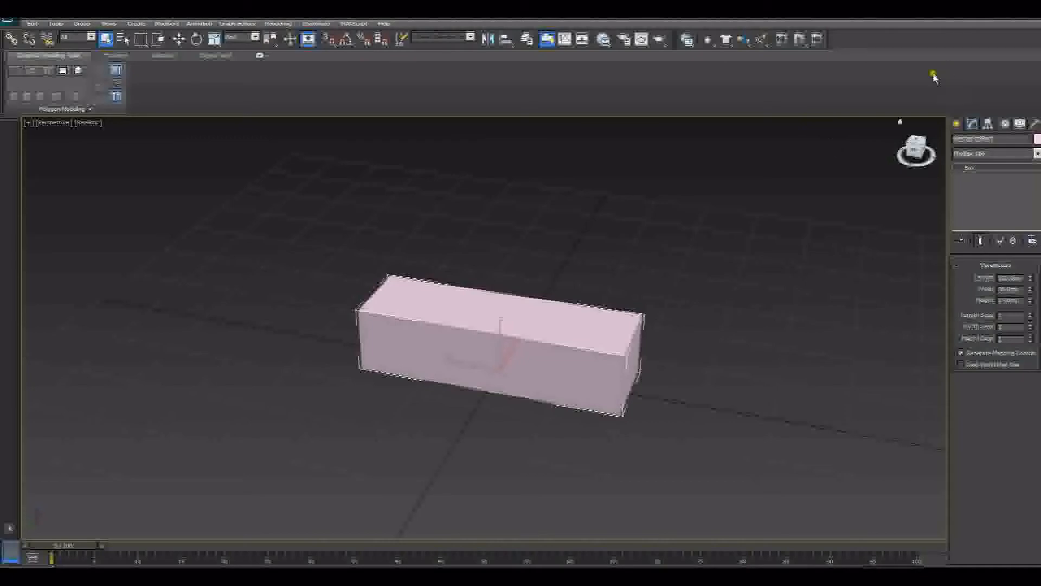
# Create a plane on the ground grid beneath the box and enter exact values for its length and width
pyautogui.click(956, 123)
pyautogui.click(1031, 242)
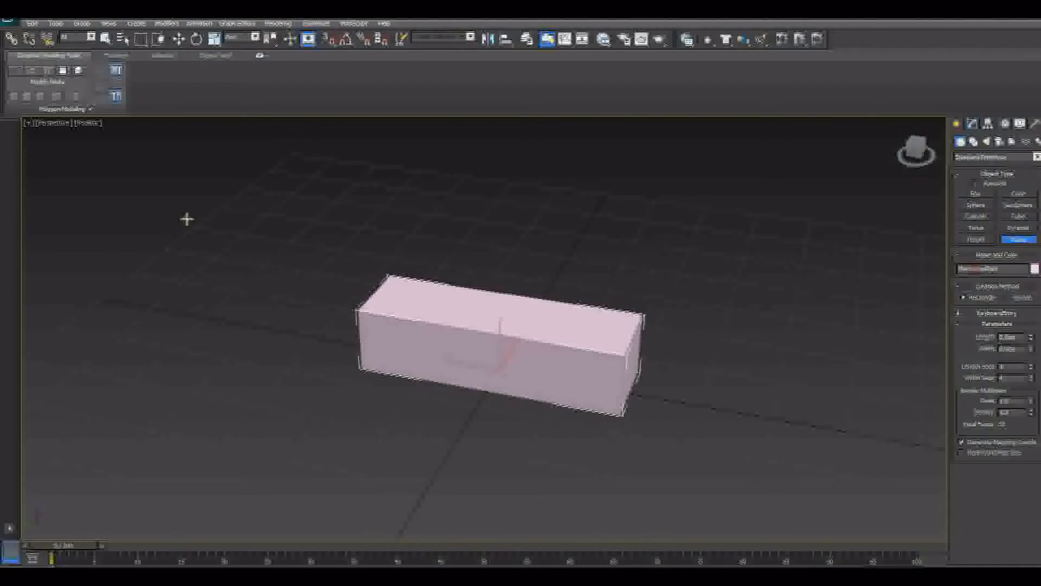
pyautogui.moveTo(239, 235); pyautogui.dragTo(813, 539)
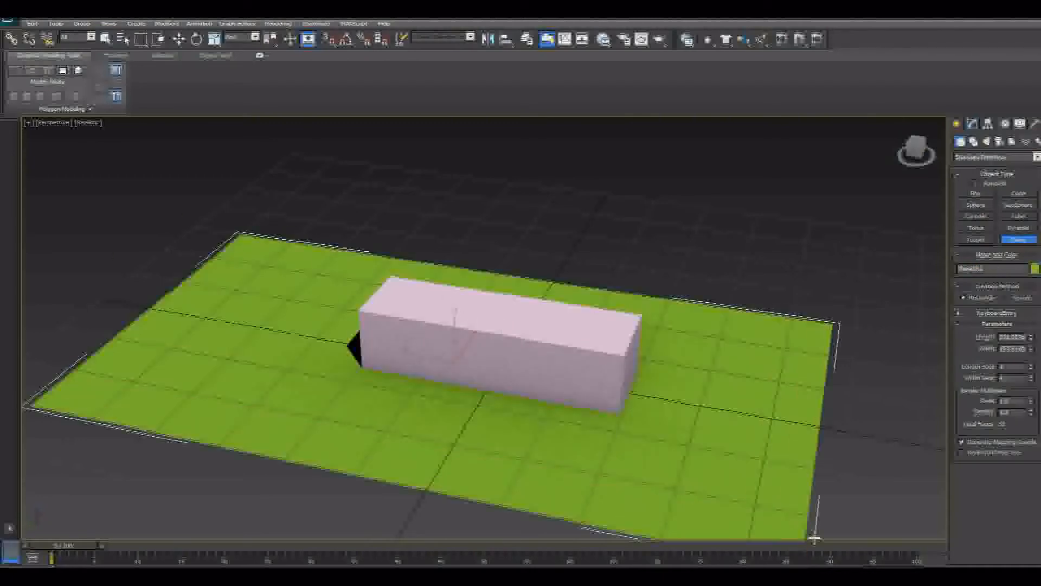
pyautogui.doubleClick(1010, 337)
pyautogui.press('Tab')
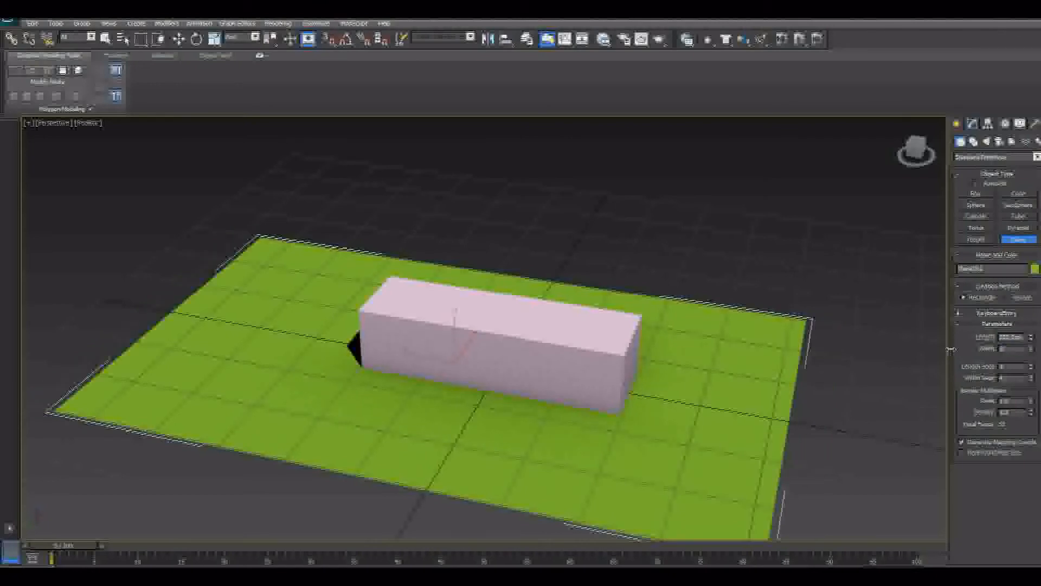
pyautogui.write('350')
pyautogui.press('Return')
# Display edged faces in the Perspective view and reduce the plane's length and width segments to 1
pyautogui.moveTo(623, 385); pyautogui.dragTo(799, 293, button='middle')
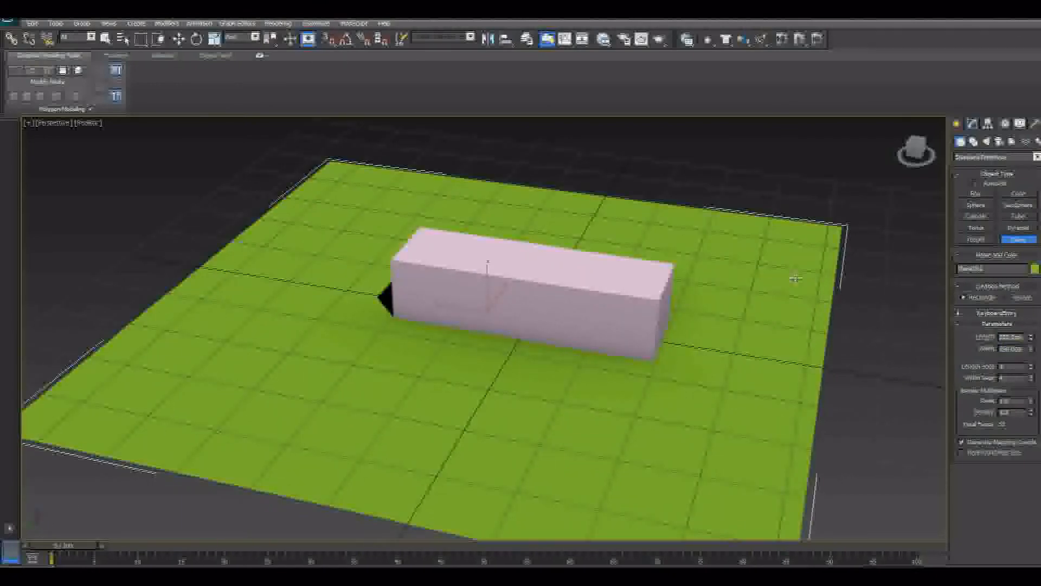
pyautogui.press('F4')
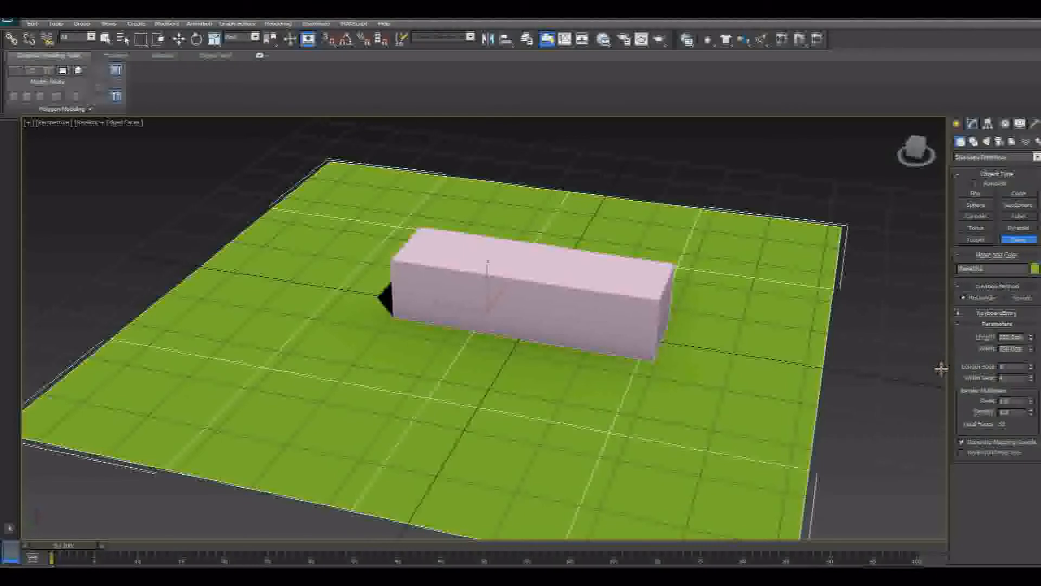
pyautogui.press('Tab')
pyautogui.write('1')
pyautogui.press('Tab')
pyautogui.moveTo(730, 264); pyautogui.dragTo(704, 277, button='middle')
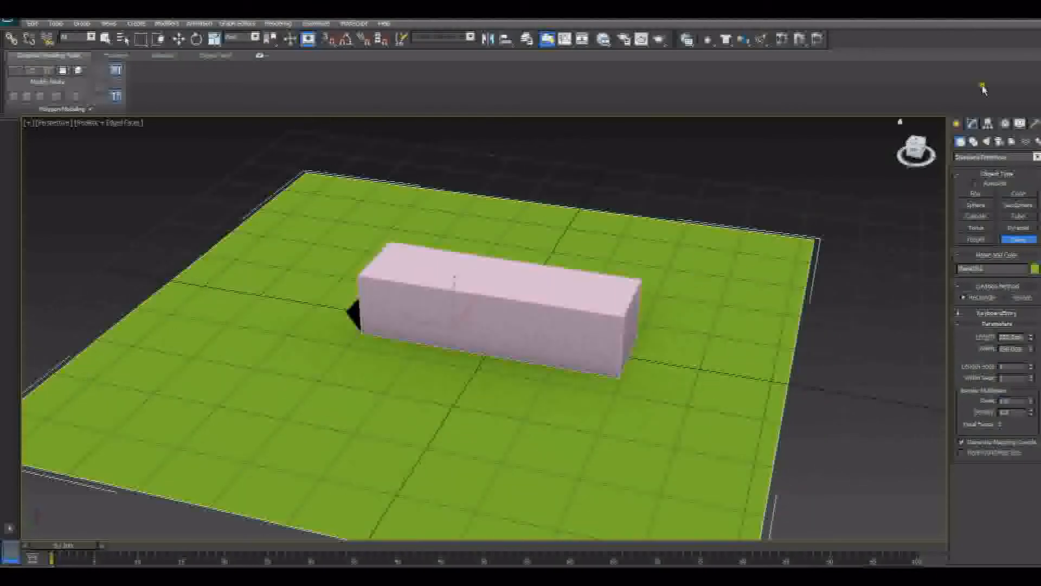
# Rename the plane as the reference plane
pyautogui.click(971, 124)
pyautogui.click(982, 139)
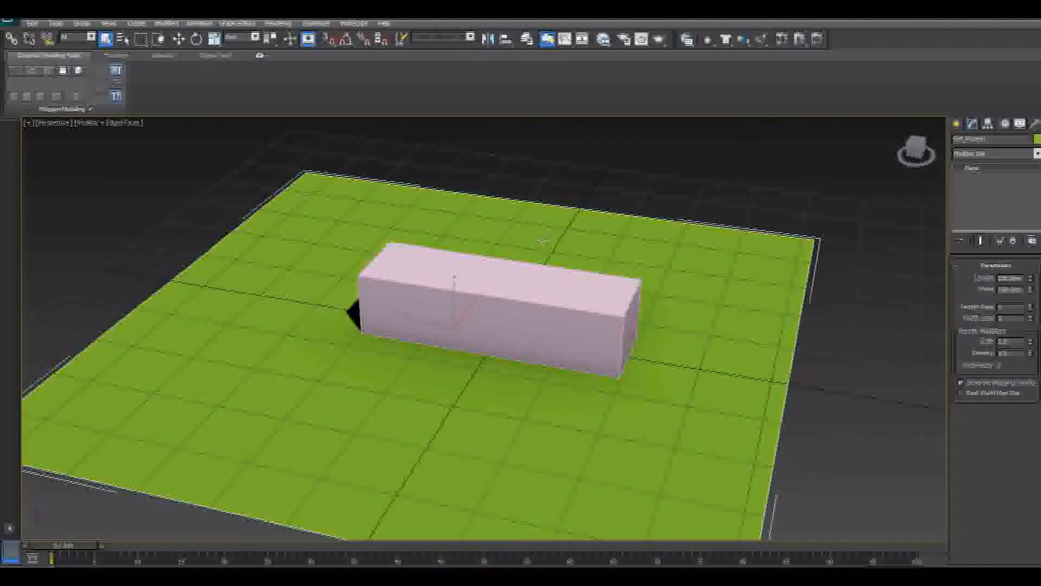
pyautogui.moveTo(591, 280); pyautogui.dragTo(629, 272, button='middle')
# Apply the 02-InTheMachine PNG drawing from the 3dsMax downloads folder to the reference plane
pyautogui.hotkey('alt', 'Tab')
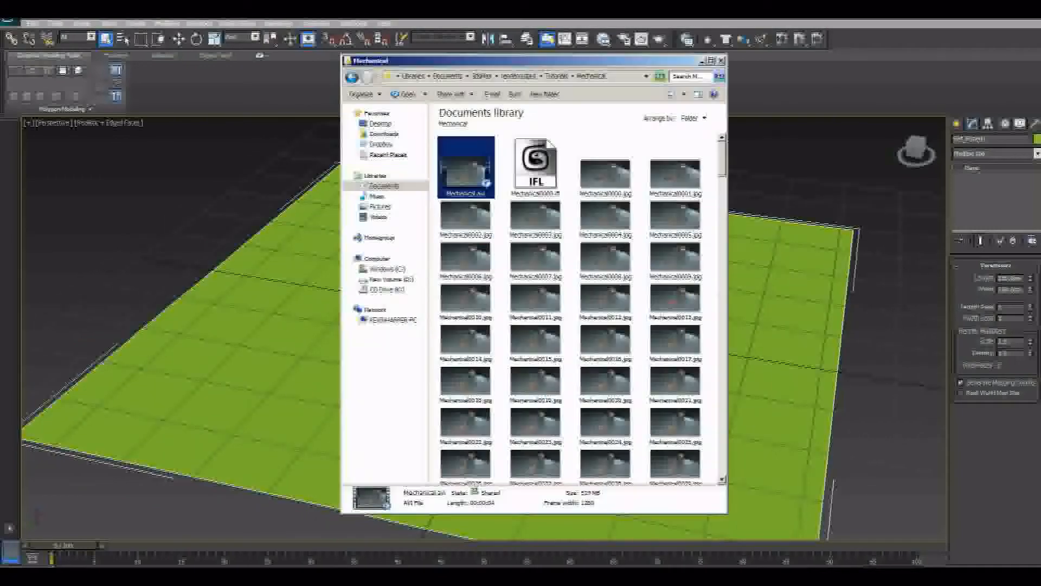
pyautogui.click(384, 186)
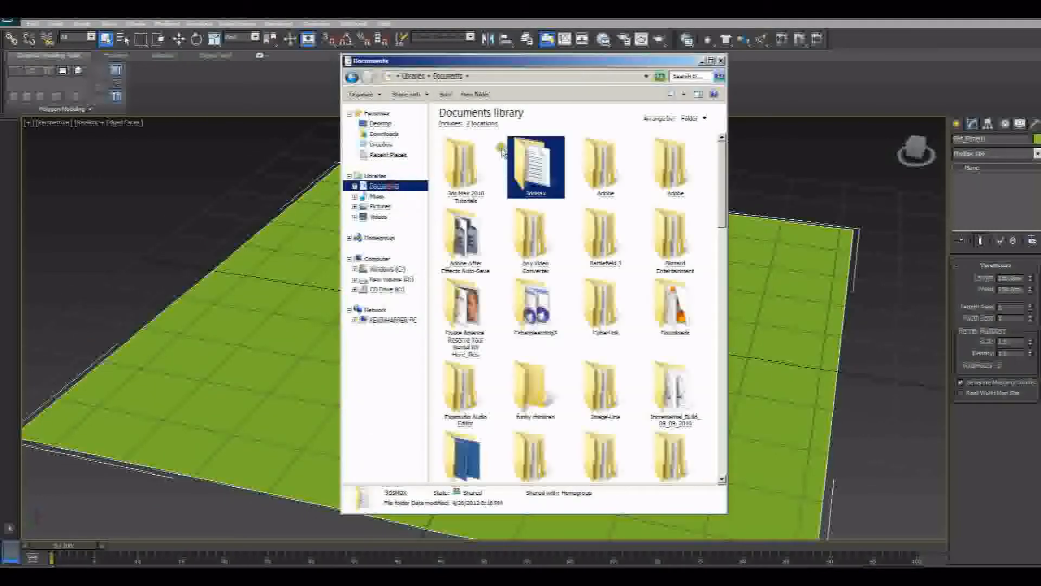
pyautogui.doubleClick(536, 166)
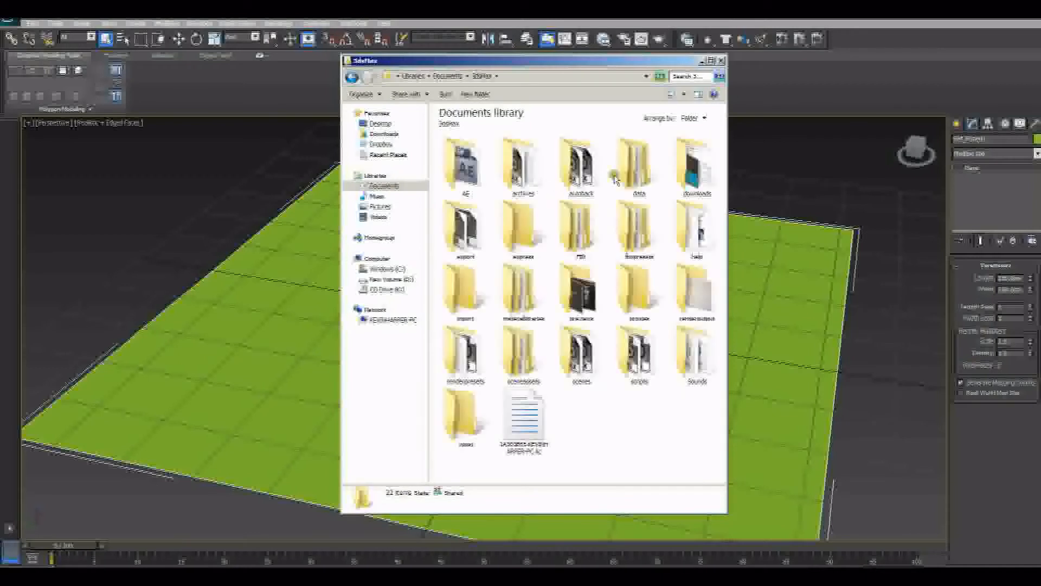
pyautogui.doubleClick(675, 164)
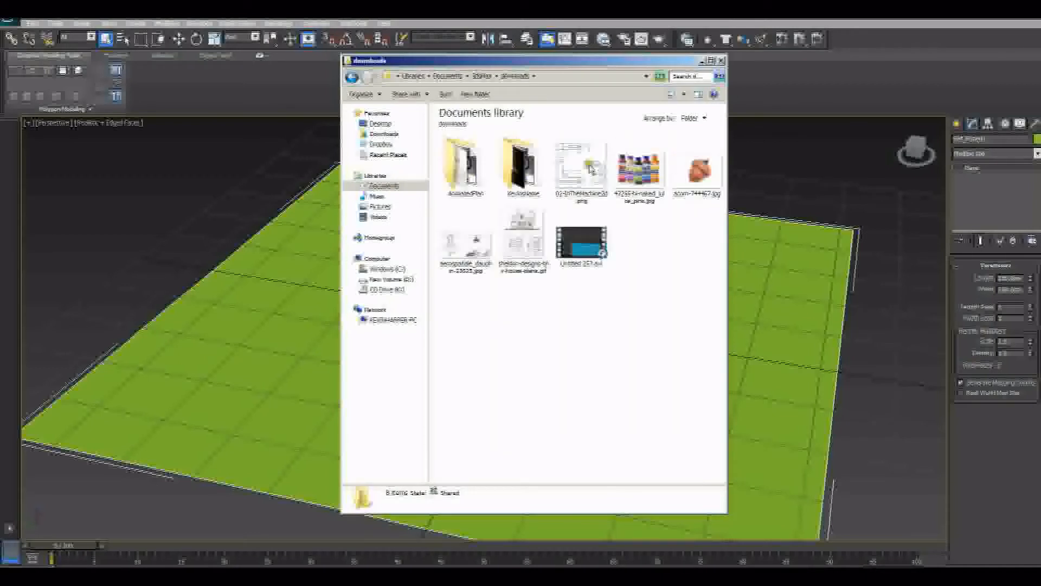
pyautogui.moveTo(588, 169); pyautogui.dragTo(285, 329)
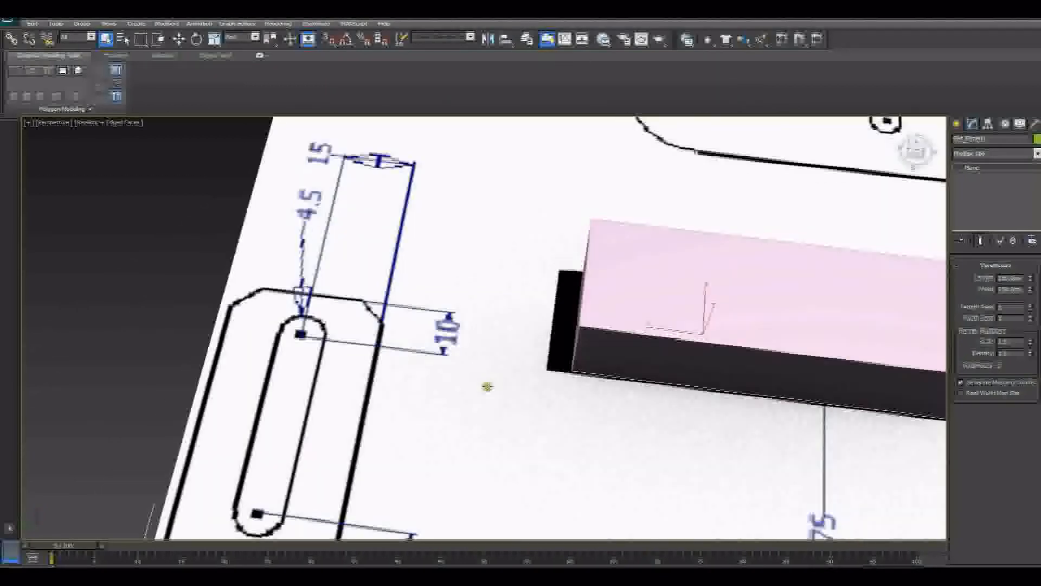
pyautogui.moveTo(488, 388); pyautogui.dragTo(535, 281, button='middle')
pyautogui.click(957, 124)
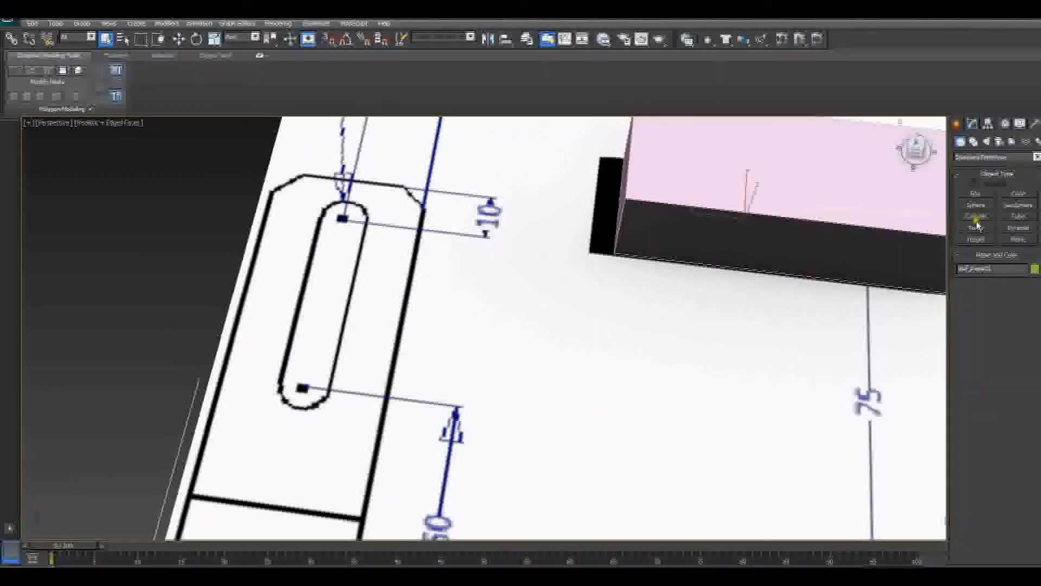
pyautogui.click(974, 141)
pyautogui.click(976, 205)
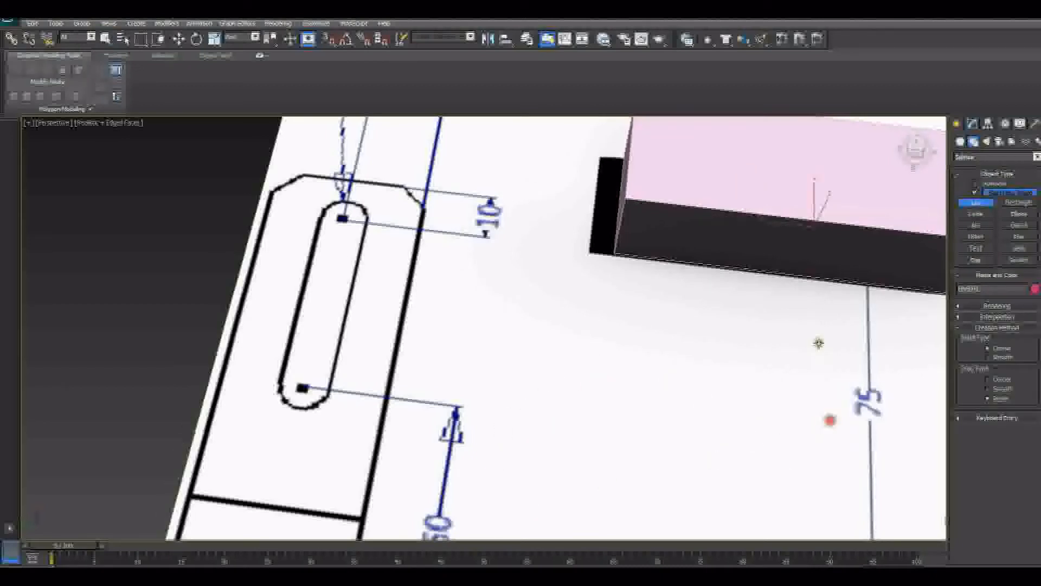
pyautogui.moveTo(658, 371); pyautogui.dragTo(592, 332, button='middle')
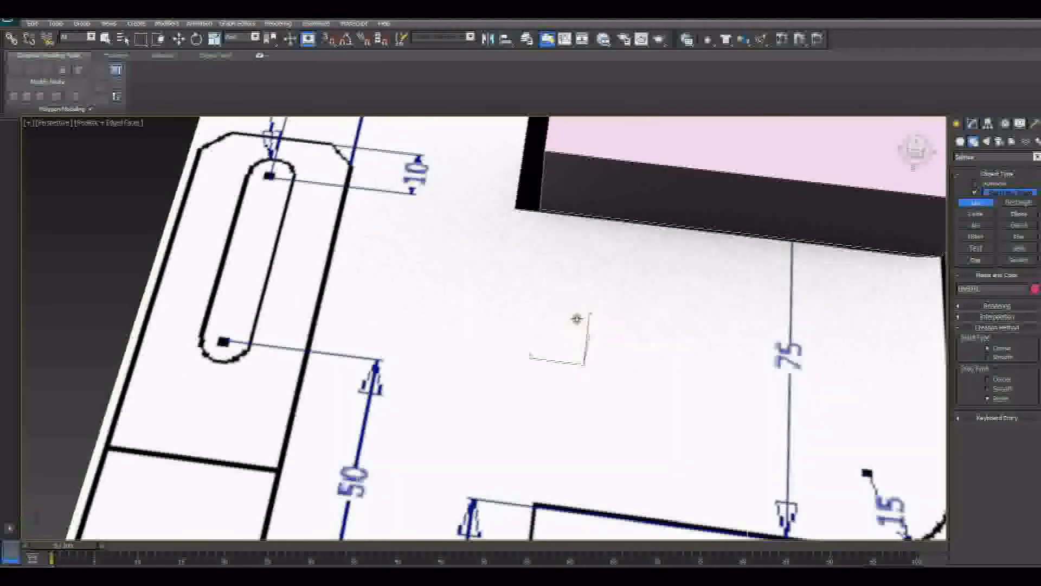
pyautogui.press('F3')
pyautogui.press('F3')
pyautogui.rightClick(630, 327)
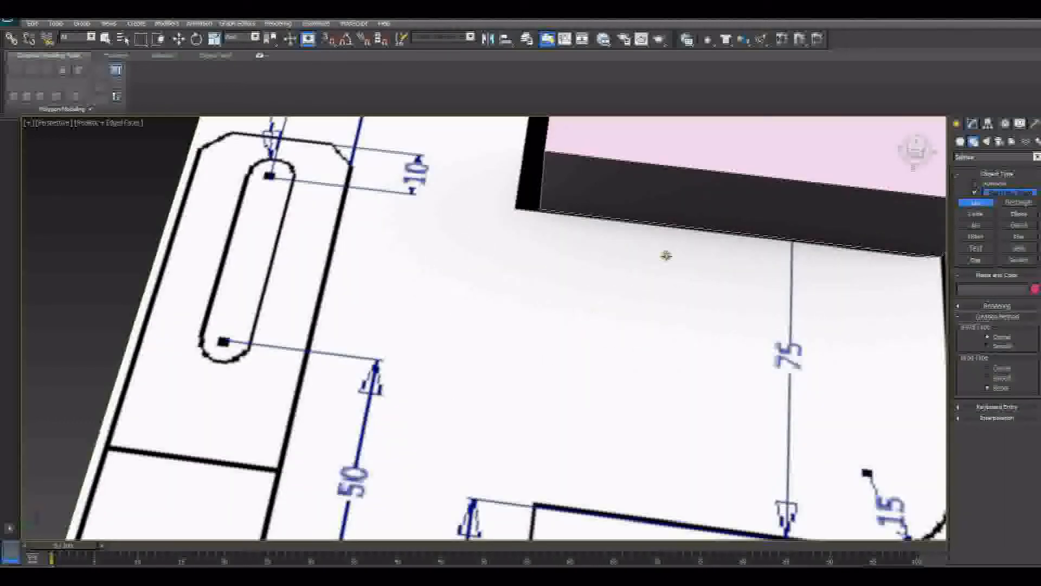
# Load the reference plane's material into the Slate Material Editor and spread its bitmap and material nodes apart
pyautogui.scroll(-4, 667, 255)
pyautogui.moveTo(440, 329); pyautogui.dragTo(430, 347, button='middle')
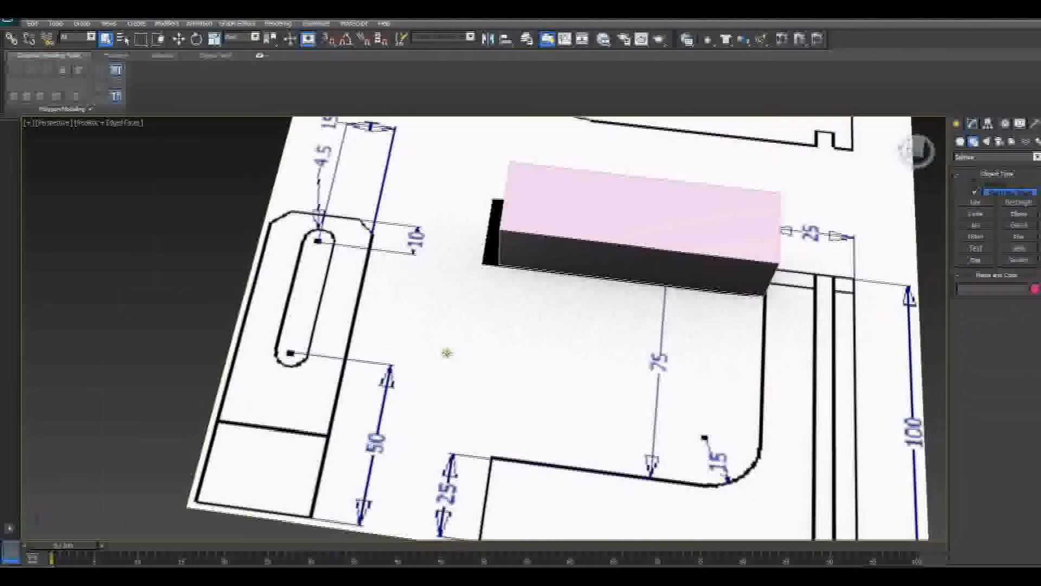
pyautogui.press('m')
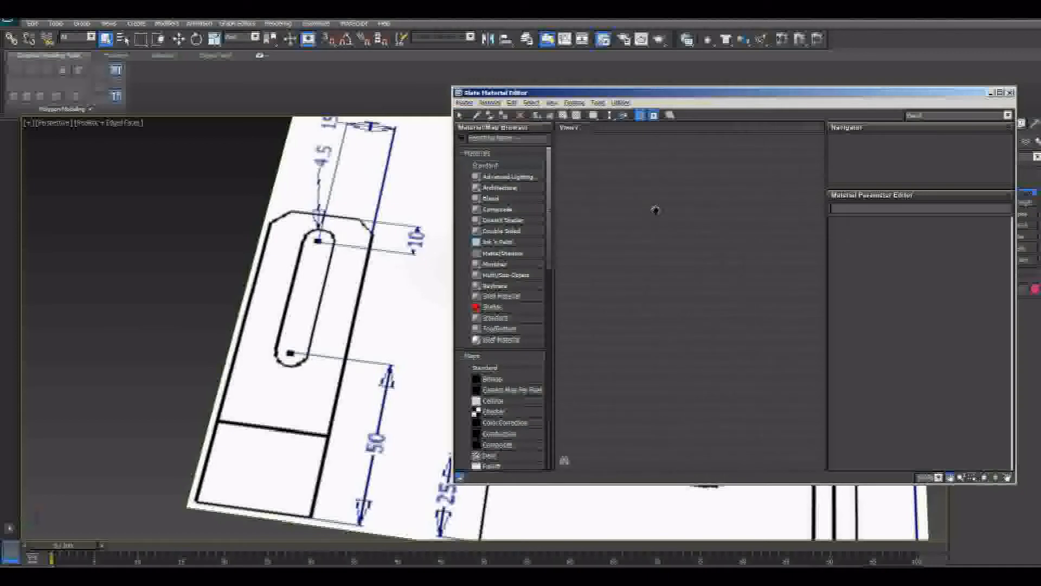
pyautogui.click(477, 116)
pyautogui.click(400, 268)
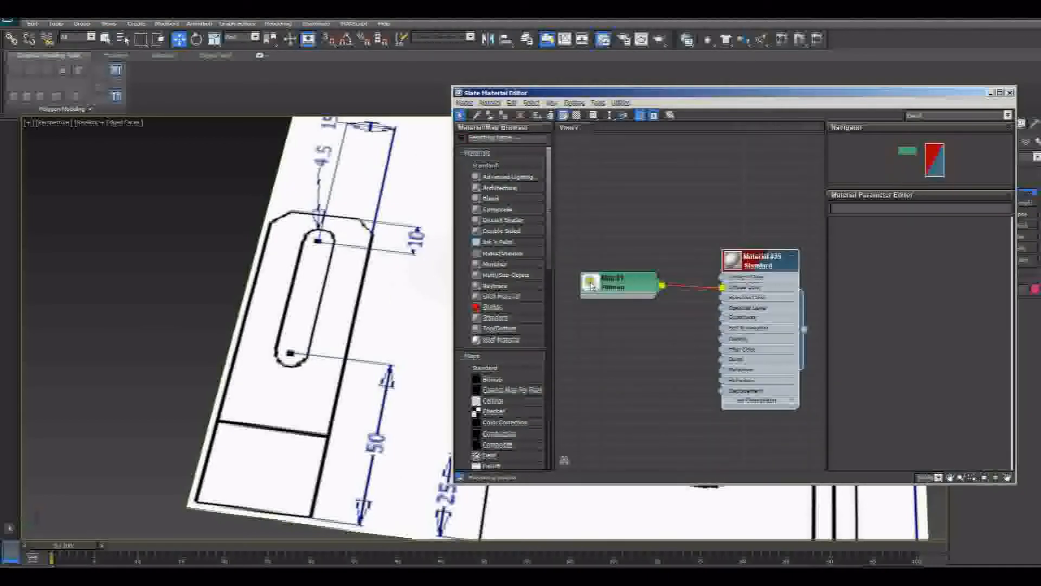
pyautogui.moveTo(630, 284); pyautogui.dragTo(574, 293)
pyautogui.moveTo(656, 260); pyautogui.dragTo(679, 252, button='middle')
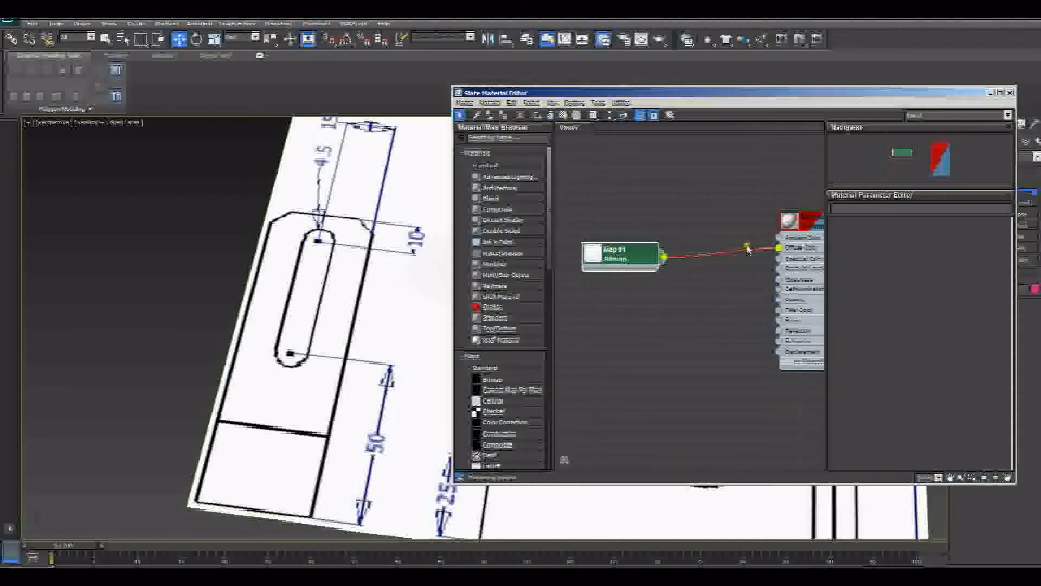
# Insert a Color Correction map between the reference plane's bitmap and the material's Diffuse Color input
pyautogui.moveTo(747, 248); pyautogui.dragTo(691, 220)
pyautogui.moveTo(728, 230)
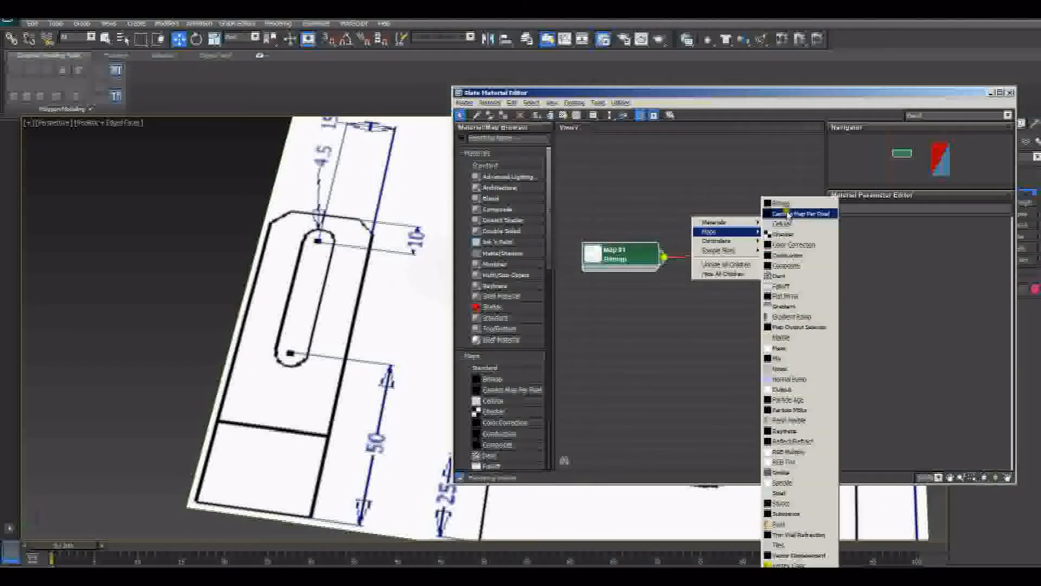
pyautogui.click(789, 245)
pyautogui.moveTo(620, 261); pyautogui.dragTo(648, 237)
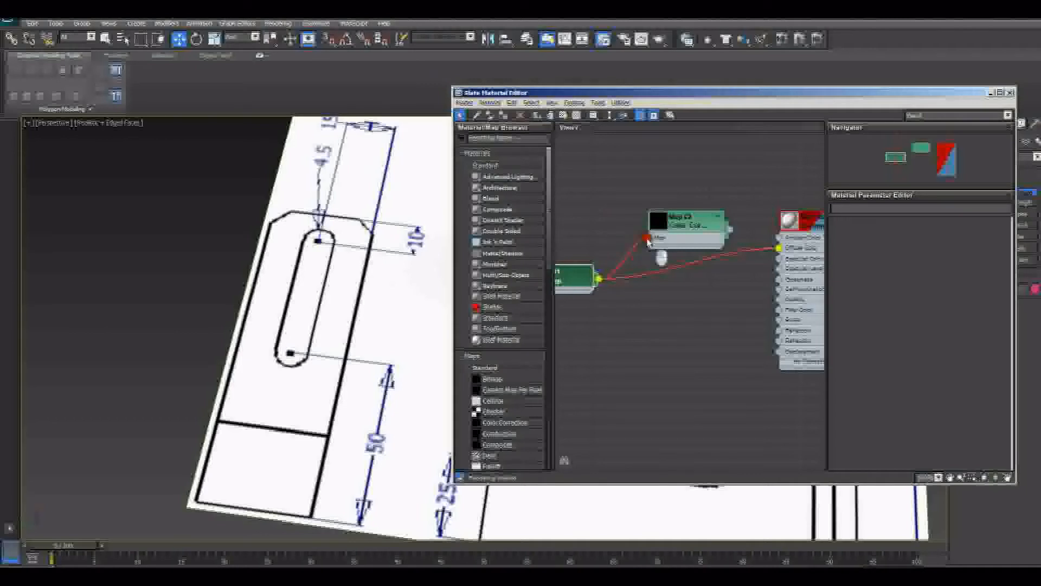
pyautogui.moveTo(729, 233); pyautogui.dragTo(778, 248)
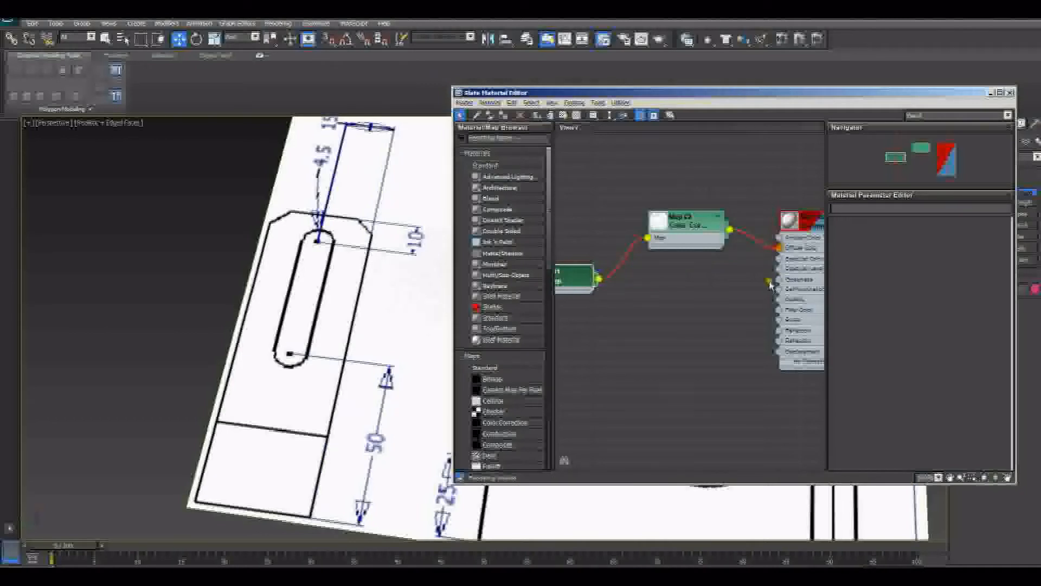
# Lower the Color Correction map's brightness strongly to darken the reference drawing, and move the material editor clear of the plane
pyautogui.doubleClick(693, 223)
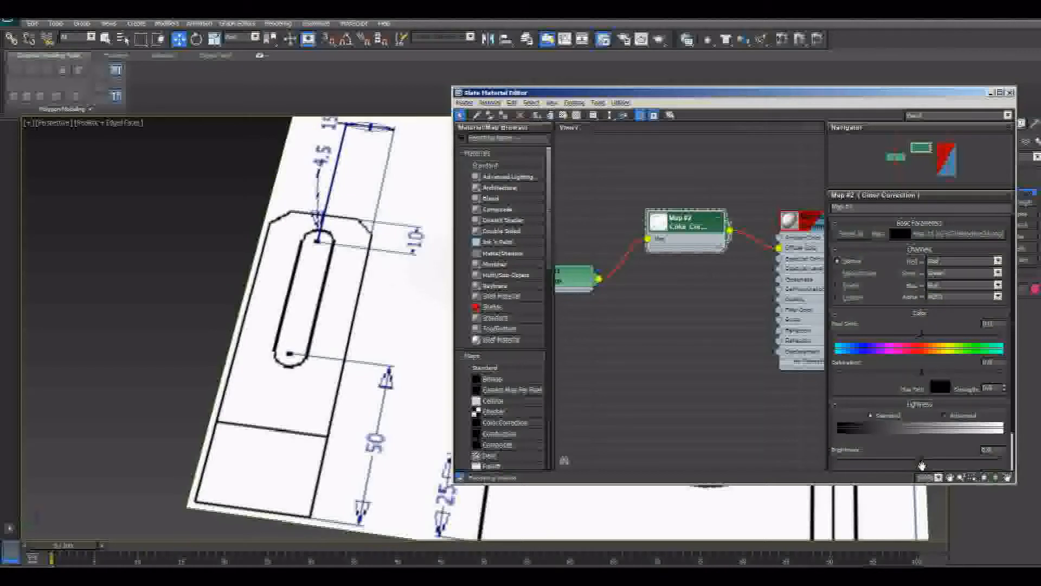
pyautogui.moveTo(920, 464); pyautogui.dragTo(836, 455)
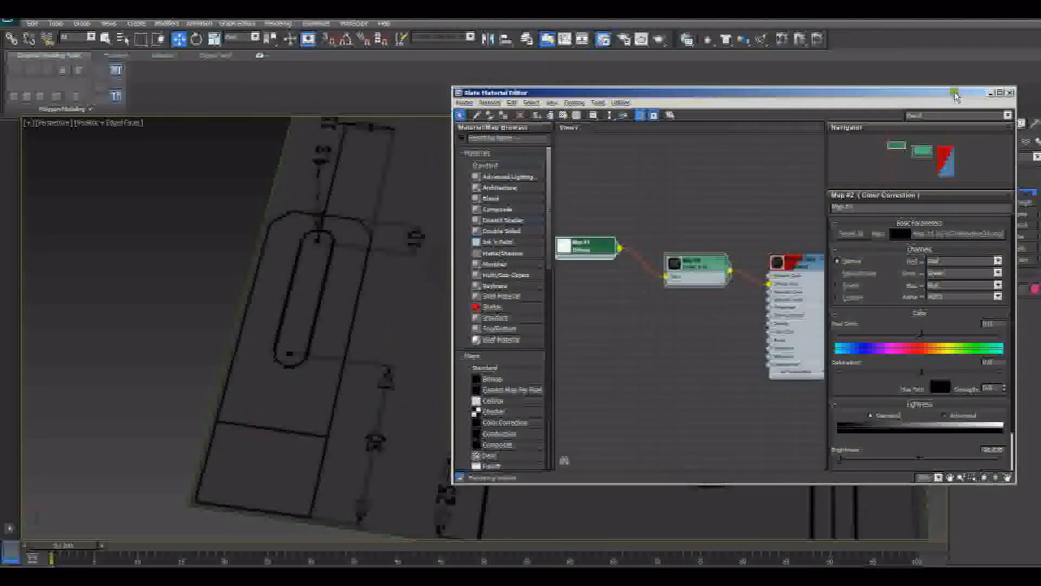
pyautogui.moveTo(964, 95); pyautogui.dragTo(1020, 250)
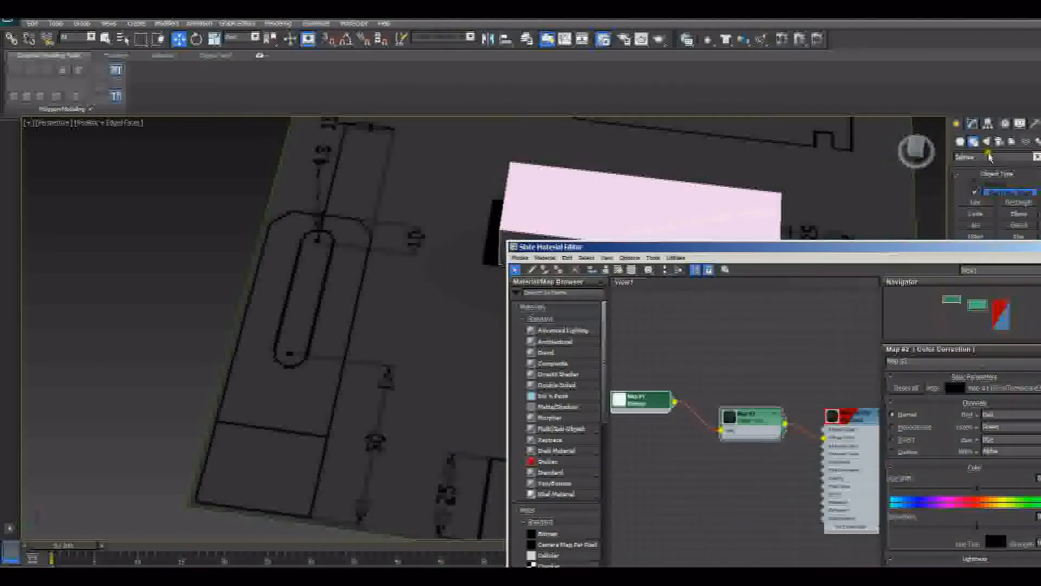
pyautogui.click(975, 202)
pyautogui.moveTo(431, 367); pyautogui.dragTo(439, 429)
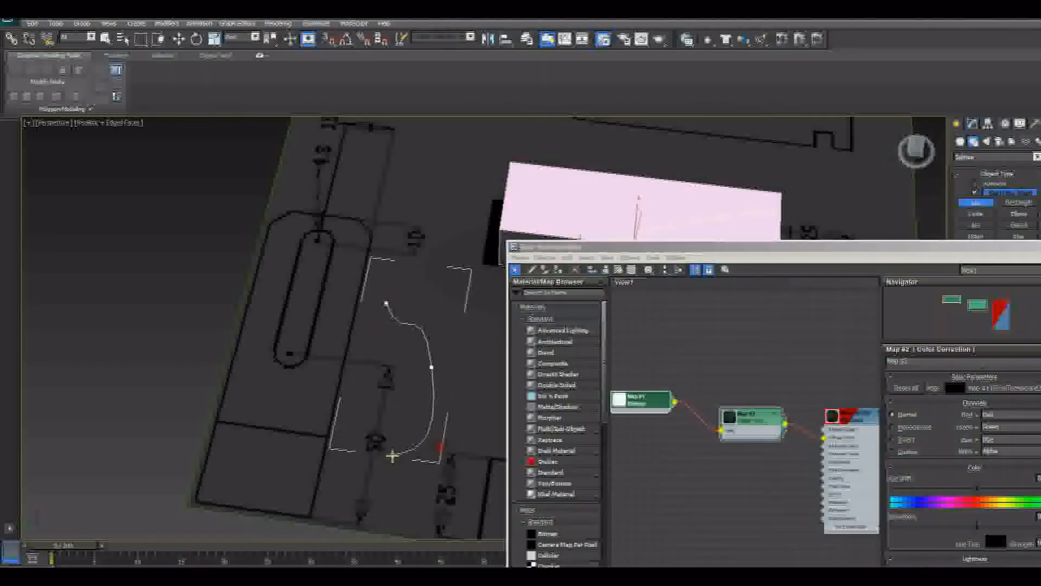
pyautogui.moveTo(391, 457); pyautogui.dragTo(347, 442)
pyautogui.click(325, 356)
pyautogui.rightClick(274, 361)
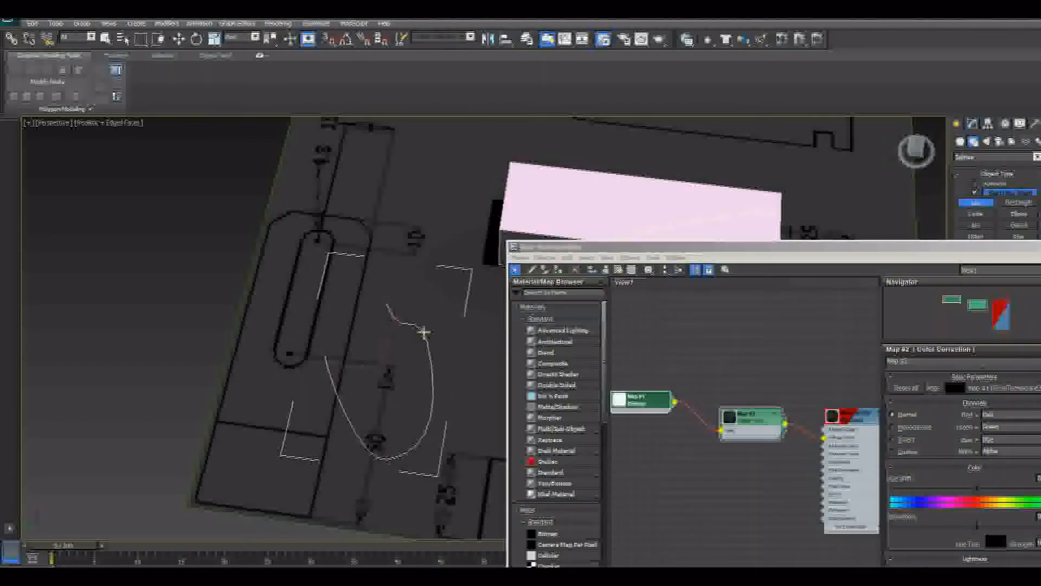
pyautogui.press('Delete')
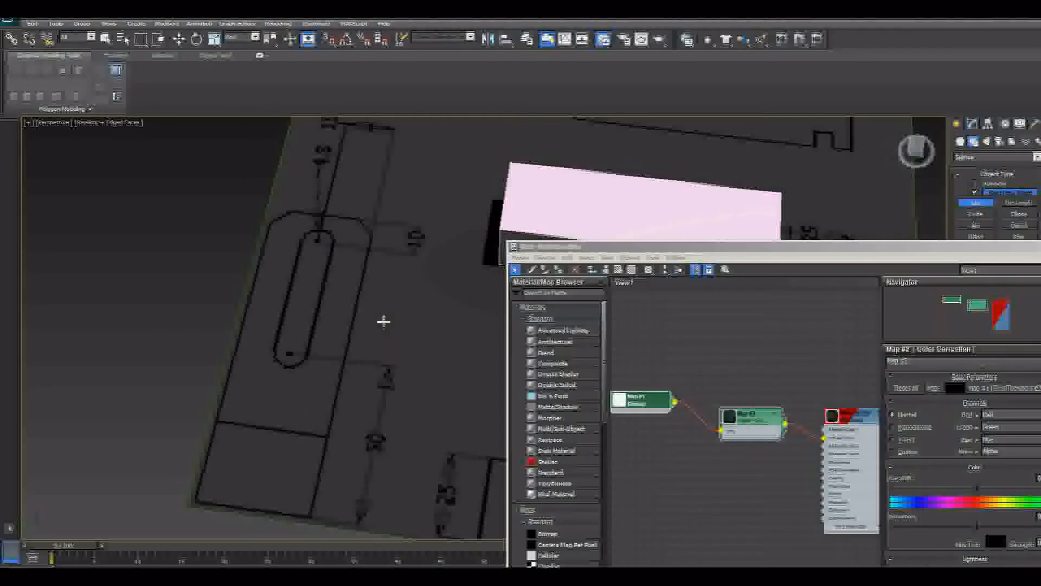
# Add a Mix map below the Color Correction node in the material graph
pyautogui.moveTo(779, 442); pyautogui.dragTo(784, 383, button='middle')
pyautogui.moveTo(748, 360); pyautogui.dragTo(706, 352)
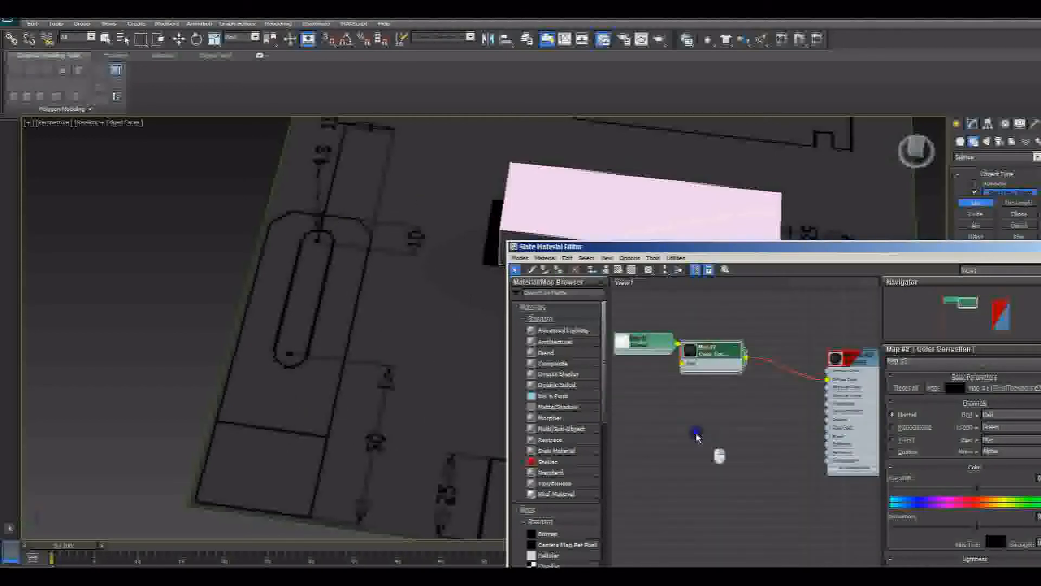
pyautogui.rightClick(696, 433)
pyautogui.moveTo(726, 451)
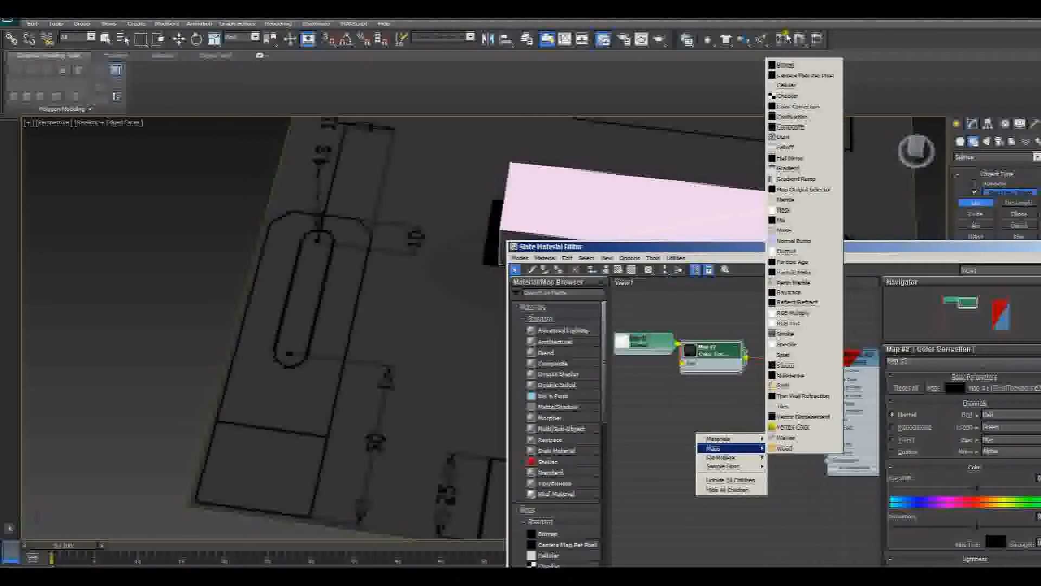
pyautogui.click(780, 219)
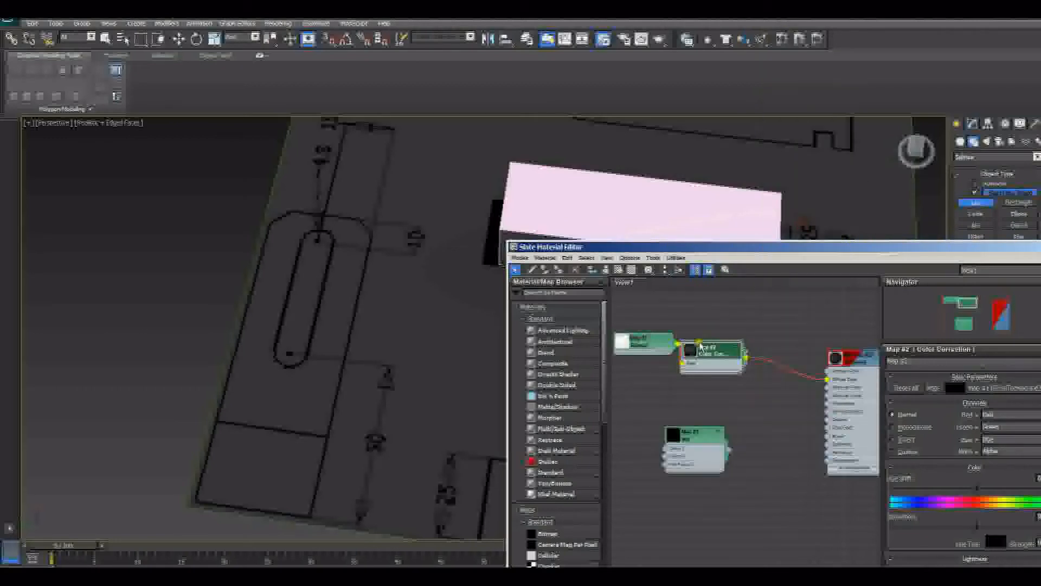
# Space out the nodes, then wire the Mix map into Diffuse Color and the darkened Color Correction into the Mix map's Color 1
pyautogui.moveTo(699, 346); pyautogui.dragTo(756, 310, button='middle')
pyautogui.moveTo(723, 310); pyautogui.dragTo(672, 321)
pyautogui.moveTo(763, 339); pyautogui.dragTo(672, 339, button='middle')
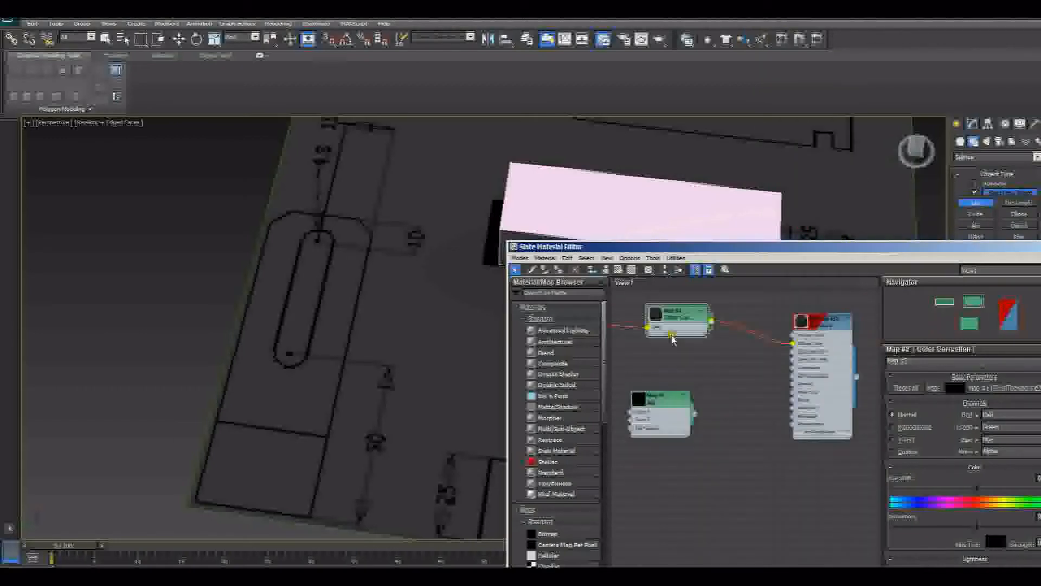
pyautogui.moveTo(672, 339); pyautogui.dragTo(656, 356)
pyautogui.moveTo(663, 405); pyautogui.dragTo(793, 343)
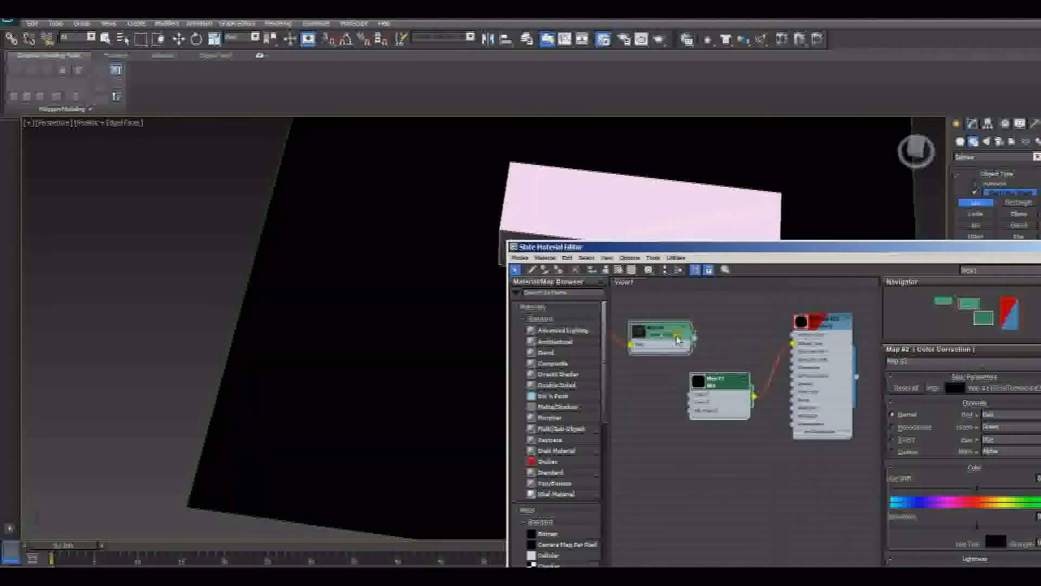
pyautogui.moveTo(696, 341); pyautogui.dragTo(734, 366)
# Add a second Color Correction map and connect it to the Mix map's Color 2 input
pyautogui.moveTo(666, 388); pyautogui.dragTo(718, 372, button='middle')
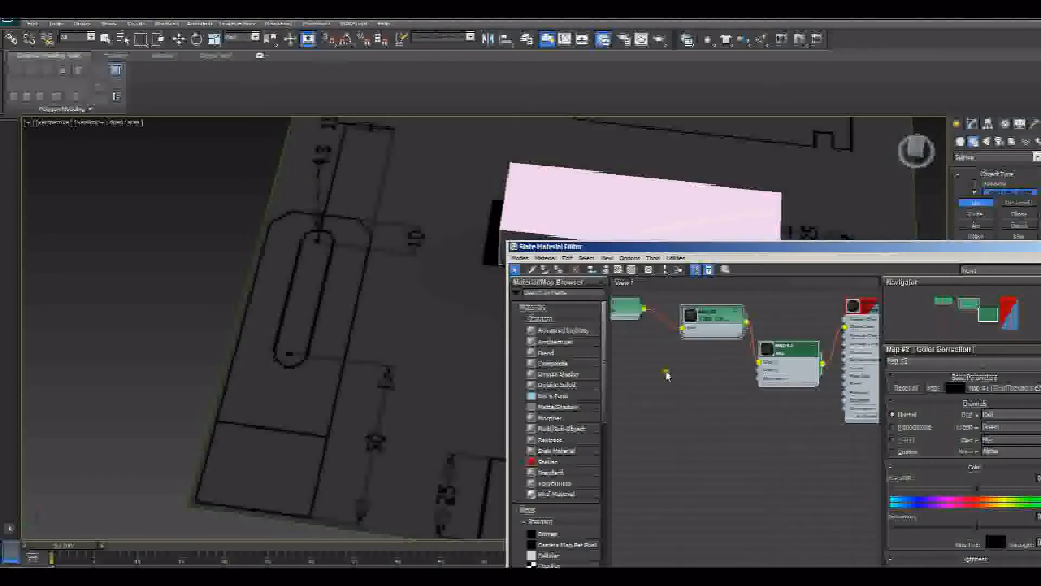
pyautogui.rightClick(672, 375)
pyautogui.moveTo(691, 394)
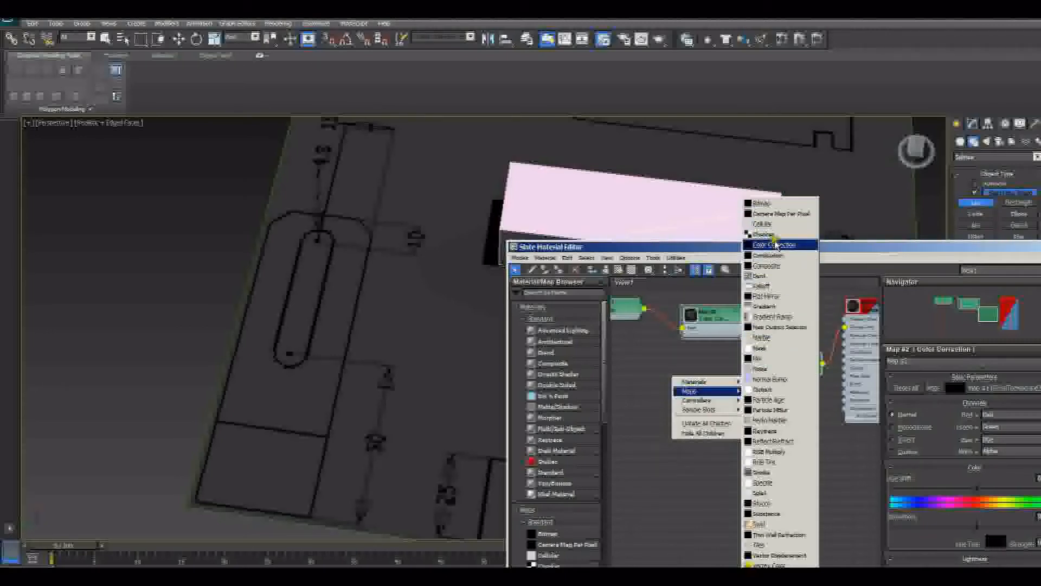
pyautogui.click(776, 245)
pyautogui.moveTo(703, 381); pyautogui.dragTo(758, 371)
# Set the second Color Correction map's base color to a bright blue
pyautogui.click(672, 377)
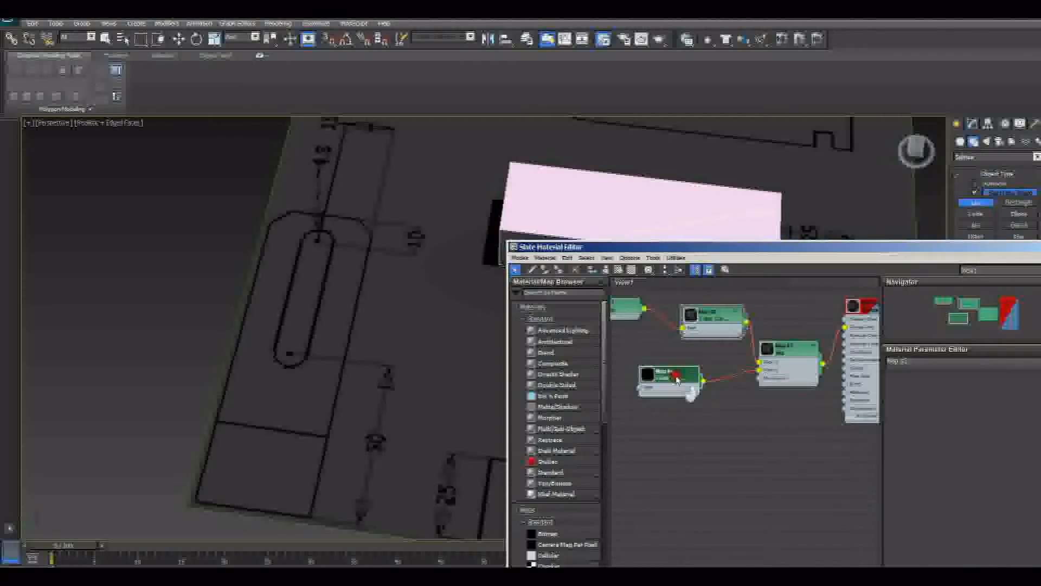
pyautogui.click(953, 388)
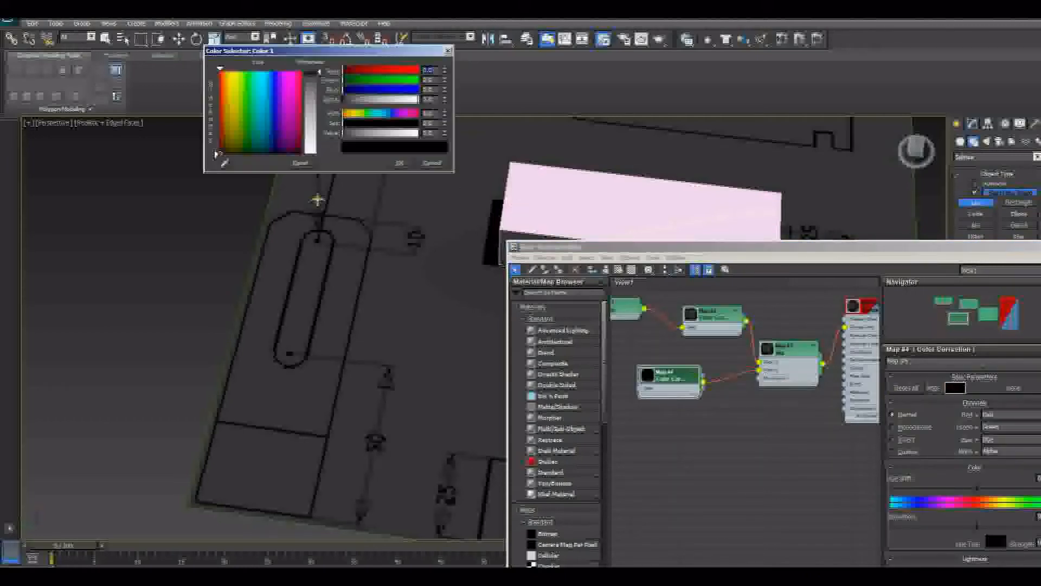
pyautogui.moveTo(272, 111); pyautogui.dragTo(272, 87)
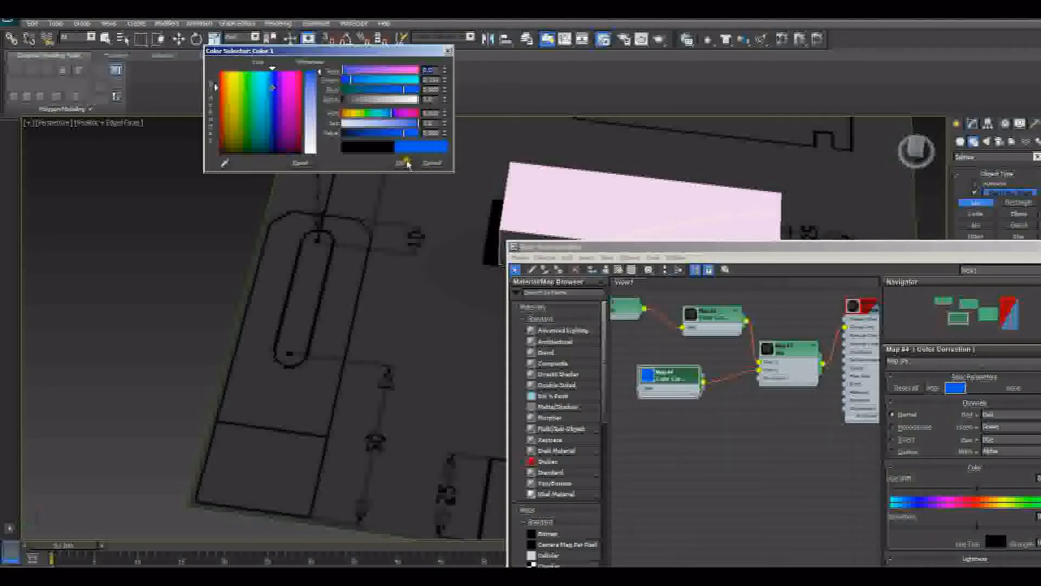
pyautogui.click(406, 163)
# Duplicate the bitmap node together with its darkened Color Correction node and place the copies below the blue node
pyautogui.moveTo(590, 317); pyautogui.dragTo(648, 339, button='middle')
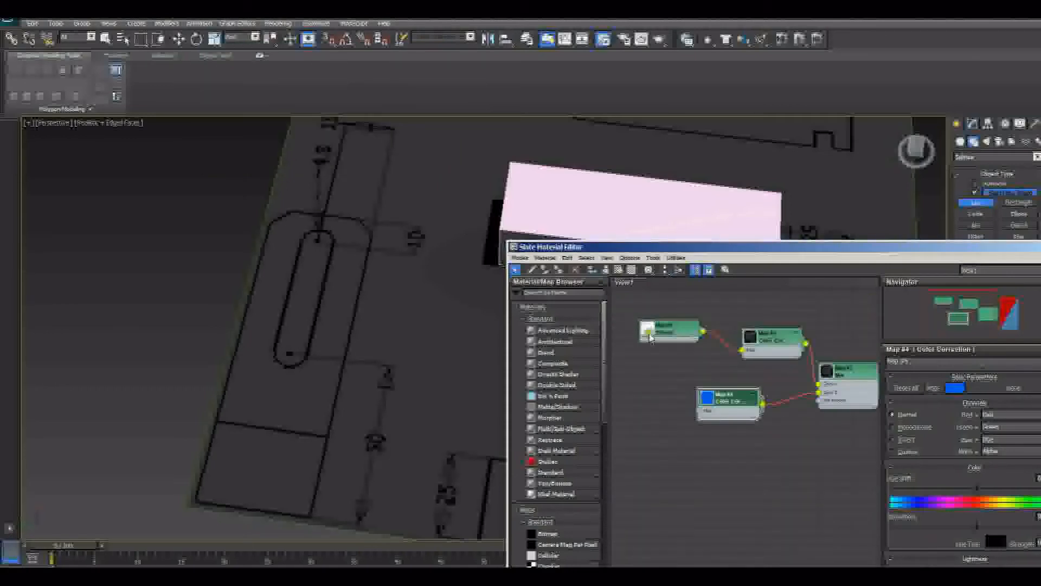
pyautogui.moveTo(651, 337); pyautogui.dragTo(642, 336)
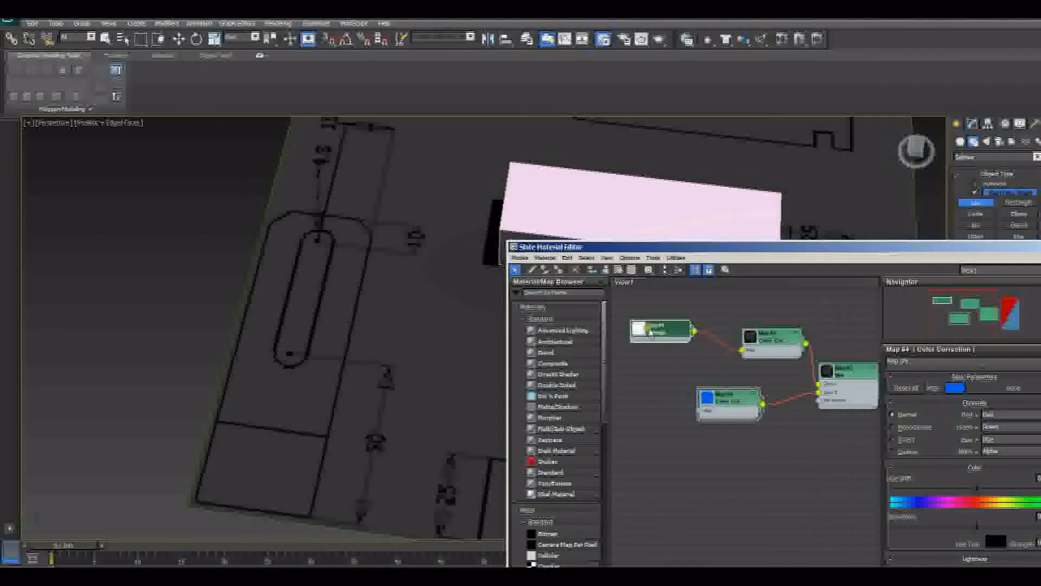
pyautogui.moveTo(650, 333); pyautogui.dragTo(660, 303, button='middle')
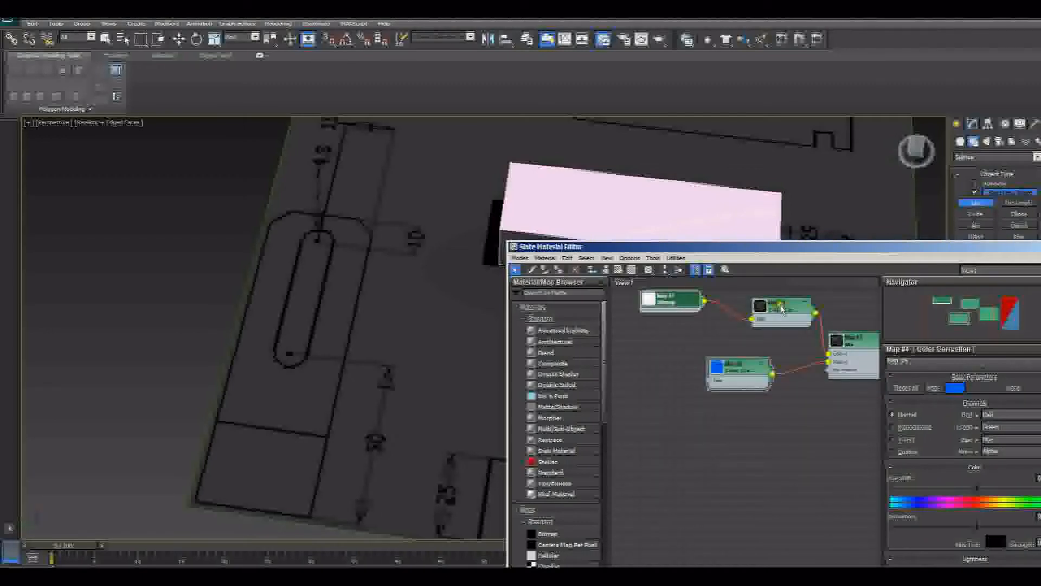
pyautogui.keyDown('ctrl'); pyautogui.click(782, 308); pyautogui.keyUp('ctrl')
pyautogui.keyDown('shift'); pyautogui.moveTo(783, 308); pyautogui.dragTo(722, 444); pyautogui.keyUp('shift')
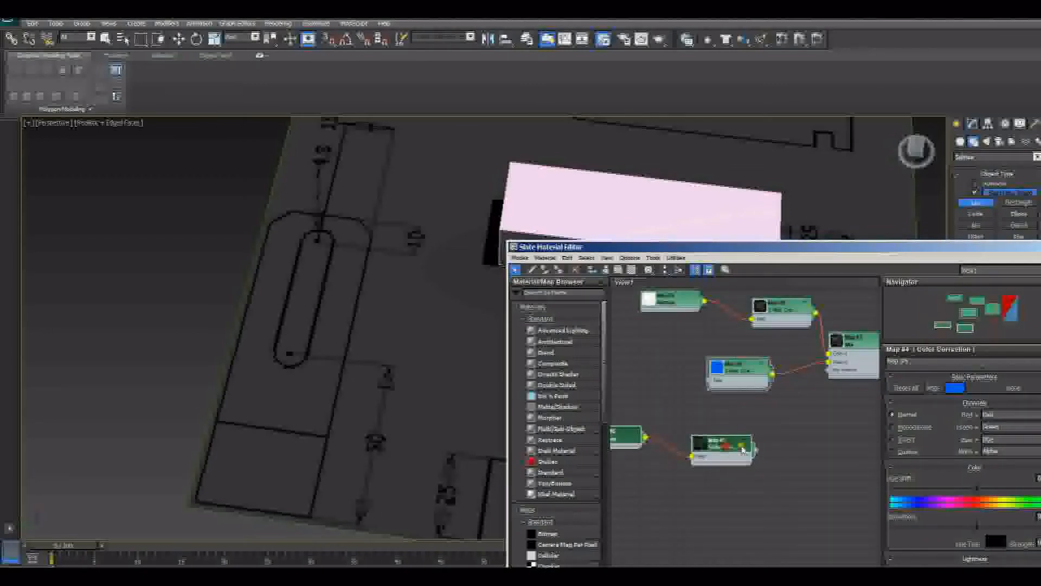
# Raise the copied Color Correction map's brightness back to about 0 and invert its color channels
pyautogui.moveTo(757, 412); pyautogui.dragTo(790, 389, button='middle')
pyautogui.doubleClick(753, 427)
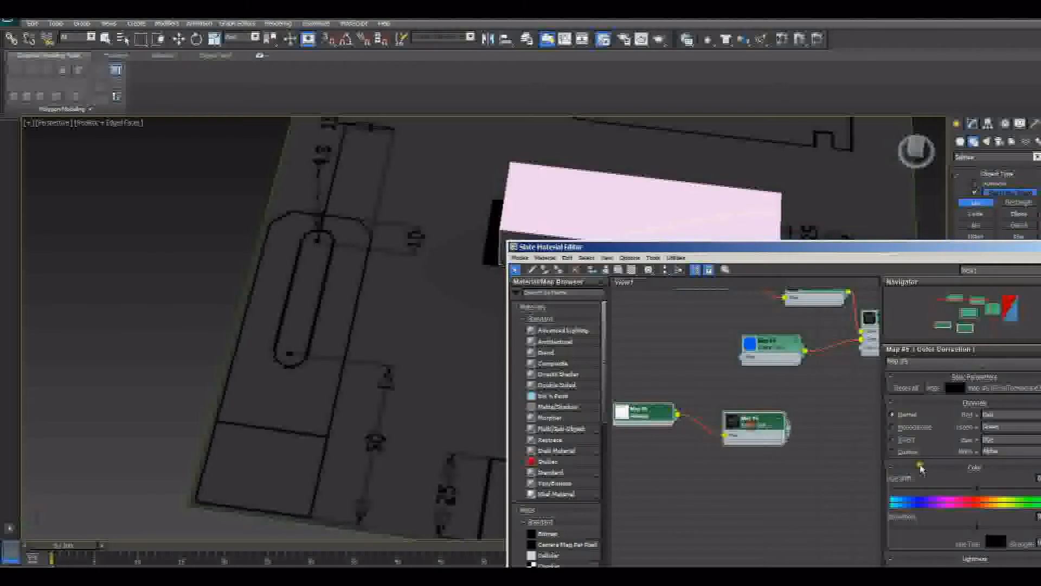
pyautogui.moveTo(920, 255); pyautogui.dragTo(701, 130)
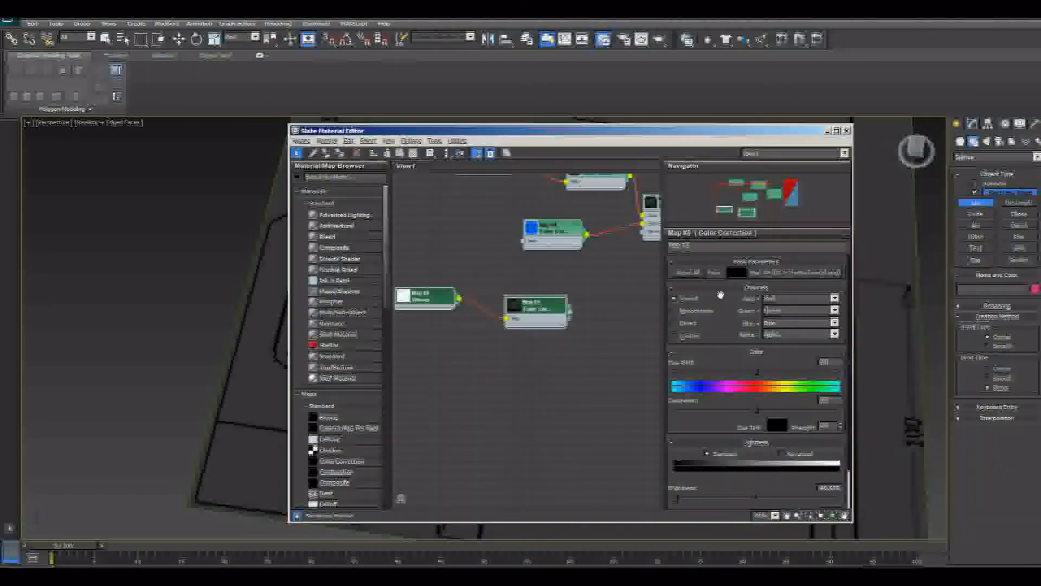
pyautogui.moveTo(682, 502); pyautogui.dragTo(756, 501)
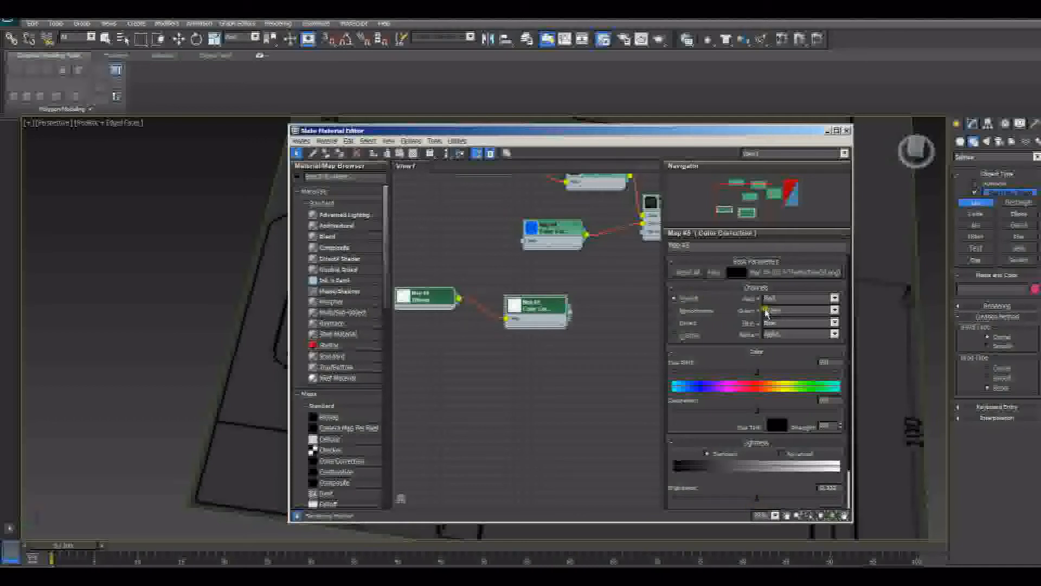
pyautogui.click(675, 323)
# Connect the inverted Color Correction map to the Mix Amount input and check the recolored drawing lines on the plane
pyautogui.moveTo(576, 322); pyautogui.dragTo(470, 391, button='middle')
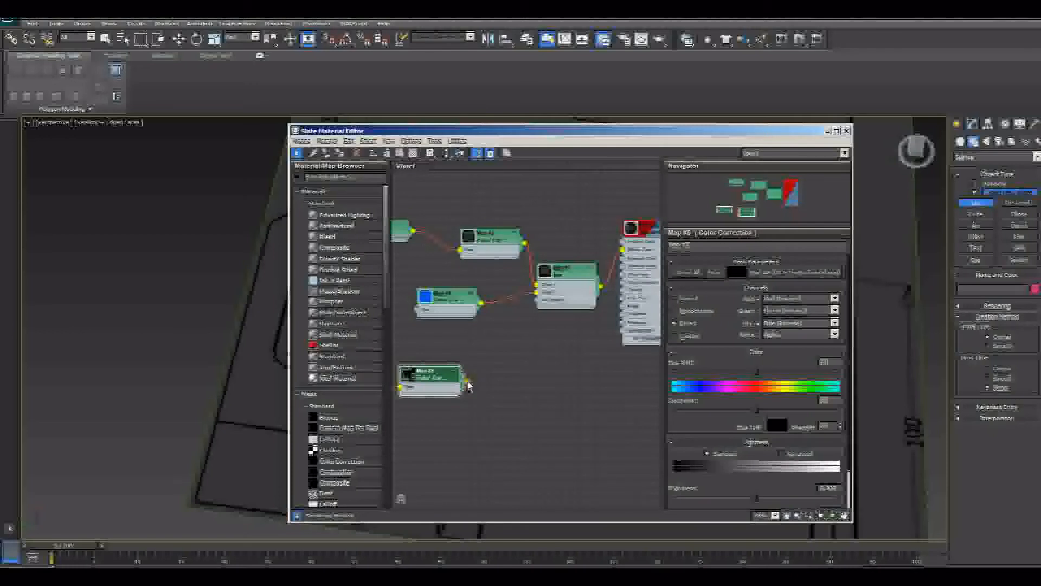
pyautogui.moveTo(465, 381); pyautogui.dragTo(543, 302)
pyautogui.moveTo(562, 131); pyautogui.dragTo(805, 178)
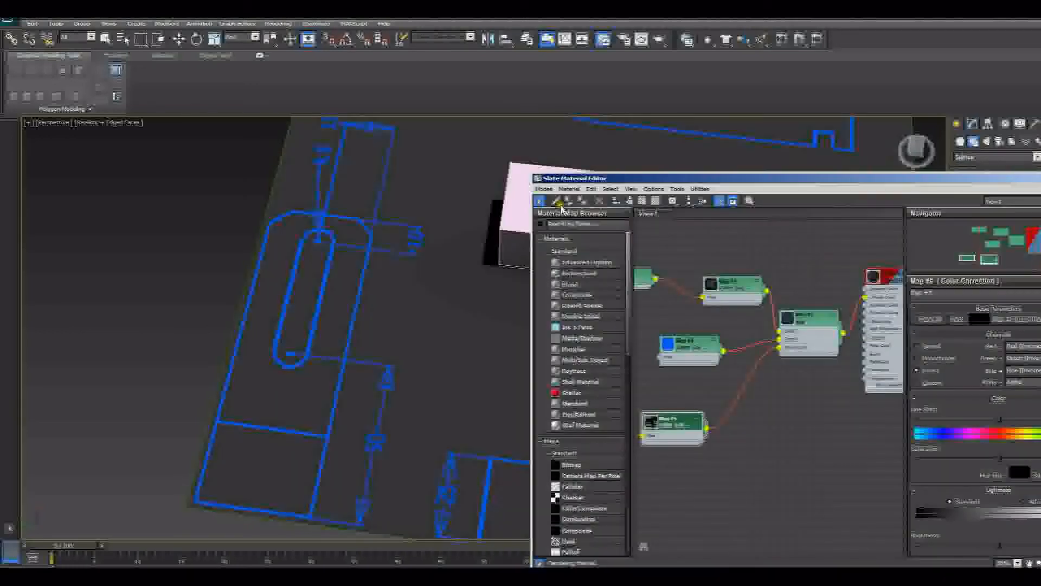
pyautogui.moveTo(341, 266); pyautogui.dragTo(405, 312, button='middle')
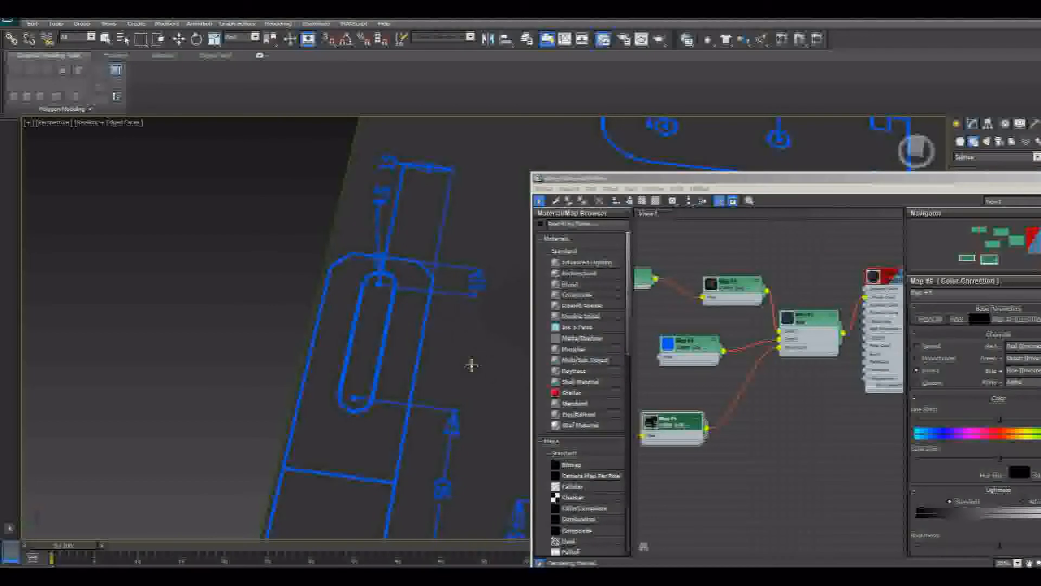
pyautogui.moveTo(476, 298); pyautogui.dragTo(451, 303, button='middle')
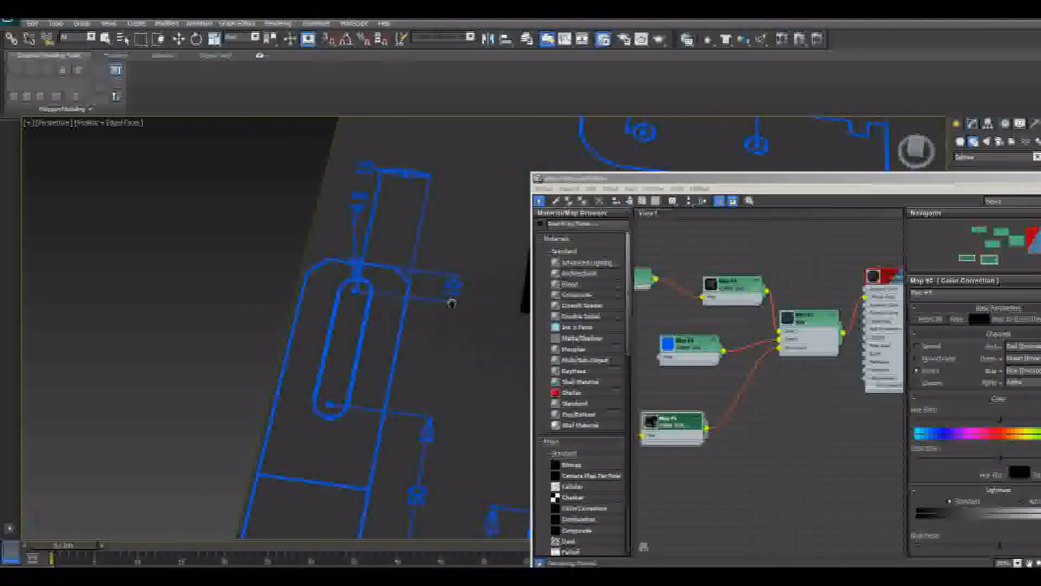
# Darken the blue of the Color 2 Color Correction map by lowering its color value, and close the Slate Material Editor
pyautogui.click(690, 353)
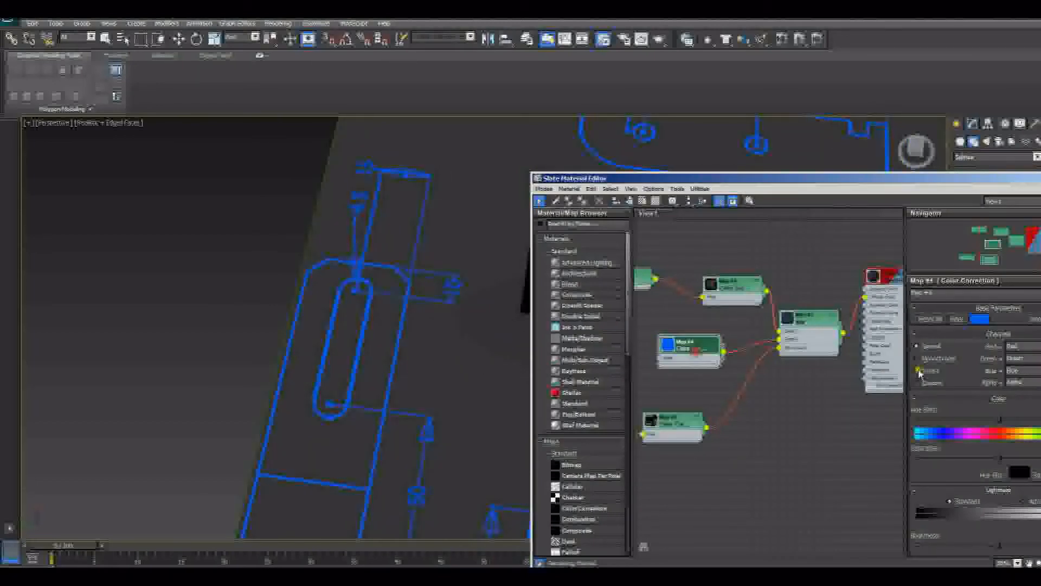
pyautogui.moveTo(904, 181); pyautogui.dragTo(799, 180)
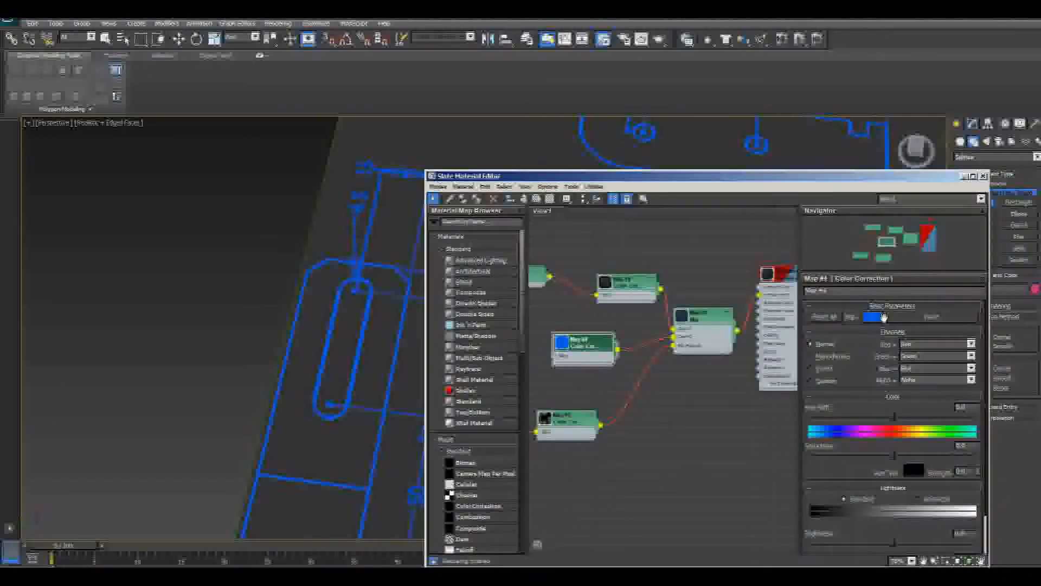
pyautogui.click(884, 318)
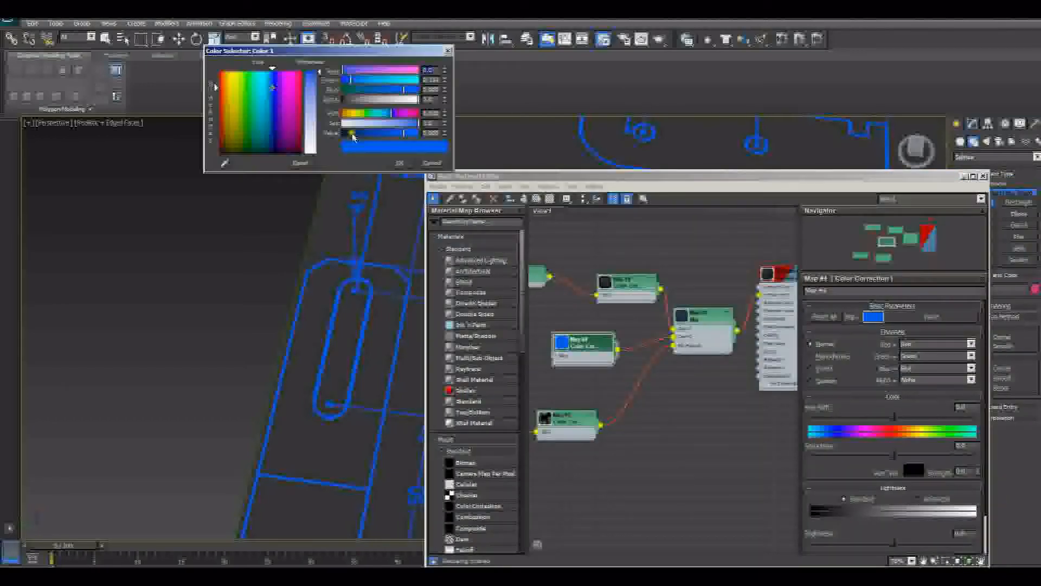
pyautogui.moveTo(352, 137)
pyautogui.mouseDown()
pyautogui.moveTo(378, 137)
pyautogui.moveTo(368, 137)
pyautogui.mouseUp()
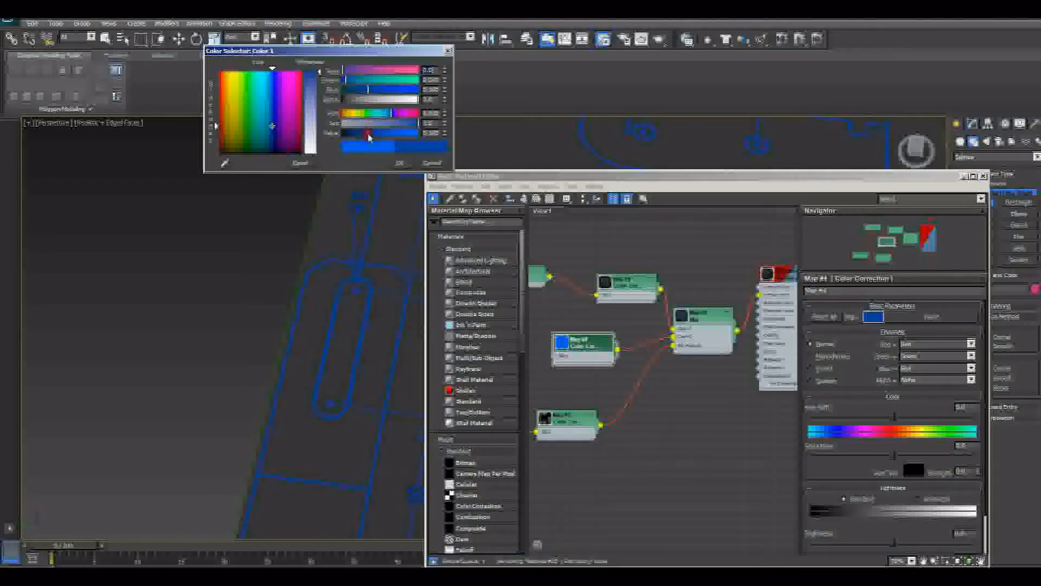
pyautogui.click(399, 164)
pyautogui.click(983, 177)
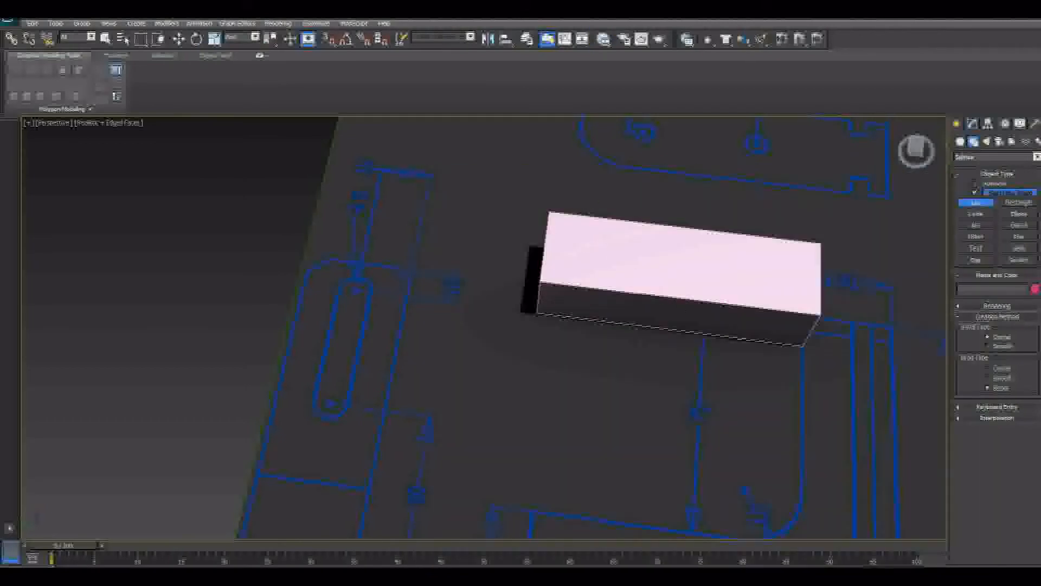
# Switch to the browser to check the dimensions on the bracket drawing, and return to the 3D scene to view the reference plane
pyautogui.hotkey('alt', 'Tab')
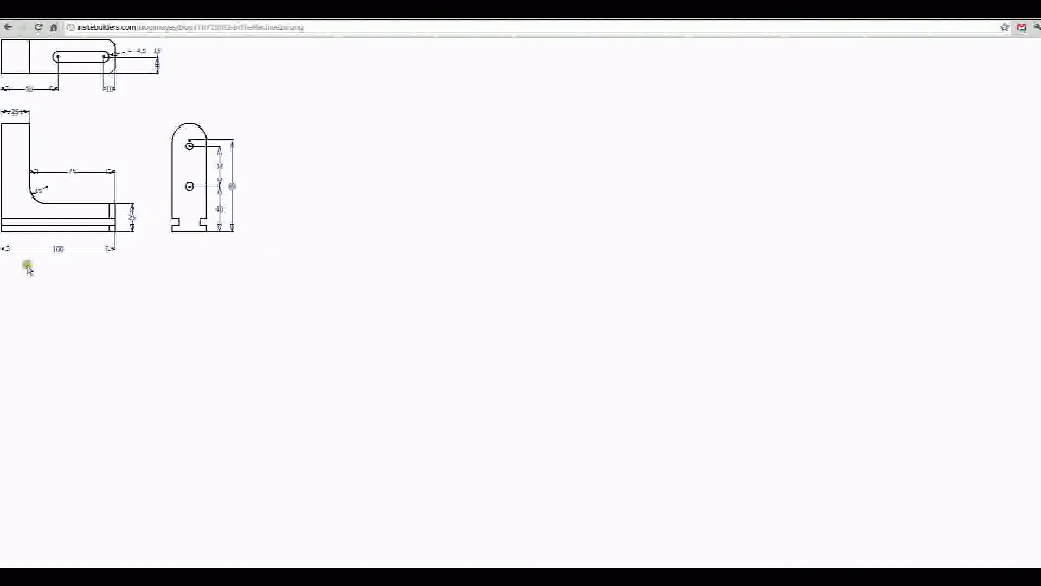
pyautogui.hotkey('alt', 'Tab')
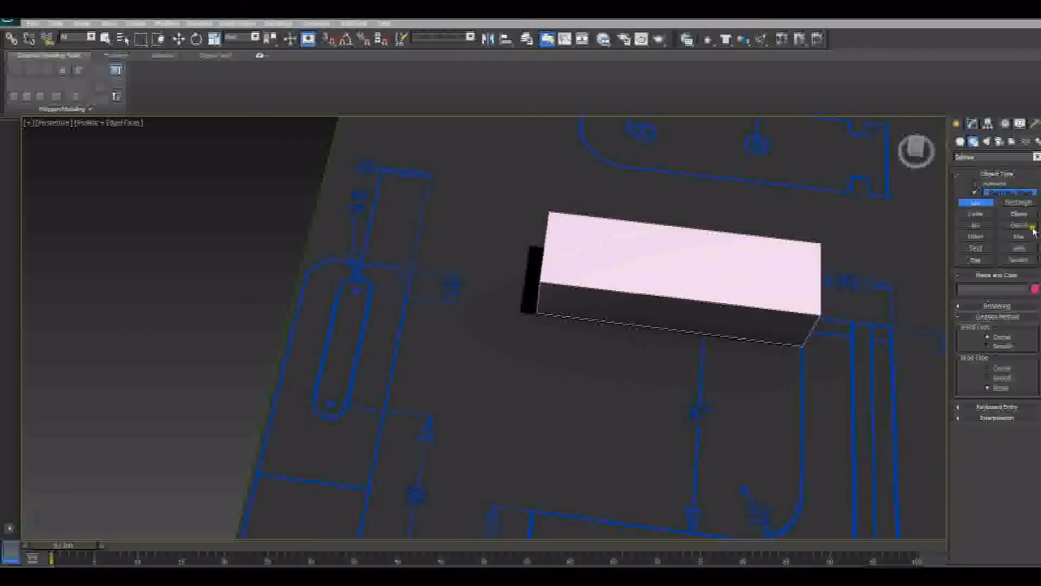
pyautogui.moveTo(688, 341)
pyautogui.keyDown('alt'); pyautogui.mouseDown(button='middle')
pyautogui.moveTo(724, 369)
pyautogui.moveTo(732, 358)
pyautogui.moveTo(648, 337)
pyautogui.moveTo(691, 359)
pyautogui.mouseUp(button='middle'); pyautogui.keyUp('alt')
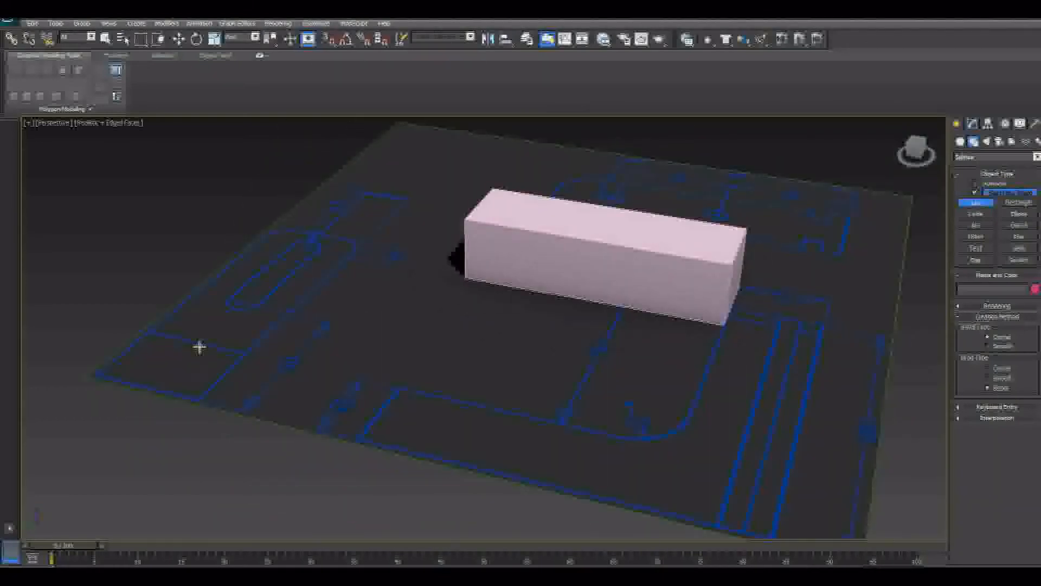
pyautogui.moveTo(337, 414); pyautogui.dragTo(264, 410, button='middle')
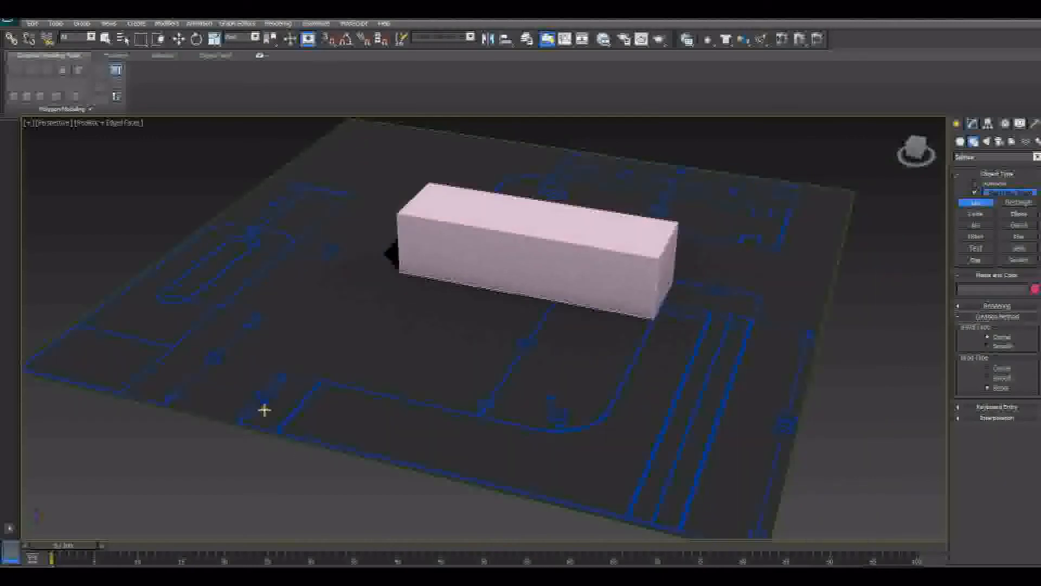
pyautogui.keyDown('alt'); pyautogui.moveTo(286, 357); pyautogui.dragTo(323, 366, button='middle'); pyautogui.keyUp('alt')
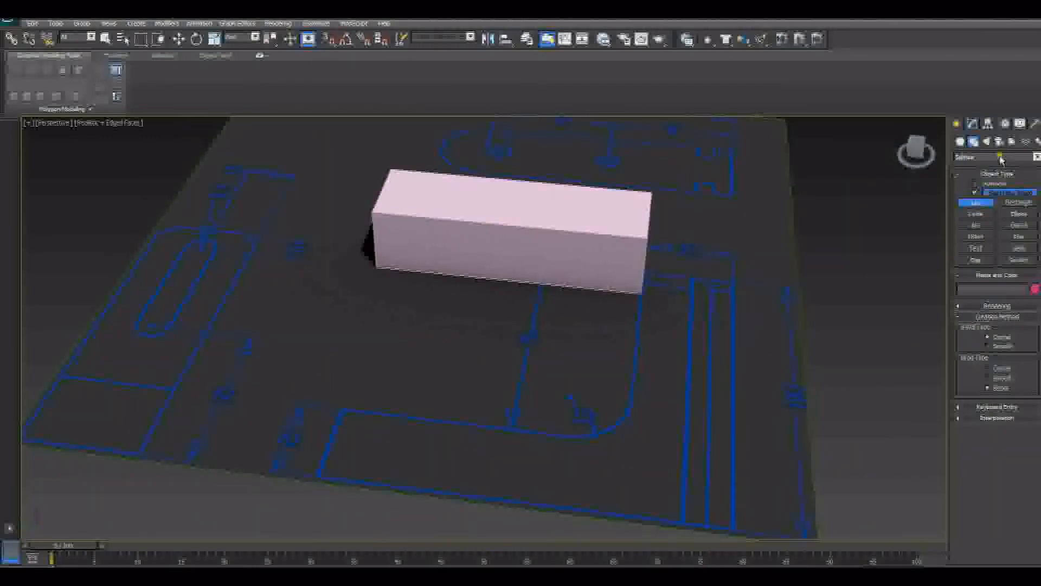
# Apply a UVW Map modifier to the reference plane
pyautogui.click(972, 126)
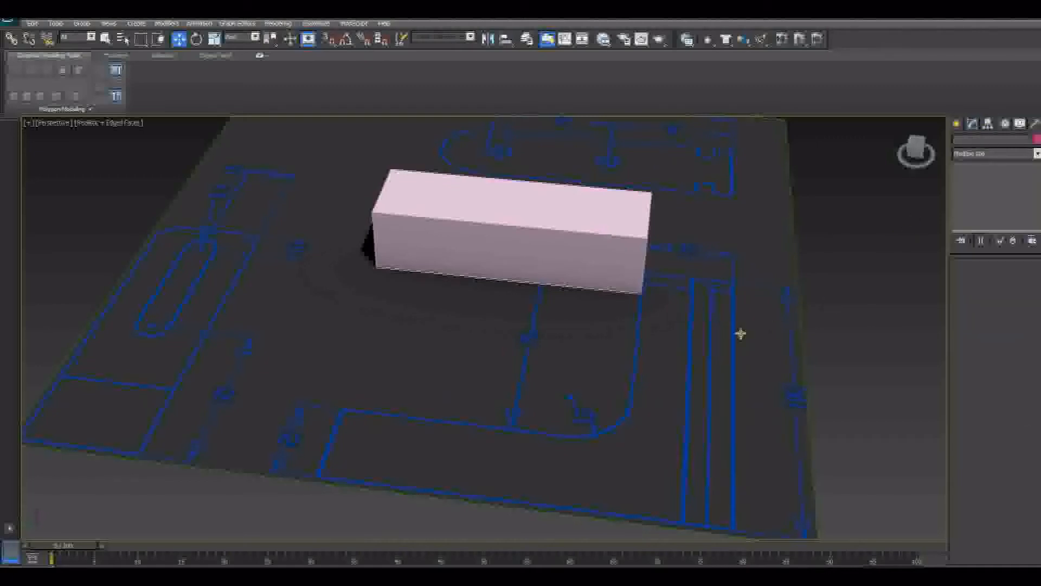
pyautogui.click(700, 380)
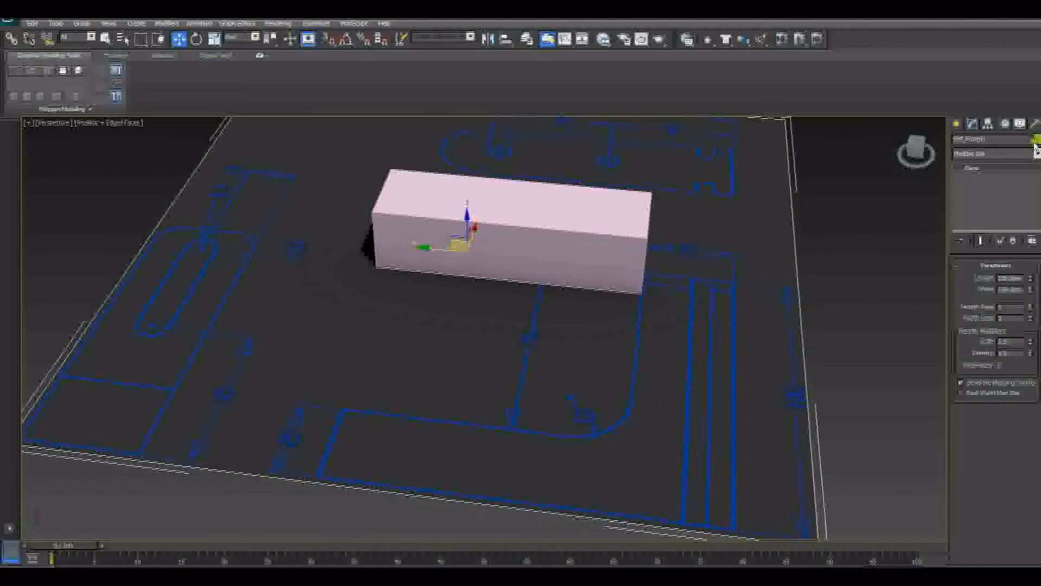
pyautogui.click(995, 154)
pyautogui.scroll(-10, 998, 379)
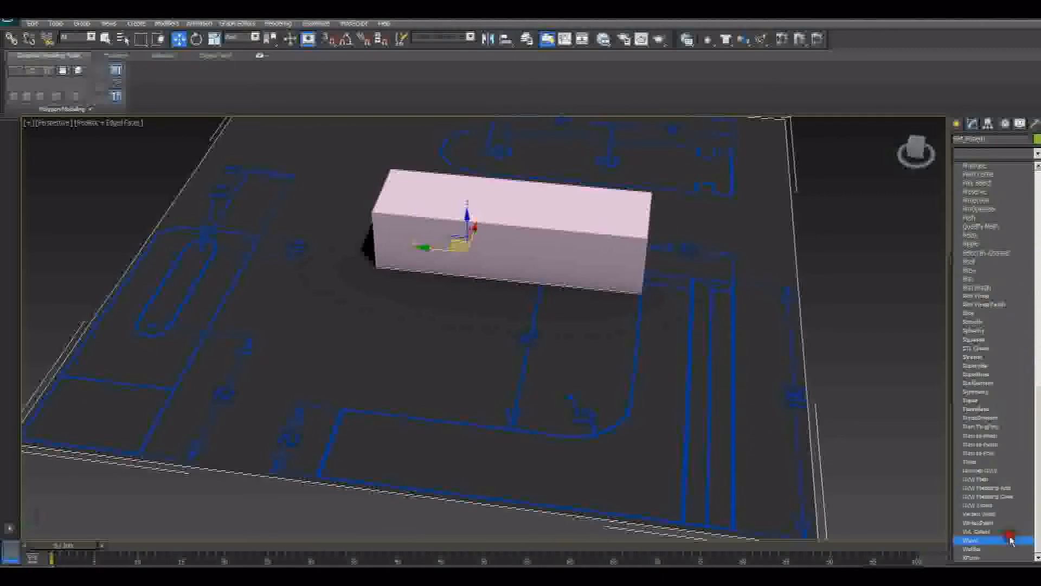
pyautogui.click(1001, 481)
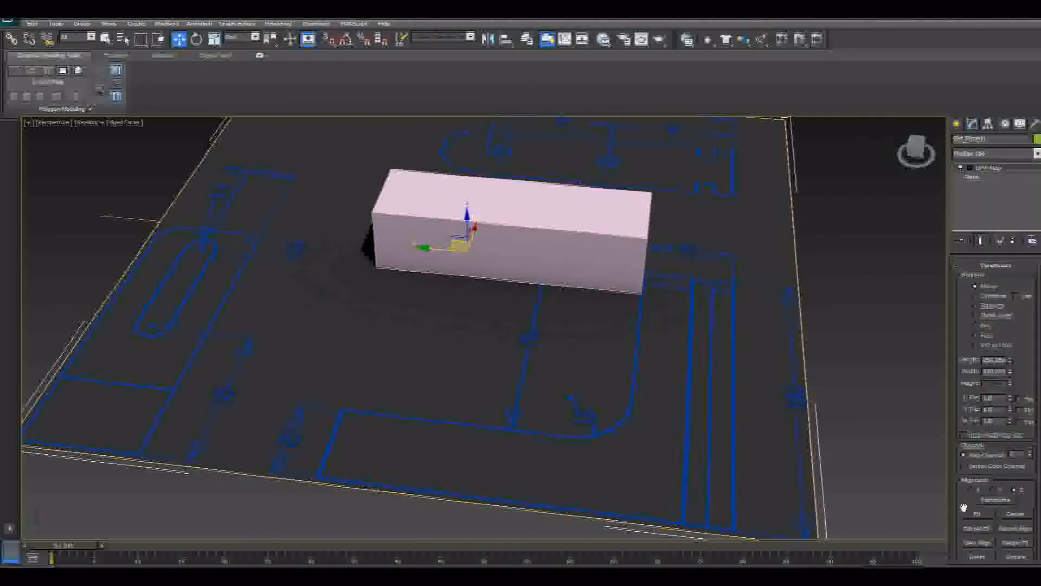
# Fit the UVW mapping to the proportions of the 02-InTheMachine bitmap from the downloads folder
pyautogui.moveTo(963, 500); pyautogui.dragTo(972, 392)
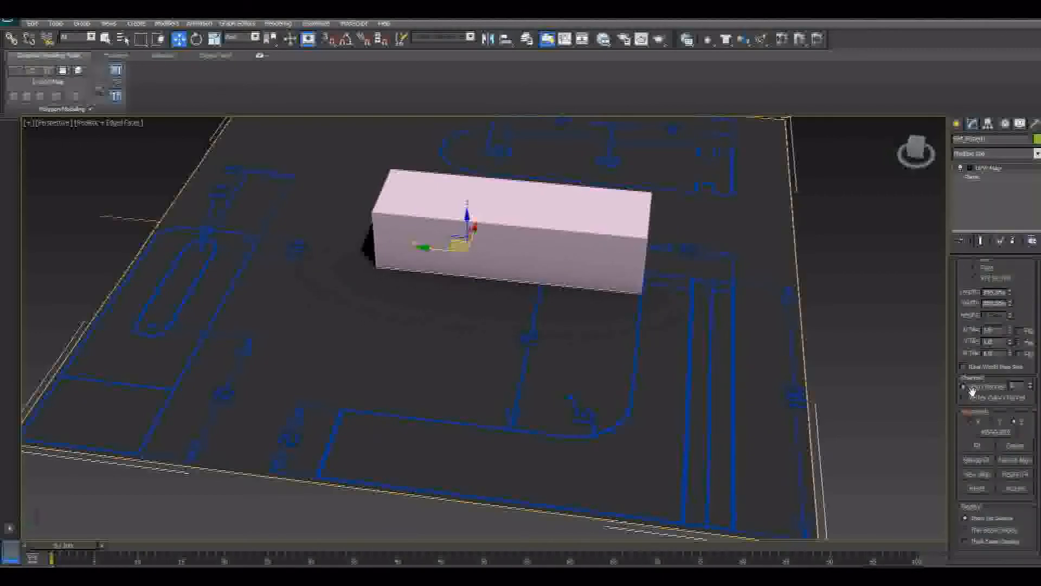
pyautogui.click(974, 461)
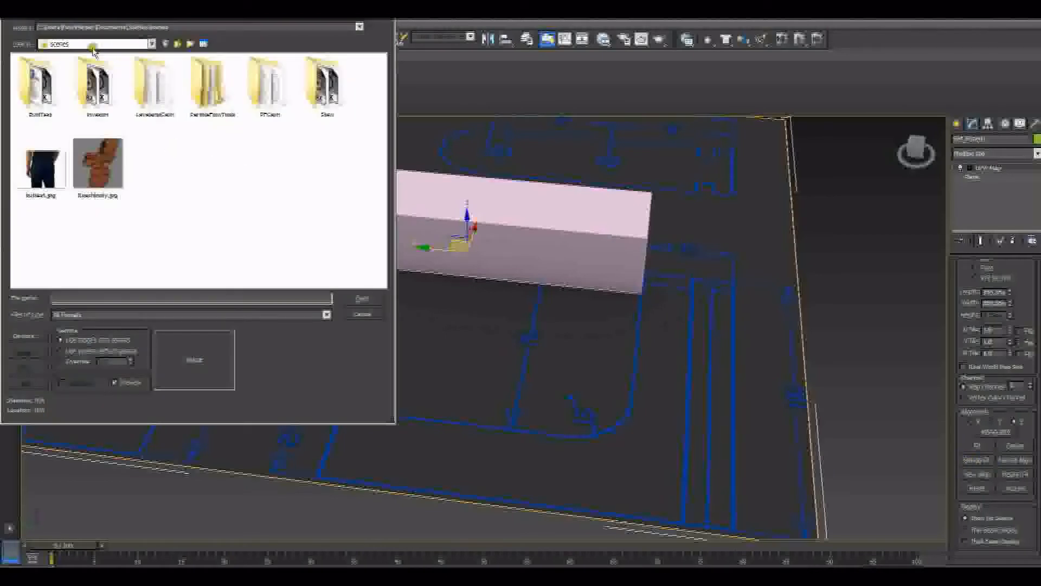
pyautogui.click(178, 43)
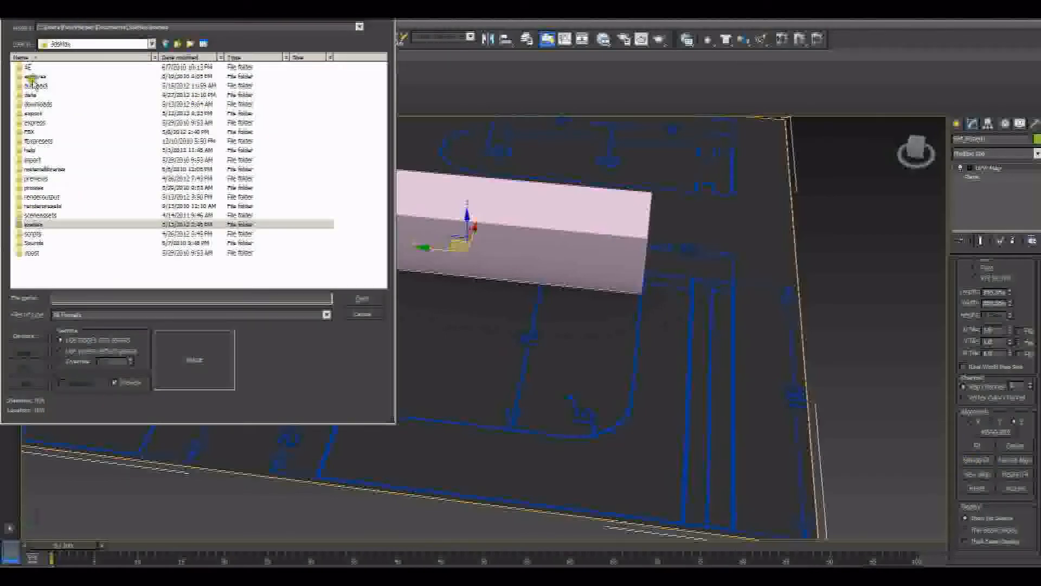
pyautogui.click(49, 105)
pyautogui.doubleClick(48, 105)
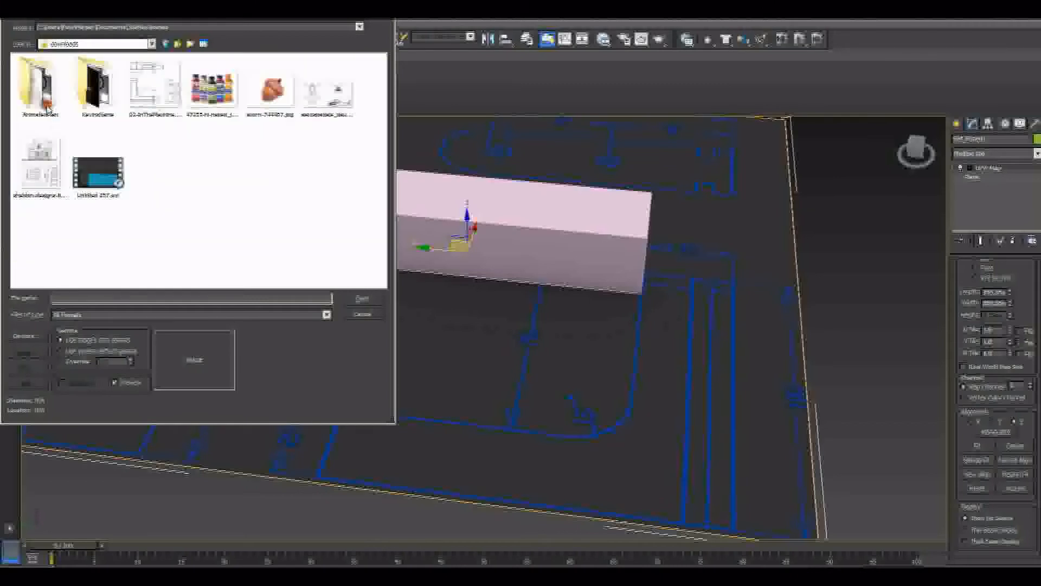
pyautogui.click(160, 95)
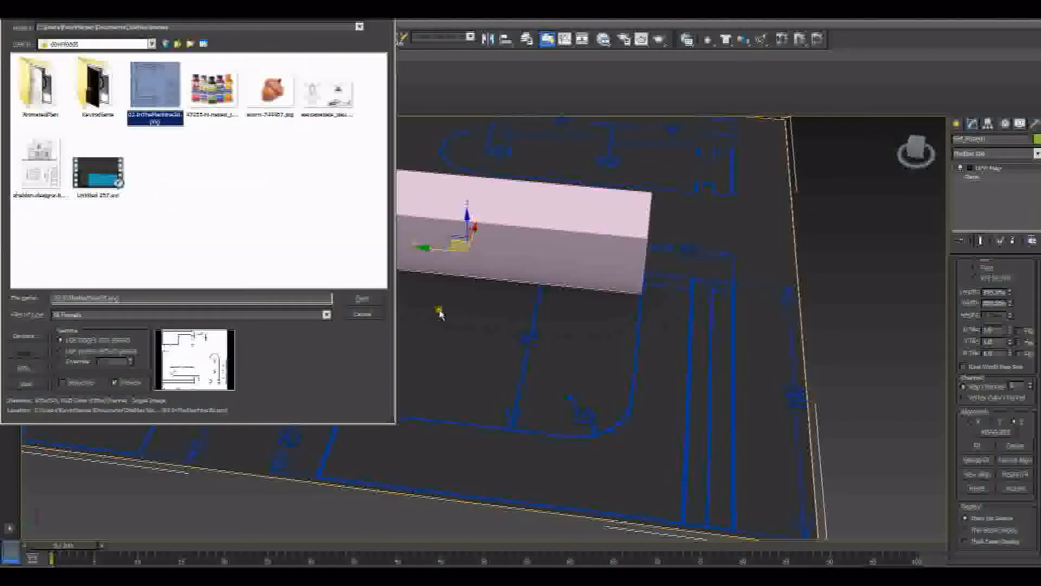
pyautogui.click(355, 298)
# Increase the length of the base plane beneath the UVW Map so it extends past the drawing's edges
pyautogui.scroll(-4, 571, 320)
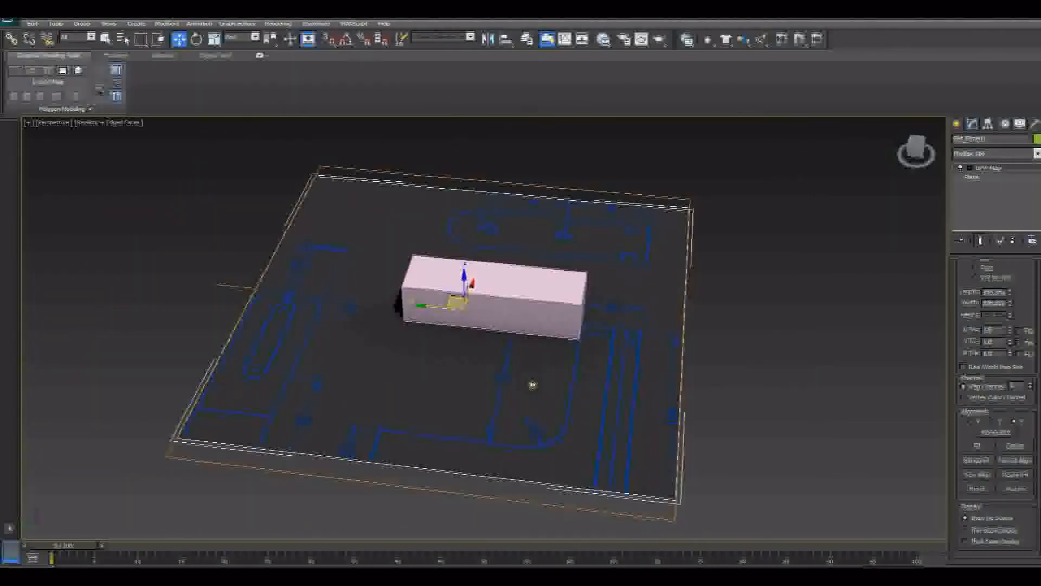
pyautogui.keyDown('alt'); pyautogui.moveTo(532, 384); pyautogui.dragTo(473, 336, button='middle'); pyautogui.keyUp('alt')
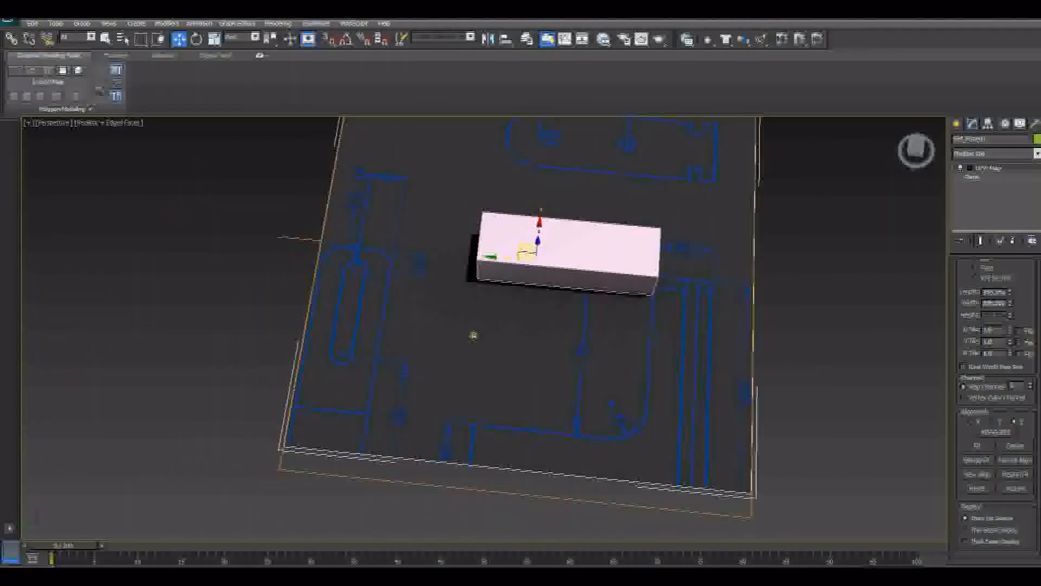
pyautogui.click(970, 178)
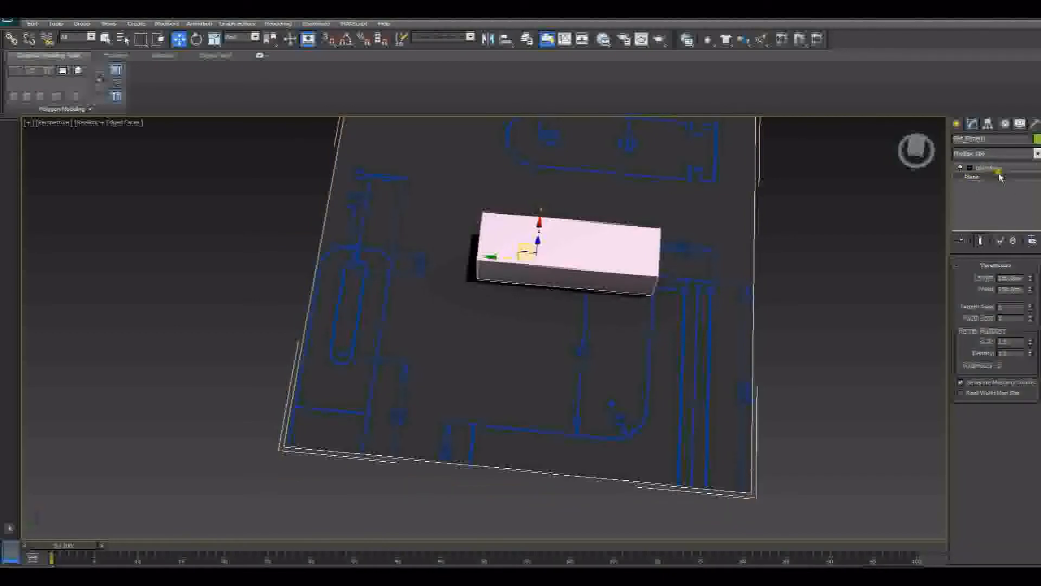
pyautogui.moveTo(1030, 281)
pyautogui.mouseDown()
pyautogui.moveTo(1031, 260)
pyautogui.moveTo(1030, 325)
pyautogui.moveTo(1038, 268)
pyautogui.mouseUp()
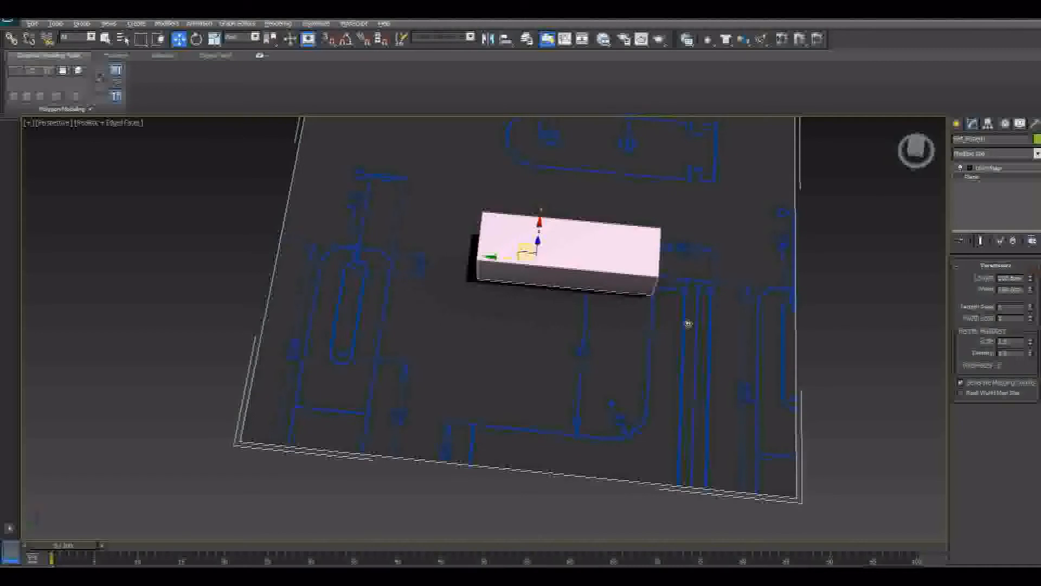
pyautogui.scroll(-5, 677, 304)
pyautogui.scroll(5, 667, 293)
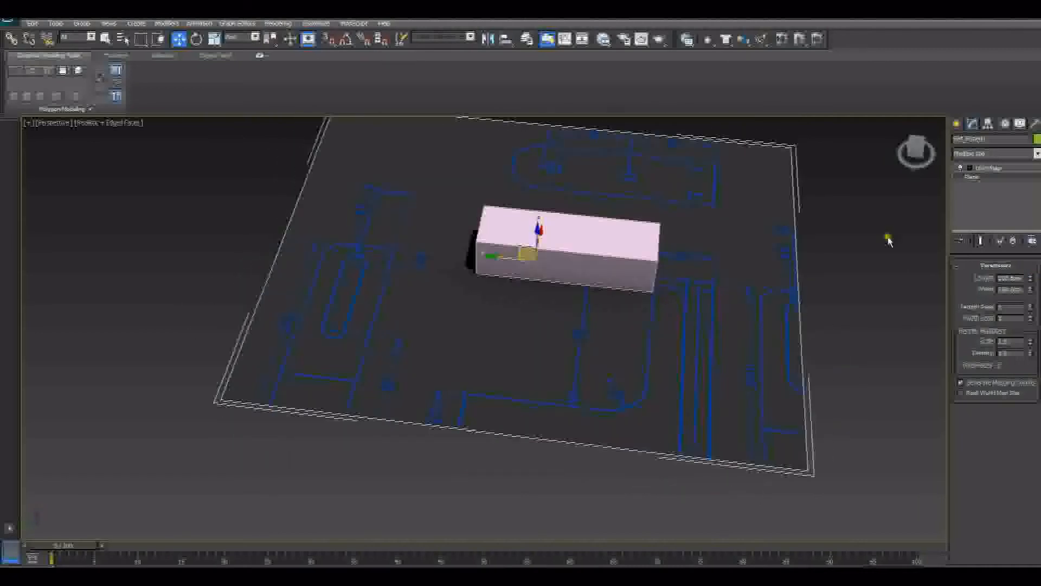
# Crop the plane to the slotted top view with an Edit Poly modifier beneath the UVW Map, and rotate it parallel to the box
pyautogui.rightClick(987, 179)
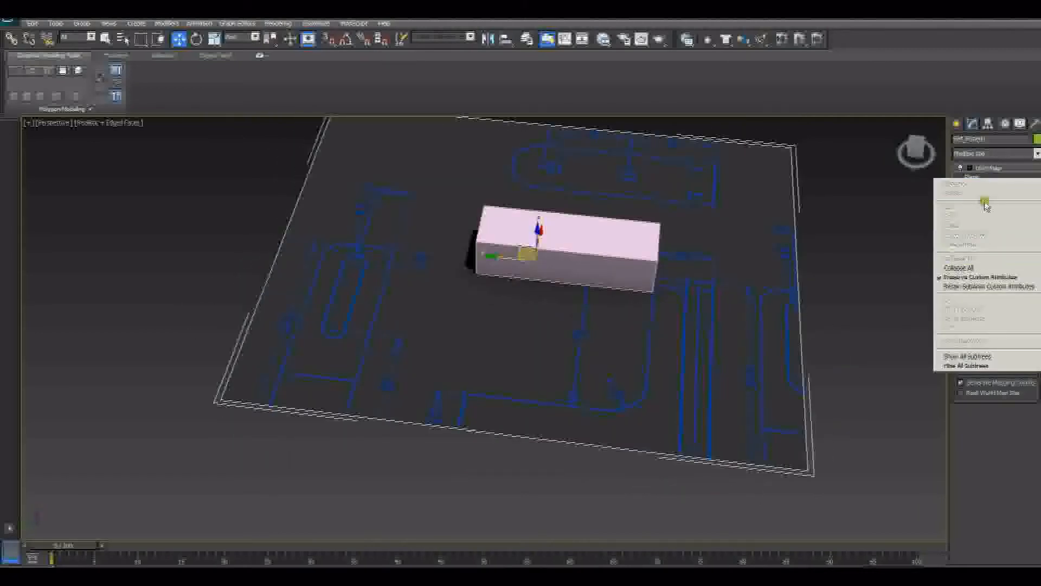
pyautogui.click(1036, 153)
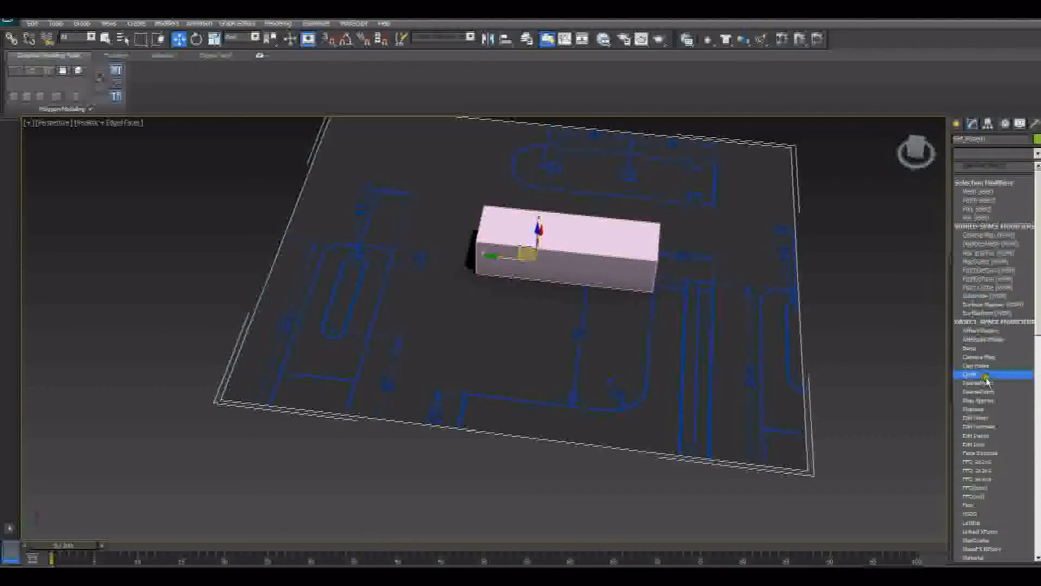
pyautogui.click(991, 445)
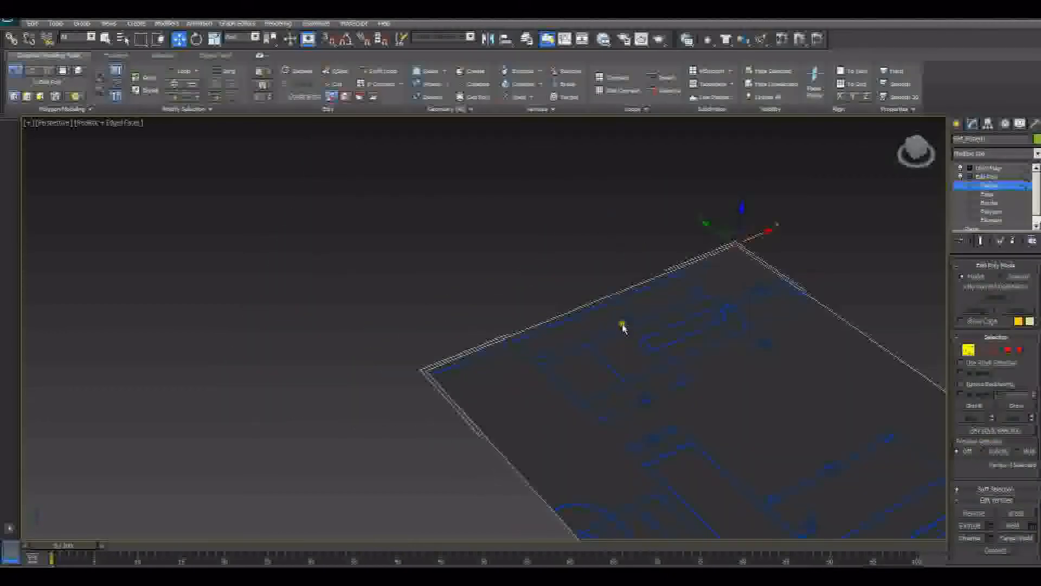
pyautogui.keyDown('alt'); pyautogui.moveTo(621, 322); pyautogui.dragTo(638, 408, button='middle'); pyautogui.keyUp('alt')
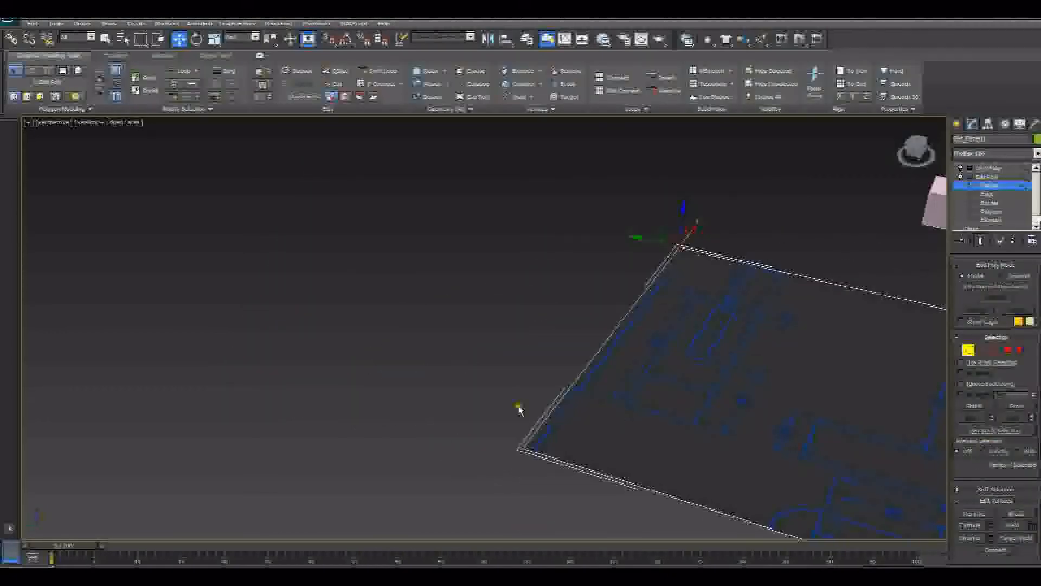
pyautogui.moveTo(473, 399); pyautogui.dragTo(549, 481)
pyautogui.moveTo(607, 325); pyautogui.dragTo(624, 349)
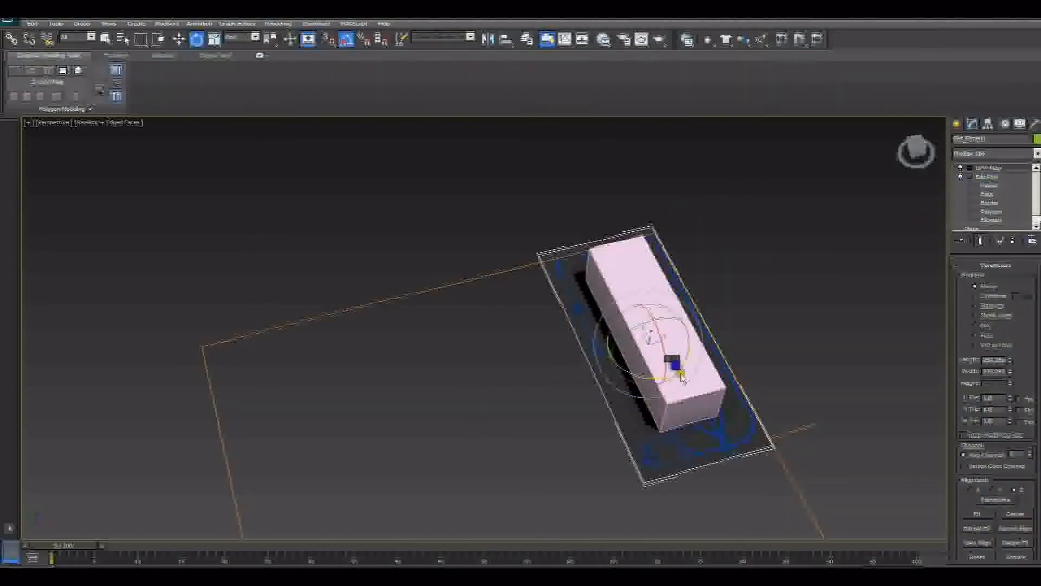
# Move the cropped reference plane beneath the box so the slotted view sits near the box's edges
pyautogui.press('w')
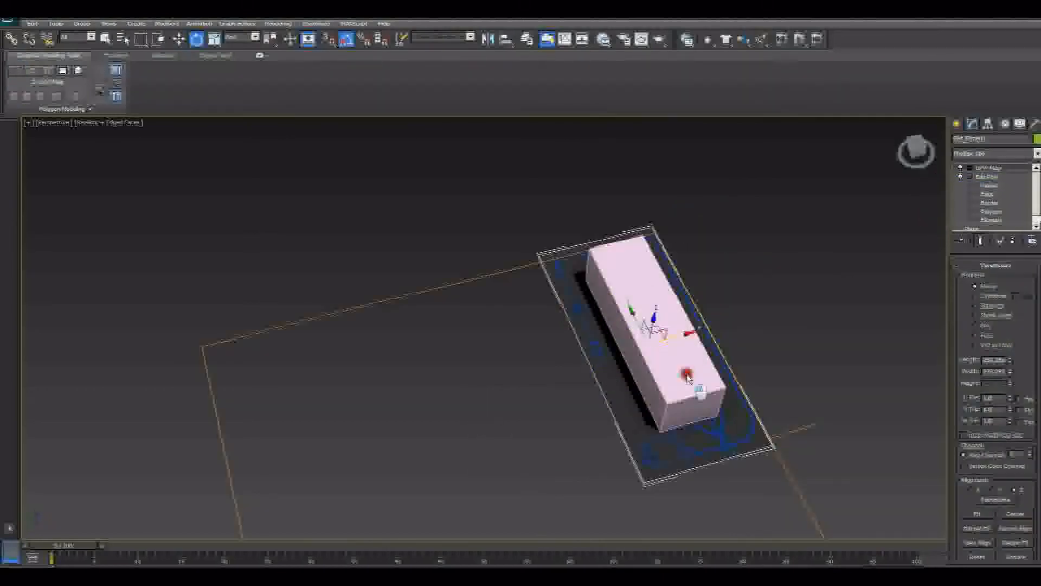
pyautogui.moveTo(638, 386)
pyautogui.mouseDown()
pyautogui.moveTo(602, 391)
pyautogui.moveTo(632, 404)
pyautogui.mouseUp()
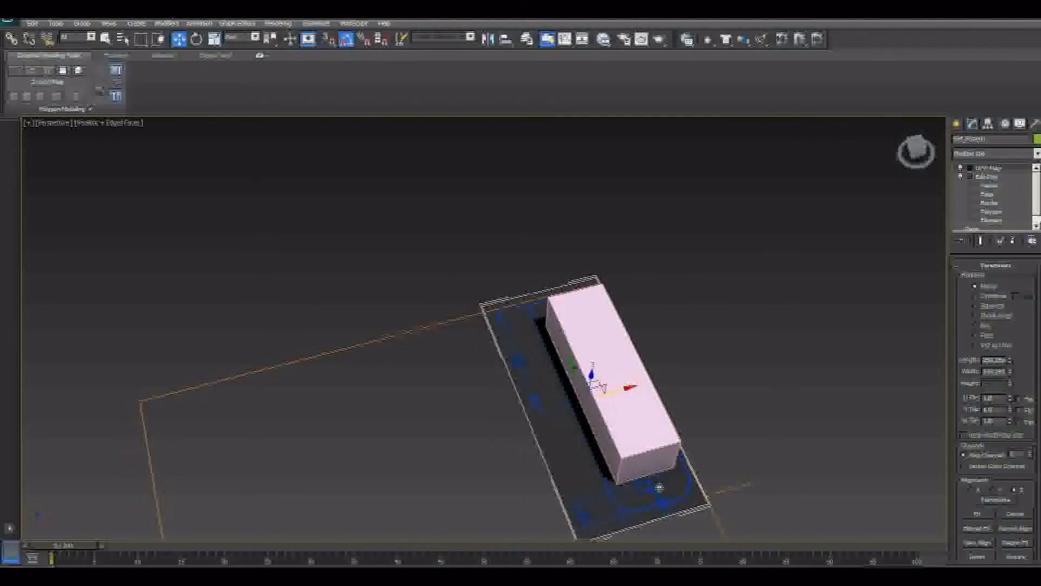
pyautogui.keyDown('alt'); pyautogui.moveTo(656, 497); pyautogui.dragTo(628, 385, button='middle'); pyautogui.keyUp('alt')
pyautogui.moveTo(604, 387); pyautogui.dragTo(599, 394)
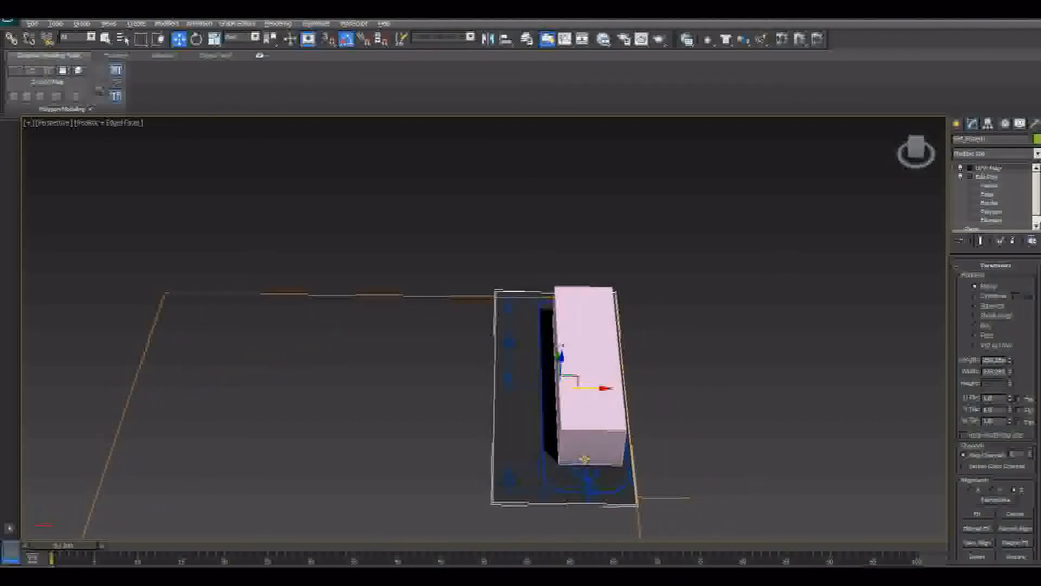
pyautogui.keyDown('alt'); pyautogui.moveTo(599, 394); pyautogui.dragTo(557, 422, button='middle'); pyautogui.keyUp('alt')
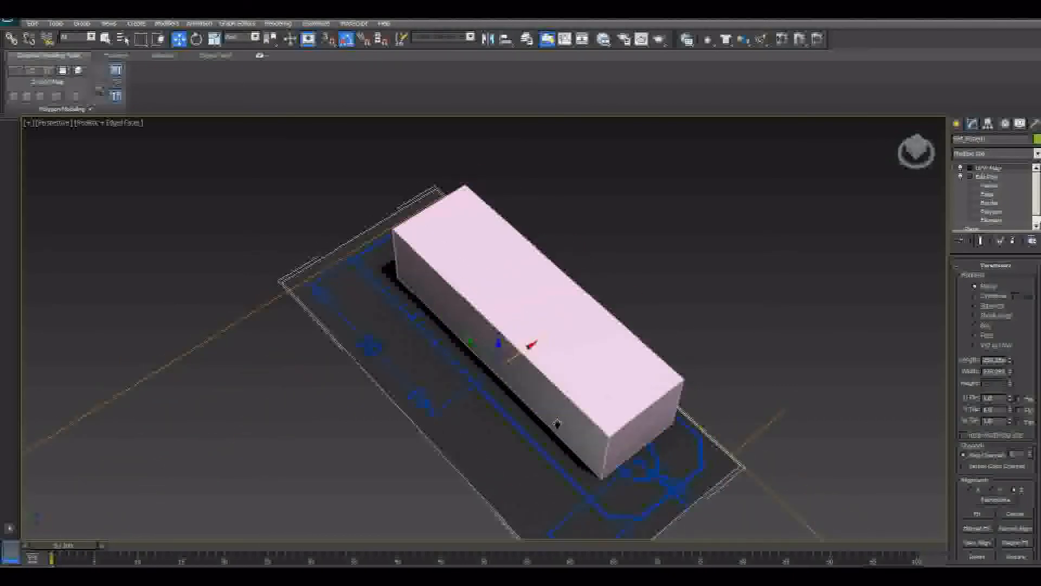
# Scale the reference plane down uniformly to bring the slotted view closer to the box's size
pyautogui.click(610, 328)
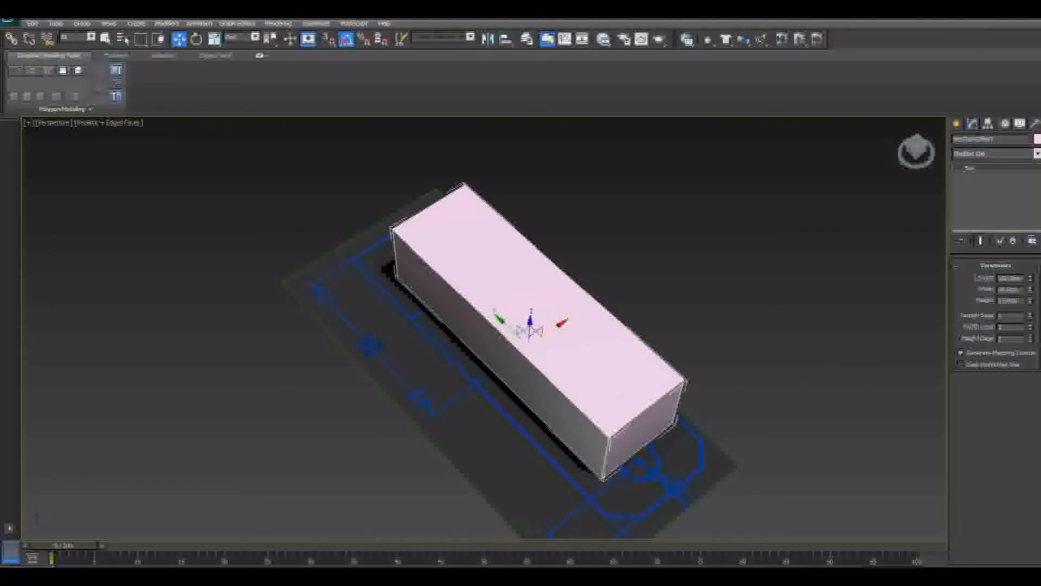
pyautogui.moveTo(567, 341); pyautogui.dragTo(565, 363, button='middle')
pyautogui.click(501, 436)
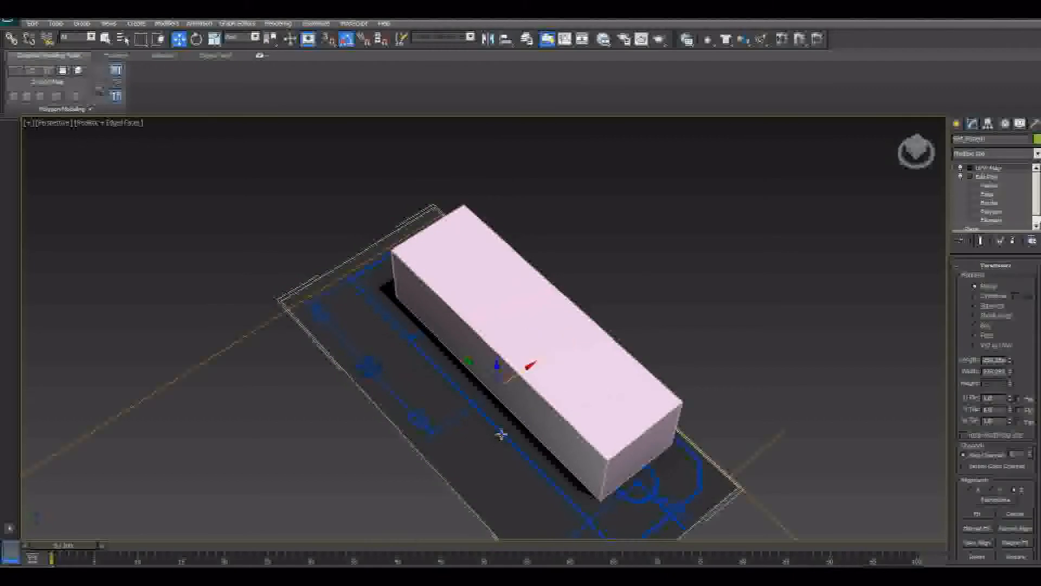
pyautogui.press('r')
pyautogui.scroll(4, 494, 388)
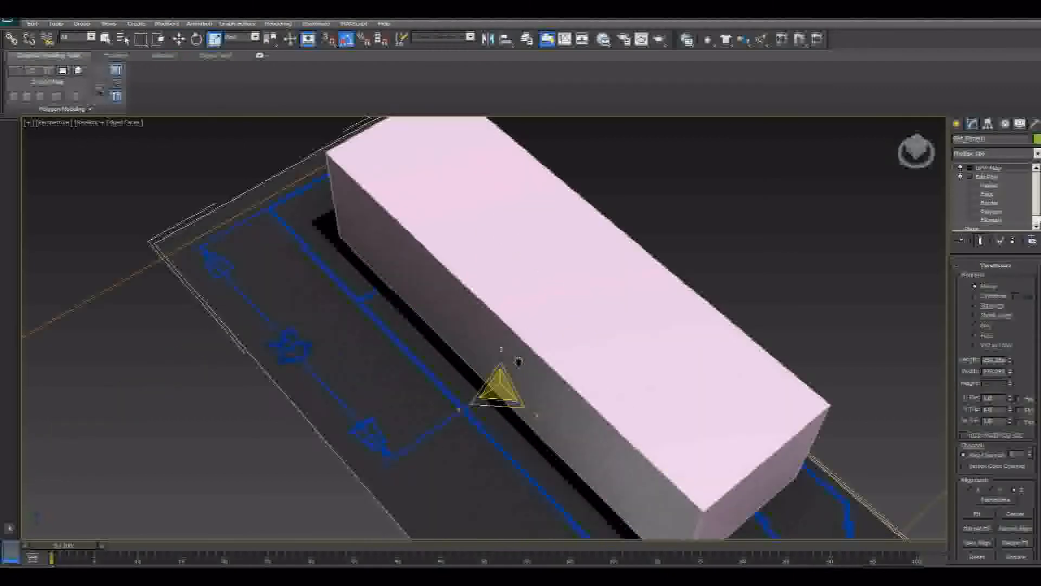
pyautogui.scroll(-4, 488, 374)
pyautogui.moveTo(487, 370); pyautogui.dragTo(497, 382)
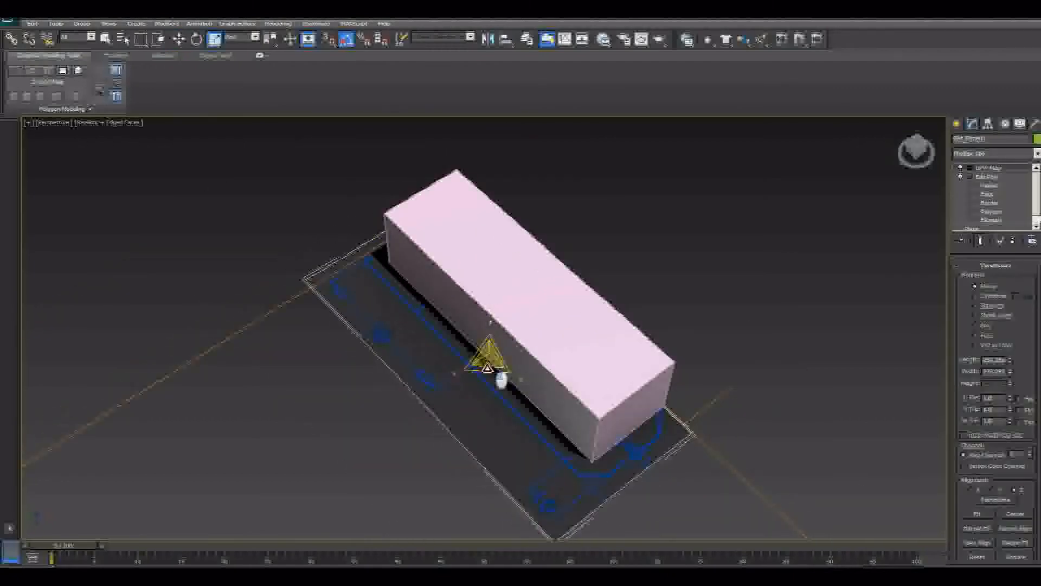
pyautogui.keyDown('alt'); pyautogui.moveTo(475, 386); pyautogui.dragTo(542, 389, button='middle'); pyautogui.keyUp('alt')
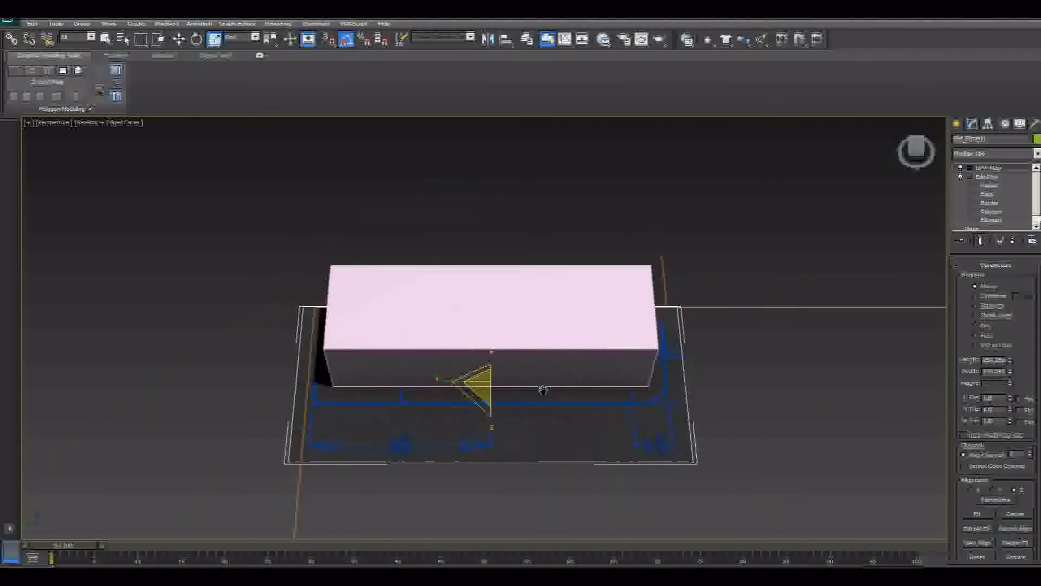
# Move the slotted-view reference plane in the Top view so that its outline lines up with the box's footprint
pyautogui.press('t')
pyautogui.scroll(6, 538, 369)
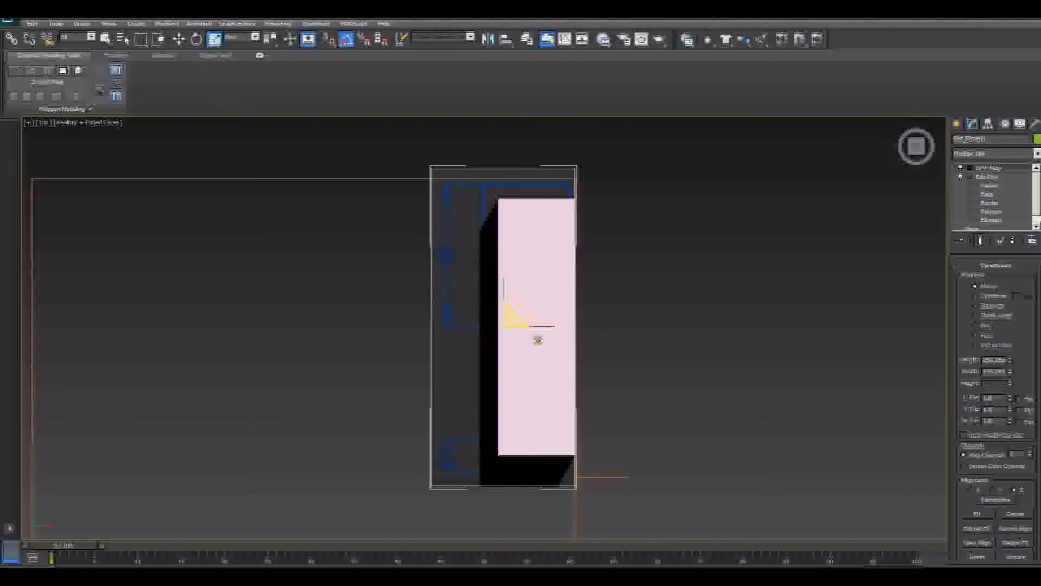
pyautogui.scroll(2, 518, 316)
pyautogui.moveTo(519, 316); pyautogui.dragTo(477, 322, button='middle')
pyautogui.press('w')
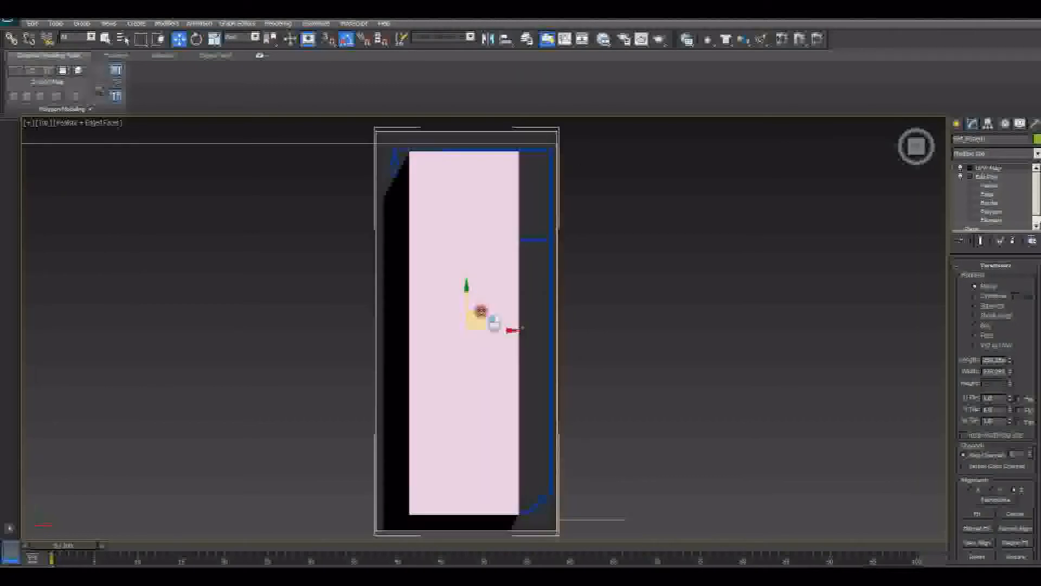
pyautogui.moveTo(481, 310); pyautogui.dragTo(488, 342)
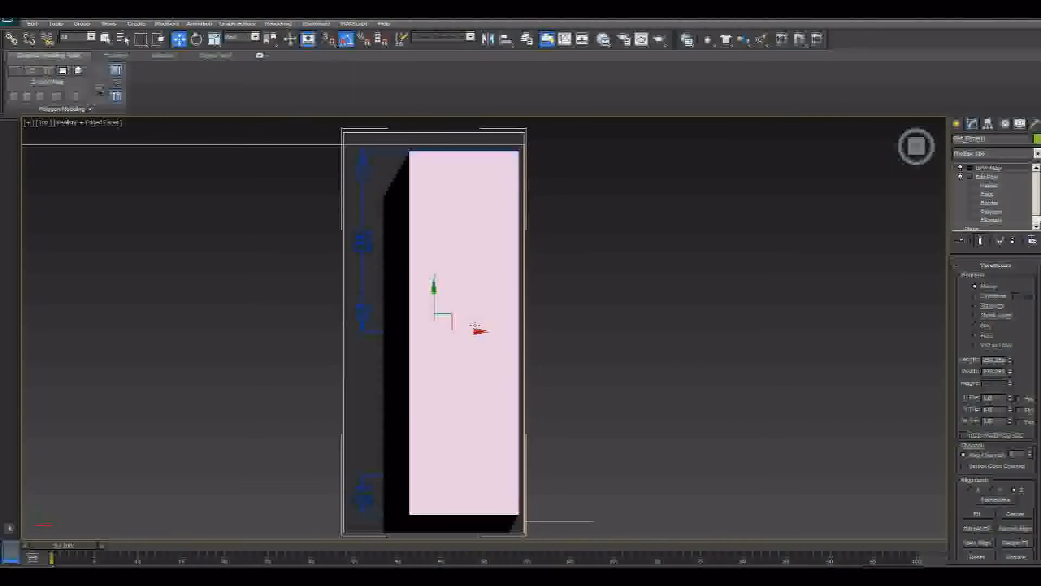
pyautogui.press('p')
pyautogui.keyDown('alt'); pyautogui.moveTo(402, 369); pyautogui.dragTo(610, 269, button='middle'); pyautogui.keyUp('alt')
pyautogui.scroll(6, 460, 330)
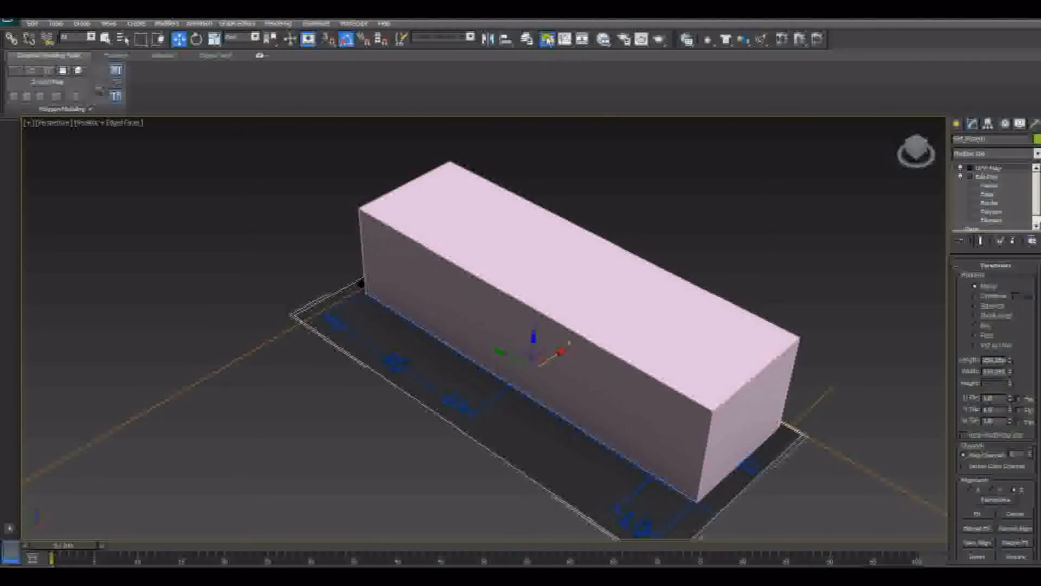
# Create a layer named RefPlanes containing the selected slotted-view reference plane
pyautogui.click(527, 39)
pyautogui.moveTo(653, 228); pyautogui.dragTo(197, 167)
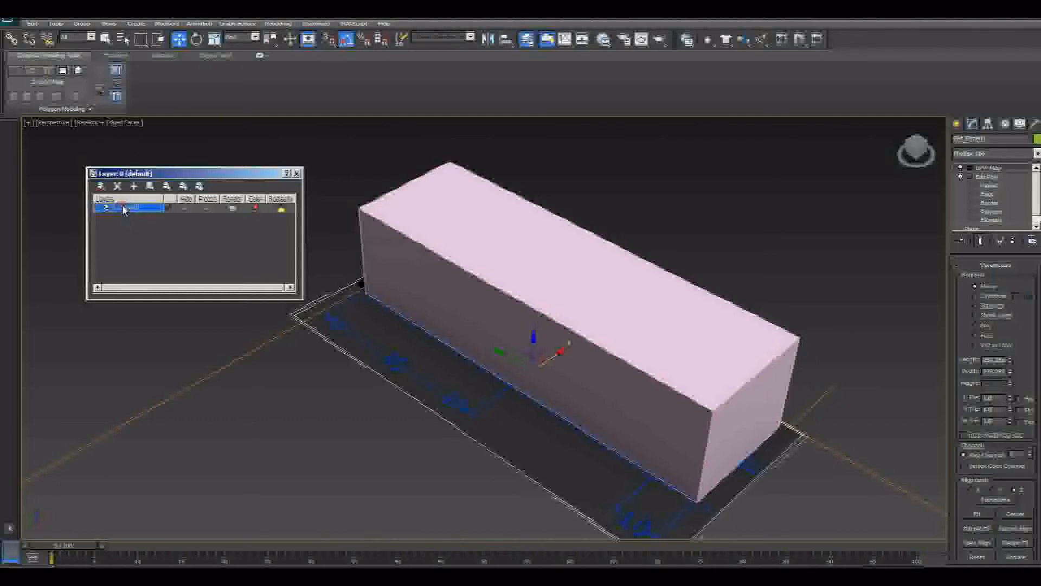
pyautogui.click(101, 186)
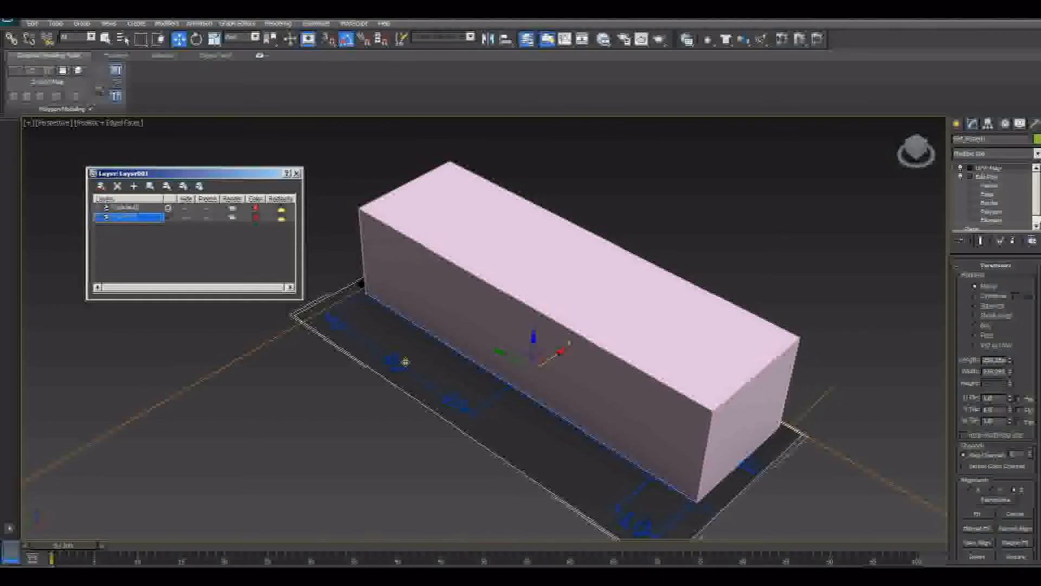
pyautogui.click(125, 217)
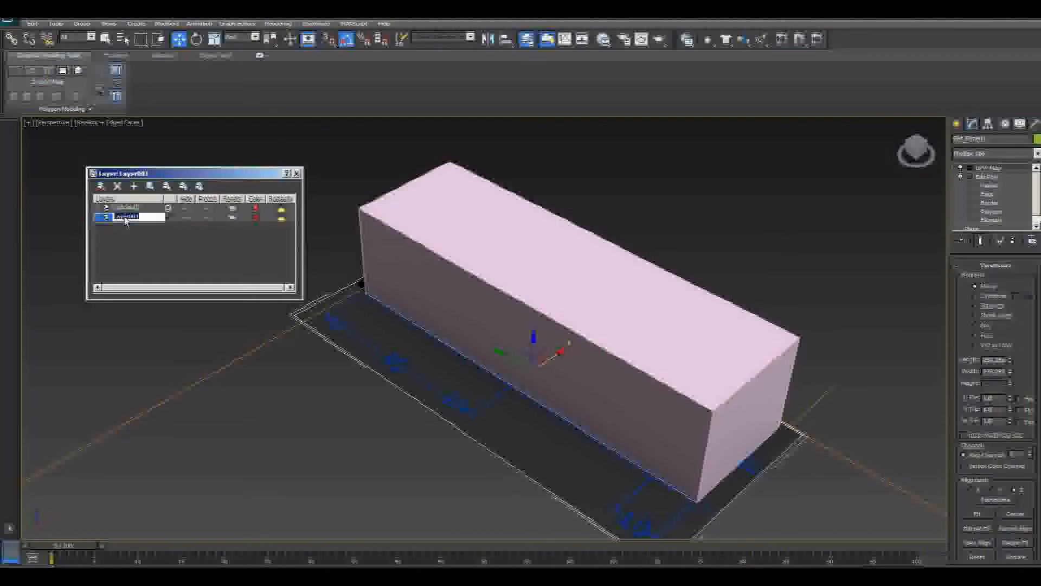
pyautogui.write('RefPlanes')
pyautogui.press('Return')
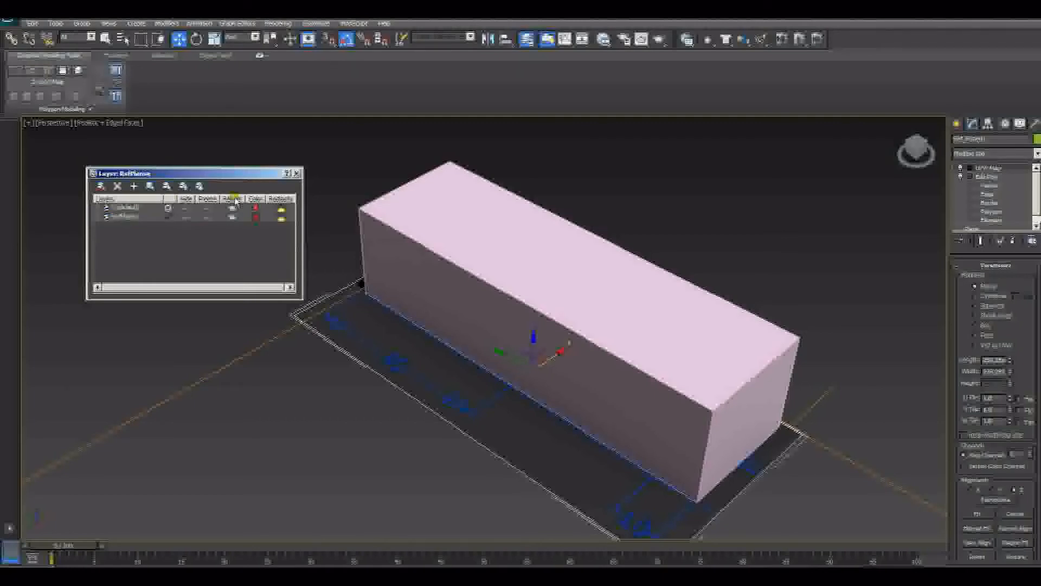
# Create a layer named MechanicalPart containing the box
pyautogui.click(369, 226)
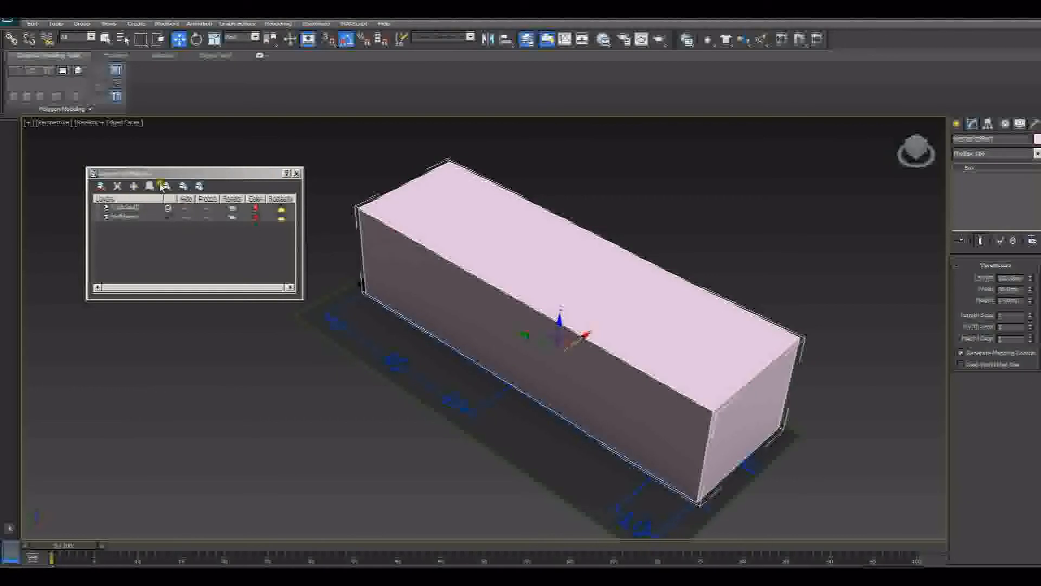
pyautogui.click(167, 187)
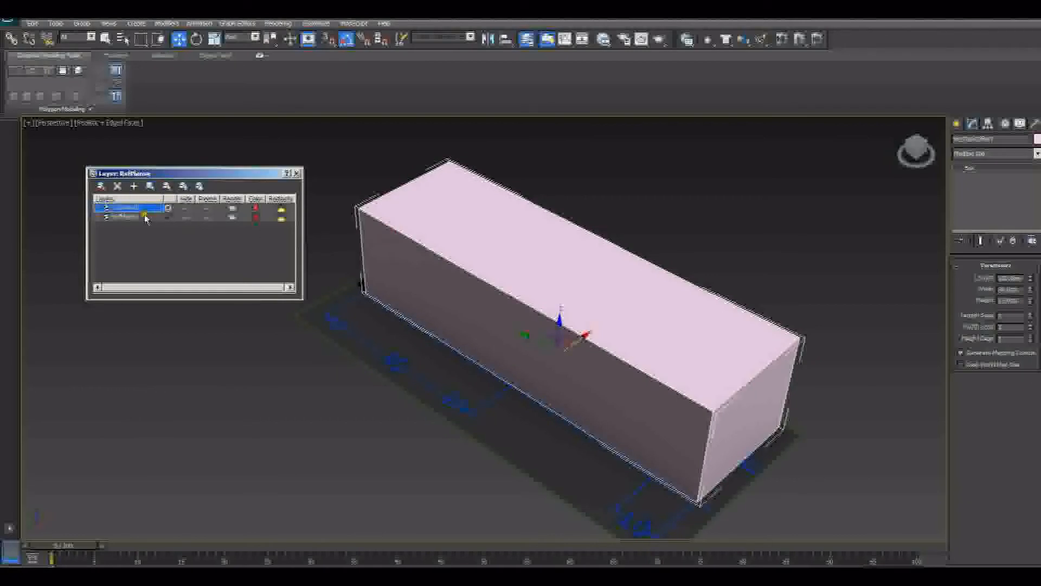
pyautogui.click(108, 188)
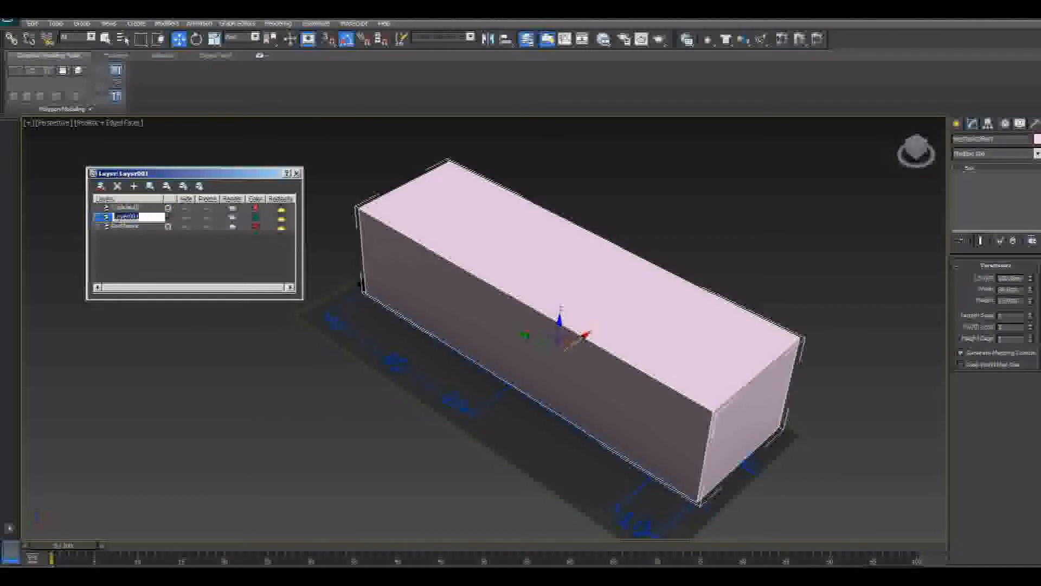
pyautogui.write('B')
pyautogui.press('Return')
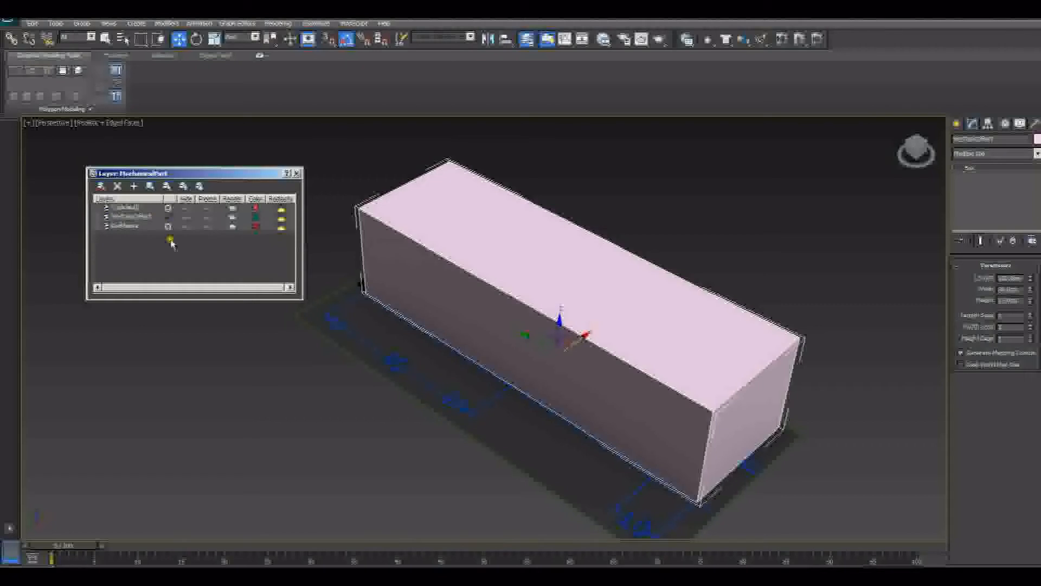
# Hide the MechanicalPart layer and examine how the three reference planes meet around the box's position
pyautogui.moveTo(464, 340)
pyautogui.keyDown('alt'); pyautogui.mouseDown(button='middle')
pyautogui.moveTo(483, 323)
pyautogui.moveTo(472, 347)
pyautogui.moveTo(441, 332)
pyautogui.moveTo(478, 324)
pyautogui.moveTo(469, 326)
pyautogui.mouseUp(button='middle'); pyautogui.keyUp('alt')
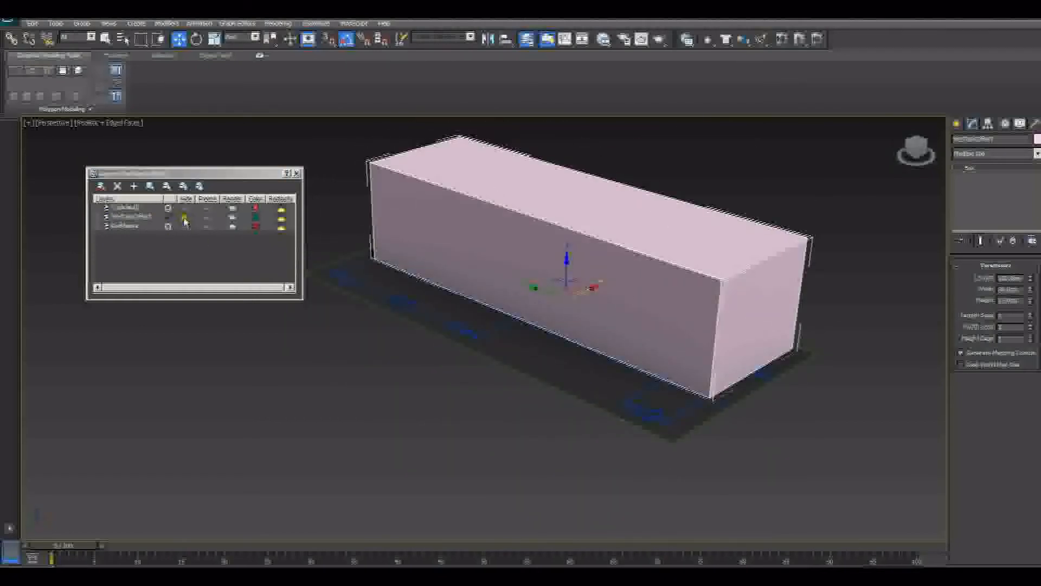
pyautogui.click(185, 218)
pyautogui.moveTo(553, 332)
pyautogui.keyDown('alt'); pyautogui.mouseDown(button='middle')
pyautogui.moveTo(544, 356)
pyautogui.moveTo(534, 323)
pyautogui.mouseUp(button='middle'); pyautogui.keyUp('alt')
pyautogui.click(815, 355)
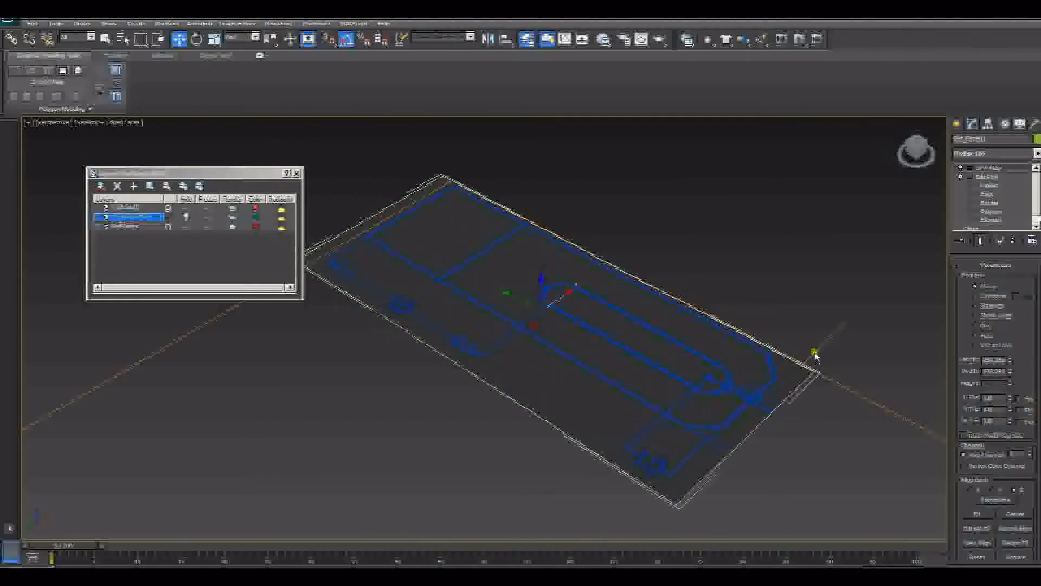
pyautogui.keyDown('alt'); pyautogui.moveTo(650, 338); pyautogui.dragTo(614, 362, button='middle'); pyautogui.keyUp('alt')
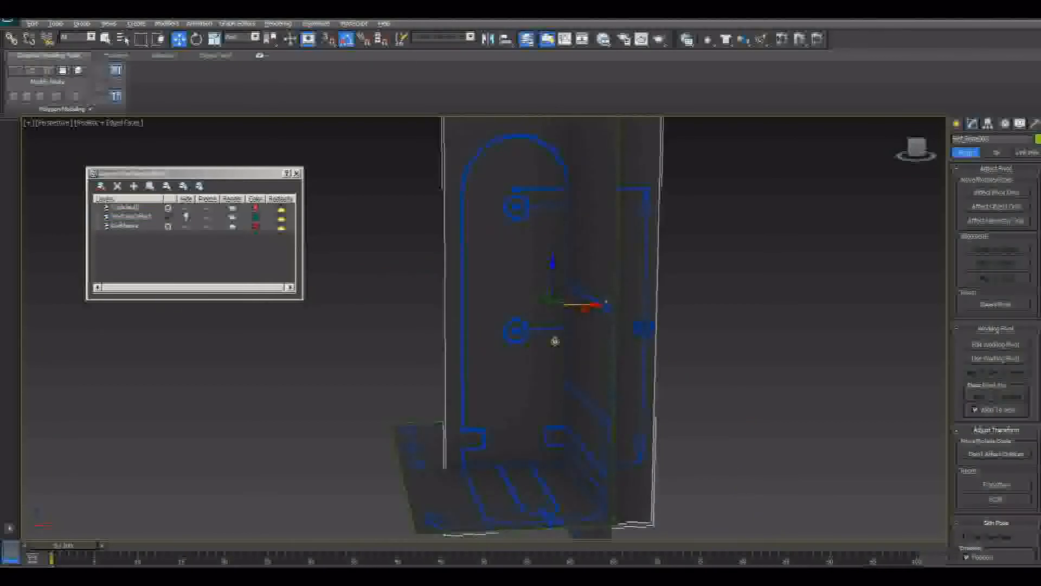
pyautogui.keyDown('alt'); pyautogui.moveTo(553, 342); pyautogui.dragTo(609, 355, button='middle'); pyautogui.keyUp('alt')
pyautogui.keyDown('alt'); pyautogui.moveTo(532, 309); pyautogui.dragTo(384, 296, button='middle'); pyautogui.keyUp('alt')
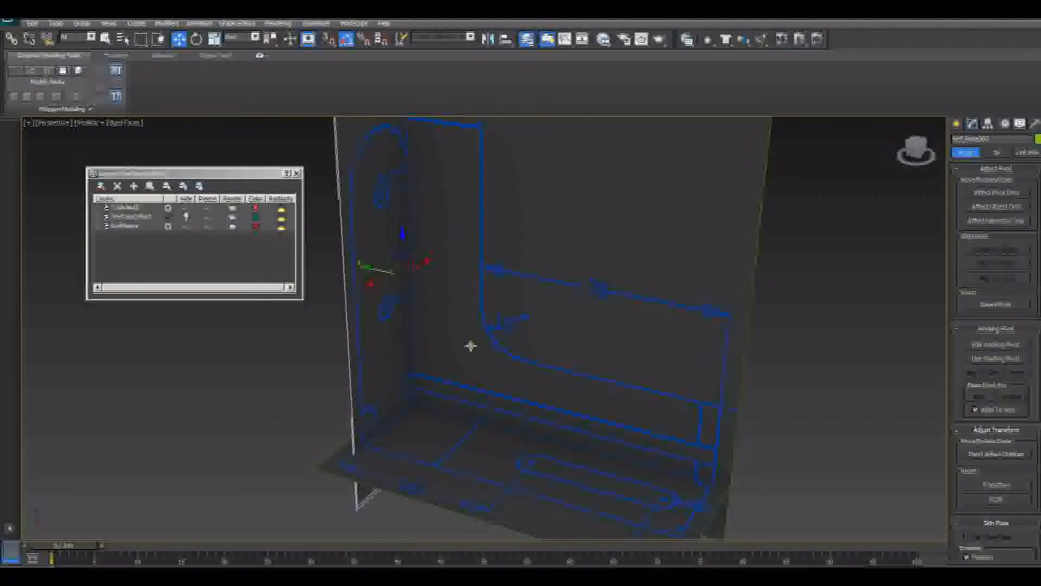
pyautogui.keyDown('alt'); pyautogui.moveTo(472, 344); pyautogui.dragTo(507, 366, button='middle'); pyautogui.keyUp('alt')
pyautogui.click(600, 326)
pyautogui.scroll(-4, 537, 399)
pyautogui.moveTo(537, 400); pyautogui.dragTo(562, 375, button='middle')
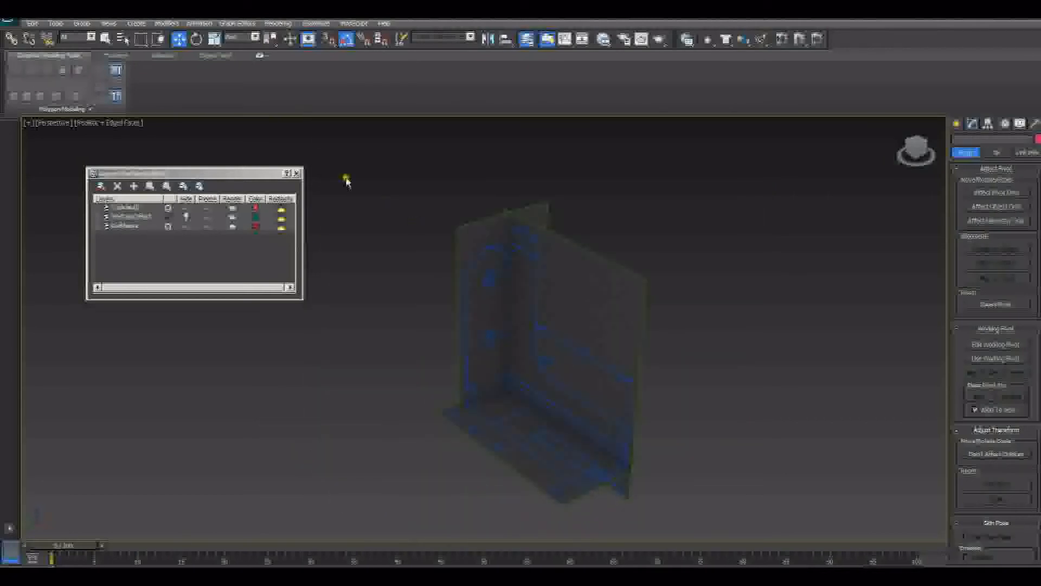
# Turn off Show Frozen in Gray in the object properties of all three reference planes
pyautogui.moveTo(348, 146); pyautogui.dragTo(488, 314)
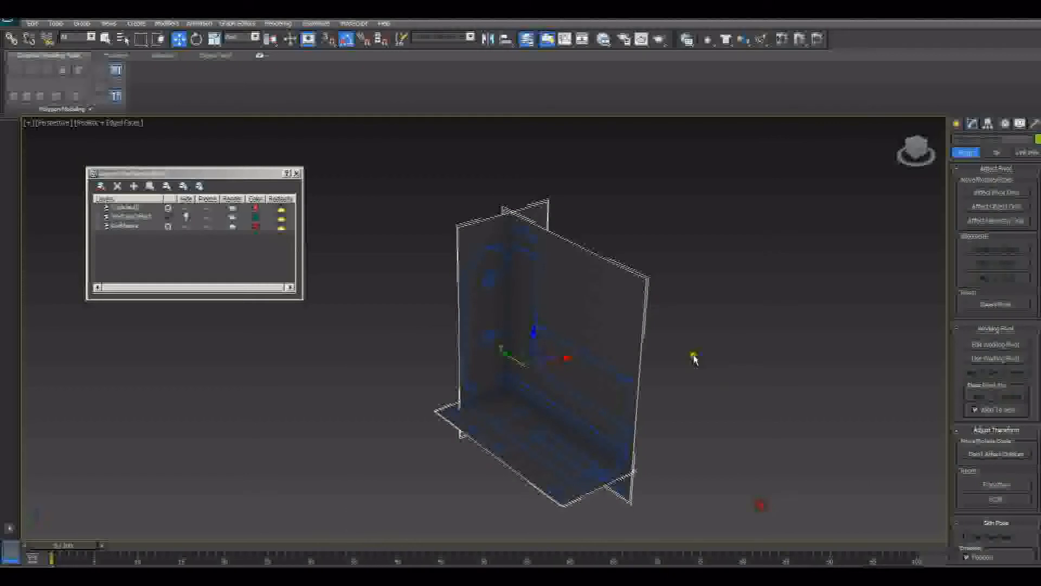
pyautogui.click(552, 377)
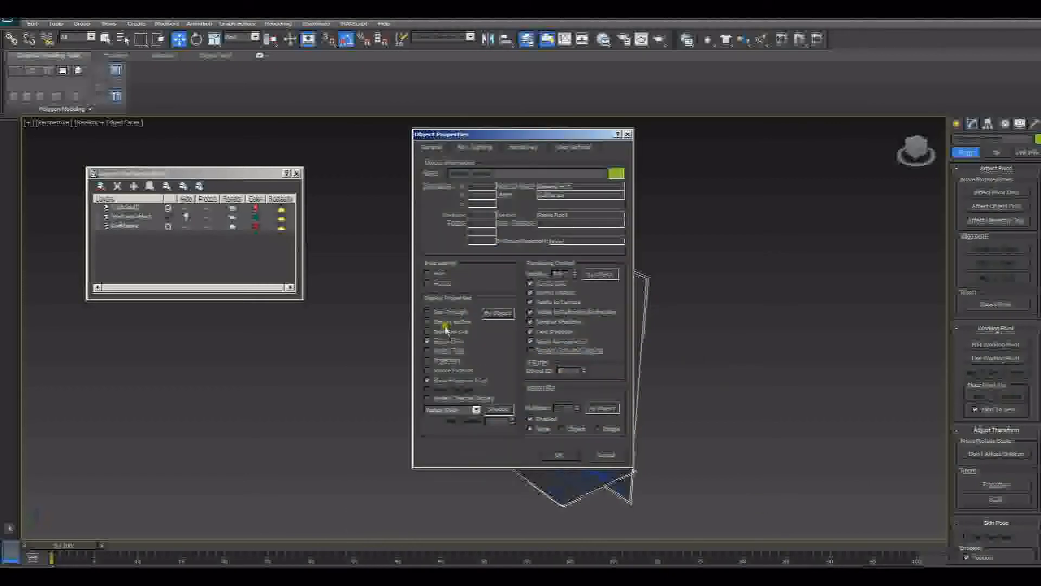
pyautogui.click(435, 380)
pyautogui.click(558, 452)
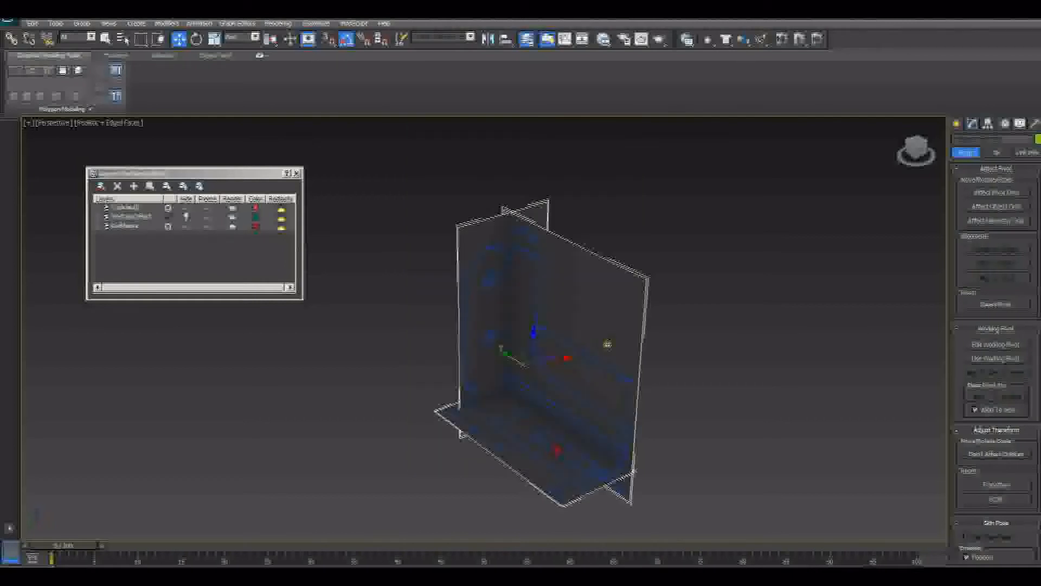
# Freeze the RefPlanes layer and test whether the reference planes can still be selected
pyautogui.click(211, 227)
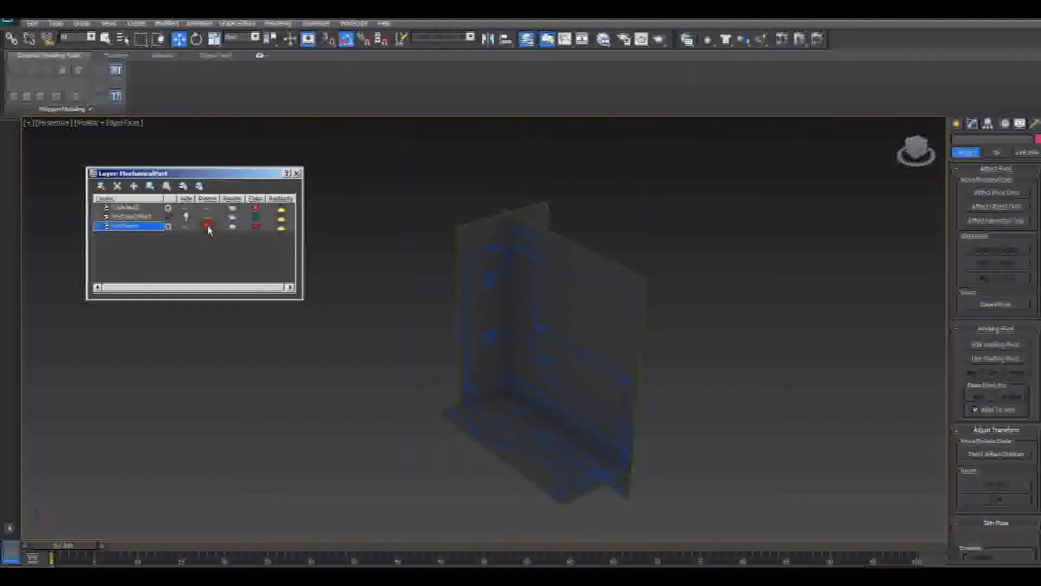
pyautogui.moveTo(521, 336); pyautogui.dragTo(467, 400)
pyautogui.moveTo(567, 330); pyautogui.dragTo(402, 457)
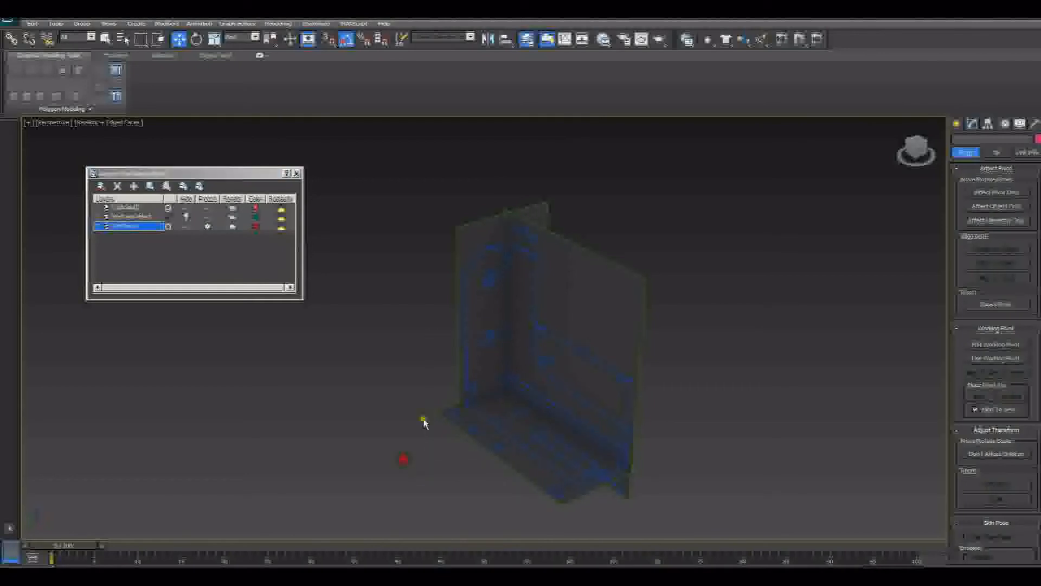
pyautogui.moveTo(425, 388); pyautogui.dragTo(720, 466)
pyautogui.moveTo(672, 379); pyautogui.dragTo(435, 494)
pyautogui.moveTo(456, 461); pyautogui.dragTo(584, 310)
# Unhide the MechanicalPart layer to bring the box back between the reference planes
pyautogui.keyDown('alt'); pyautogui.moveTo(543, 303); pyautogui.dragTo(500, 325, button='middle'); pyautogui.keyUp('alt')
pyautogui.click(185, 217)
pyautogui.scroll(4, 499, 325)
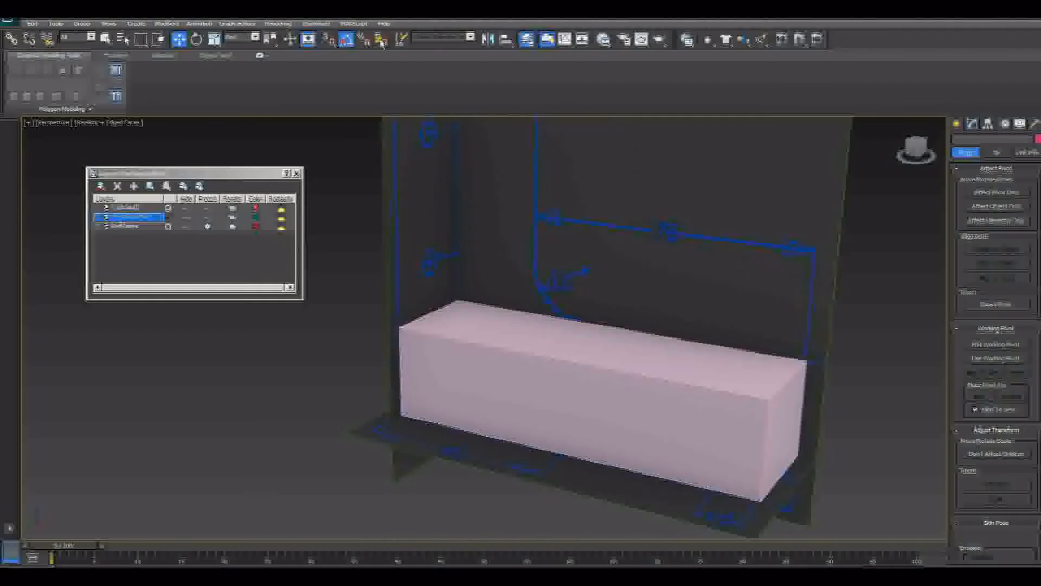
# Turn on object snapping and check that Vertex is the enabled snap type
pyautogui.click(328, 39)
pyautogui.rightClick(328, 39)
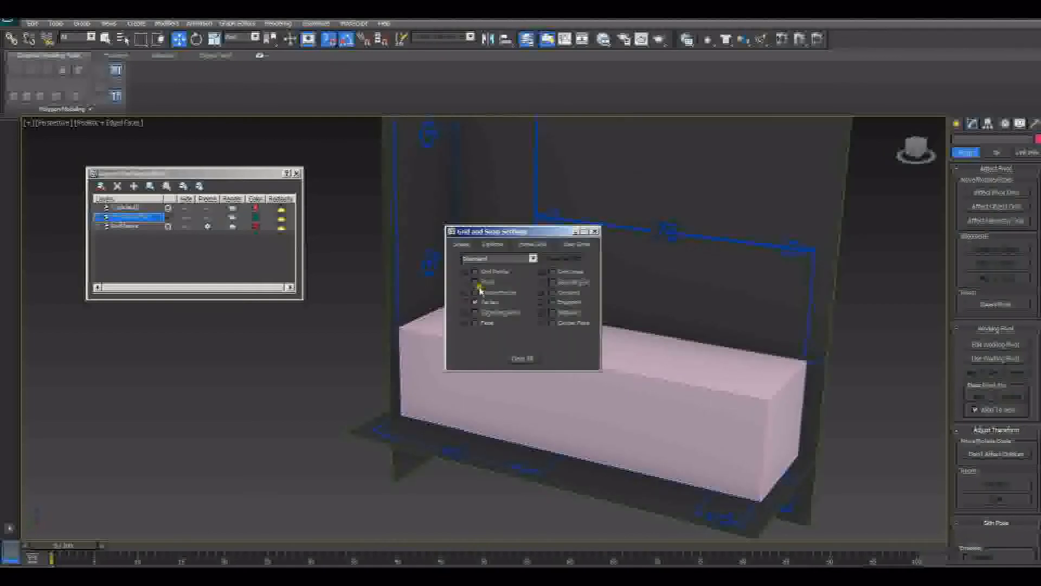
pyautogui.click(594, 231)
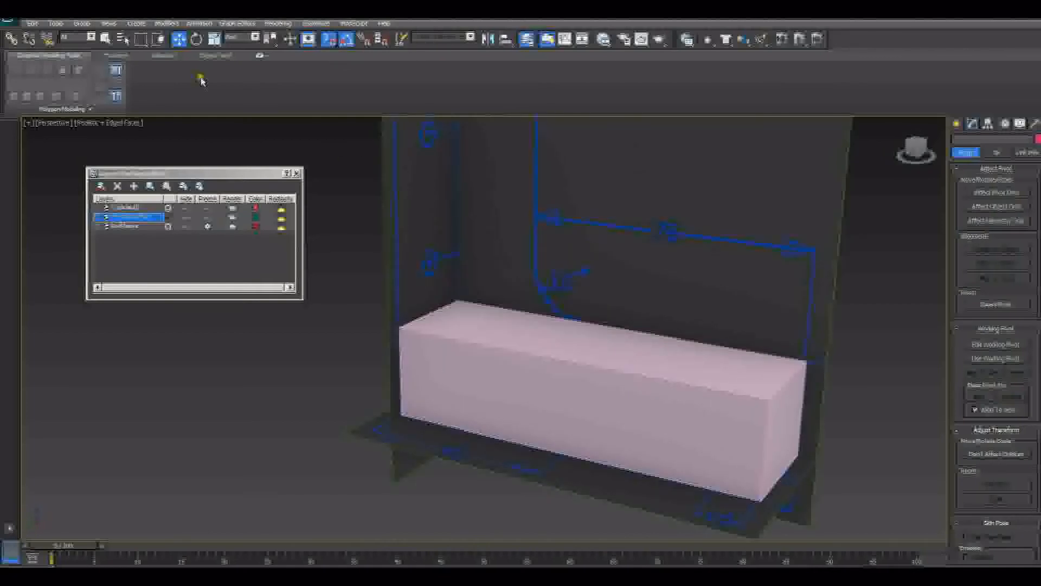
# Place a Tape helper along the box's long upper front edge, snapping it from corner to corner
pyautogui.click(956, 123)
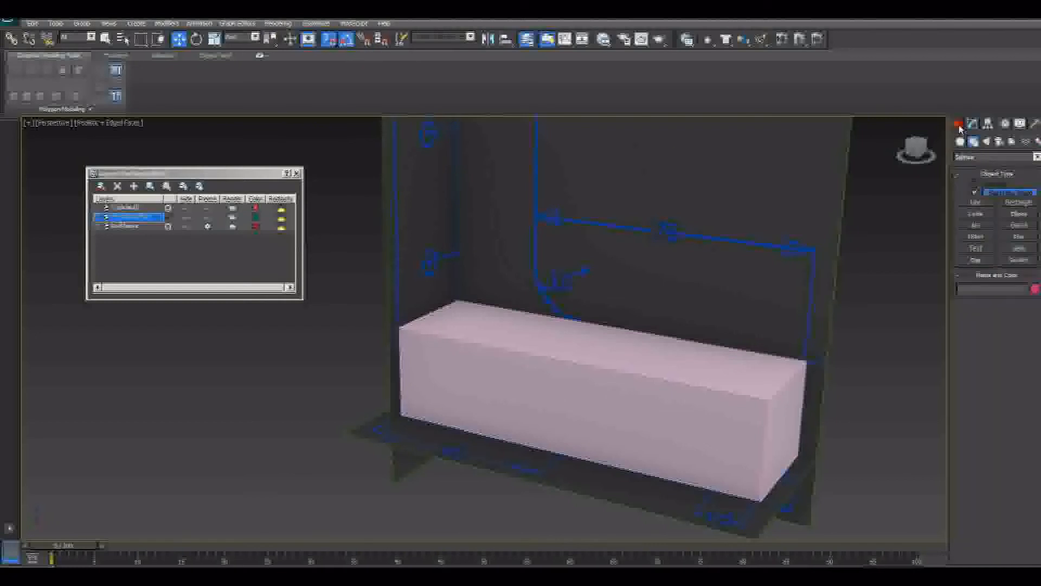
pyautogui.click(1009, 143)
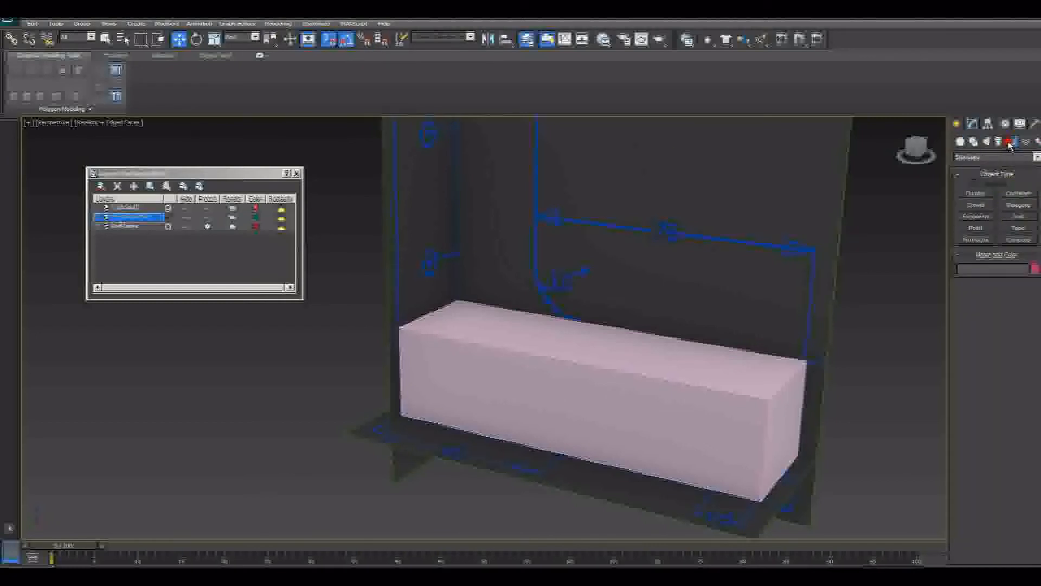
pyautogui.click(1017, 228)
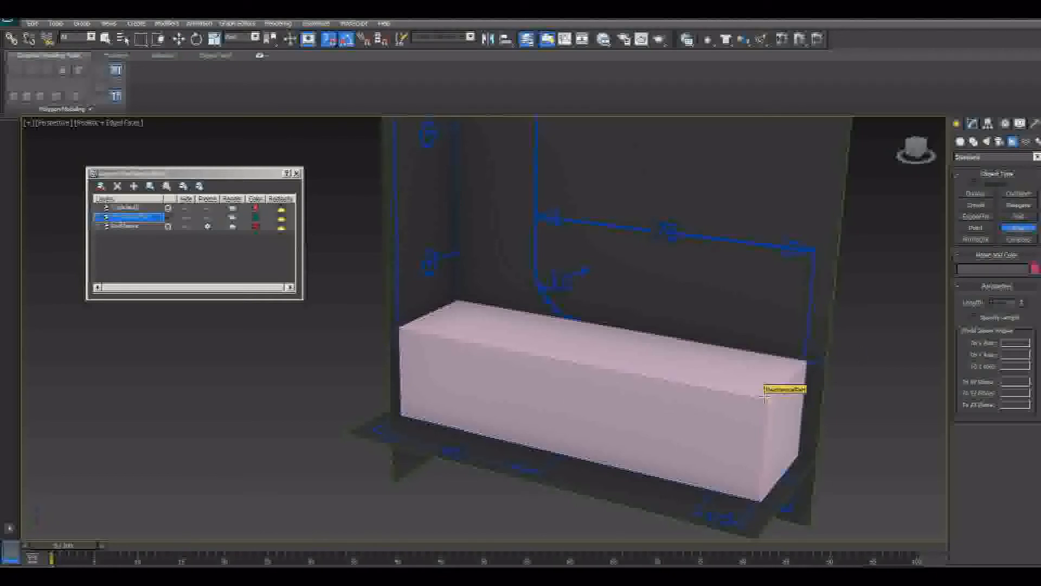
pyautogui.moveTo(764, 397); pyautogui.dragTo(398, 332)
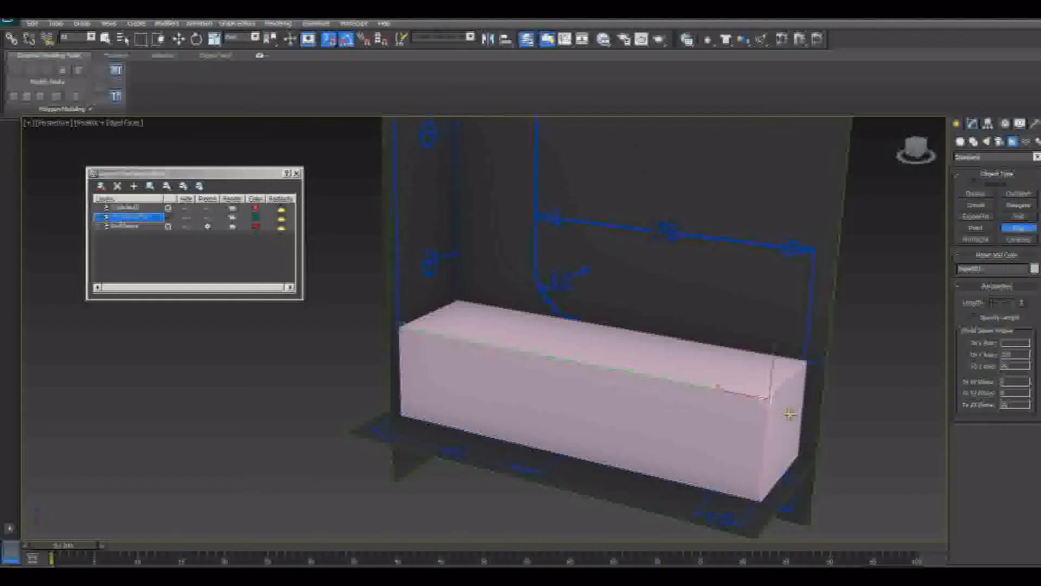
pyautogui.scroll(5, 623, 355)
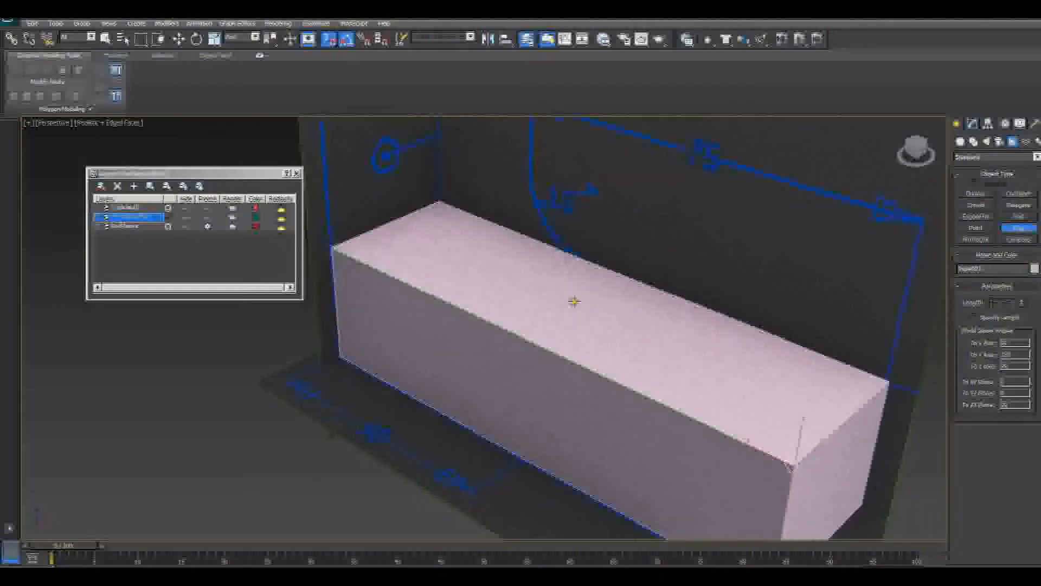
# Specify a fixed length of 75 for the tape helper
pyautogui.click(972, 123)
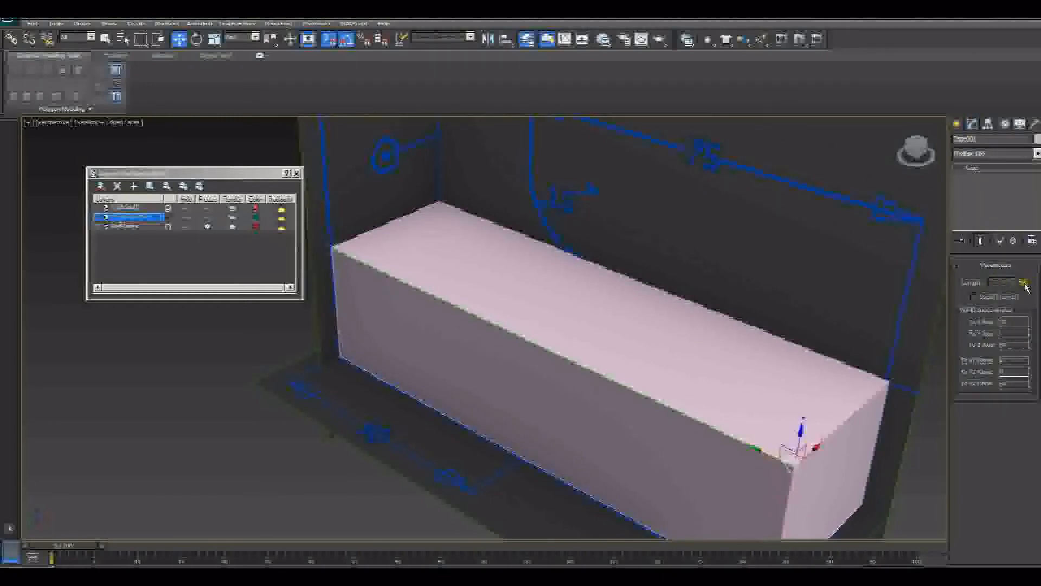
pyautogui.click(982, 299)
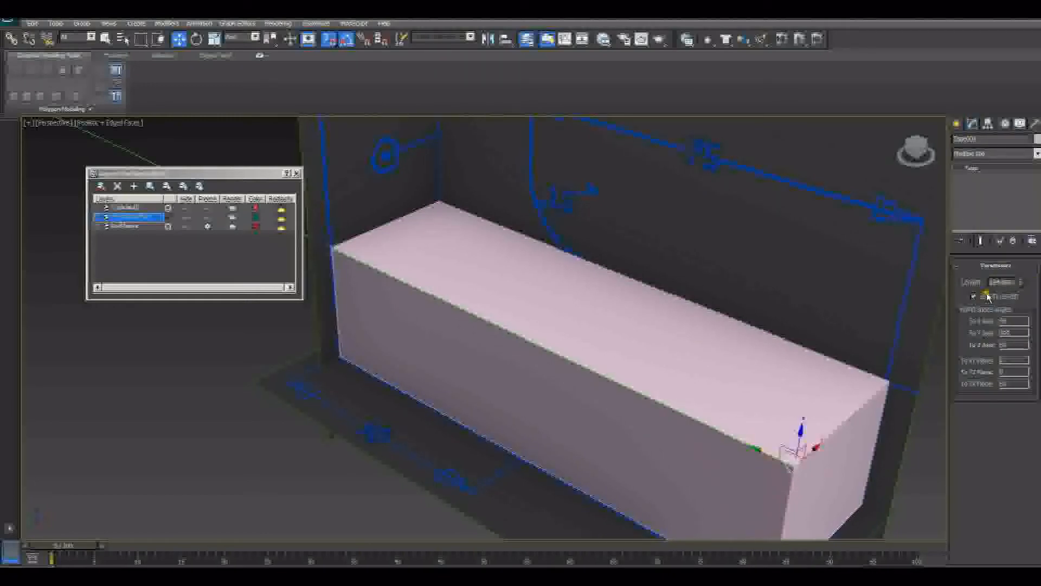
pyautogui.moveTo(1013, 283); pyautogui.dragTo(897, 279)
pyautogui.press('Return')
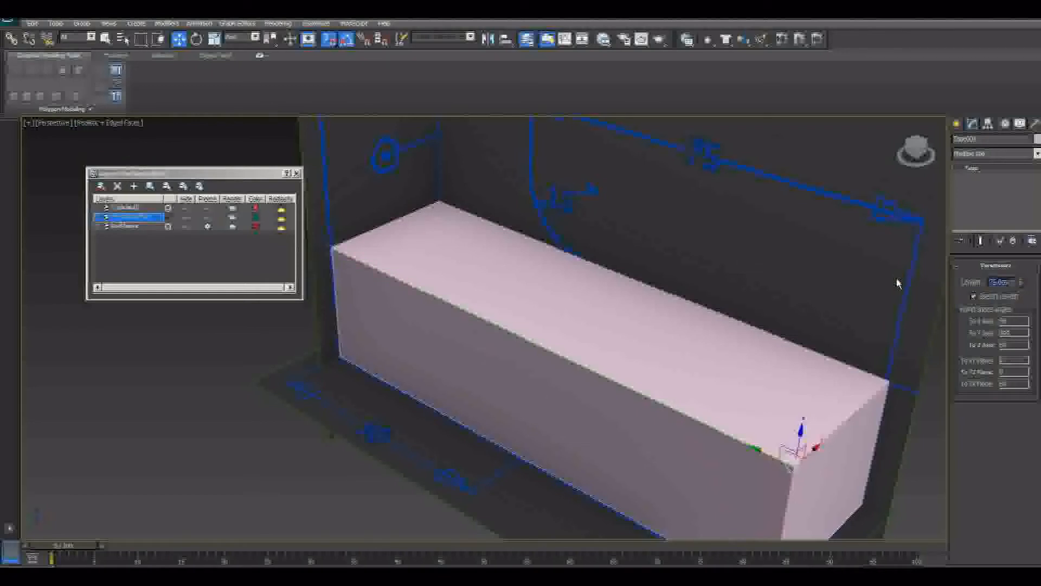
# Select the box along the taped front edge and convert it to an Editable Poly
pyautogui.moveTo(510, 380); pyautogui.dragTo(649, 388, button='middle')
pyautogui.scroll(2, 638, 396)
pyautogui.keyDown('alt'); pyautogui.moveTo(599, 359); pyautogui.dragTo(620, 379, button='middle'); pyautogui.keyUp('alt')
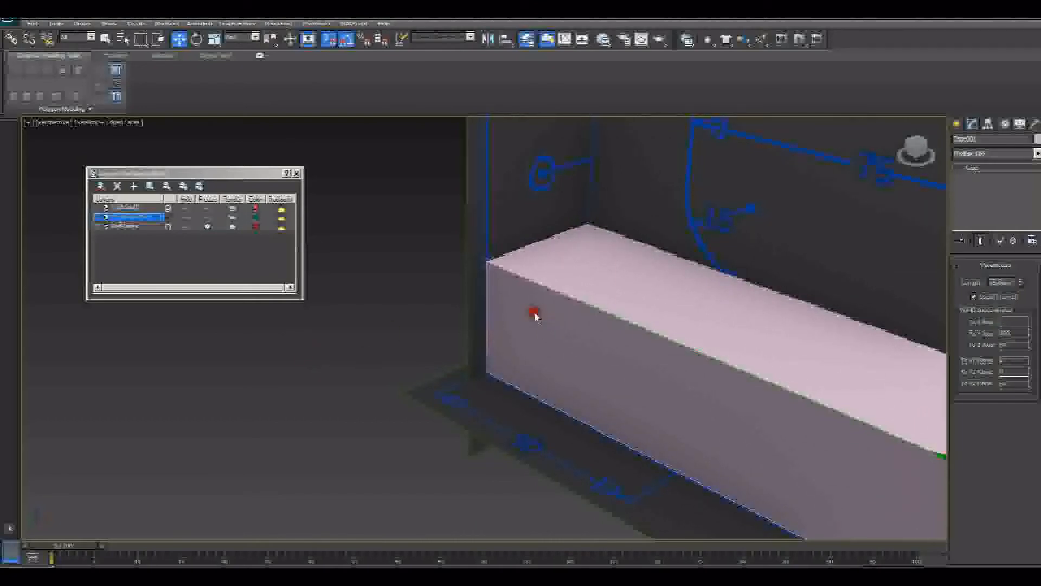
pyautogui.click(558, 301)
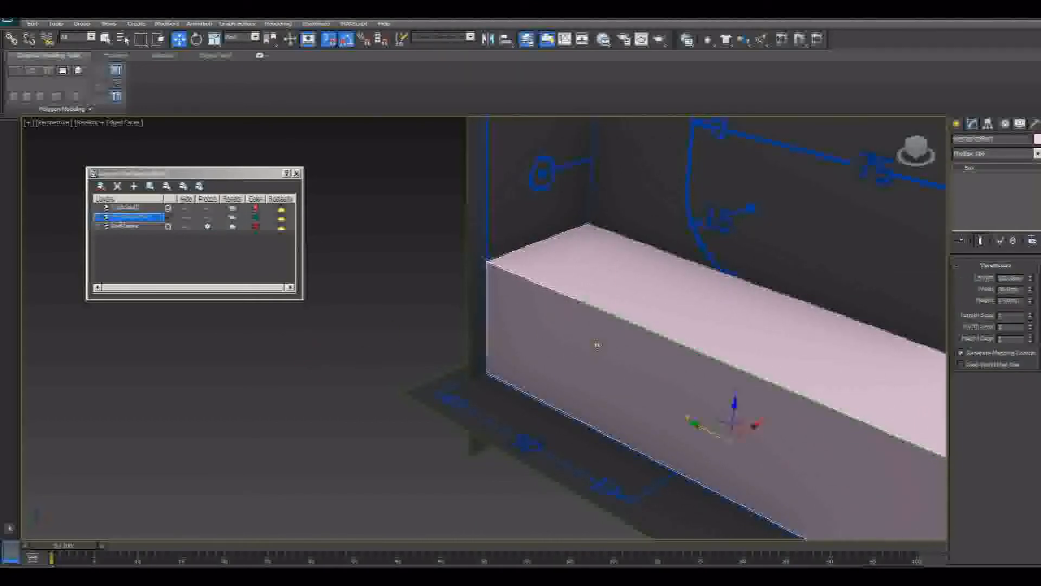
pyautogui.moveTo(564, 323); pyautogui.dragTo(526, 368, button='middle')
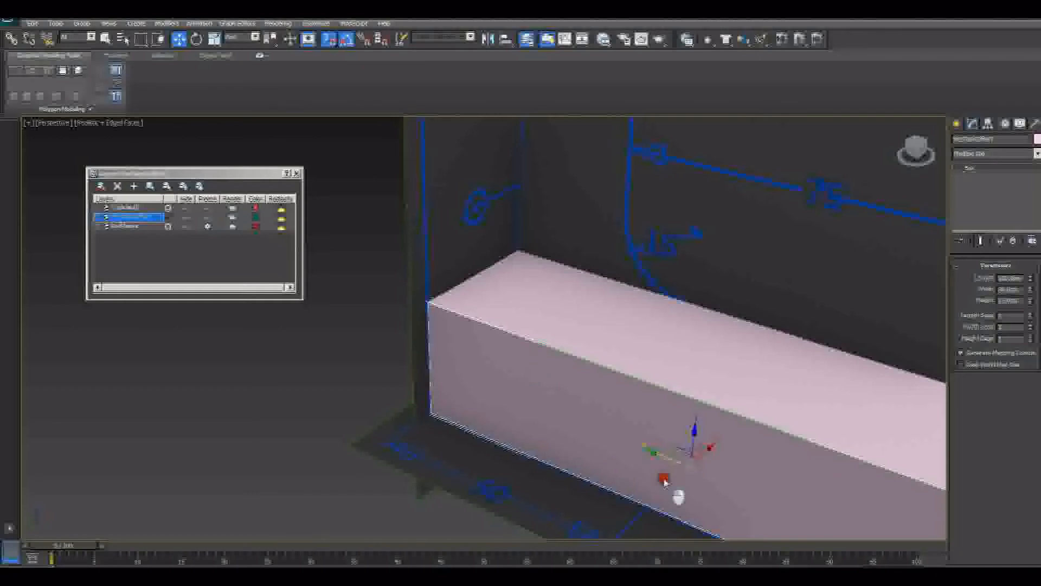
pyautogui.click(674, 494)
pyautogui.click(987, 282)
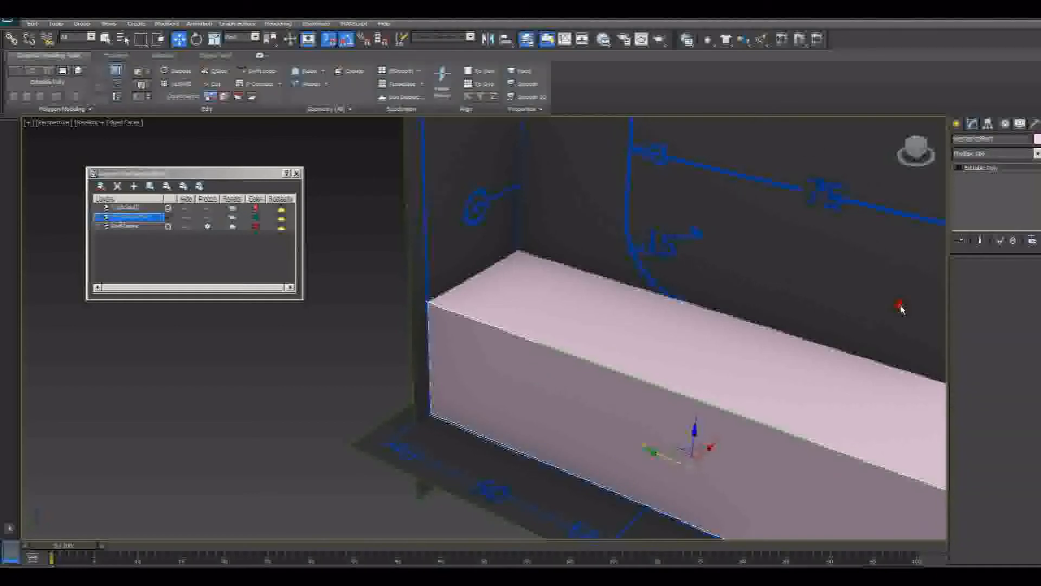
# Enter edge editing, pick the box's long upper front edge and extend the selection to its edge ring
pyautogui.click(471, 320)
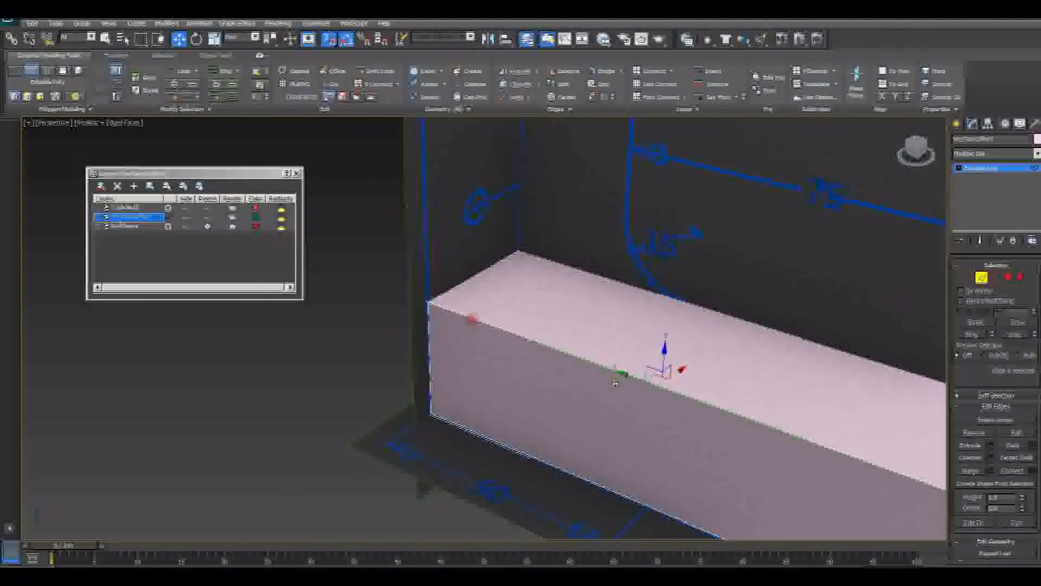
pyautogui.click(975, 336)
pyautogui.moveTo(554, 343); pyautogui.dragTo(543, 351, button='middle')
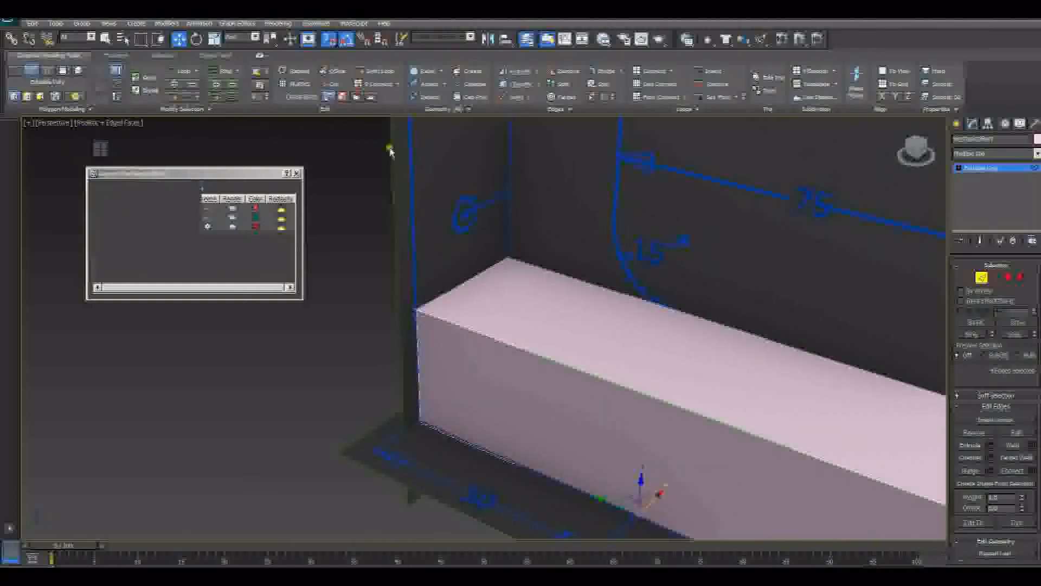
# Switch the perspective viewport's display from Realistic to Shaded, keeping Edged Faces on
pyautogui.click(84, 113)
pyautogui.click(236, 93)
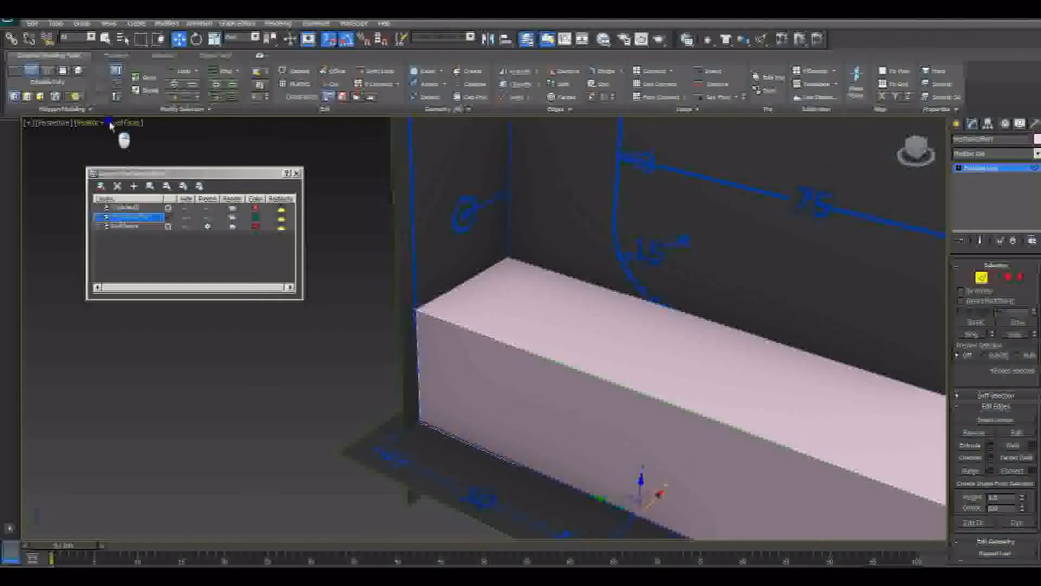
pyautogui.click(112, 124)
pyautogui.click(157, 142)
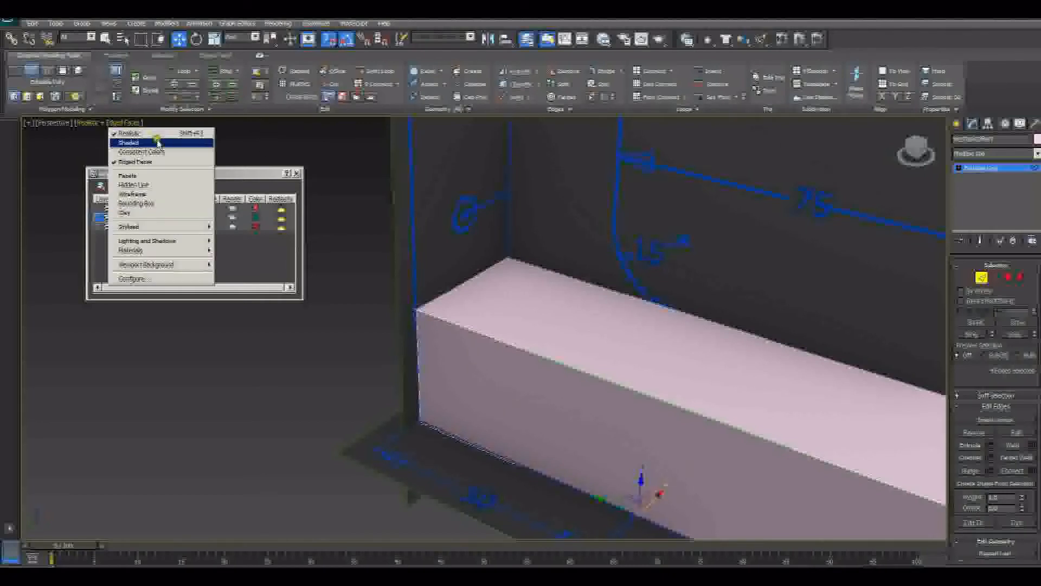
pyautogui.click(163, 142)
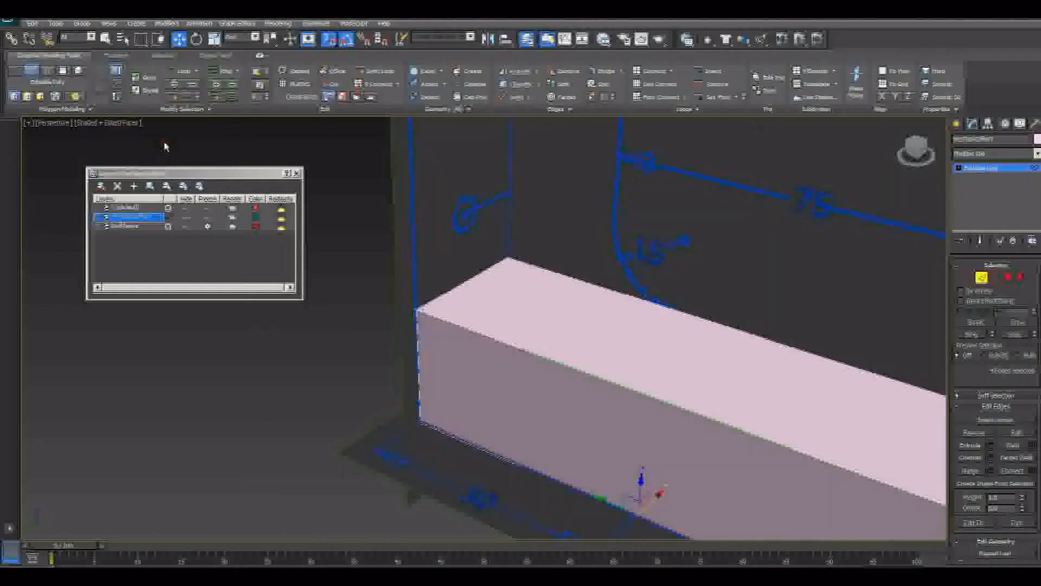
pyautogui.click(123, 125)
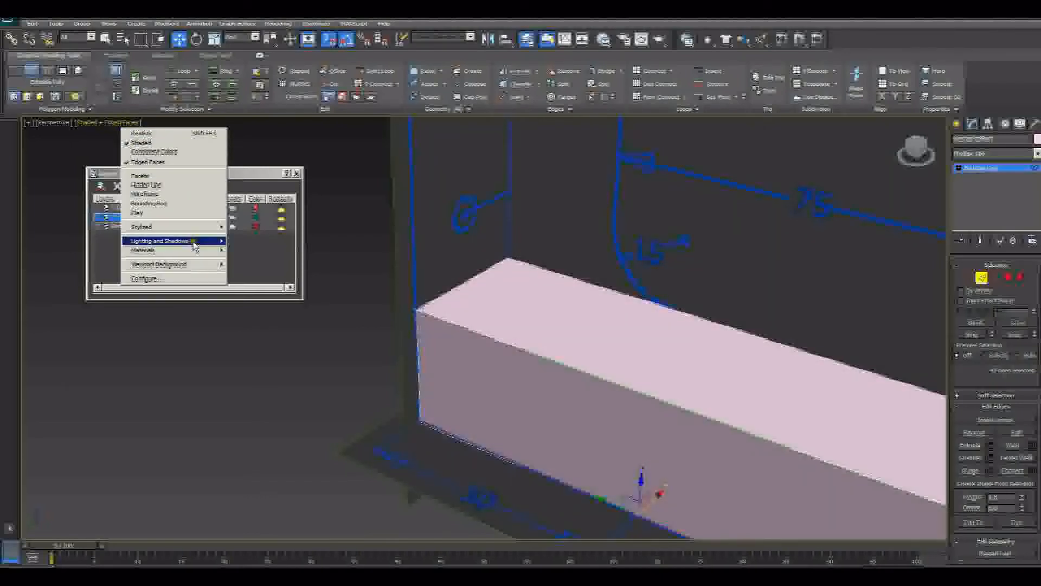
pyautogui.moveTo(194, 244)
pyautogui.moveTo(287, 262)
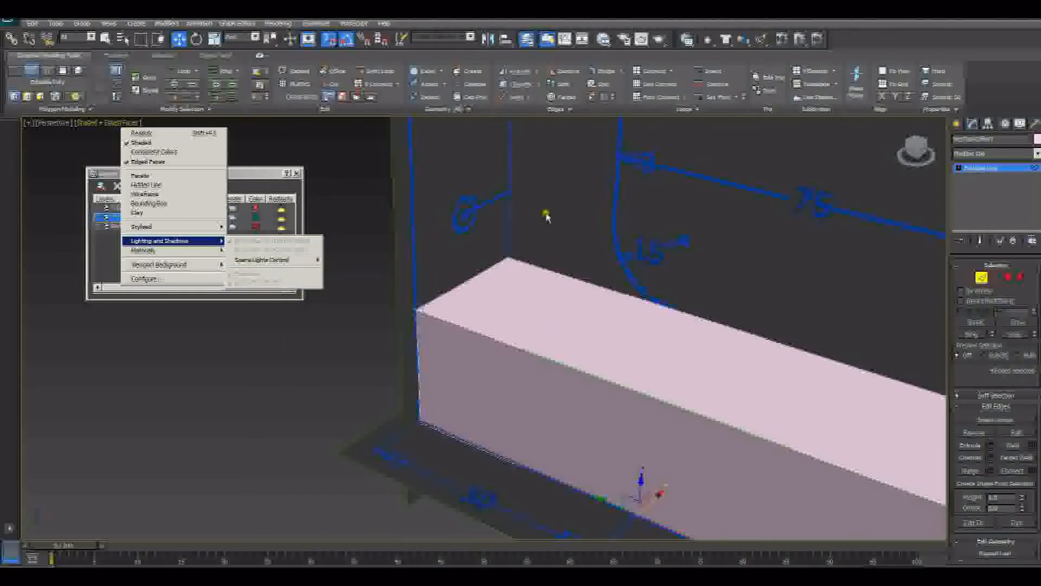
pyautogui.click(251, 381)
# Reselect the box's four long edges as a ring and connect them with one new edge loop across the box
pyautogui.moveTo(421, 345)
pyautogui.keyDown('alt'); pyautogui.mouseDown(button='middle')
pyautogui.moveTo(471, 340)
pyautogui.moveTo(421, 325)
pyautogui.moveTo(495, 372)
pyautogui.mouseUp(button='middle'); pyautogui.keyUp('alt')
pyautogui.click(494, 372)
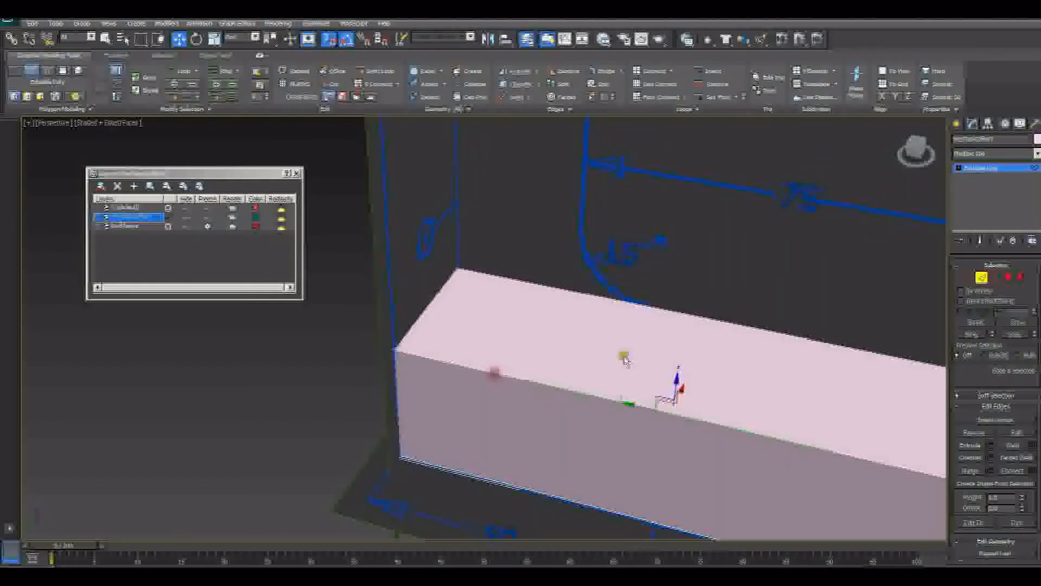
pyautogui.click(978, 335)
pyautogui.moveTo(598, 372)
pyautogui.keyDown('alt'); pyautogui.mouseDown(button='middle')
pyautogui.moveTo(614, 385)
pyautogui.moveTo(597, 395)
pyautogui.moveTo(600, 388)
pyautogui.mouseUp(button='middle'); pyautogui.keyUp('alt')
pyautogui.press('F4')
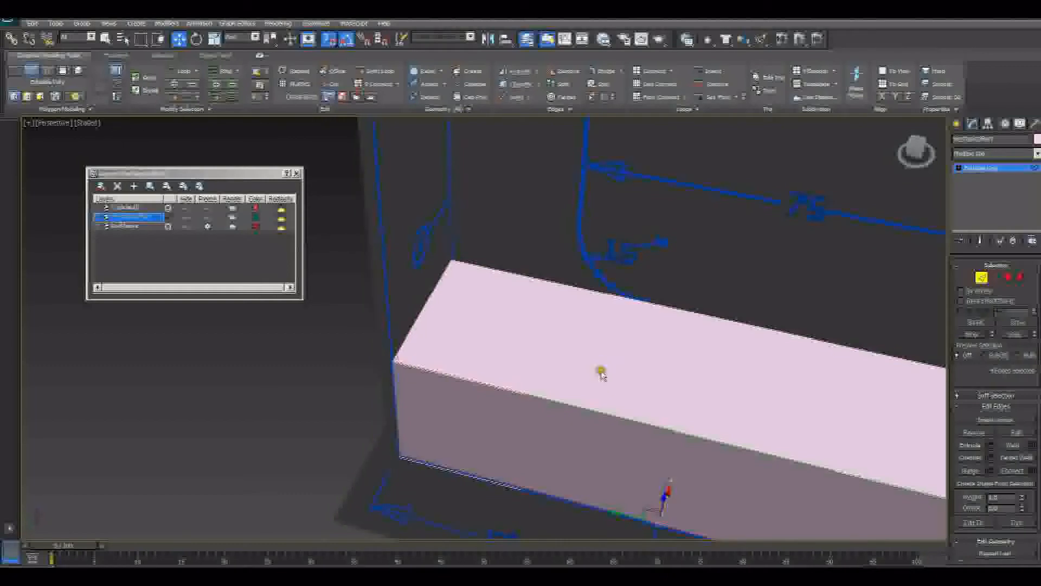
pyautogui.press('F4')
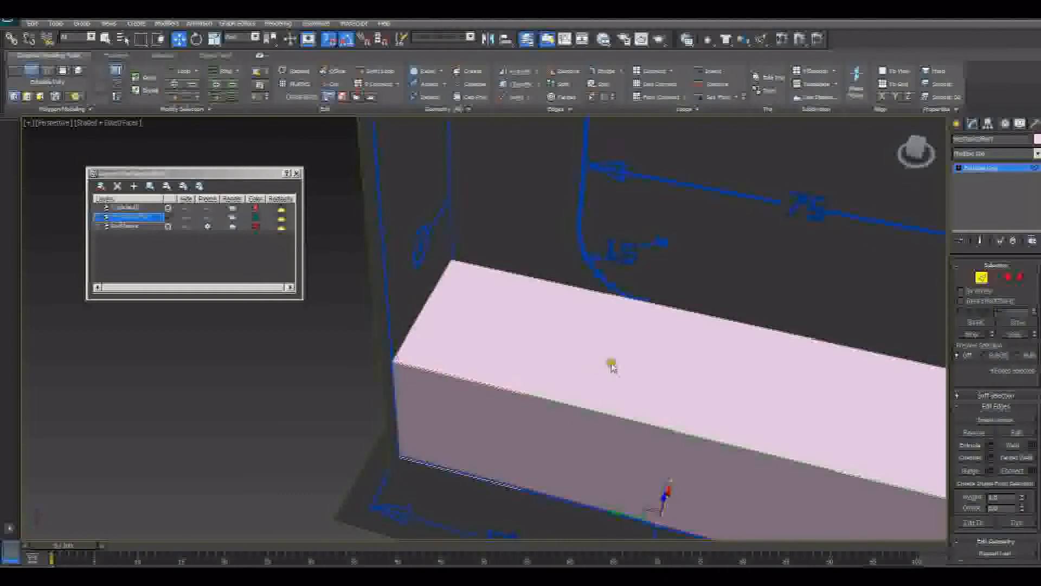
pyautogui.moveTo(611, 365)
pyautogui.keyDown('alt'); pyautogui.mouseDown(button='middle')
pyautogui.moveTo(585, 371)
pyautogui.moveTo(592, 348)
pyautogui.mouseUp(button='middle'); pyautogui.keyUp('alt')
pyautogui.click(687, 391)
pyautogui.moveTo(672, 384); pyautogui.dragTo(598, 360, button='middle')
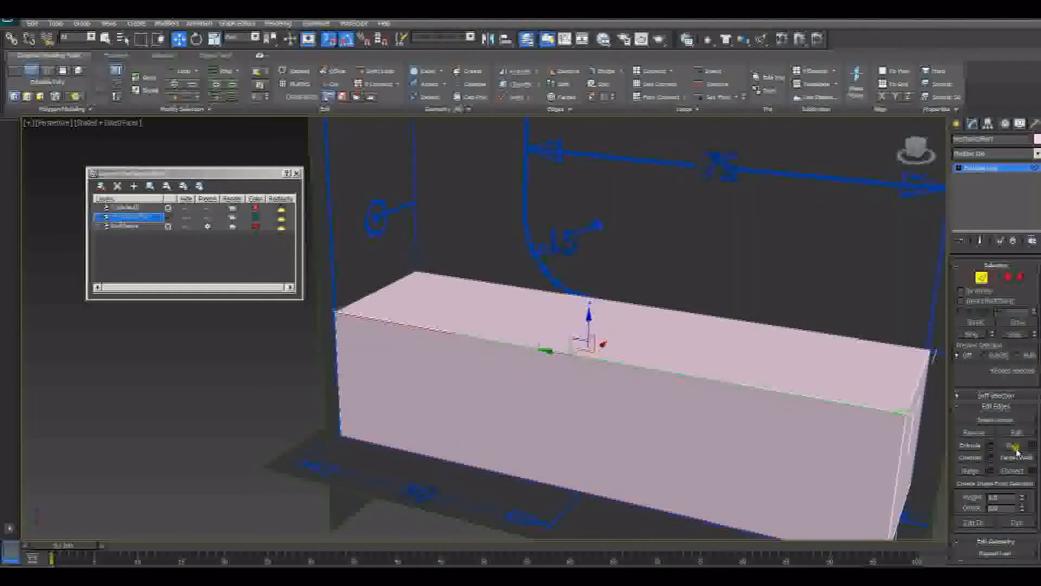
pyautogui.click(1033, 472)
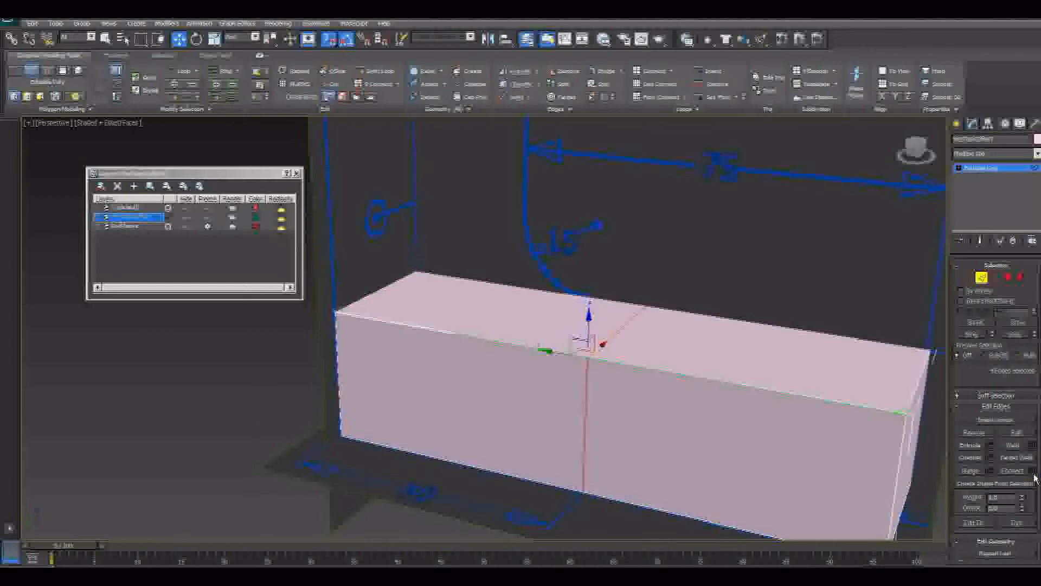
# Slide the new edge loop along the box's length until it lines up with the end of the 75-long tape helper
pyautogui.keyDown('alt'); pyautogui.moveTo(662, 418); pyautogui.dragTo(628, 425, button='middle'); pyautogui.keyUp('alt')
pyautogui.click(490, 380)
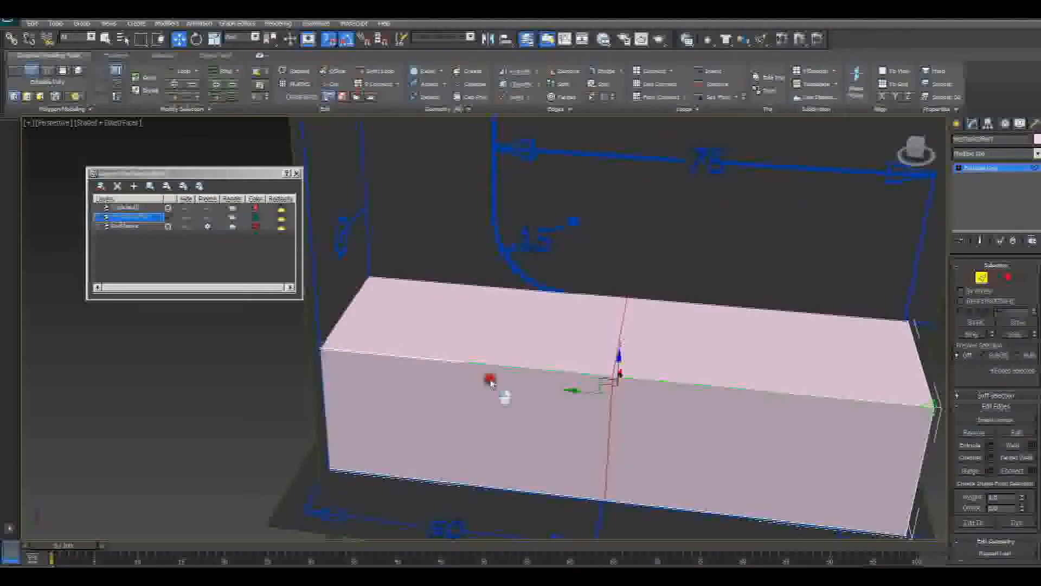
pyautogui.moveTo(579, 391); pyautogui.dragTo(497, 388)
pyautogui.scroll(4, 473, 356)
pyautogui.moveTo(473, 356); pyautogui.dragTo(504, 347, button='middle')
pyautogui.scroll(2, 460, 396)
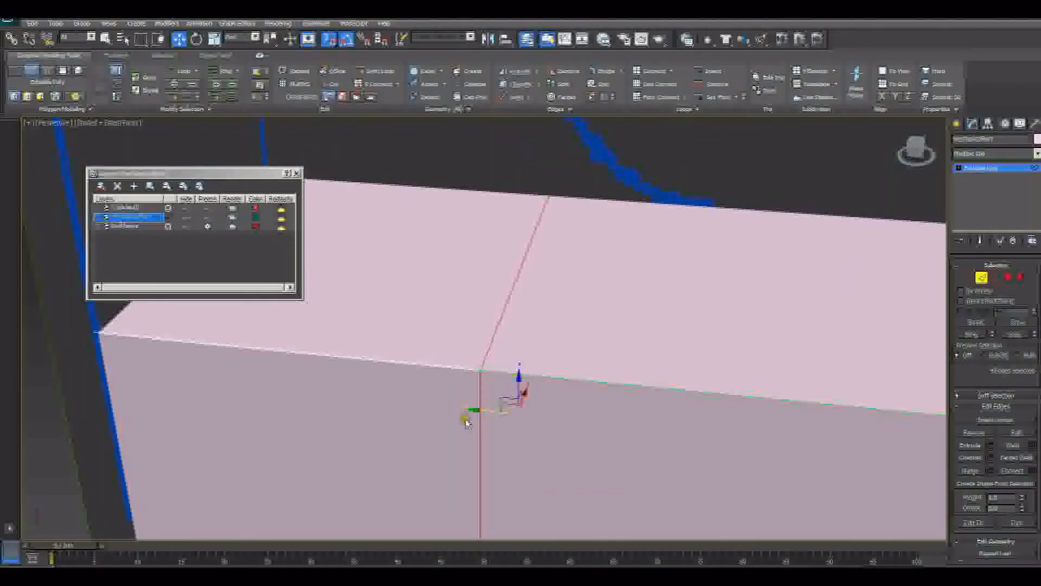
pyautogui.moveTo(520, 388)
pyautogui.keyDown('alt'); pyautogui.mouseDown(button='middle')
pyautogui.moveTo(533, 374)
pyautogui.moveTo(523, 375)
pyautogui.mouseUp(button='middle'); pyautogui.keyUp('alt')
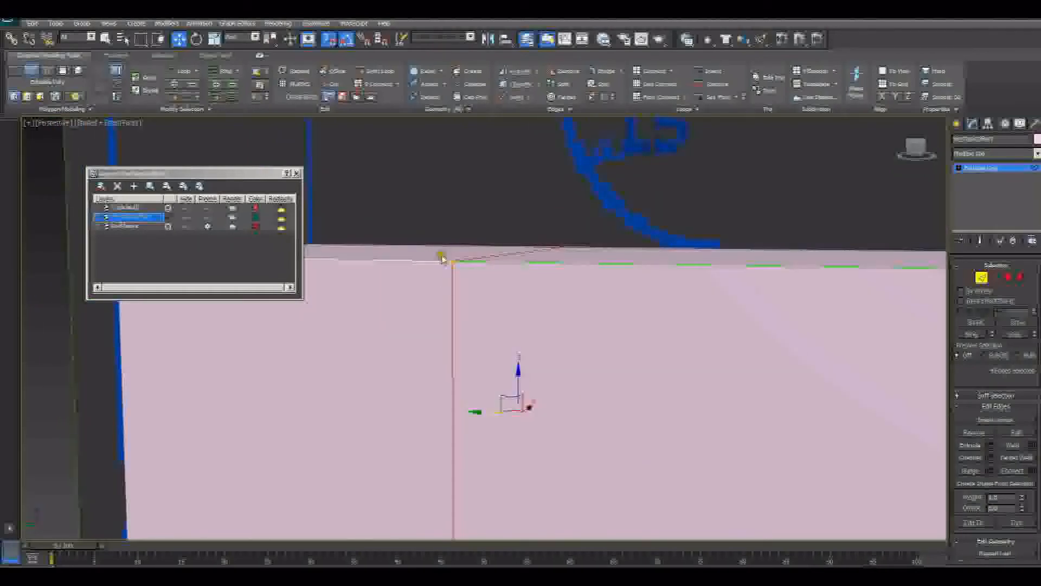
pyautogui.keyDown('alt'); pyautogui.moveTo(442, 259); pyautogui.dragTo(531, 347, button='middle'); pyautogui.keyUp('alt')
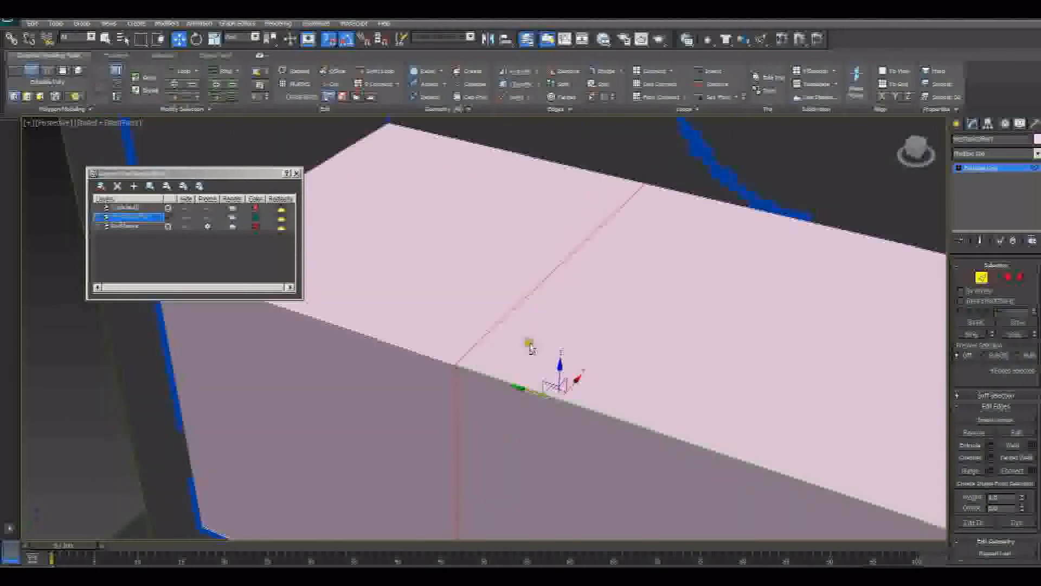
pyautogui.scroll(-10, 530, 347)
pyautogui.moveTo(575, 317)
pyautogui.keyDown('alt'); pyautogui.mouseDown(button='middle')
pyautogui.moveTo(661, 304)
pyautogui.moveTo(519, 284)
pyautogui.moveTo(580, 302)
pyautogui.mouseUp(button='middle'); pyautogui.keyUp('alt')
pyautogui.scroll(3, 693, 279)
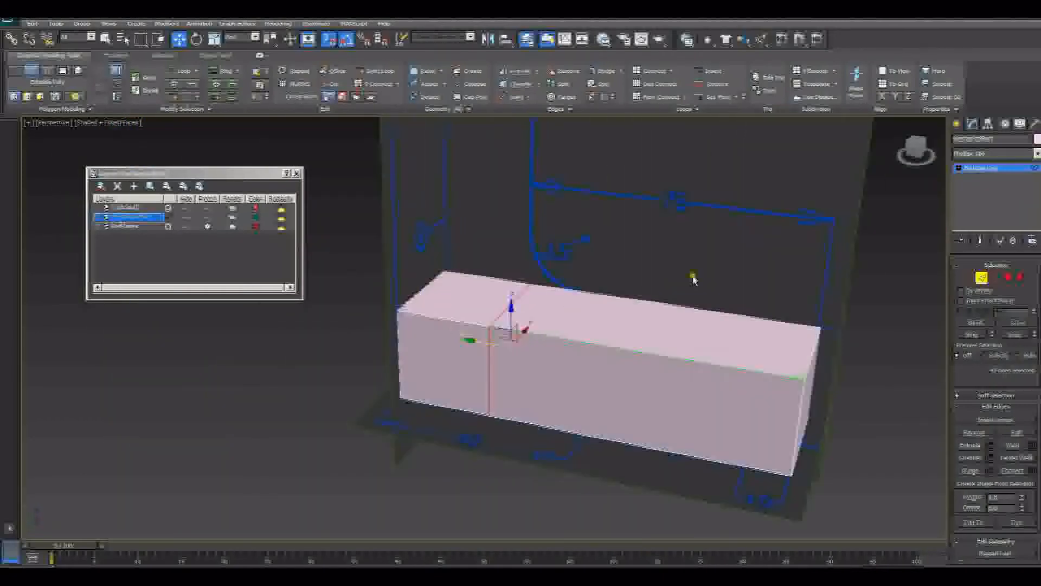
# Turn off snapping and extrude the upper face of the short end section upward as the start of the bracket's upright
pyautogui.click(1006, 278)
pyautogui.click(429, 288)
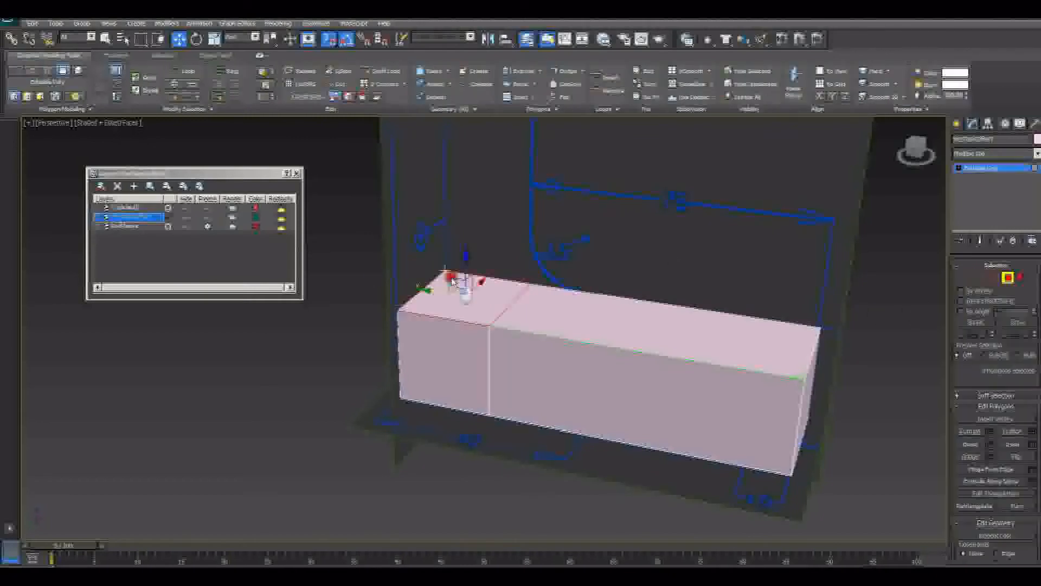
pyautogui.click(329, 39)
pyautogui.moveTo(448, 290); pyautogui.dragTo(509, 372, button='middle')
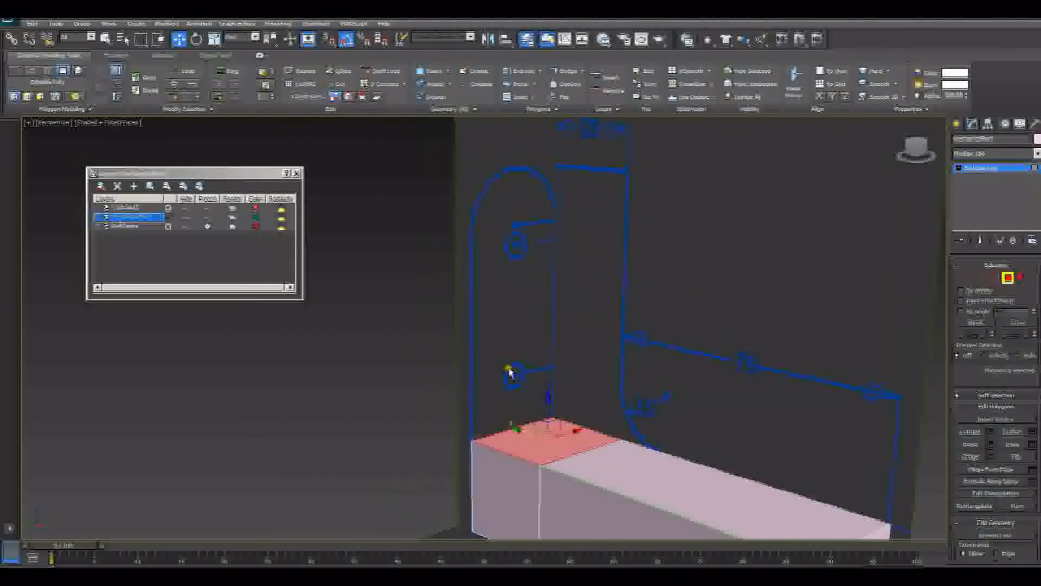
pyautogui.click(988, 434)
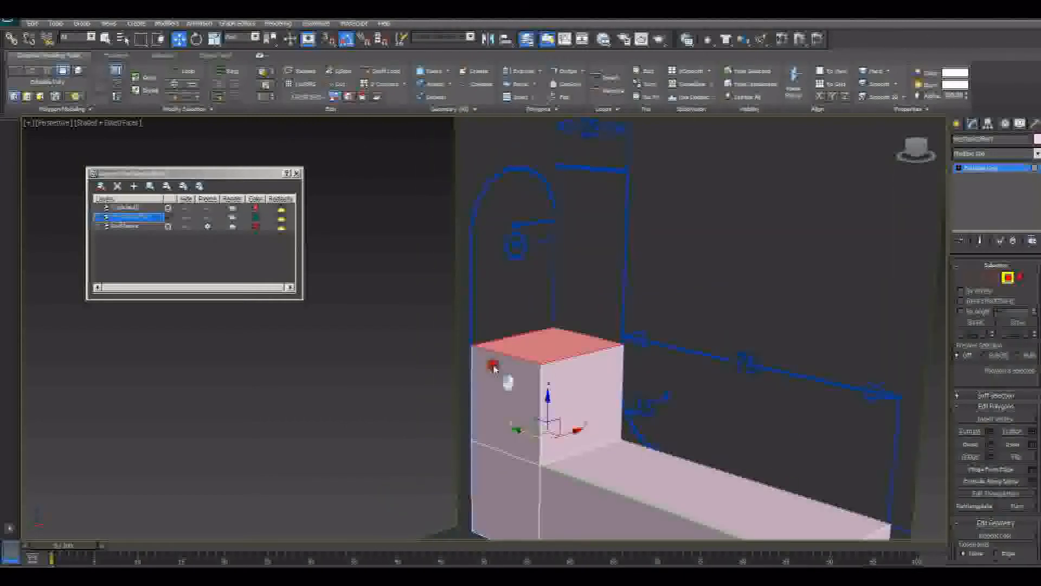
# Raise the upright's top face to the top of the drawn arch, fine-tuning it in the Front view before returning to Perspective
pyautogui.keyDown('alt'); pyautogui.moveTo(590, 338); pyautogui.dragTo(553, 379, button='middle'); pyautogui.keyUp('alt')
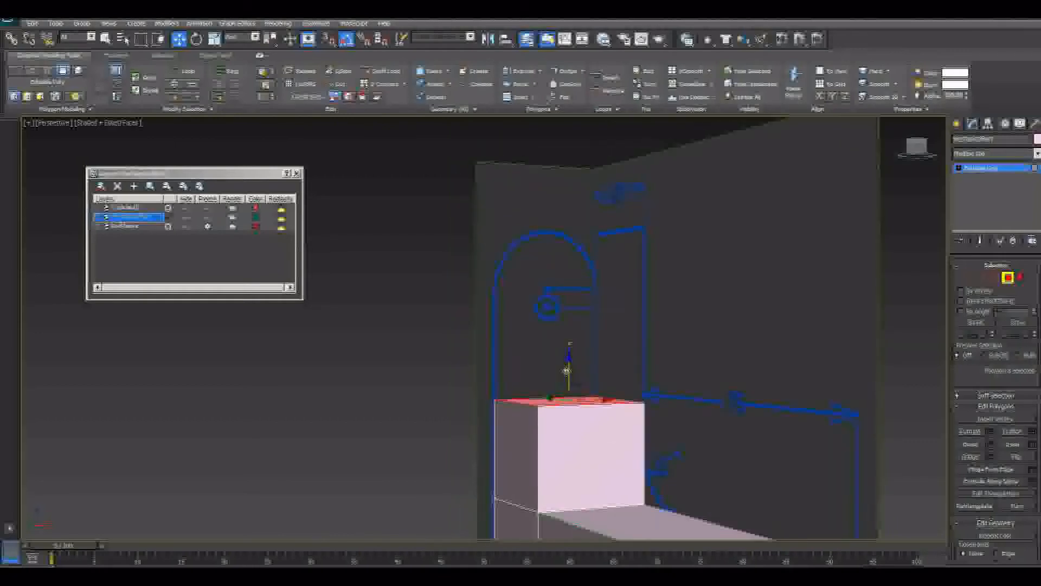
pyautogui.moveTo(568, 369); pyautogui.dragTo(555, 212)
pyautogui.moveTo(503, 225); pyautogui.dragTo(558, 373, button='middle')
pyautogui.scroll(1, 558, 374)
pyautogui.moveTo(585, 281); pyautogui.dragTo(585, 256)
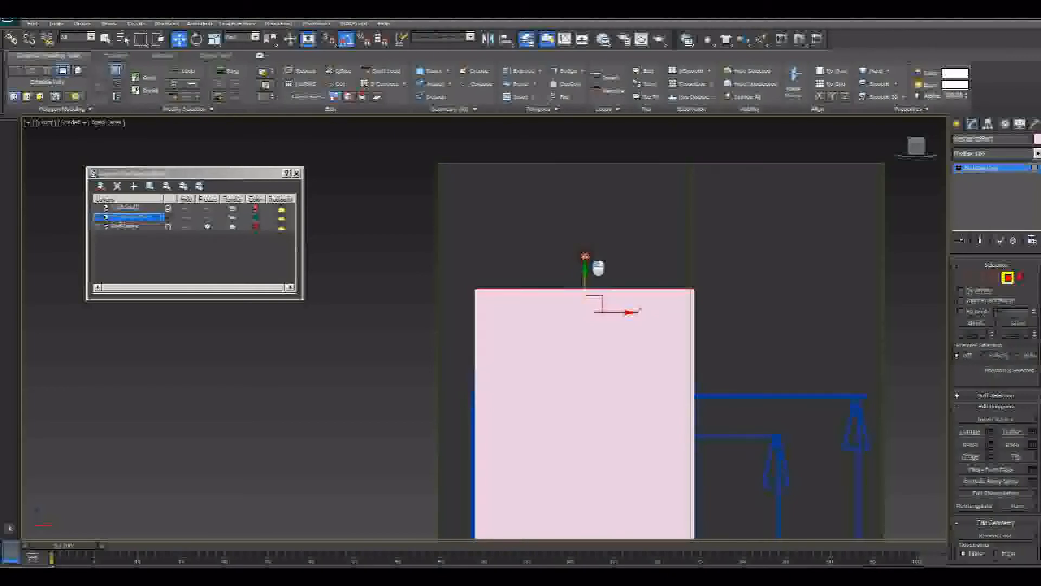
pyautogui.press('p')
pyautogui.keyDown('alt'); pyautogui.moveTo(479, 296); pyautogui.dragTo(470, 399, button='middle'); pyautogui.keyUp('alt')
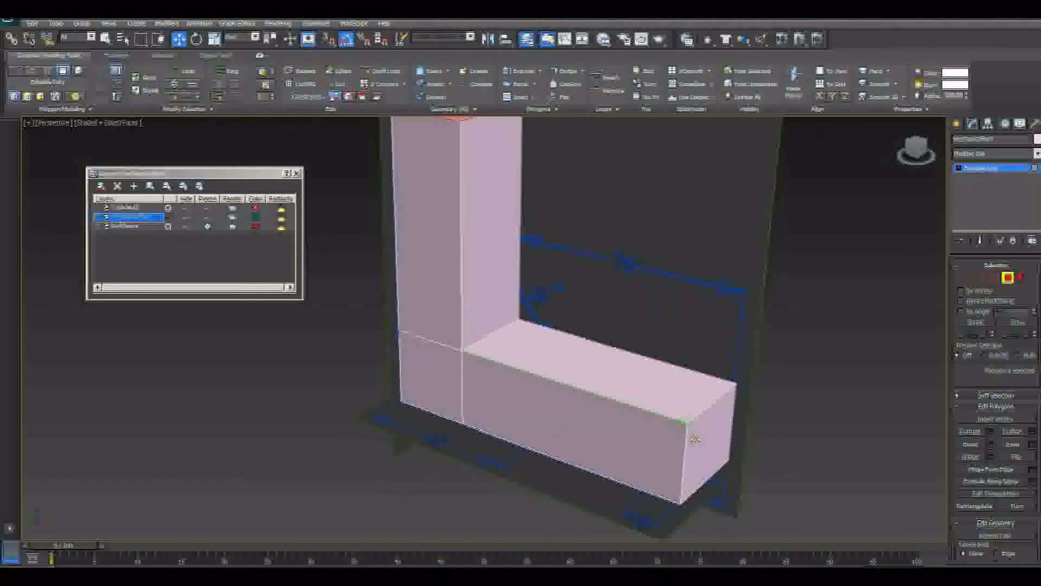
pyautogui.moveTo(679, 453); pyautogui.dragTo(669, 405, button='middle')
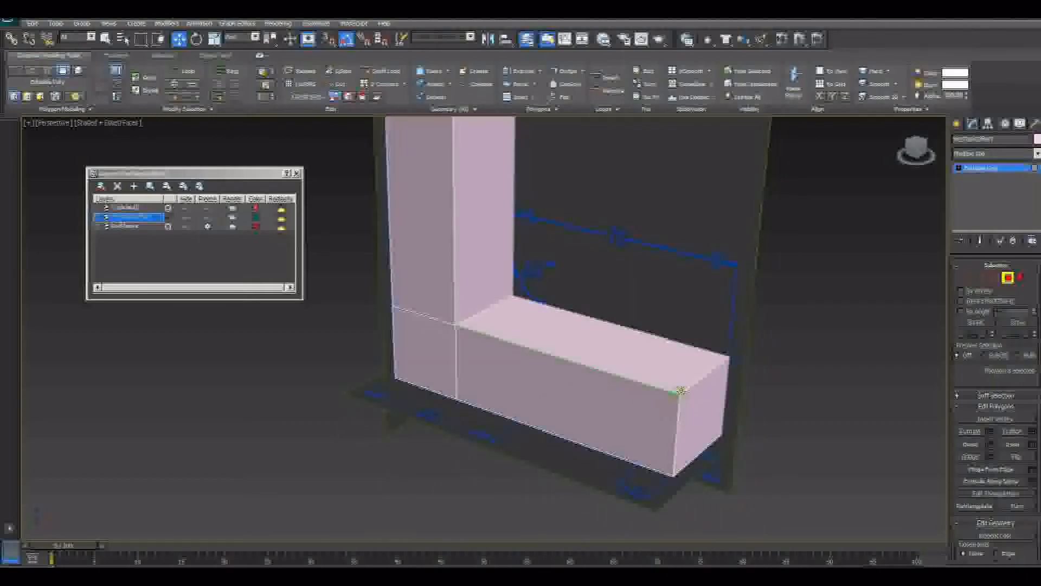
# Chamfer the two vertical edges at the free end of the bracket's foot to form the angled corners
pyautogui.click(314, 148)
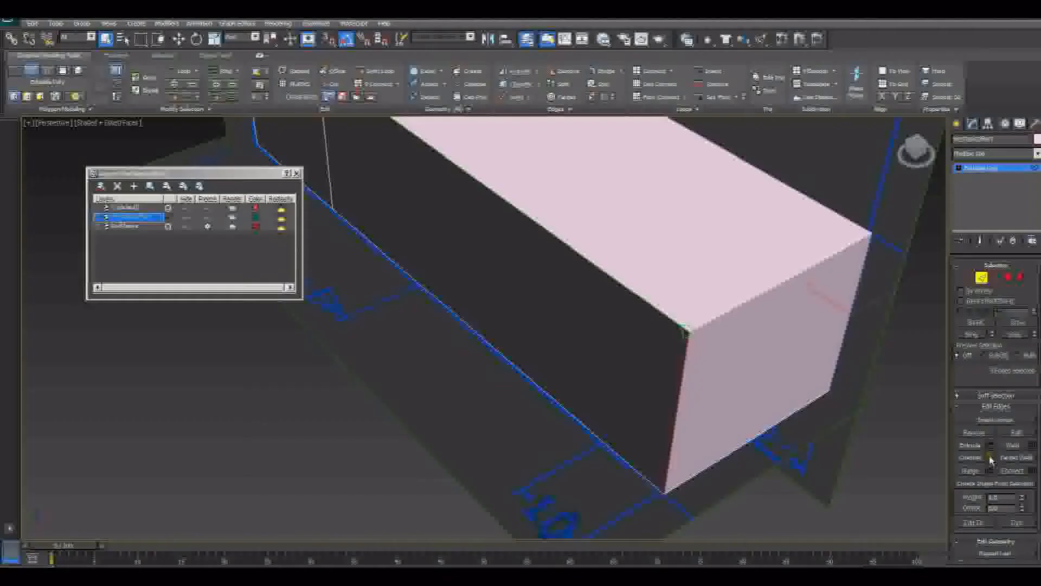
pyautogui.click(990, 458)
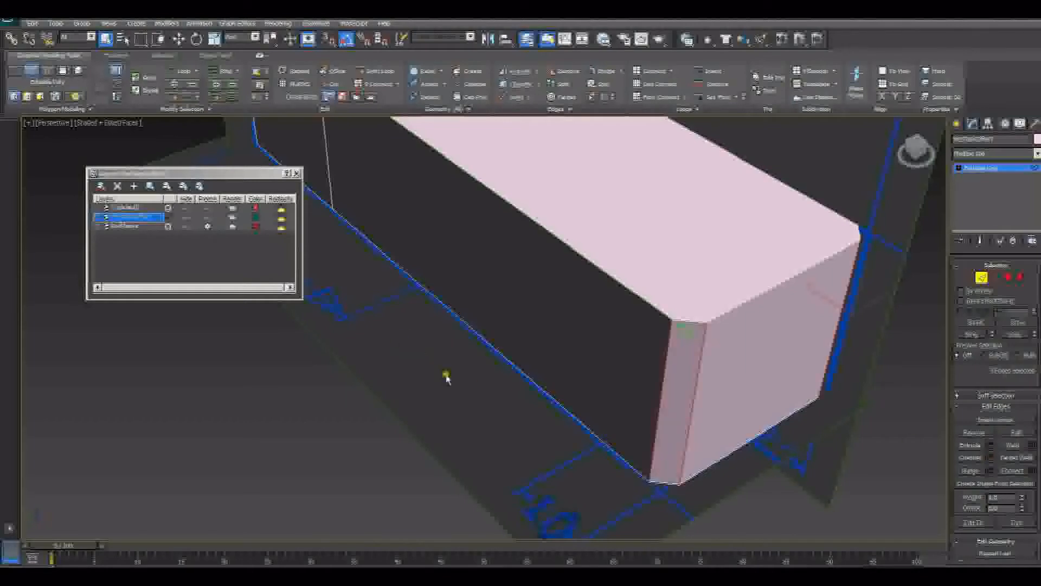
pyautogui.moveTo(493, 335)
pyautogui.mouseDown()
pyautogui.moveTo(512, 343)
pyautogui.moveTo(499, 335)
pyautogui.mouseUp()
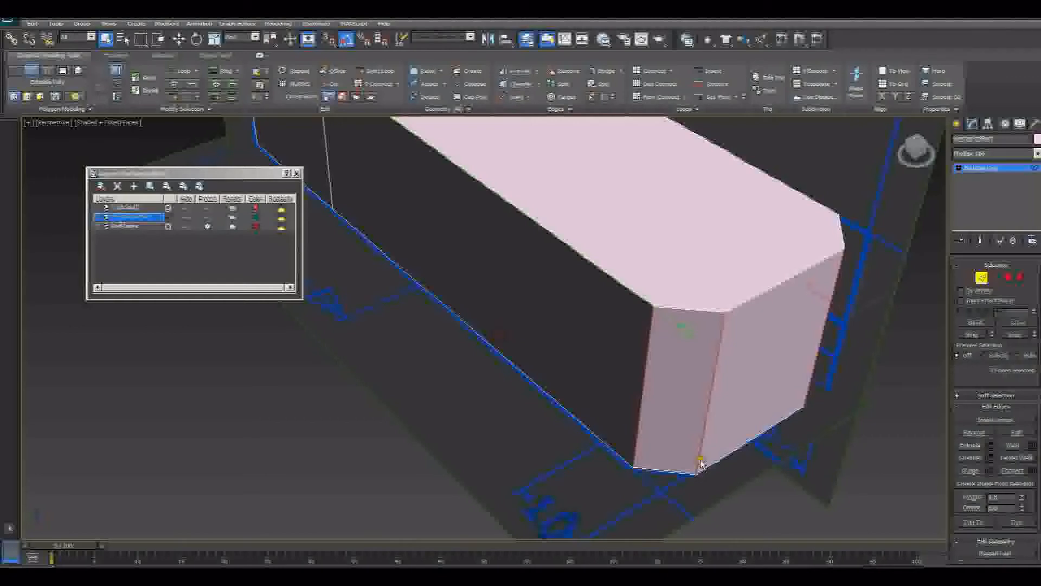
# Inspect the chamfered end of the foot and compare it with the dimensioned reference drawing in the browser
pyautogui.keyDown('alt'); pyautogui.moveTo(640, 429); pyautogui.dragTo(709, 425, button='middle'); pyautogui.keyUp('alt')
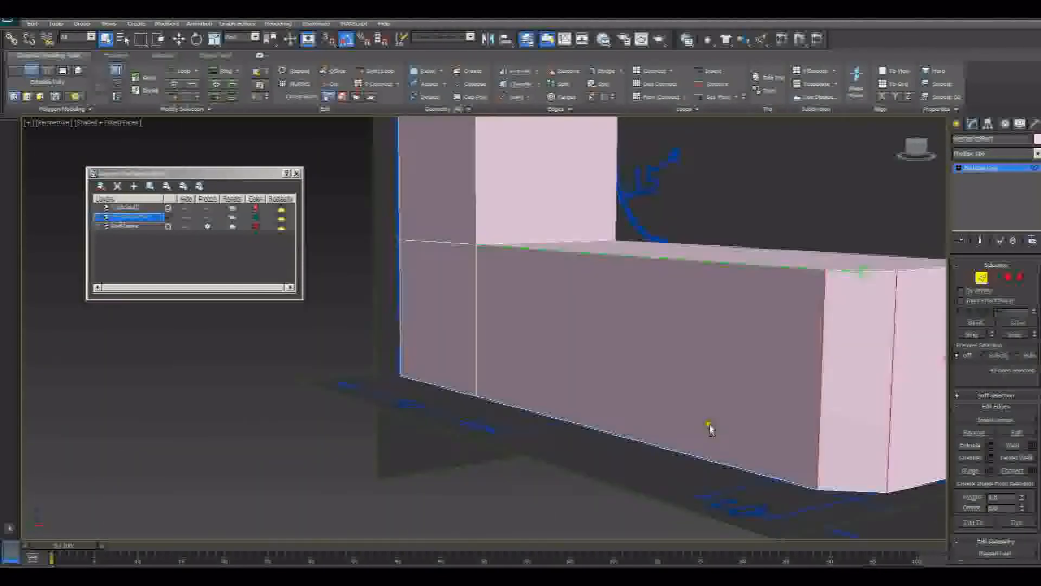
pyautogui.keyDown('alt'); pyautogui.moveTo(883, 369); pyautogui.dragTo(753, 379, button='middle'); pyautogui.keyUp('alt')
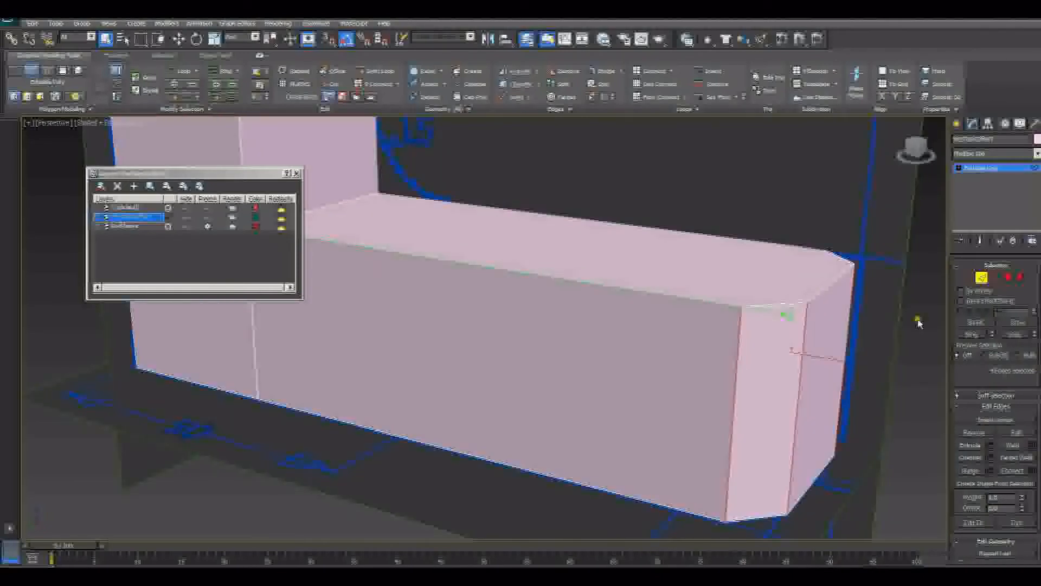
pyautogui.moveTo(850, 398); pyautogui.dragTo(815, 390, button='middle')
pyautogui.moveTo(1040, 71); pyautogui.dragTo(400, 79)
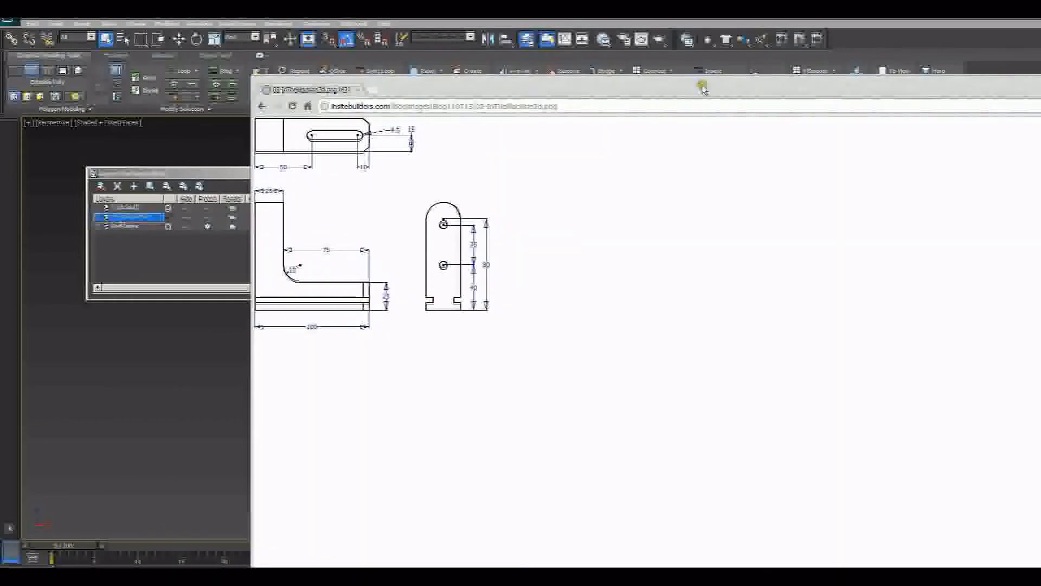
pyautogui.moveTo(702, 87); pyautogui.dragTo(1040, 52)
pyautogui.keyDown('alt'); pyautogui.moveTo(844, 220); pyautogui.dragTo(508, 414, button='middle'); pyautogui.keyUp('alt')
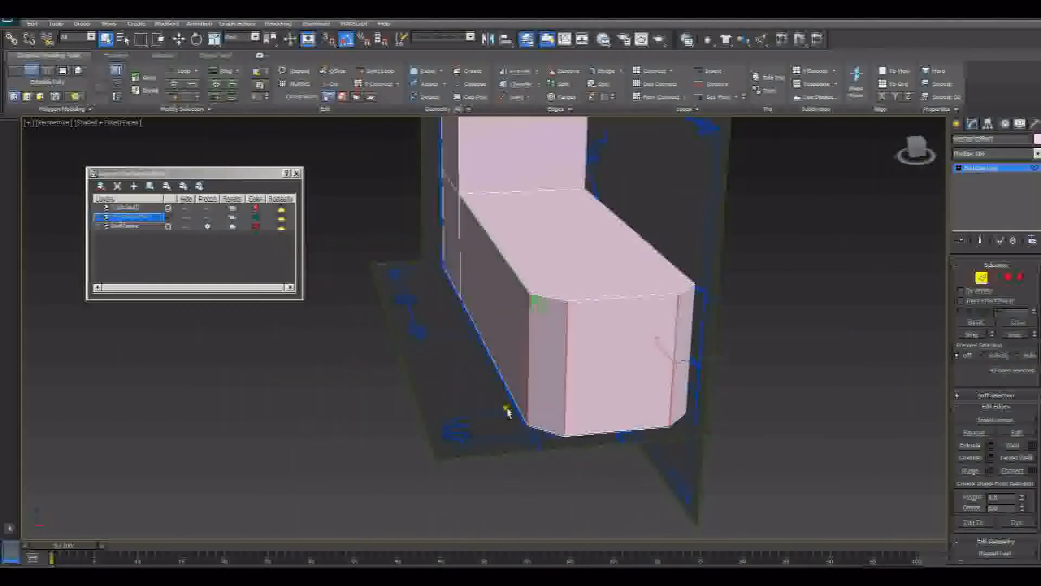
# Select the ring of vertical edges around the bracket's foot and connect them with two horizontal segments
pyautogui.keyDown('alt'); pyautogui.moveTo(528, 345); pyautogui.dragTo(534, 289, button='middle'); pyautogui.keyUp('alt')
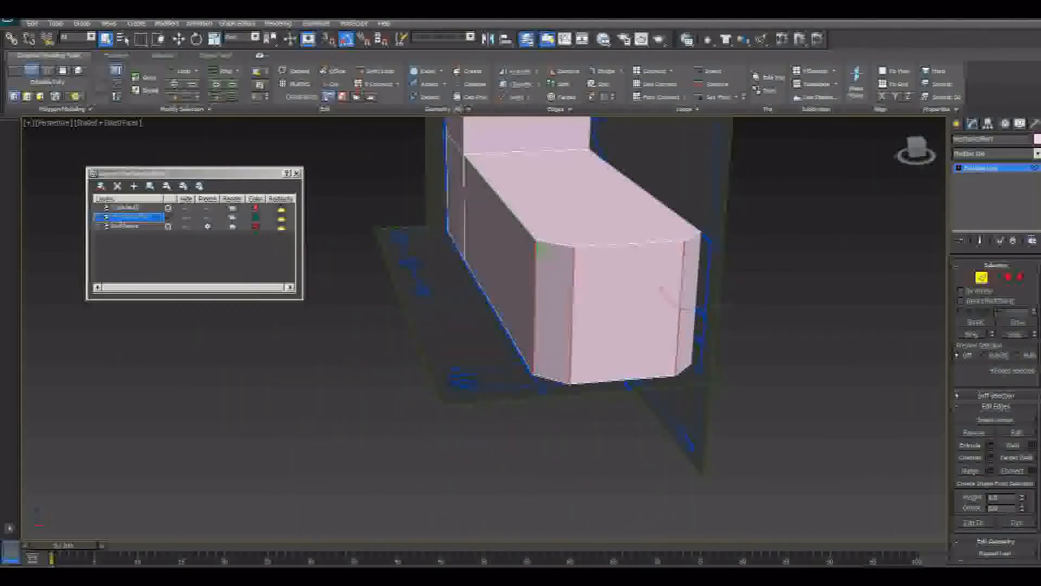
pyautogui.keyDown('alt'); pyautogui.moveTo(617, 284); pyautogui.dragTo(595, 347, button='middle'); pyautogui.keyUp('alt')
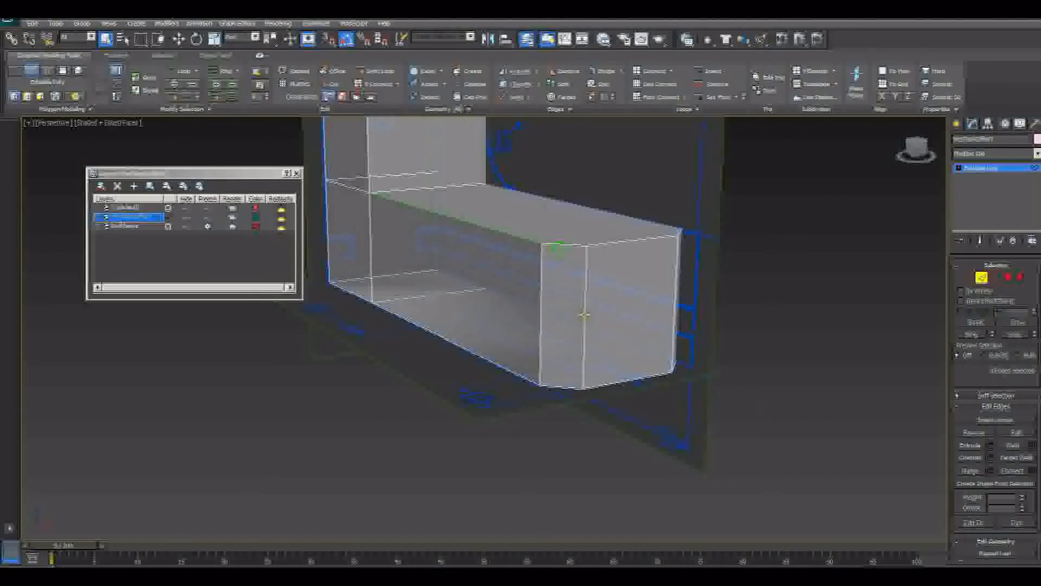
pyautogui.click(584, 320)
pyautogui.click(968, 337)
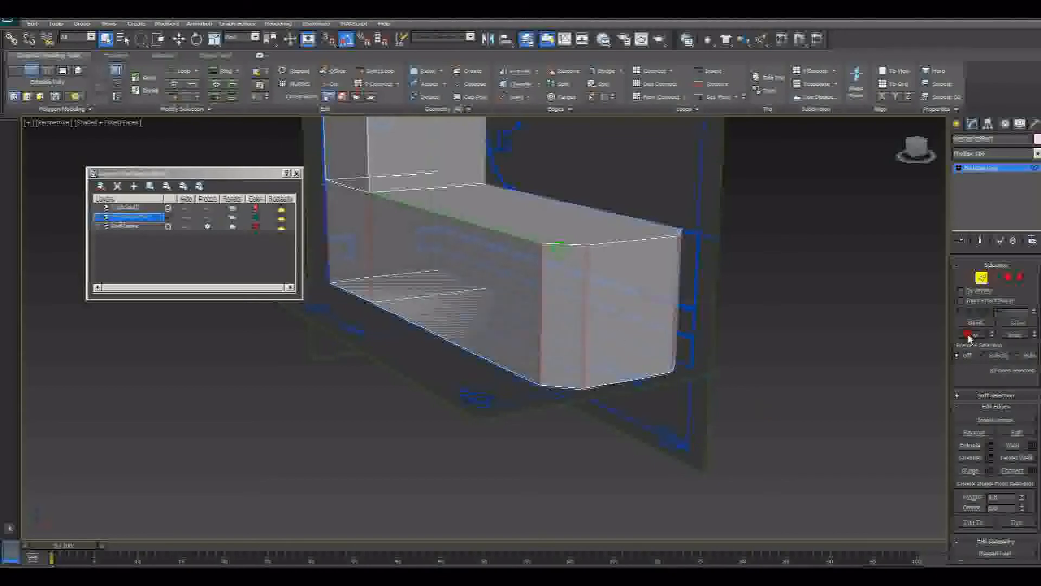
pyautogui.click(1034, 472)
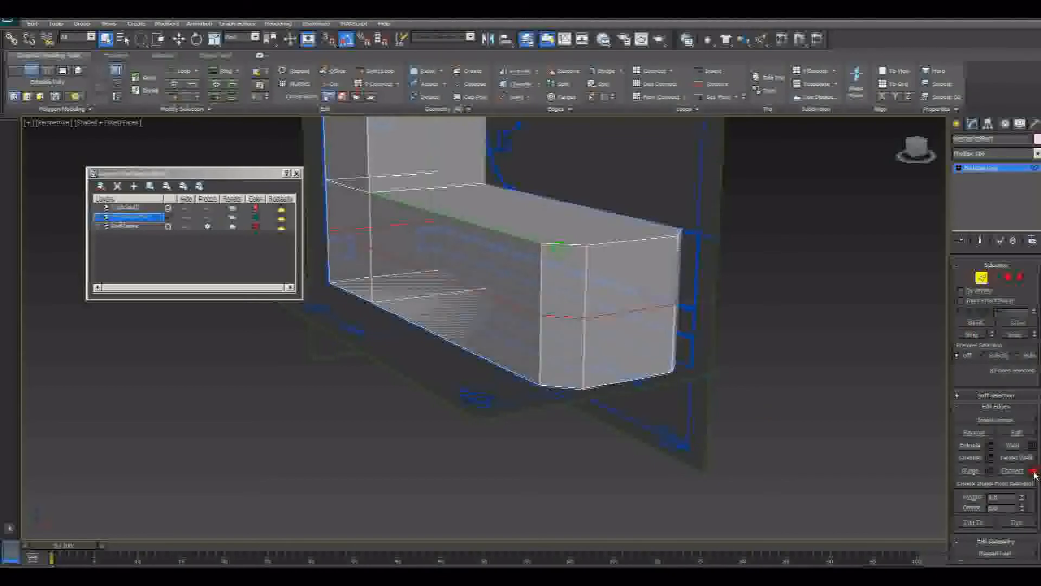
pyautogui.click(494, 333)
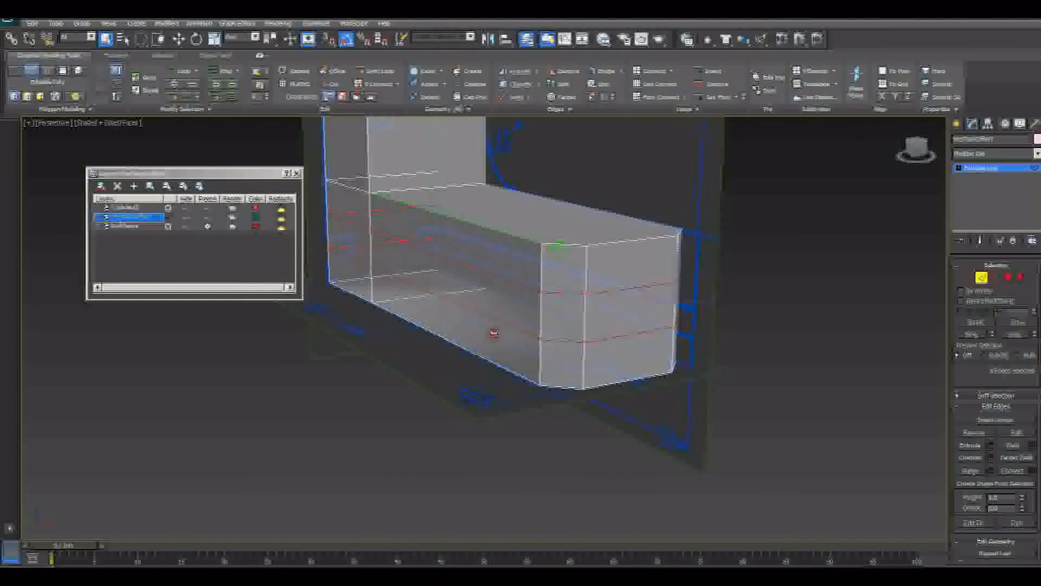
# Slide and pinch the two horizontal segments onto the drawn slot lines in the Left view, confirm, and return to Perspective
pyautogui.keyDown('alt'); pyautogui.moveTo(724, 325); pyautogui.dragTo(775, 302, button='middle'); pyautogui.keyUp('alt')
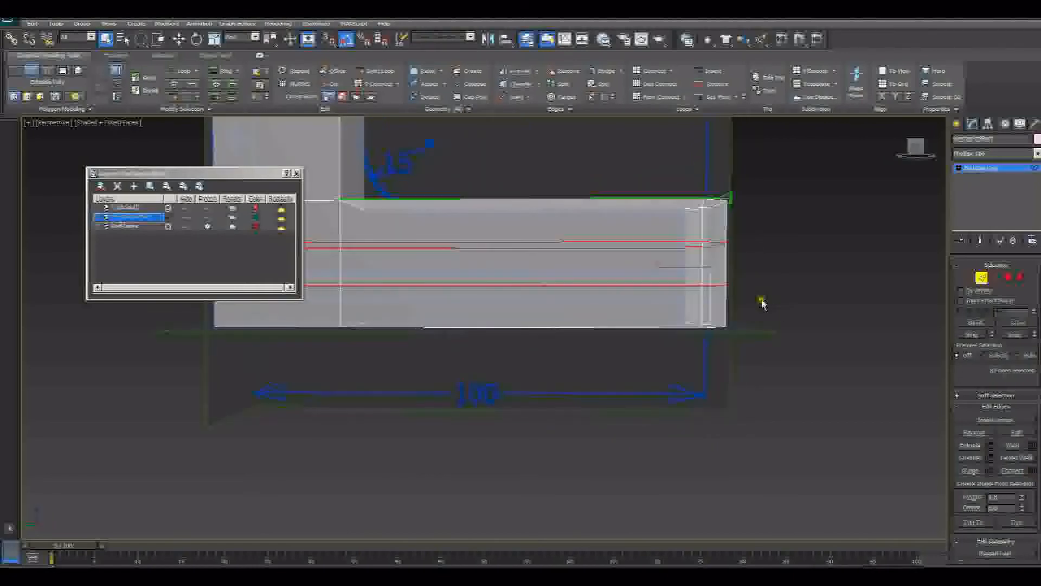
pyautogui.moveTo(708, 264); pyautogui.dragTo(793, 348, button='middle')
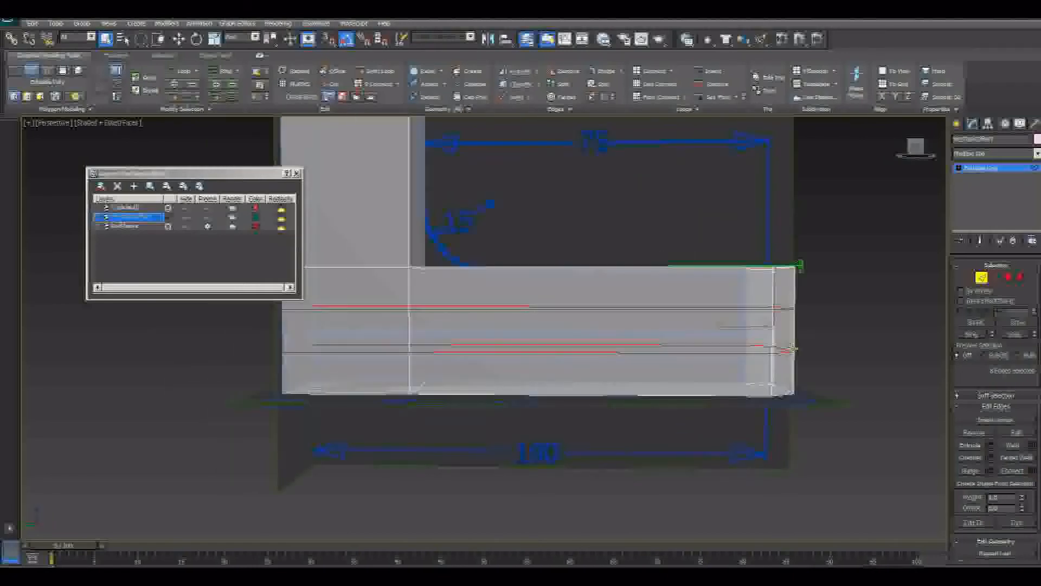
pyautogui.press('l')
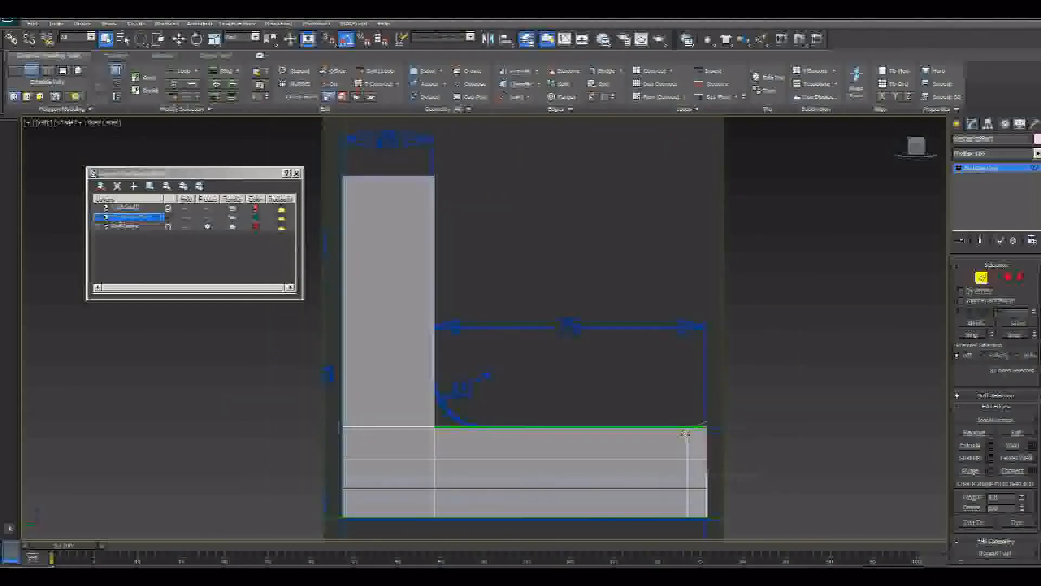
pyautogui.scroll(5, 669, 303)
pyautogui.moveTo(678, 321); pyautogui.dragTo(617, 337, button='middle')
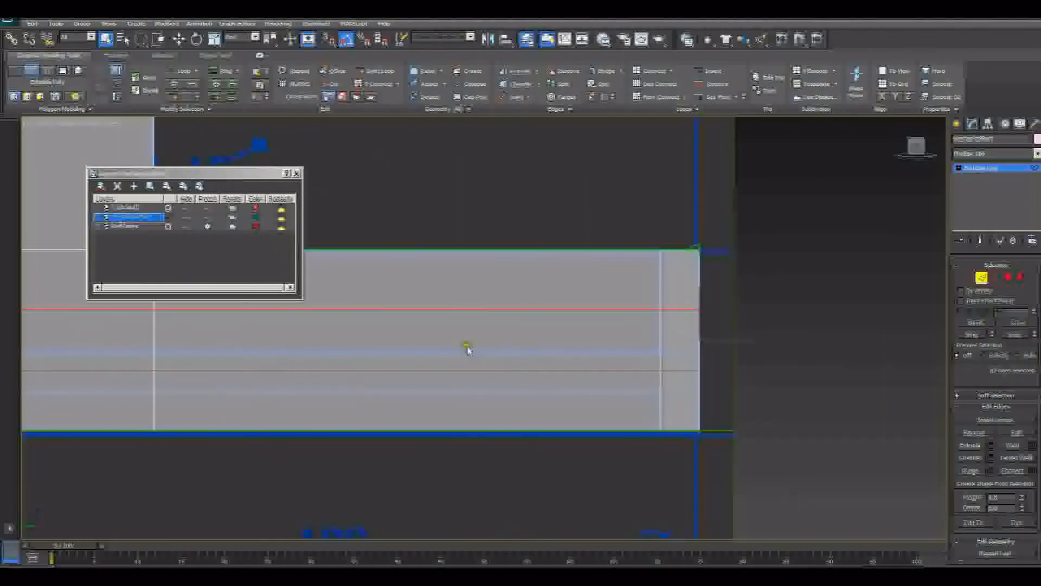
pyautogui.moveTo(493, 371)
pyautogui.mouseDown()
pyautogui.moveTo(507, 382)
pyautogui.moveTo(384, 383)
pyautogui.mouseUp()
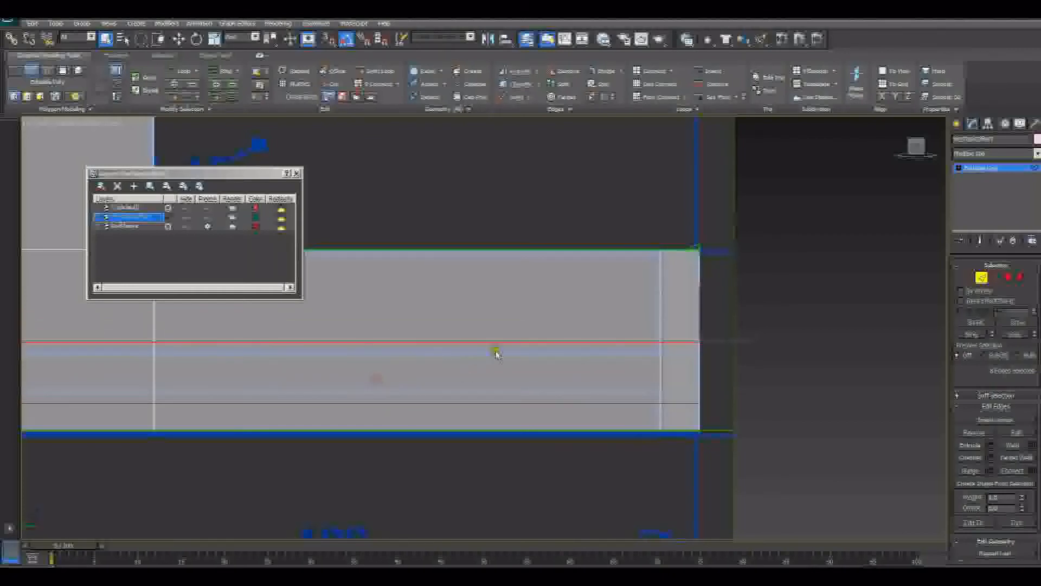
pyautogui.moveTo(496, 349); pyautogui.dragTo(461, 346)
pyautogui.moveTo(509, 379)
pyautogui.mouseDown()
pyautogui.moveTo(466, 376)
pyautogui.moveTo(488, 352)
pyautogui.moveTo(500, 369)
pyautogui.moveTo(474, 370)
pyautogui.mouseUp()
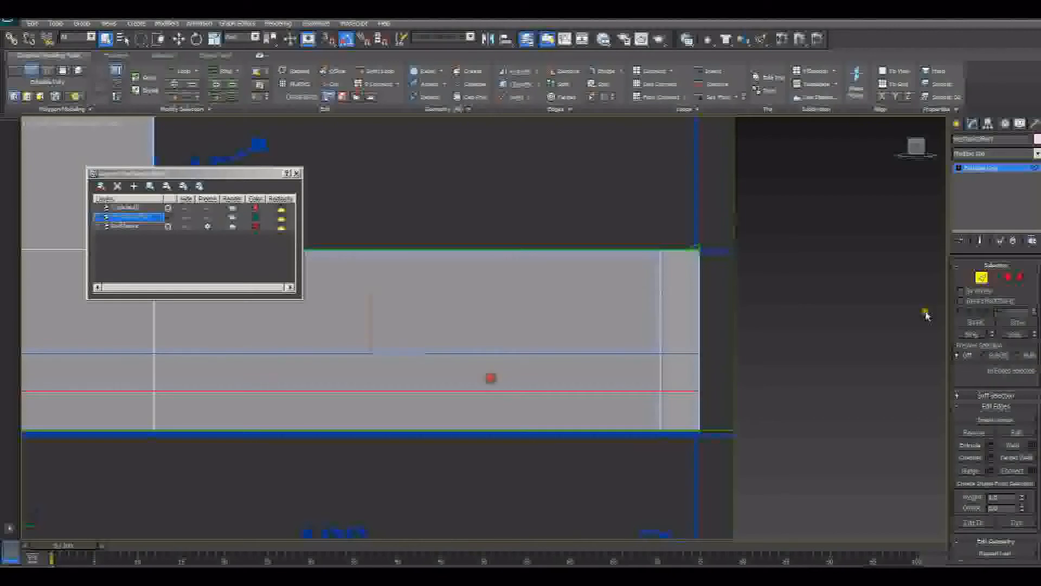
pyautogui.press('4')
pyautogui.press('p')
# Select the ring of widthwise edges on the upright and connect them with two segments running up the front face
pyautogui.click(981, 277)
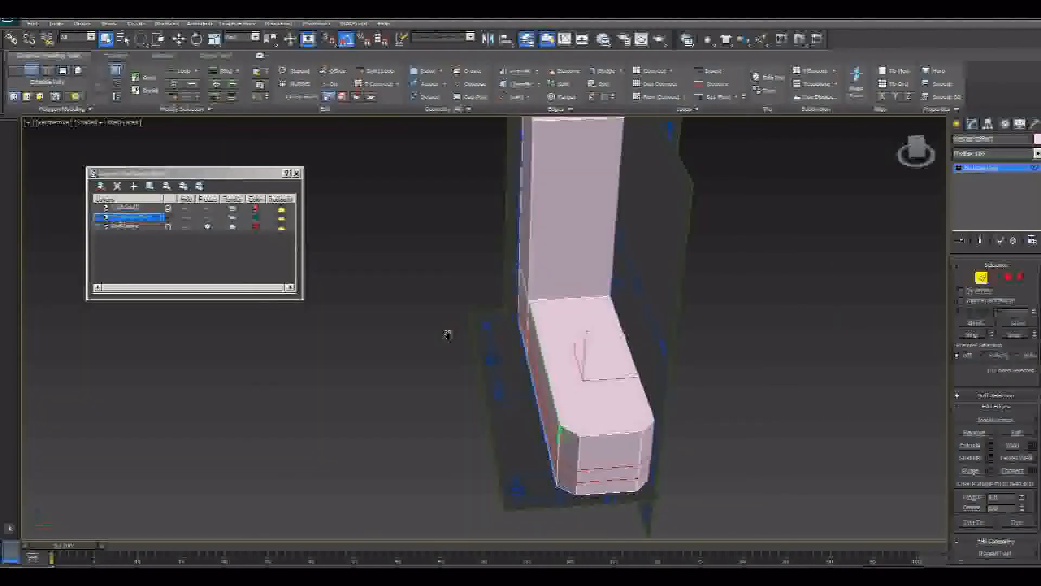
pyautogui.moveTo(599, 312); pyautogui.dragTo(634, 338, button='middle')
pyautogui.click(598, 318)
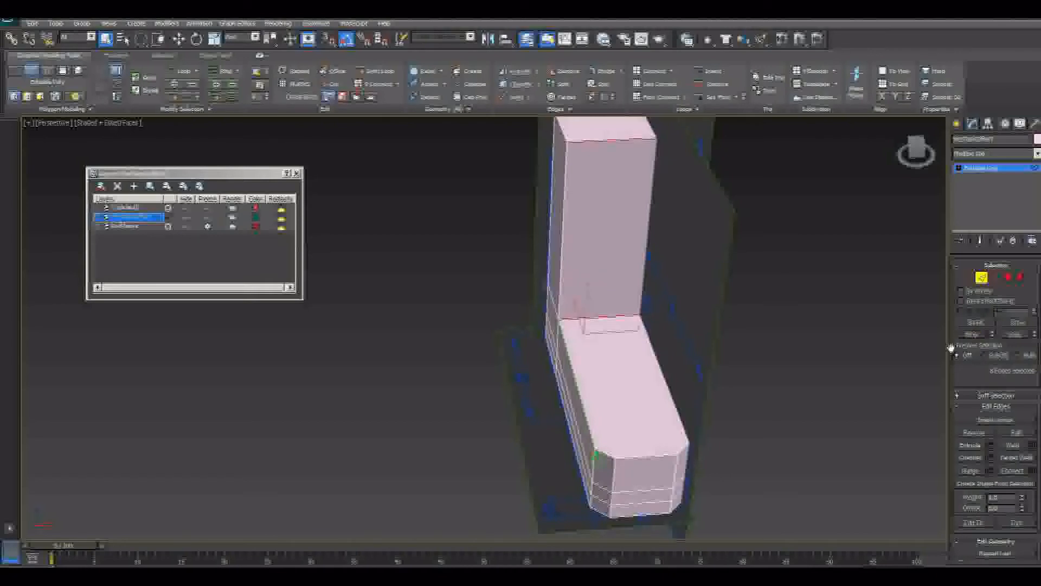
pyautogui.keyDown('alt'); pyautogui.moveTo(596, 347); pyautogui.dragTo(570, 382, button='middle'); pyautogui.keyUp('alt')
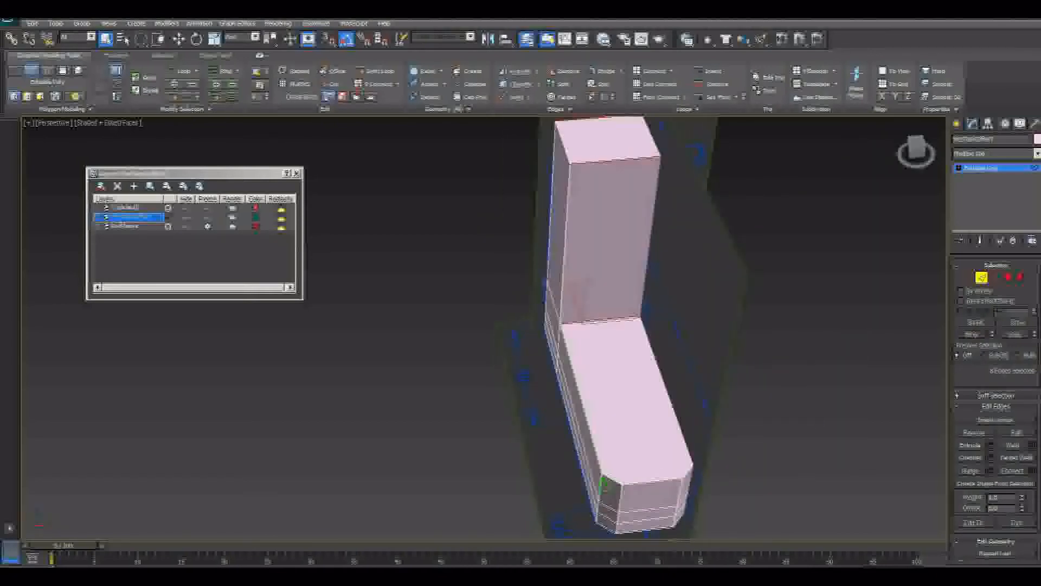
pyautogui.click(1030, 472)
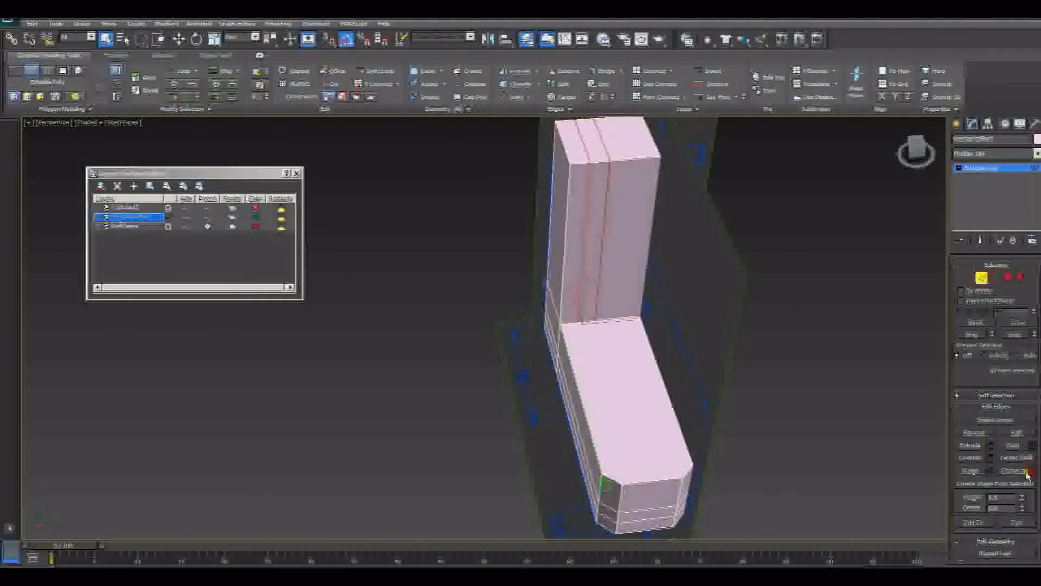
pyautogui.click(501, 351)
pyautogui.moveTo(501, 350); pyautogui.dragTo(501, 364)
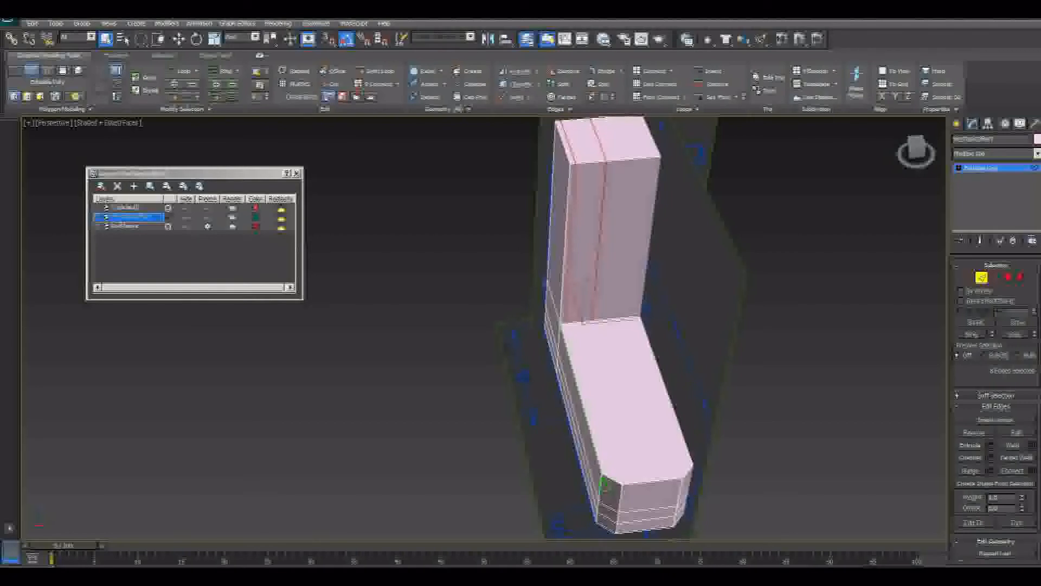
pyautogui.click(502, 368)
pyautogui.rightClick(502, 369)
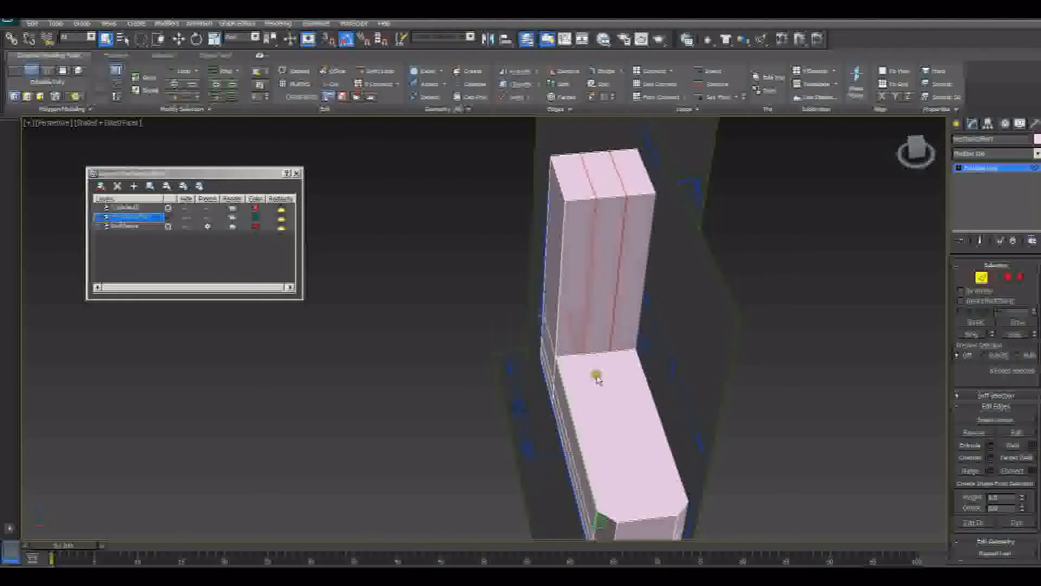
# Spread the upright's two vertical segments in the Front view to line up with the foot's chamfer edges, then return to Perspective
pyautogui.press('f')
pyautogui.scroll(4, 593, 367)
pyautogui.moveTo(642, 308); pyautogui.dragTo(641, 284, button='middle')
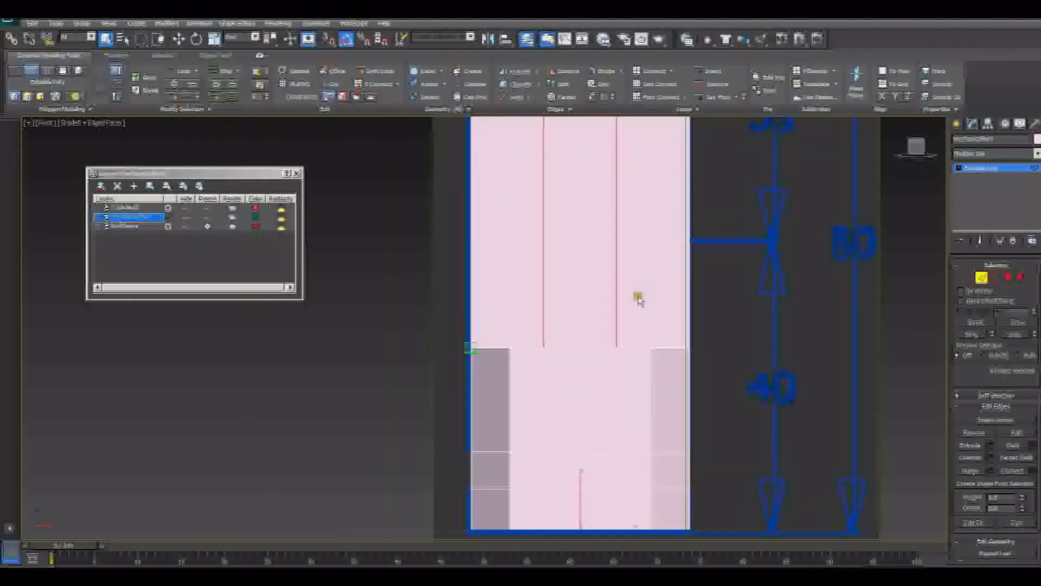
pyautogui.moveTo(632, 351); pyautogui.dragTo(682, 402, button='middle')
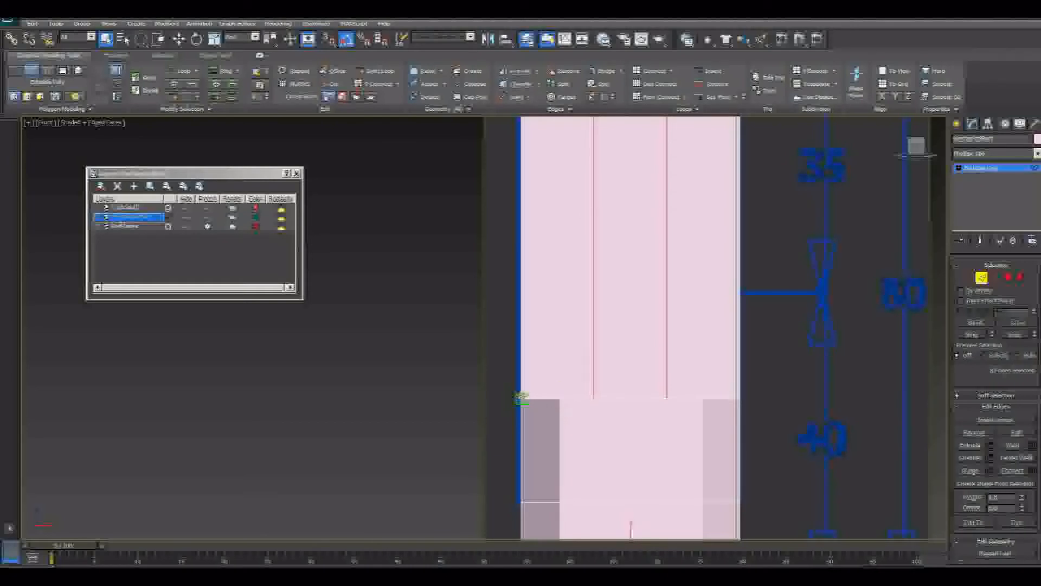
pyautogui.moveTo(494, 352); pyautogui.dragTo(609, 379)
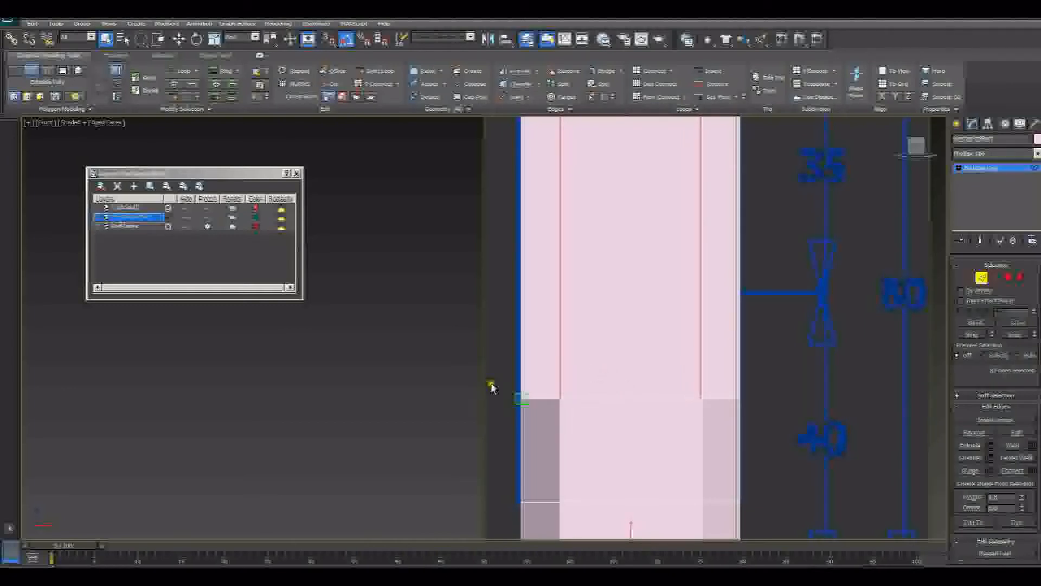
pyautogui.scroll(-3, 762, 351)
pyautogui.moveTo(493, 330); pyautogui.dragTo(533, 303, button='middle')
pyautogui.press('p')
pyautogui.scroll(-2, 519, 364)
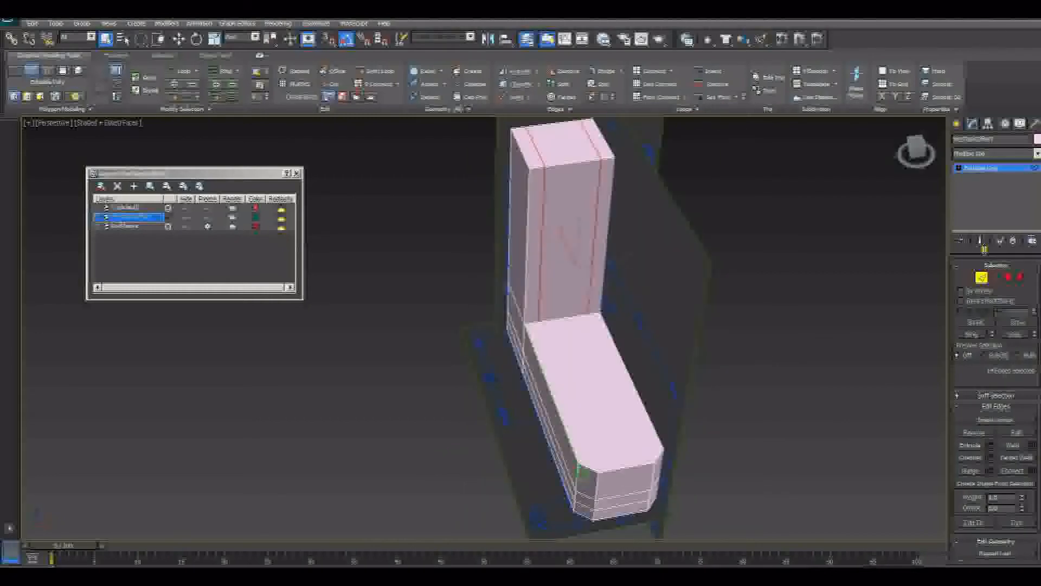
# Connect the two vertices at the upright's base to the matching chamfer vertices across the top of the foot
pyautogui.click(966, 278)
pyautogui.click(538, 319)
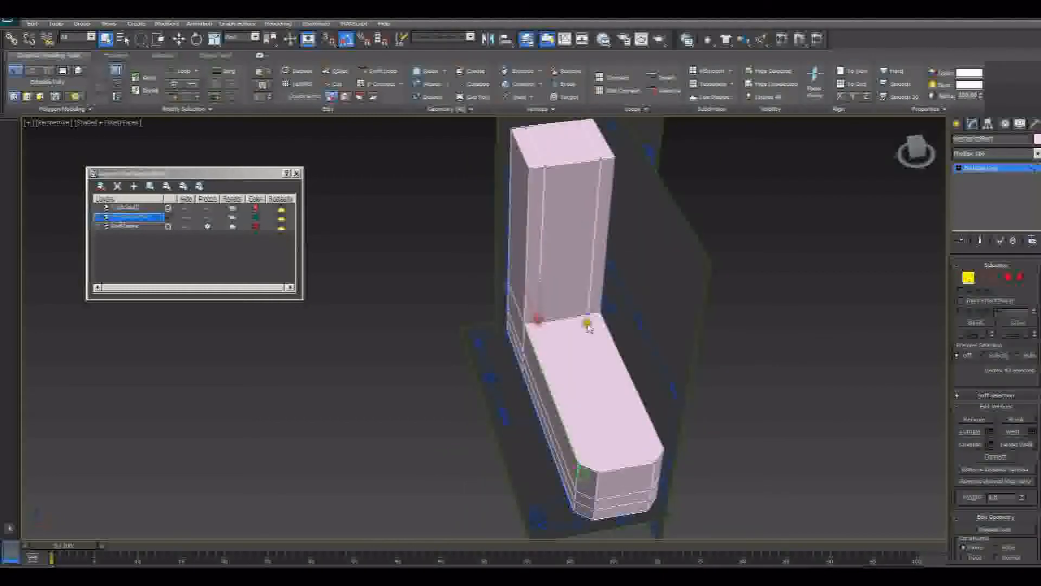
pyautogui.keyDown('ctrl'); pyautogui.click(598, 475); pyautogui.keyUp('ctrl')
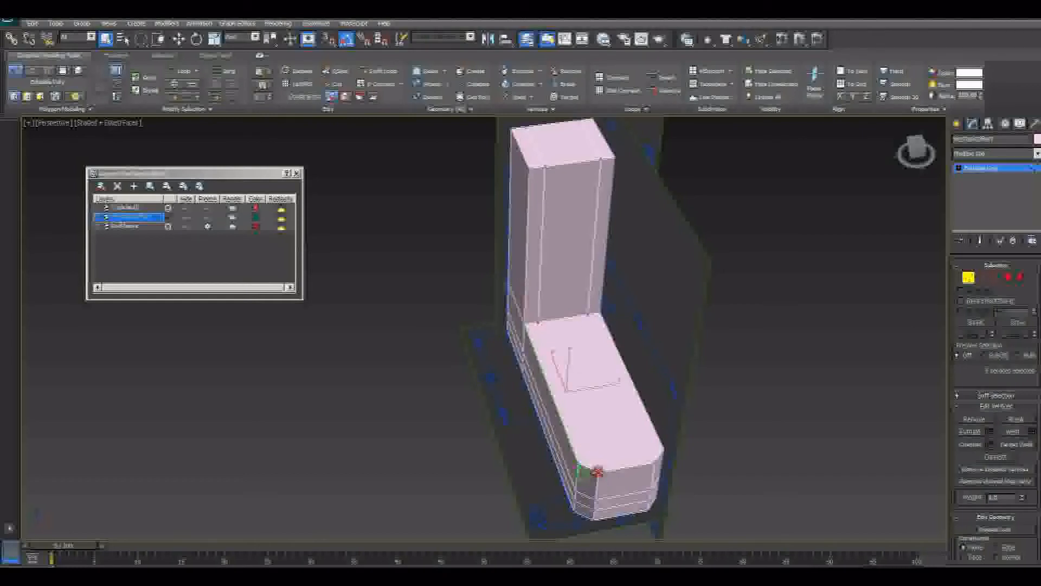
pyautogui.click(1002, 459)
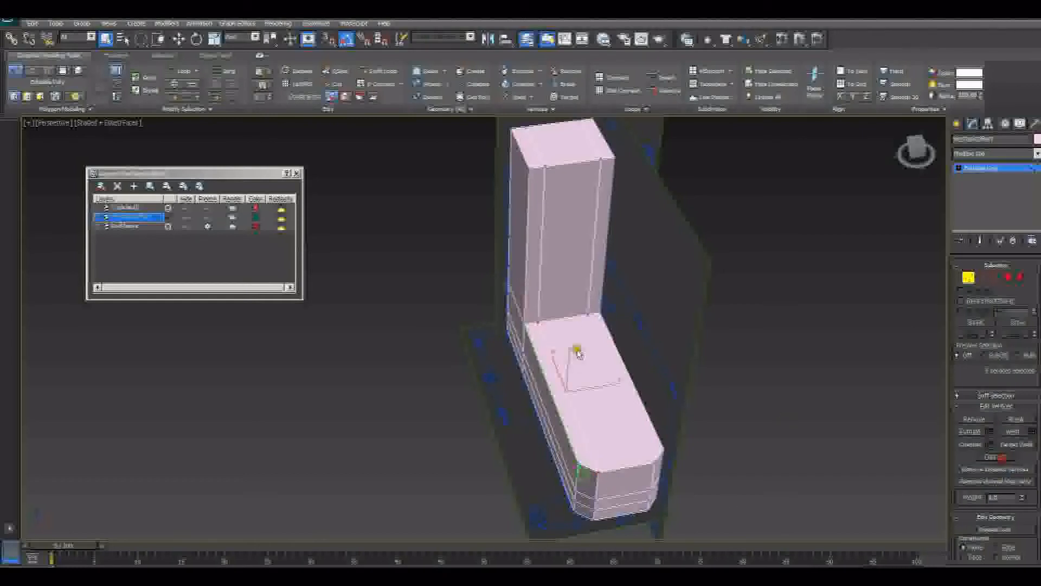
pyautogui.click(588, 313)
pyautogui.keyDown('ctrl'); pyautogui.click(655, 462); pyautogui.keyUp('ctrl')
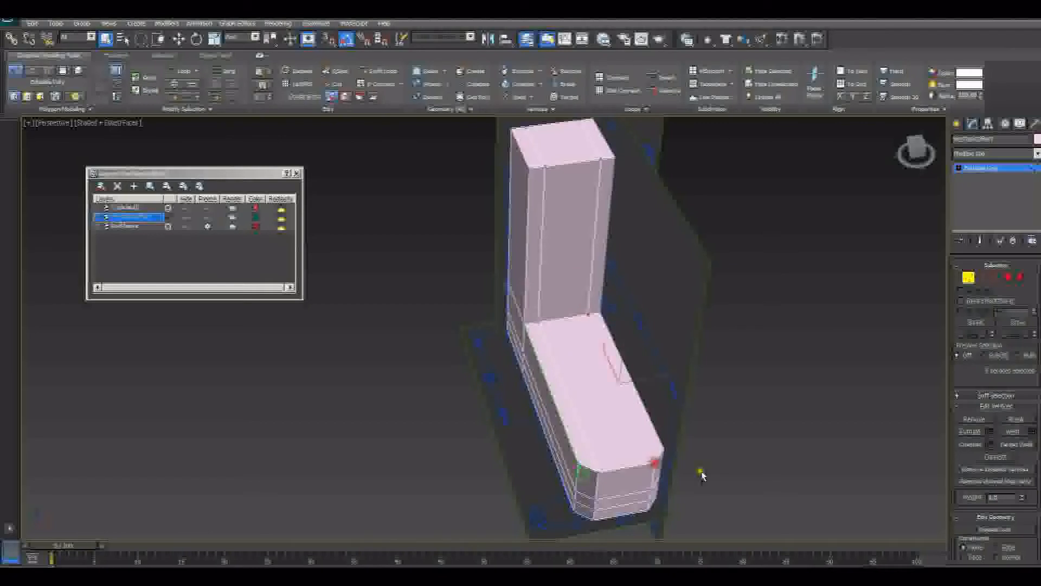
pyautogui.click(991, 459)
# Connect the matching pairs of vertices along the underside of the foot, from the chamfer corners to the upright section
pyautogui.keyDown('alt'); pyautogui.moveTo(505, 400); pyautogui.dragTo(499, 303, button='middle'); pyautogui.keyUp('alt')
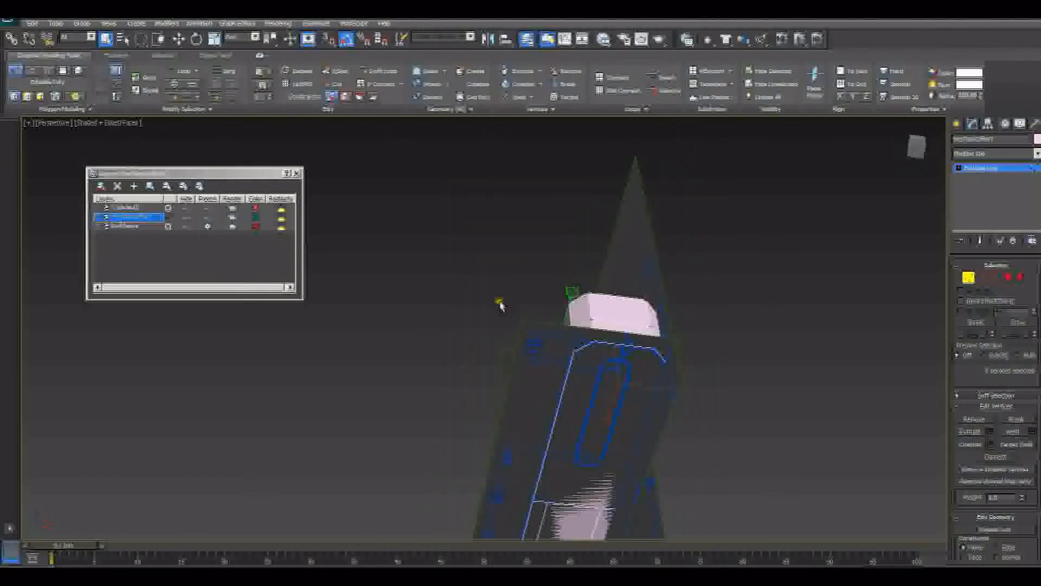
pyautogui.click(595, 340)
pyautogui.moveTo(575, 448); pyautogui.dragTo(606, 310, button='middle')
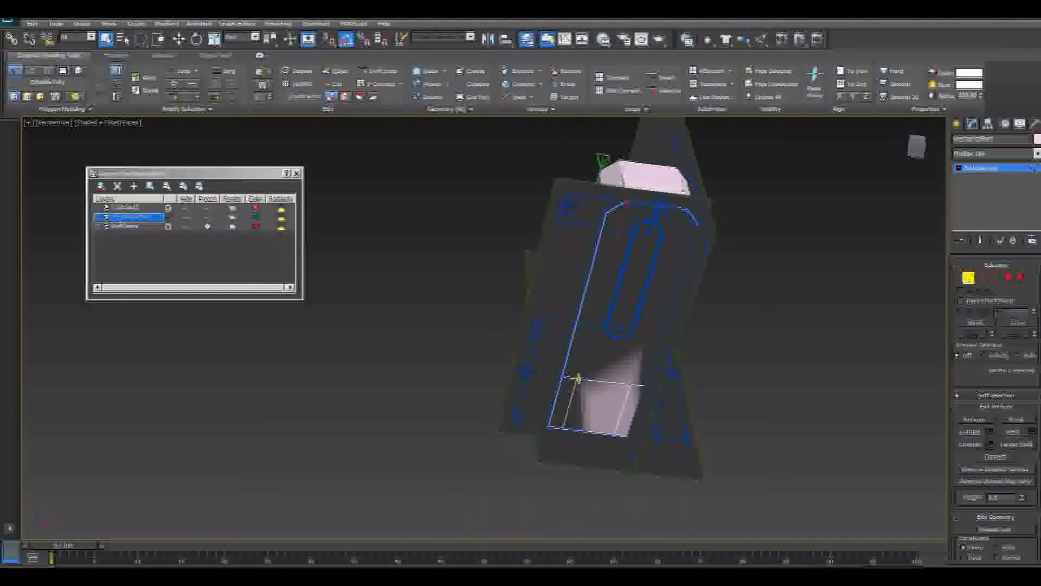
pyautogui.keyDown('ctrl'); pyautogui.click(578, 379); pyautogui.keyUp('ctrl')
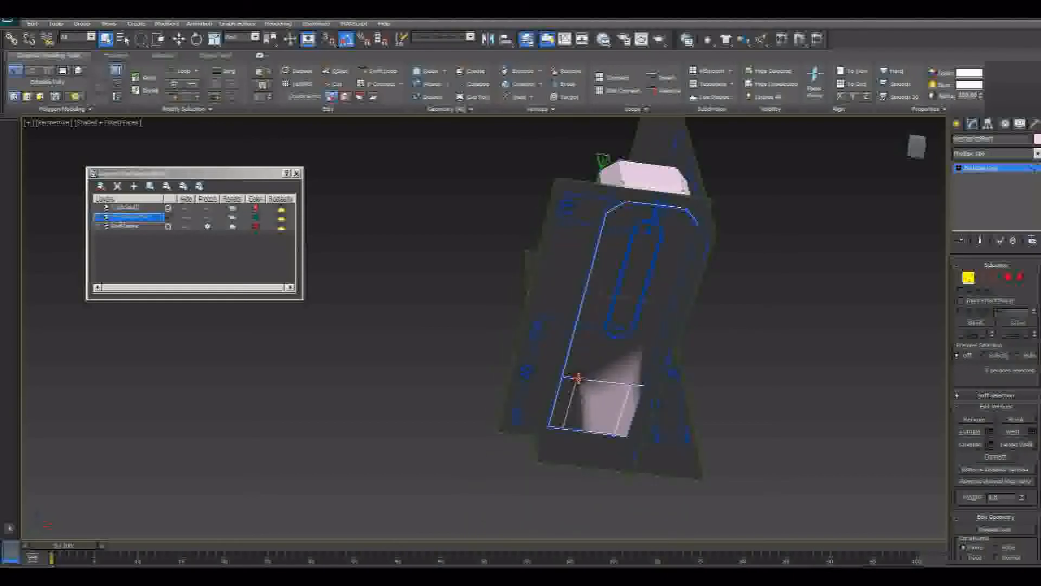
pyautogui.click(995, 457)
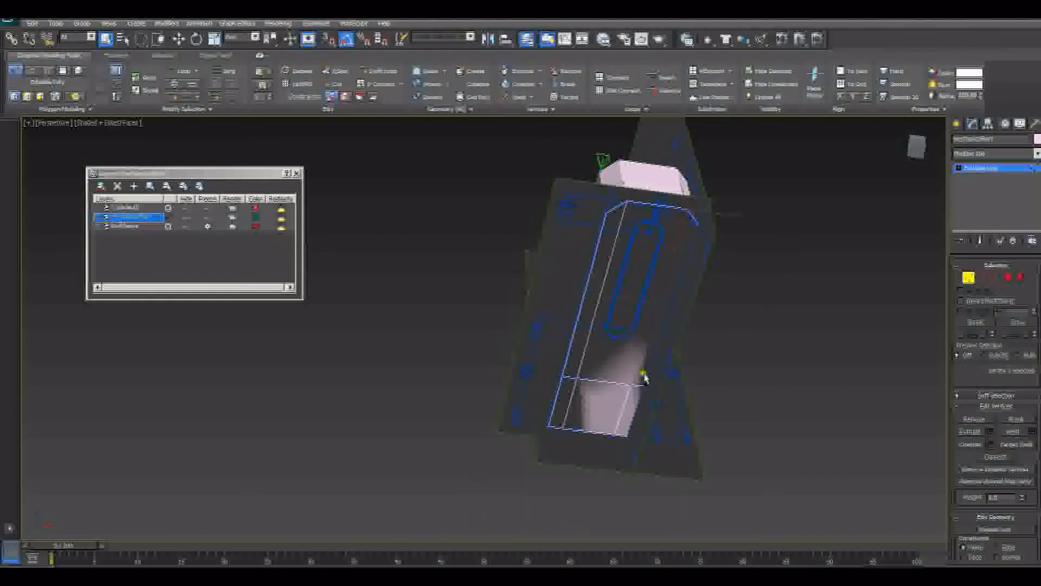
pyautogui.click(629, 389)
pyautogui.click(1006, 459)
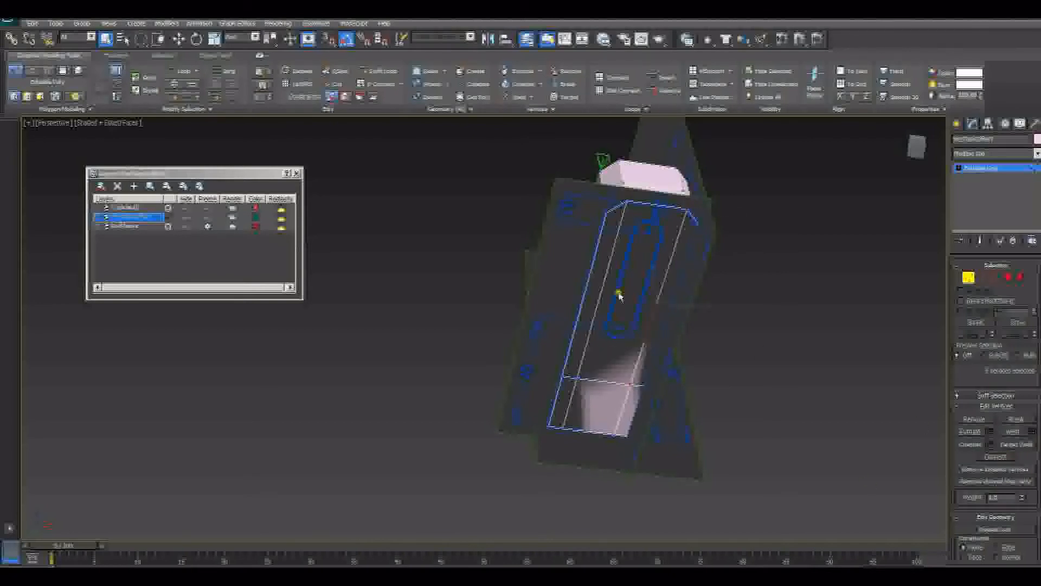
# Select the groove strip polygons along both sides of the foot, including the chamfers and rear corner strips, and delete them
pyautogui.moveTo(618, 294)
pyautogui.keyDown('alt'); pyautogui.mouseDown(button='middle')
pyautogui.moveTo(697, 374)
pyautogui.moveTo(676, 381)
pyautogui.moveTo(566, 274)
pyautogui.moveTo(572, 298)
pyautogui.moveTo(531, 293)
pyautogui.moveTo(620, 242)
pyautogui.moveTo(609, 303)
pyautogui.moveTo(650, 325)
pyautogui.moveTo(622, 314)
pyautogui.moveTo(622, 324)
pyautogui.moveTo(611, 255)
pyautogui.mouseUp(button='middle'); pyautogui.keyUp('alt')
pyautogui.click(1008, 278)
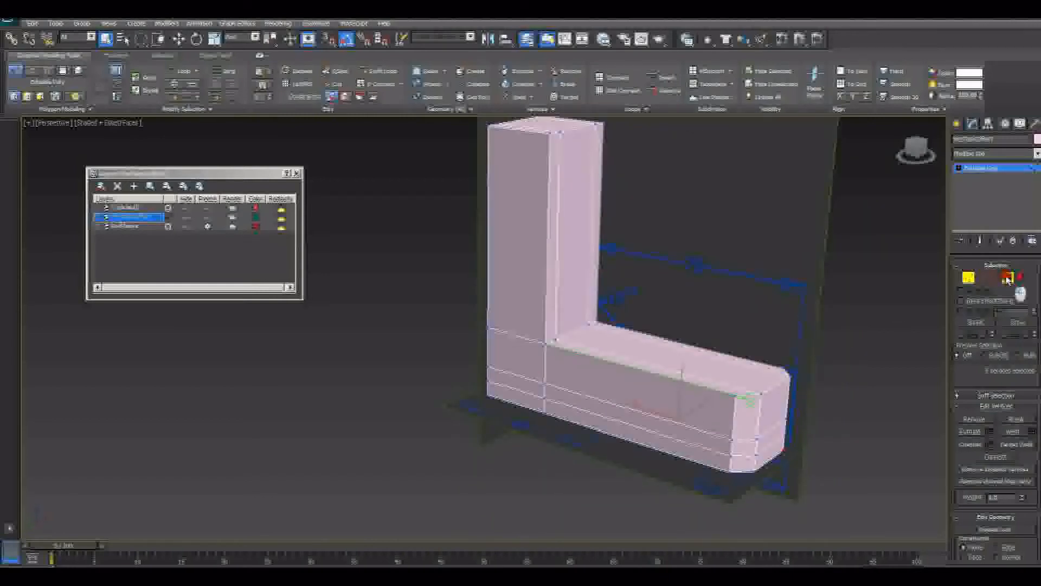
pyautogui.moveTo(771, 480); pyautogui.dragTo(716, 457, button='middle')
pyautogui.click(754, 472)
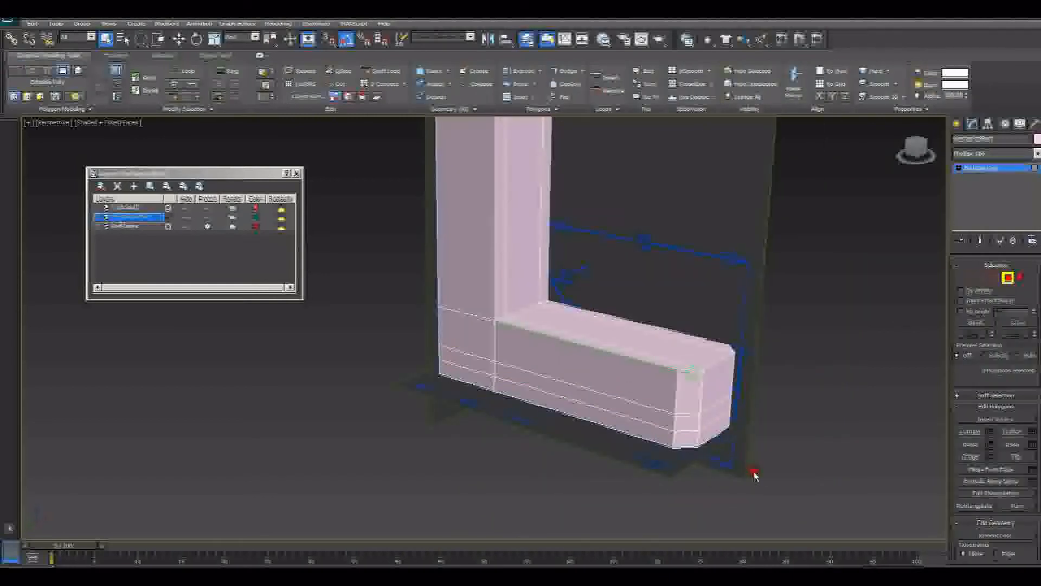
pyautogui.click(691, 425)
pyautogui.keyDown('shift'); pyautogui.click(626, 412); pyautogui.keyUp('shift')
pyautogui.keyDown('alt'); pyautogui.moveTo(627, 412); pyautogui.dragTo(625, 403, button='middle'); pyautogui.keyUp('alt')
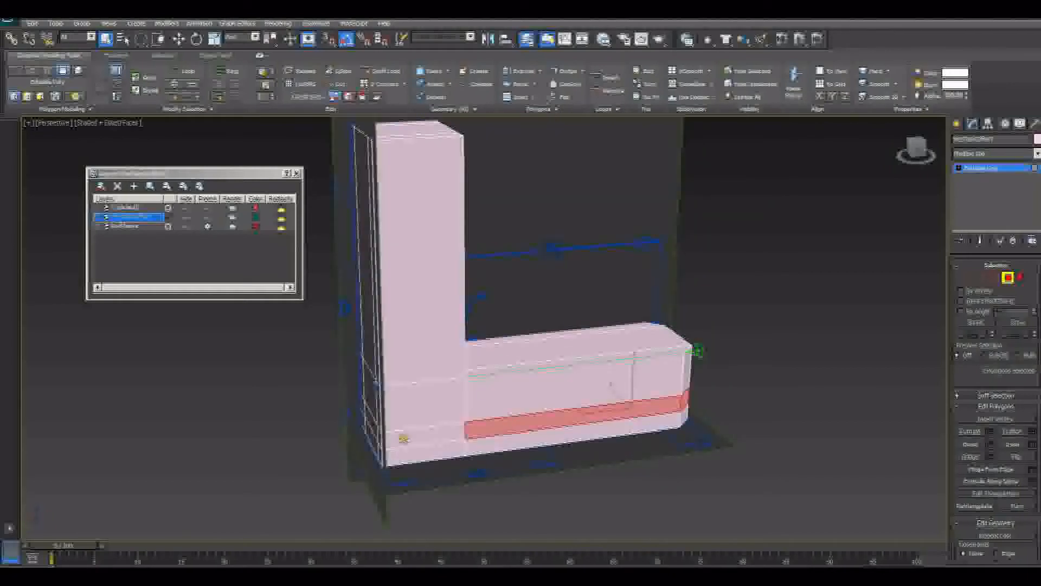
pyautogui.keyDown('ctrl'); pyautogui.click(404, 439); pyautogui.keyUp('ctrl')
pyautogui.keyDown('alt'); pyautogui.moveTo(404, 438); pyautogui.dragTo(484, 442, button='middle'); pyautogui.keyUp('alt')
pyautogui.keyDown('ctrl'); pyautogui.click(510, 477); pyautogui.keyUp('ctrl')
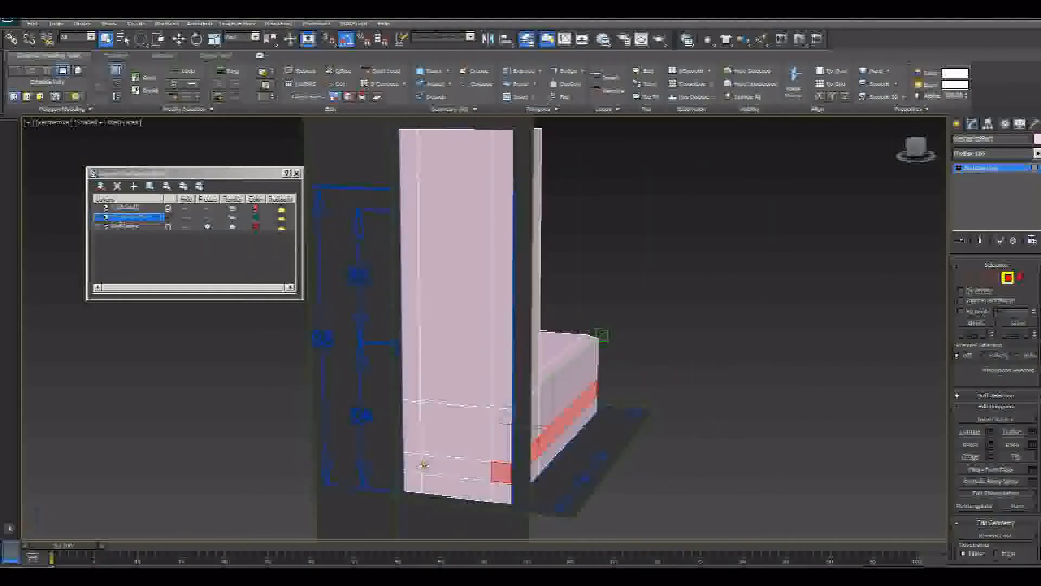
pyautogui.keyDown('ctrl'); pyautogui.click(413, 463); pyautogui.keyUp('ctrl')
pyautogui.keyDown('alt'); pyautogui.moveTo(413, 464); pyautogui.dragTo(518, 470, button='middle'); pyautogui.keyUp('alt')
pyautogui.keyDown('ctrl'); pyautogui.click(504, 471); pyautogui.keyUp('ctrl')
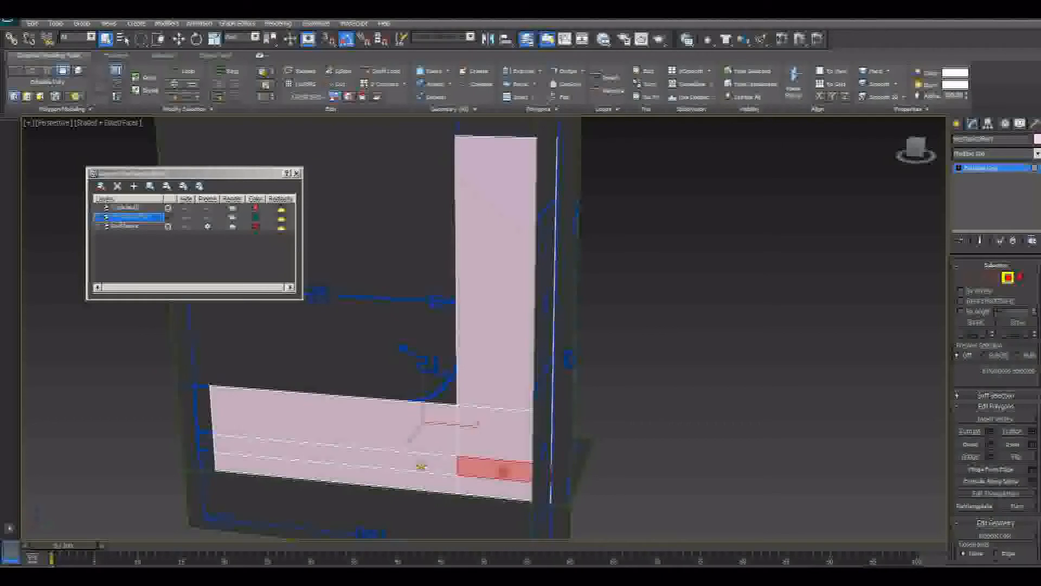
pyautogui.keyDown('ctrl'); pyautogui.click(420, 467); pyautogui.keyUp('ctrl')
pyautogui.keyDown('alt'); pyautogui.moveTo(406, 463); pyautogui.dragTo(362, 448, button='middle'); pyautogui.keyUp('alt')
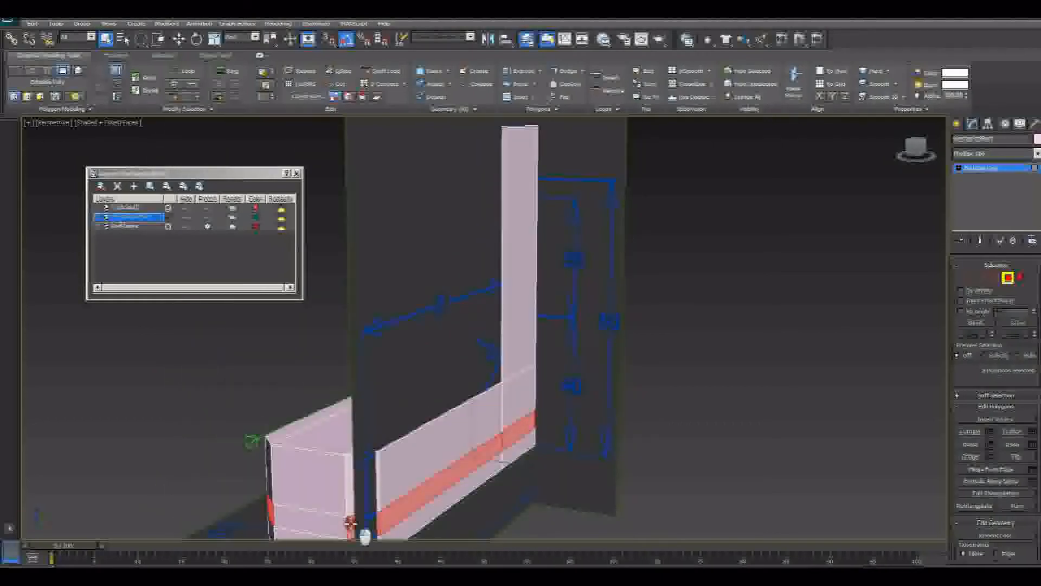
pyautogui.keyDown('alt'); pyautogui.moveTo(351, 522); pyautogui.dragTo(389, 486, button='middle'); pyautogui.keyUp('alt')
pyautogui.press('Delete')
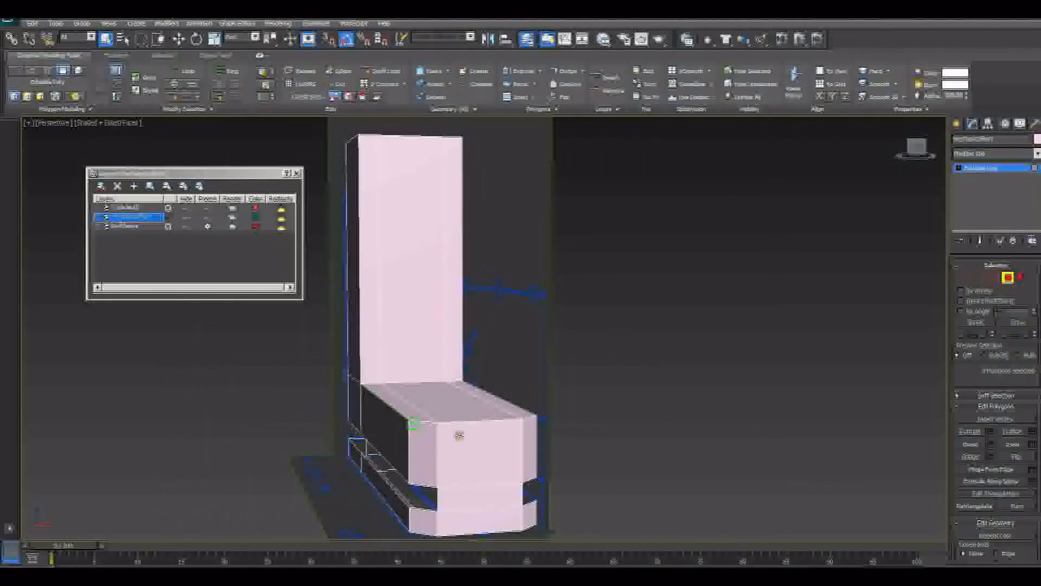
# Bridge the vertical edges at the front and rear of the opened groove to build its inner wall on one side
pyautogui.keyDown('alt'); pyautogui.moveTo(459, 435); pyautogui.dragTo(489, 396, button='middle'); pyautogui.keyUp('alt')
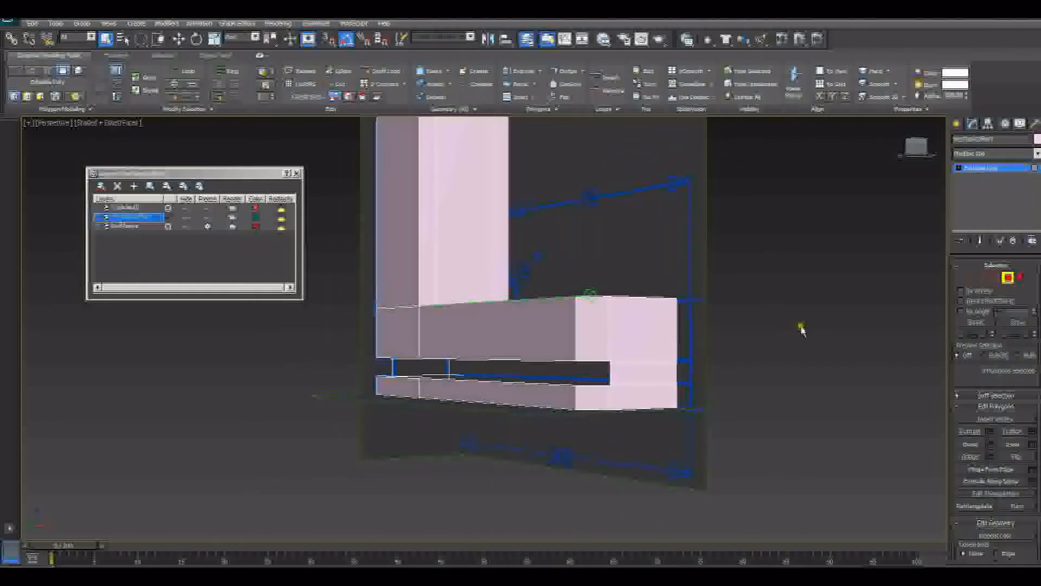
pyautogui.click(982, 279)
pyautogui.click(608, 375)
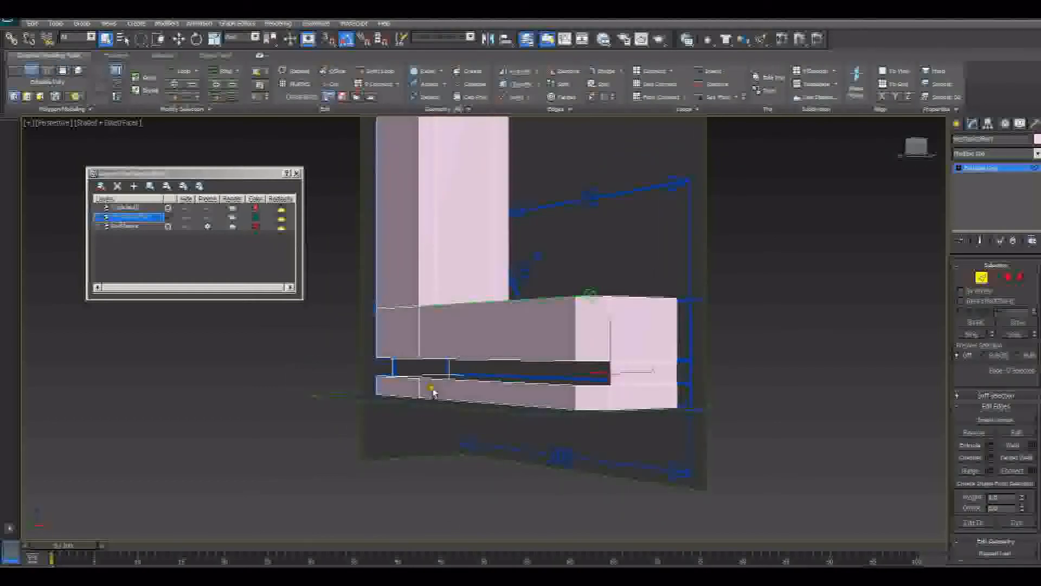
pyautogui.keyDown('ctrl'); pyautogui.click(391, 365); pyautogui.keyUp('ctrl')
pyautogui.click(989, 471)
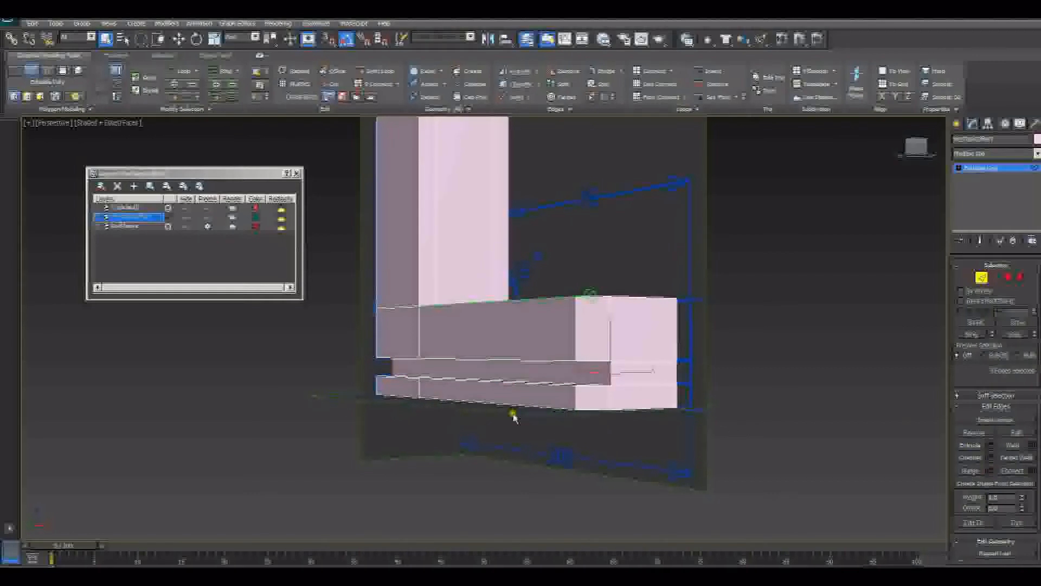
# Bridge the matching front and rear vertical edges of the groove on the foot's opposite side
pyautogui.keyDown('alt'); pyautogui.moveTo(497, 385); pyautogui.dragTo(615, 398, button='middle'); pyautogui.keyUp('alt')
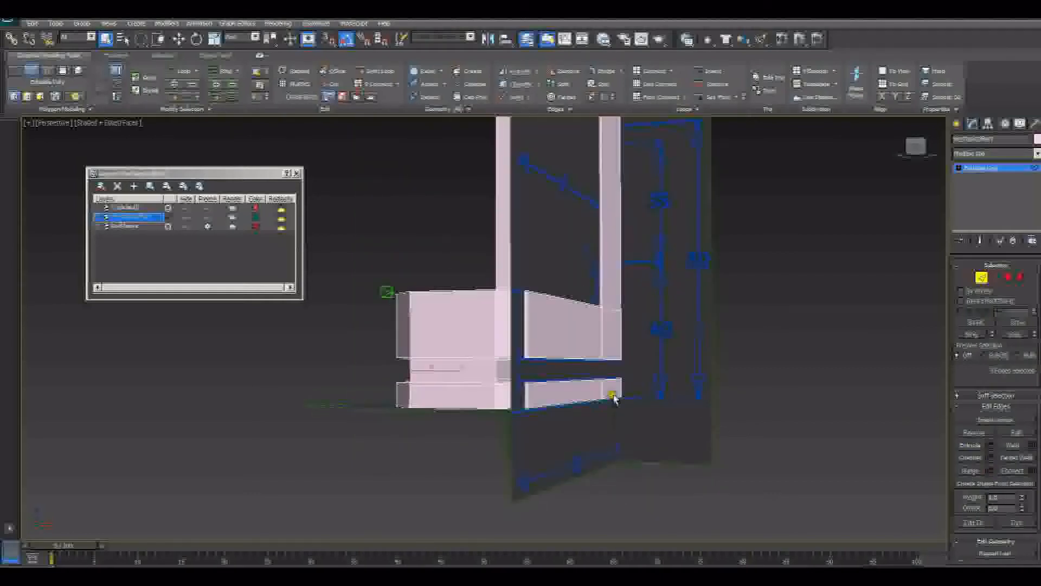
pyautogui.click(495, 374)
pyautogui.keyDown('alt'); pyautogui.moveTo(682, 407); pyautogui.dragTo(533, 413, button='middle'); pyautogui.keyUp('alt')
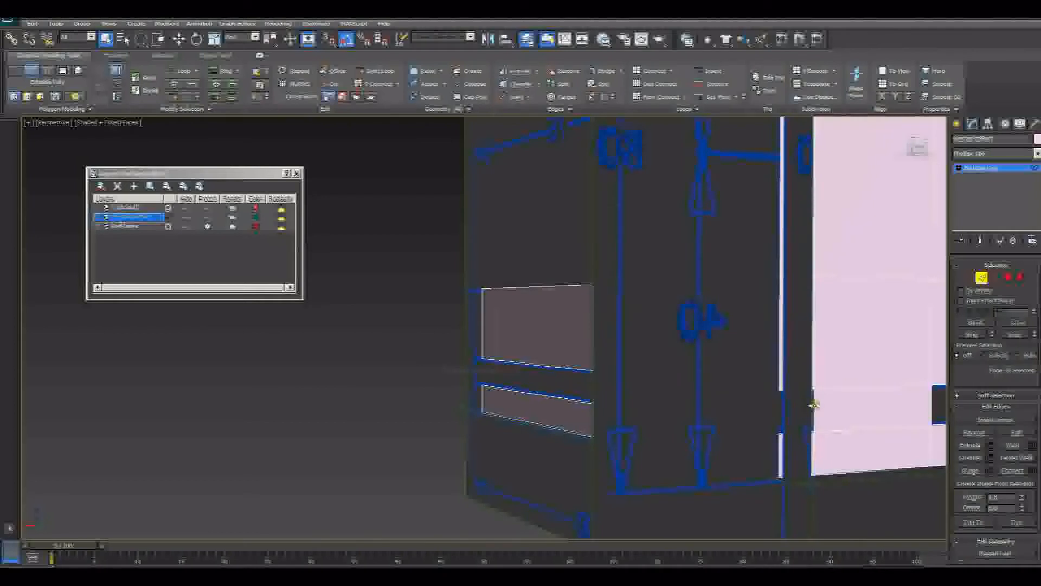
pyautogui.click(813, 407)
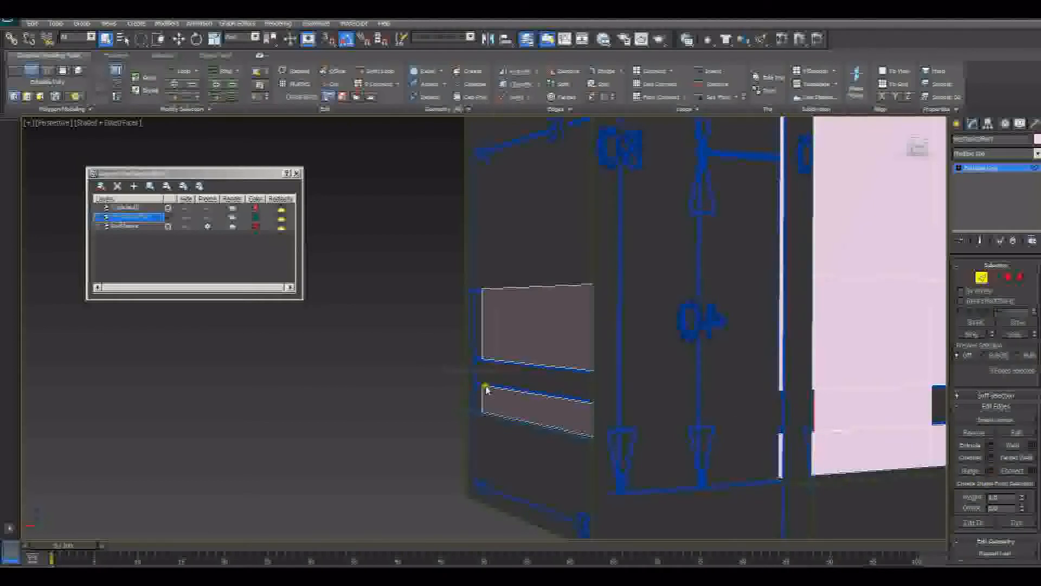
pyautogui.keyDown('alt'); pyautogui.moveTo(486, 381); pyautogui.dragTo(648, 383, button='middle'); pyautogui.keyUp('alt')
# Select the two lengthwise edges on top of the foot and connect them with two crosswise segments
pyautogui.keyDown('alt'); pyautogui.moveTo(658, 343); pyautogui.dragTo(550, 331, button='middle'); pyautogui.keyUp('alt')
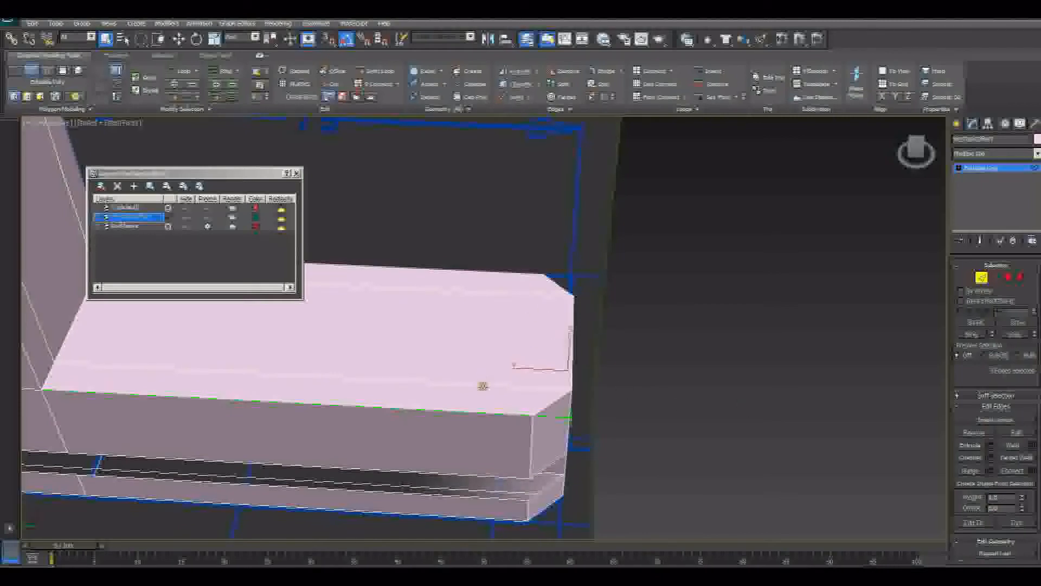
pyautogui.click(483, 386)
pyautogui.click(503, 293)
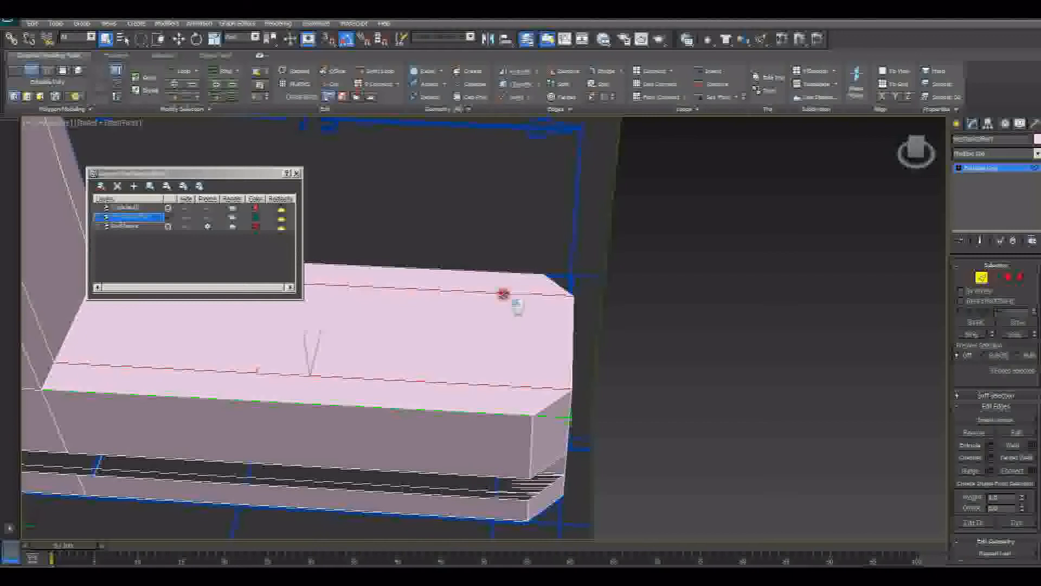
pyautogui.click(1020, 470)
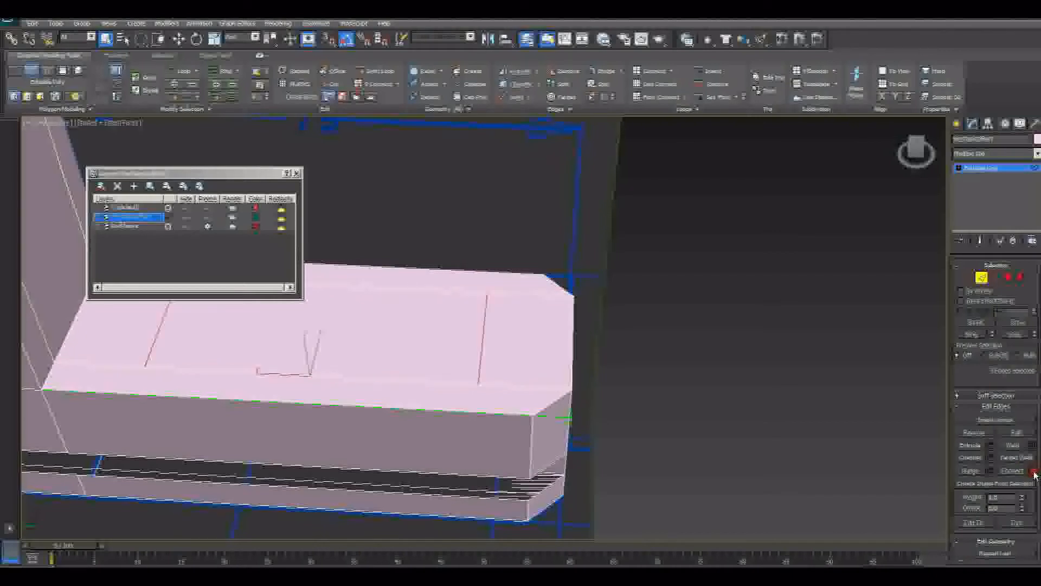
# Shift the outer crosswise segment on the foot's top toward the chamfer corners, working in a wireframe Left view
pyautogui.click(488, 335)
pyautogui.moveTo(494, 374); pyautogui.dragTo(306, 368)
pyautogui.press('l')
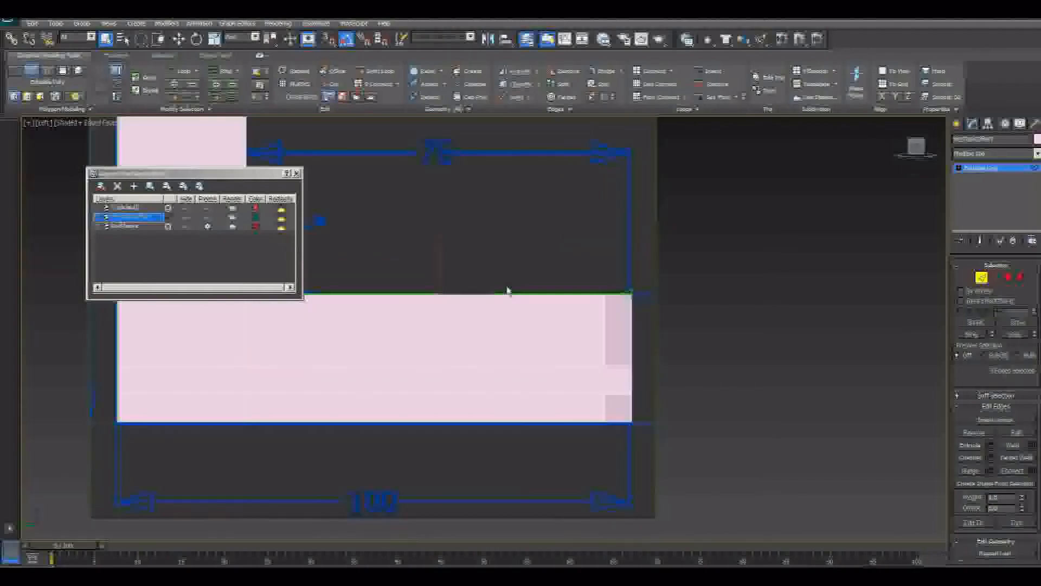
pyautogui.scroll(4, 653, 325)
pyautogui.moveTo(654, 325); pyautogui.dragTo(568, 382, button='middle')
pyautogui.press('F3')
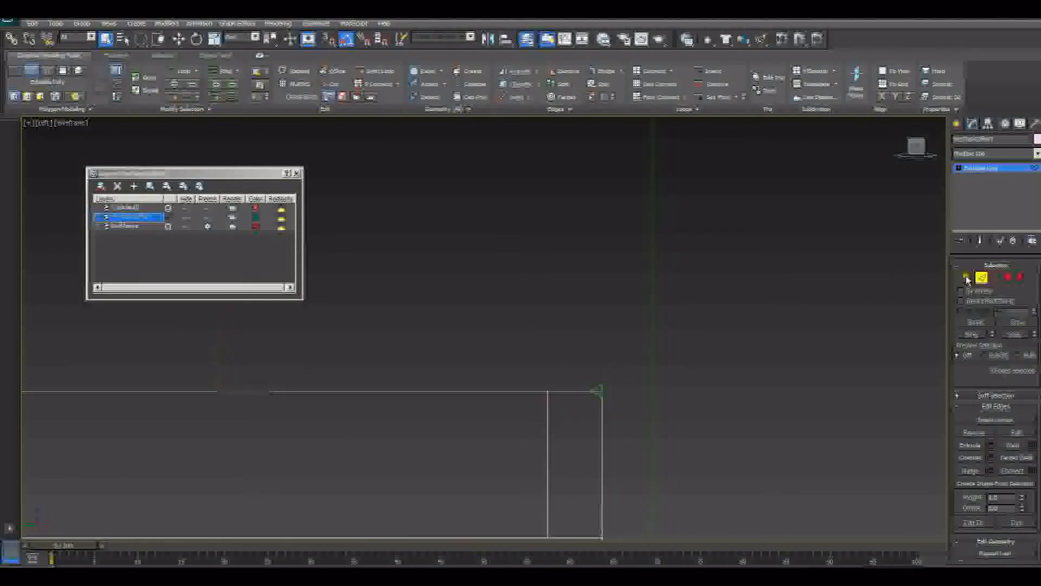
pyautogui.click(487, 383)
pyautogui.click(969, 277)
pyautogui.moveTo(271, 347); pyautogui.dragTo(416, 340, button='middle')
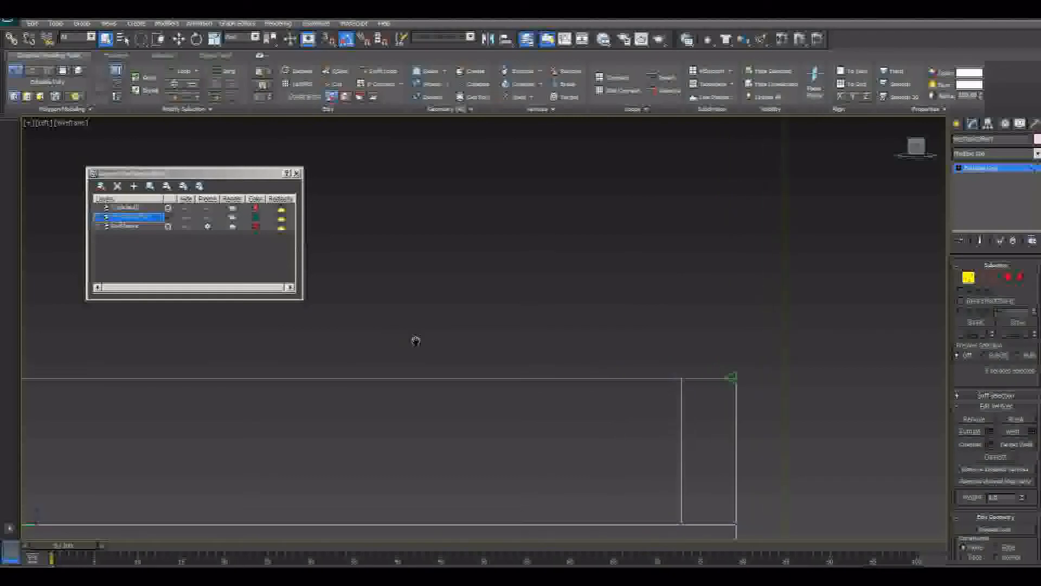
pyautogui.moveTo(544, 360); pyautogui.dragTo(472, 326, button='middle')
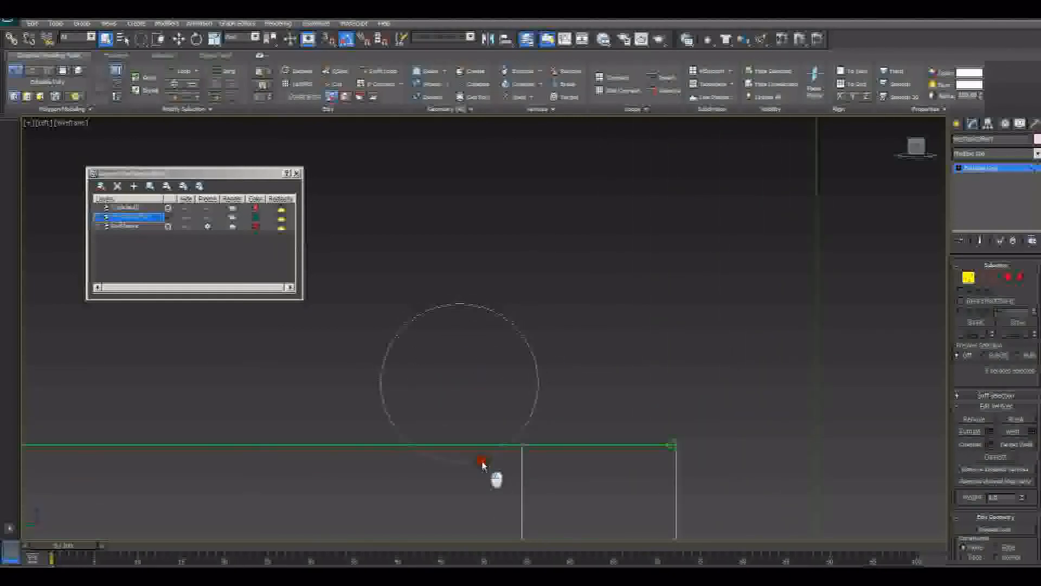
pyautogui.moveTo(534, 421); pyautogui.dragTo(490, 417, button='middle')
# Move the crosswise segment's two vertices to line up exactly with the chamfer corners in the Left view, then return to shaded Perspective
pyautogui.press('p')
pyautogui.scroll(-2, 487, 398)
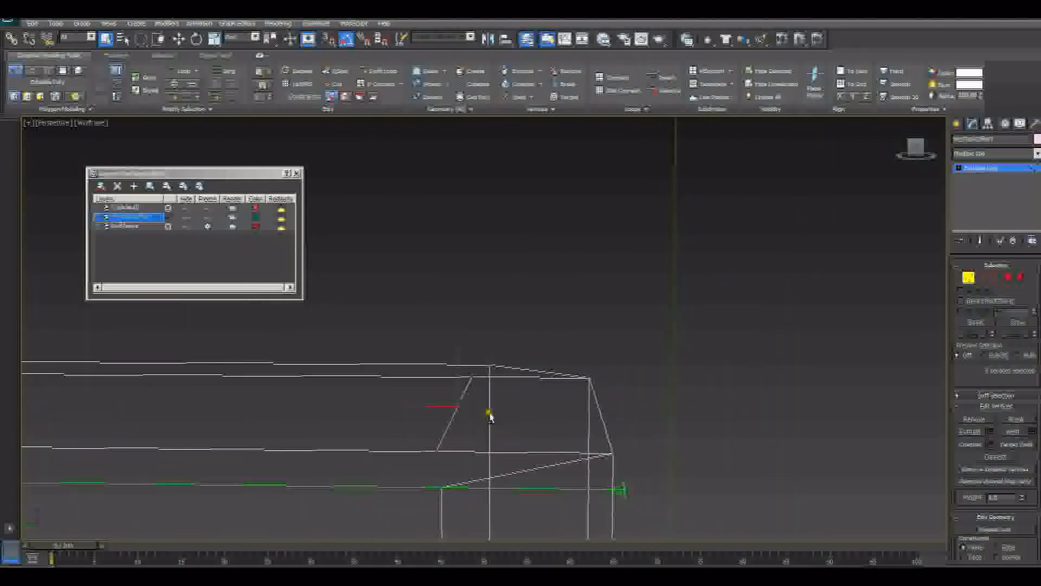
pyautogui.press('l')
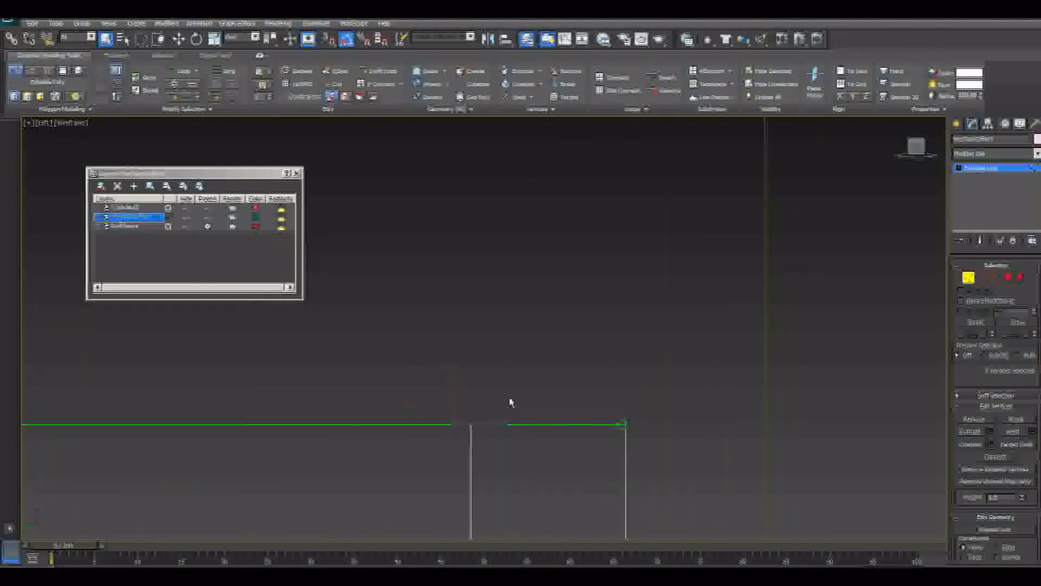
pyautogui.press('w')
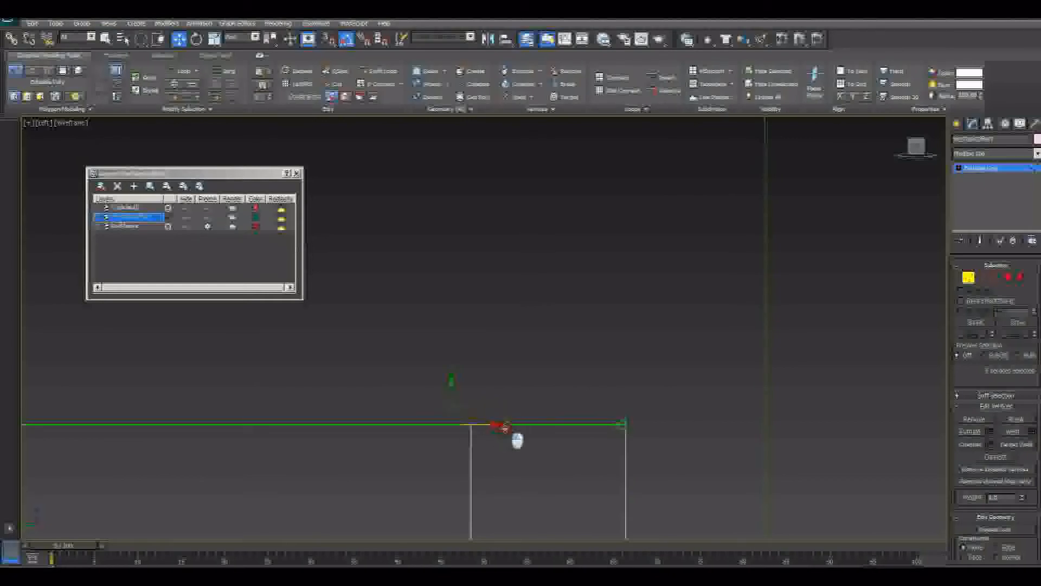
pyautogui.moveTo(505, 428); pyautogui.dragTo(504, 430)
pyautogui.scroll(3, 504, 441)
pyautogui.moveTo(504, 441); pyautogui.dragTo(556, 329, button='middle')
pyautogui.scroll(2, 557, 329)
pyautogui.scroll(3, 557, 331)
pyautogui.moveTo(587, 399); pyautogui.dragTo(549, 322, button='middle')
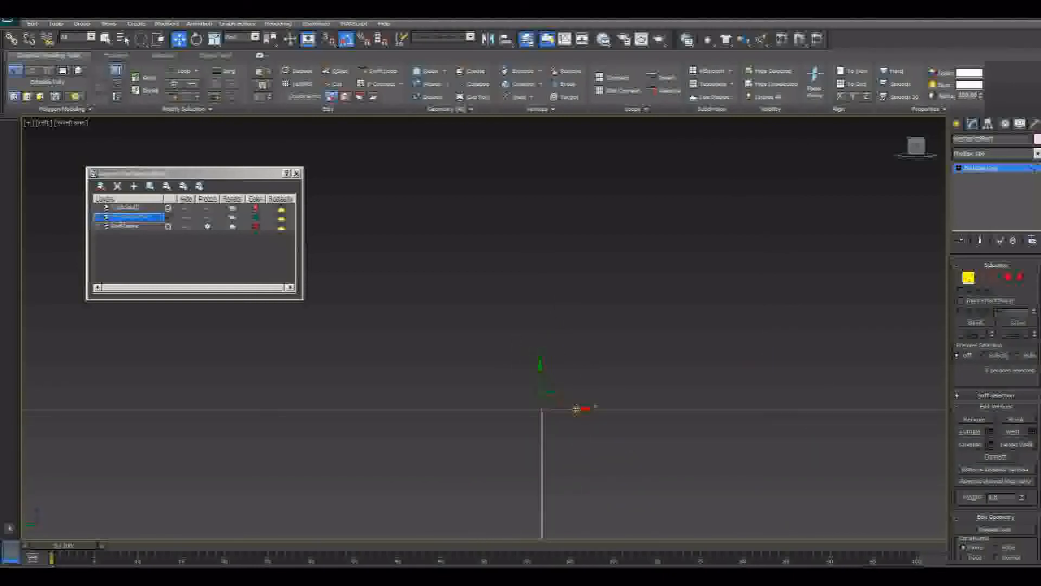
pyautogui.click(579, 412)
pyautogui.scroll(-2, 606, 396)
pyautogui.moveTo(593, 373)
pyautogui.keyDown('alt'); pyautogui.mouseDown(button='middle')
pyautogui.moveTo(600, 365)
pyautogui.moveTo(551, 413)
pyautogui.moveTo(558, 367)
pyautogui.mouseUp(button='middle'); pyautogui.keyUp('alt')
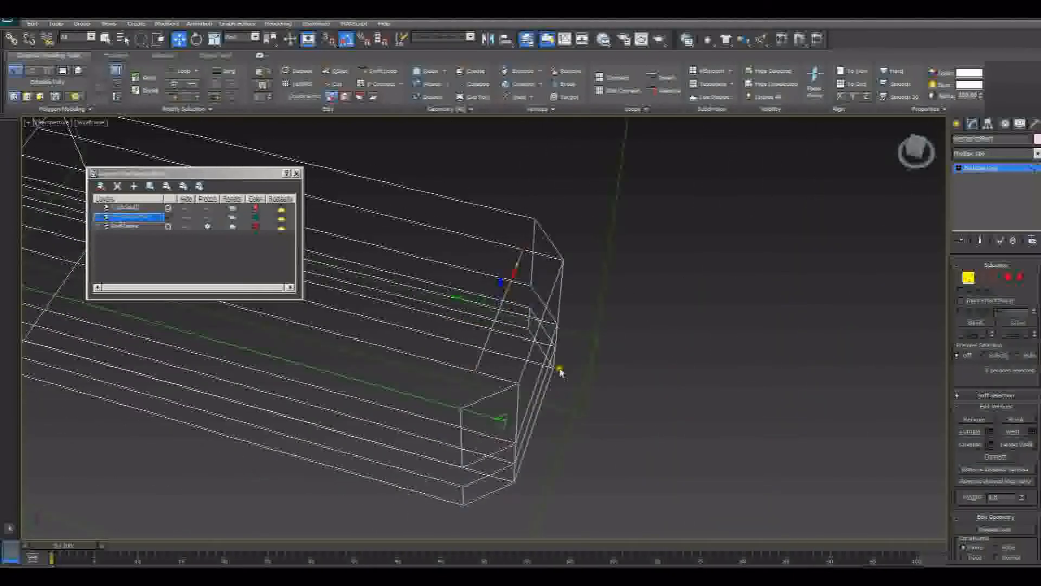
pyautogui.press('F3')
pyautogui.keyDown('alt'); pyautogui.moveTo(499, 397); pyautogui.dragTo(509, 363, button='middle'); pyautogui.keyUp('alt')
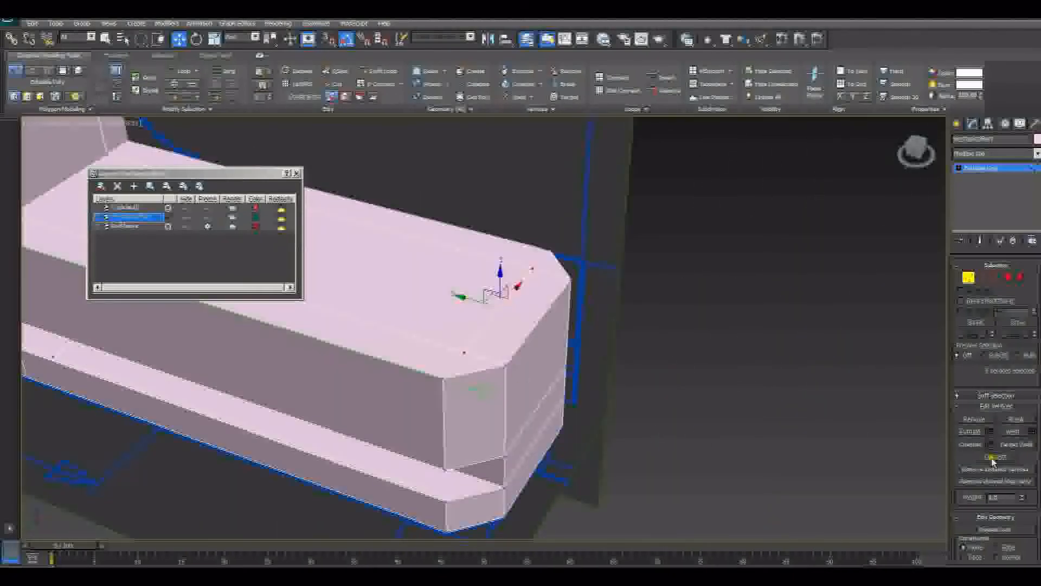
# Connect each of the two aligned vertices to its neighbouring chamfer corner on the foot's top, then leave vertex editing and deselect the bracket
pyautogui.click(464, 350)
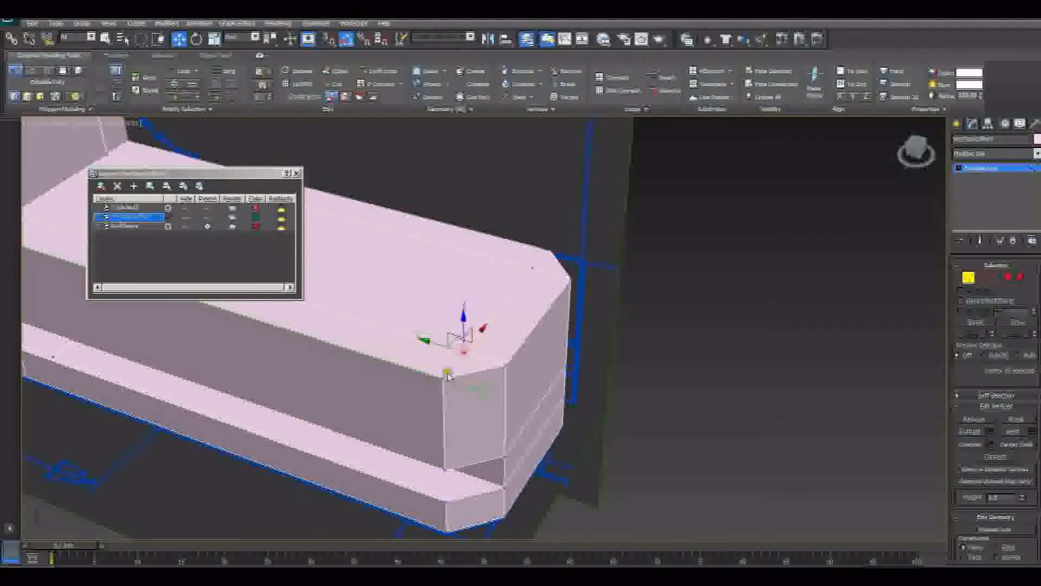
pyautogui.press('q')
pyautogui.keyDown('ctrl'); pyautogui.click(443, 378); pyautogui.keyUp('ctrl')
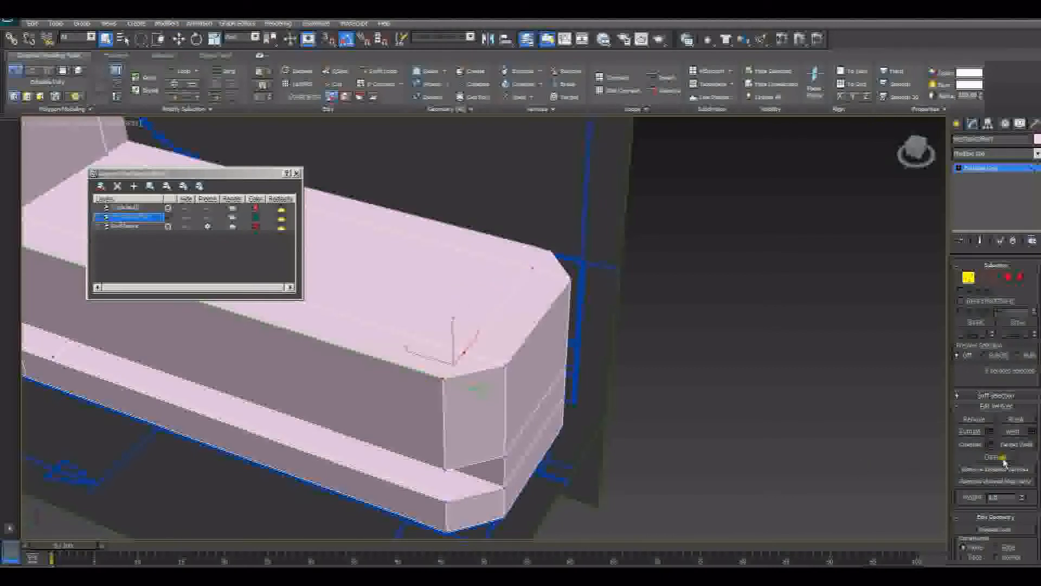
pyautogui.click(532, 267)
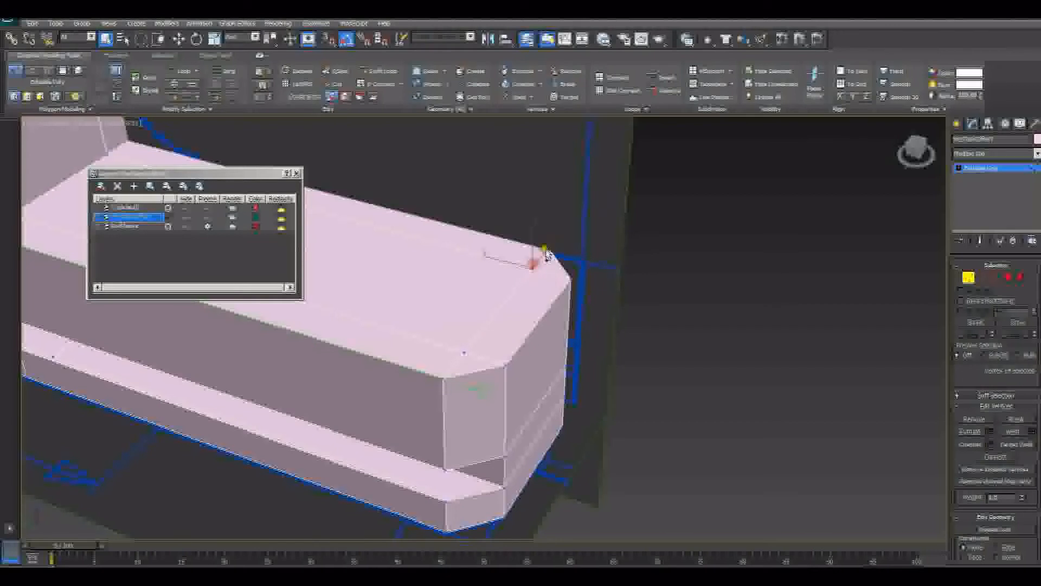
pyautogui.click(550, 250)
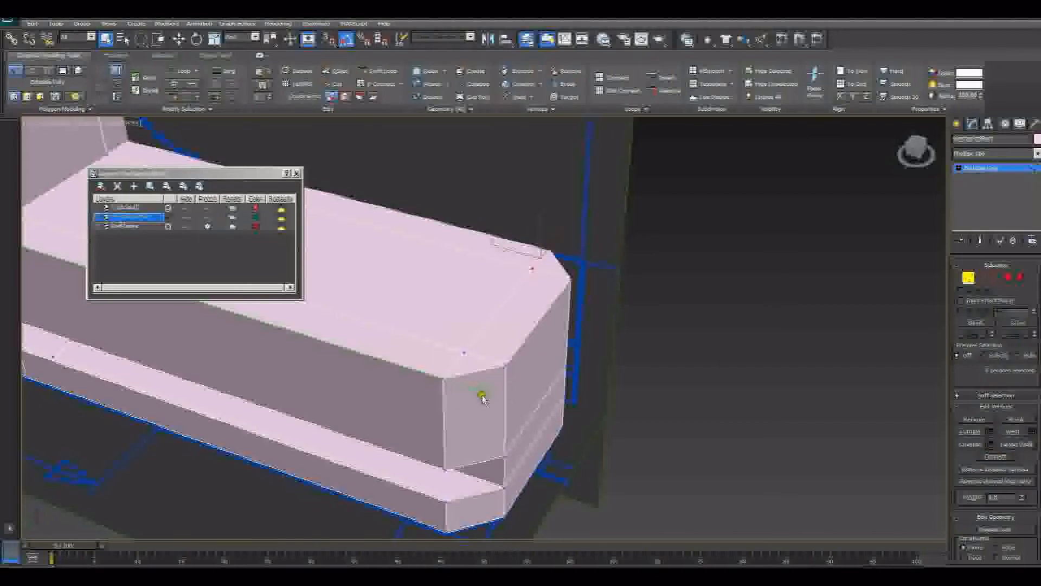
pyautogui.click(970, 278)
pyautogui.click(482, 392)
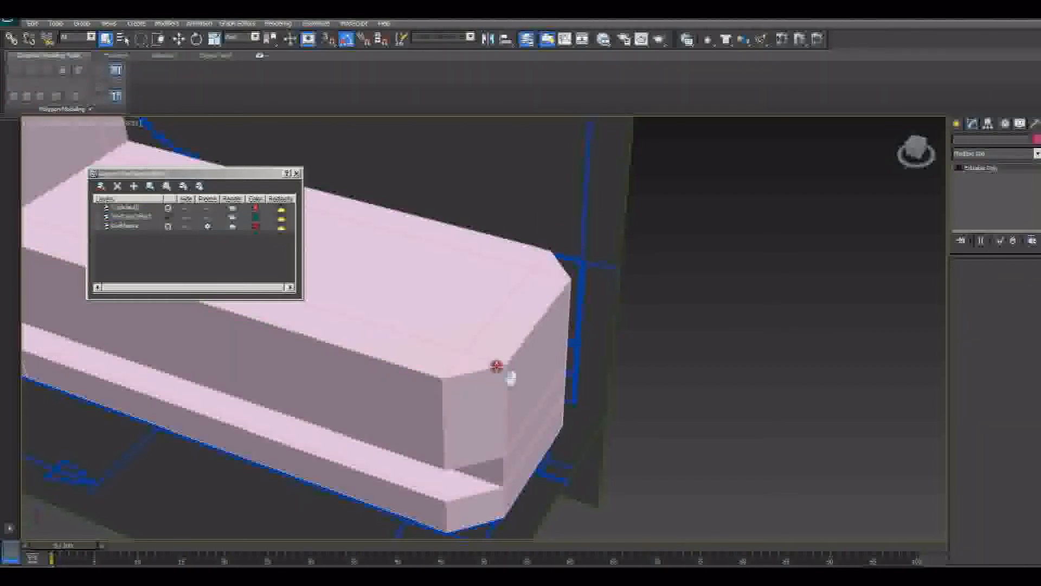
pyautogui.click(494, 370)
# Move the outer vertical edge on the groove's inner wall to line up with the foot's chamfer edge in the Left view
pyautogui.keyDown('alt'); pyautogui.moveTo(500, 398); pyautogui.dragTo(523, 372, button='middle'); pyautogui.keyUp('alt')
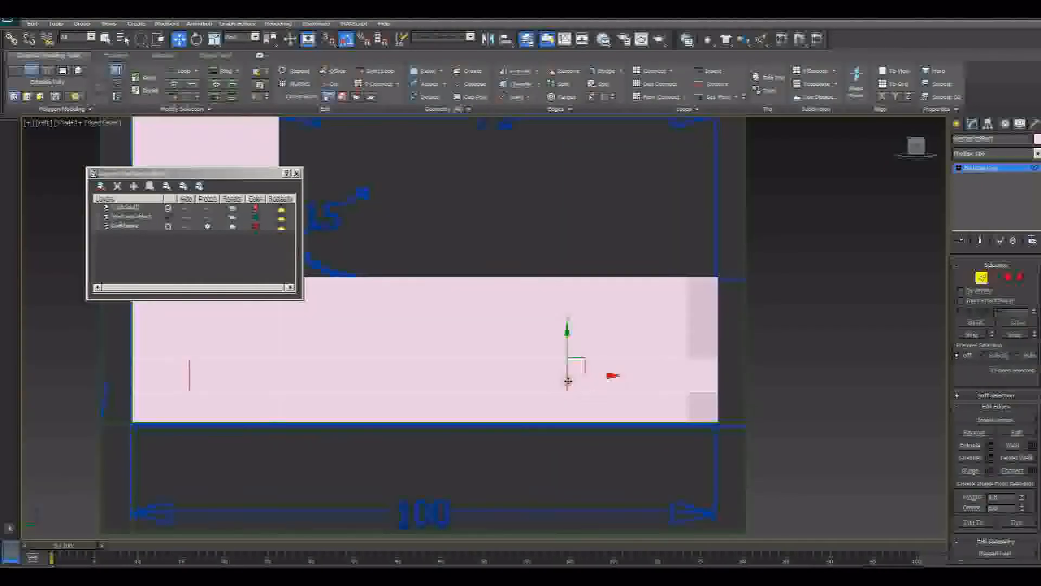
pyautogui.click(568, 379)
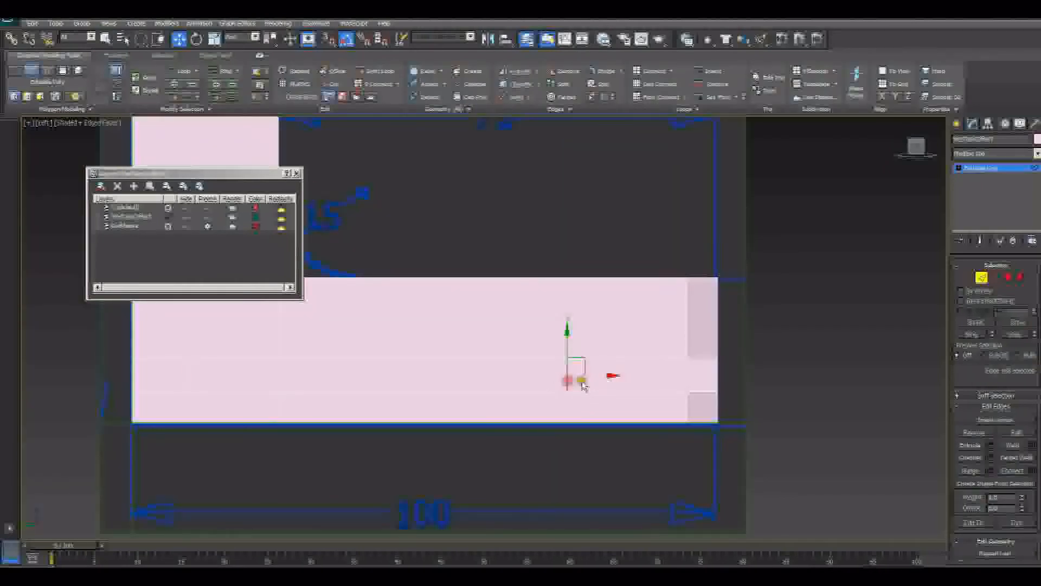
pyautogui.moveTo(599, 374); pyautogui.dragTo(717, 376)
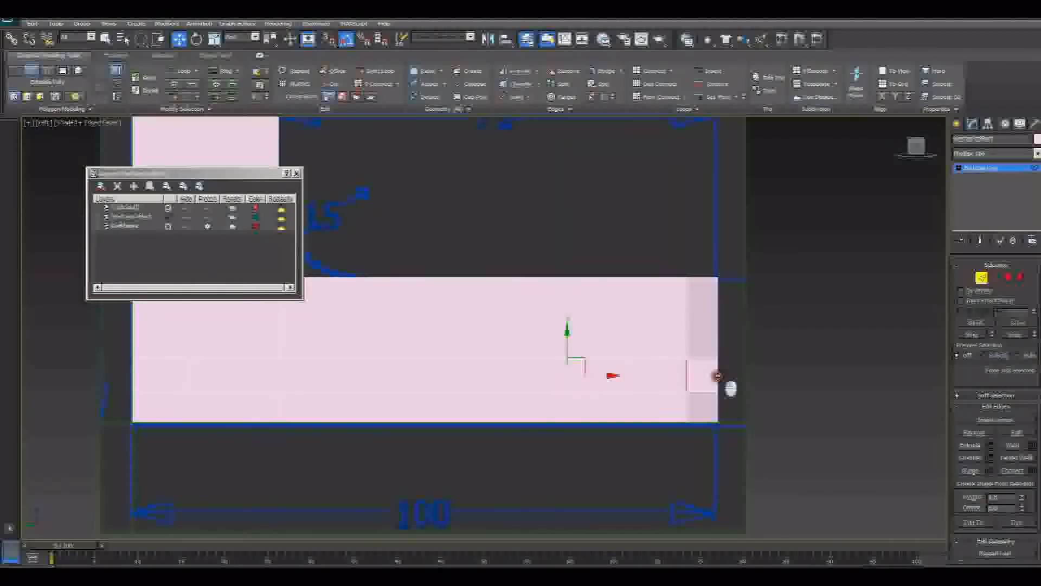
pyautogui.moveTo(701, 374); pyautogui.dragTo(564, 366, button='middle')
pyautogui.scroll(6, 564, 368)
pyautogui.moveTo(673, 370); pyautogui.dragTo(448, 281, button='middle')
pyautogui.scroll(5, 540, 334)
pyautogui.moveTo(536, 406); pyautogui.dragTo(533, 405)
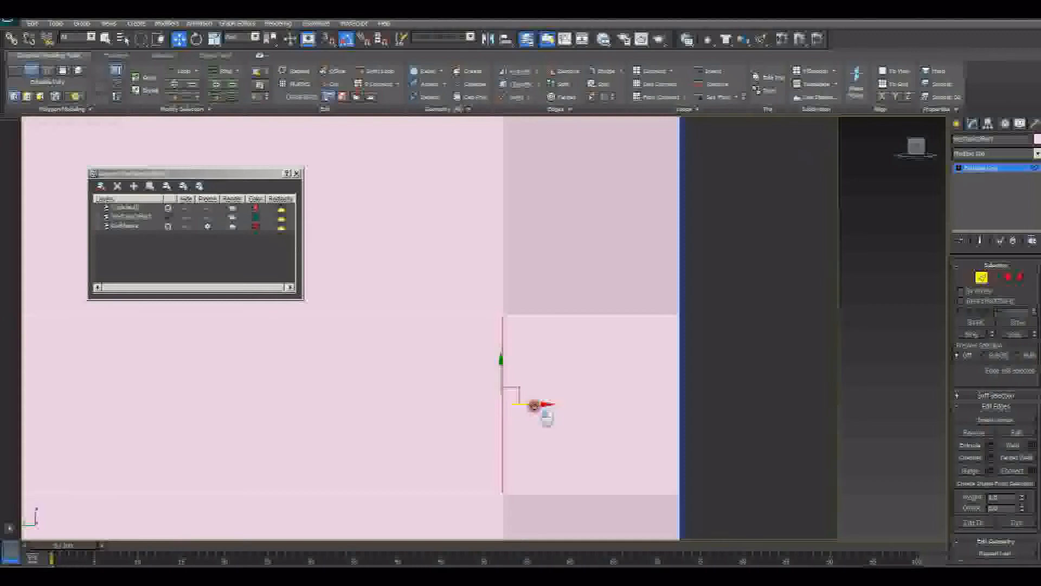
# Move the other vertical edge on the groove's inner wall to line up with the leg's inner face in the Left view, then return to Perspective
pyautogui.scroll(-7, 401, 376)
pyautogui.moveTo(409, 370); pyautogui.dragTo(843, 360, button='middle')
pyautogui.moveTo(347, 387); pyautogui.dragTo(528, 407, button='middle')
pyautogui.moveTo(483, 367); pyautogui.dragTo(553, 382, button='middle')
pyautogui.click(484, 360)
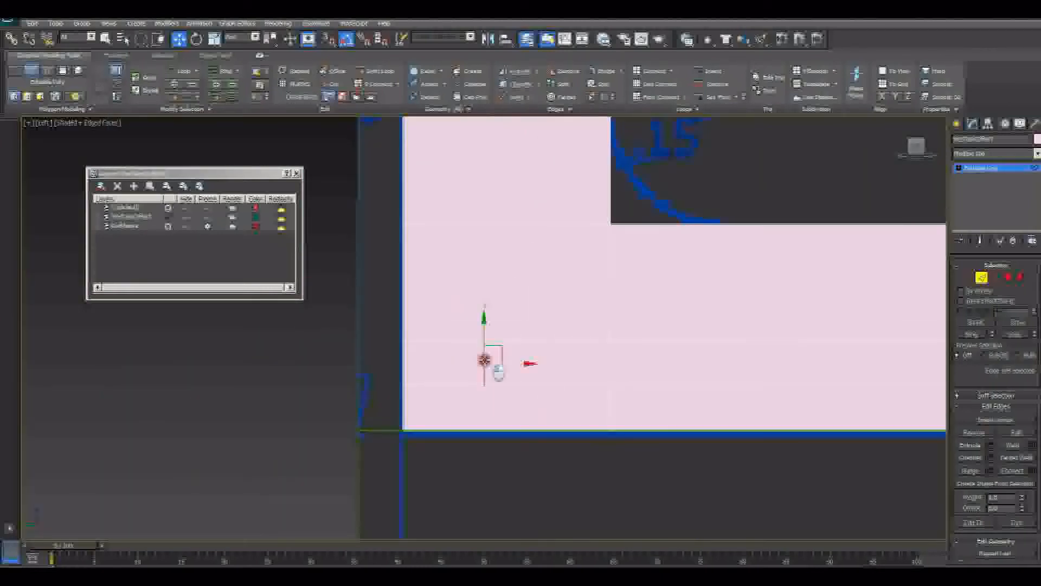
pyautogui.moveTo(484, 360); pyautogui.dragTo(639, 362)
pyautogui.moveTo(721, 353); pyautogui.dragTo(492, 347, button='middle')
pyautogui.scroll(-2, 491, 347)
pyautogui.moveTo(630, 351); pyautogui.dragTo(420, 326, button='middle')
pyautogui.scroll(4, 590, 288)
pyautogui.moveTo(473, 263); pyautogui.dragTo(543, 304, button='middle')
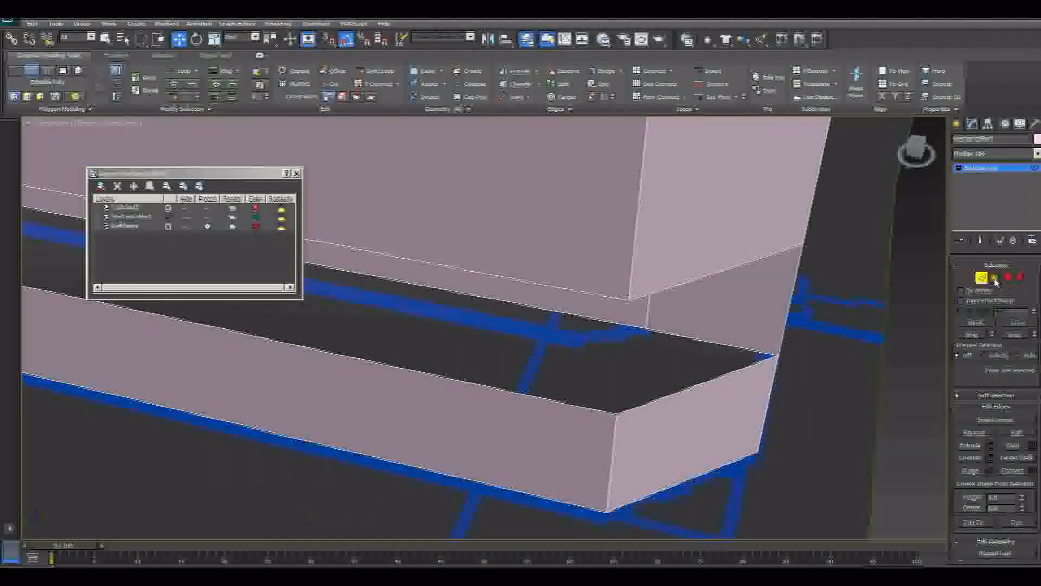
# Bridge the long outer and inner edges of the groove's floor along the foot's front section
pyautogui.click(568, 403)
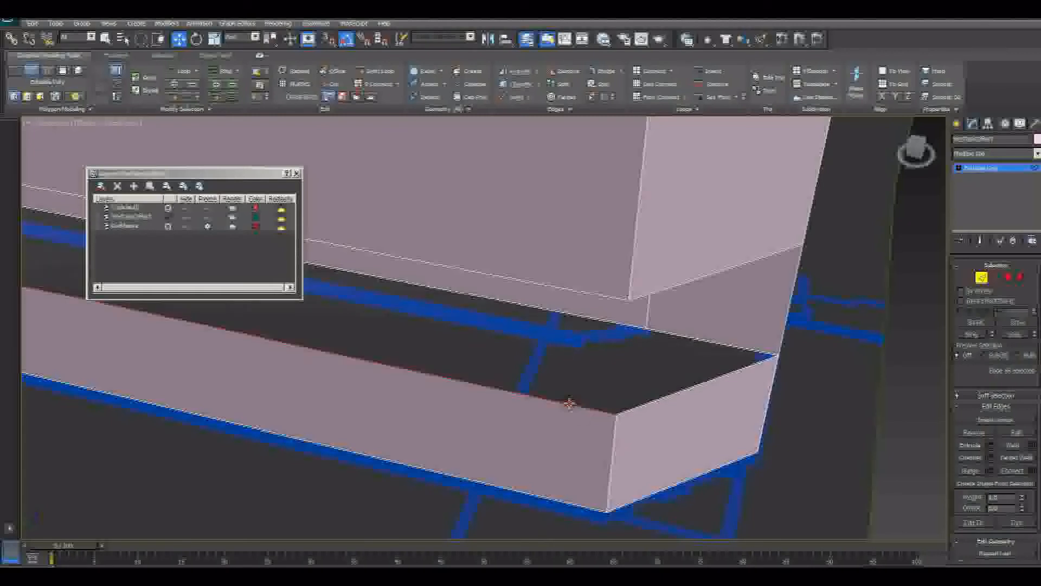
pyautogui.moveTo(426, 329); pyautogui.dragTo(642, 314, button='middle')
pyautogui.keyDown('ctrl'); pyautogui.click(660, 281); pyautogui.keyUp('ctrl')
pyautogui.scroll(-3, 536, 325)
pyautogui.moveTo(536, 325); pyautogui.dragTo(915, 428, button='middle')
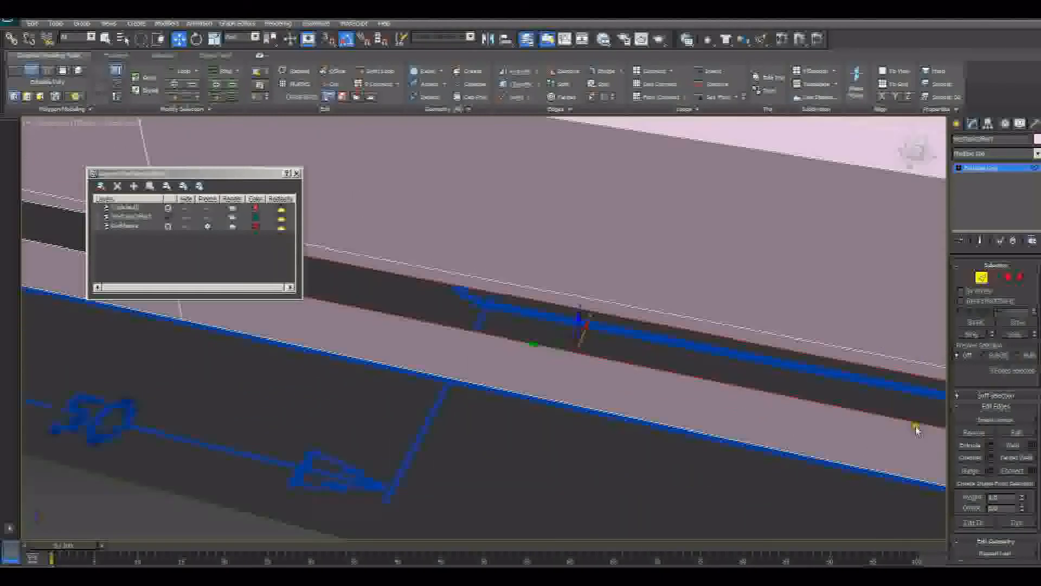
pyautogui.moveTo(414, 413); pyautogui.dragTo(835, 472, button='middle')
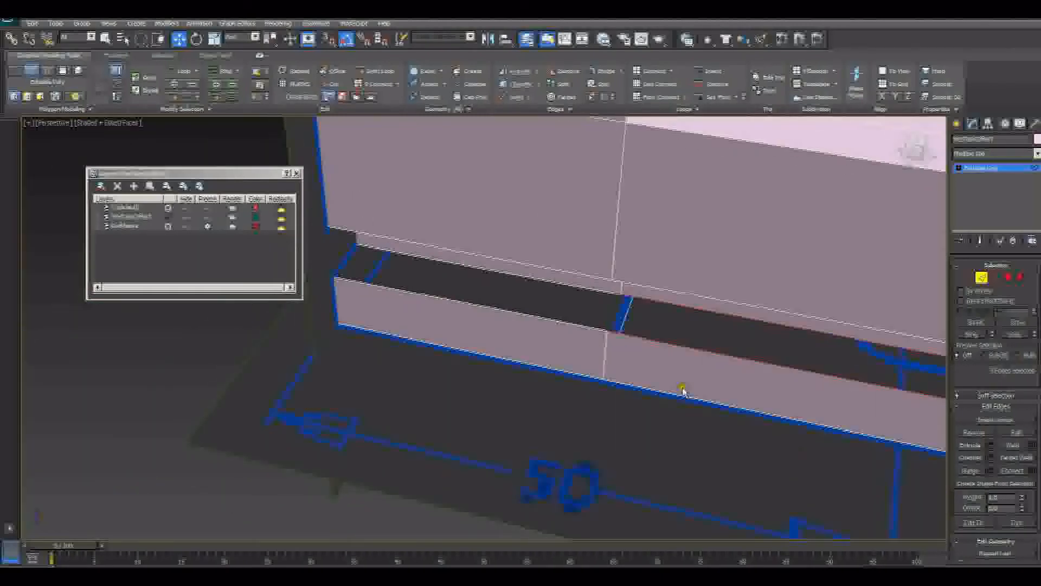
pyautogui.click(991, 471)
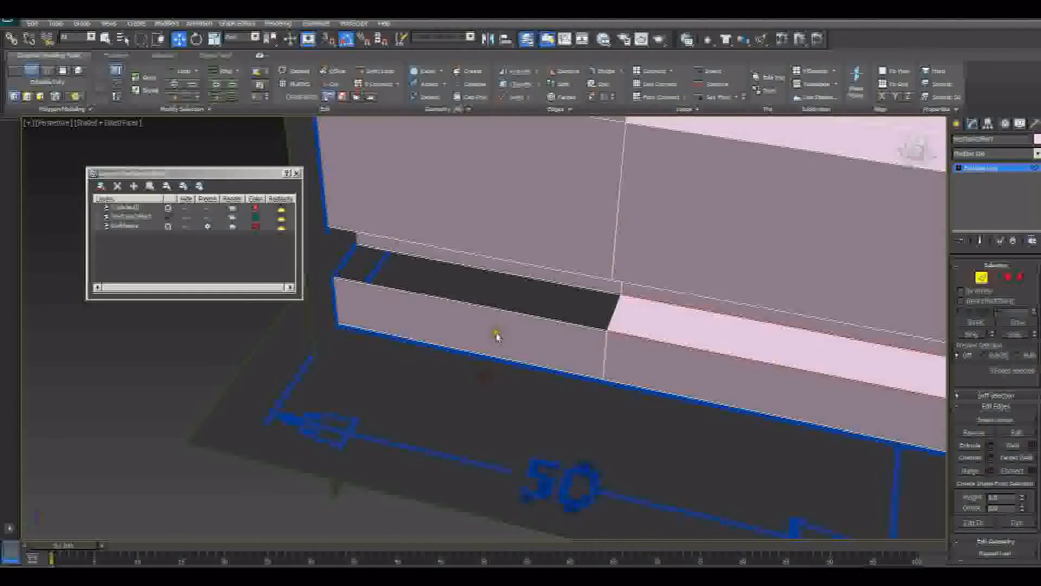
# Bridge the two edges of the groove's floor gap in the rear section below the leg
pyautogui.click(495, 312)
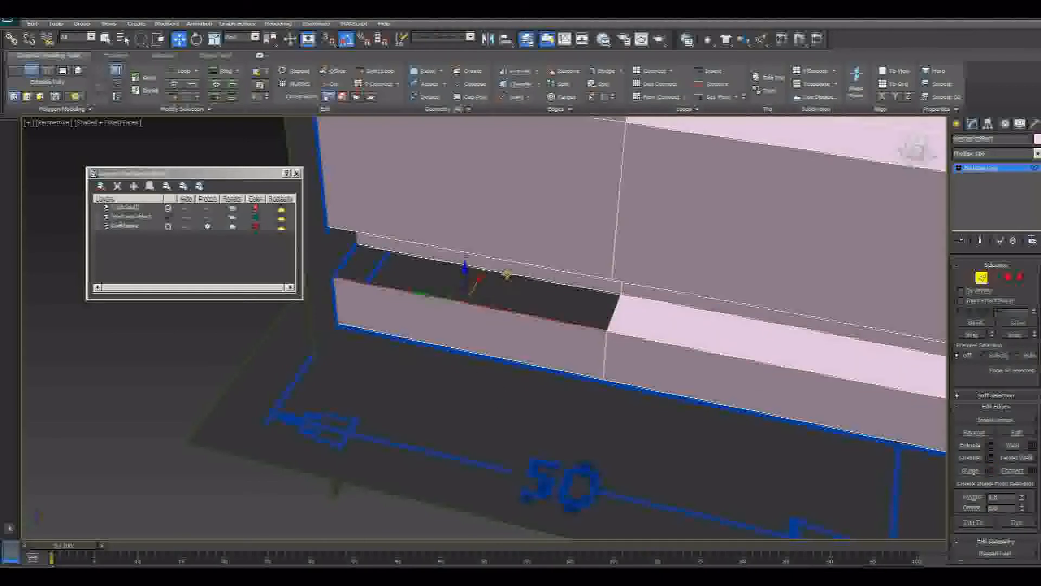
pyautogui.keyDown('ctrl'); pyautogui.click(506, 275); pyautogui.keyUp('ctrl')
pyautogui.click(976, 470)
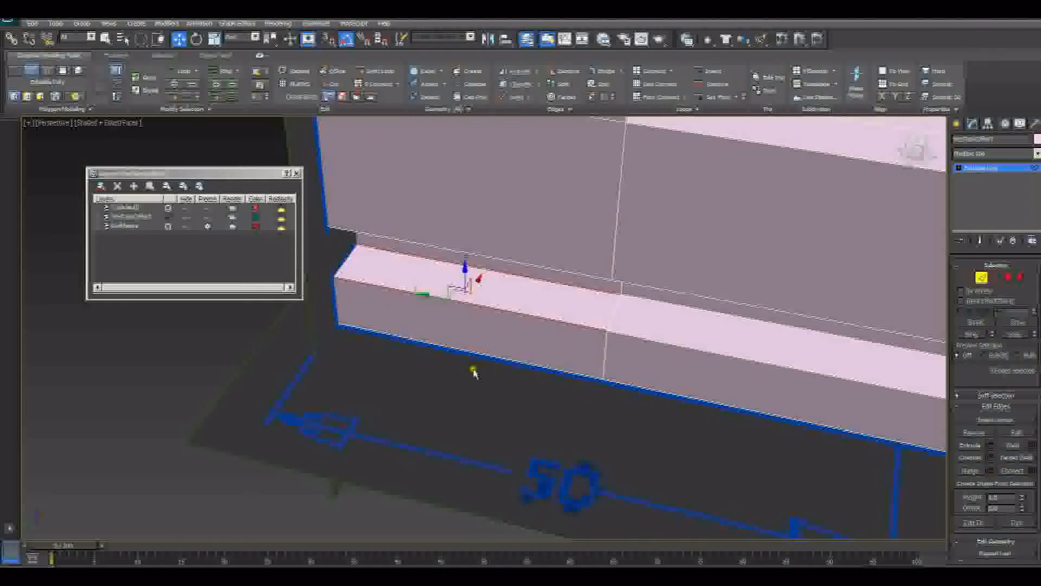
# Bridge the upper pairs of groove edges to close the underside gap above the groove in both sections
pyautogui.keyDown('alt'); pyautogui.moveTo(502, 397); pyautogui.dragTo(494, 216, button='middle'); pyautogui.keyUp('alt')
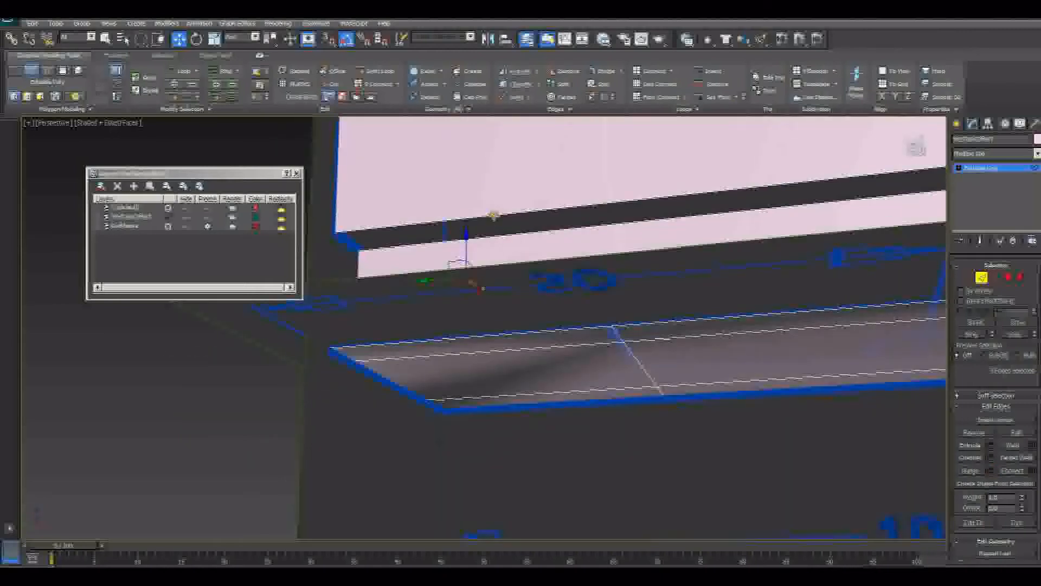
pyautogui.press('q')
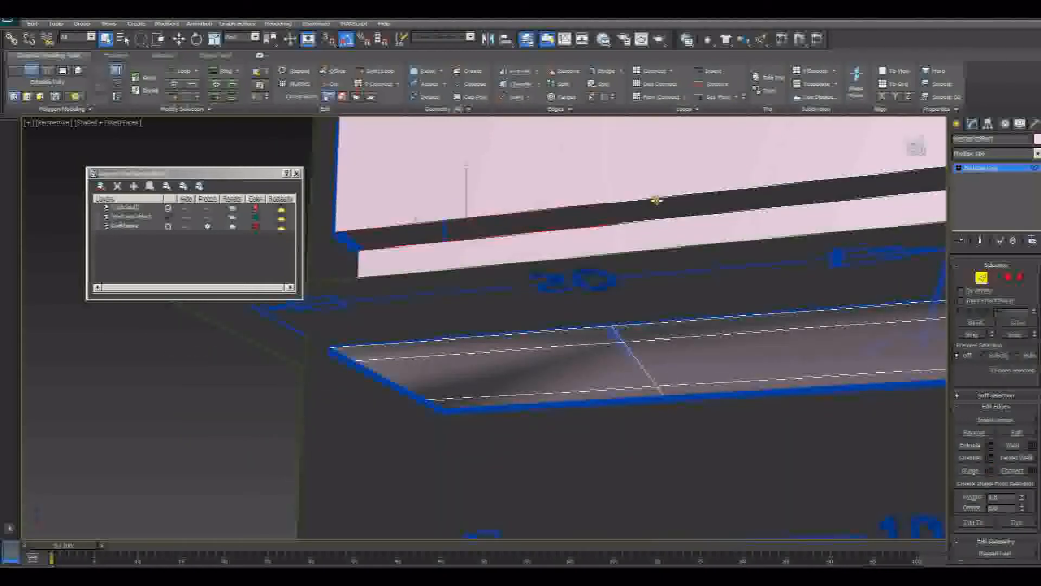
pyautogui.click(986, 472)
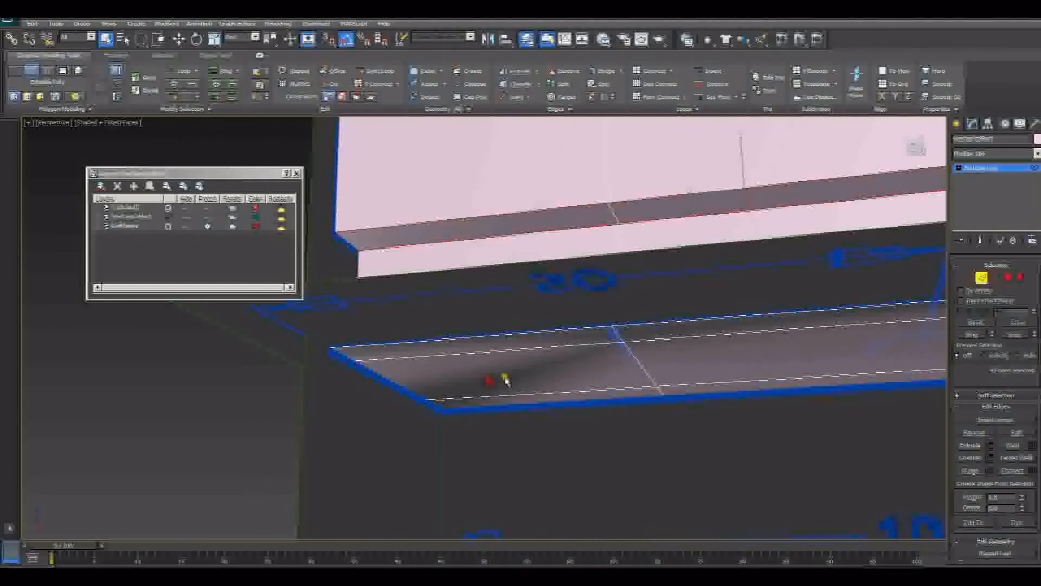
# Switch to border editing at the small opening by the groove's chamfered end
pyautogui.moveTo(732, 276)
pyautogui.mouseDown(button='middle')
pyautogui.moveTo(604, 311)
pyautogui.moveTo(337, 345)
pyautogui.mouseUp(button='middle')
pyautogui.scroll(-8, 853, 300)
pyautogui.press('3')
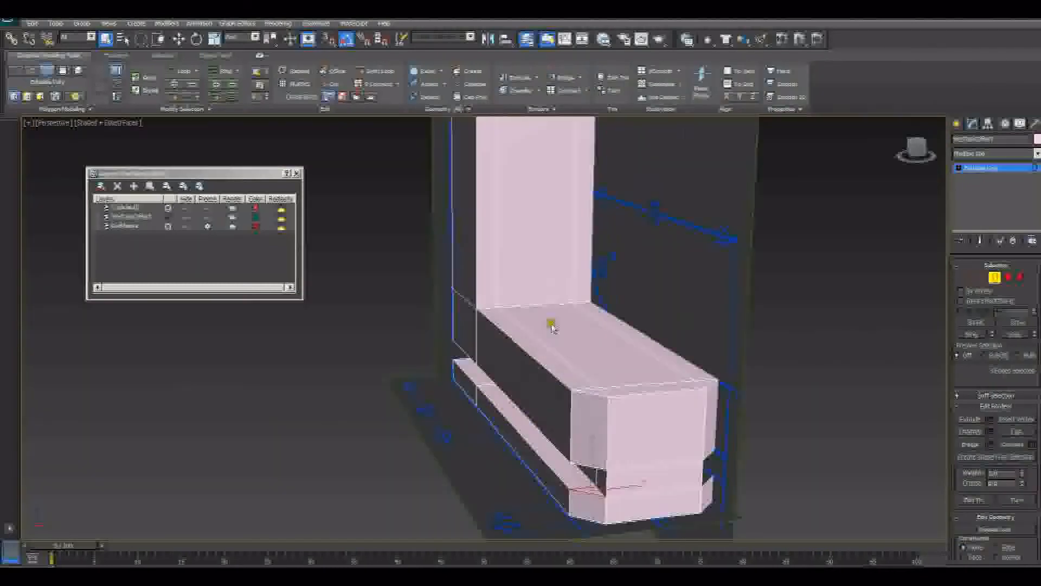
# Chamfer the inside corner edges between leg and foot with four segments, matching the drawing's 15 radius arc in the Left view
pyautogui.keyDown('alt'); pyautogui.moveTo(552, 328); pyautogui.dragTo(525, 295, button='middle'); pyautogui.keyUp('alt')
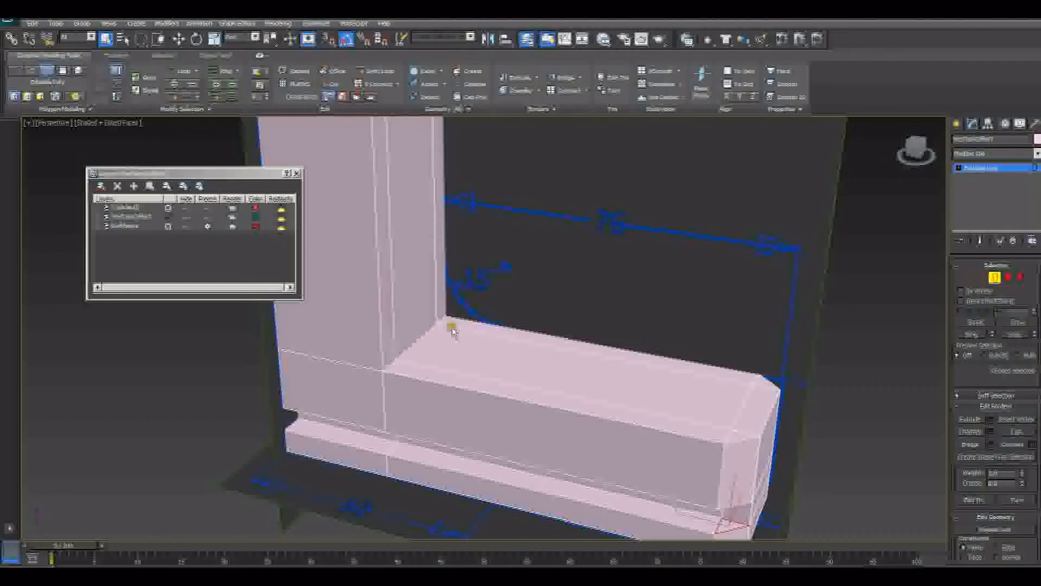
pyautogui.moveTo(451, 326); pyautogui.dragTo(585, 307, button='middle')
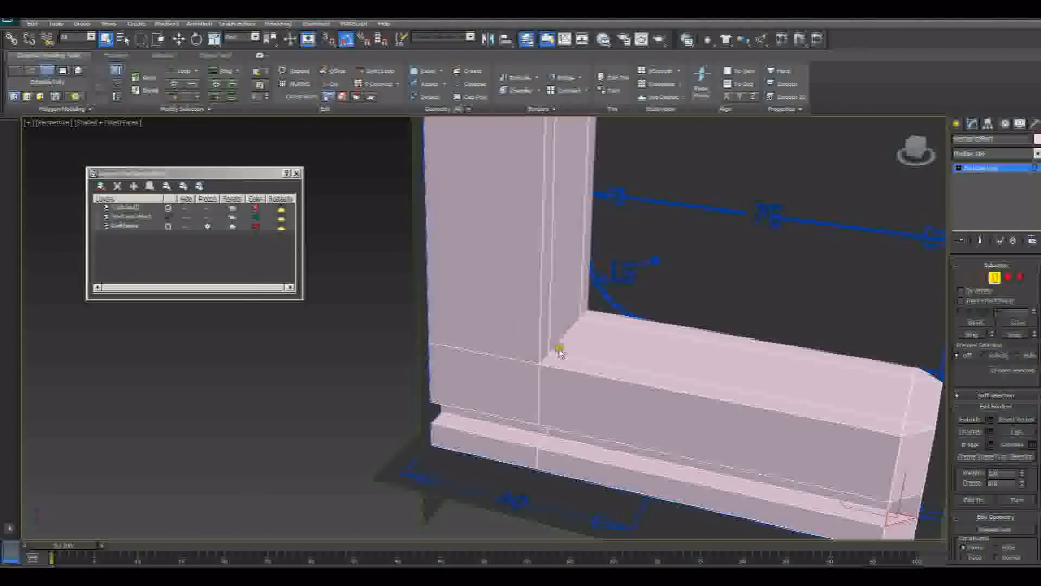
pyautogui.scroll(3, 626, 374)
pyautogui.moveTo(585, 387); pyautogui.dragTo(570, 364, button='middle')
pyautogui.moveTo(662, 317); pyautogui.dragTo(488, 403, button='middle')
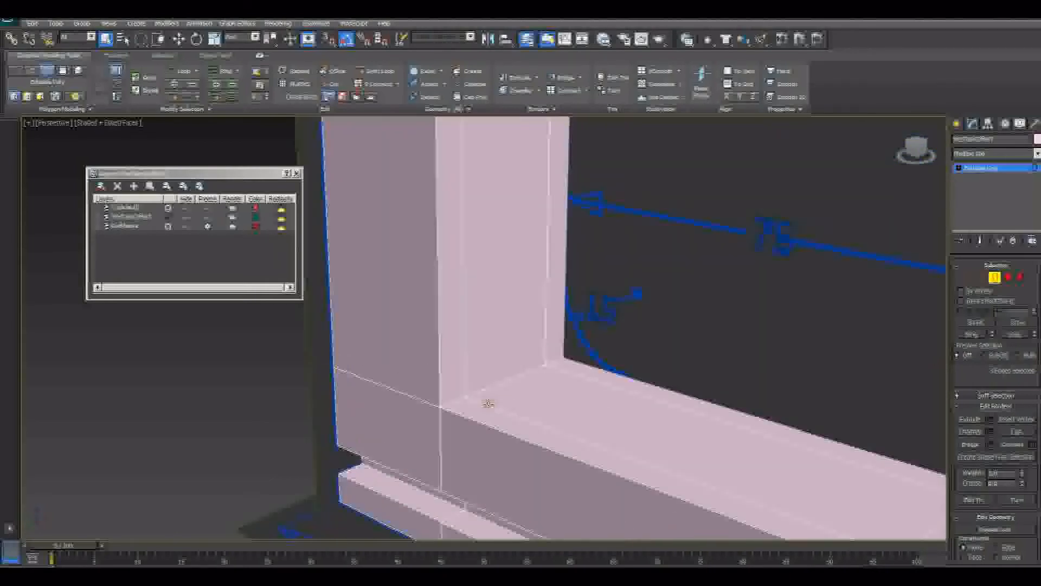
pyautogui.click(981, 277)
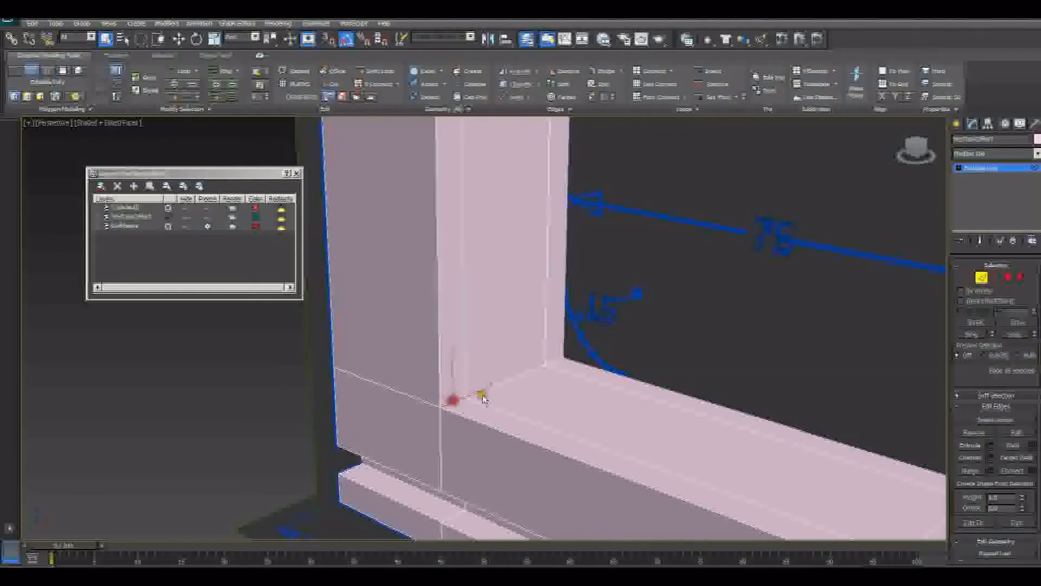
pyautogui.click(496, 384)
pyautogui.moveTo(548, 372); pyautogui.dragTo(725, 451, button='middle')
pyautogui.press('l')
pyautogui.scroll(4, 725, 452)
pyautogui.moveTo(631, 425); pyautogui.dragTo(609, 365, button='middle')
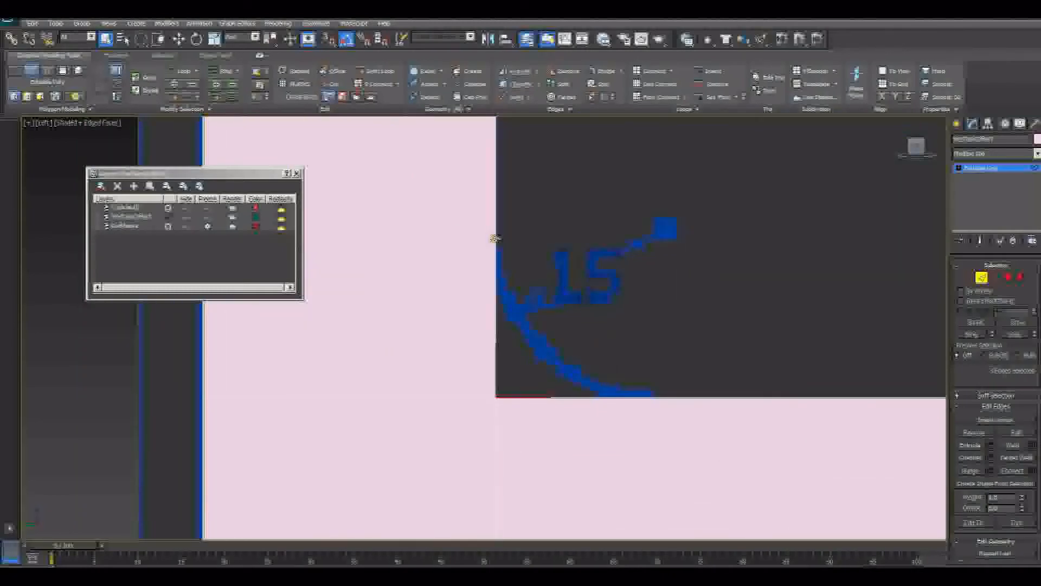
pyautogui.click(992, 457)
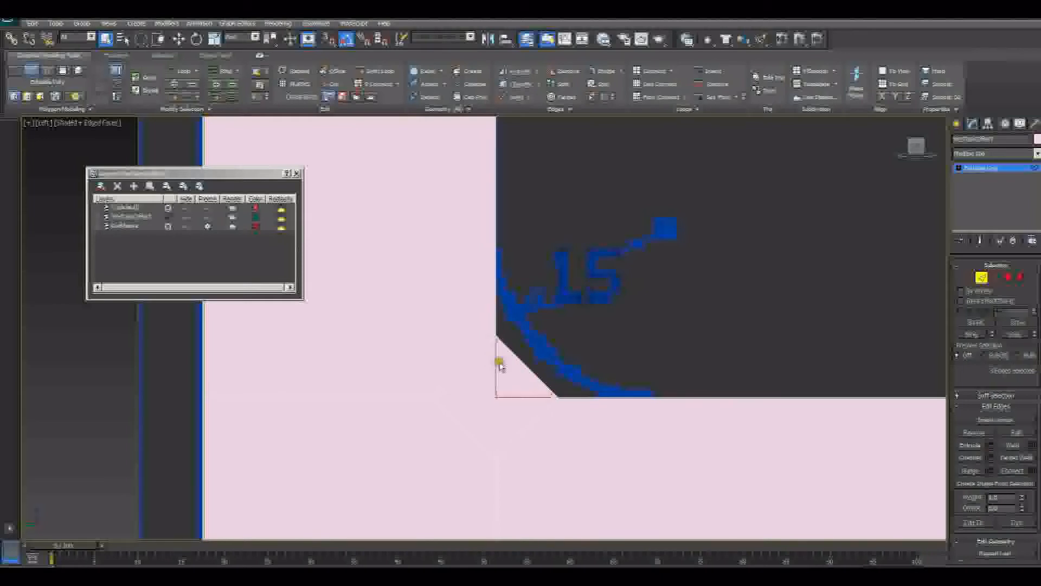
pyautogui.moveTo(494, 336); pyautogui.dragTo(575, 349)
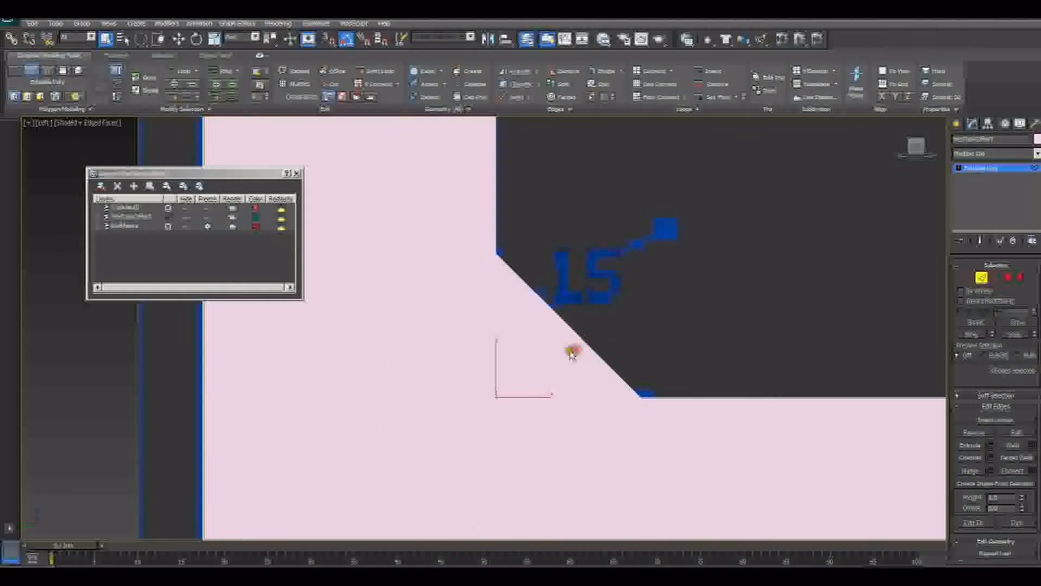
pyautogui.click(494, 352)
pyautogui.click(494, 351)
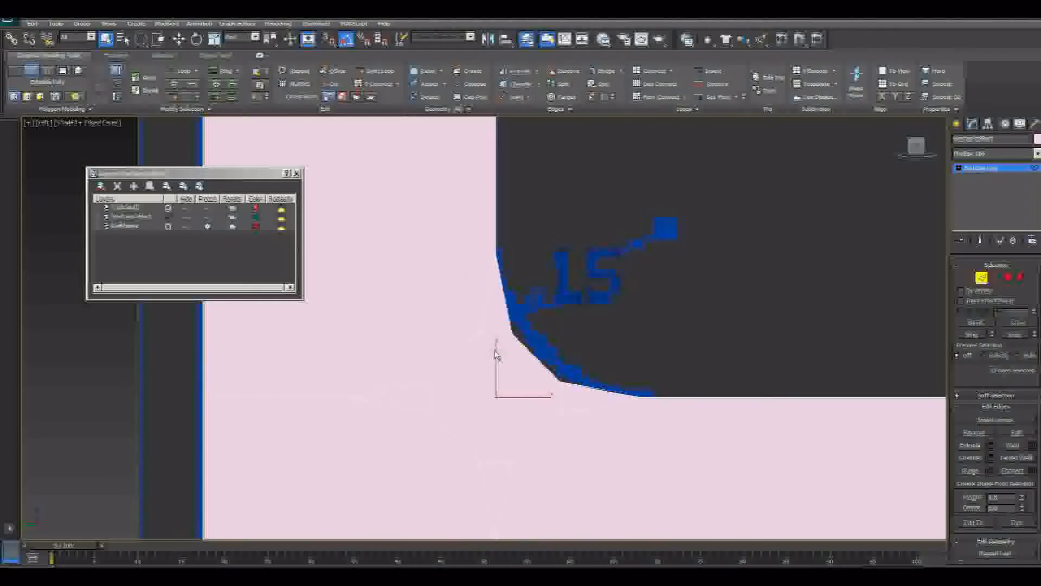
pyautogui.click(495, 351)
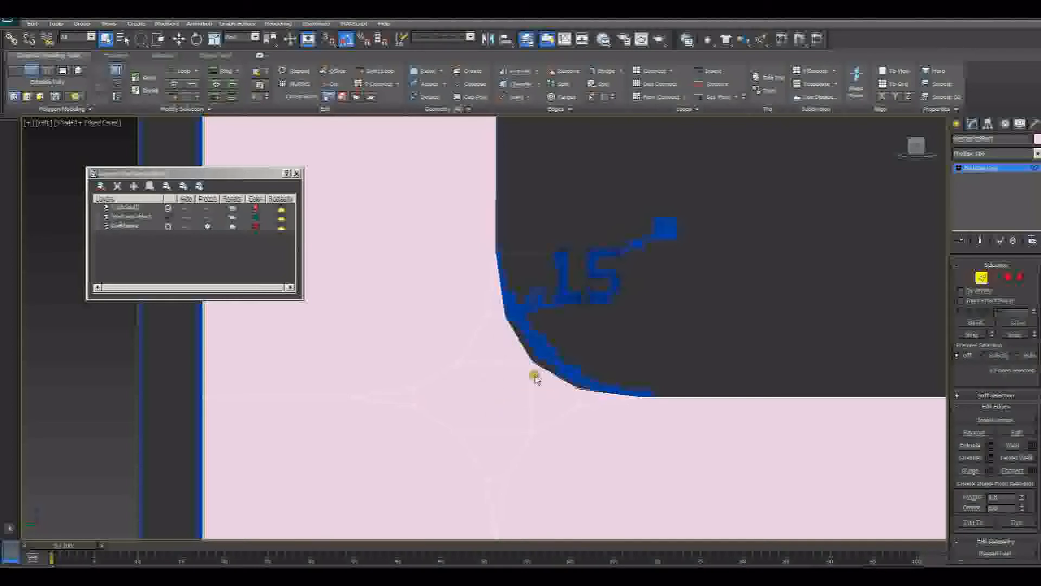
# Check the foot slot's position and radius on the 02-InTheMachine drawing in the browser, positioning its window beside the model
pyautogui.moveTo(474, 251); pyautogui.dragTo(735, 327, button='middle')
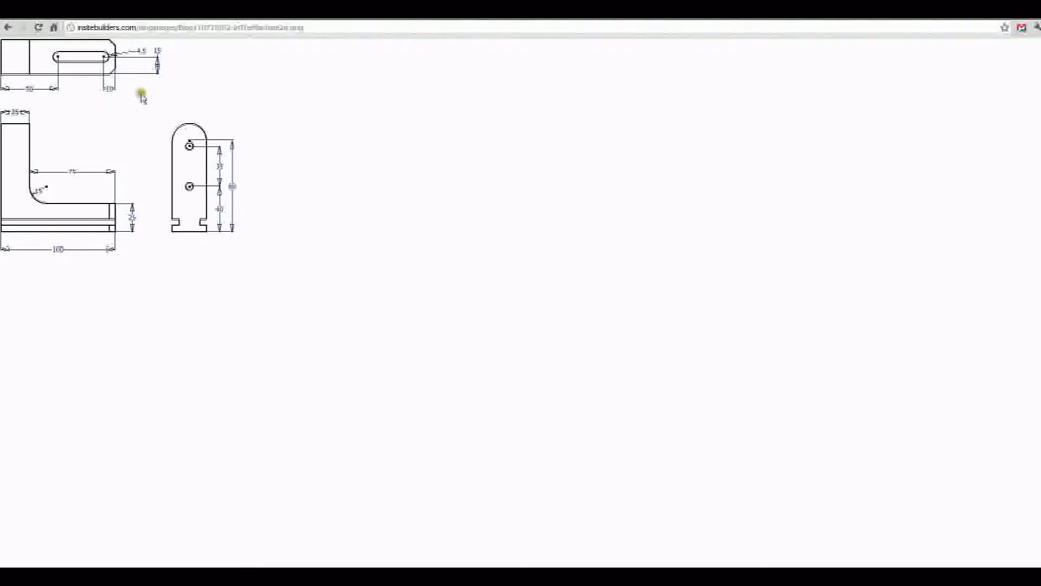
pyautogui.moveTo(548, 20); pyautogui.dragTo(722, 268)
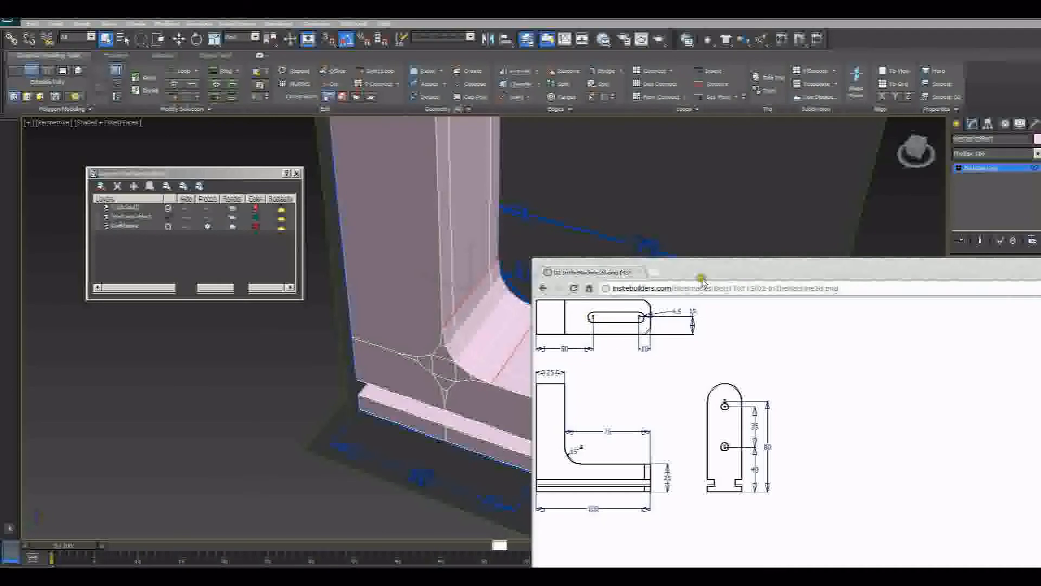
pyautogui.moveTo(703, 276); pyautogui.dragTo(931, 279)
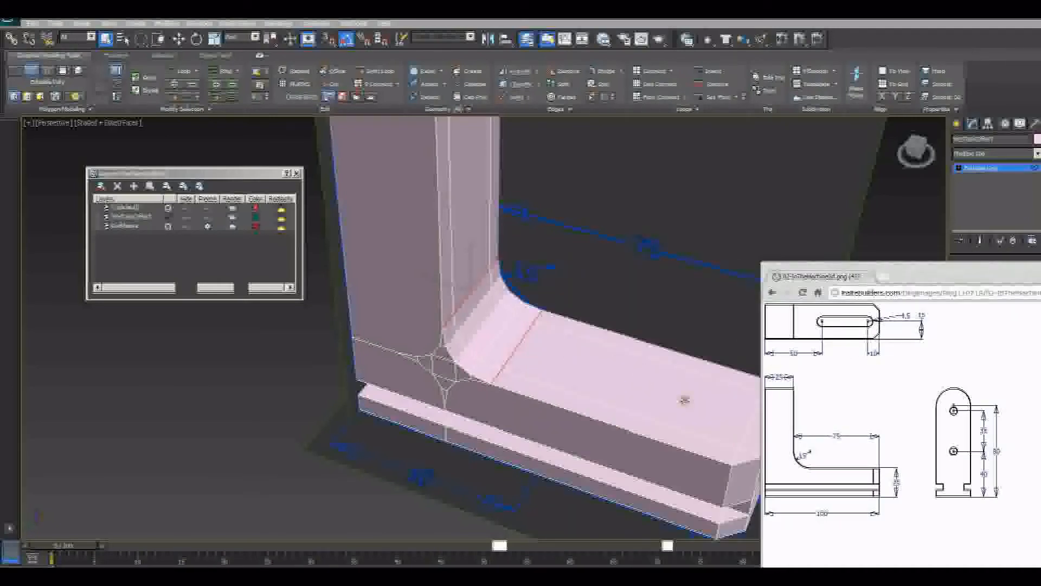
pyautogui.click(654, 384)
pyautogui.moveTo(943, 279)
pyautogui.mouseDown()
pyautogui.moveTo(886, 276)
pyautogui.moveTo(744, 233)
pyautogui.mouseUp()
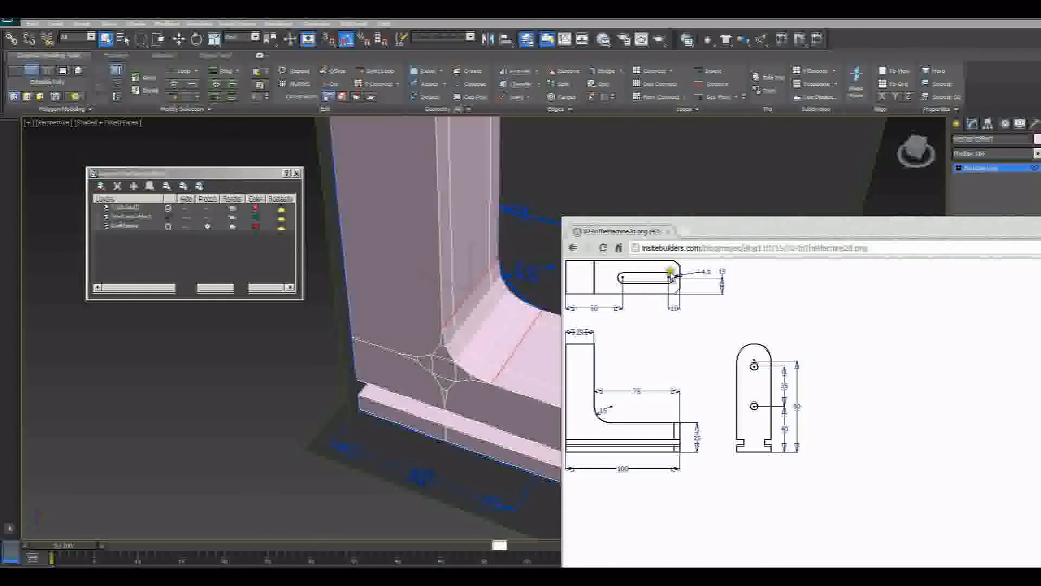
pyautogui.moveTo(790, 230); pyautogui.dragTo(1040, 217)
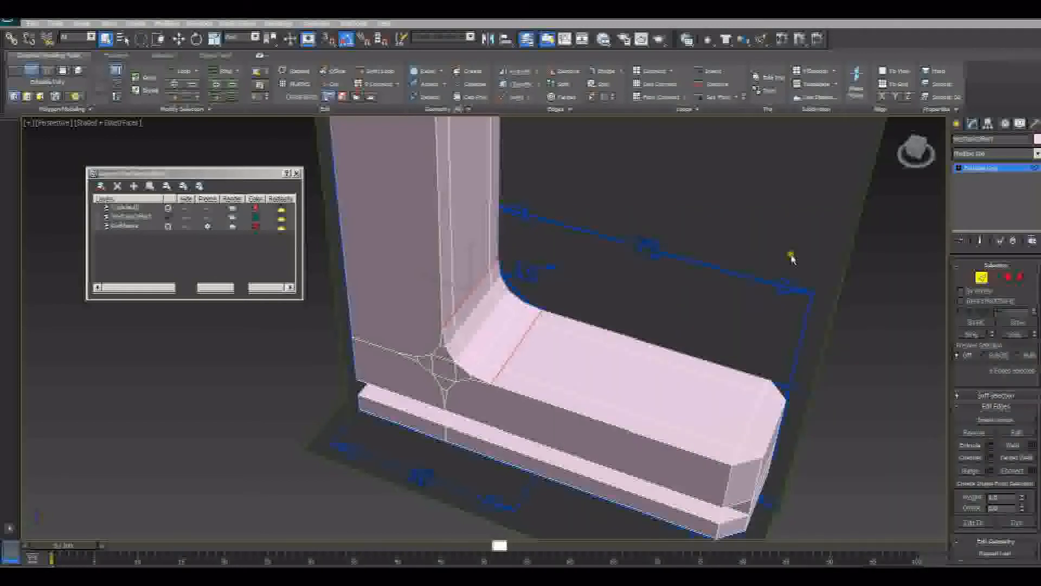
# Create a circle spline on the ground beside the bracket and set its radius to match the drawing's 4.5 slot radius
pyautogui.keyDown('alt'); pyautogui.moveTo(791, 259); pyautogui.dragTo(623, 291, button='middle'); pyautogui.keyUp('alt')
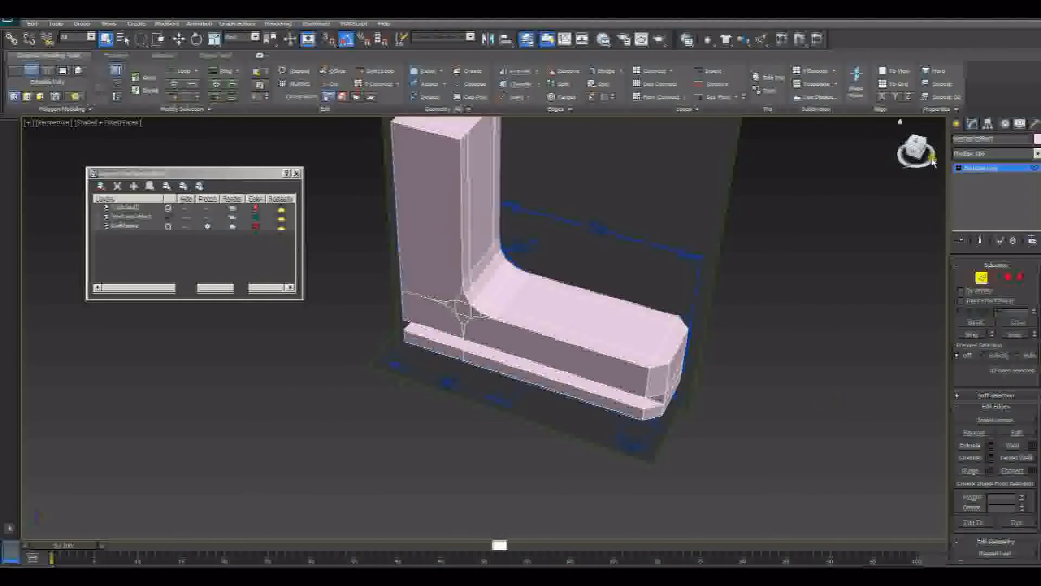
pyautogui.click(958, 124)
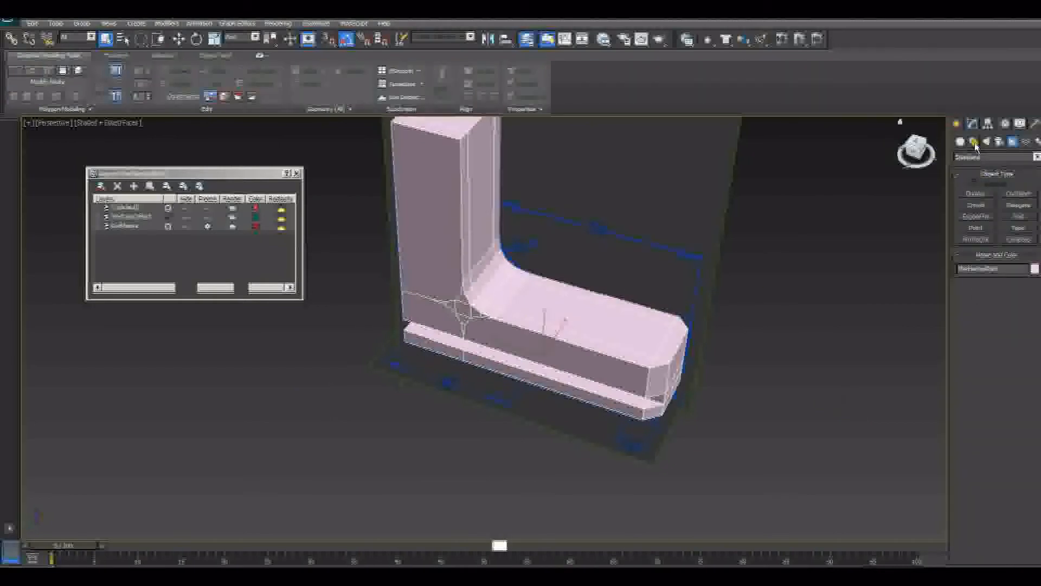
pyautogui.click(974, 143)
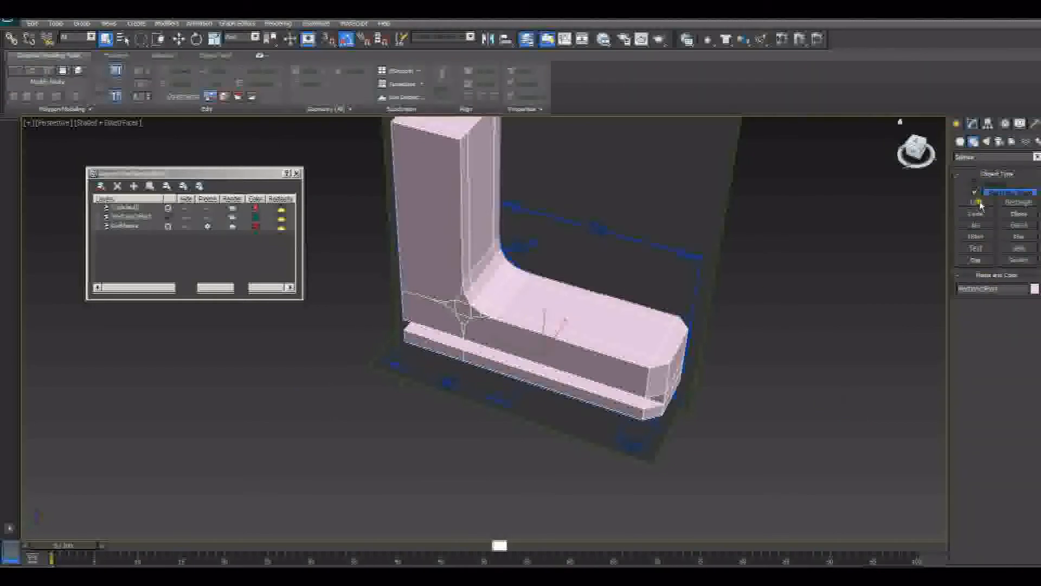
pyautogui.click(975, 213)
pyautogui.moveTo(513, 487)
pyautogui.mouseDown()
pyautogui.moveTo(526, 500)
pyautogui.moveTo(523, 477)
pyautogui.mouseUp()
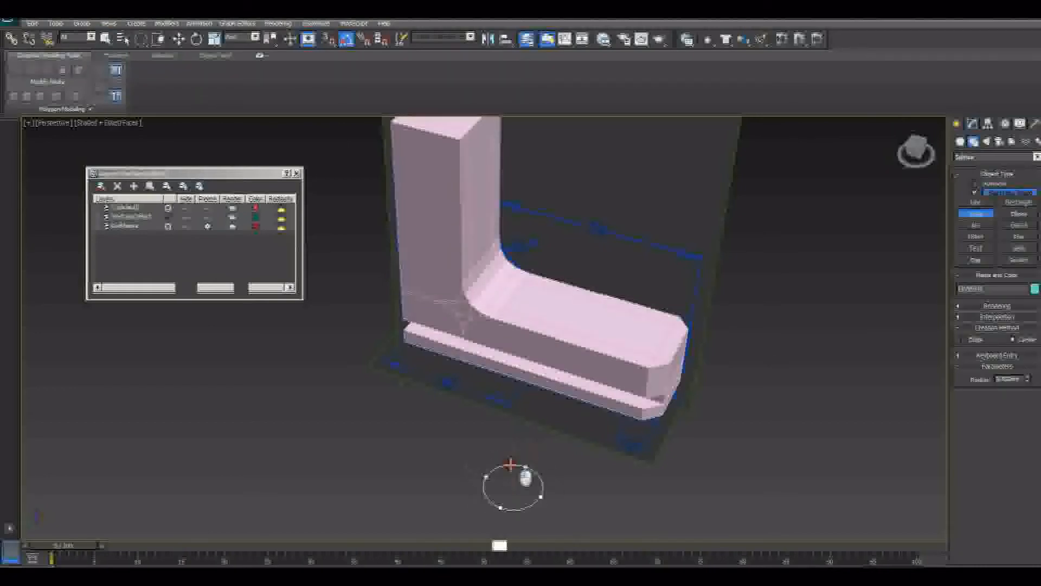
pyautogui.click(971, 124)
pyautogui.moveTo(1015, 299); pyautogui.dragTo(924, 306)
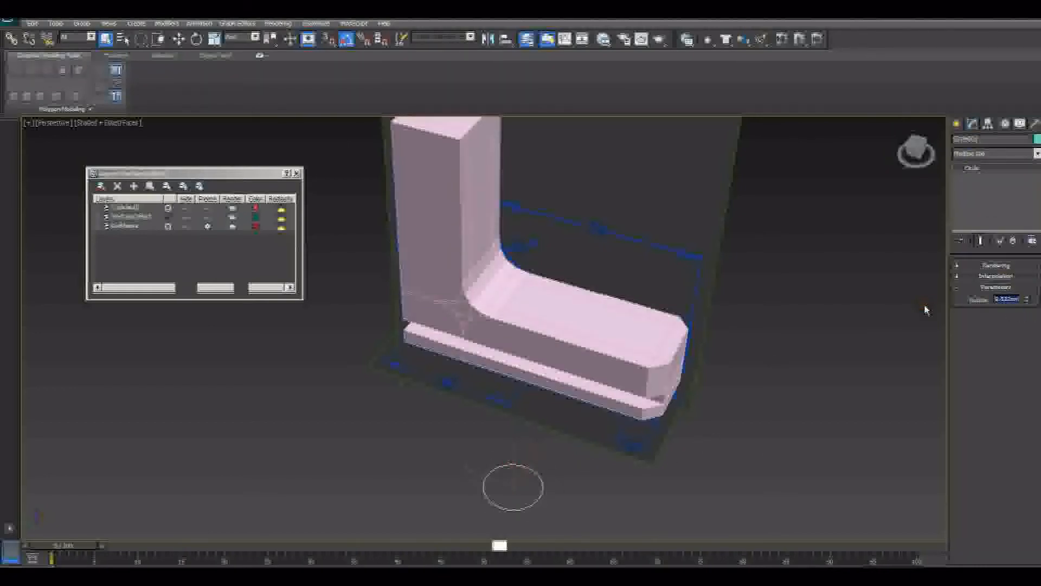
pyautogui.press('Return')
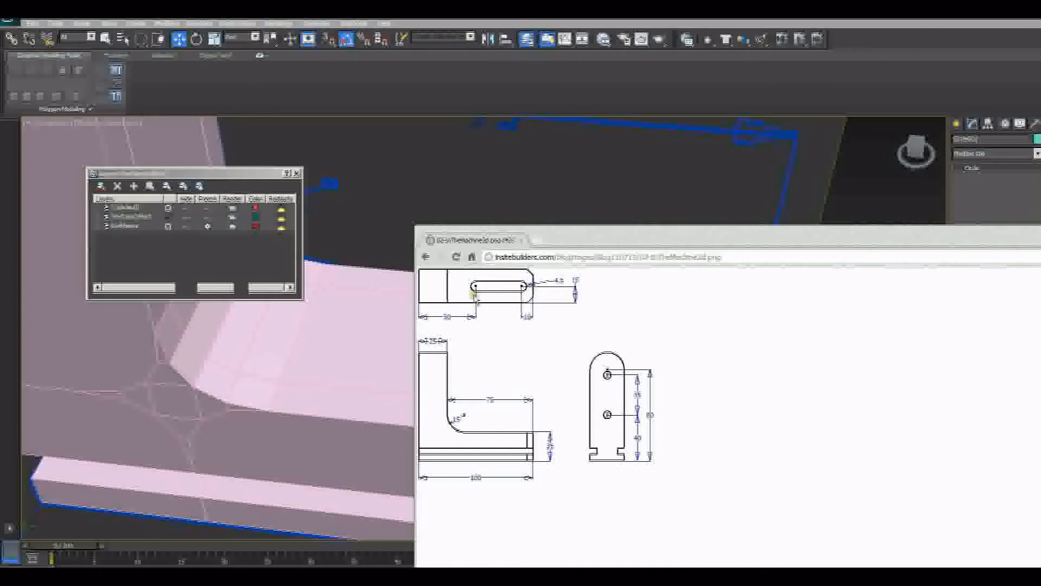
# Move the drawing window aside and place the circle just beyond the foot's chamfered end
pyautogui.moveTo(761, 241); pyautogui.dragTo(1040, 227)
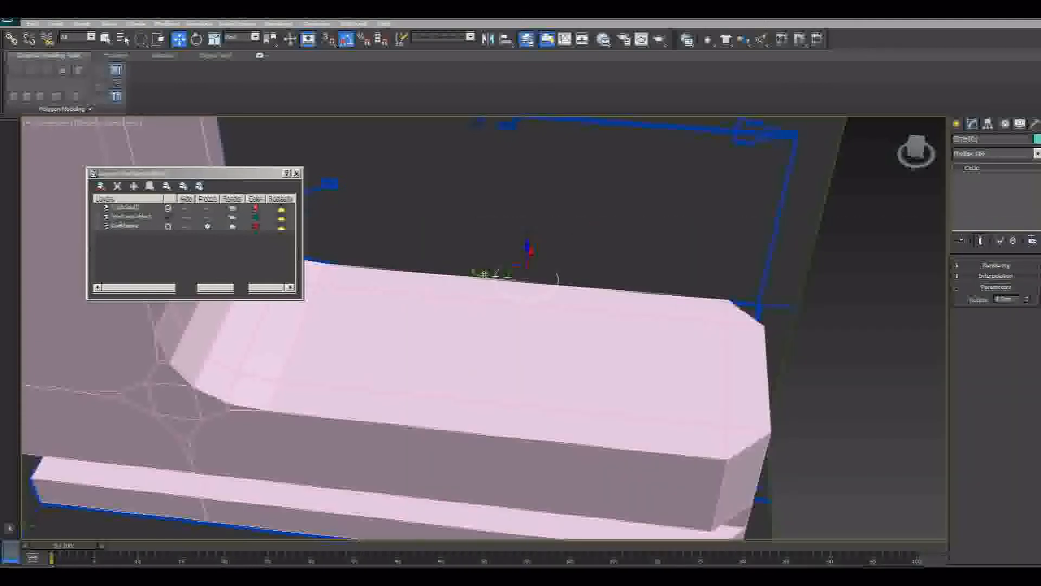
pyautogui.moveTo(486, 275); pyautogui.dragTo(861, 336)
pyautogui.moveTo(683, 349); pyautogui.dragTo(633, 401, button='middle')
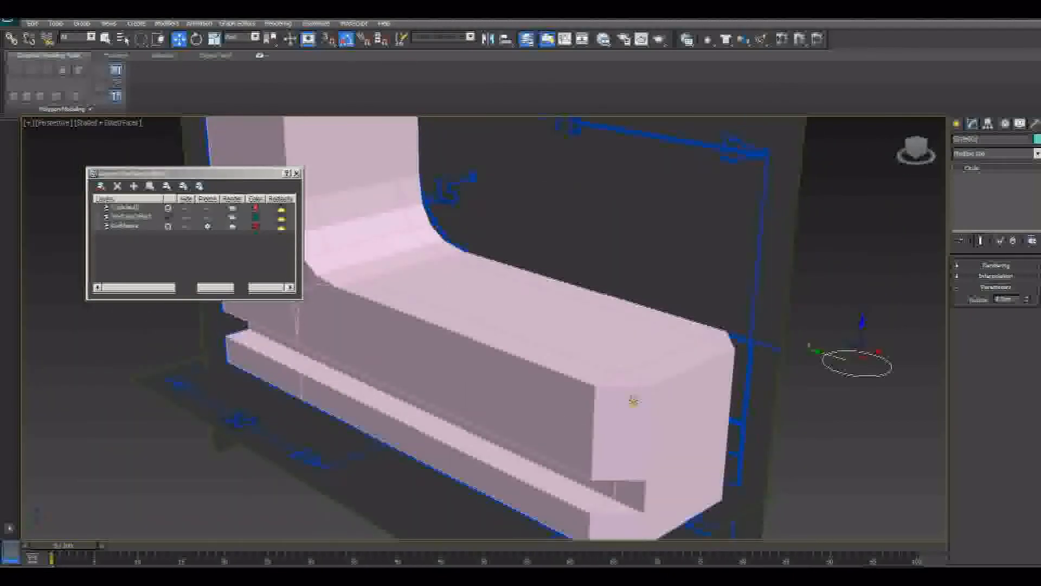
# Connect the bracket's crosswise edge ring with one new edge loop running along the centre of the foot and leg
pyautogui.click(685, 372)
pyautogui.click(979, 278)
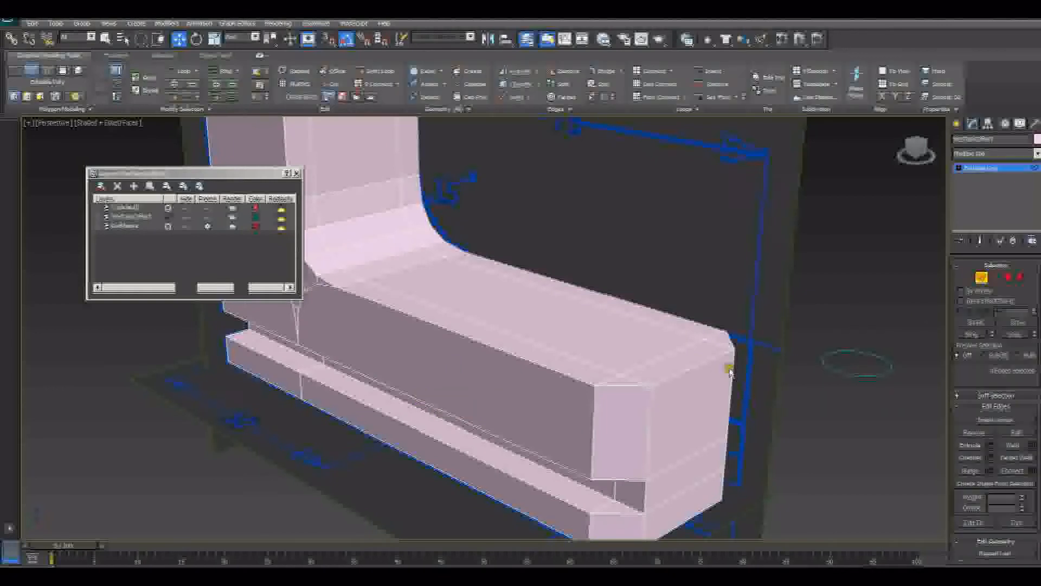
pyautogui.click(701, 359)
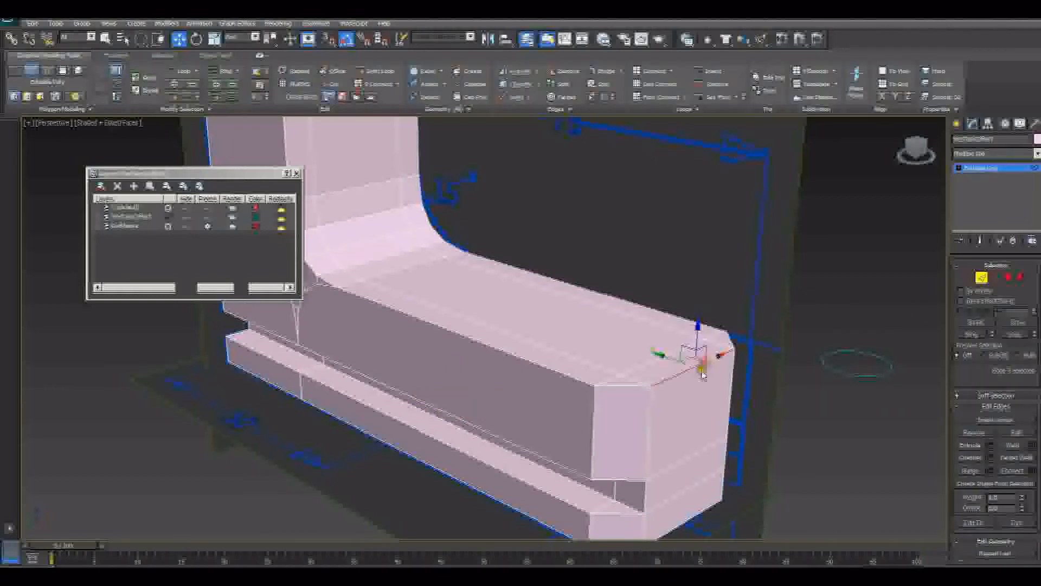
pyautogui.click(977, 336)
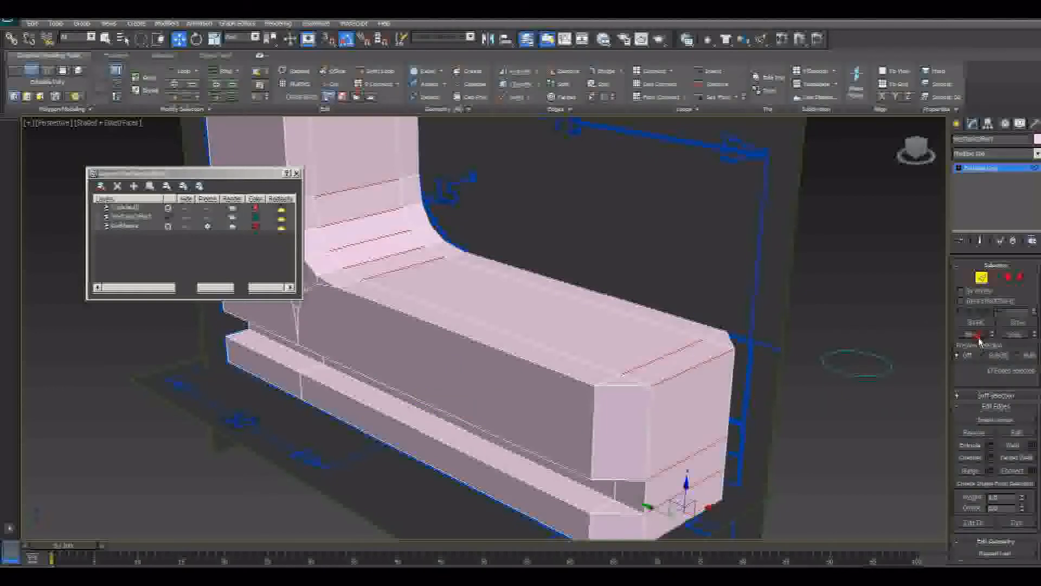
pyautogui.click(1032, 471)
pyautogui.click(476, 348)
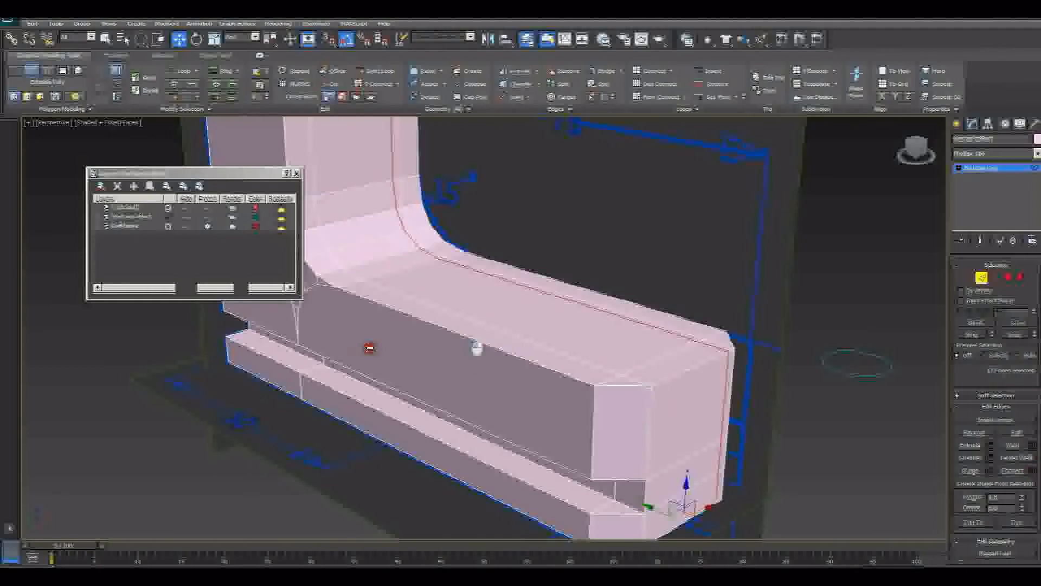
pyautogui.click(505, 388)
pyautogui.click(494, 379)
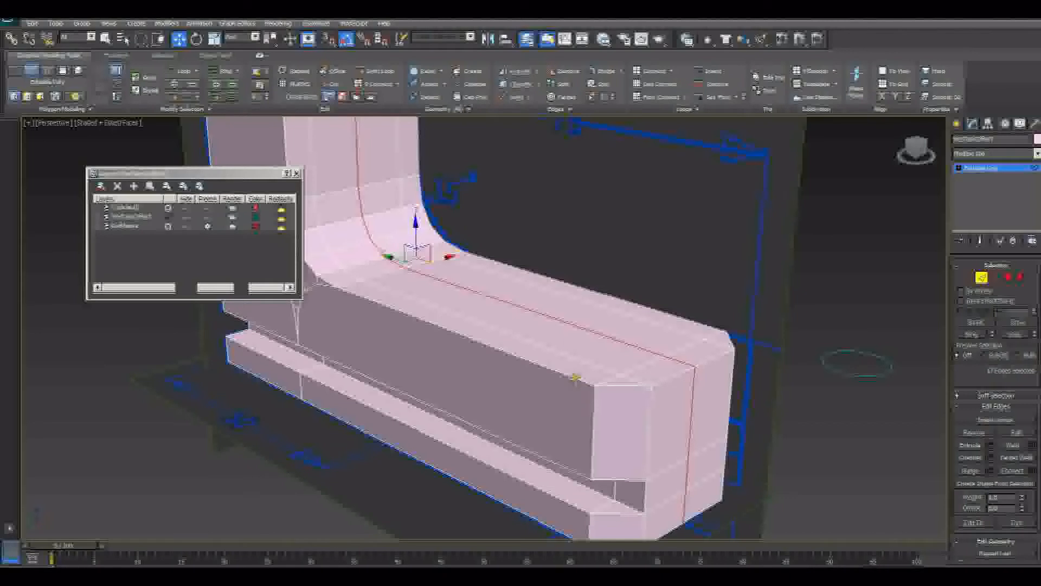
# Turn on 3D snapping, place a Tape helper from the foot end's centre edge along the foot's centreline and specify its length
pyautogui.moveTo(403, 321); pyautogui.dragTo(514, 353, button='middle')
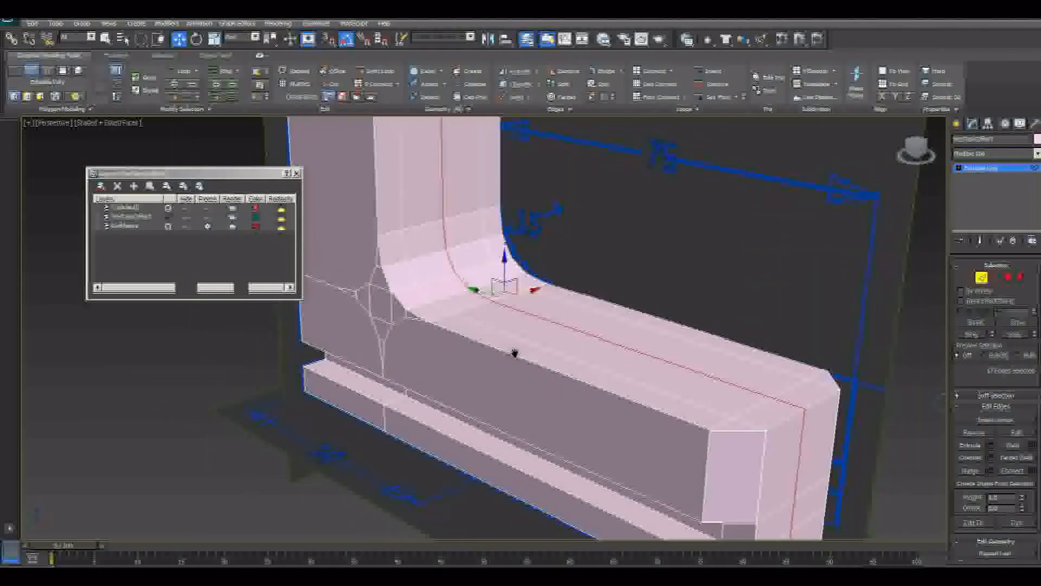
pyautogui.click(328, 38)
pyautogui.click(973, 242)
pyautogui.click(956, 123)
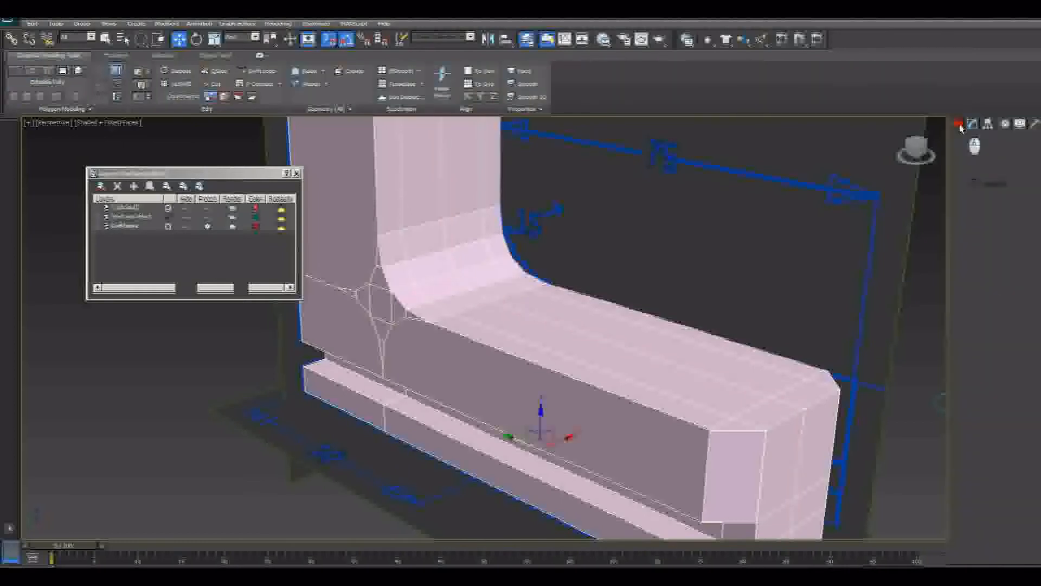
pyautogui.click(973, 141)
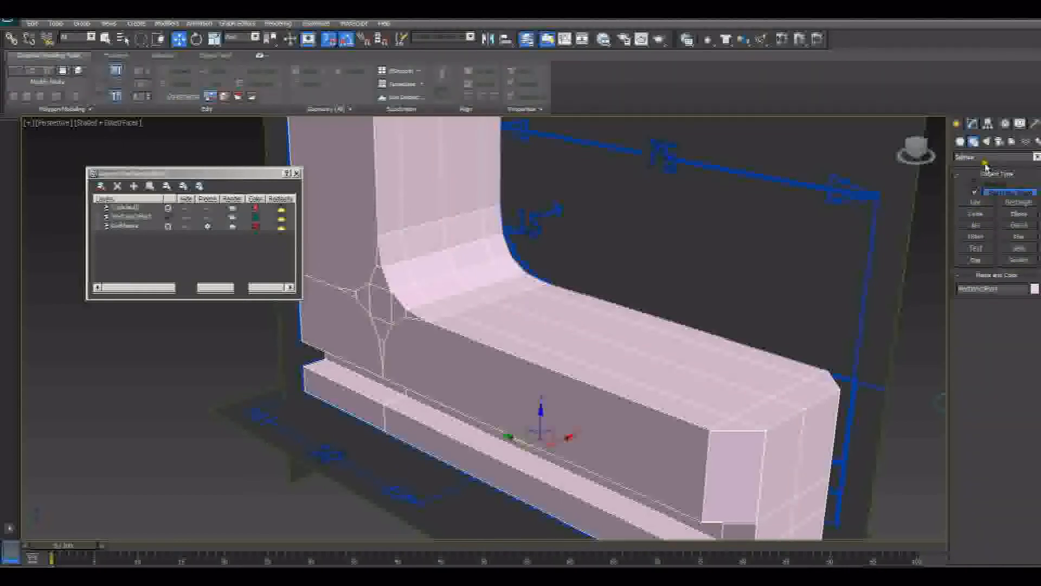
pyautogui.click(1012, 141)
pyautogui.click(1018, 227)
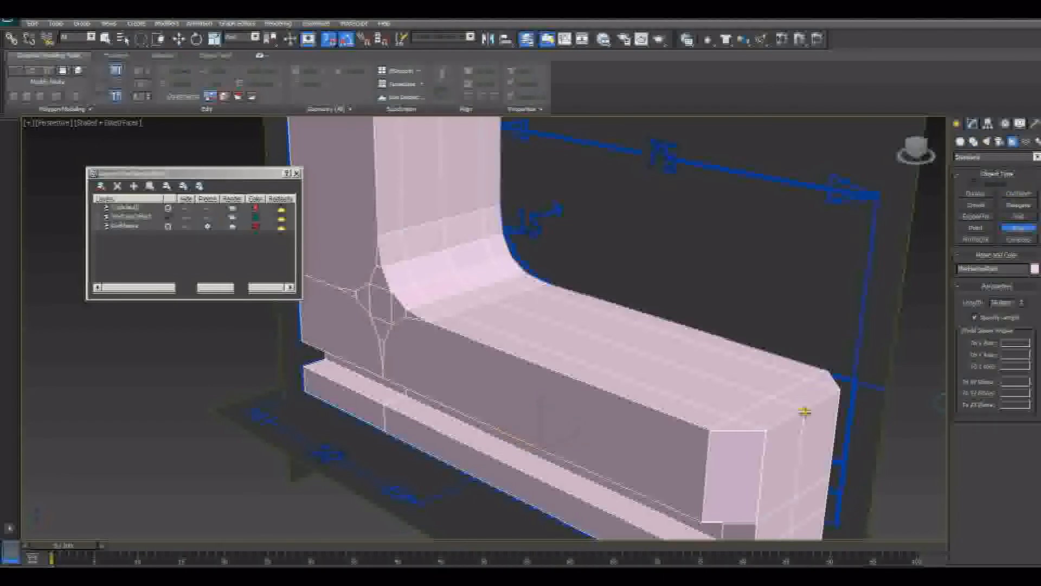
pyautogui.moveTo(803, 412); pyautogui.dragTo(488, 297)
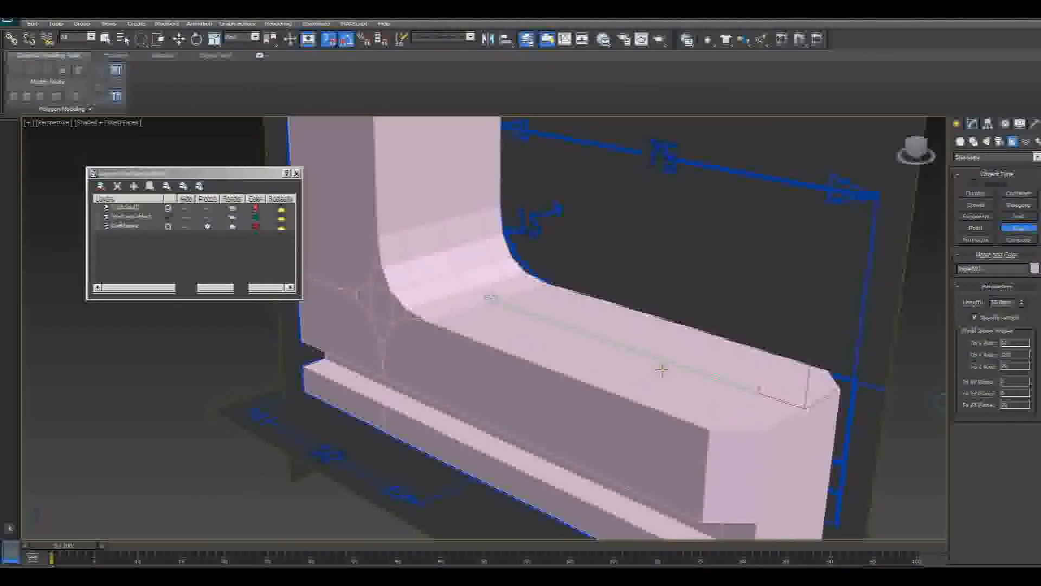
pyautogui.click(972, 123)
pyautogui.doubleClick(1000, 282)
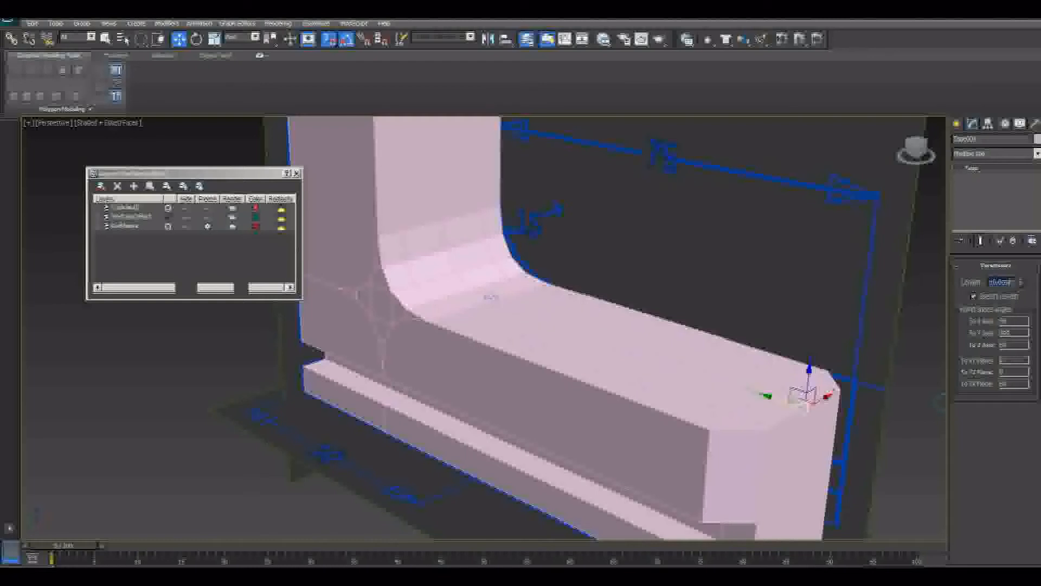
# Place a second Tape helper from the centre edge on the leg's back face towards the foot end and specify its length
pyautogui.keyDown('alt'); pyautogui.moveTo(683, 409); pyautogui.dragTo(873, 450, button='middle'); pyautogui.keyUp('alt')
pyautogui.keyDown('alt'); pyautogui.moveTo(674, 361); pyautogui.dragTo(486, 388, button='middle'); pyautogui.keyUp('alt')
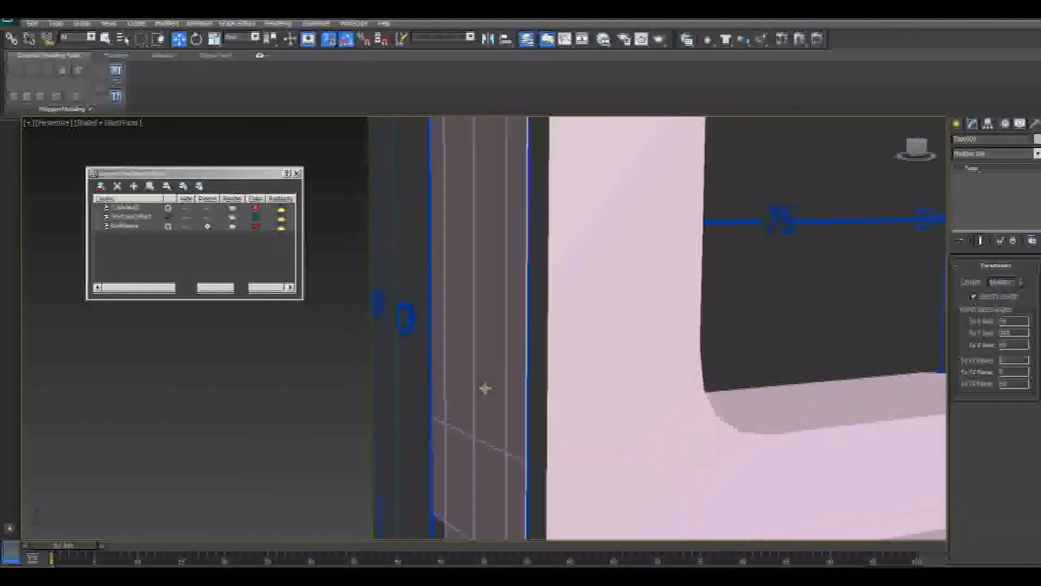
pyautogui.click(961, 126)
pyautogui.click(1018, 228)
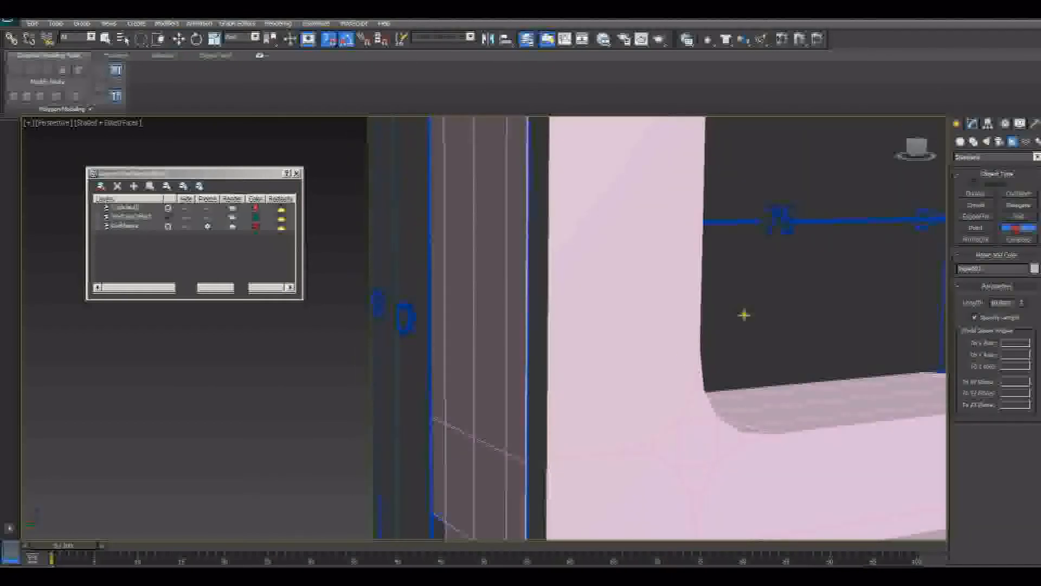
pyautogui.scroll(-3, 744, 311)
pyautogui.keyDown('alt'); pyautogui.moveTo(644, 390); pyautogui.dragTo(587, 415, button='middle'); pyautogui.keyUp('alt')
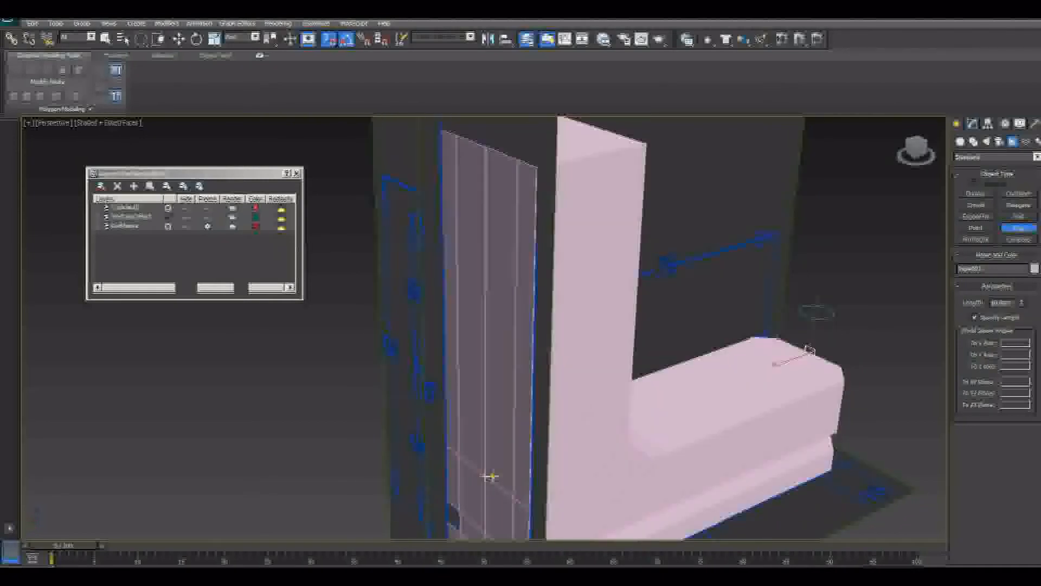
pyautogui.moveTo(490, 477); pyautogui.dragTo(799, 358)
pyautogui.keyDown('alt'); pyautogui.moveTo(814, 390); pyautogui.dragTo(686, 375, button='middle'); pyautogui.keyUp('alt')
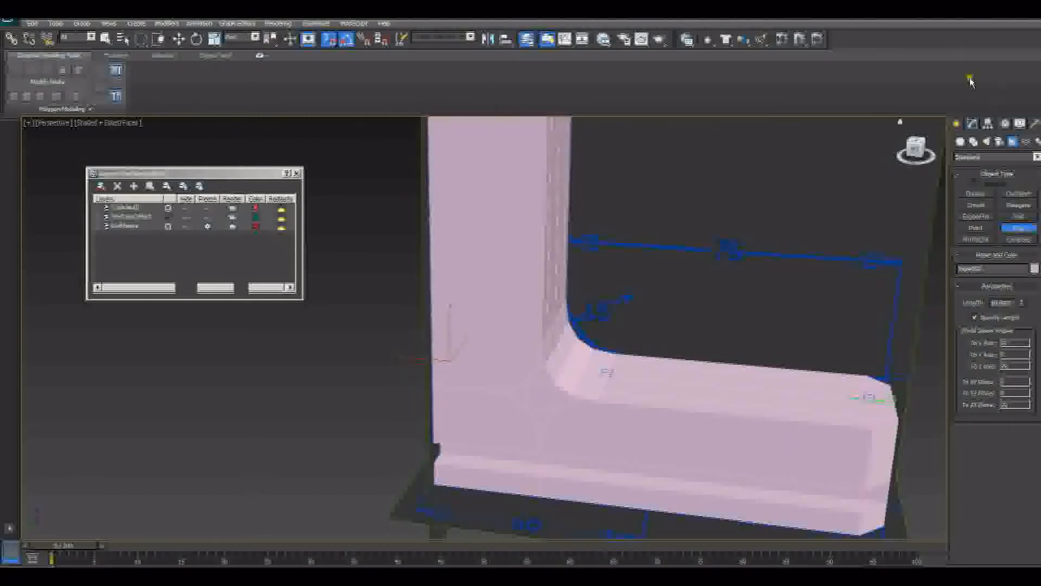
pyautogui.click(972, 121)
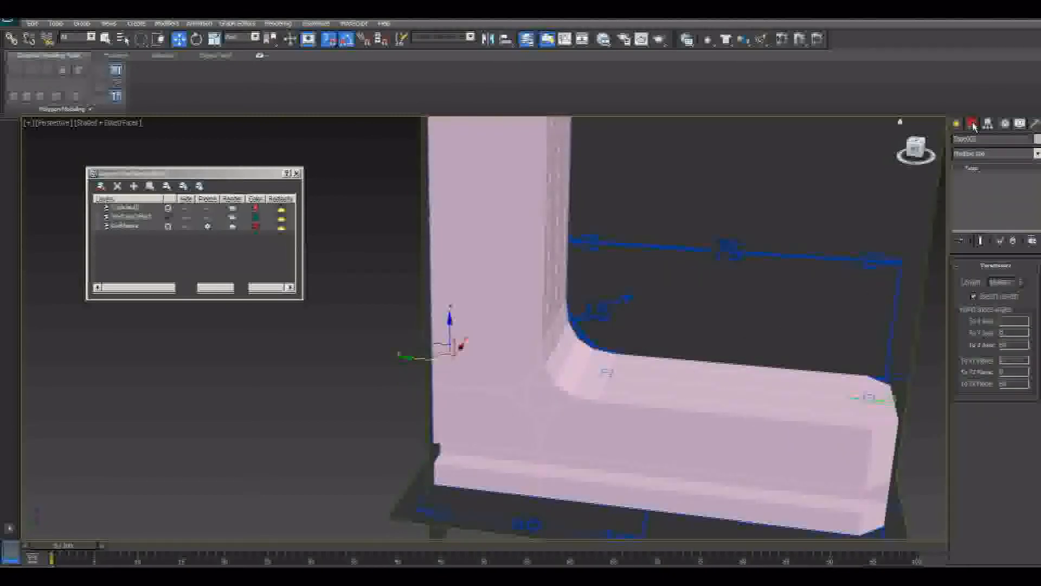
pyautogui.doubleClick(1010, 283)
pyautogui.scroll(5, 591, 363)
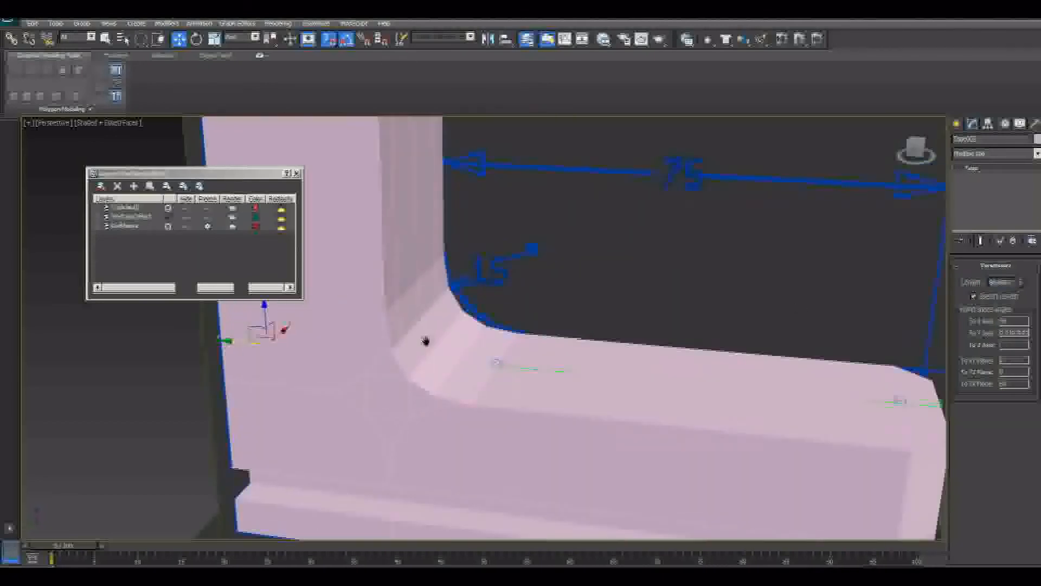
pyautogui.moveTo(803, 462); pyautogui.dragTo(527, 438, button='middle')
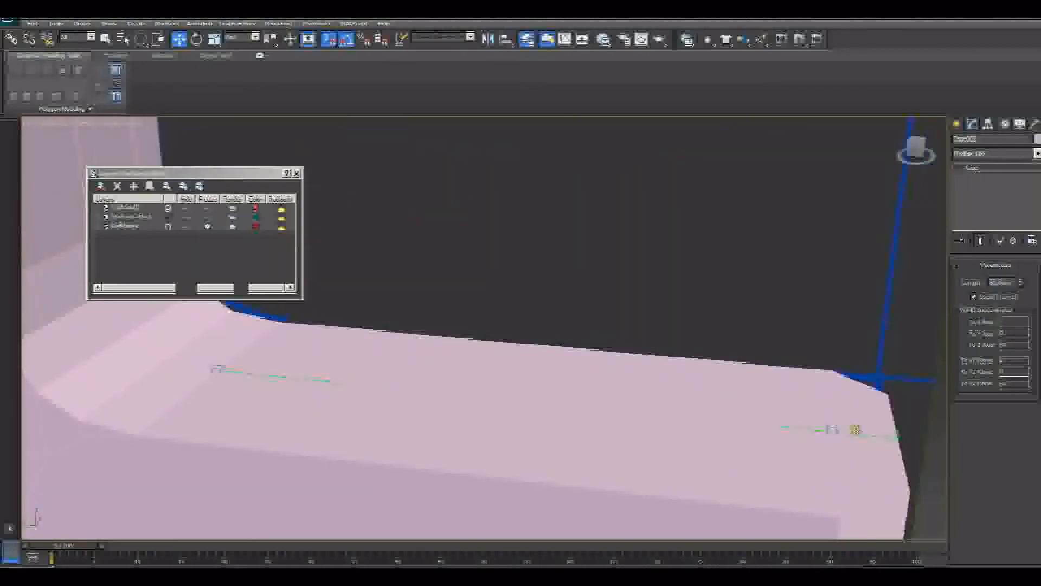
pyautogui.moveTo(784, 423); pyautogui.dragTo(778, 421, button='middle')
pyautogui.scroll(-3, 688, 429)
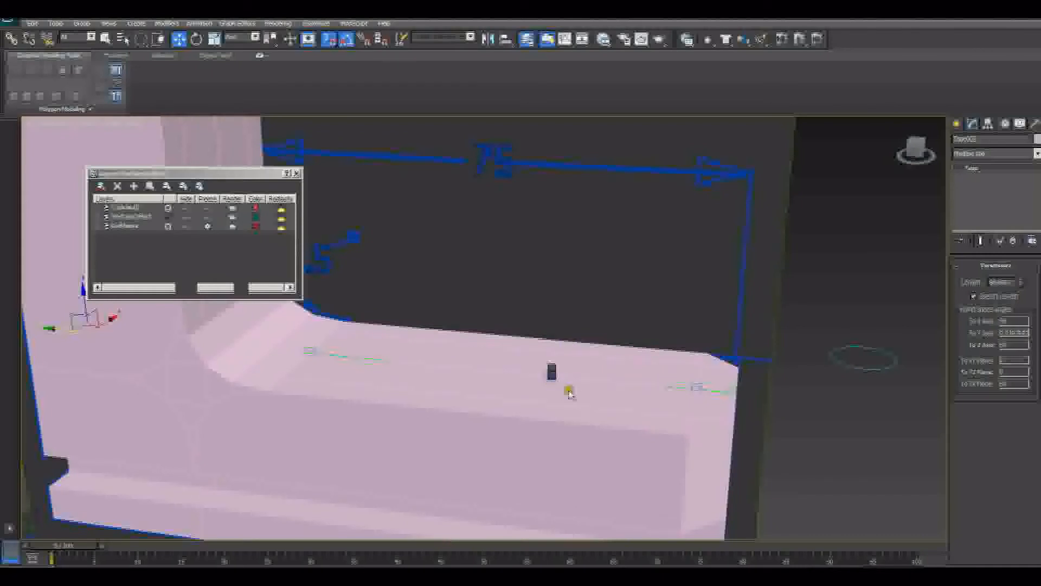
# Slice the bracket crosswise with Slice Plane at the inner end of the tape that starts at the foot's end face
pyautogui.click(599, 417)
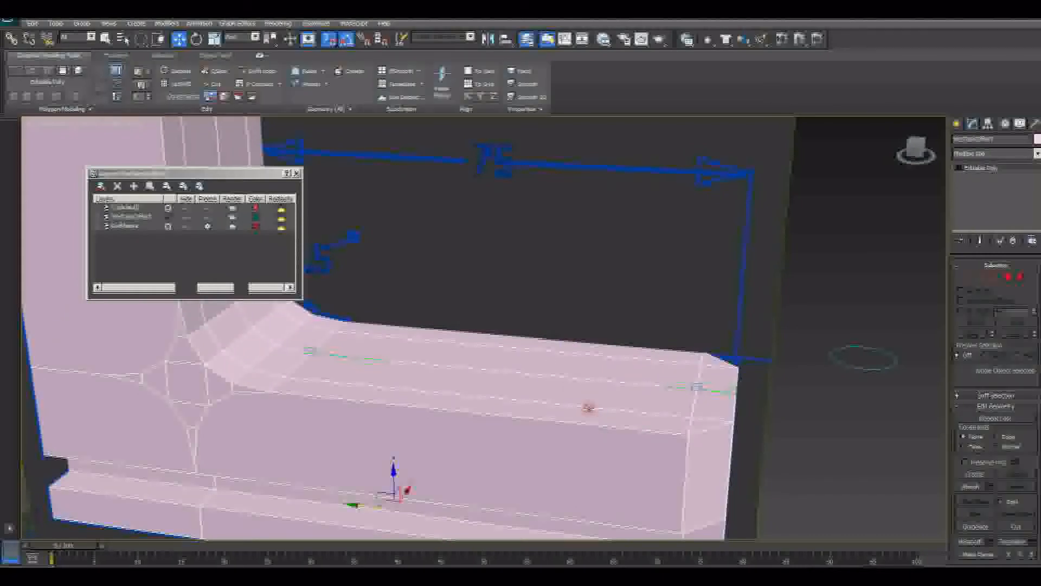
pyautogui.click(981, 277)
pyautogui.click(651, 384)
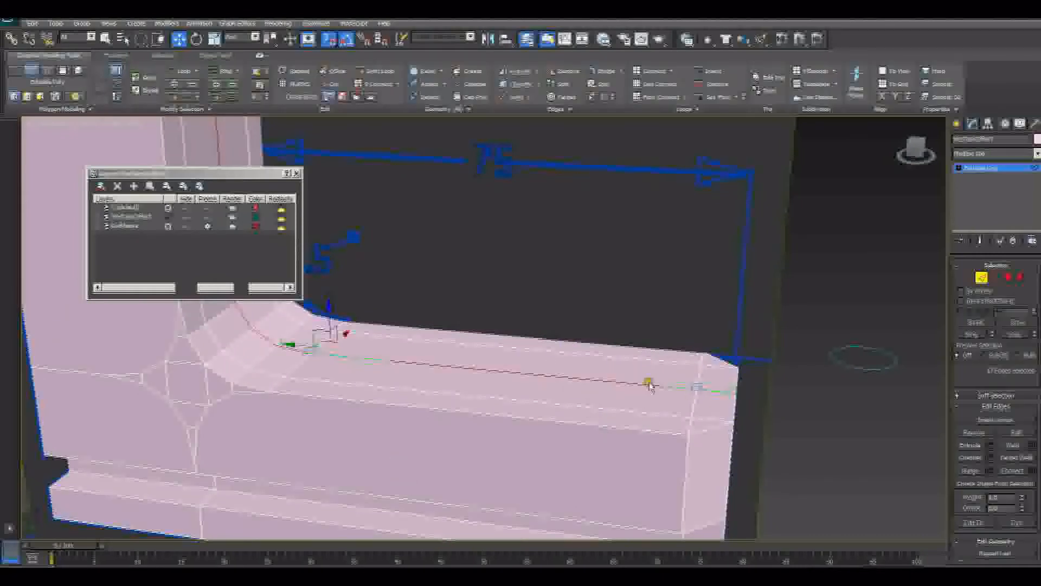
pyautogui.keyDown('alt'); pyautogui.moveTo(635, 475); pyautogui.dragTo(802, 380, button='middle'); pyautogui.keyUp('alt')
pyautogui.scroll(-2, 988, 382)
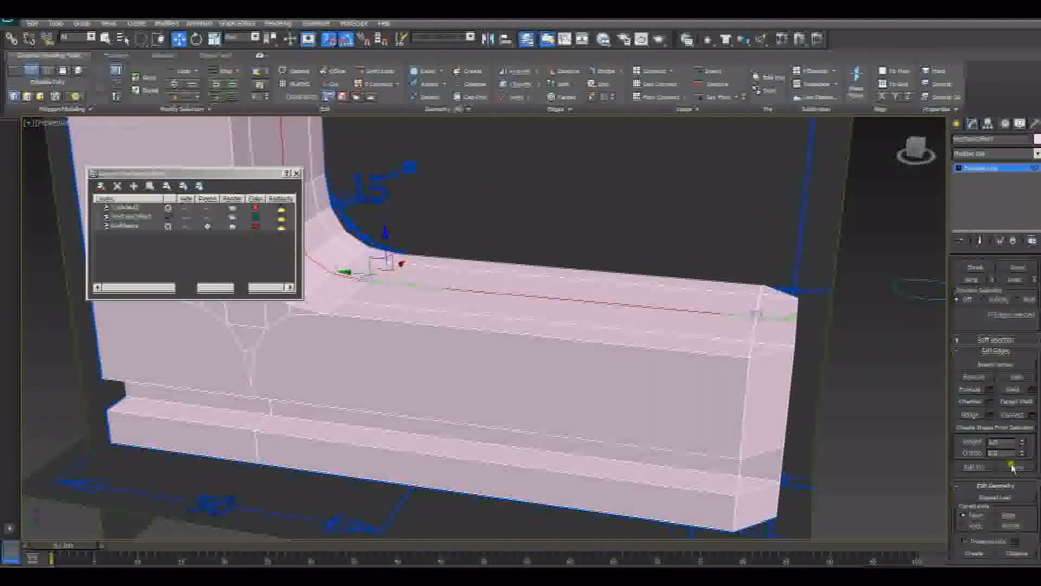
pyautogui.scroll(-3, 1012, 470)
pyautogui.scroll(-4, 1011, 470)
pyautogui.click(976, 450)
pyautogui.scroll(-4, 575, 358)
pyautogui.press('s')
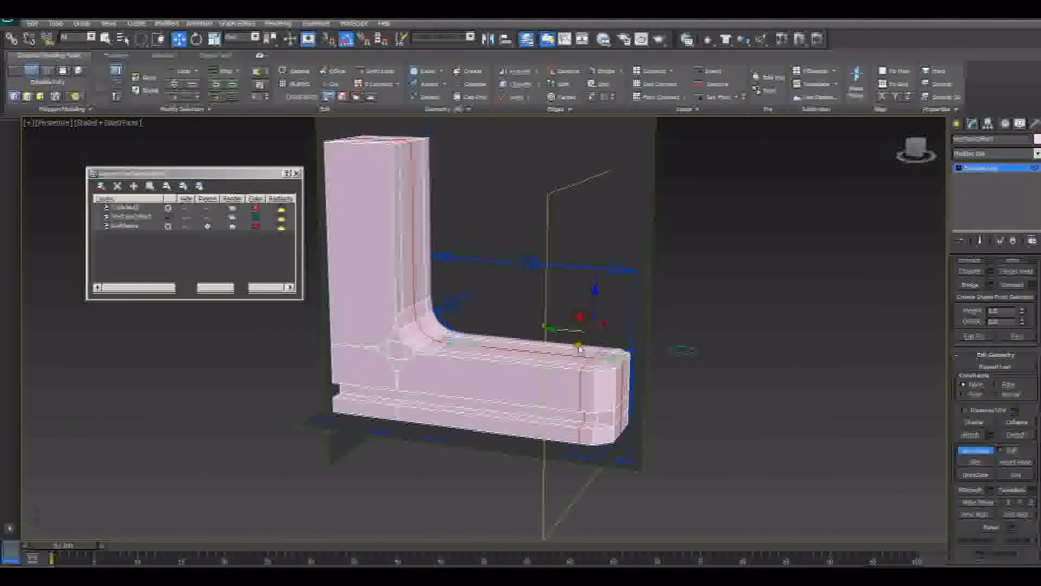
pyautogui.scroll(4, 581, 360)
pyautogui.scroll(3, 575, 432)
pyautogui.moveTo(698, 424); pyautogui.dragTo(590, 399, button='middle')
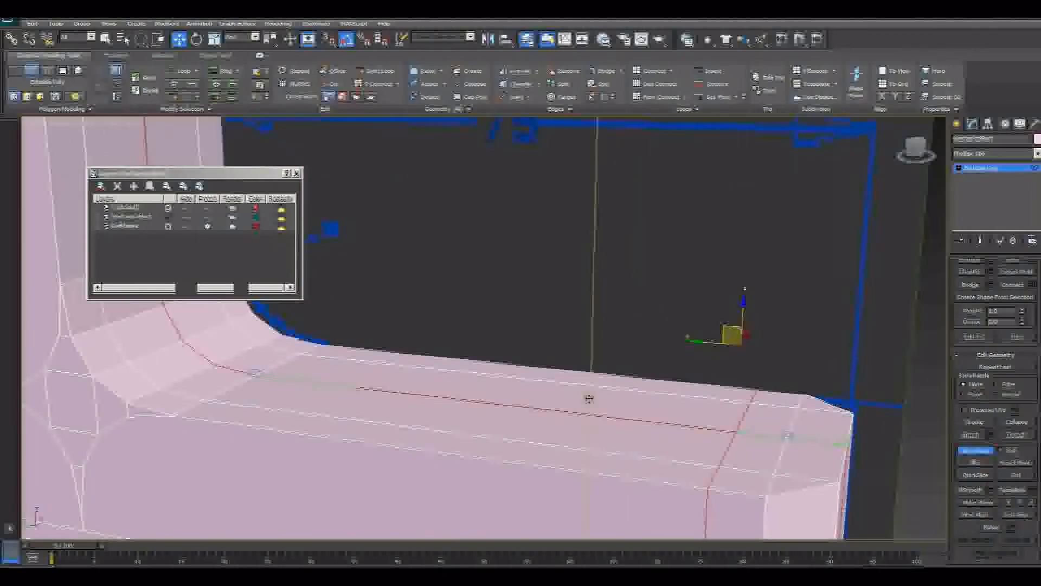
pyautogui.moveTo(704, 343); pyautogui.dragTo(705, 344)
pyautogui.keyDown('alt'); pyautogui.moveTo(701, 386); pyautogui.dragTo(700, 406, button='middle'); pyautogui.keyUp('alt')
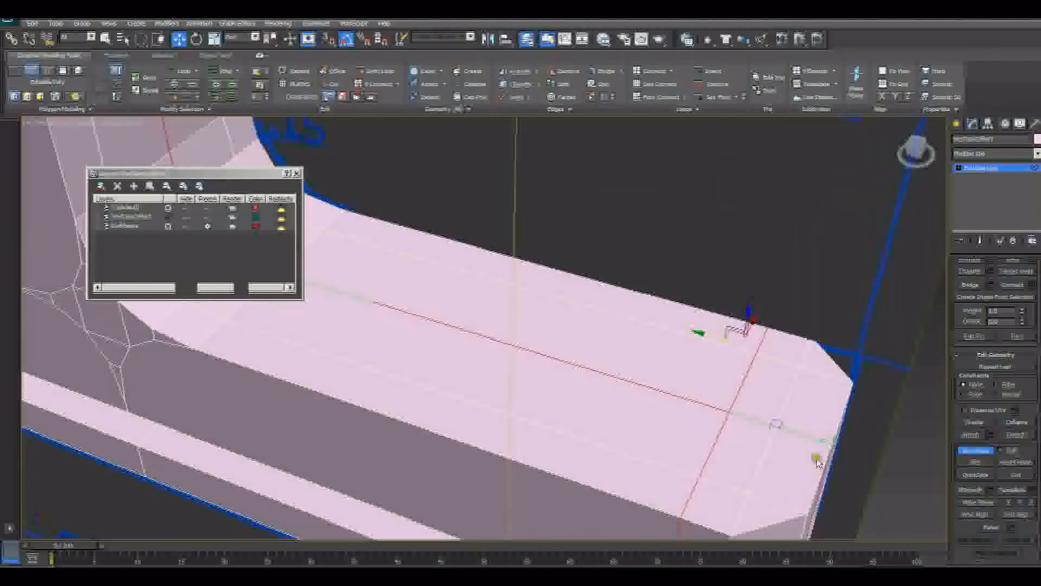
pyautogui.click(979, 464)
# Slice the foot crosswise again at the end of the tape that starts at the leg's back face, and close Slice Plane
pyautogui.moveTo(584, 395); pyautogui.dragTo(779, 428, button='middle')
pyautogui.moveTo(789, 355); pyautogui.dragTo(407, 298)
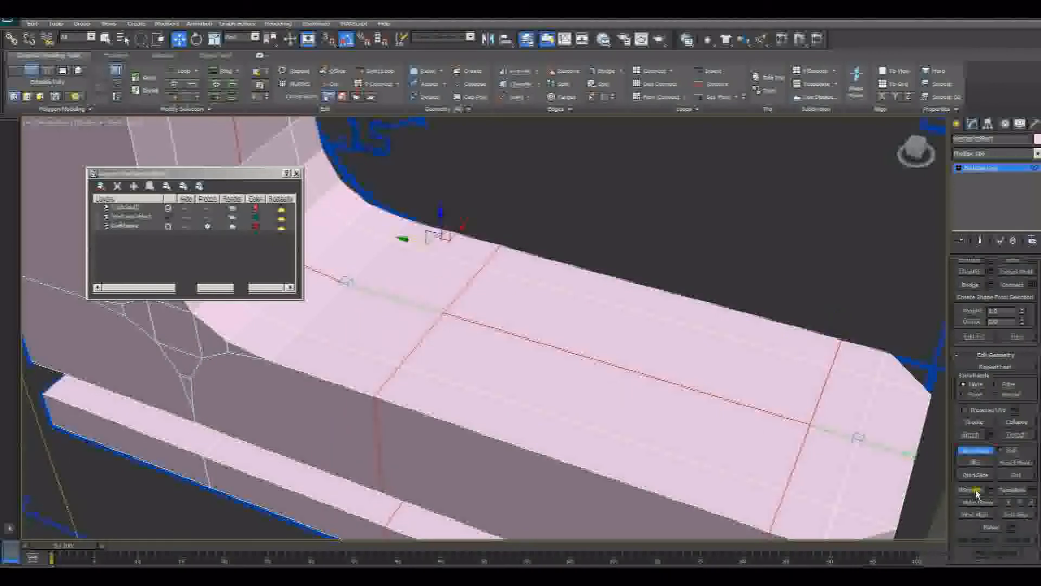
pyautogui.click(975, 463)
pyautogui.moveTo(503, 422); pyautogui.dragTo(671, 422, button='middle')
pyautogui.click(972, 453)
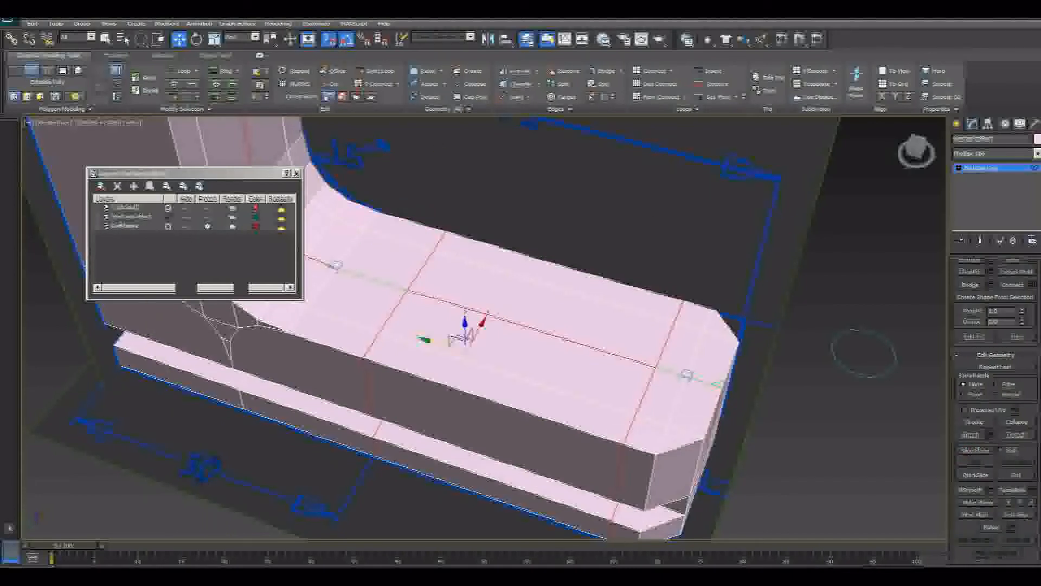
# Enable Pivot snapping and move the circle to where the foot's centreline crosses the outer slice
pyautogui.rightClick(330, 41)
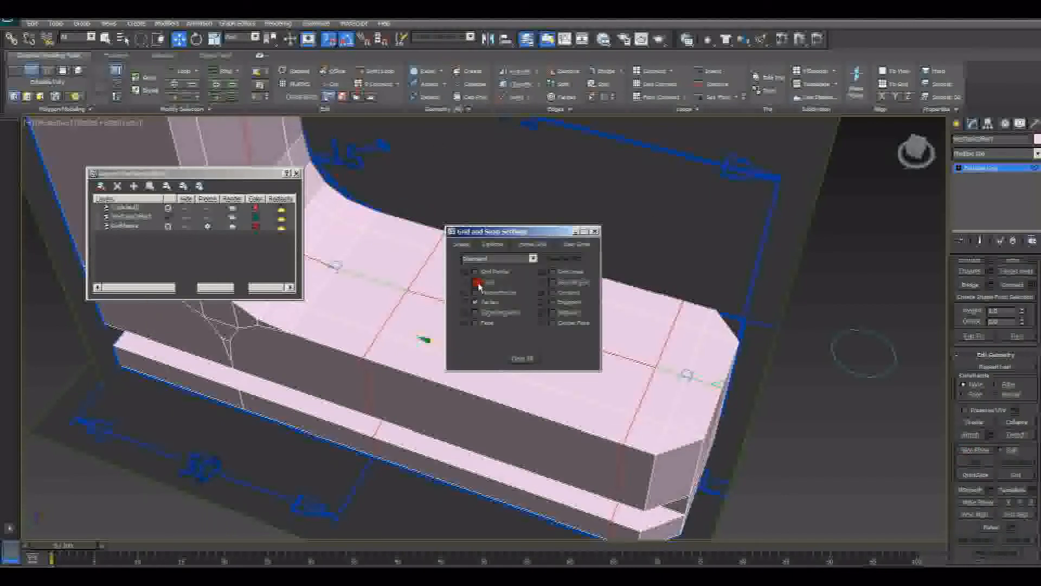
pyautogui.click(594, 232)
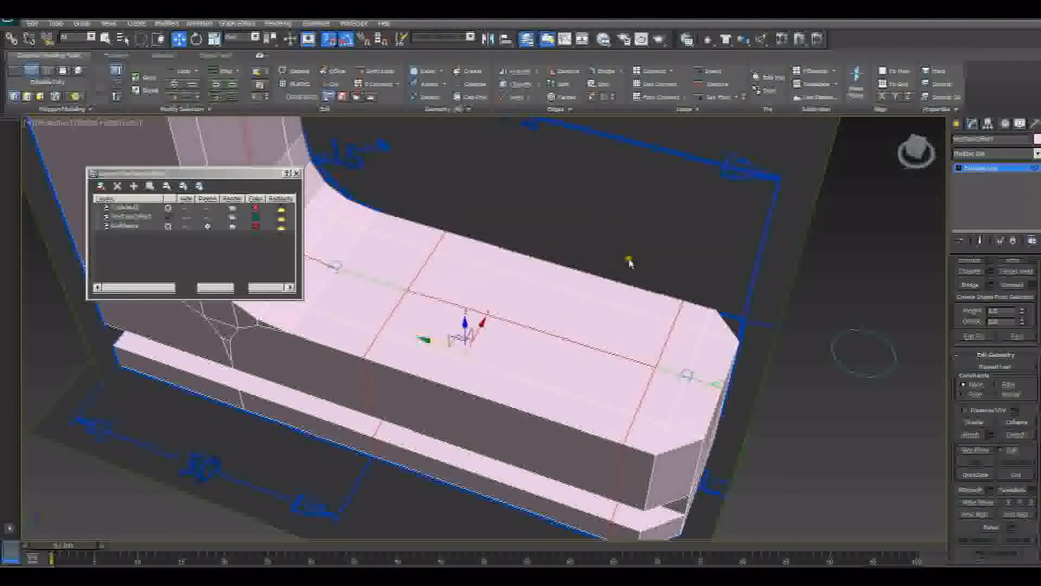
pyautogui.click(869, 384)
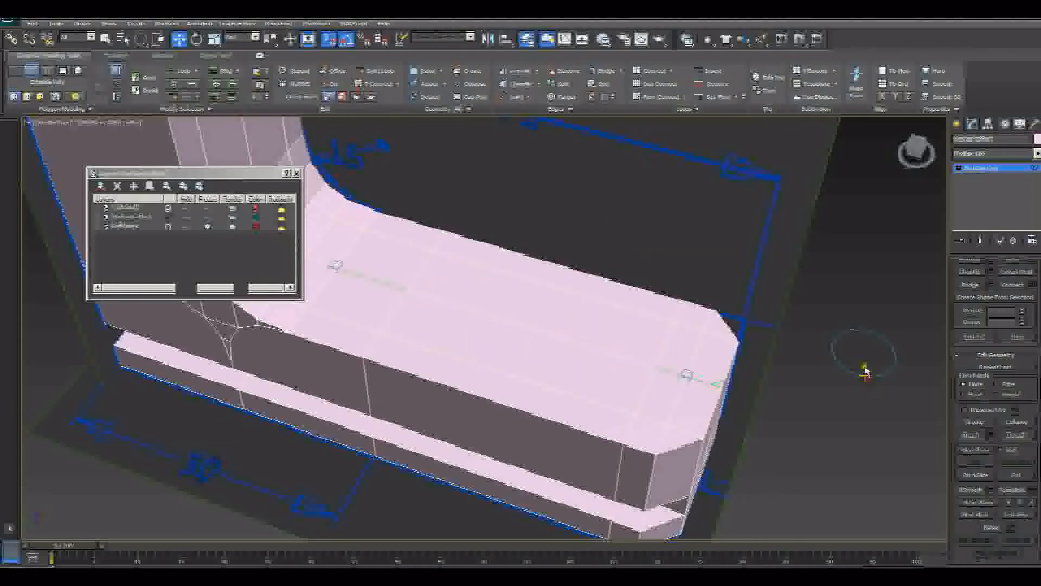
pyautogui.click(974, 169)
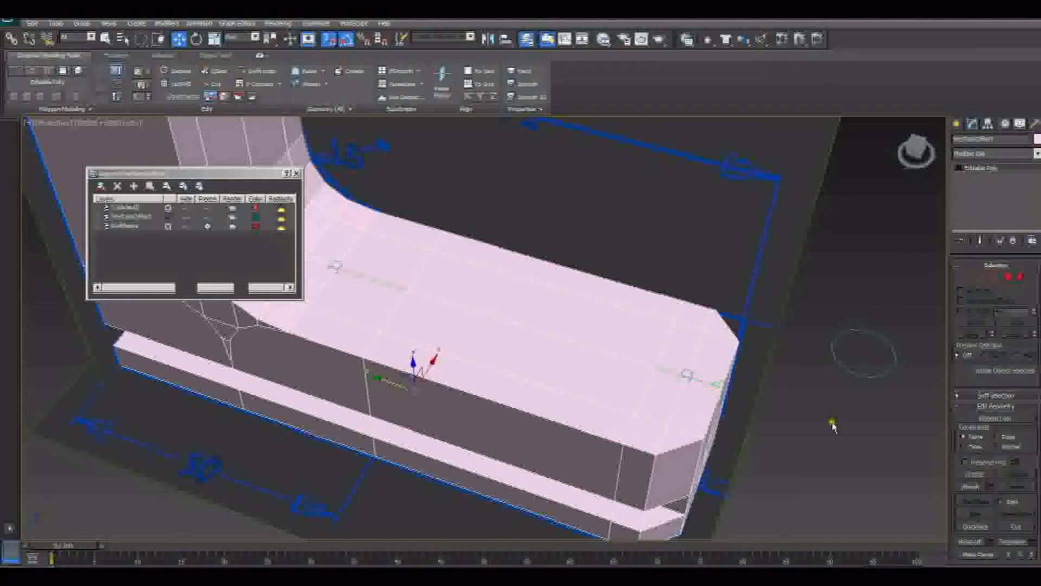
pyautogui.click(844, 377)
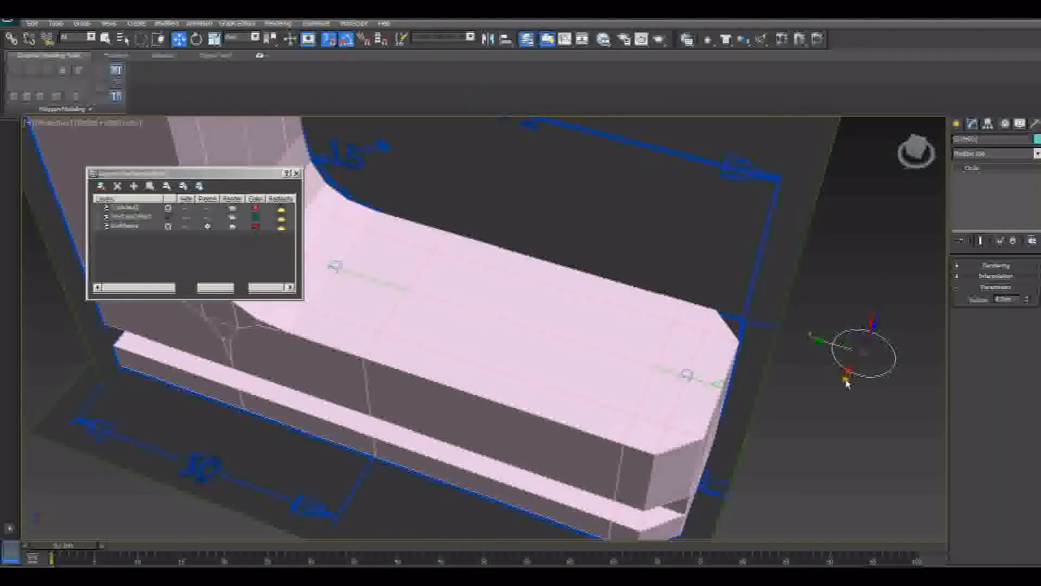
pyautogui.moveTo(865, 353); pyautogui.dragTo(654, 353)
pyautogui.scroll(5, 678, 414)
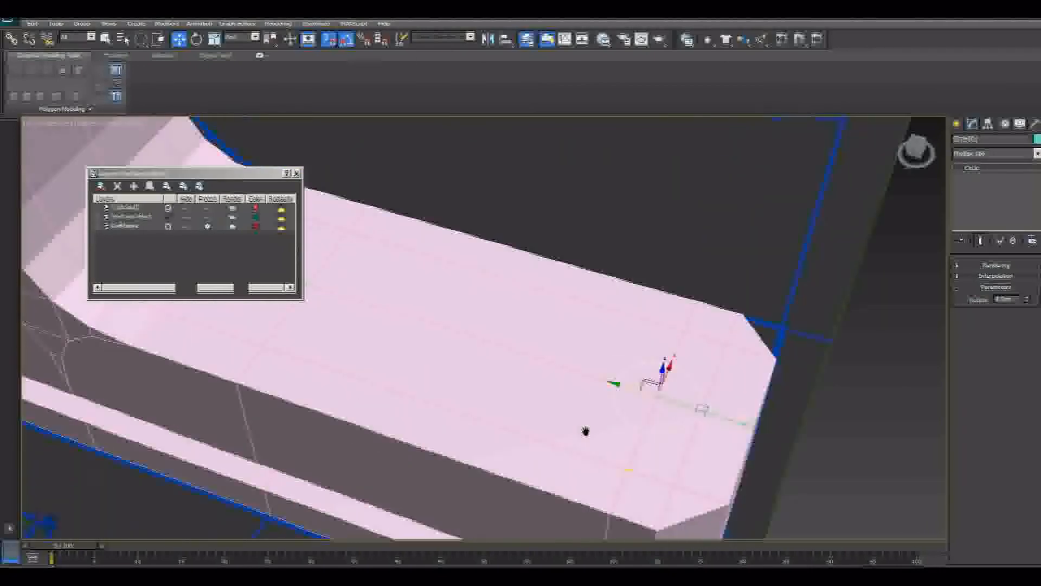
pyautogui.moveTo(680, 440); pyautogui.dragTo(504, 367, button='middle')
pyautogui.scroll(1, 591, 418)
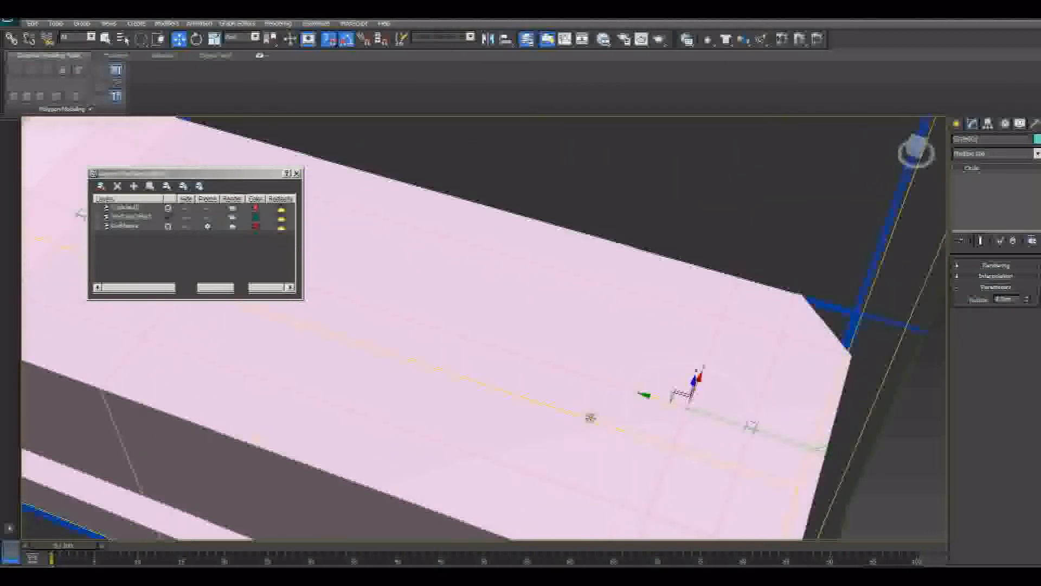
pyautogui.keyDown('alt'); pyautogui.moveTo(590, 417); pyautogui.dragTo(627, 448, button='middle'); pyautogui.keyUp('alt')
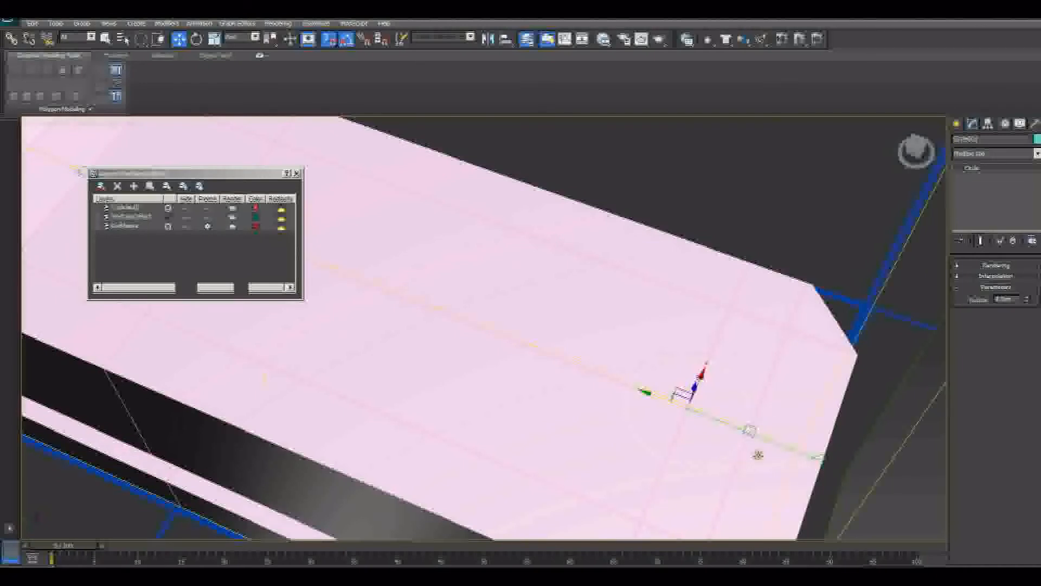
# Clone the circle as a Copy along the foot's centreline onto the inner crosswise slice
pyautogui.keyDown('alt'); pyautogui.moveTo(755, 453); pyautogui.dragTo(771, 366, button='middle'); pyautogui.keyUp('alt')
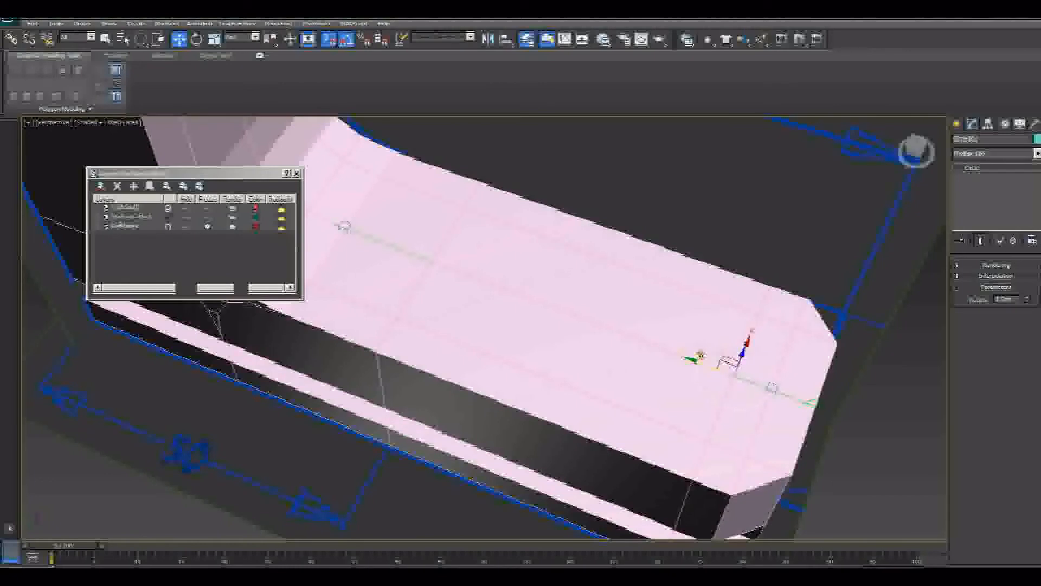
pyautogui.moveTo(699, 366)
pyautogui.keyDown('shift'); pyautogui.mouseDown()
pyautogui.moveTo(450, 291)
pyautogui.moveTo(487, 323)
pyautogui.mouseUp(); pyautogui.keyUp('shift')
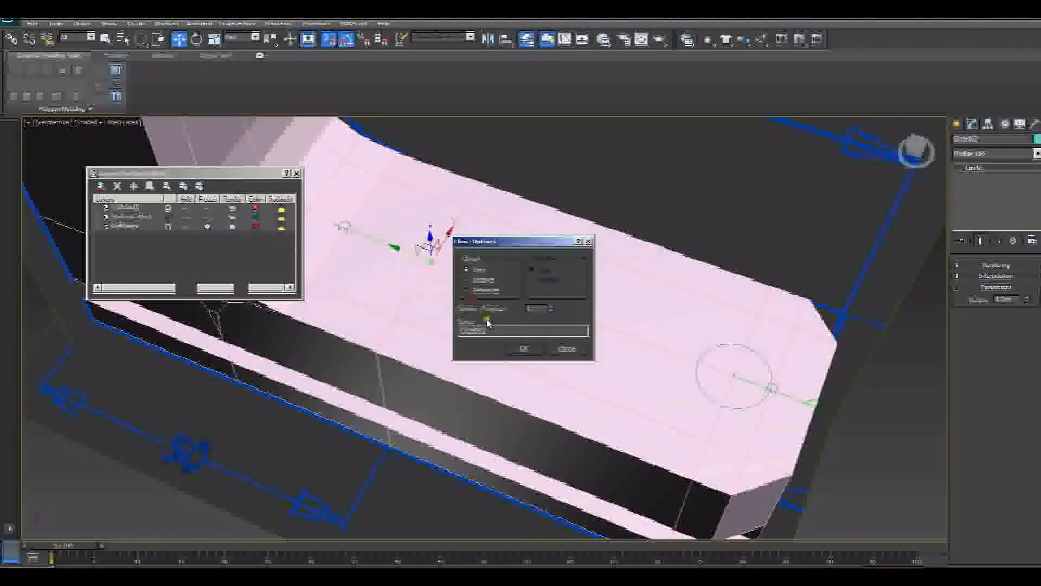
pyautogui.click(527, 348)
pyautogui.moveTo(398, 337)
pyautogui.keyDown('alt'); pyautogui.mouseDown(button='middle')
pyautogui.moveTo(402, 288)
pyautogui.moveTo(369, 292)
pyautogui.moveTo(558, 374)
pyautogui.mouseUp(button='middle'); pyautogui.keyUp('alt')
pyautogui.moveTo(467, 332); pyautogui.dragTo(586, 364, button='middle')
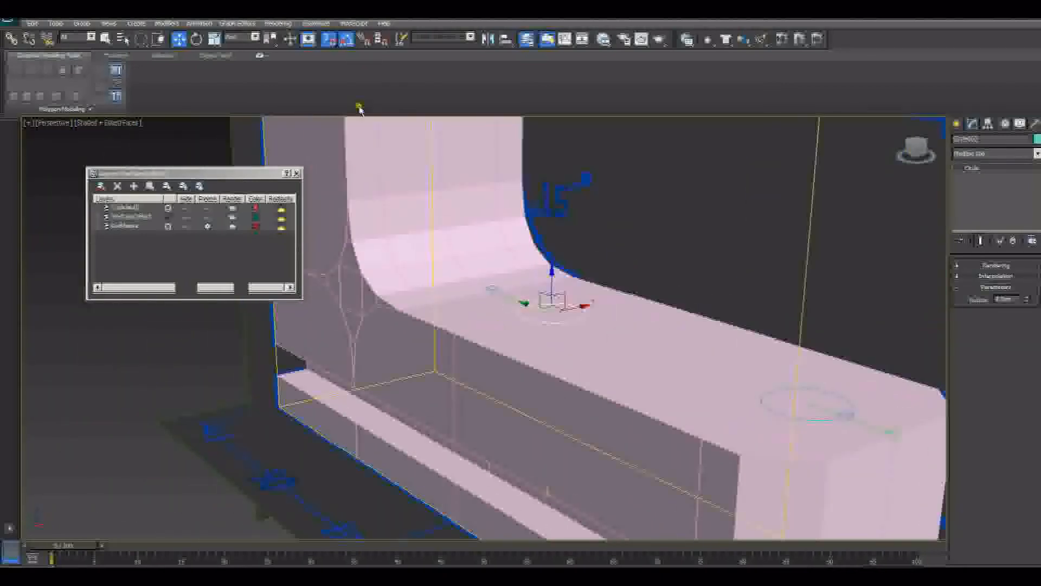
# Slice the bracket with Slice Plane crosswise at the circles' tangents and lengthwise along one side of both circles
pyautogui.click(619, 434)
pyautogui.keyDown('alt'); pyautogui.moveTo(619, 434); pyautogui.dragTo(621, 465, button='middle'); pyautogui.keyUp('alt')
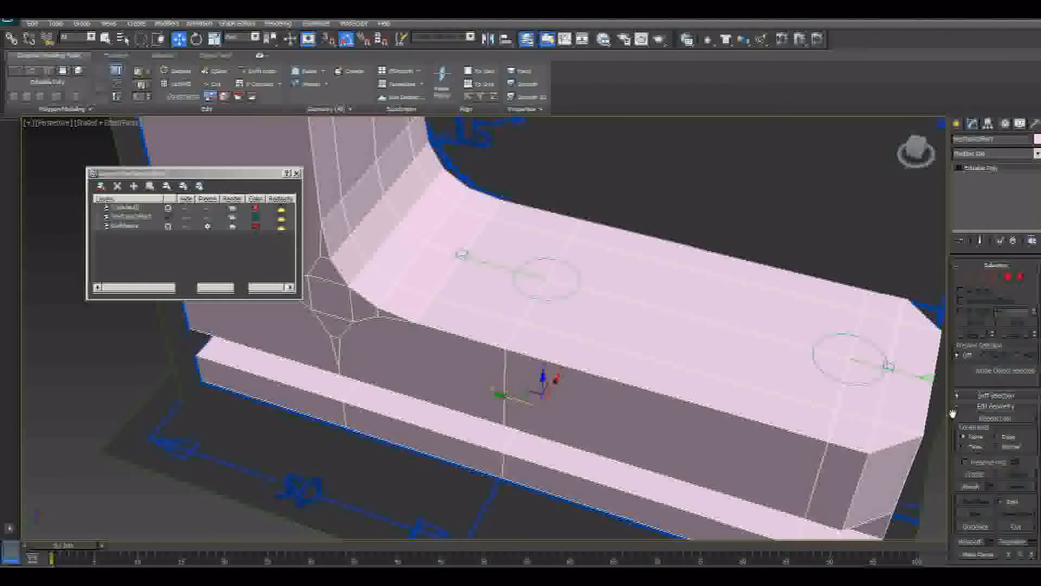
pyautogui.click(981, 277)
pyautogui.moveTo(985, 466); pyautogui.dragTo(985, 361)
pyautogui.click(960, 410)
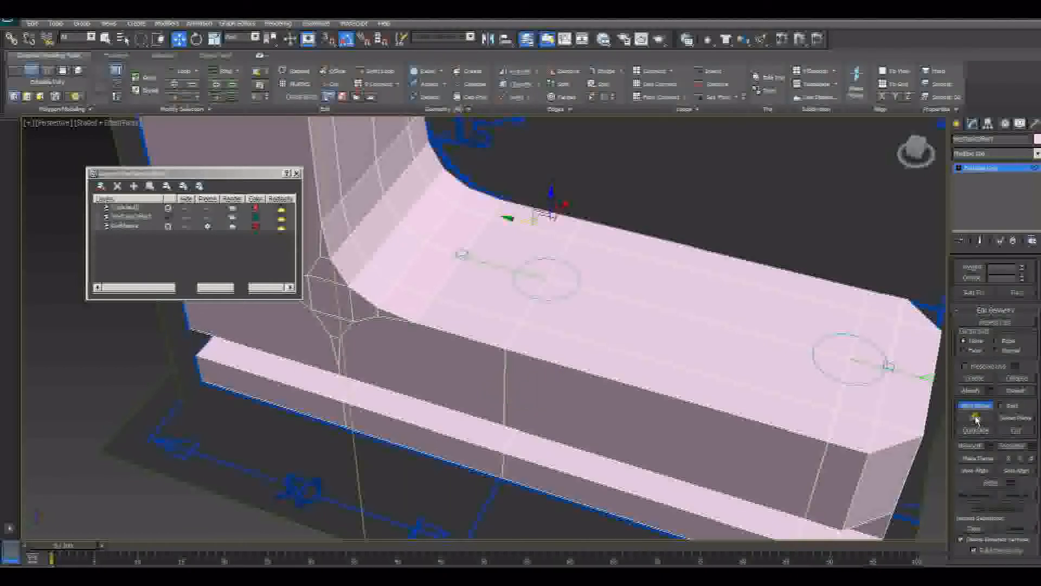
pyautogui.moveTo(516, 241); pyautogui.dragTo(541, 251, button='middle')
pyautogui.scroll(-4, 542, 240)
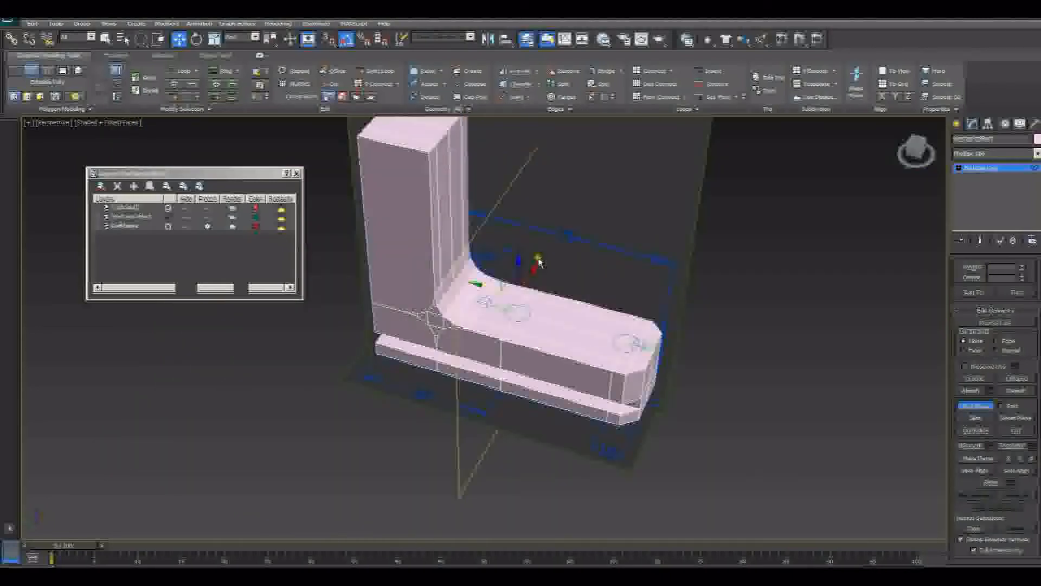
pyautogui.scroll(3, 521, 271)
pyautogui.moveTo(511, 263); pyautogui.dragTo(530, 273)
pyautogui.scroll(3, 559, 327)
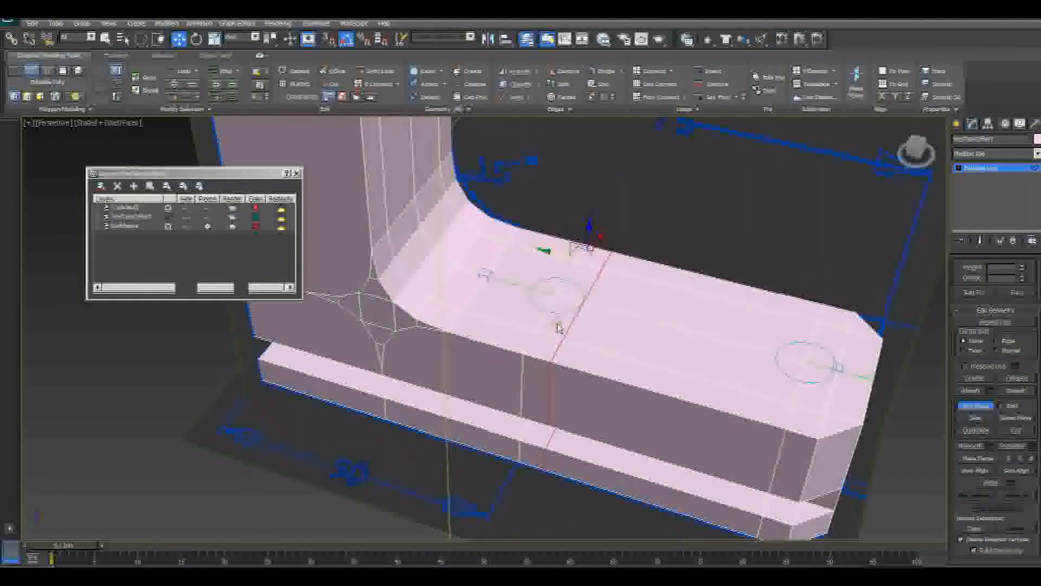
pyautogui.keyDown('alt'); pyautogui.moveTo(558, 328); pyautogui.dragTo(579, 279, button='middle'); pyautogui.keyUp('alt')
pyautogui.click(974, 418)
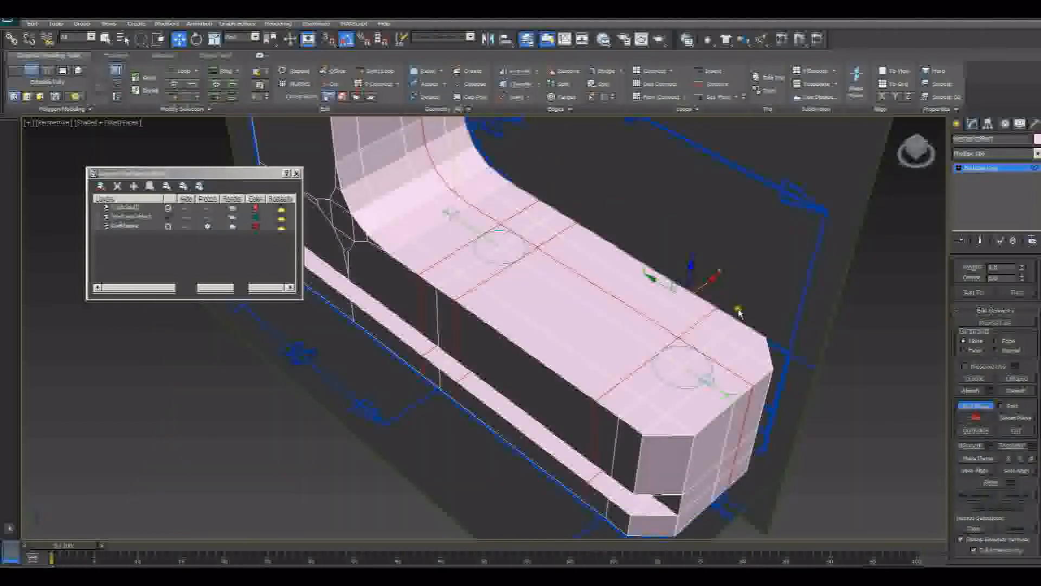
# Slice the bracket lengthwise along the opposite side of both circles and close Slice Plane
pyautogui.moveTo(672, 286); pyautogui.dragTo(674, 317)
pyautogui.scroll(3, 672, 323)
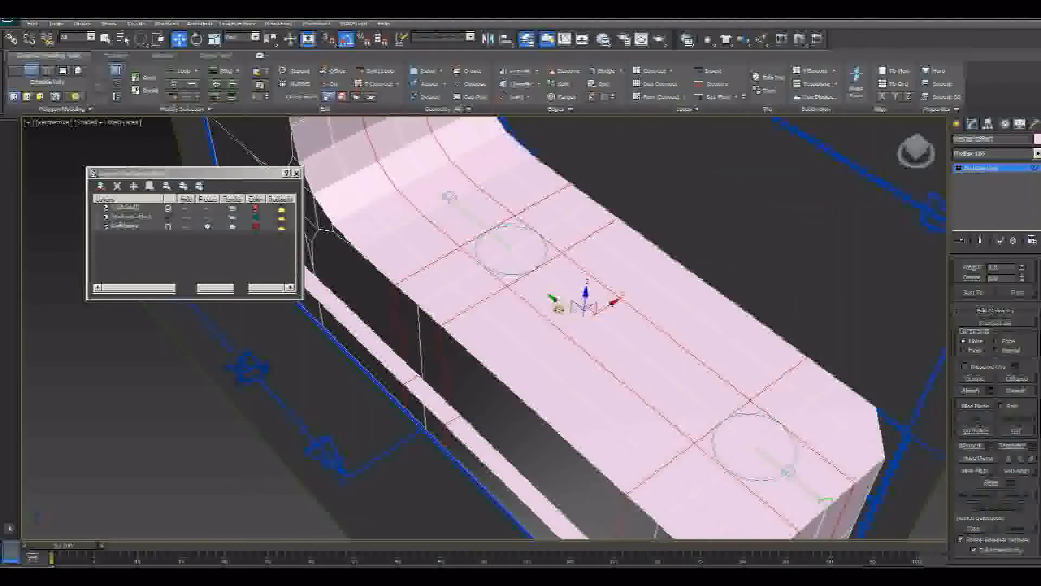
pyautogui.scroll(2, 596, 350)
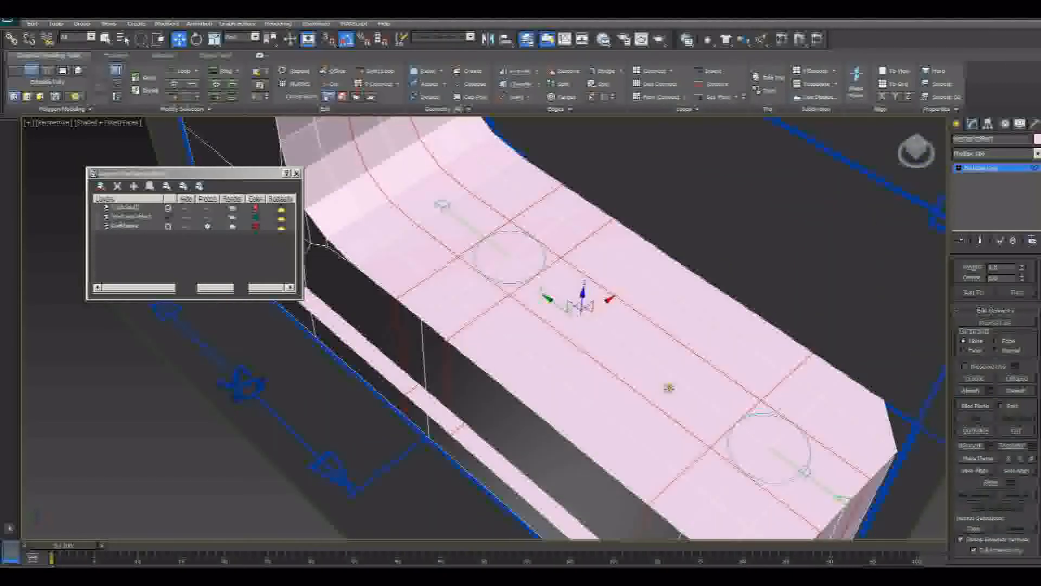
pyautogui.scroll(2, 597, 358)
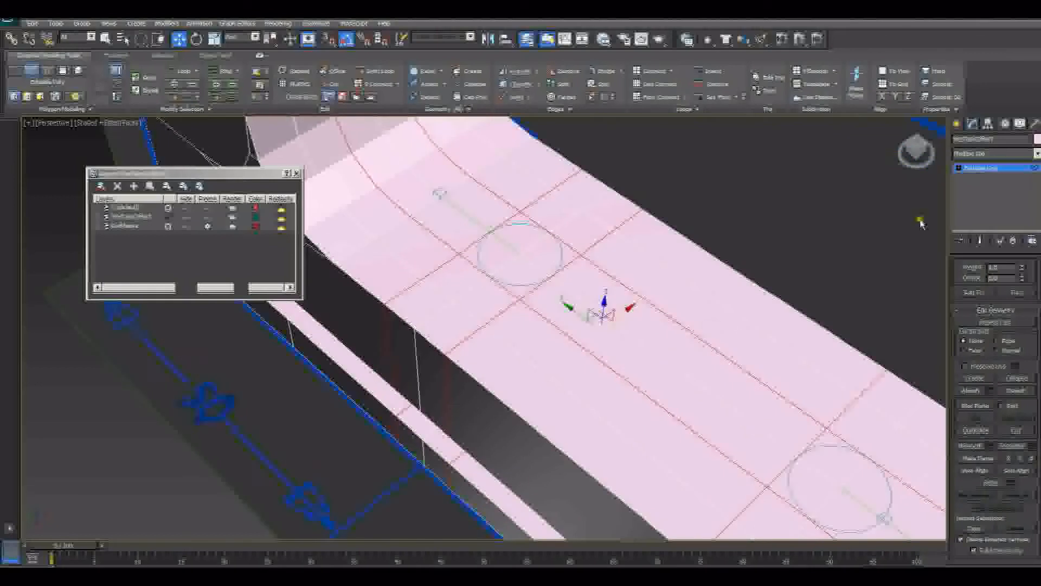
# Connect the inner circle's centre vertex on the foot's upper face to the four corner vertices around that circle
pyautogui.click(959, 169)
pyautogui.click(978, 177)
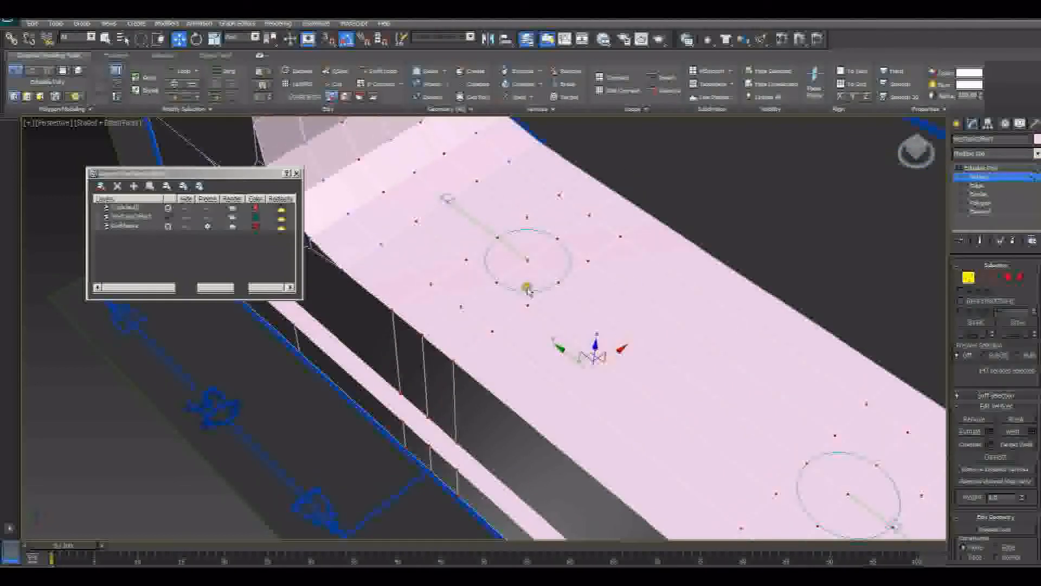
pyautogui.click(818, 190)
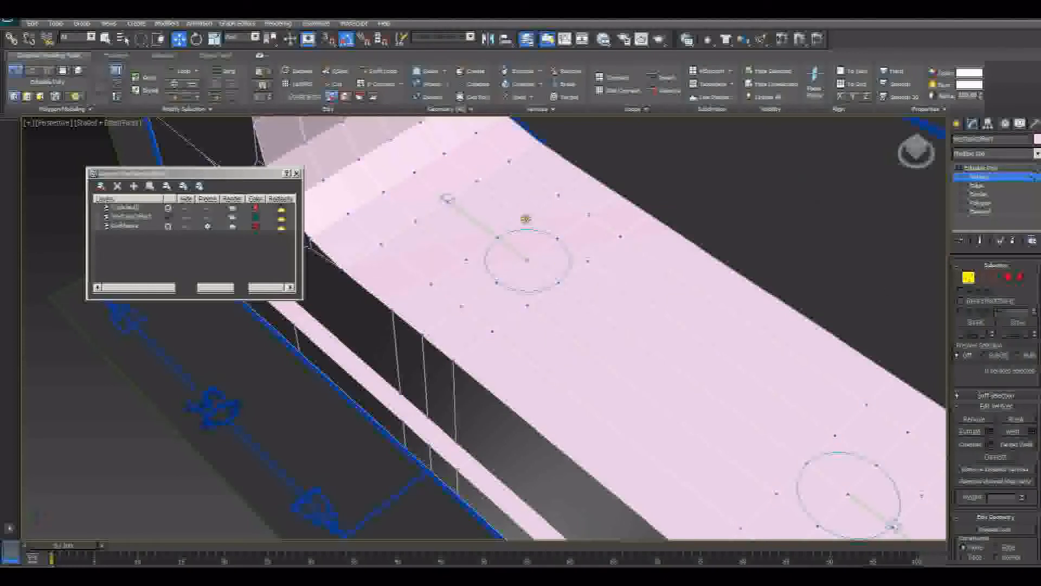
pyautogui.click(525, 219)
pyautogui.keyDown('ctrl'); pyautogui.click(466, 259); pyautogui.keyUp('ctrl')
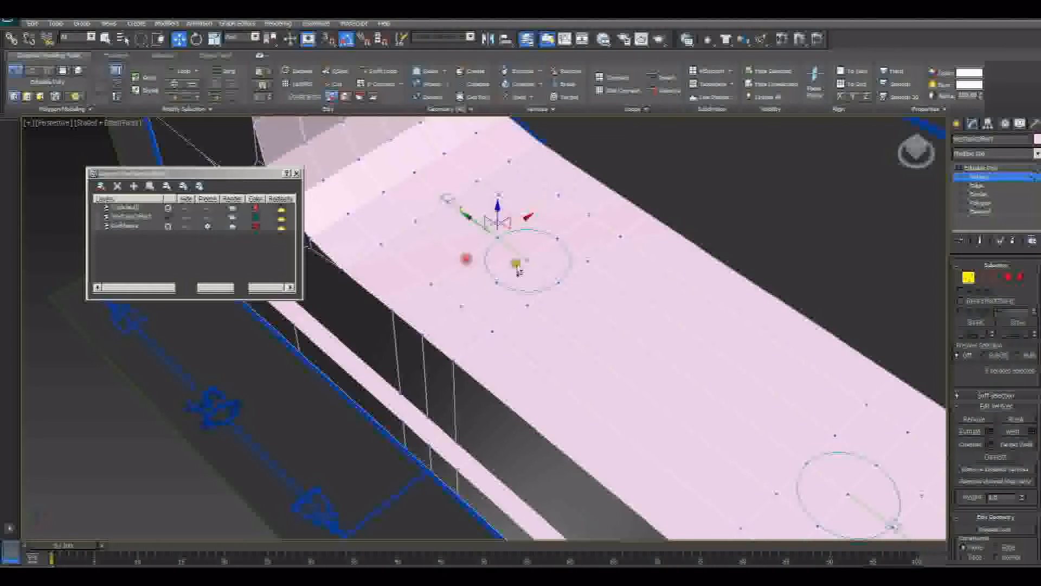
pyautogui.keyDown('ctrl'); pyautogui.click(526, 260); pyautogui.keyUp('ctrl')
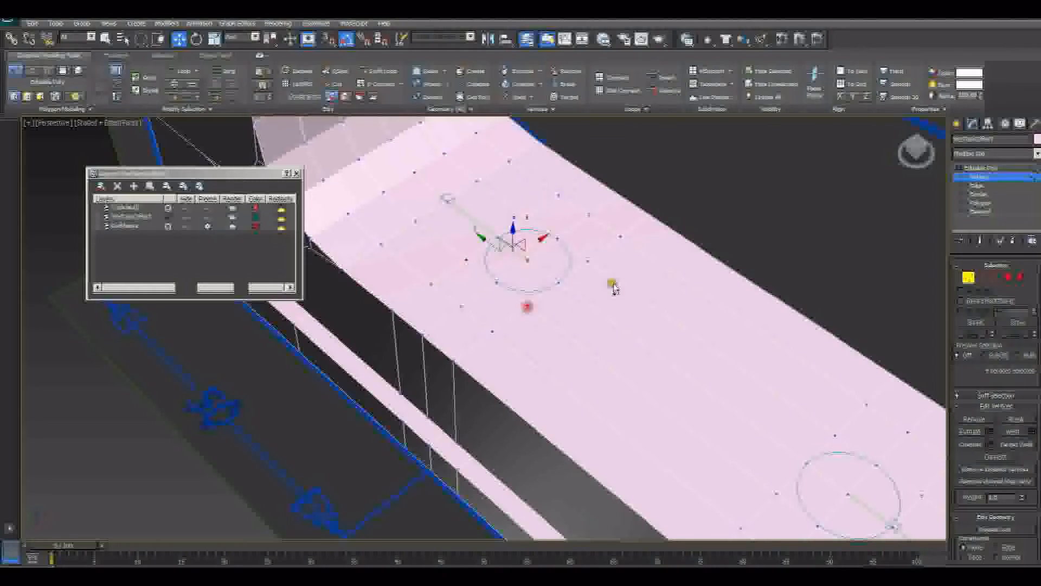
pyautogui.keyDown('ctrl'); pyautogui.click(587, 261); pyautogui.keyUp('ctrl')
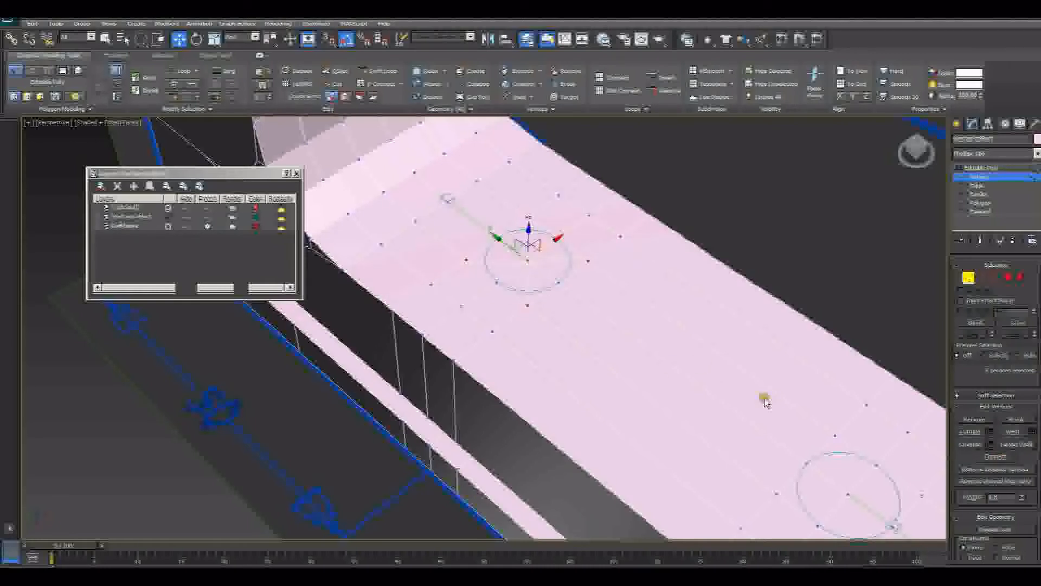
# Connect the outer circle's centre vertex to the four corner vertices around that circle
pyautogui.moveTo(763, 399); pyautogui.dragTo(630, 389, button='middle')
pyautogui.click(720, 467)
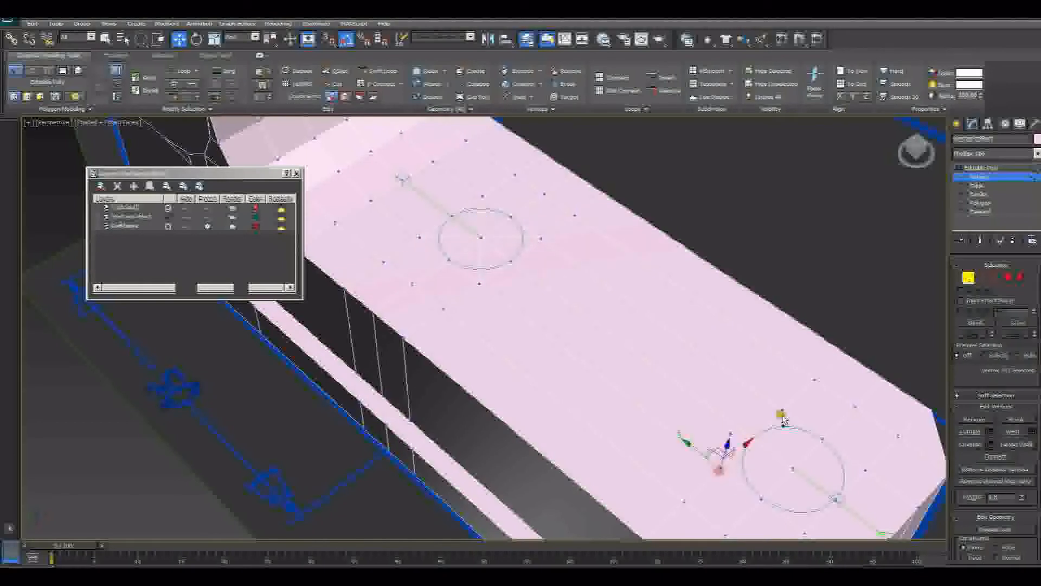
pyautogui.keyDown('ctrl'); pyautogui.click(783, 411); pyautogui.keyUp('ctrl')
pyautogui.keyDown('ctrl'); pyautogui.click(804, 533); pyautogui.keyUp('ctrl')
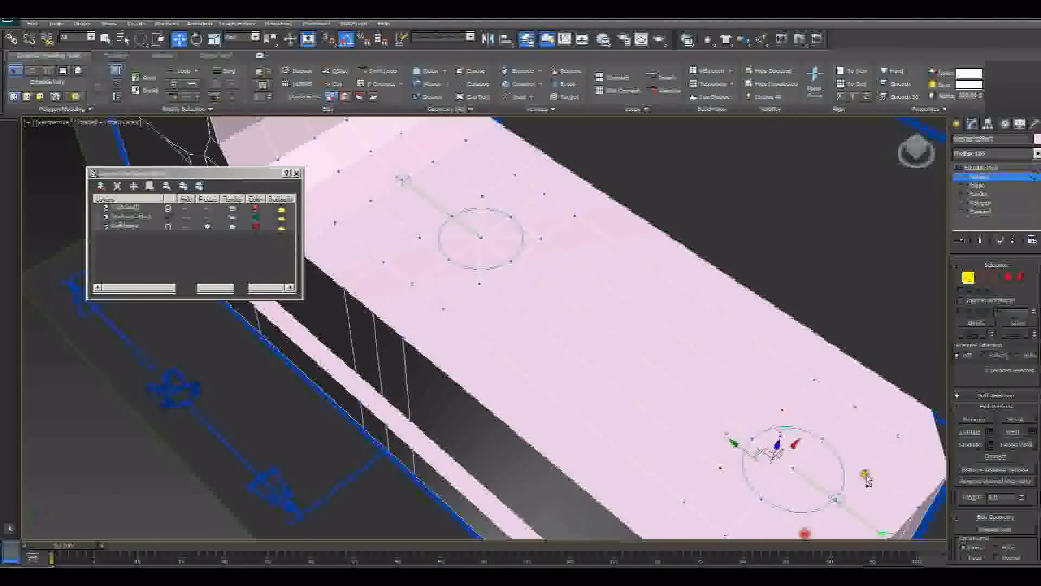
pyautogui.keyDown('ctrl'); pyautogui.click(867, 471); pyautogui.keyUp('ctrl')
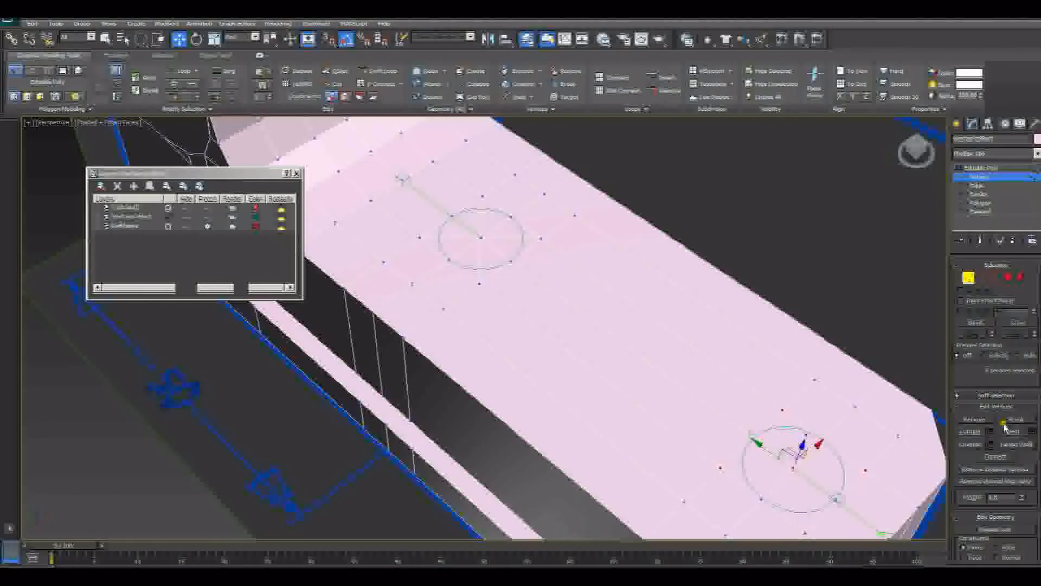
pyautogui.click(998, 458)
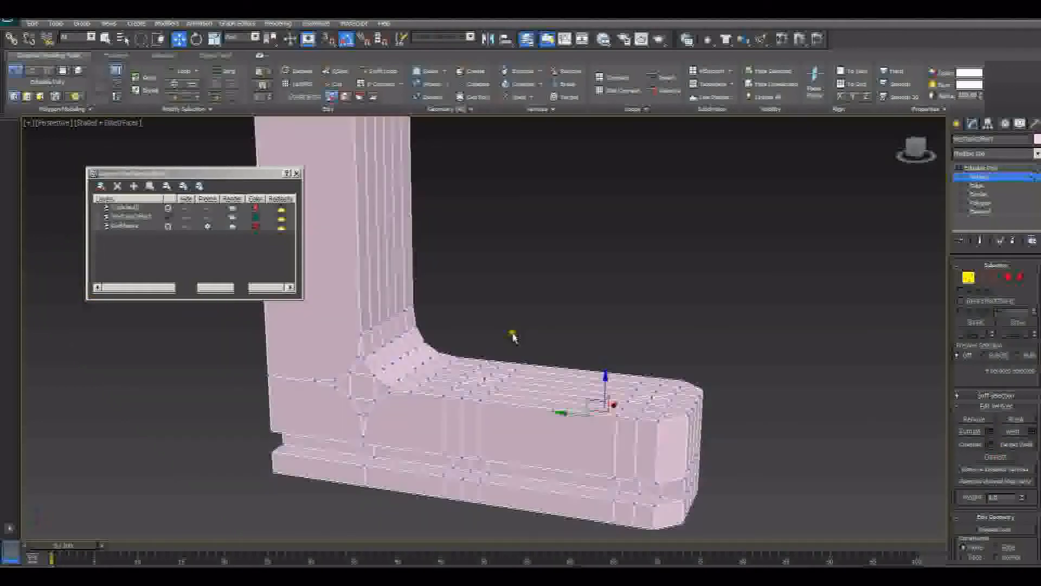
# Isolate the bracket and cut an edge across the foot's underside between the inner corners of its two end chamfers
pyautogui.moveTo(583, 419); pyautogui.dragTo(467, 425, button='middle')
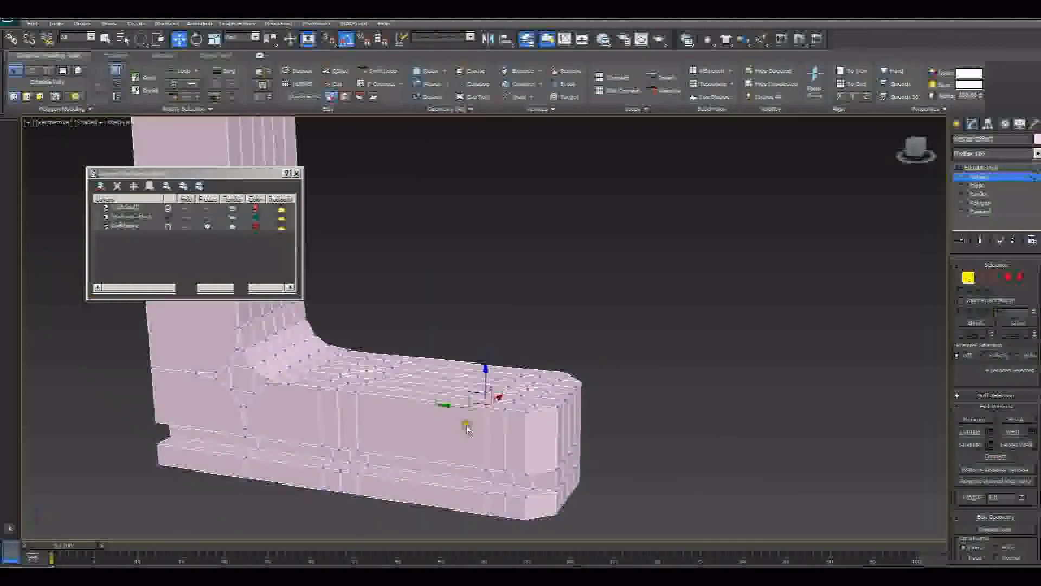
pyautogui.keyDown('alt'); pyautogui.moveTo(467, 465); pyautogui.dragTo(367, 148, button='middle'); pyautogui.keyUp('alt')
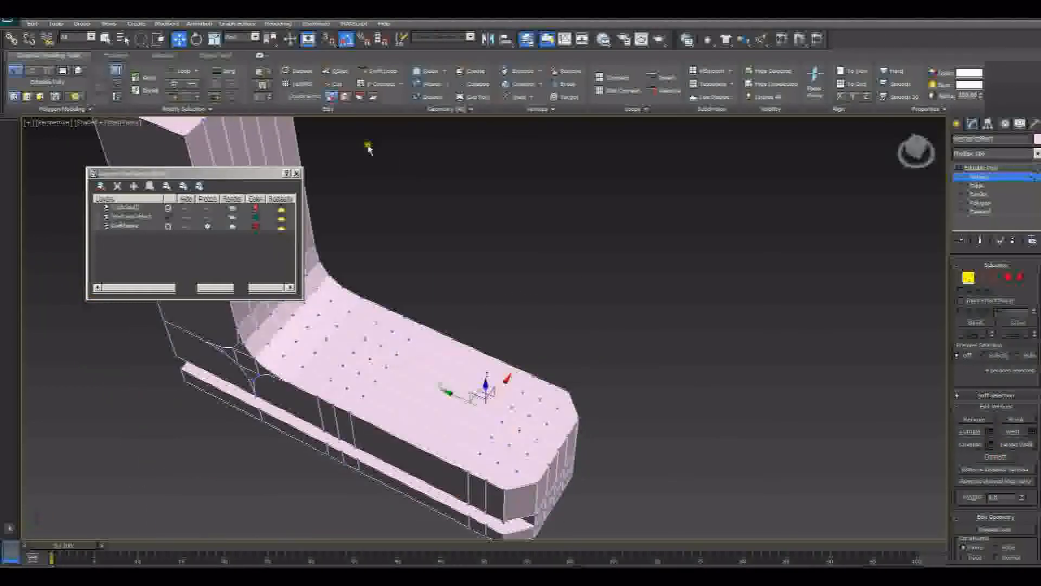
pyautogui.keyDown('alt'); pyautogui.moveTo(559, 400); pyautogui.dragTo(549, 281, button='middle'); pyautogui.keyUp('alt')
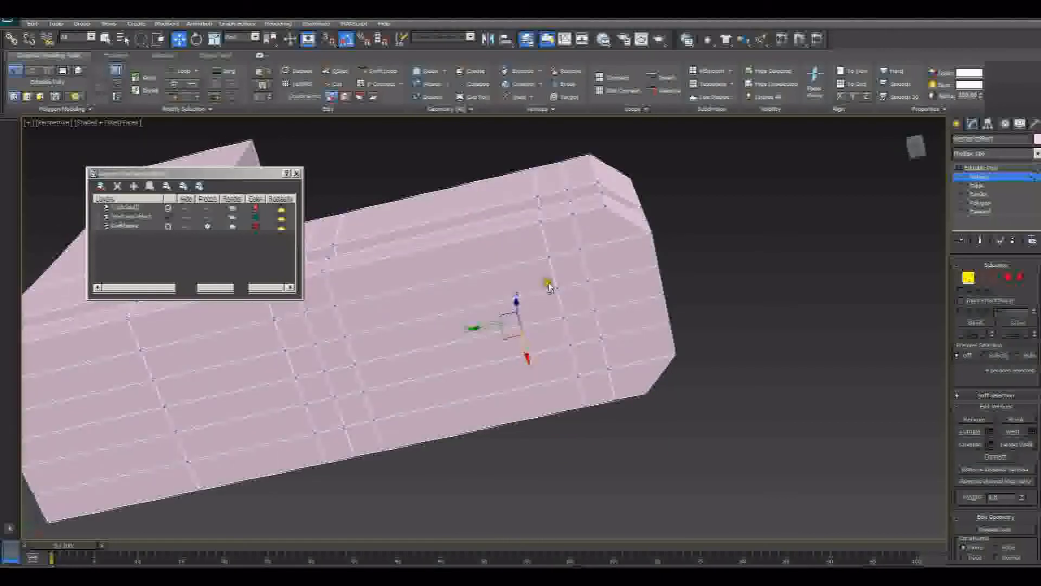
pyautogui.moveTo(617, 311); pyautogui.dragTo(547, 312, button='middle')
pyautogui.scroll(3, 551, 391)
pyautogui.scroll(-2, 546, 312)
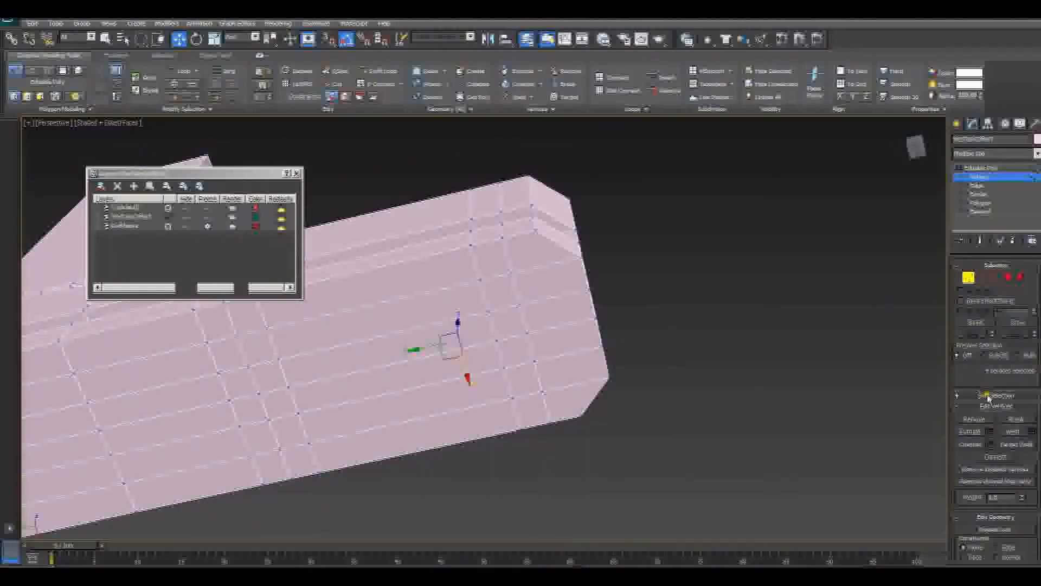
pyautogui.scroll(-5, 976, 428)
pyautogui.click(1016, 499)
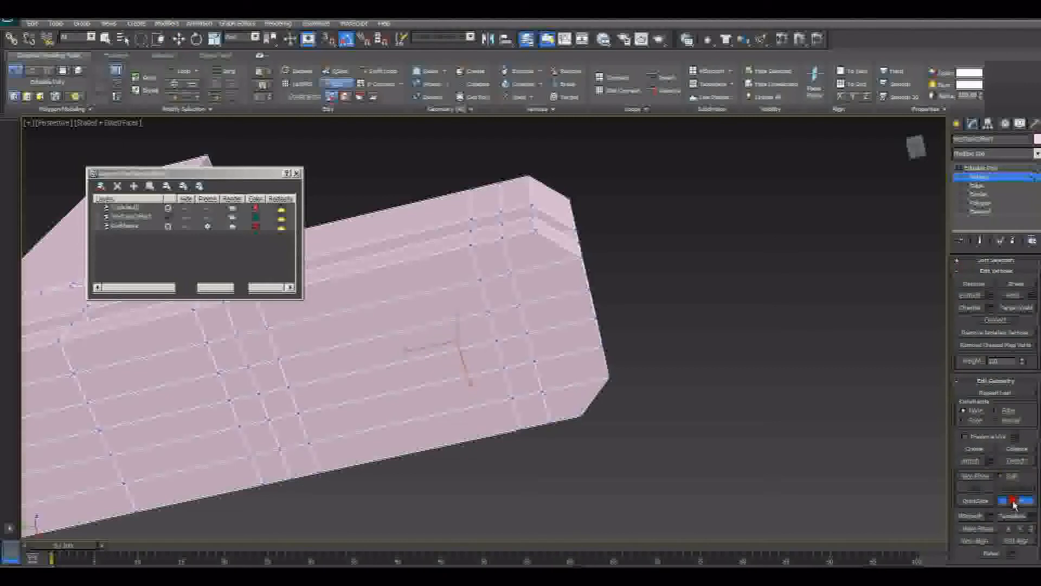
pyautogui.click(536, 228)
pyautogui.click(580, 414)
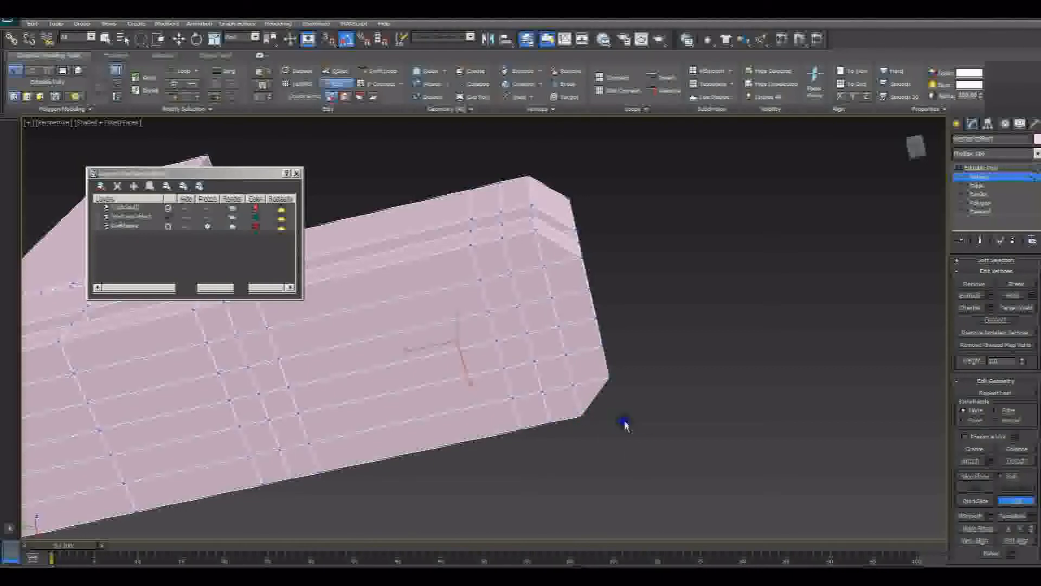
pyautogui.moveTo(559, 298); pyautogui.dragTo(562, 330, button='middle')
pyautogui.rightClick(741, 324)
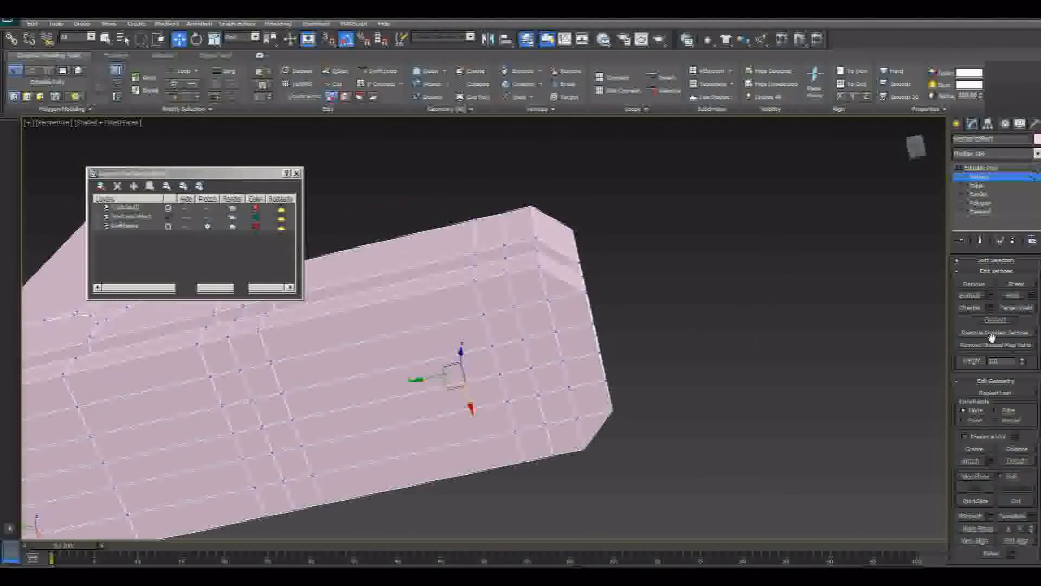
pyautogui.moveTo(490, 201); pyautogui.dragTo(728, 542)
pyautogui.moveTo(646, 364); pyautogui.dragTo(669, 326, button='middle')
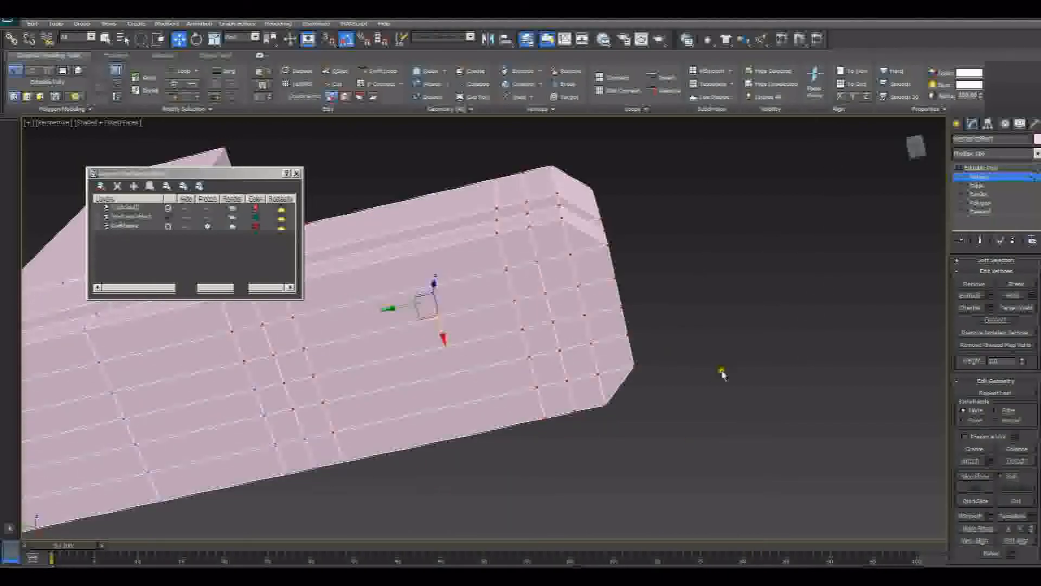
pyautogui.moveTo(1029, 425); pyautogui.dragTo(1029, 485)
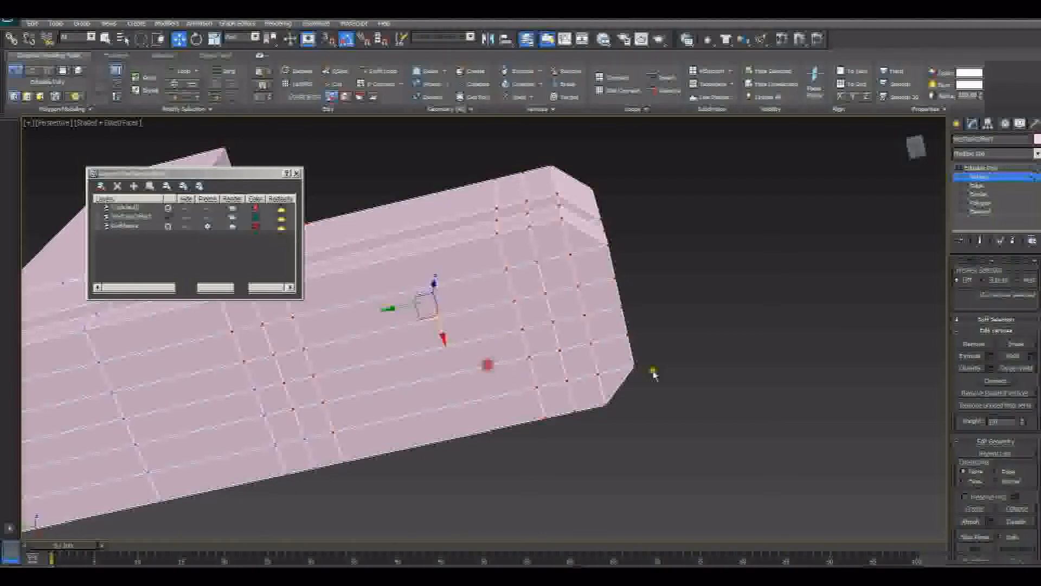
# Connect both circle-centre vertices on the foot's underside to the four corner vertices surrounding each of them
pyautogui.keyDown('alt'); pyautogui.moveTo(652, 367); pyautogui.dragTo(624, 305, button='middle'); pyautogui.keyUp('alt')
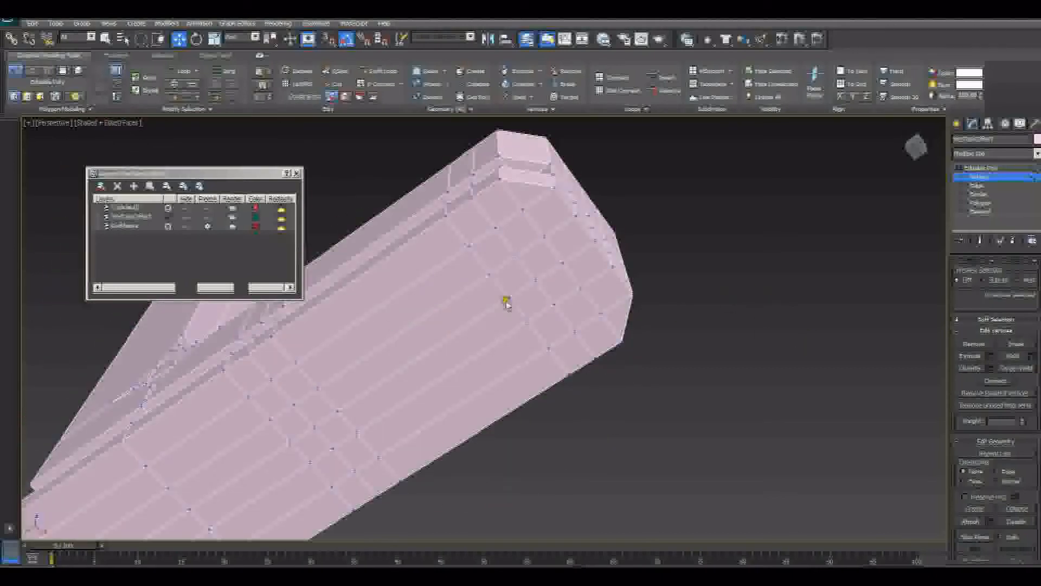
pyautogui.click(534, 279)
pyautogui.moveTo(532, 279); pyautogui.dragTo(550, 184, button='middle')
pyautogui.press('q')
pyautogui.click(548, 353)
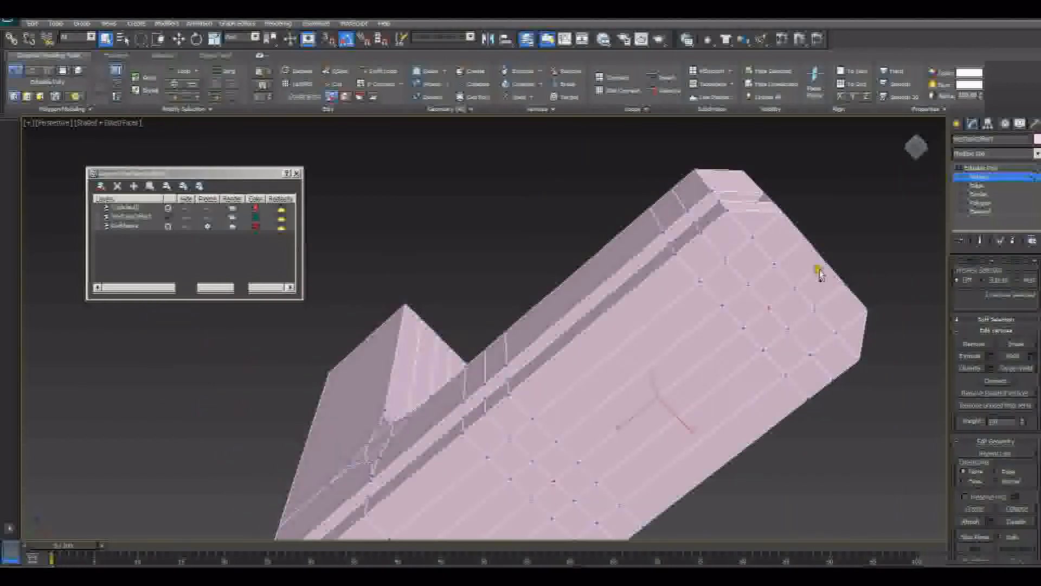
pyautogui.click(774, 265)
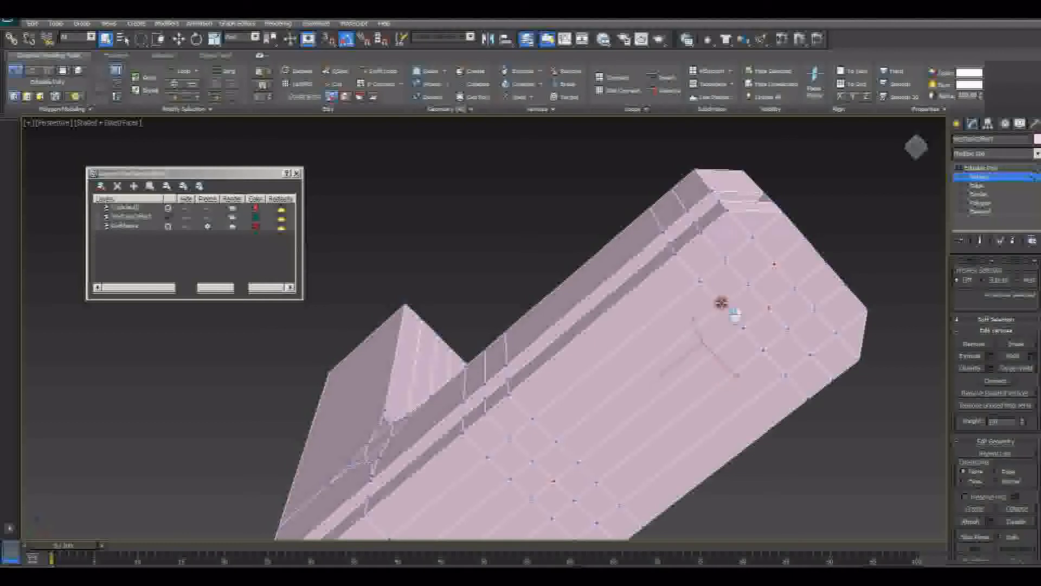
pyautogui.keyDown('ctrl'); pyautogui.click(764, 349); pyautogui.keyUp('ctrl')
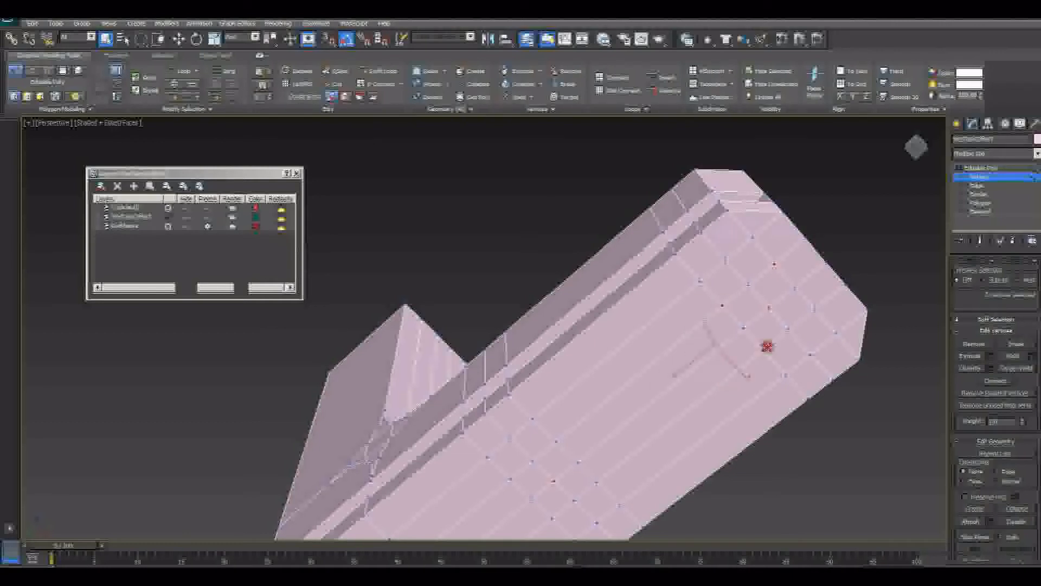
pyautogui.keyDown('ctrl'); pyautogui.click(813, 309); pyautogui.keyUp('ctrl')
pyautogui.moveTo(668, 410); pyautogui.dragTo(790, 321, button='middle')
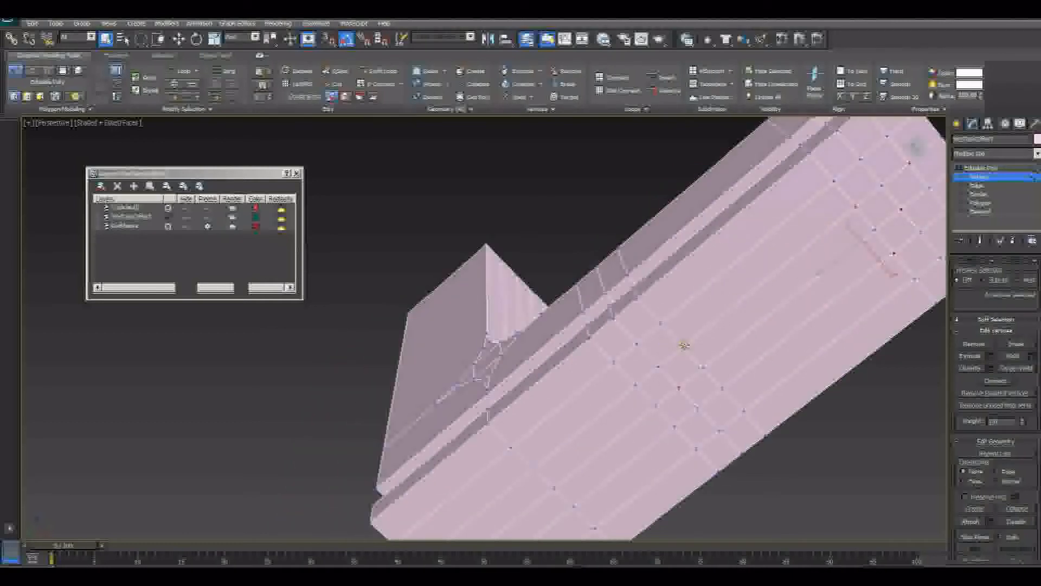
pyautogui.click(685, 345)
pyautogui.keyDown('ctrl'); pyautogui.click(636, 385); pyautogui.keyUp('ctrl')
pyautogui.keyDown('ctrl'); pyautogui.click(675, 427); pyautogui.keyUp('ctrl')
pyautogui.keyDown('ctrl'); pyautogui.click(721, 389); pyautogui.keyUp('ctrl')
pyautogui.click(995, 380)
pyautogui.keyDown('alt'); pyautogui.moveTo(792, 400); pyautogui.dragTo(793, 465, button='middle'); pyautogui.keyUp('alt')
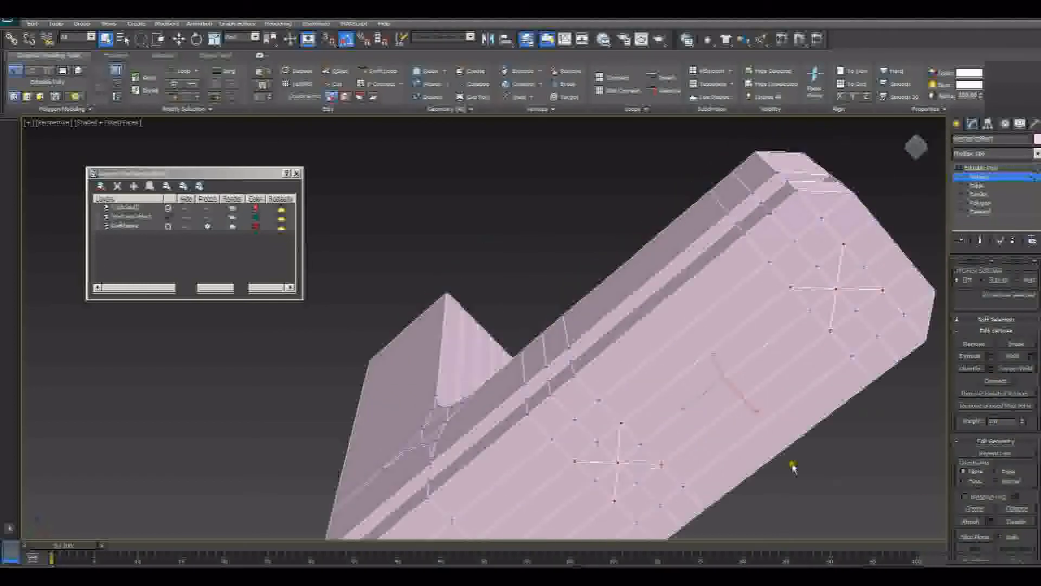
# Chamfer the slot's circle-centre vertices on the foot's underside and upper face into octagonal outlines
pyautogui.click(836, 288)
pyautogui.click(616, 461)
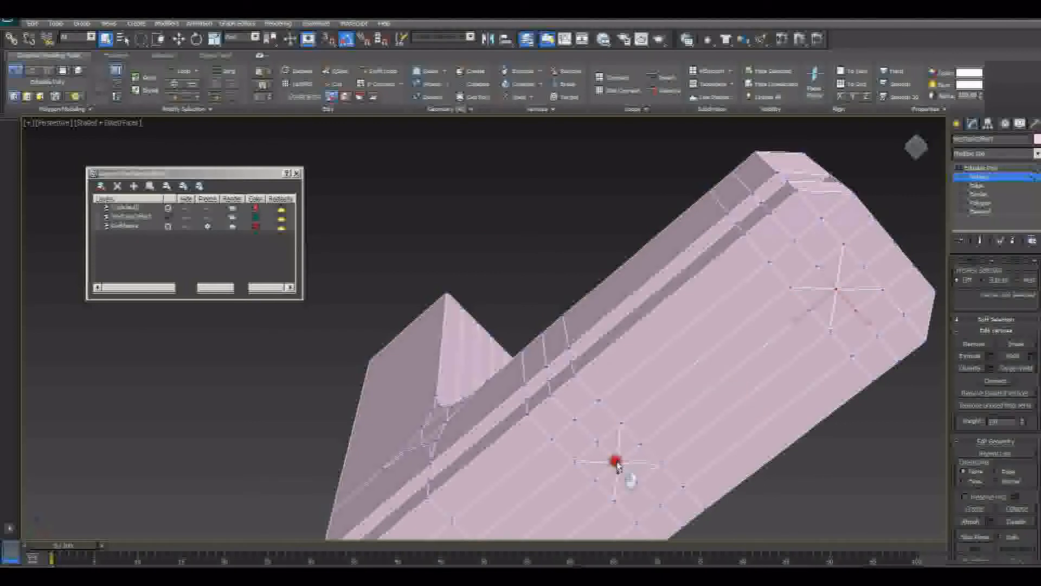
pyautogui.keyDown('alt'); pyautogui.moveTo(692, 304); pyautogui.dragTo(929, 283, button='middle'); pyautogui.keyUp('alt')
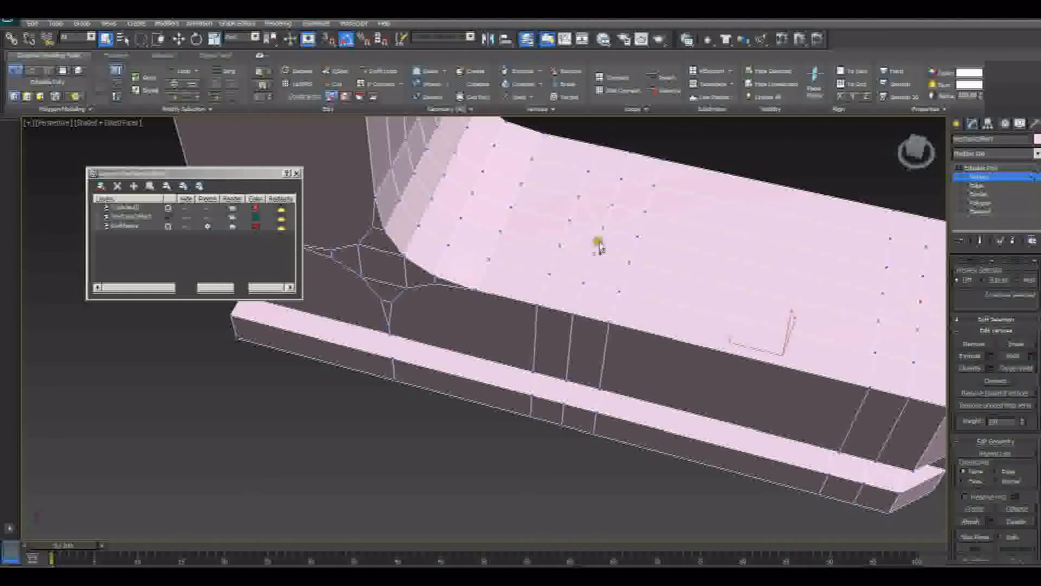
pyautogui.click(602, 230)
pyautogui.click(706, 275)
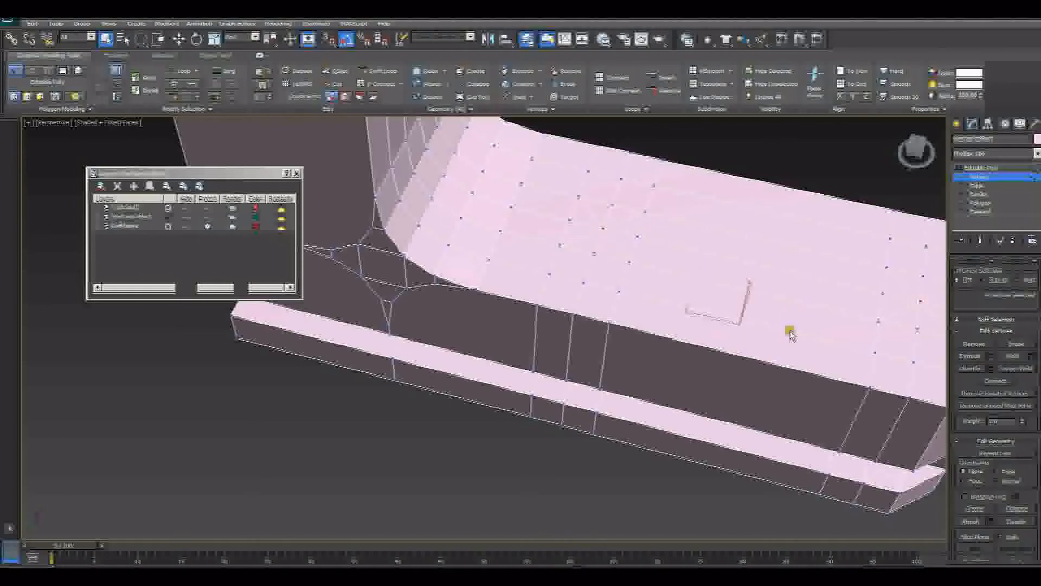
pyautogui.click(991, 368)
# Inspect the octagonal outlines on the foot's upper face and compare them with the slot in the browser's reference drawing
pyautogui.moveTo(713, 318); pyautogui.dragTo(612, 355, button='middle')
pyautogui.keyDown('alt'); pyautogui.moveTo(613, 355); pyautogui.dragTo(655, 328, button='middle'); pyautogui.keyUp('alt')
pyautogui.scroll(3, 600, 395)
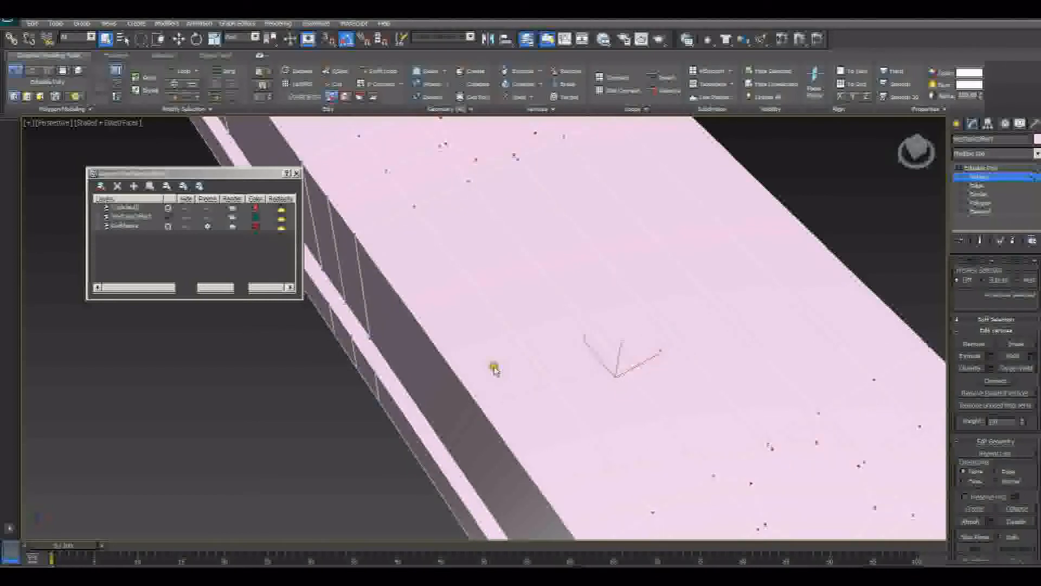
pyautogui.keyDown('alt'); pyautogui.moveTo(706, 391); pyautogui.dragTo(655, 345, button='middle'); pyautogui.keyUp('alt')
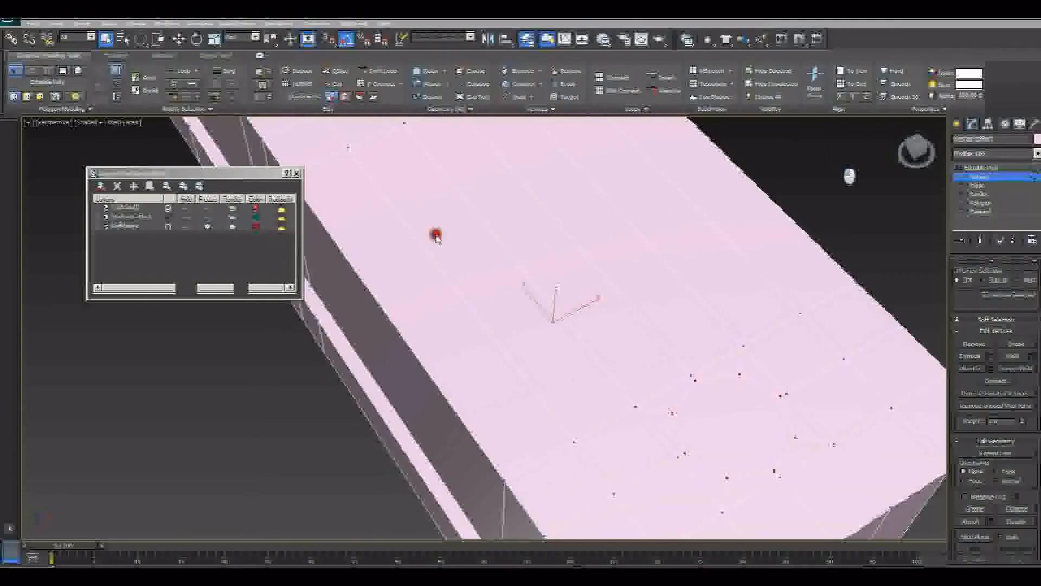
pyautogui.hotkey('alt', 'Tab')
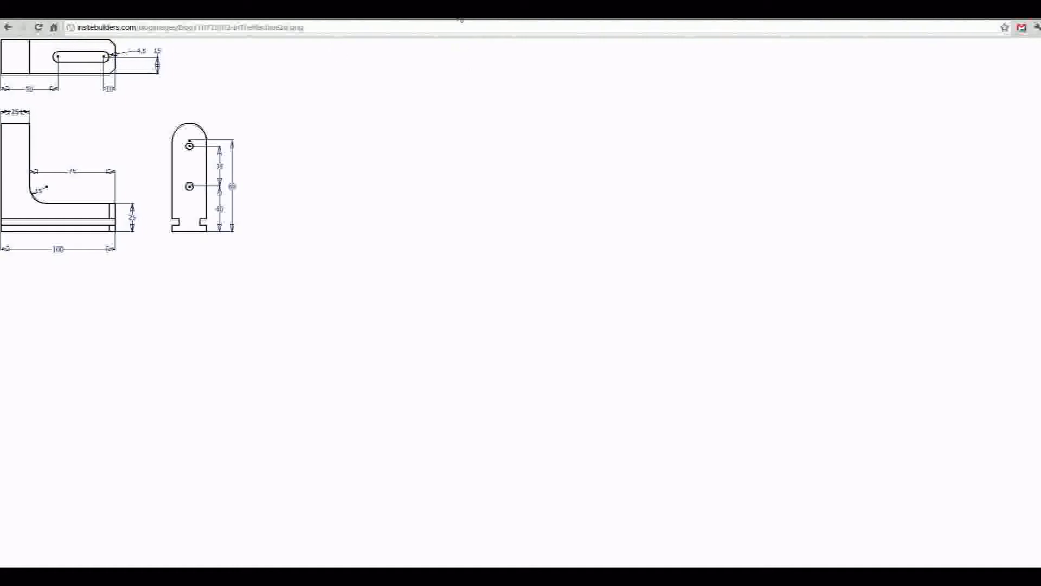
pyautogui.doubleClick(461, 21)
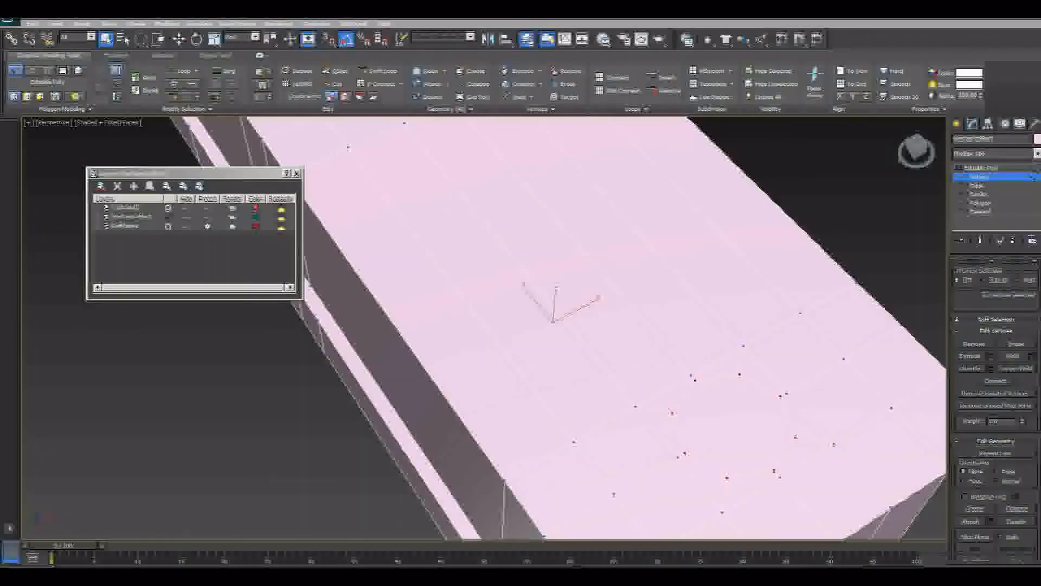
pyautogui.moveTo(592, 295); pyautogui.dragTo(599, 321, button='middle')
pyautogui.scroll(-2, 598, 321)
pyautogui.moveTo(520, 298); pyautogui.dragTo(546, 356, button='middle')
pyautogui.scroll(2, 546, 356)
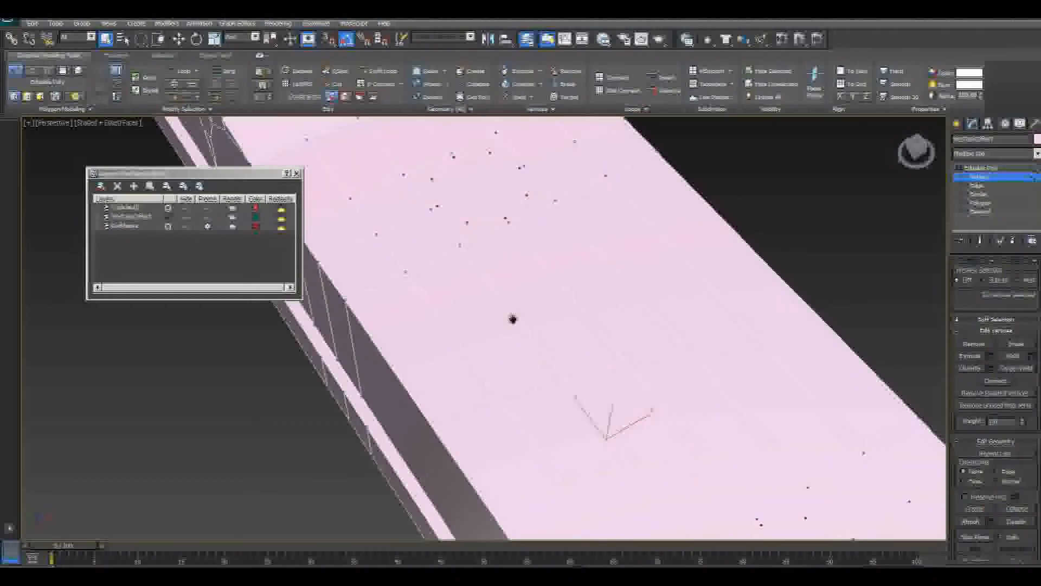
pyautogui.moveTo(513, 319); pyautogui.dragTo(477, 254, button='middle')
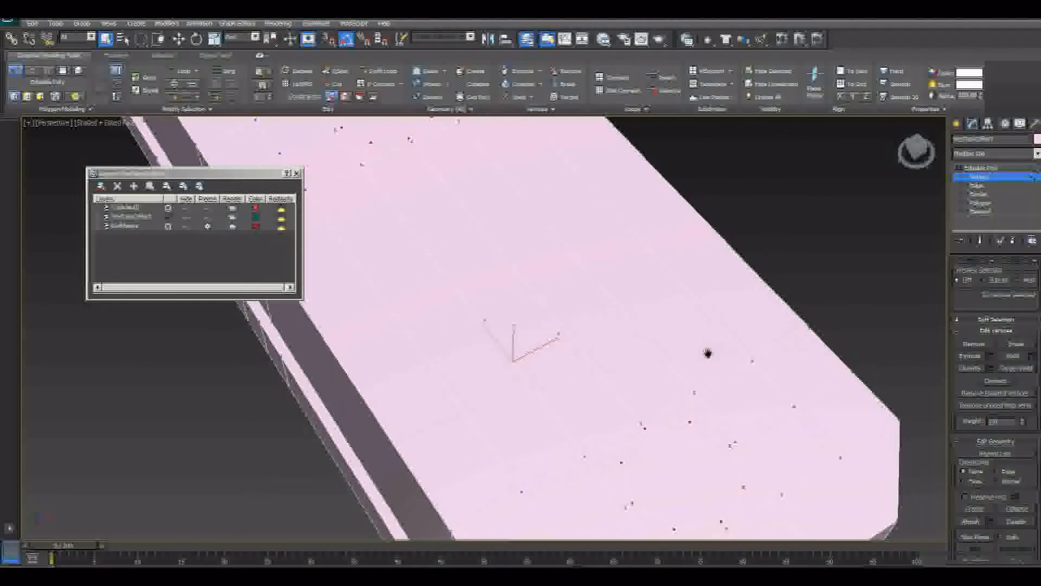
# Cut an edge along one side of the slot on the foot's upper face, from the outer octagon to the inner octagon
pyautogui.scroll(-3, 708, 353)
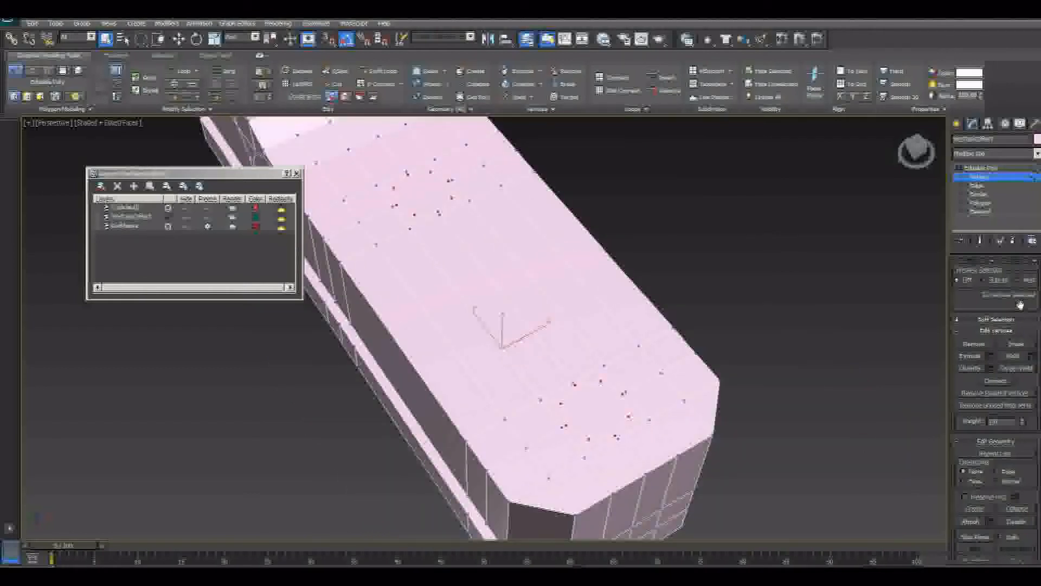
pyautogui.moveTo(1020, 305); pyautogui.dragTo(1012, 358)
pyautogui.scroll(-5, 1009, 378)
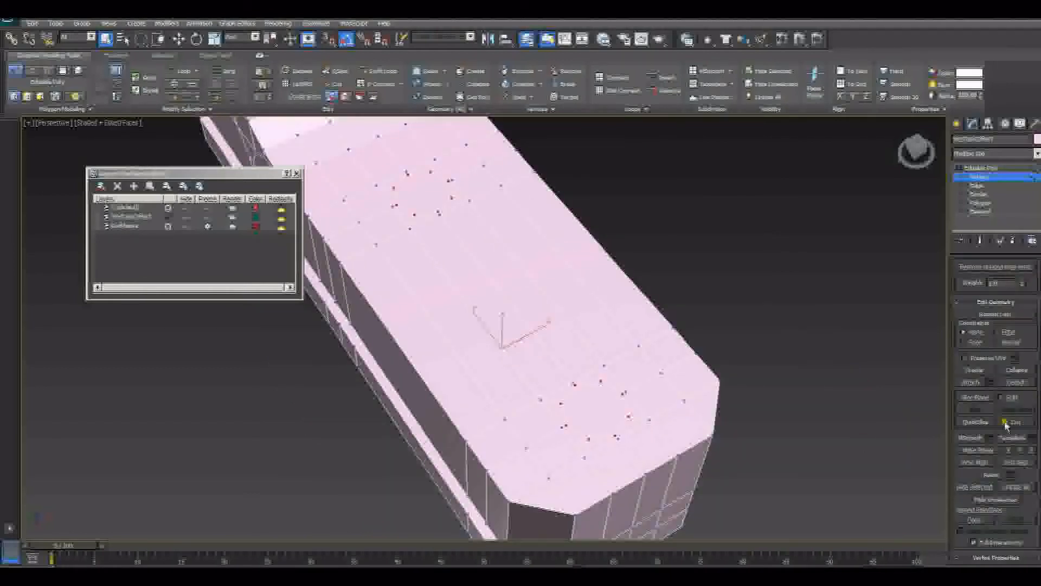
pyautogui.click(1015, 423)
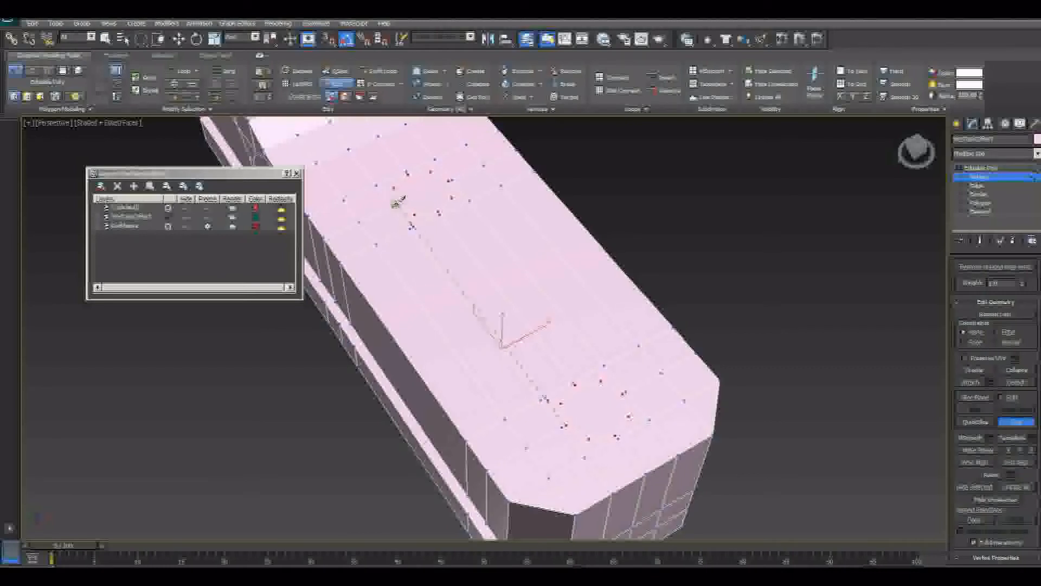
pyautogui.click(396, 204)
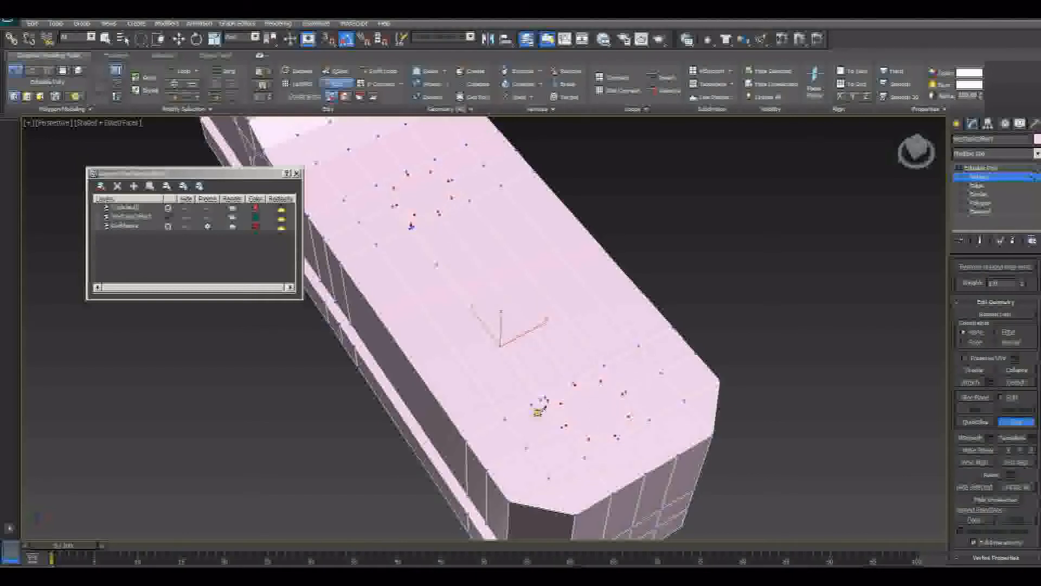
pyautogui.scroll(3, 558, 412)
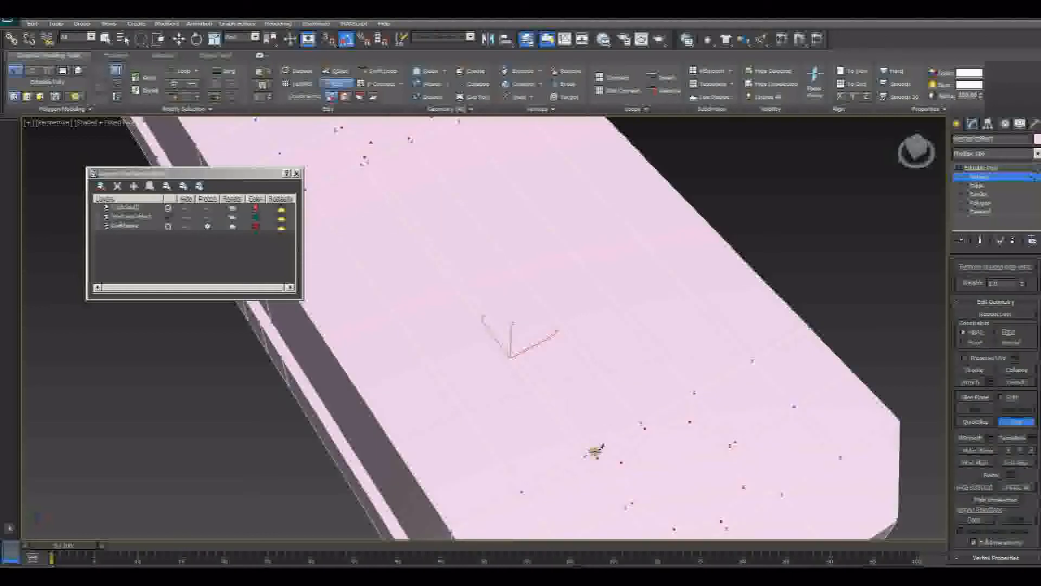
pyautogui.moveTo(661, 398); pyautogui.dragTo(644, 375, button='middle')
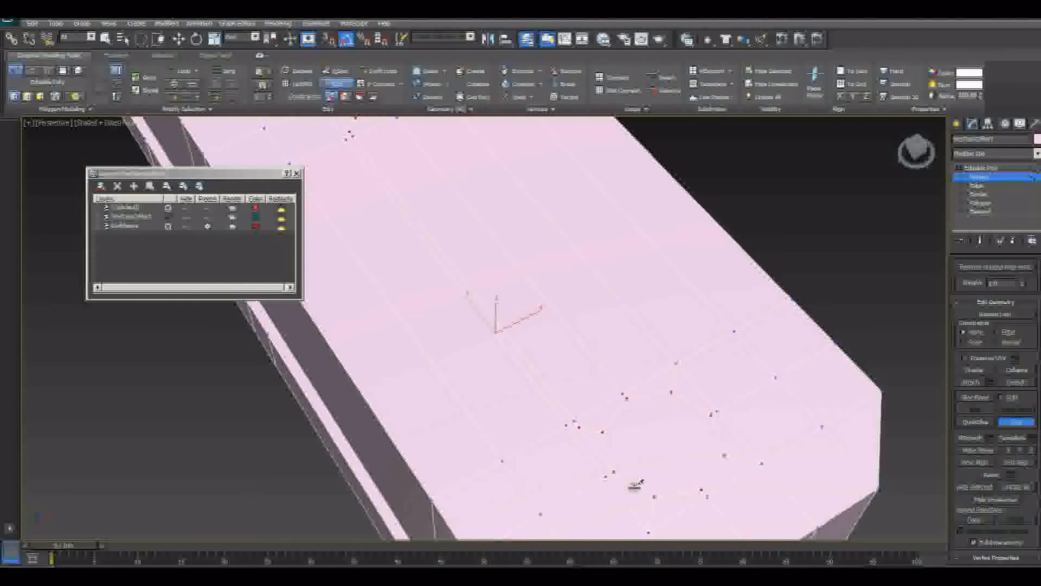
pyautogui.moveTo(503, 325)
pyautogui.mouseDown(button='middle')
pyautogui.moveTo(516, 372)
pyautogui.moveTo(500, 330)
pyautogui.mouseUp(button='middle')
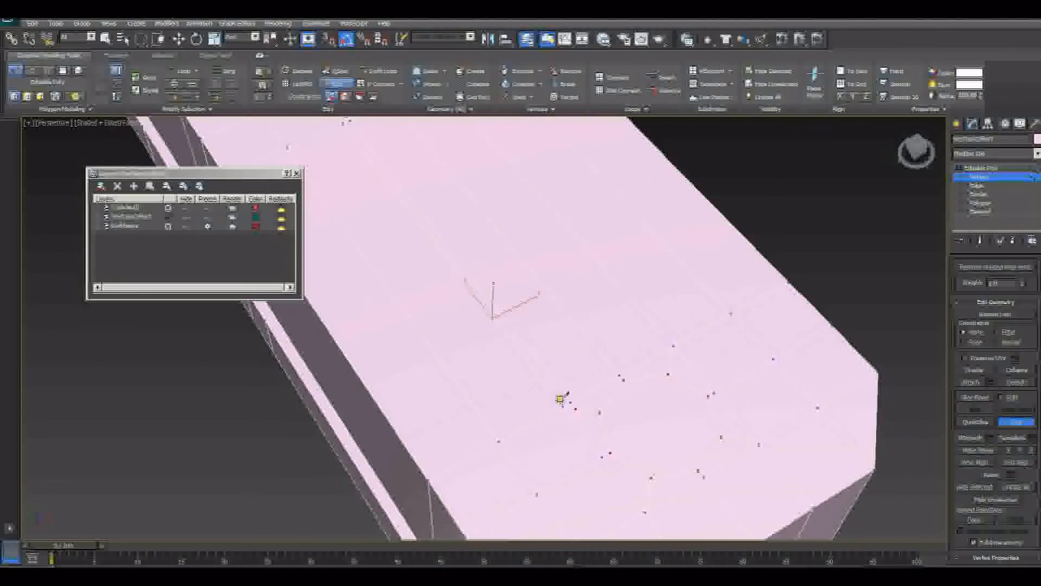
pyautogui.moveTo(649, 397); pyautogui.dragTo(789, 463, button='middle')
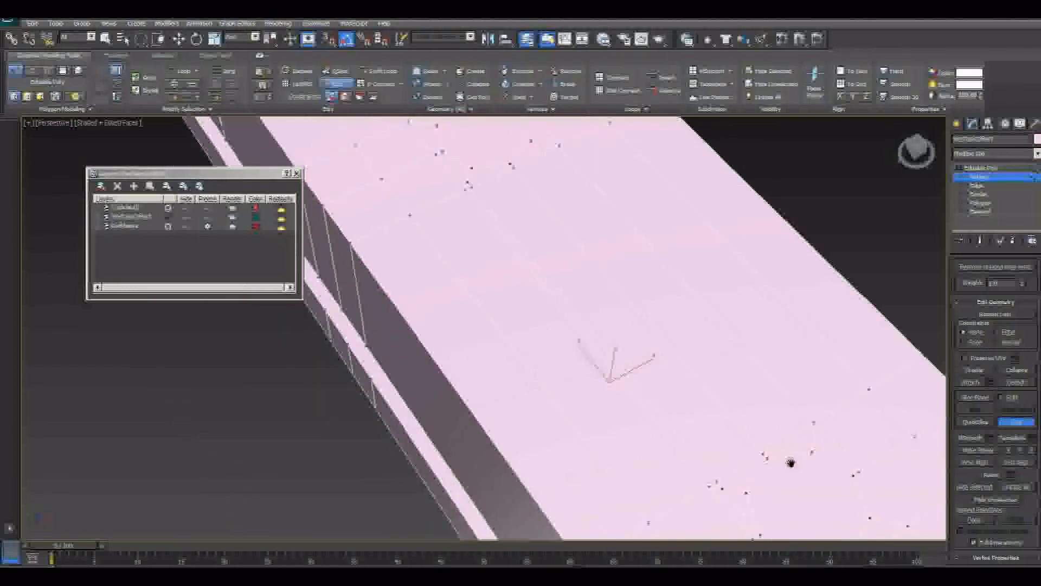
pyautogui.scroll(-3, 770, 434)
pyautogui.moveTo(668, 390); pyautogui.dragTo(675, 411, button='middle')
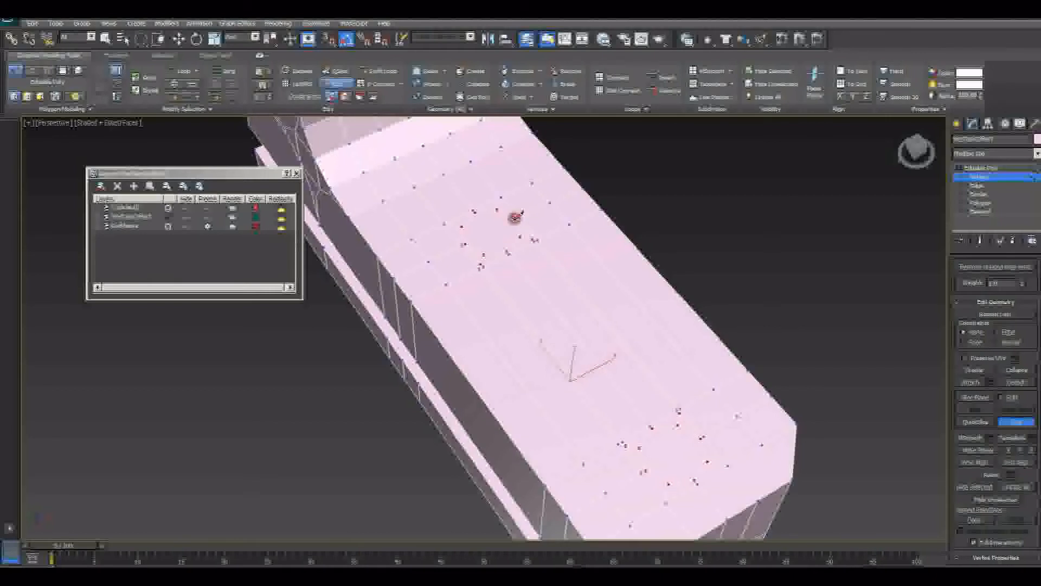
pyautogui.rightClick(604, 370)
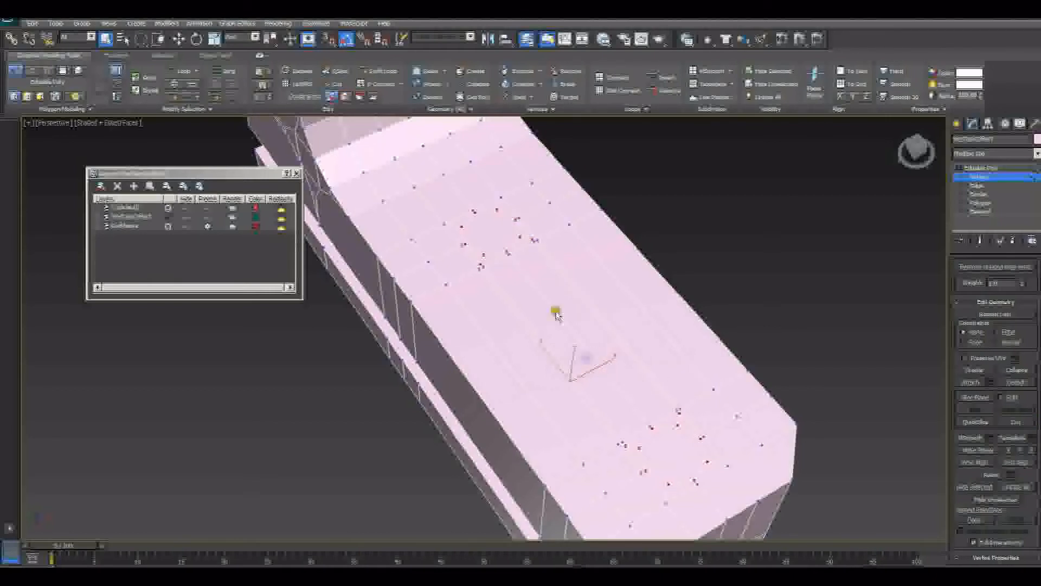
# On the block's underside, cut a lengthwise edge joining the outermost vertices of the two octagons along one side
pyautogui.scroll(5, 605, 375)
pyautogui.keyDown('alt'); pyautogui.moveTo(604, 399); pyautogui.dragTo(593, 304, button='middle'); pyautogui.keyUp('alt')
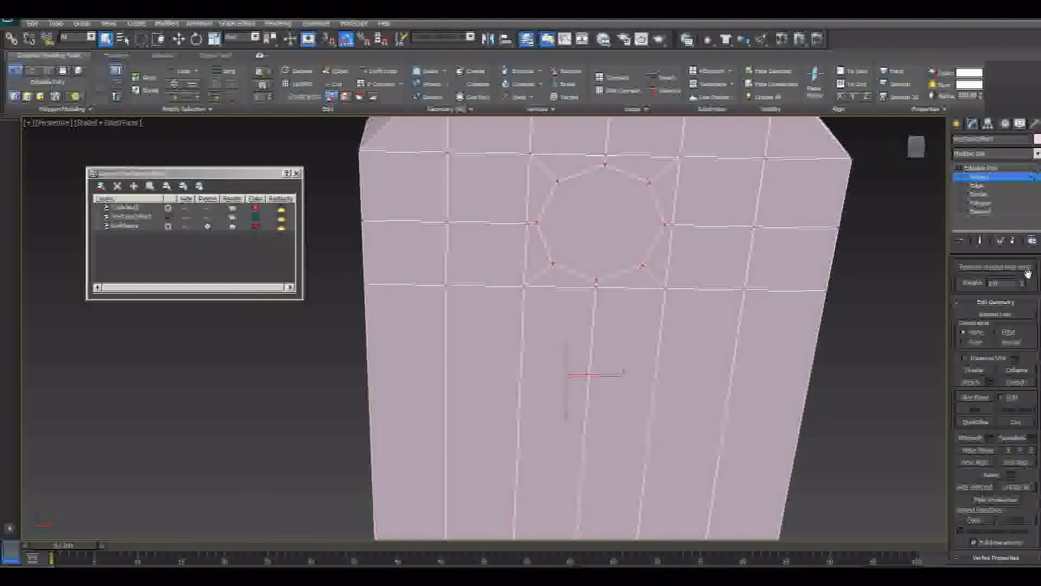
pyautogui.click(1020, 422)
pyautogui.scroll(-2, 602, 388)
pyautogui.moveTo(598, 390); pyautogui.dragTo(624, 297, button='middle')
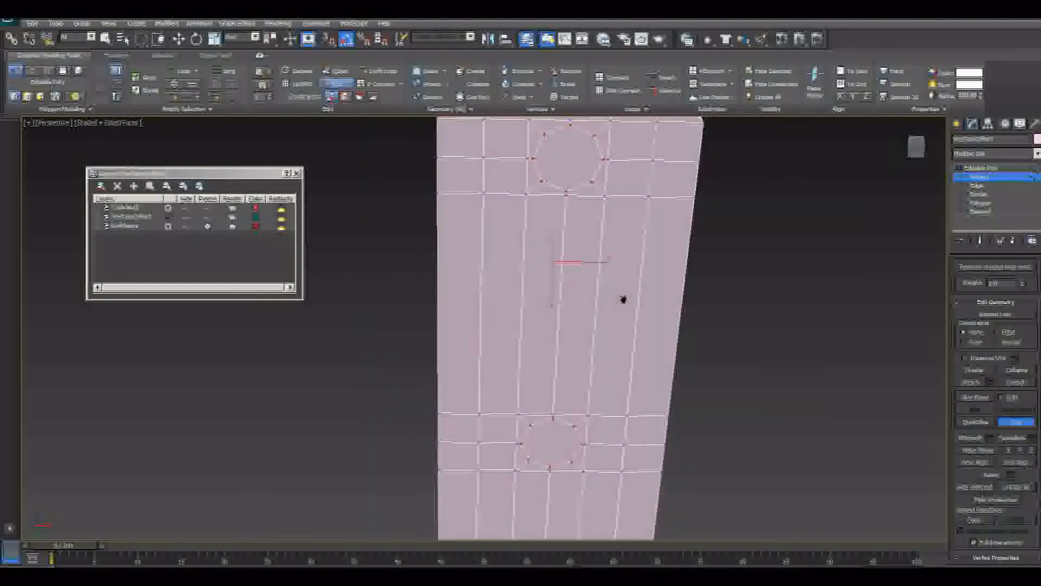
pyautogui.scroll(1, 624, 296)
pyautogui.scroll(-1, 624, 296)
pyautogui.scroll(1, 515, 179)
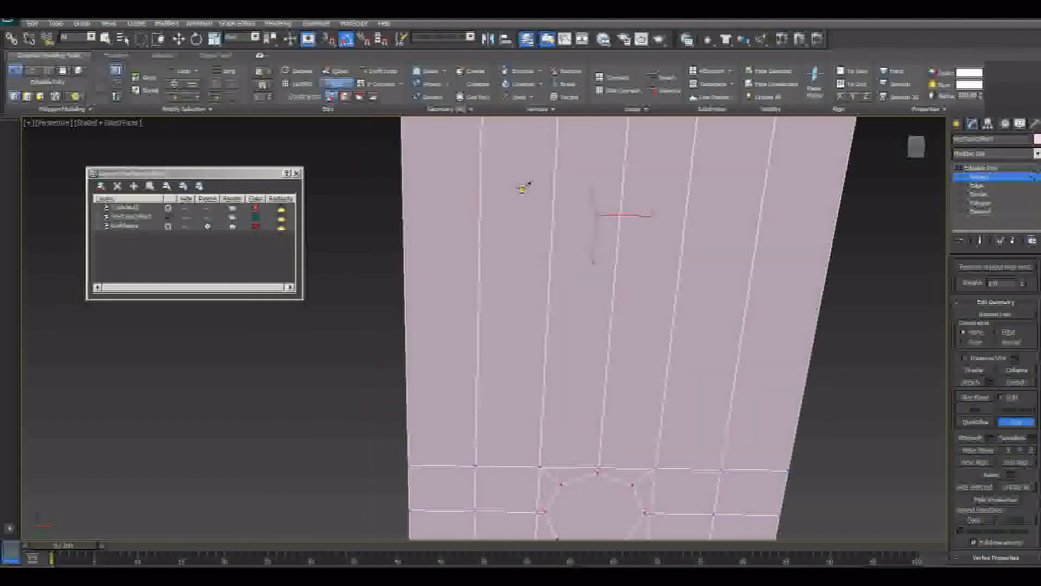
pyautogui.scroll(-1, 526, 184)
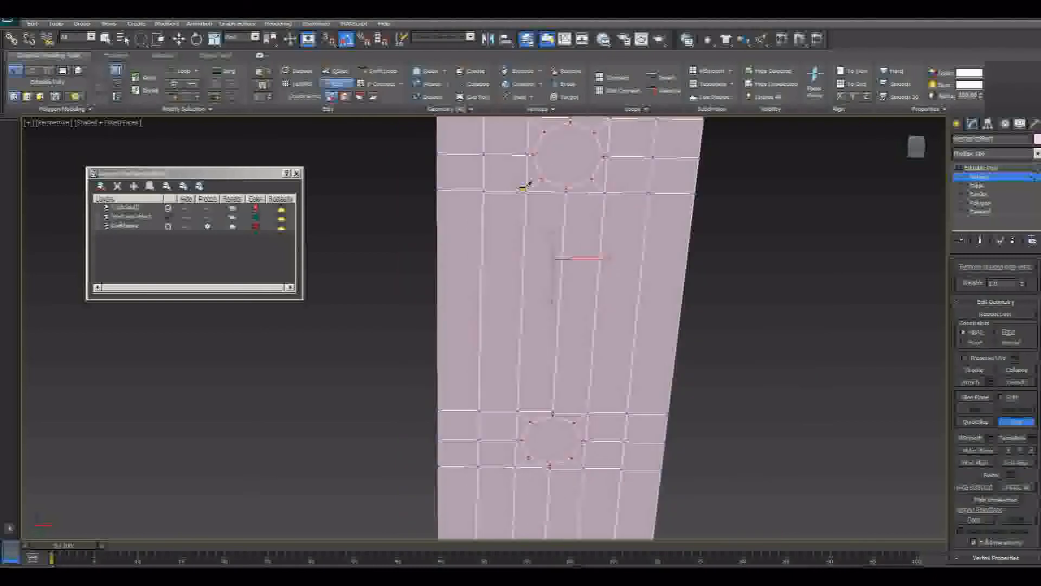
pyautogui.click(533, 154)
pyautogui.click(521, 413)
pyautogui.click(521, 439)
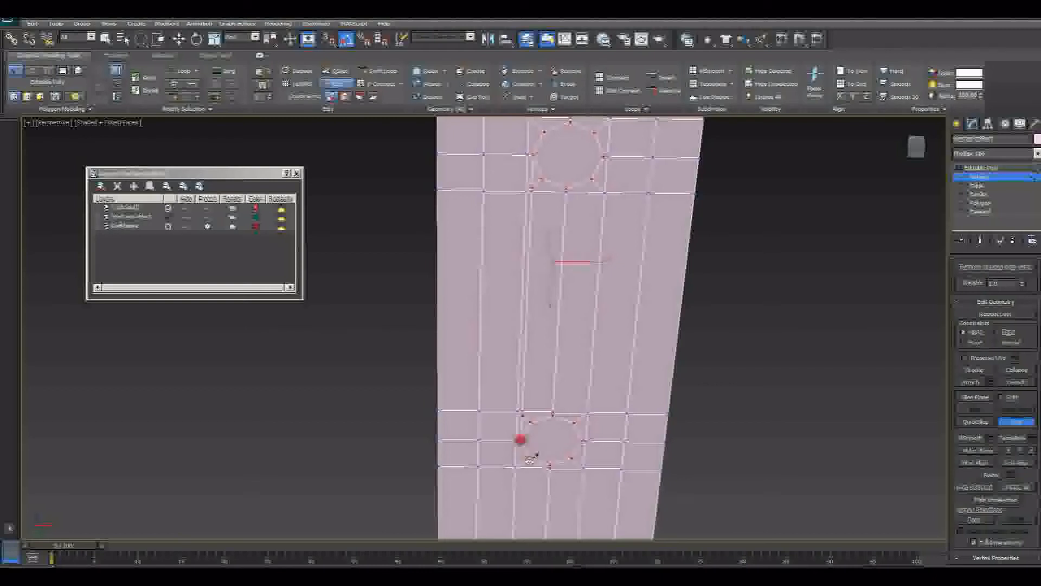
# Cut the matching lengthwise edge between the two octagons on their opposite side, and finish cutting
pyautogui.rightClick(585, 449)
pyautogui.click(582, 440)
pyautogui.click(602, 192)
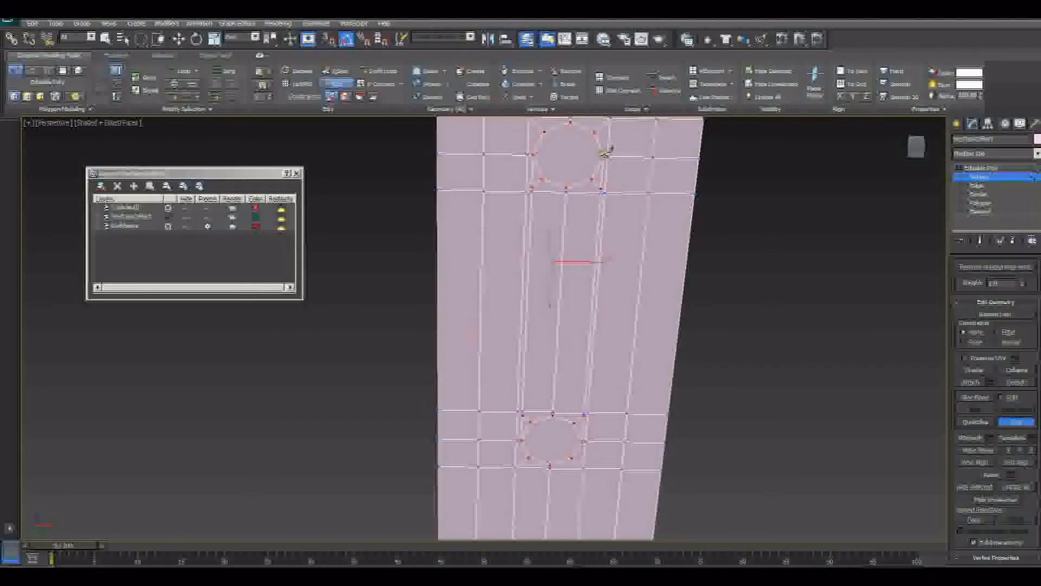
pyautogui.click(604, 156)
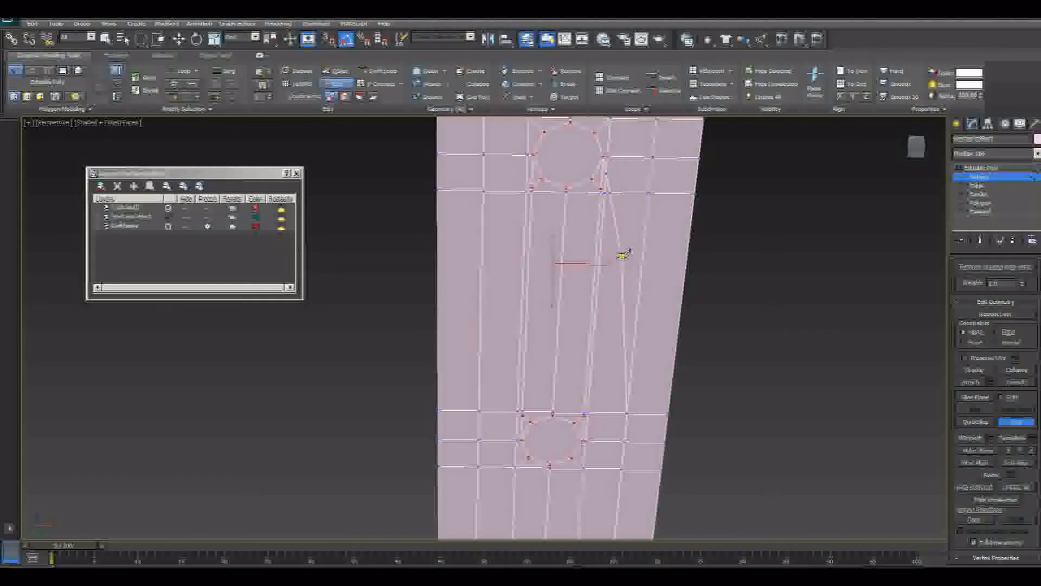
pyautogui.rightClick(621, 255)
pyautogui.rightClick(561, 263)
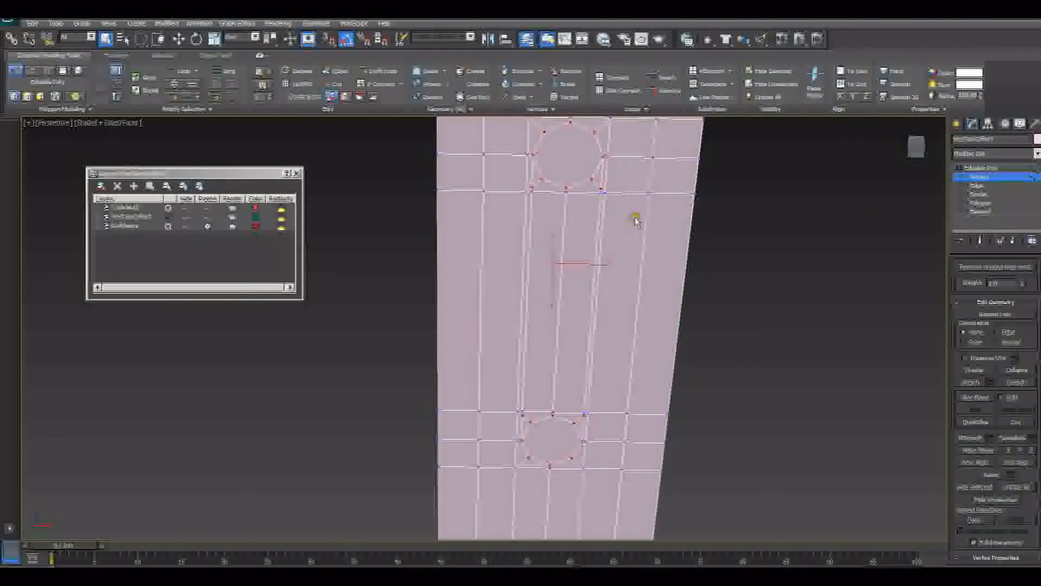
# At polygon level, select the underside octagon near the chamfered end, its adjoining corner polygons and the long strips between the octagons
pyautogui.click(981, 203)
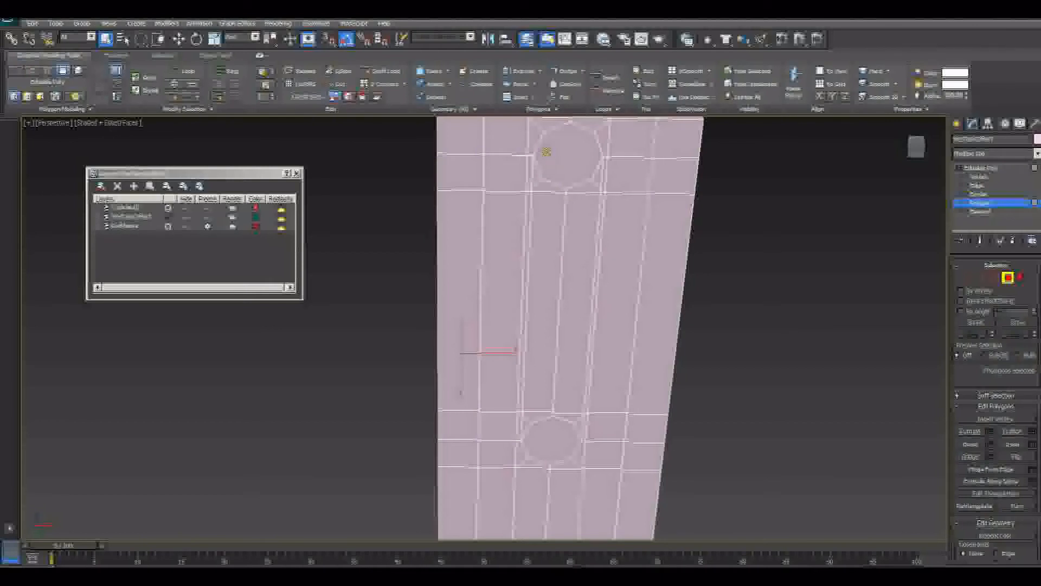
pyautogui.click(549, 153)
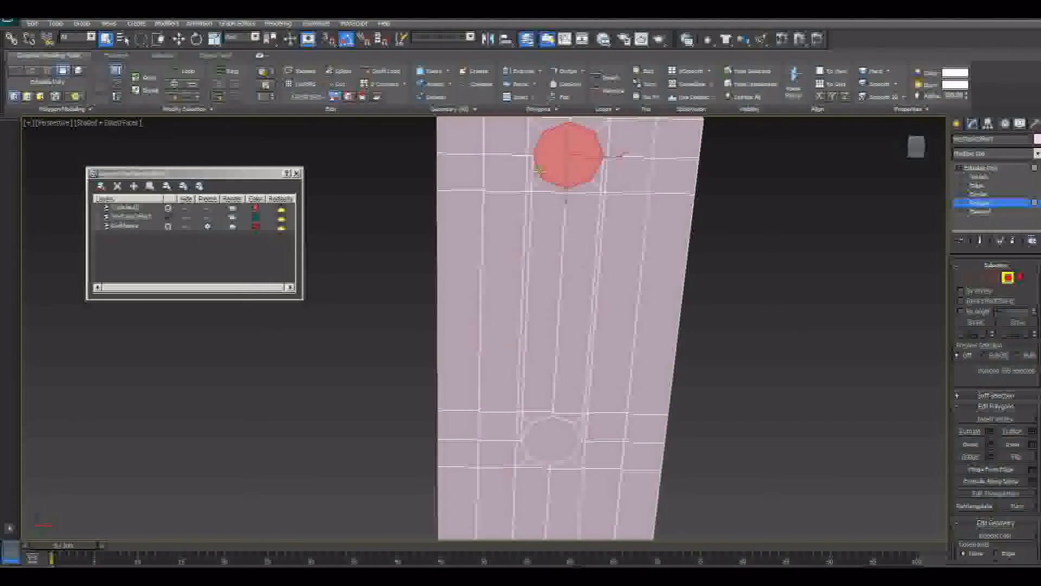
pyautogui.keyDown('ctrl'); pyautogui.click(534, 174); pyautogui.keyUp('ctrl')
pyautogui.keyDown('ctrl'); pyautogui.click(546, 187); pyautogui.keyUp('ctrl')
pyautogui.keyDown('ctrl'); pyautogui.click(546, 211); pyautogui.keyUp('ctrl')
pyautogui.keyDown('ctrl'); pyautogui.click(571, 202); pyautogui.keyUp('ctrl')
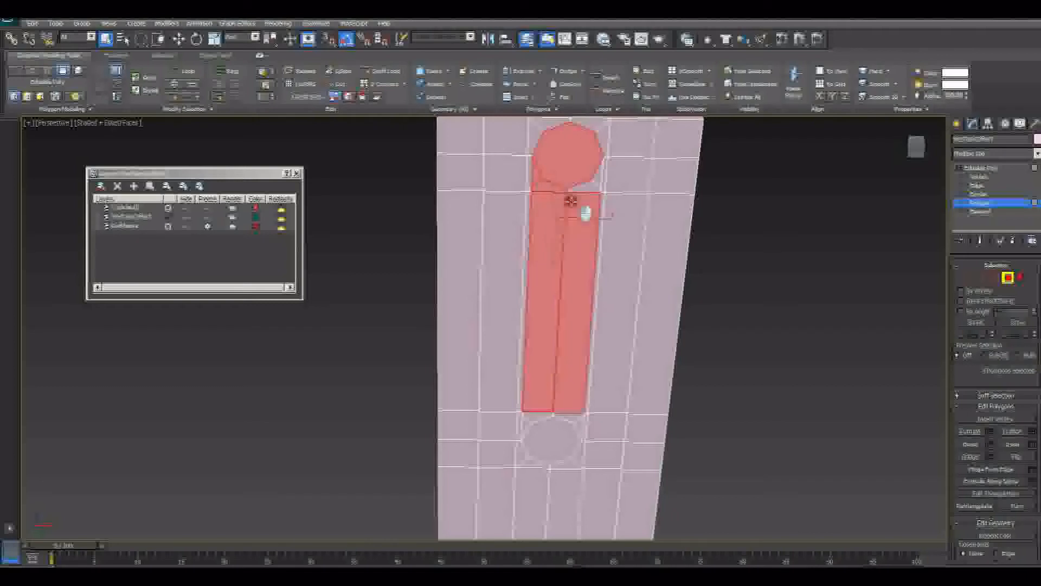
pyautogui.keyDown('ctrl'); pyautogui.click(594, 180); pyautogui.keyUp('ctrl')
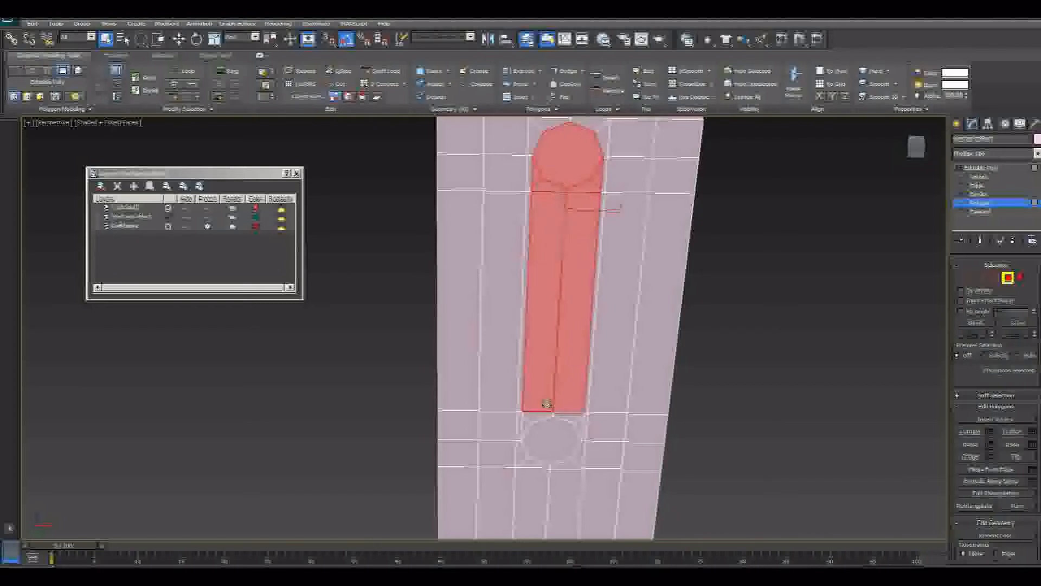
# Add the second underside octagon, its corner polygons and the thin slivers along both sides of the slot to the selection
pyautogui.keyDown('ctrl'); pyautogui.click(540, 429); pyautogui.keyUp('ctrl')
pyautogui.keyDown('ctrl'); pyautogui.click(534, 414); pyautogui.keyUp('ctrl')
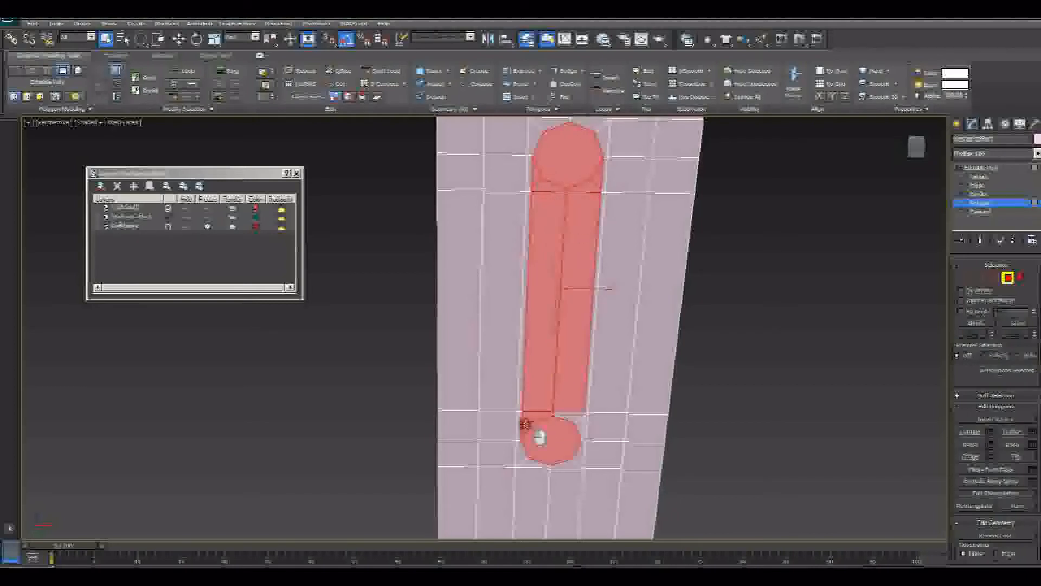
pyautogui.keyDown('ctrl'); pyautogui.click(570, 413); pyautogui.keyUp('ctrl')
pyautogui.keyDown('ctrl'); pyautogui.click(575, 424); pyautogui.keyUp('ctrl')
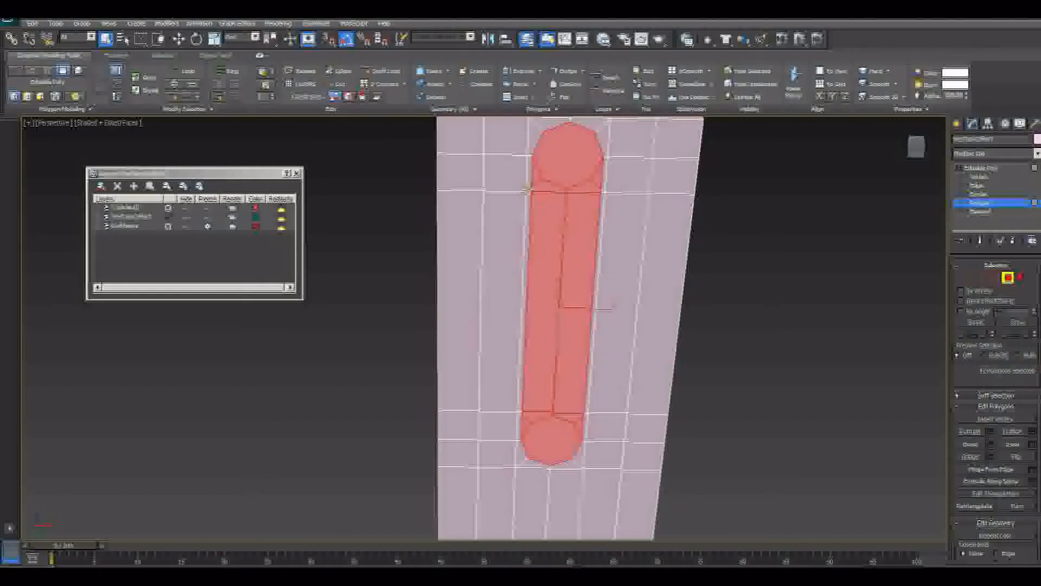
pyautogui.keyDown('ctrl'); pyautogui.click(529, 215); pyautogui.keyUp('ctrl')
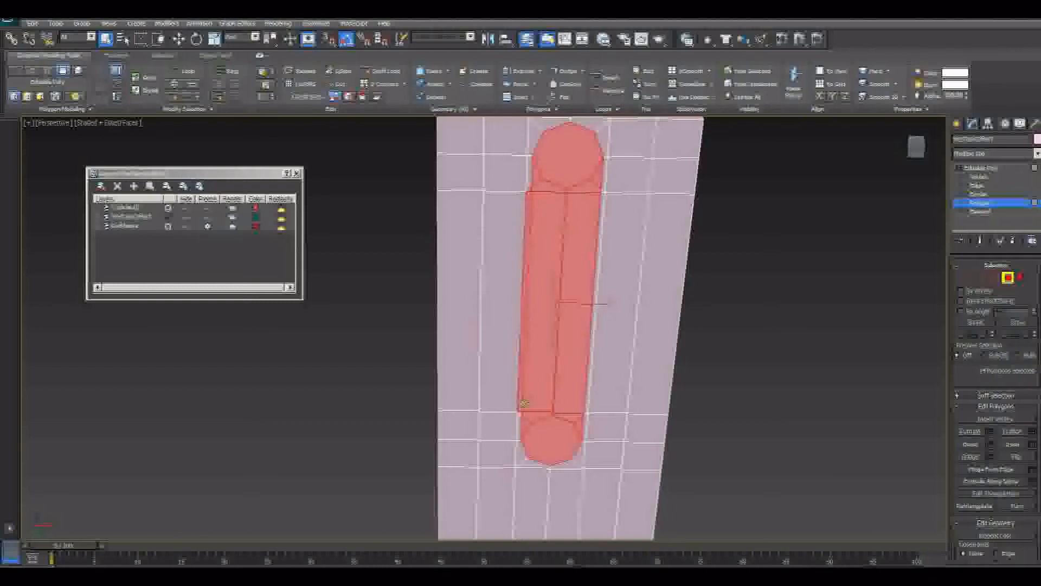
pyautogui.keyDown('ctrl'); pyautogui.click(519, 411); pyautogui.keyUp('ctrl')
pyautogui.keyDown('ctrl'); pyautogui.click(584, 413); pyautogui.keyUp('ctrl')
pyautogui.keyDown('ctrl'); pyautogui.click(584, 408); pyautogui.keyUp('ctrl')
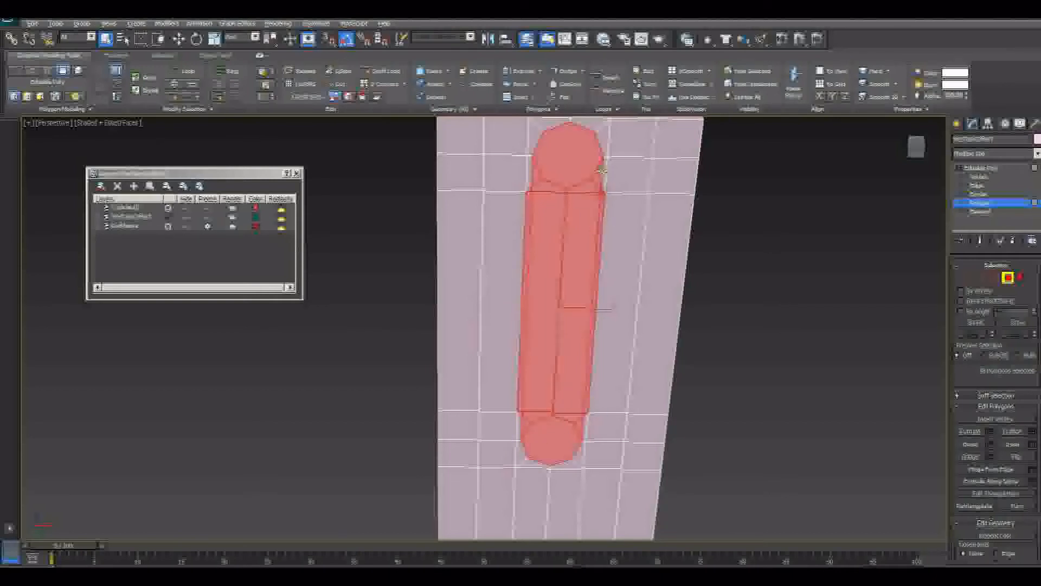
# On the block's upper face, select the octagon near the chamfered end, its corner polygons, the long strips and the side slivers
pyautogui.keyDown('alt'); pyautogui.moveTo(597, 228); pyautogui.dragTo(619, 341, button='middle'); pyautogui.keyUp('alt')
pyautogui.click(611, 485)
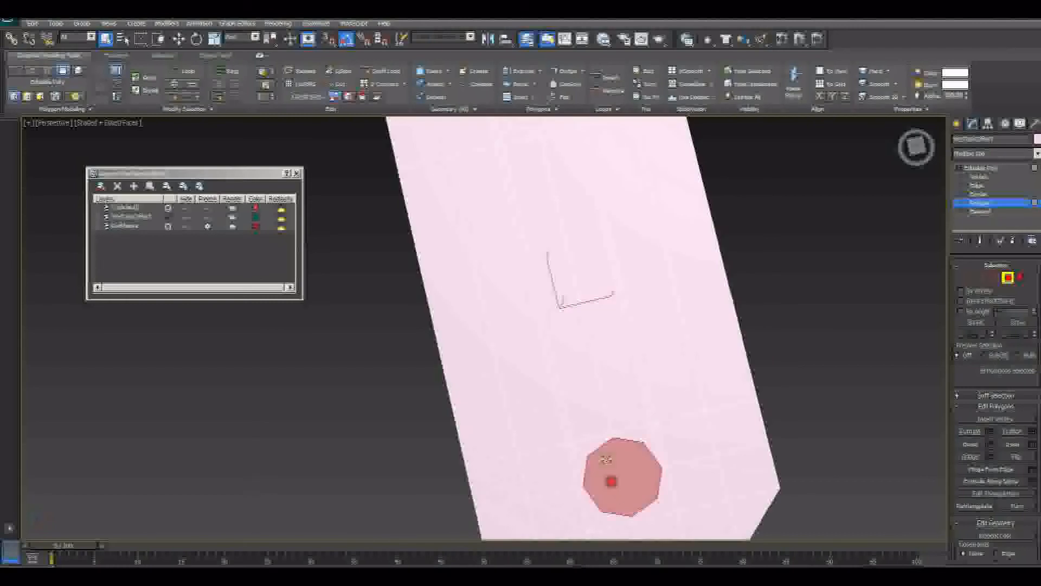
pyautogui.keyDown('ctrl'); pyautogui.click(578, 426); pyautogui.keyUp('ctrl')
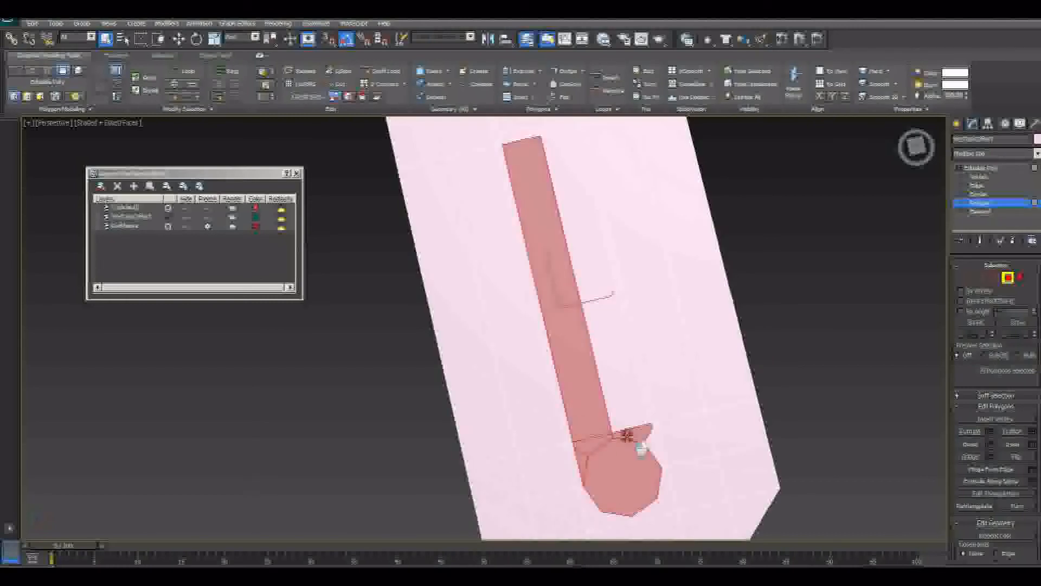
pyautogui.keyDown('ctrl'); pyautogui.click(623, 414); pyautogui.keyUp('ctrl')
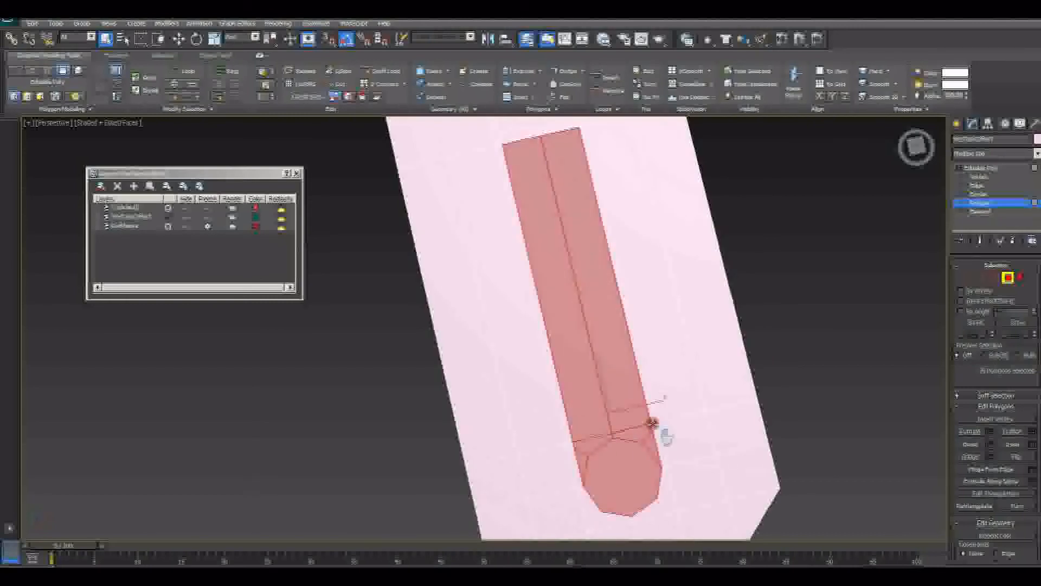
pyautogui.keyDown('ctrl'); pyautogui.click(653, 418); pyautogui.keyUp('ctrl')
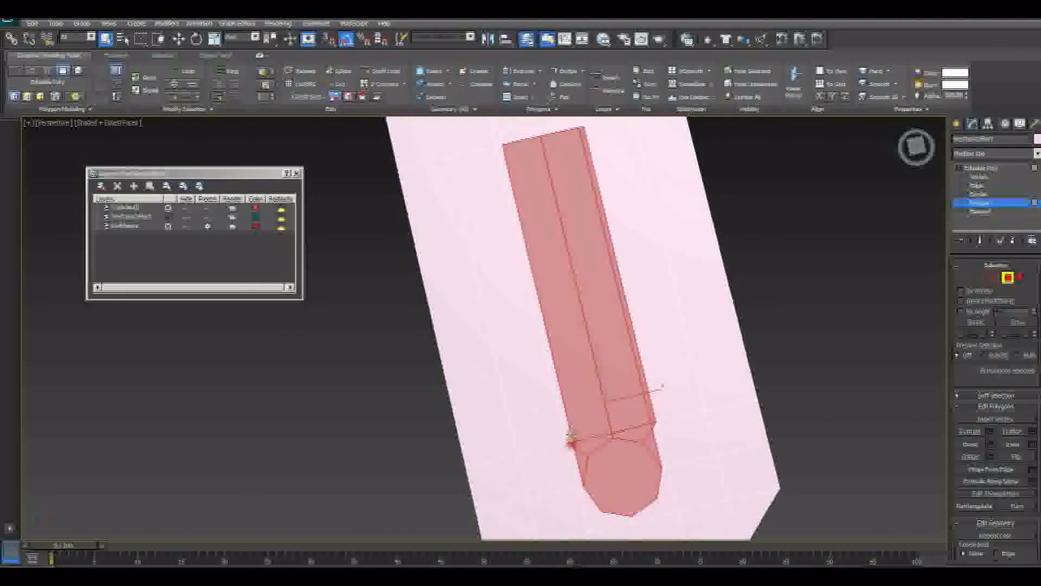
pyautogui.keyDown('ctrl'); pyautogui.click(569, 435); pyautogui.keyUp('ctrl')
# Add the other upper-face octagon and its surrounding corner polygons to the selection, and delete the selected slot polygons
pyautogui.moveTo(552, 210); pyautogui.dragTo(610, 324, button='middle')
pyautogui.keyDown('ctrl'); pyautogui.click(612, 314); pyautogui.keyUp('ctrl')
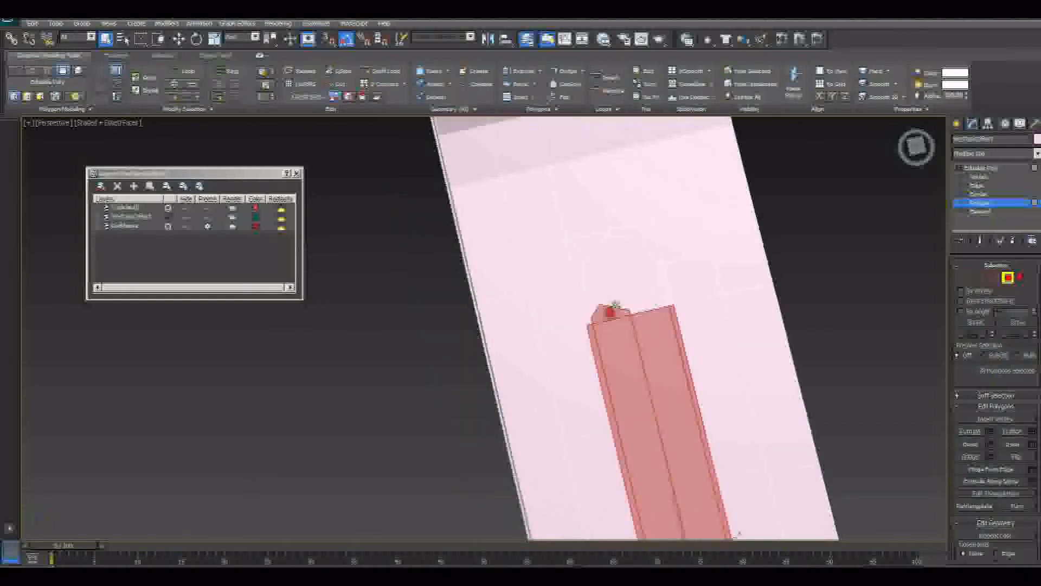
pyautogui.keyDown('ctrl'); pyautogui.click(615, 300); pyautogui.keyUp('ctrl')
pyautogui.keyDown('ctrl'); pyautogui.click(590, 303); pyautogui.keyUp('ctrl')
pyautogui.keyDown('ctrl'); pyautogui.click(640, 307); pyautogui.keyUp('ctrl')
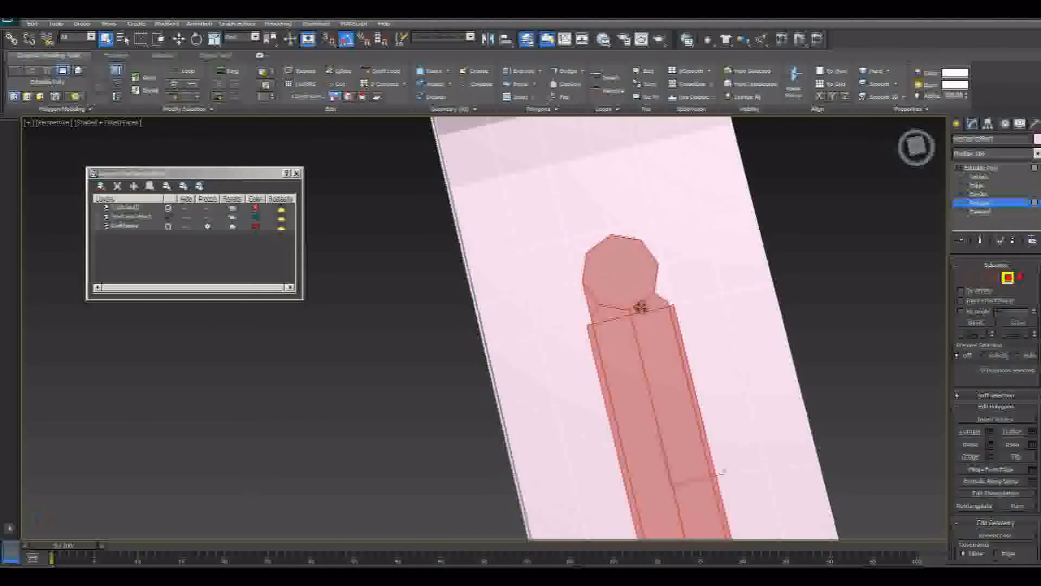
pyautogui.keyDown('ctrl'); pyautogui.click(658, 283); pyautogui.keyUp('ctrl')
pyautogui.keyDown('ctrl'); pyautogui.click(670, 304); pyautogui.keyUp('ctrl')
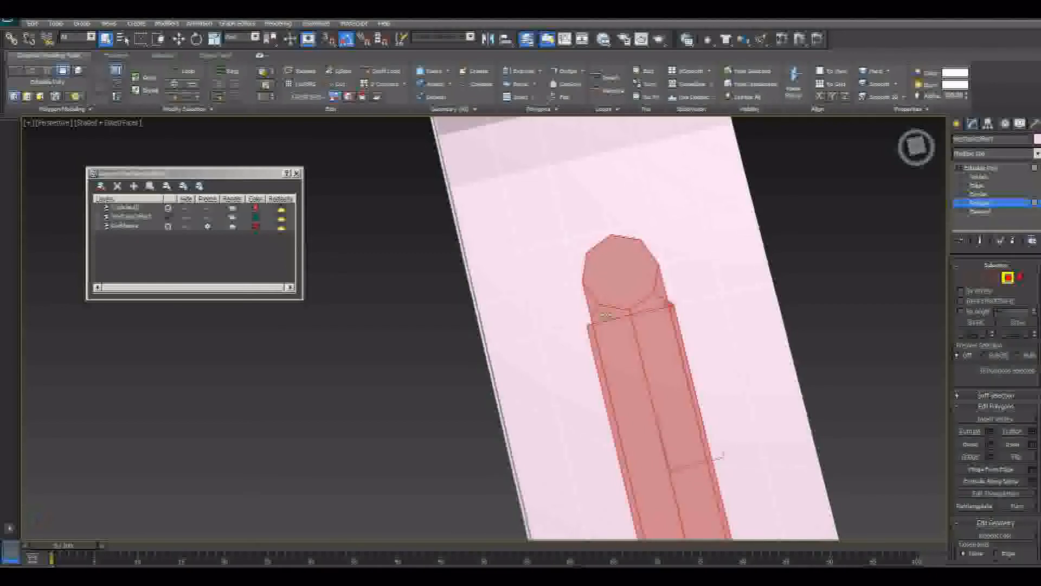
pyautogui.keyDown('ctrl'); pyautogui.click(591, 323); pyautogui.keyUp('ctrl')
pyautogui.press('Delete')
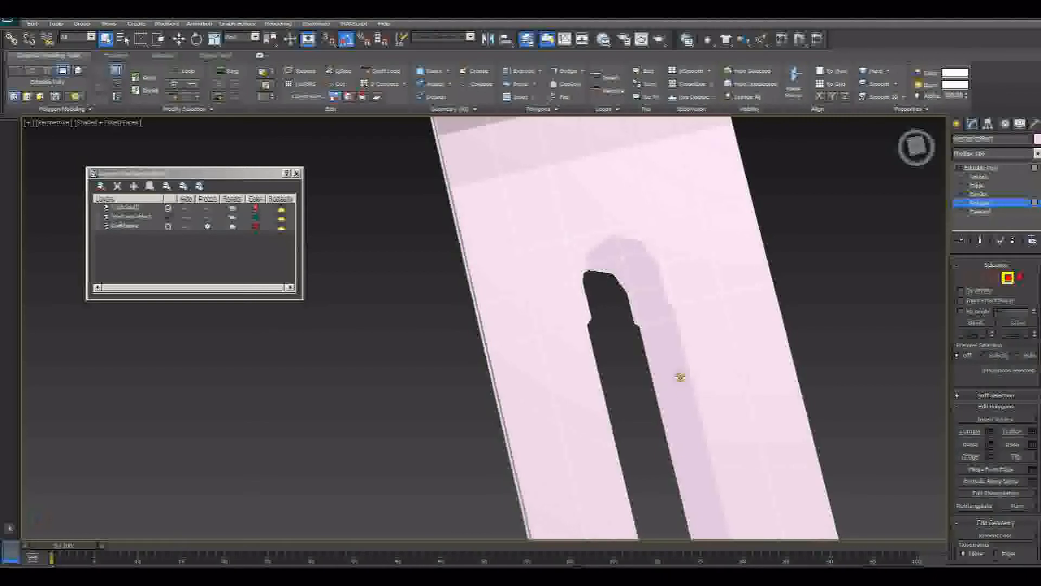
# At edge level, bridge the two short end edges along one long side of the slot on the block's upper face
pyautogui.keyDown('alt'); pyautogui.moveTo(680, 376); pyautogui.dragTo(599, 386, button='middle'); pyautogui.keyUp('alt')
pyautogui.scroll(2, 600, 386)
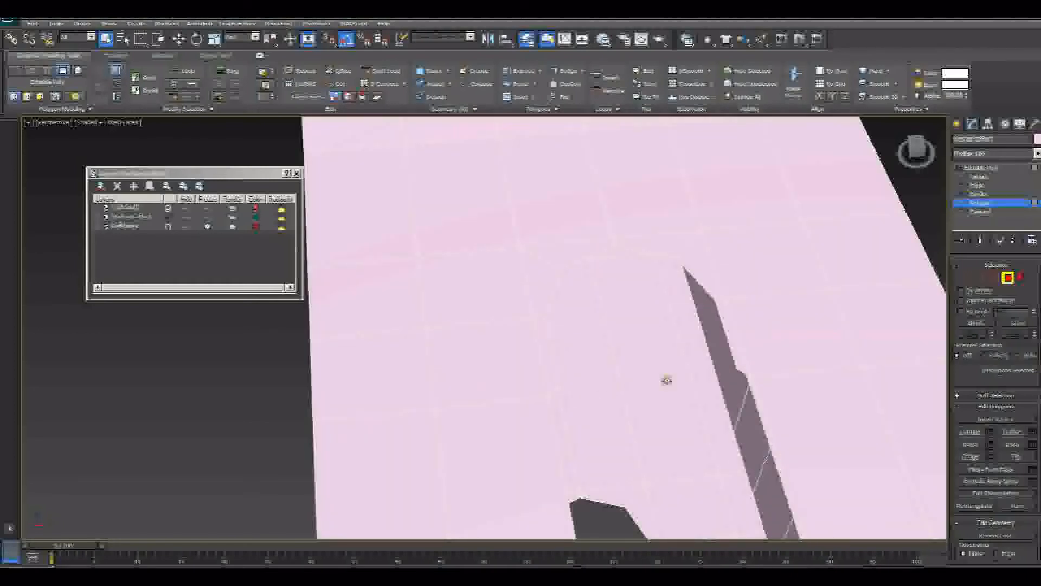
pyautogui.keyDown('alt'); pyautogui.moveTo(724, 381); pyautogui.dragTo(702, 373, button='middle'); pyautogui.keyUp('alt')
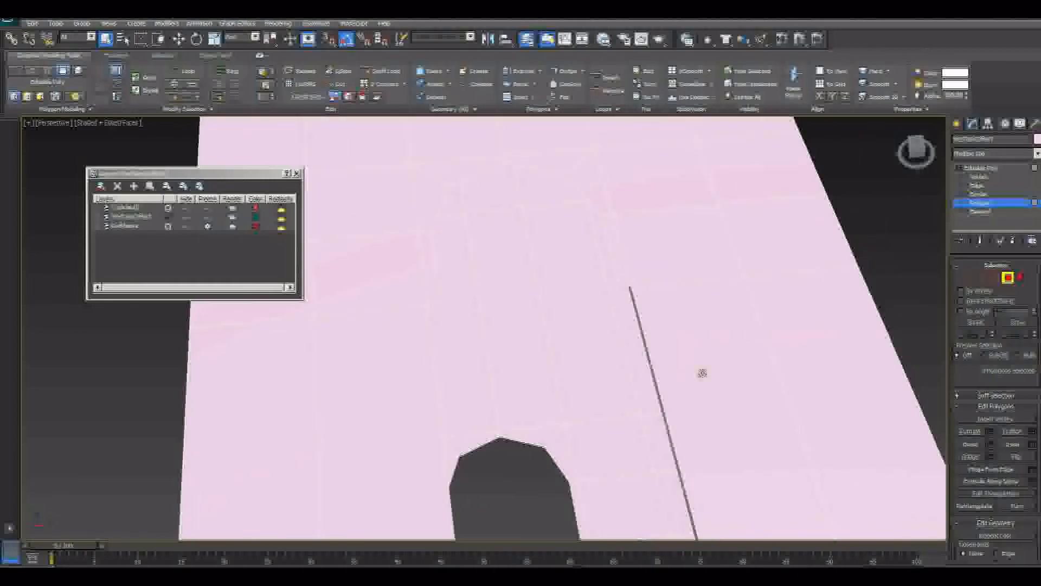
pyautogui.click(980, 279)
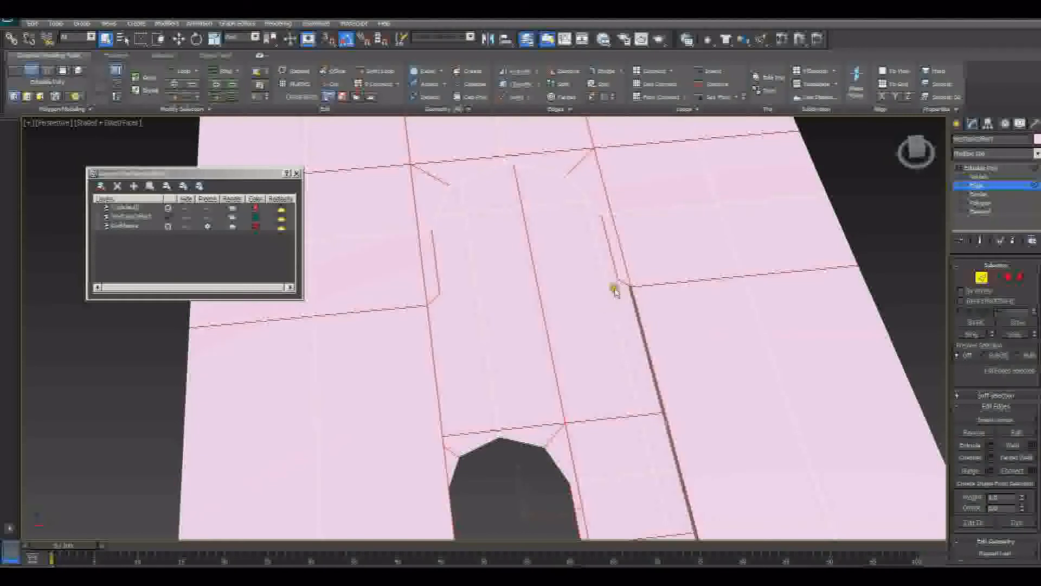
pyautogui.keyDown('alt'); pyautogui.moveTo(615, 292); pyautogui.dragTo(586, 246, button='middle'); pyautogui.keyUp('alt')
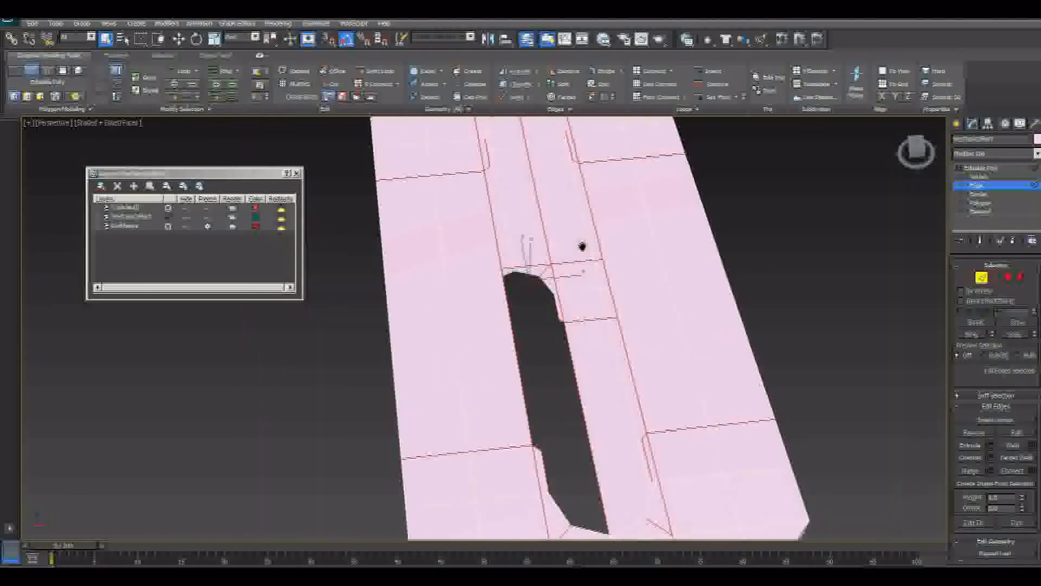
pyautogui.moveTo(552, 321); pyautogui.dragTo(540, 313, button='middle')
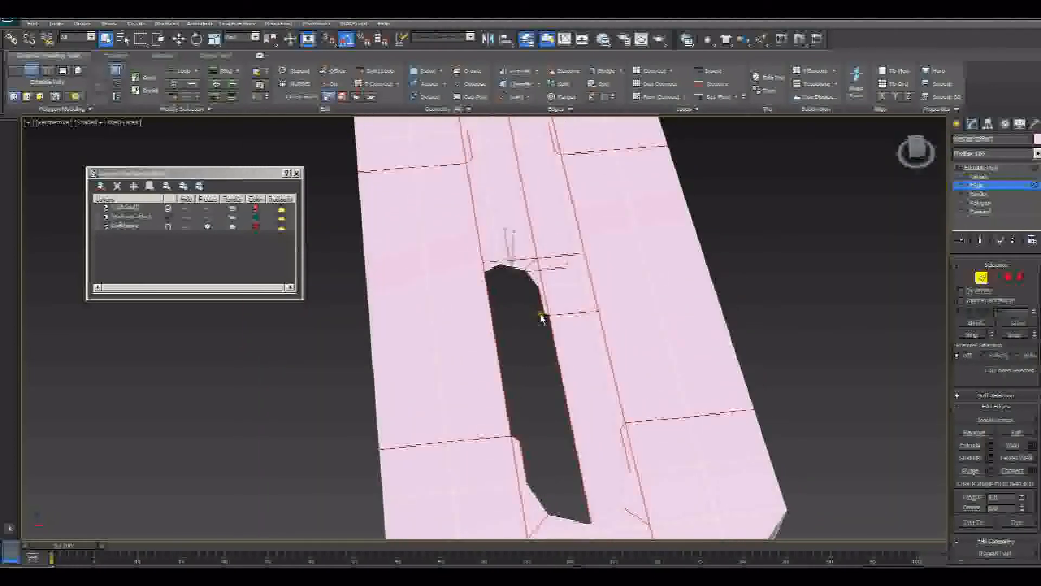
pyautogui.moveTo(599, 233); pyautogui.dragTo(619, 265, button='middle')
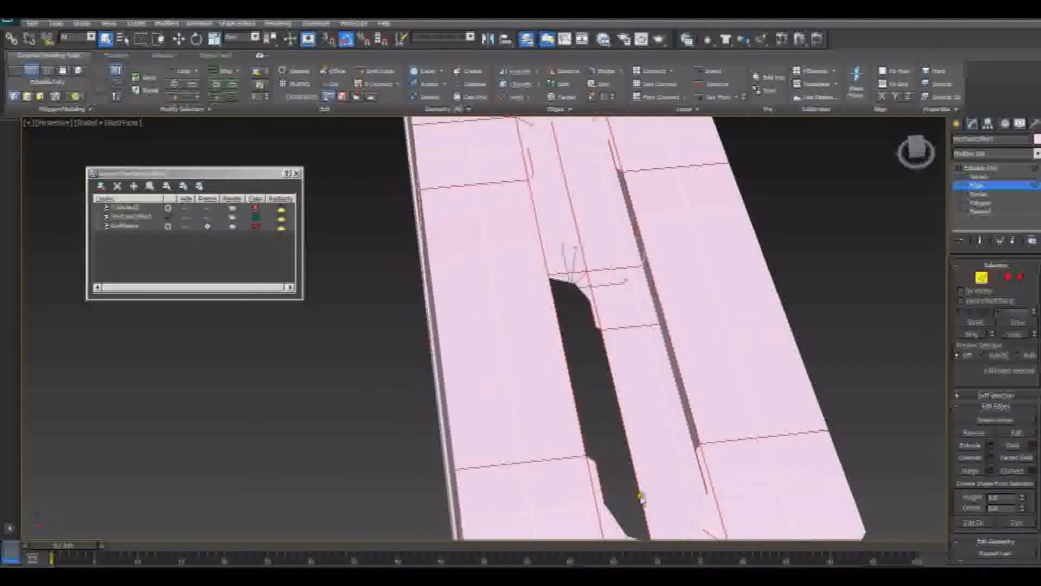
pyautogui.click(591, 461)
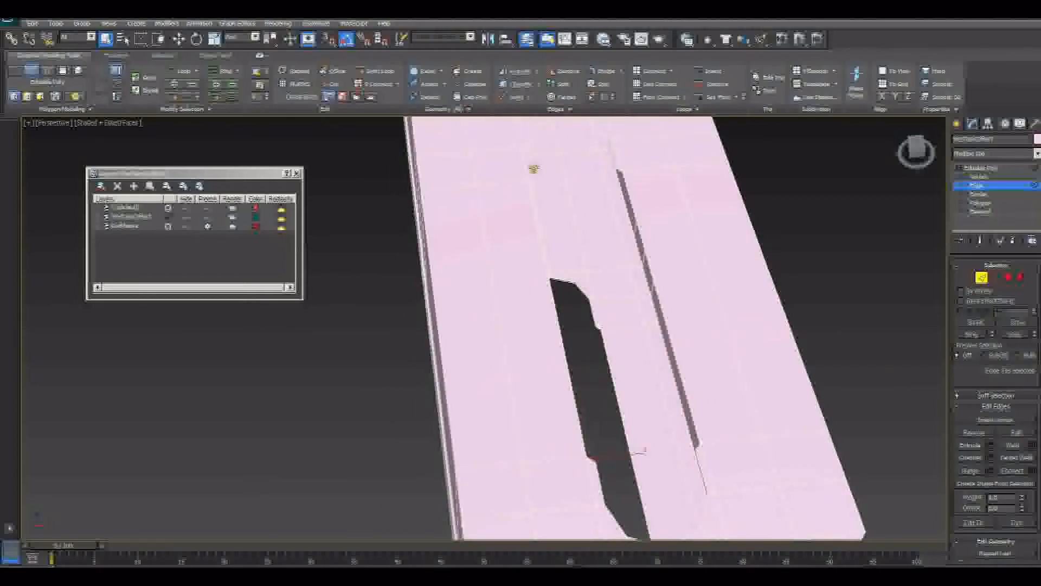
pyautogui.click(530, 175)
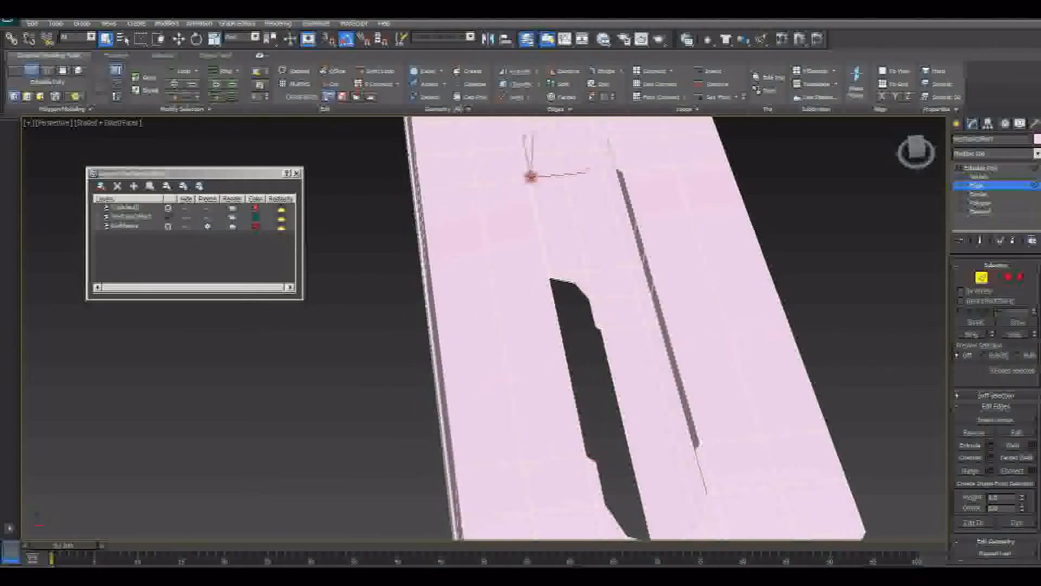
pyautogui.click(990, 471)
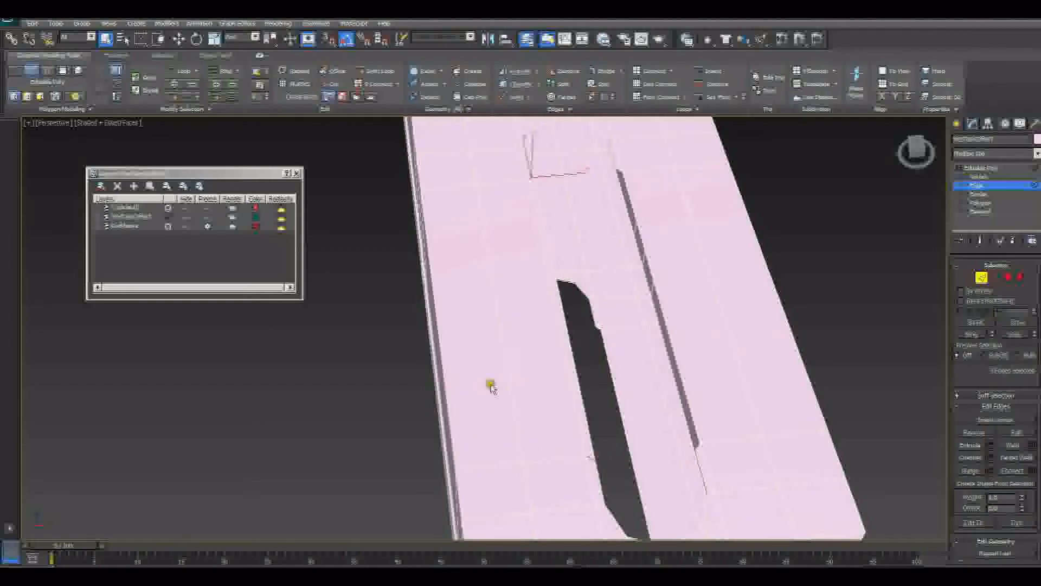
# Bridge the two short end edges along the slot's opposite long side on the upper face
pyautogui.click(619, 170)
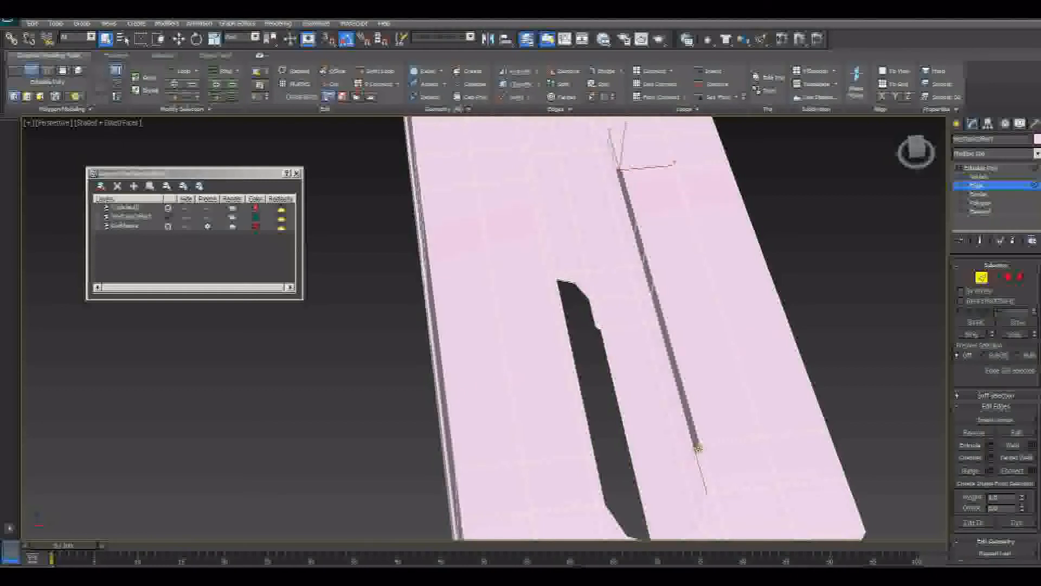
pyautogui.click(697, 448)
pyautogui.click(985, 471)
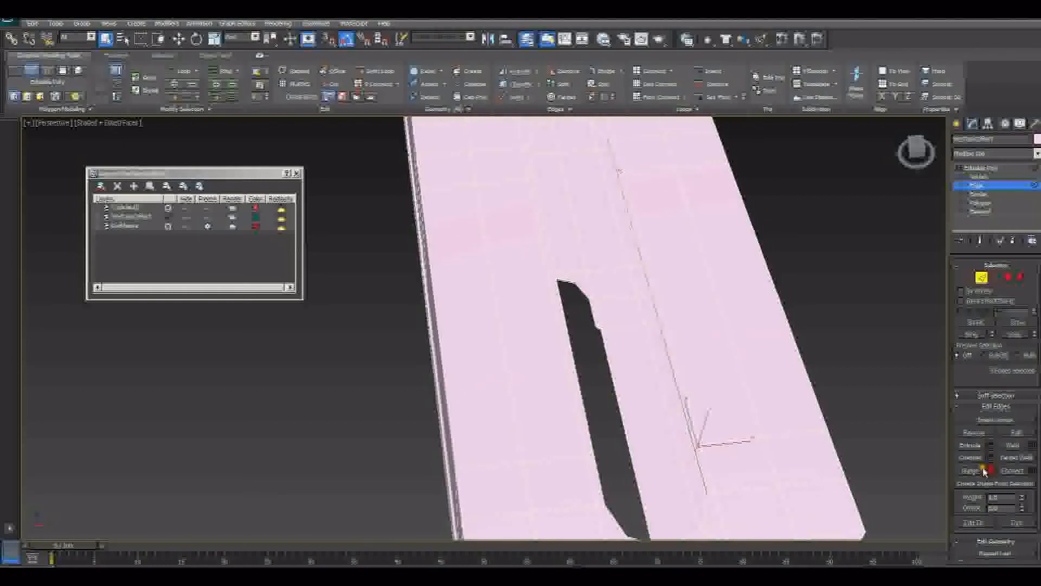
# On the block's underside, select the short edges at both ends of one long slot side and bridge them
pyautogui.keyDown('alt'); pyautogui.moveTo(488, 383); pyautogui.dragTo(701, 384, button='middle'); pyautogui.keyUp('alt')
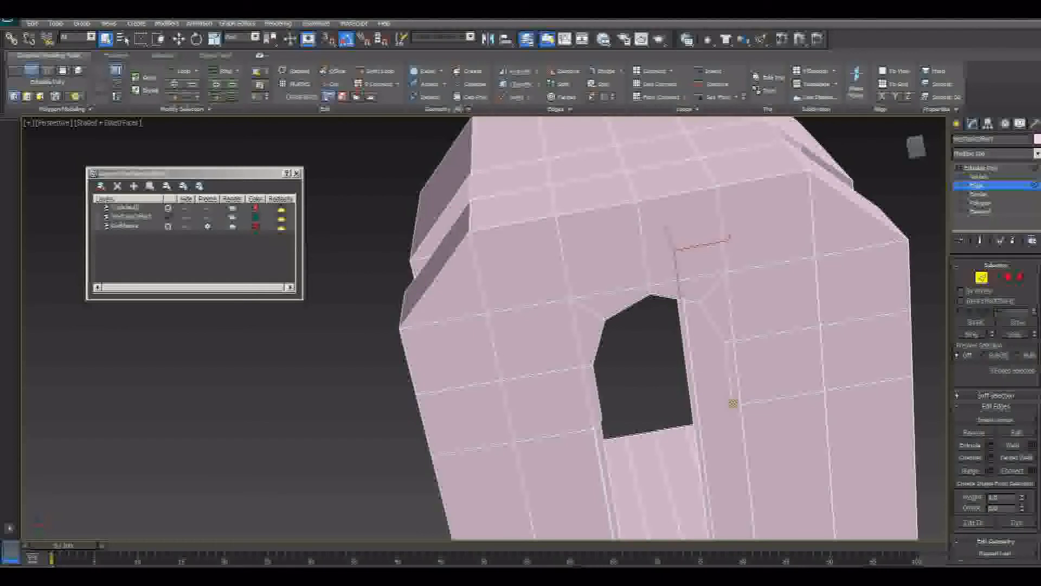
pyautogui.click(732, 401)
pyautogui.keyDown('ctrl'); pyautogui.click(597, 423); pyautogui.keyUp('ctrl')
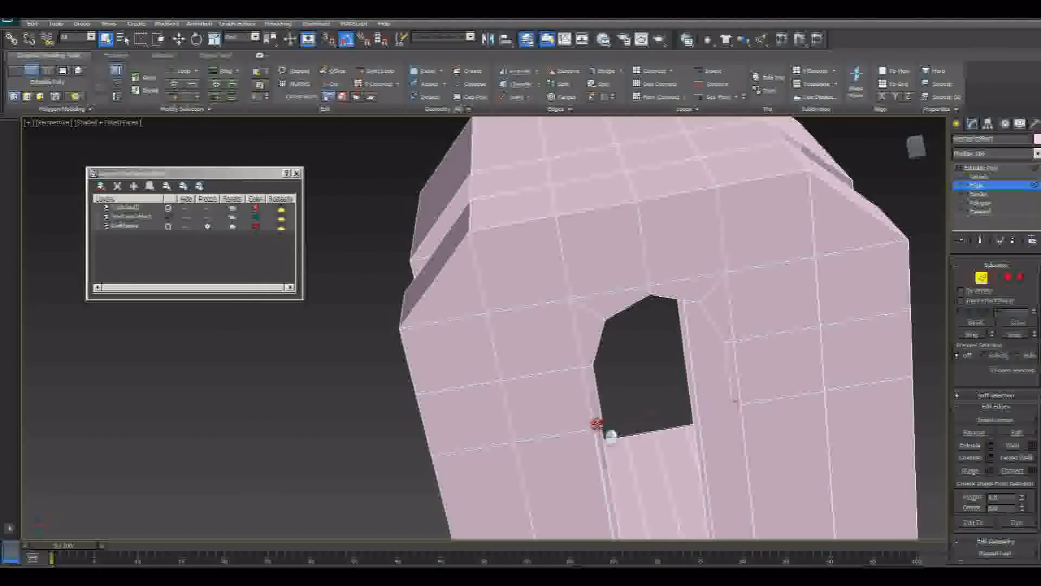
pyautogui.keyDown('alt'); pyautogui.moveTo(732, 457); pyautogui.dragTo(685, 245, button='middle'); pyautogui.keyUp('alt')
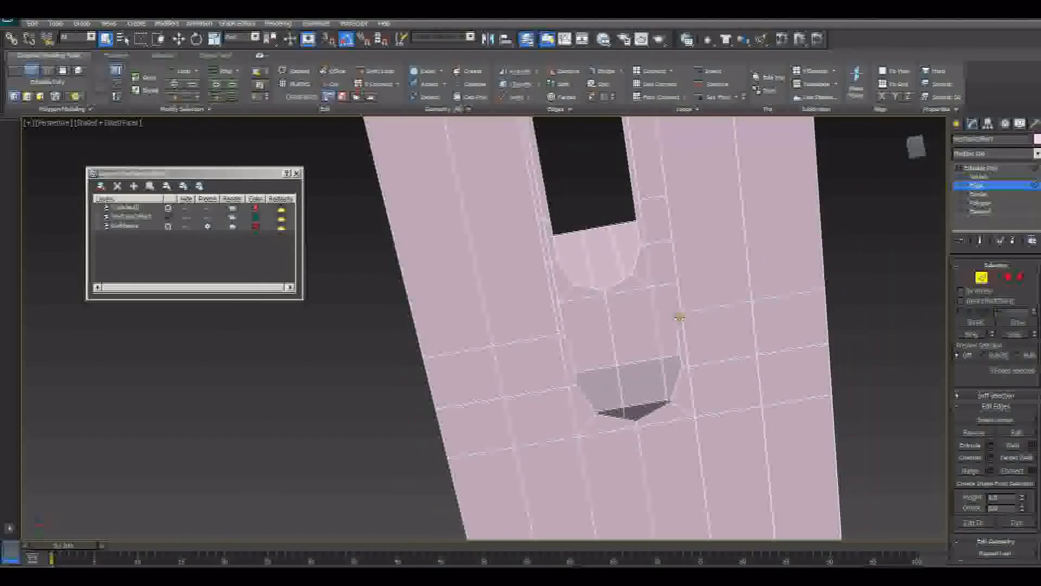
pyautogui.keyDown('alt'); pyautogui.moveTo(678, 316); pyautogui.dragTo(666, 379, button='middle'); pyautogui.keyUp('alt')
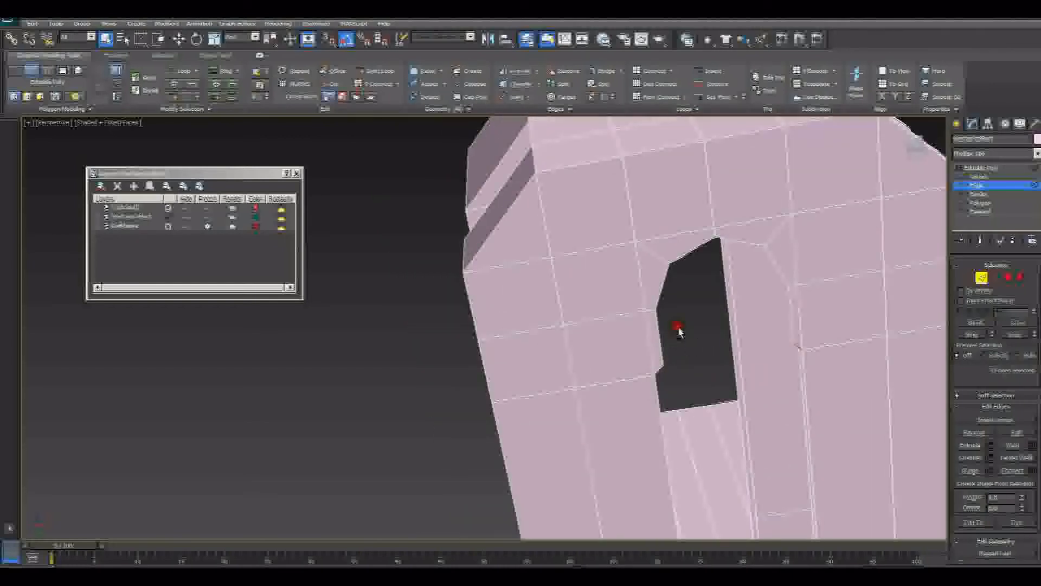
pyautogui.click(987, 471)
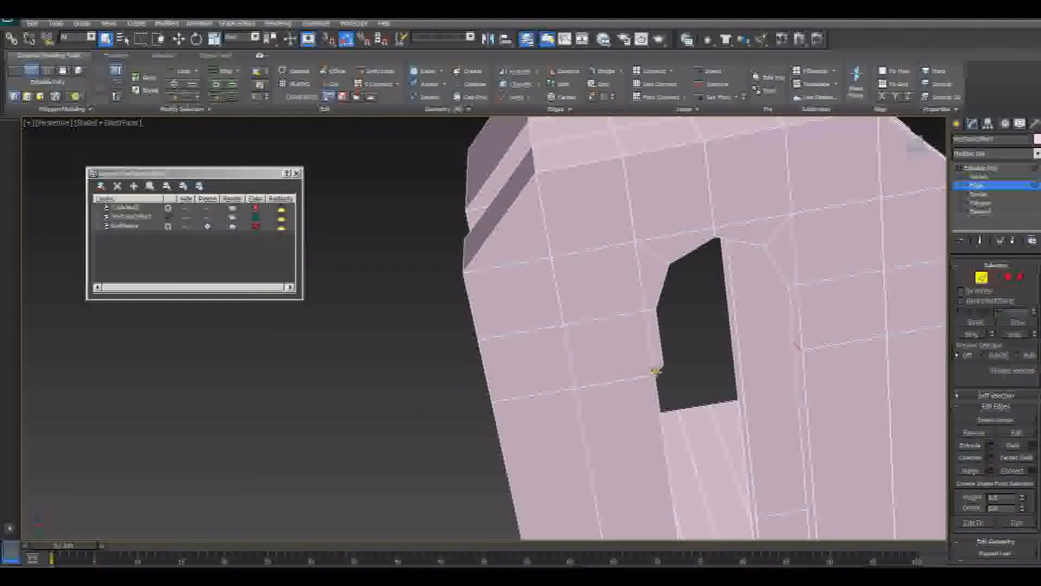
# Bridge the short edges at both ends of the remaining long slot side on the underside
pyautogui.click(656, 371)
pyautogui.keyDown('alt'); pyautogui.moveTo(676, 453); pyautogui.dragTo(704, 407, button='middle'); pyautogui.keyUp('alt')
pyautogui.click(705, 398)
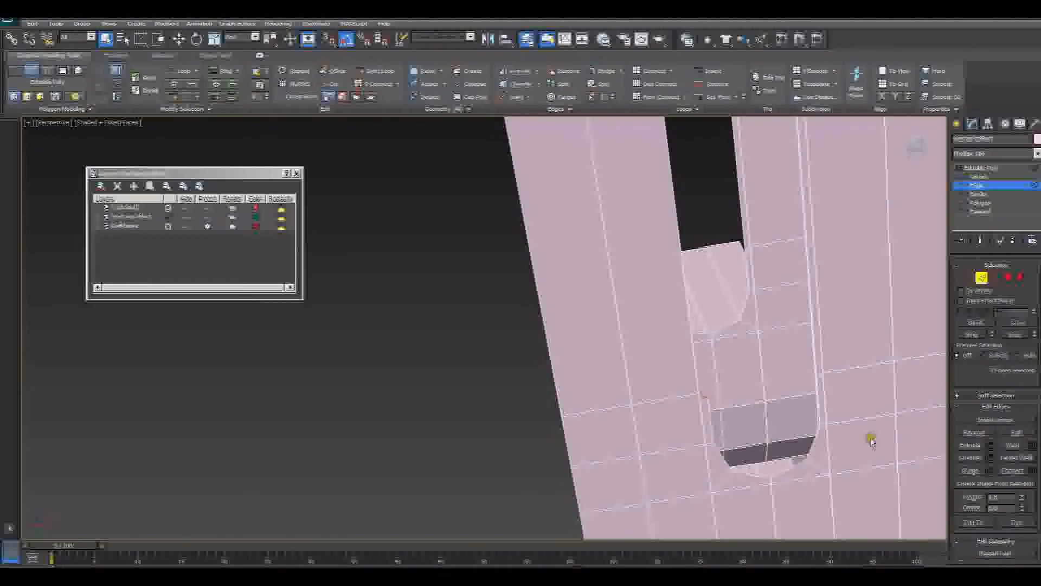
pyautogui.click(991, 473)
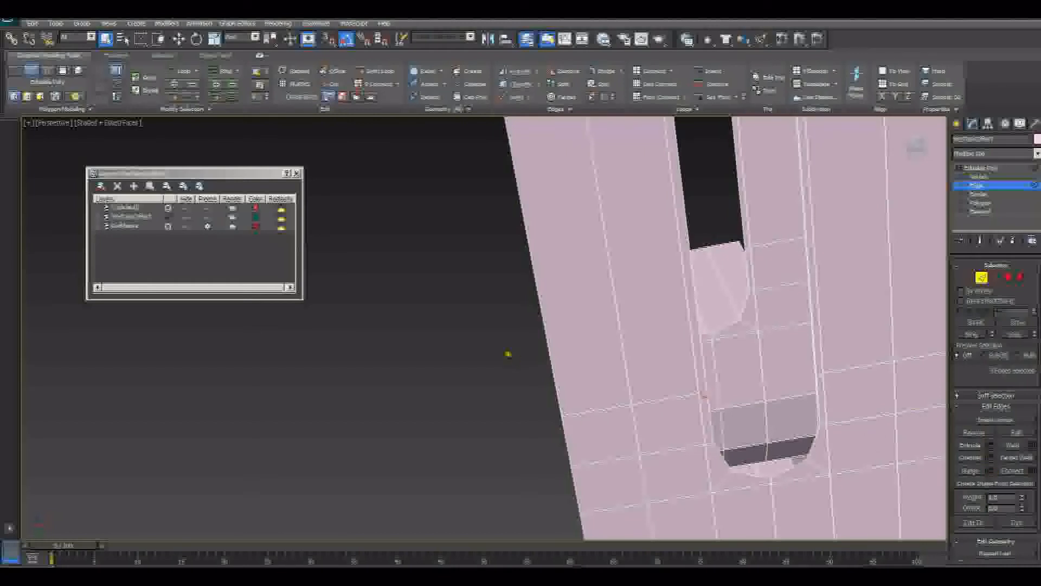
# At border level, select the slot's open borders on the upper face and underside and bridge them to form the inner walls
pyautogui.scroll(-6, 699, 270)
pyautogui.keyDown('alt'); pyautogui.moveTo(700, 269); pyautogui.dragTo(602, 337, button='middle'); pyautogui.keyUp('alt')
pyautogui.scroll(3, 595, 385)
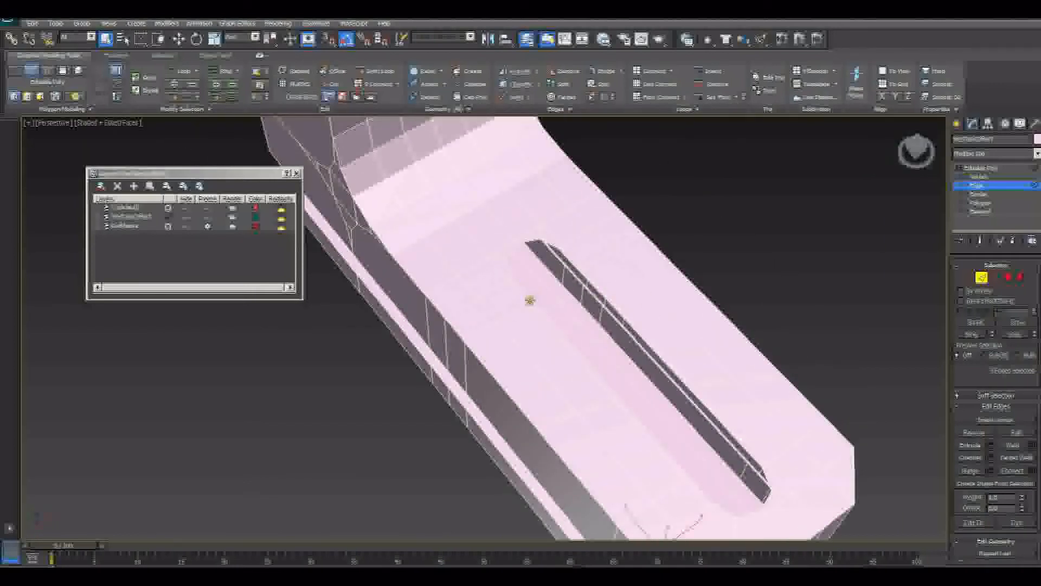
pyautogui.moveTo(592, 296); pyautogui.dragTo(568, 272, button='middle')
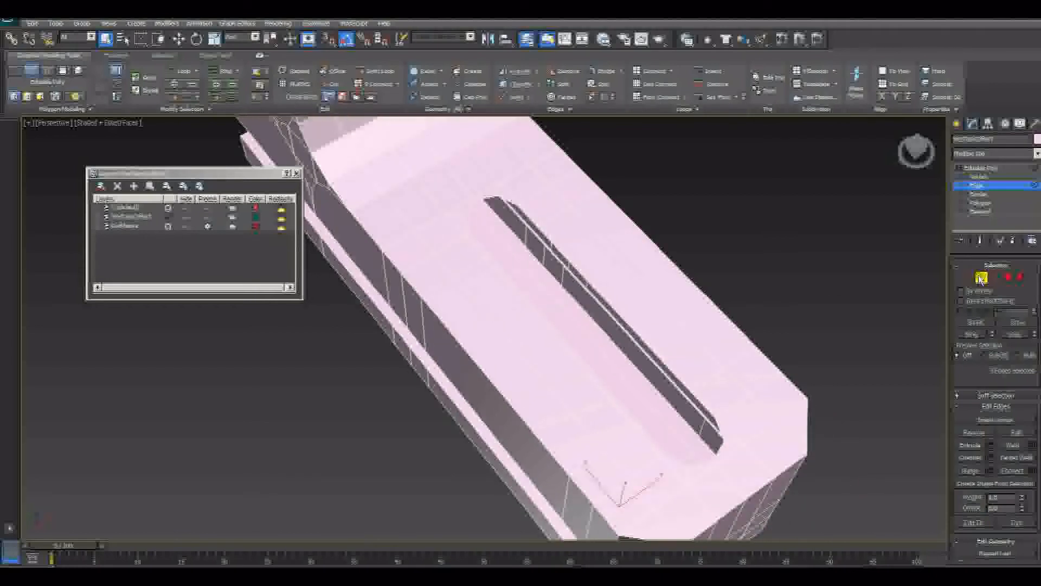
pyautogui.click(994, 277)
pyautogui.click(638, 356)
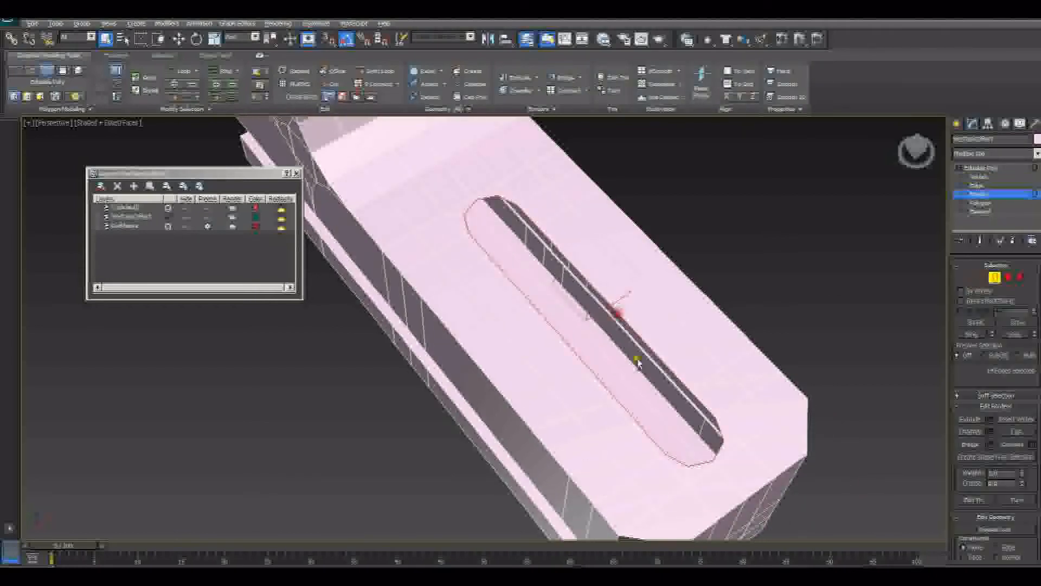
pyautogui.keyDown('alt'); pyautogui.moveTo(639, 360); pyautogui.dragTo(629, 206, button='middle'); pyautogui.keyUp('alt')
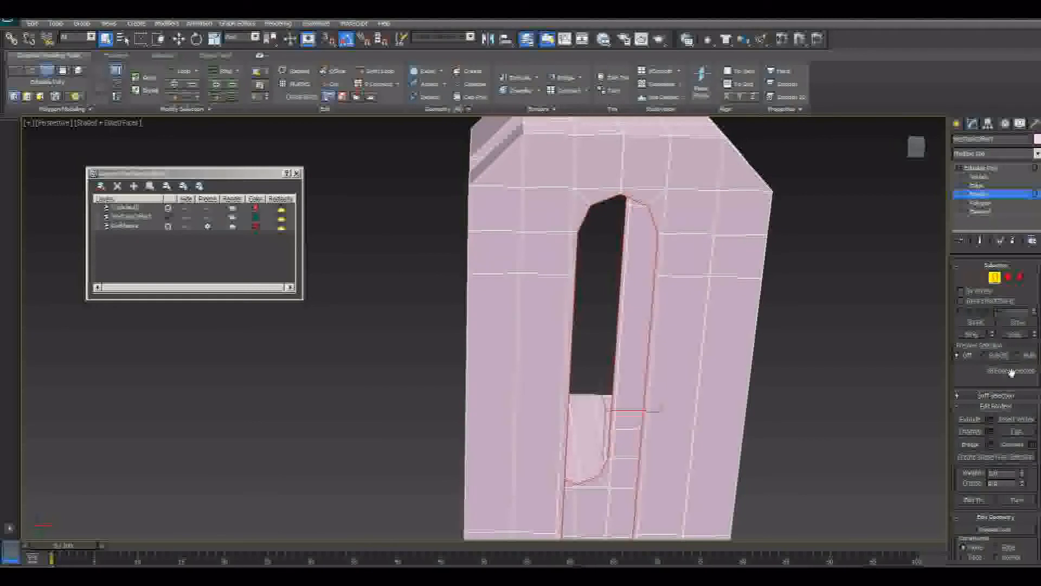
pyautogui.click(984, 445)
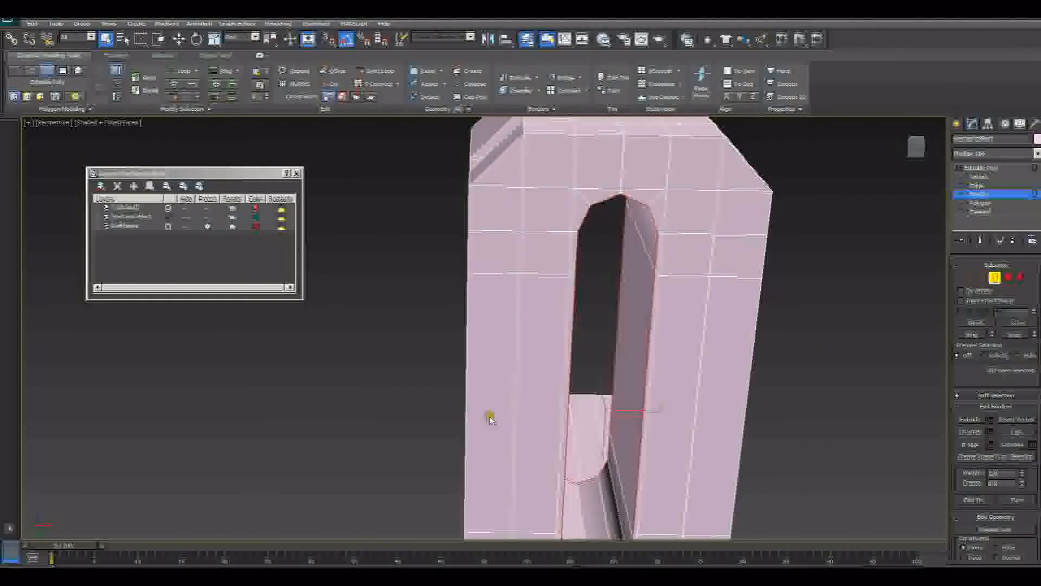
# Inspect the slot's inner walls and, at vertex level, select the vertices of the slotted arm and inside fillet
pyautogui.keyDown('alt'); pyautogui.moveTo(656, 268); pyautogui.dragTo(841, 387, button='middle'); pyautogui.keyUp('alt')
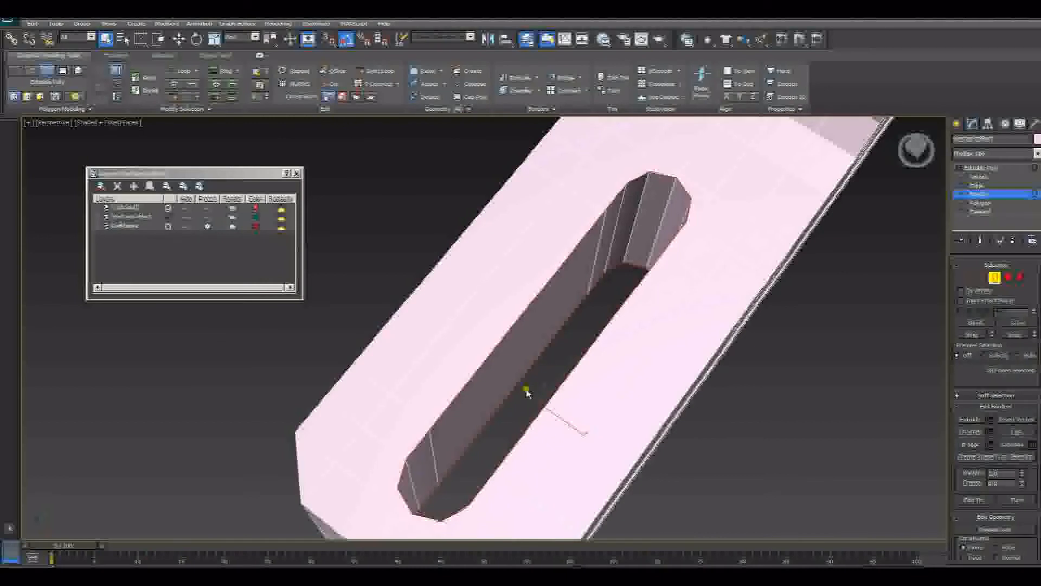
pyautogui.keyDown('alt'); pyautogui.moveTo(492, 398); pyautogui.dragTo(629, 355, button='middle'); pyautogui.keyUp('alt')
pyautogui.scroll(-4, 622, 354)
pyautogui.keyDown('alt'); pyautogui.moveTo(490, 383); pyautogui.dragTo(850, 380, button='middle'); pyautogui.keyUp('alt')
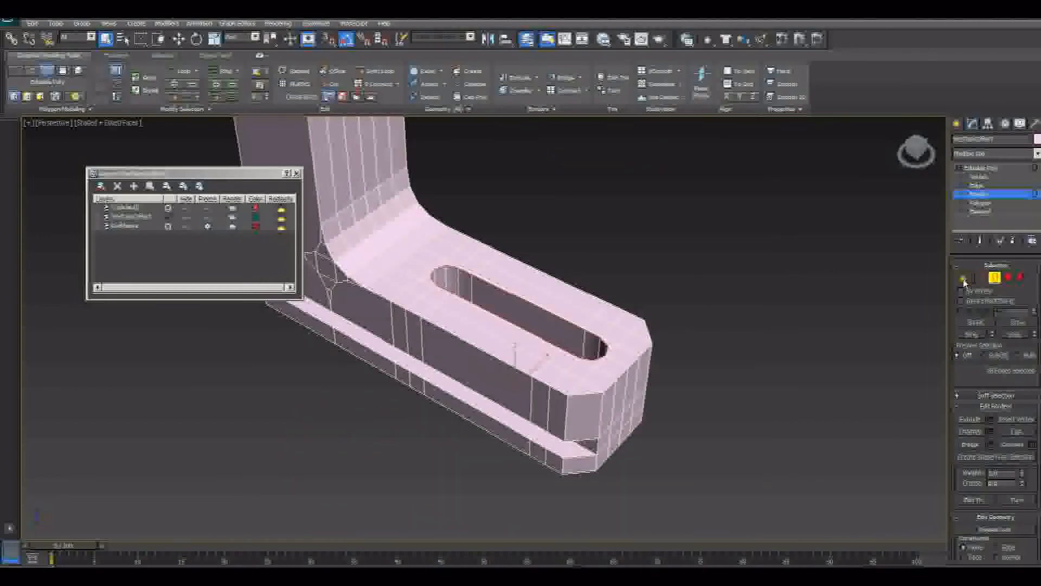
pyautogui.click(965, 280)
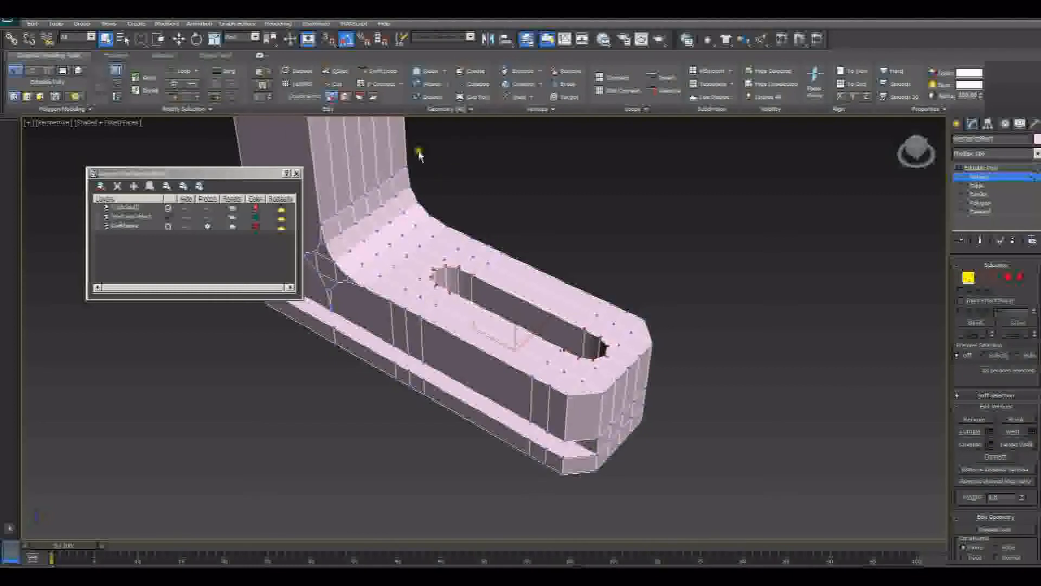
pyautogui.moveTo(679, 272)
pyautogui.mouseDown()
pyautogui.moveTo(275, 353)
pyautogui.moveTo(917, 320)
pyautogui.mouseUp()
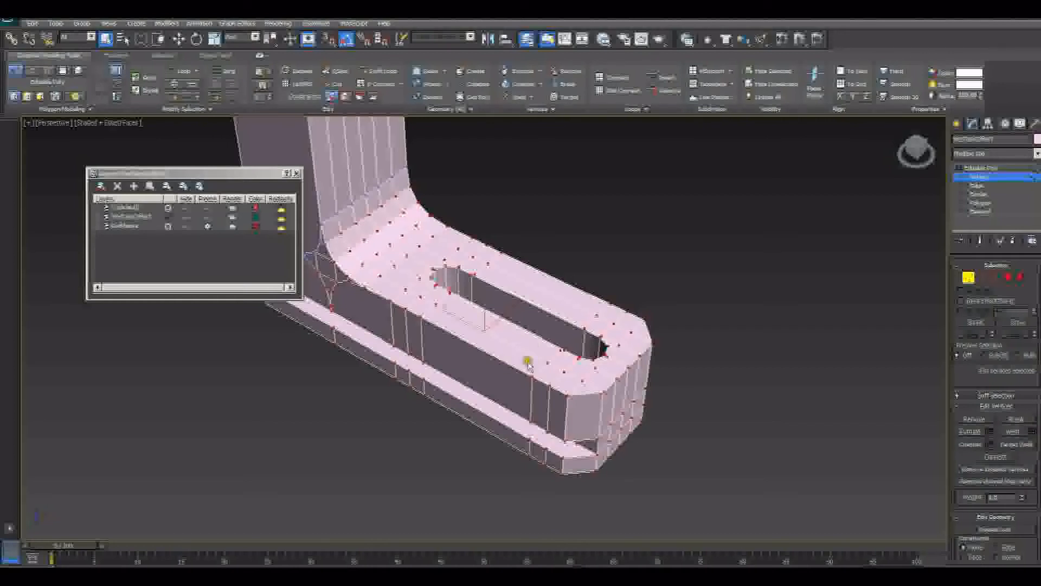
# Examine the bracket from several sides and check the upright arm's hole positions in the reference drawing in the browser
pyautogui.keyDown('alt'); pyautogui.moveTo(695, 380); pyautogui.dragTo(520, 453, button='middle'); pyautogui.keyUp('alt')
pyautogui.keyDown('alt'); pyautogui.moveTo(601, 463); pyautogui.dragTo(864, 367, button='middle'); pyautogui.keyUp('alt')
pyautogui.keyDown('alt'); pyautogui.moveTo(484, 432); pyautogui.dragTo(541, 442, button='middle'); pyautogui.keyUp('alt')
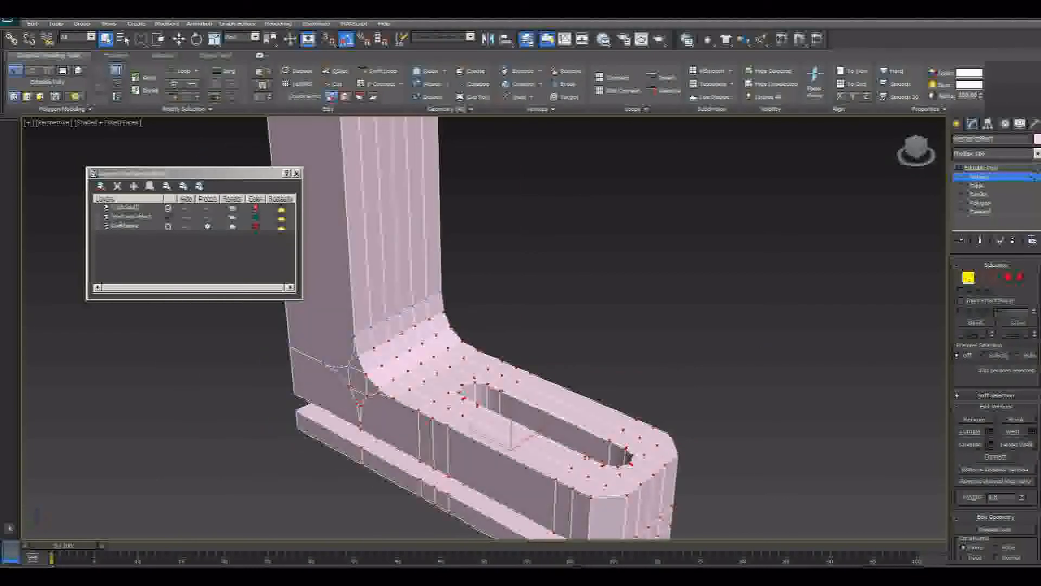
pyautogui.keyDown('alt'); pyautogui.moveTo(867, 304); pyautogui.dragTo(840, 260, button='middle'); pyautogui.keyUp('alt')
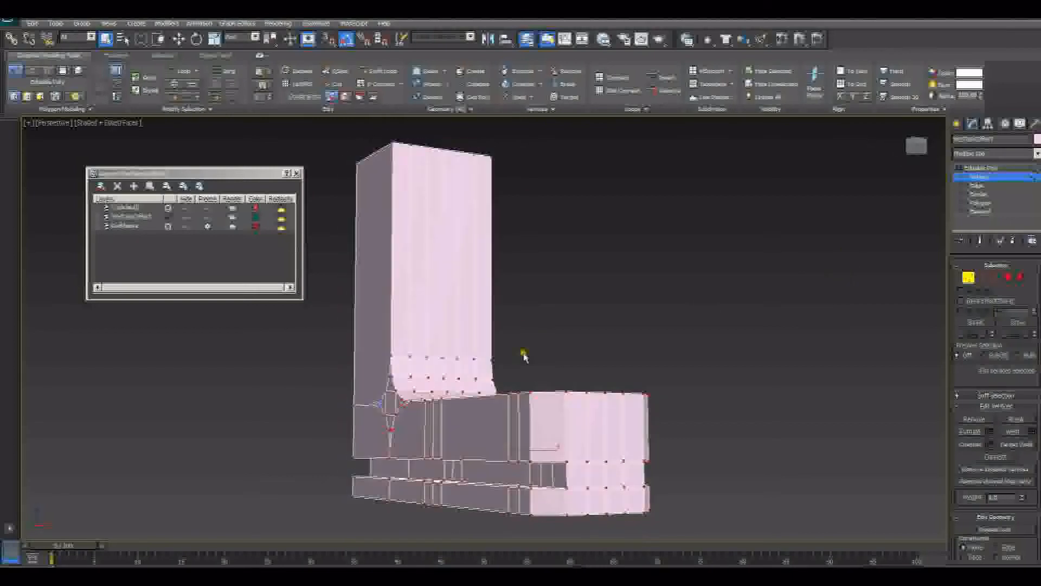
pyautogui.keyDown('alt'); pyautogui.moveTo(524, 355); pyautogui.dragTo(606, 381, button='middle'); pyautogui.keyUp('alt')
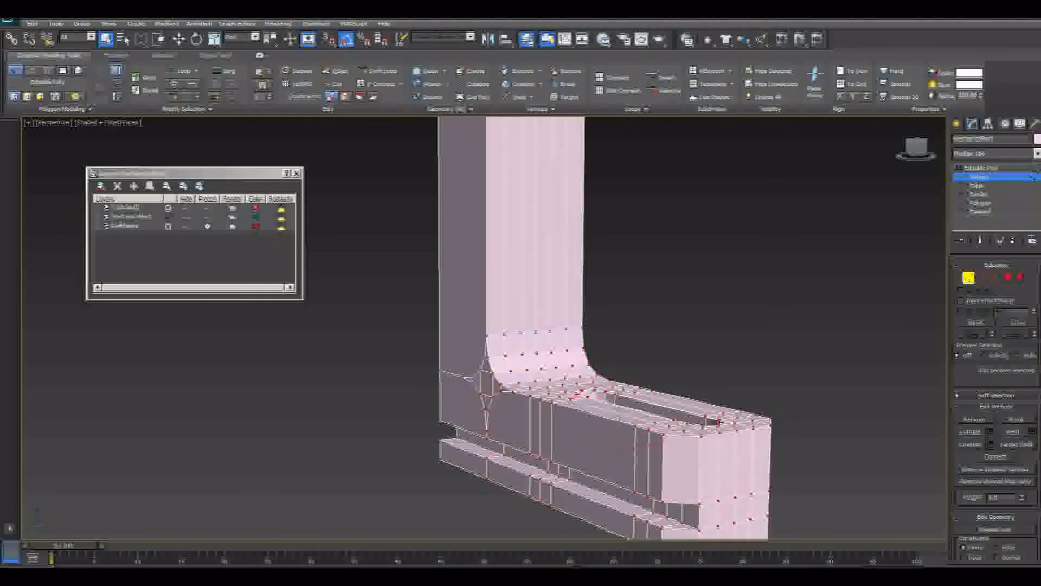
pyautogui.moveTo(1040, 47); pyautogui.dragTo(629, 144)
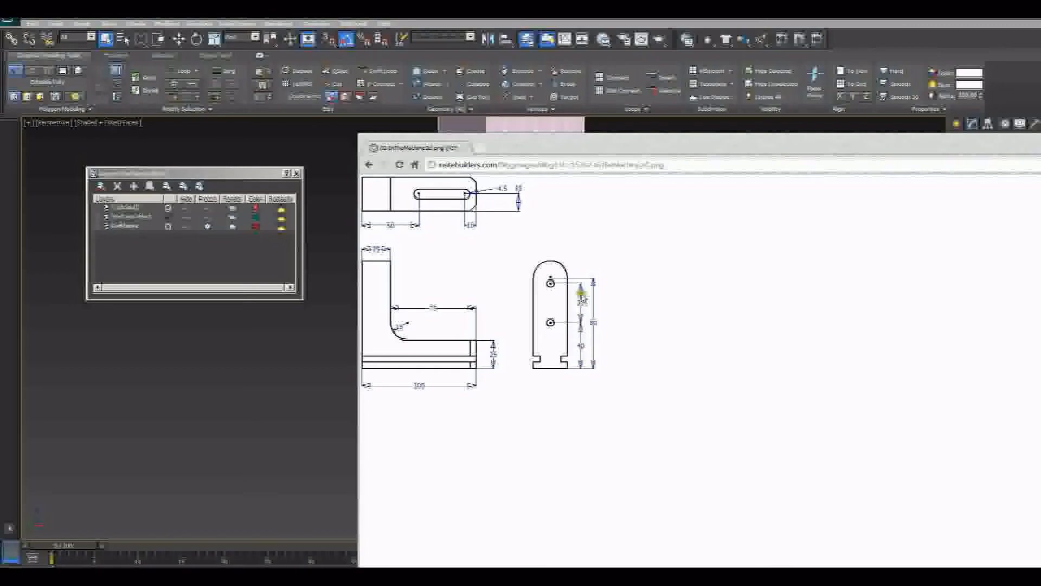
pyautogui.click(625, 130)
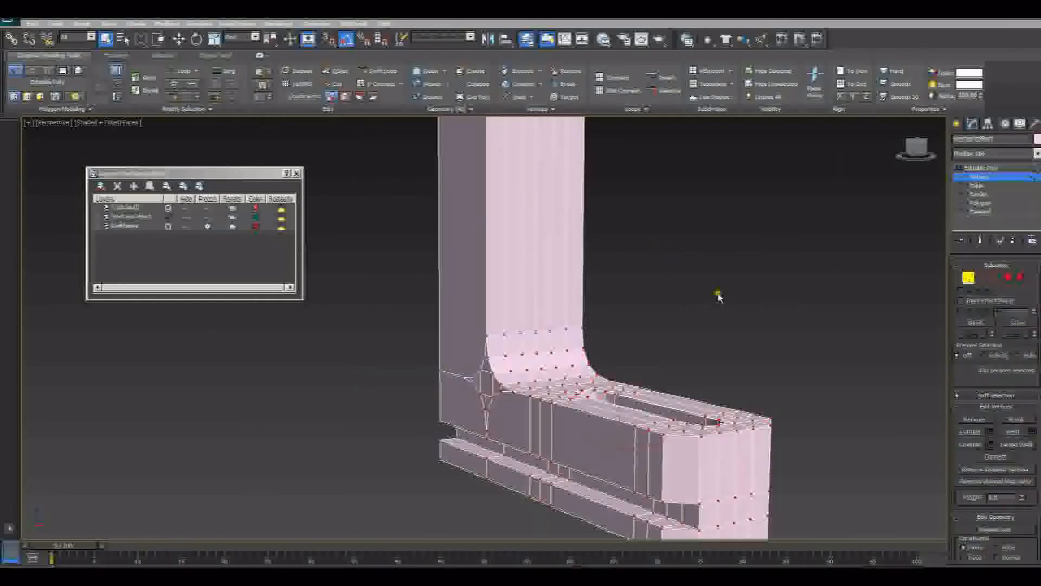
# With snapping on, create a tape helper along the bracket's back vertical edge, from the bottom corner to the top of the upright arm
pyautogui.click(968, 278)
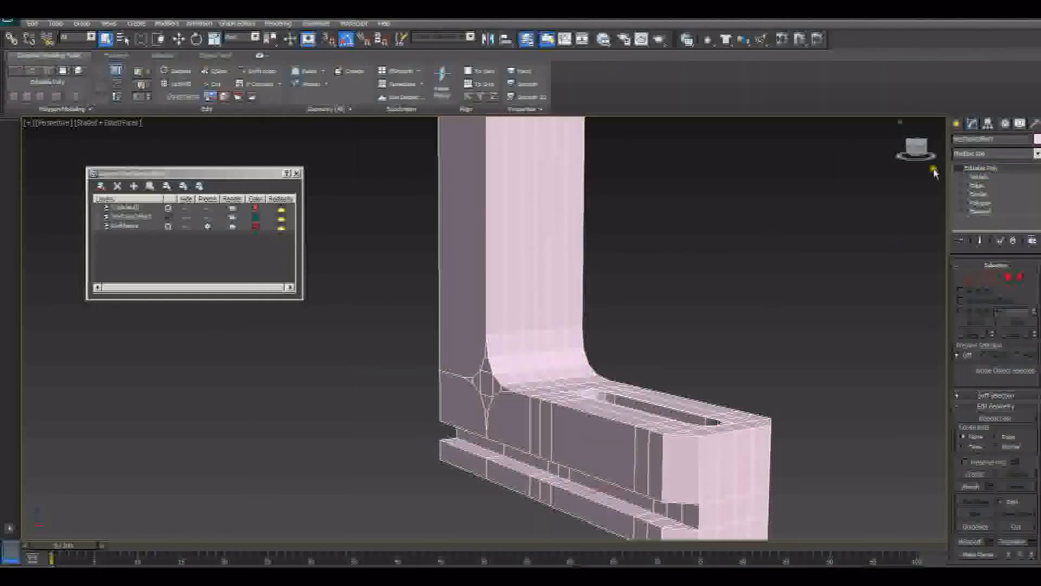
pyautogui.click(956, 124)
pyautogui.click(1019, 224)
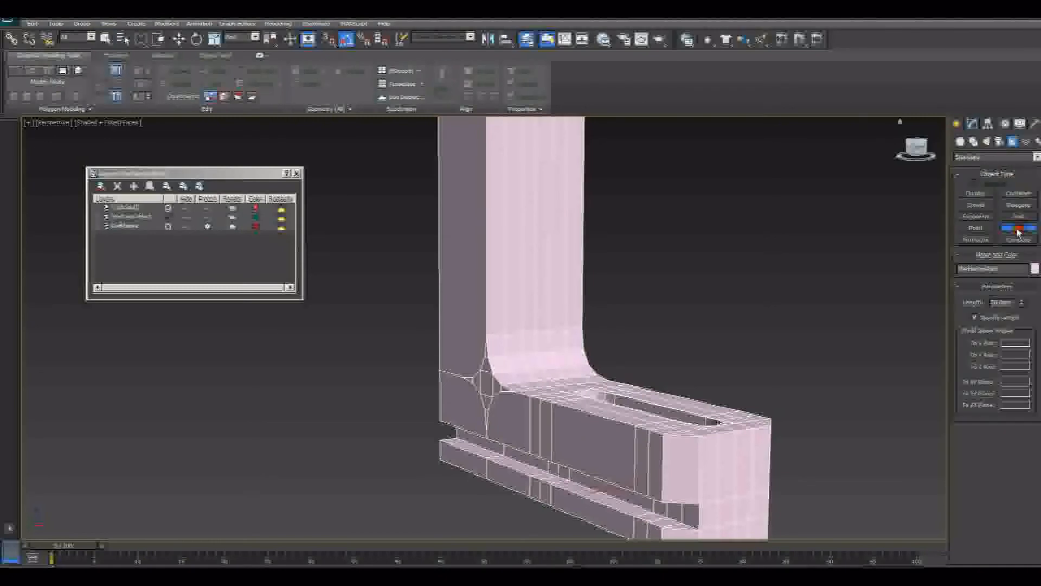
pyautogui.rightClick(328, 41)
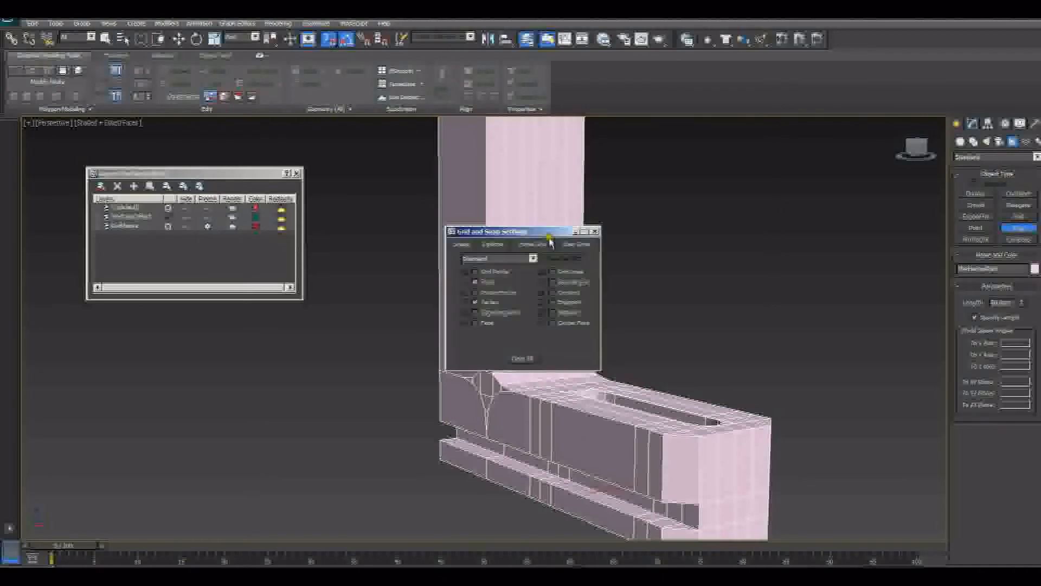
pyautogui.click(595, 232)
pyautogui.scroll(-3, 459, 380)
pyautogui.scroll(3, 459, 379)
pyautogui.scroll(-3, 458, 378)
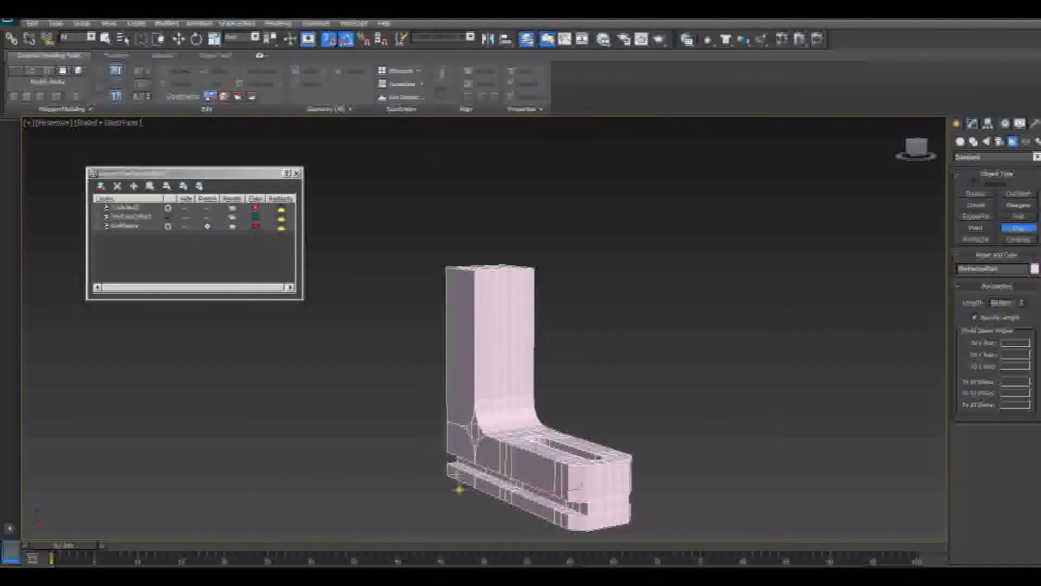
pyautogui.moveTo(448, 480); pyautogui.dragTo(447, 264)
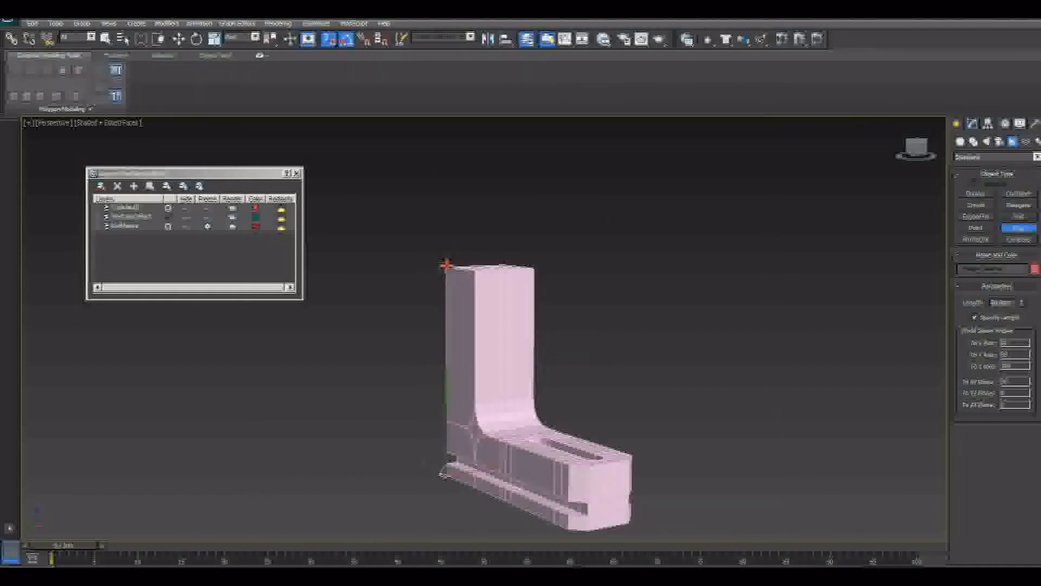
# Set the tape helper's length to 40 to mark the lower hole height
pyautogui.click(972, 124)
pyautogui.doubleClick(1000, 282)
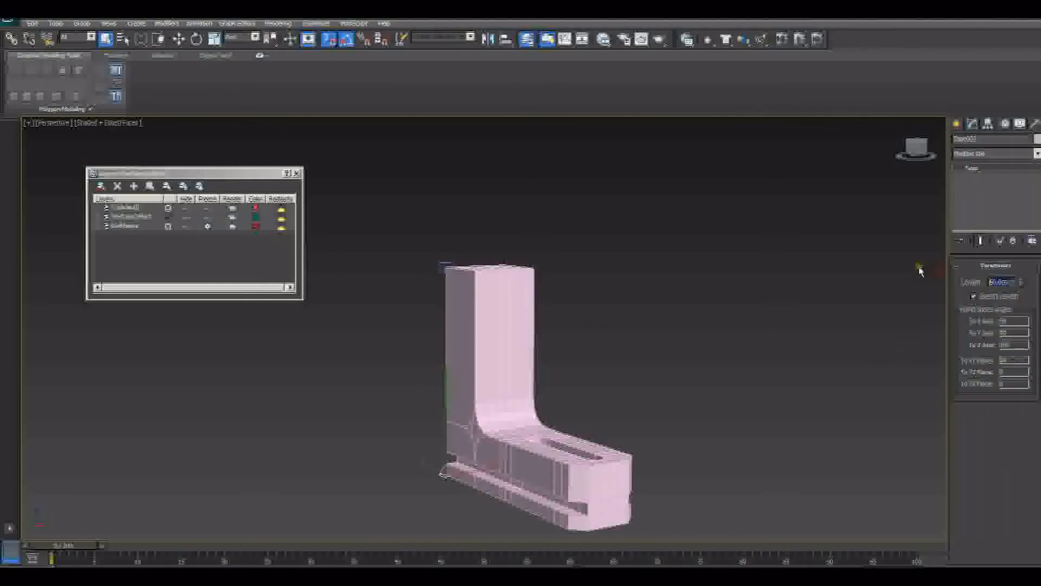
pyautogui.write('400')
pyautogui.press('Return')
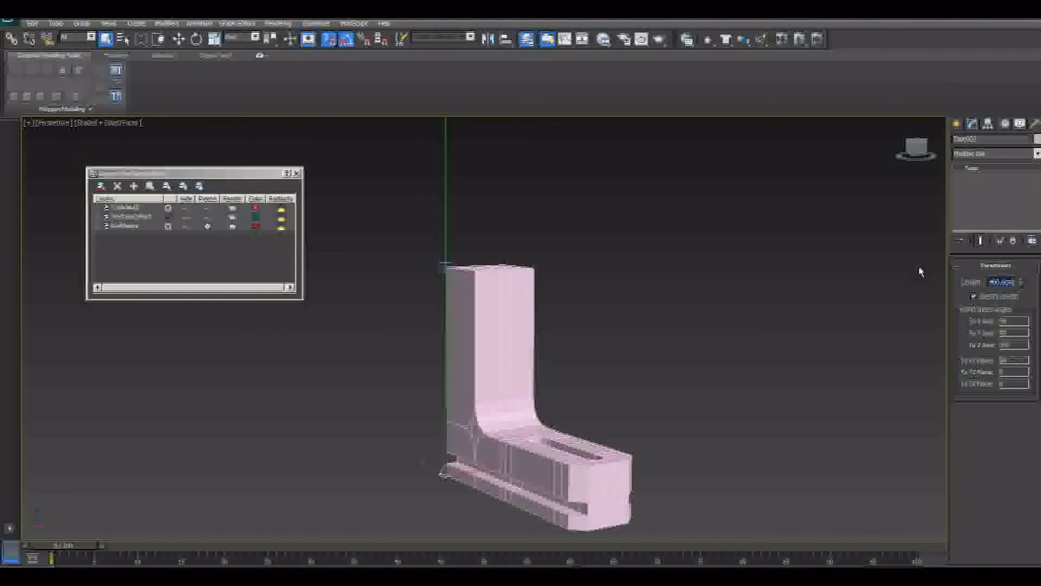
pyautogui.press('Return')
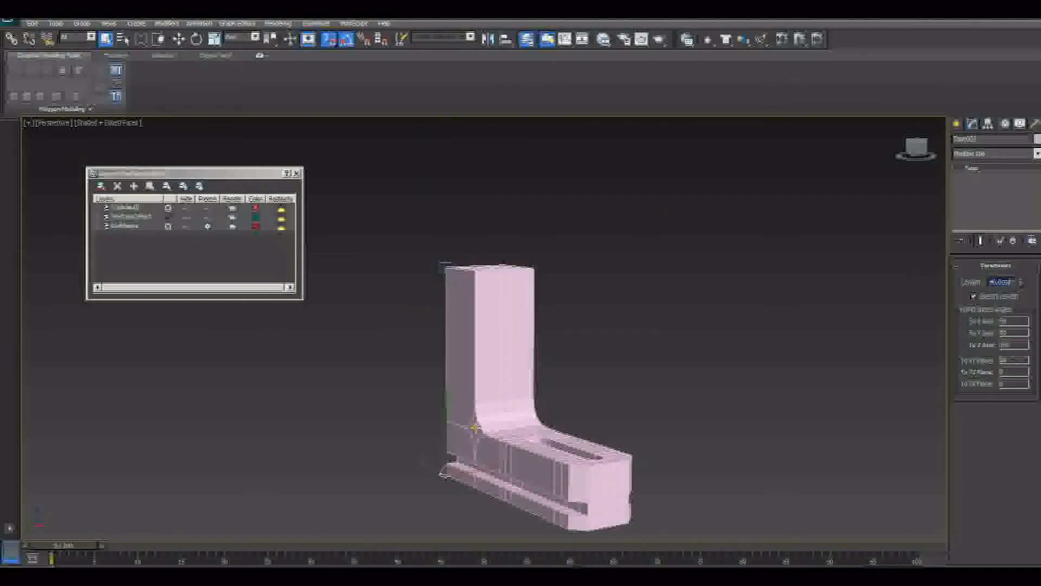
# Clone the tape upward along the back edge as a copy and set the copy's length to 35
pyautogui.click(445, 422)
pyautogui.press('w')
pyautogui.moveTo(456, 427); pyautogui.dragTo(466, 387, button='middle')
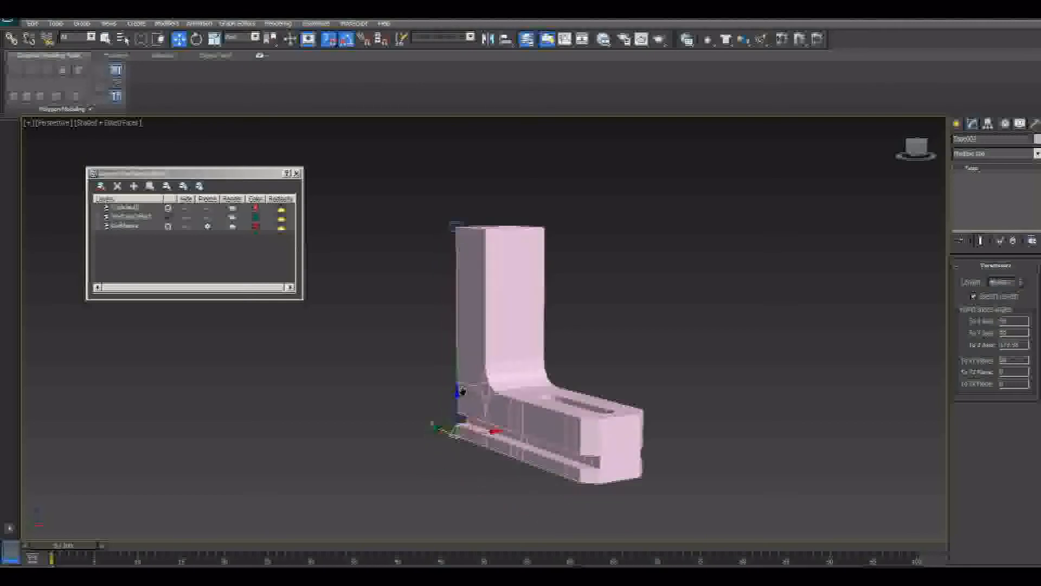
pyautogui.scroll(3, 435, 239)
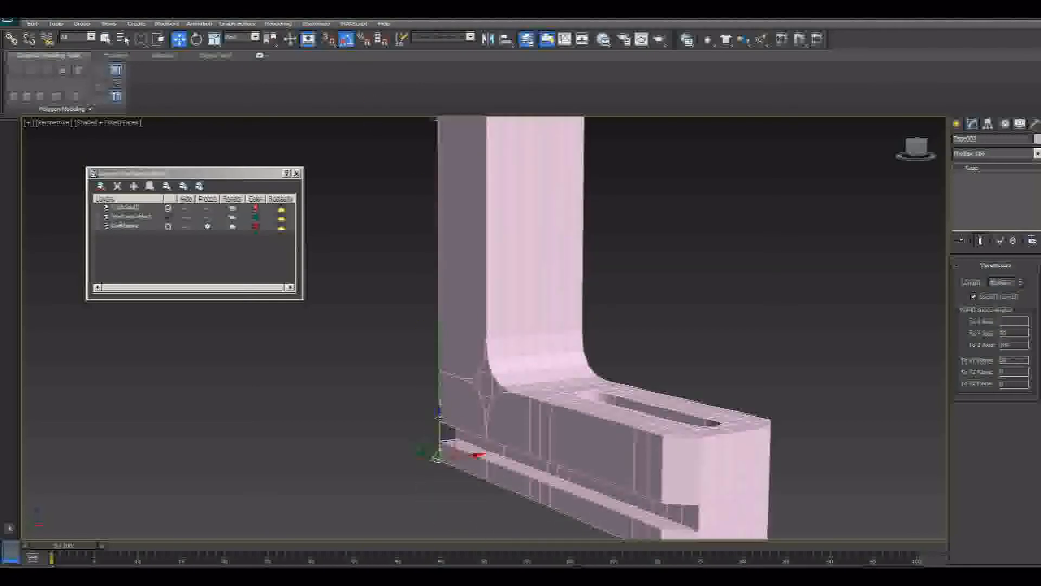
pyautogui.moveTo(439, 417)
pyautogui.mouseDown()
pyautogui.moveTo(452, 288)
pyautogui.moveTo(451, 329)
pyautogui.mouseUp()
pyautogui.hotkey('ctrl', 'z')
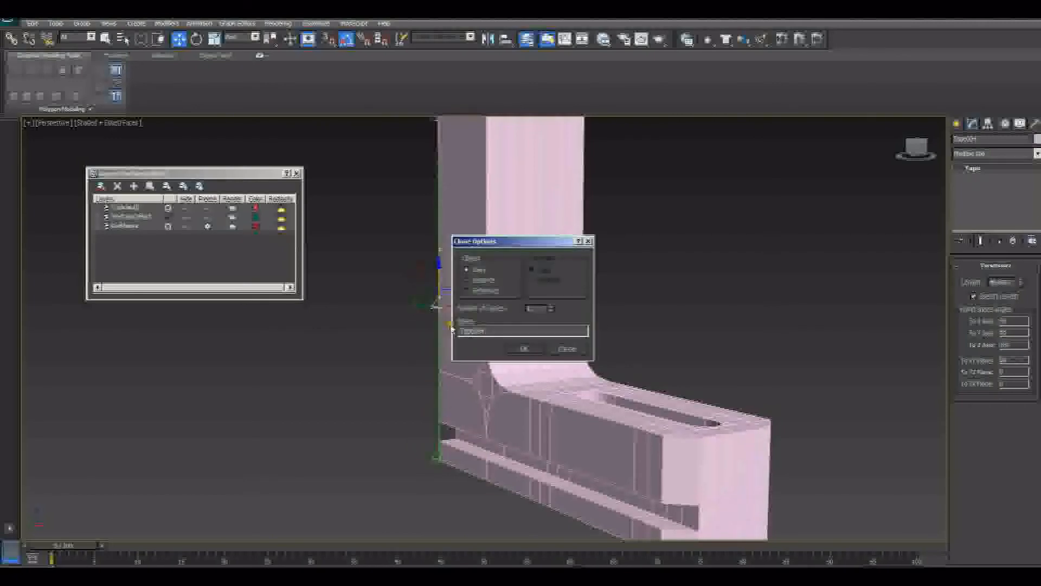
pyautogui.click(522, 350)
pyautogui.doubleClick(1000, 282)
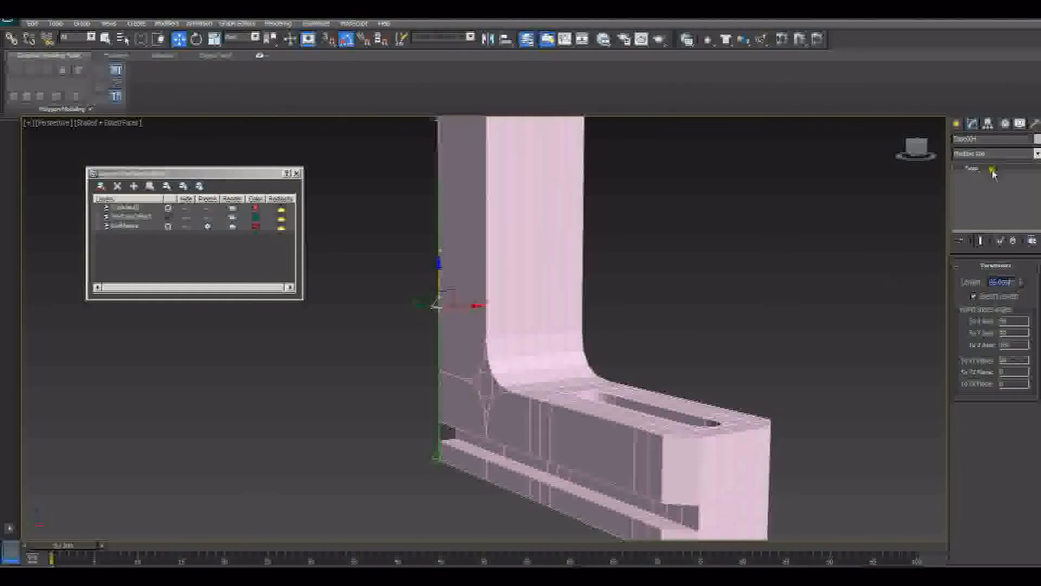
# Move the copied tape vertically along the back edge so it starts at the end of the lower tape
pyautogui.scroll(3, 458, 349)
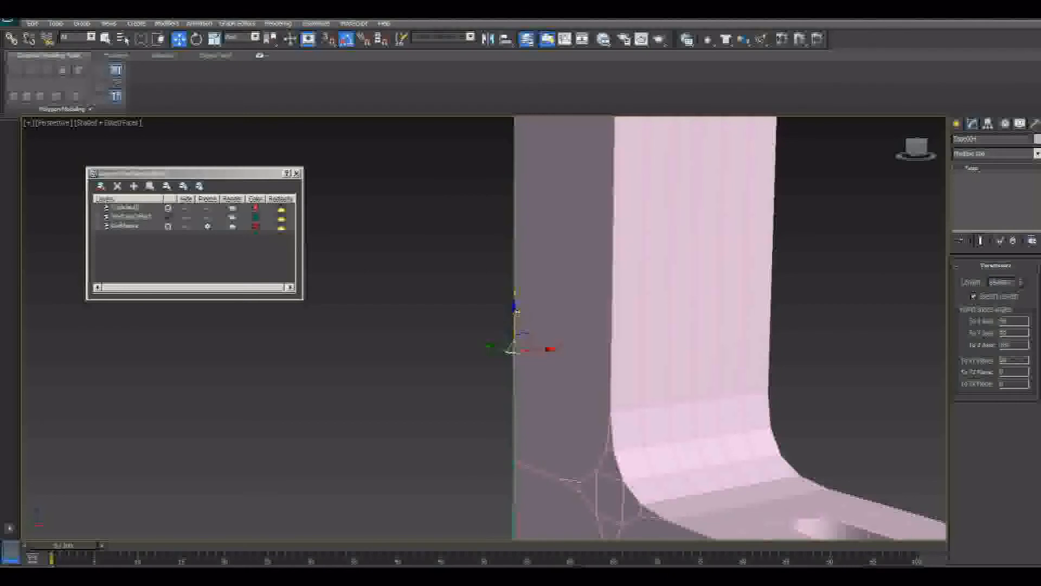
pyautogui.moveTo(516, 312); pyautogui.dragTo(516, 327)
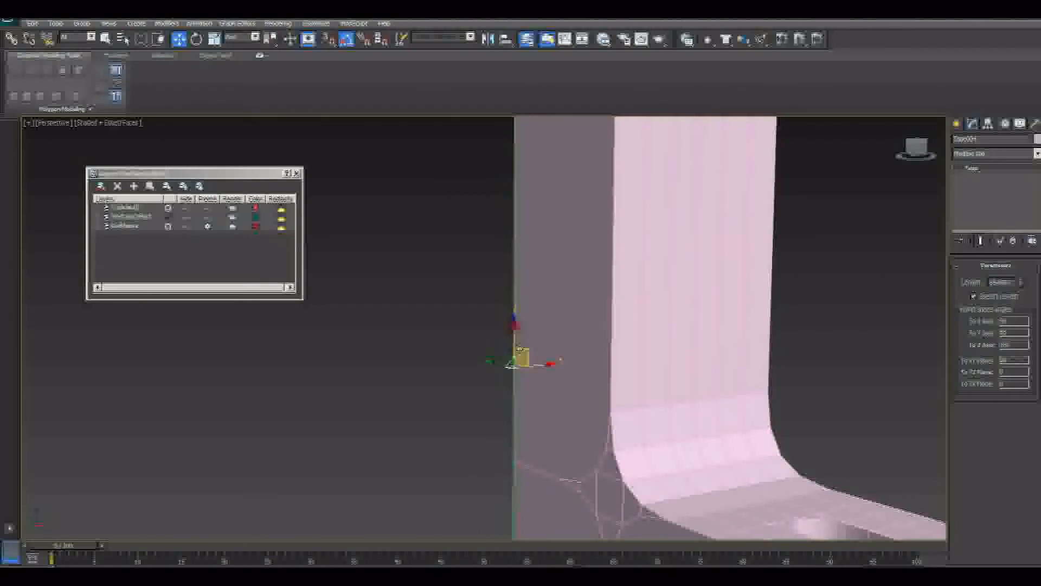
pyautogui.scroll(2, 519, 350)
pyautogui.scroll(-1, 514, 272)
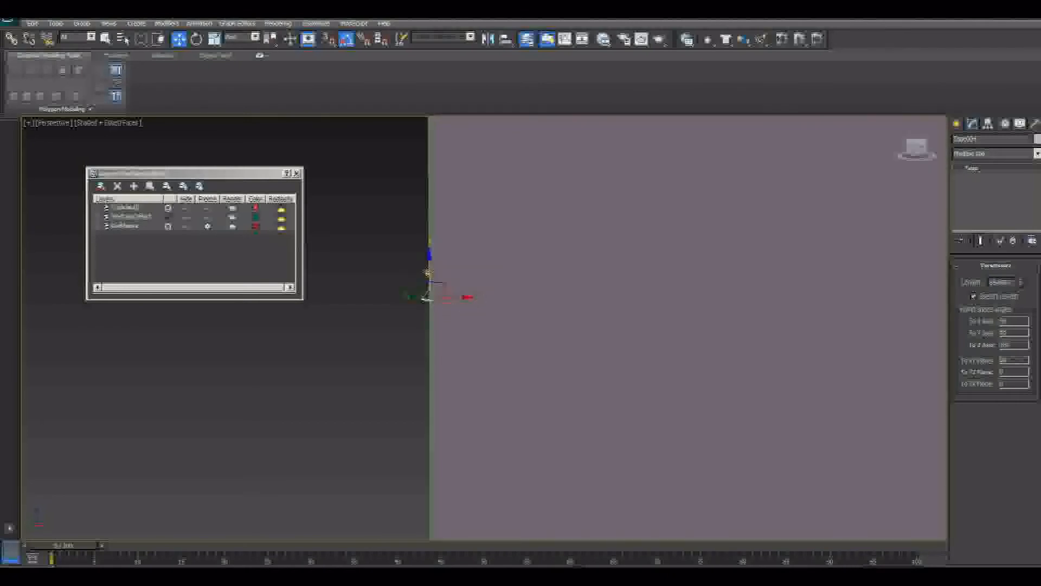
pyautogui.moveTo(430, 269); pyautogui.dragTo(430, 275)
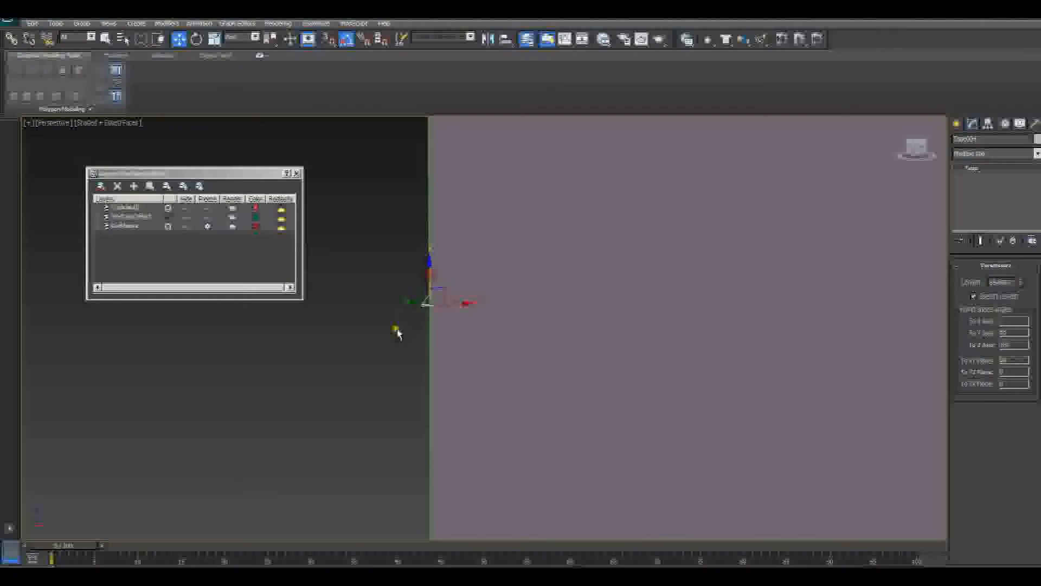
pyautogui.keyDown('alt'); pyautogui.moveTo(396, 330); pyautogui.dragTo(458, 343, button='middle'); pyautogui.keyUp('alt')
pyautogui.scroll(-2, 460, 344)
pyautogui.moveTo(442, 323); pyautogui.dragTo(513, 329)
pyautogui.hotkey('ctrl', 'z')
pyautogui.moveTo(498, 300); pyautogui.dragTo(759, 353, button='middle')
pyautogui.scroll(-3, 479, 412)
pyautogui.click(784, 337)
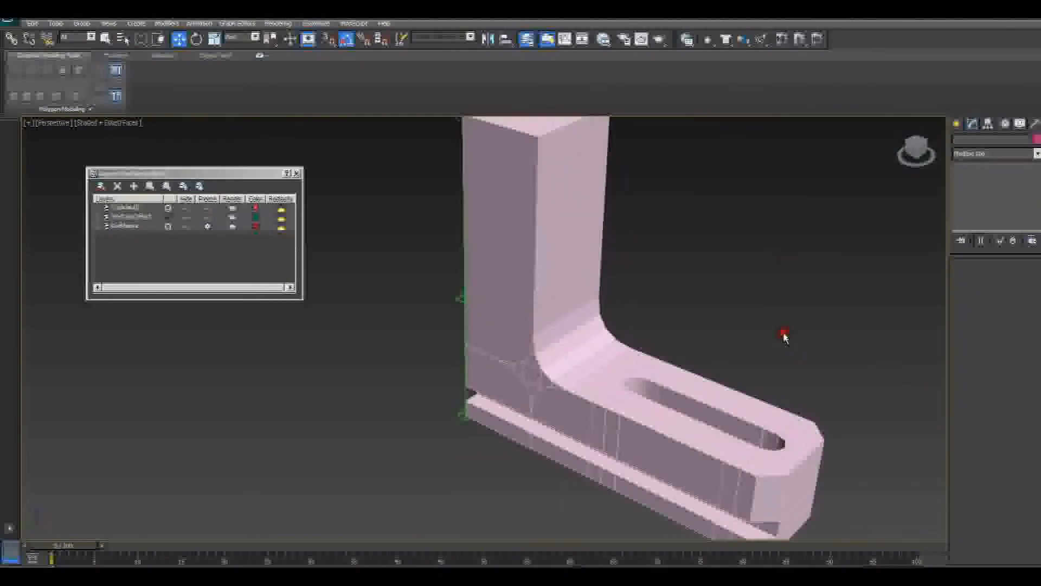
# Inspect the slot and fillet and compare the upright arm with the reference drawing's 40 and 35 hole dimensions in front view
pyautogui.click(683, 386)
pyautogui.scroll(5, 683, 386)
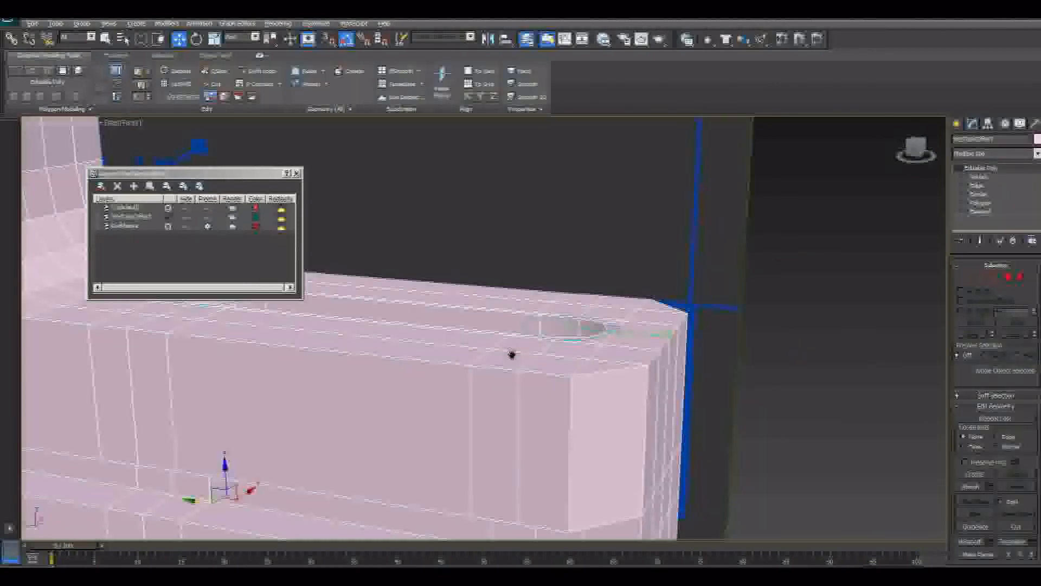
pyautogui.scroll(-4, 655, 414)
pyautogui.moveTo(511, 354); pyautogui.dragTo(552, 417, button='middle')
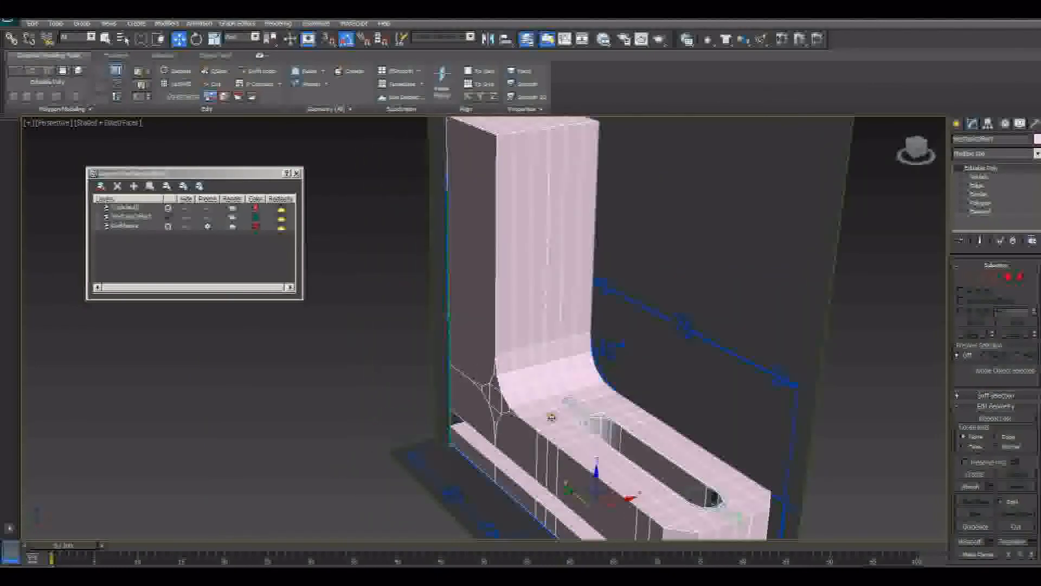
pyautogui.click(608, 431)
pyautogui.scroll(5, 564, 429)
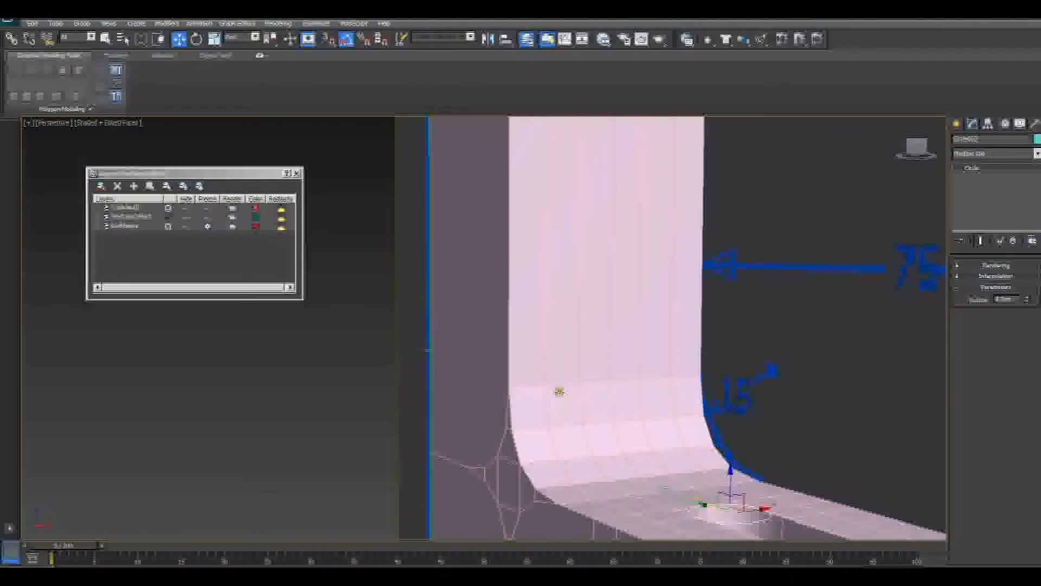
pyautogui.click(577, 370)
pyautogui.press('f')
pyautogui.scroll(5, 588, 388)
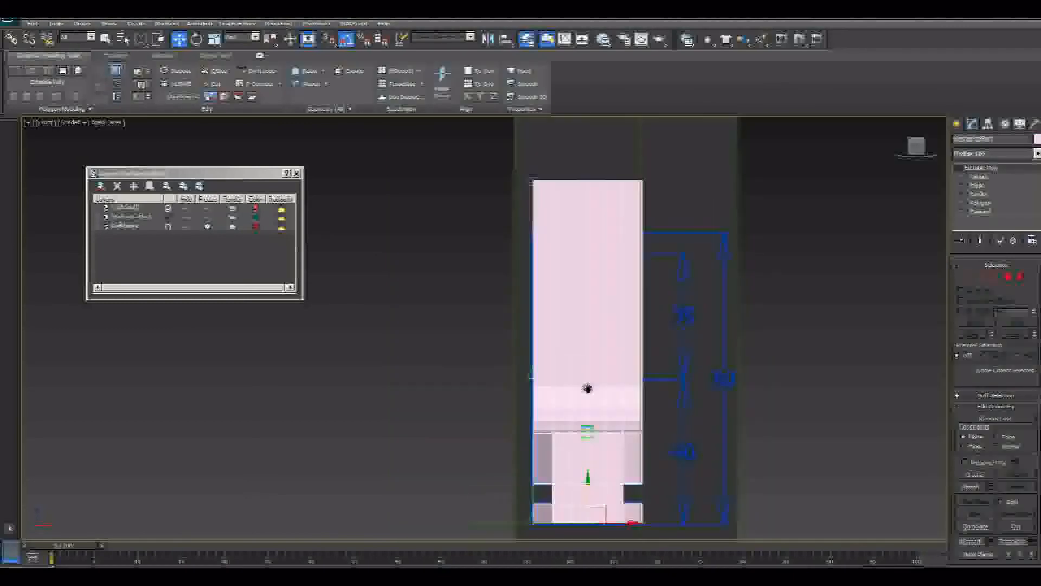
pyautogui.moveTo(632, 373); pyautogui.dragTo(607, 318, button='middle')
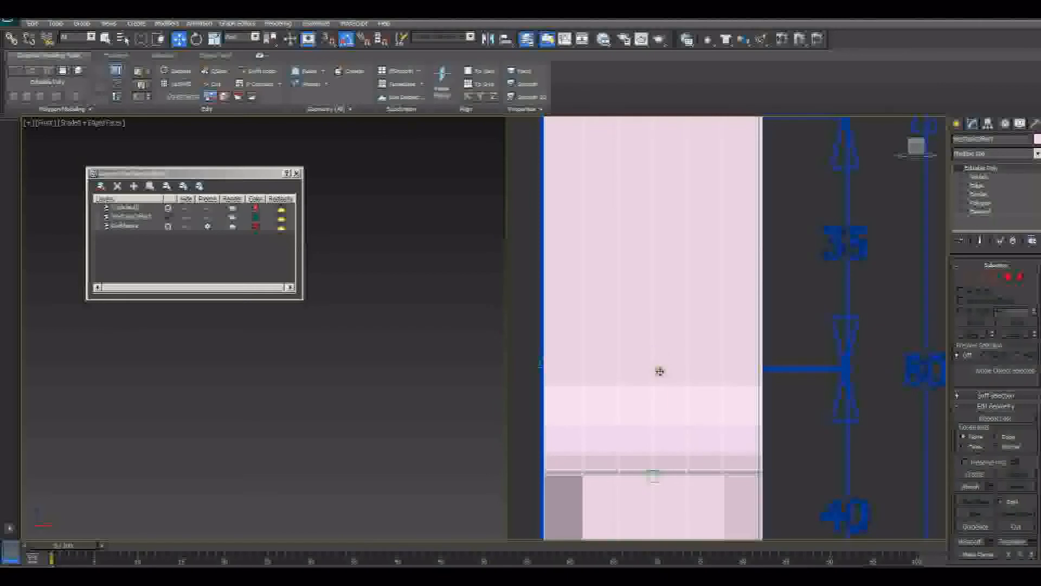
pyautogui.scroll(3, 647, 365)
pyautogui.moveTo(648, 365); pyautogui.dragTo(534, 355, button='middle')
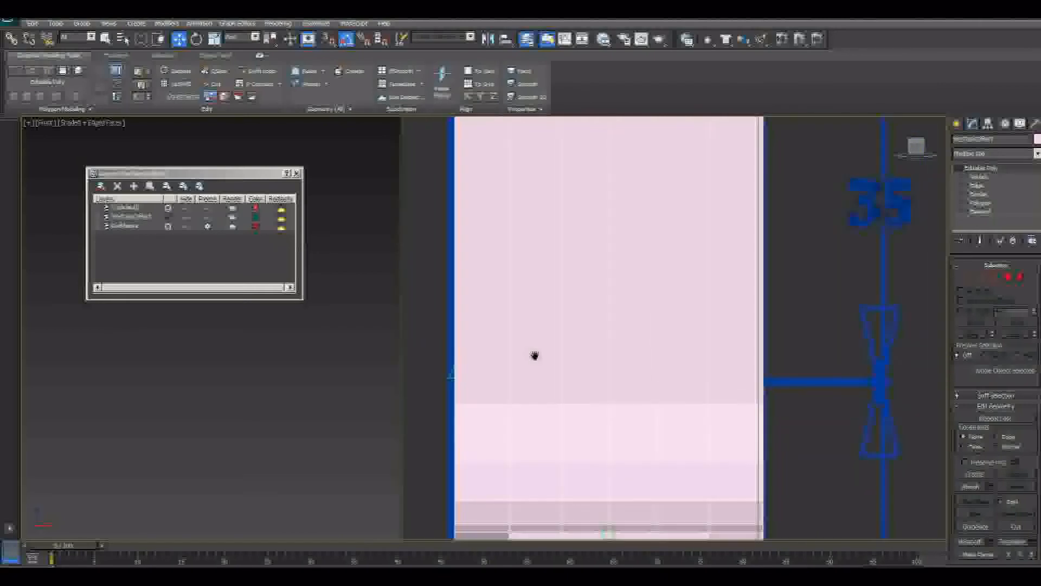
# In wireframe at vertex level, start a slice plane on the bracket and rotate it so it cuts horizontally across the upright arm
pyautogui.press('F3')
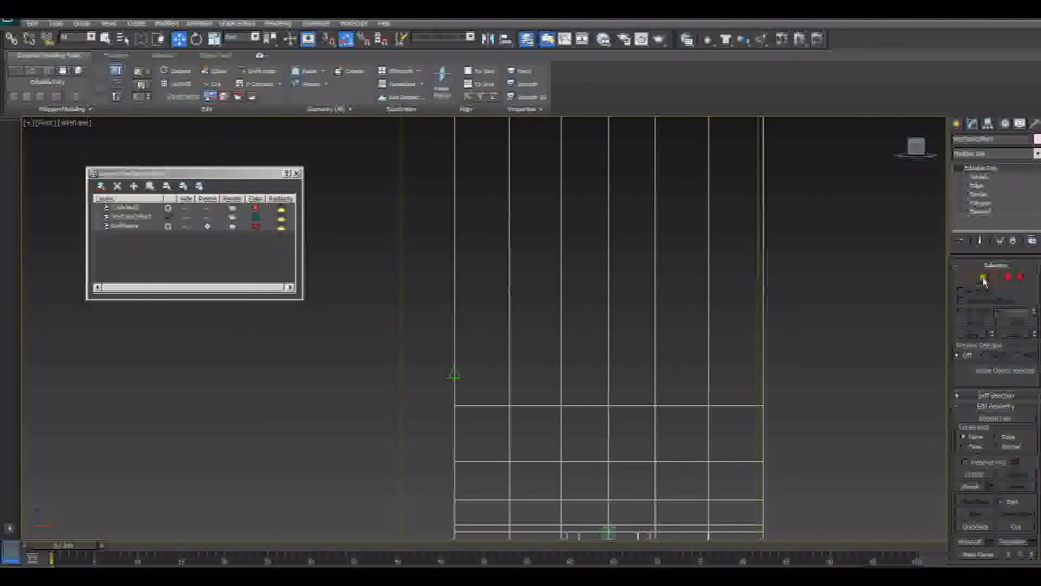
pyautogui.scroll(-5, 1031, 475)
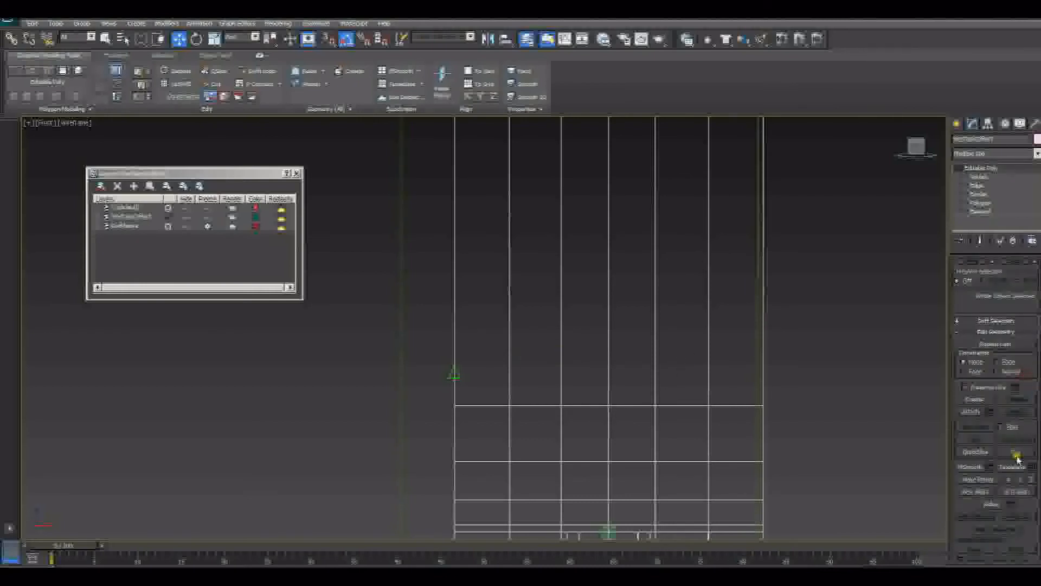
pyautogui.click(966, 178)
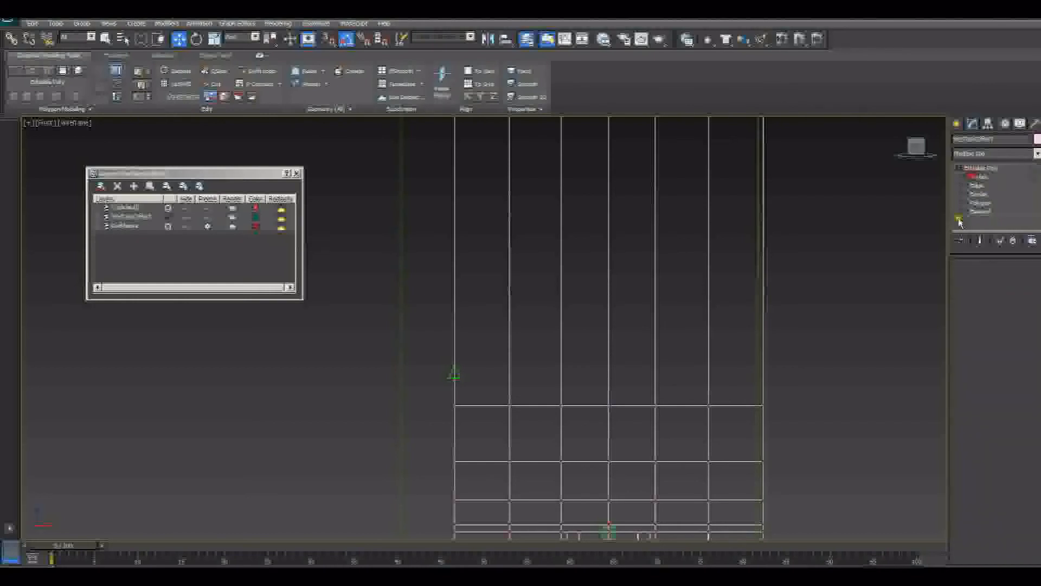
pyautogui.scroll(-10, 988, 380)
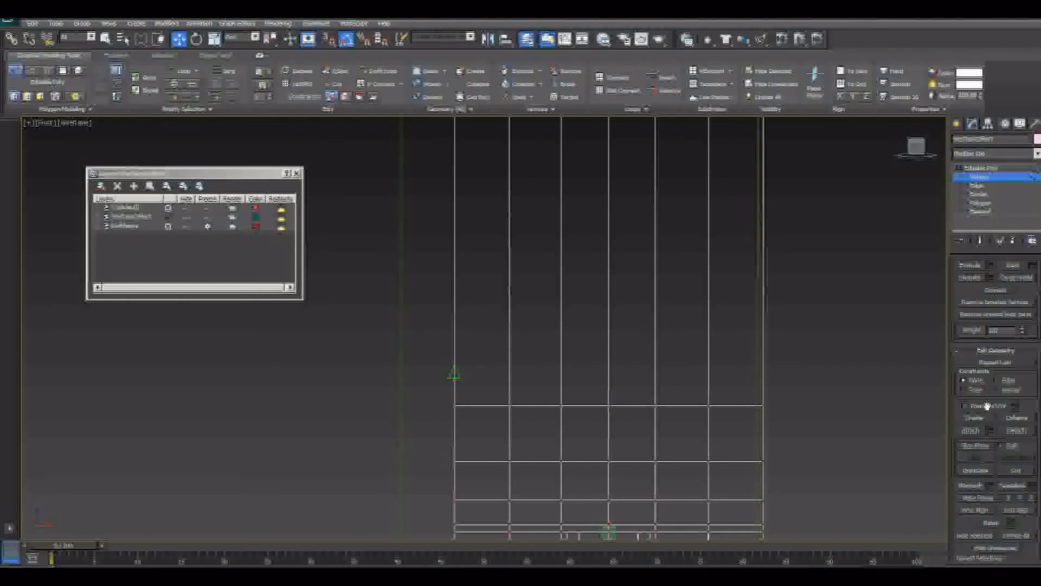
pyautogui.click(974, 446)
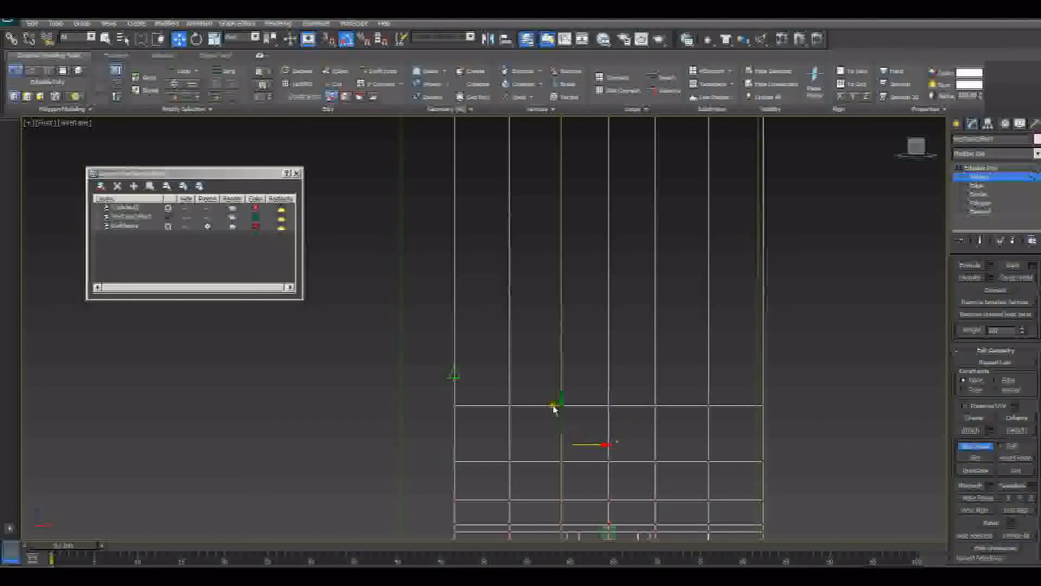
pyautogui.scroll(-2, 558, 402)
pyautogui.press('e')
pyautogui.moveTo(543, 372); pyautogui.dragTo(587, 338)
pyautogui.press('w')
pyautogui.scroll(-2, 580, 402)
pyautogui.moveTo(587, 389); pyautogui.dragTo(646, 351, button='middle')
pyautogui.scroll(3, 626, 388)
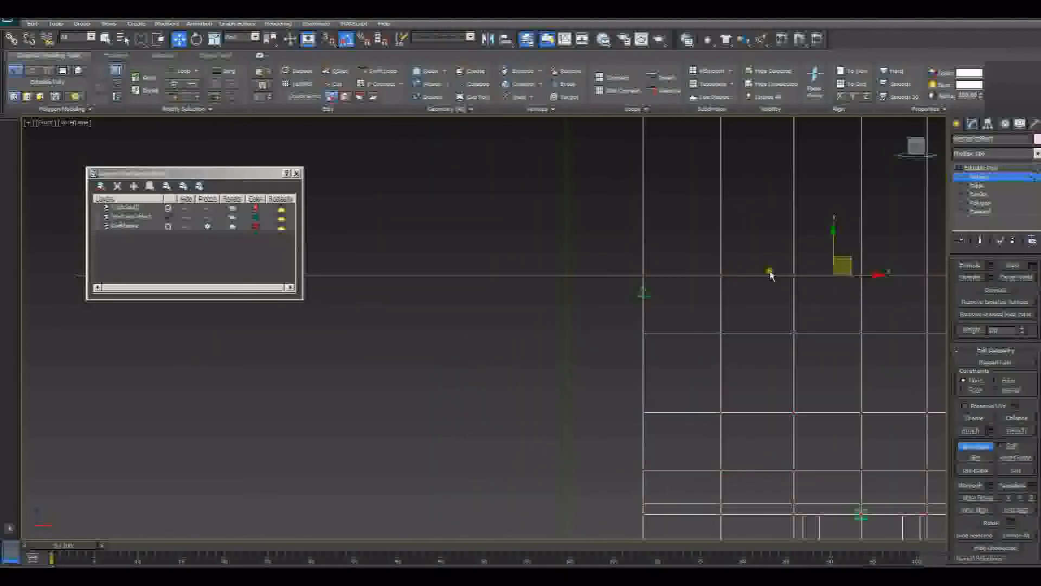
# Move the slice plane down to the lower hole marker and slice the arm there
pyautogui.moveTo(769, 272); pyautogui.dragTo(647, 348, button='middle')
pyautogui.moveTo(733, 290); pyautogui.dragTo(730, 311)
pyautogui.moveTo(730, 310); pyautogui.dragTo(551, 342, button='middle')
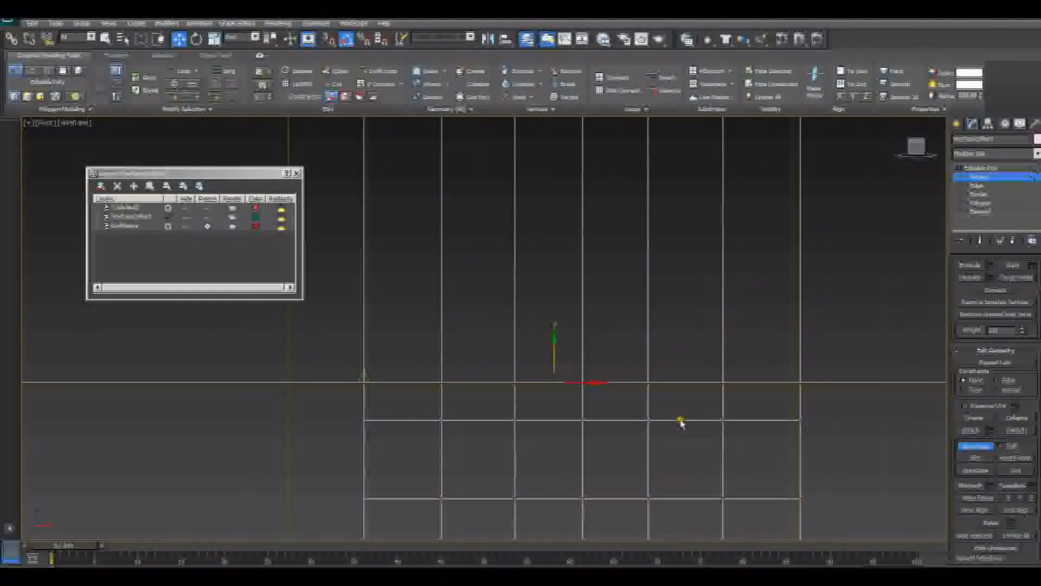
pyautogui.click(984, 461)
pyautogui.scroll(-1, 653, 341)
pyautogui.moveTo(640, 308); pyautogui.dragTo(653, 334, button='middle')
pyautogui.moveTo(571, 307); pyautogui.dragTo(627, 451, button='middle')
pyautogui.scroll(-1, 629, 357)
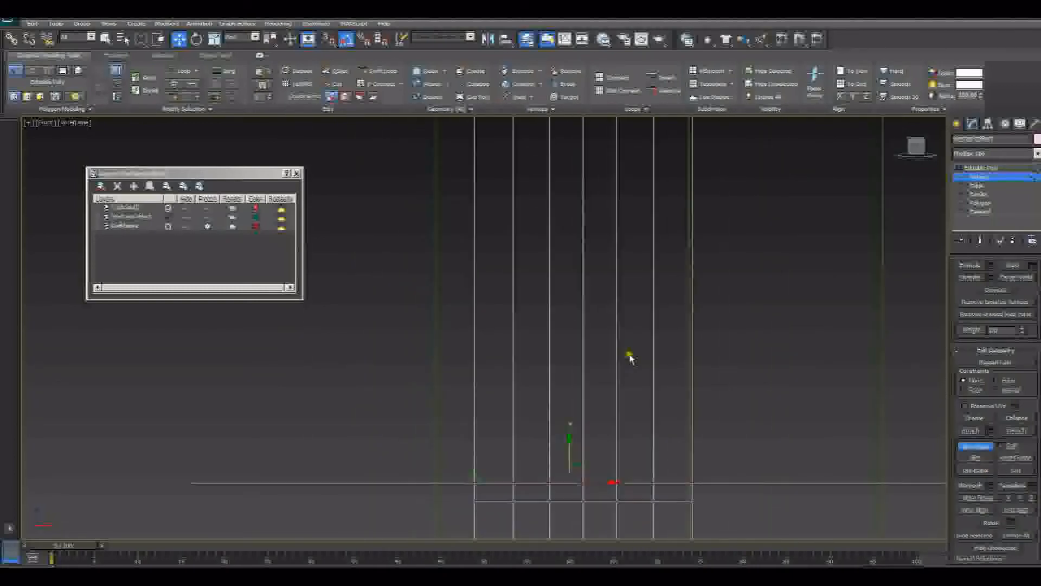
# Move the slice plane up to the upper hole marker, slice the upright arm there and leave slicing
pyautogui.scroll(-1, 630, 358)
pyautogui.moveTo(604, 356); pyautogui.dragTo(656, 351, button='middle')
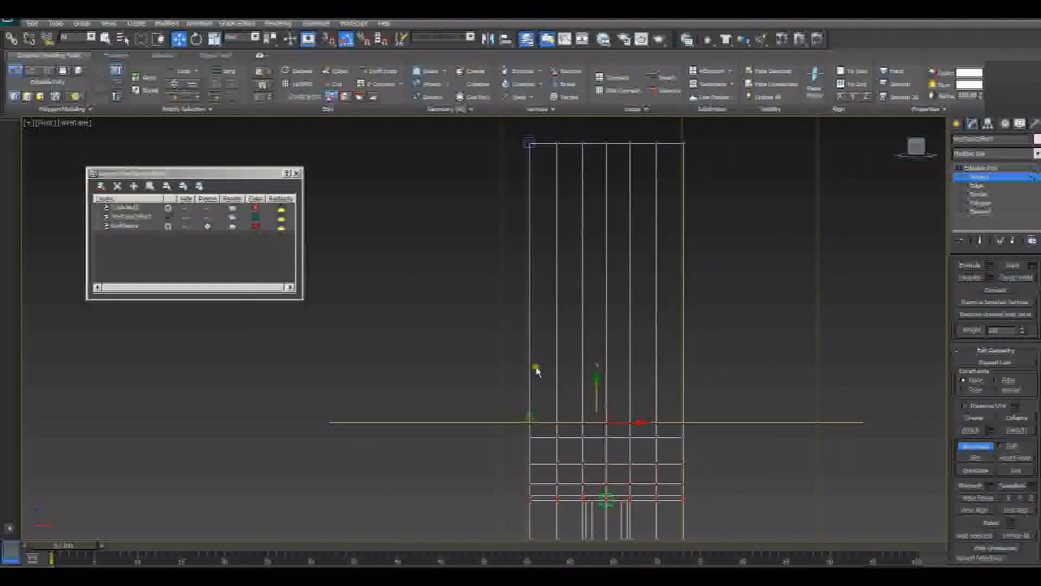
pyautogui.moveTo(535, 370); pyautogui.dragTo(579, 398, button='middle')
pyautogui.moveTo(647, 419); pyautogui.dragTo(660, 288)
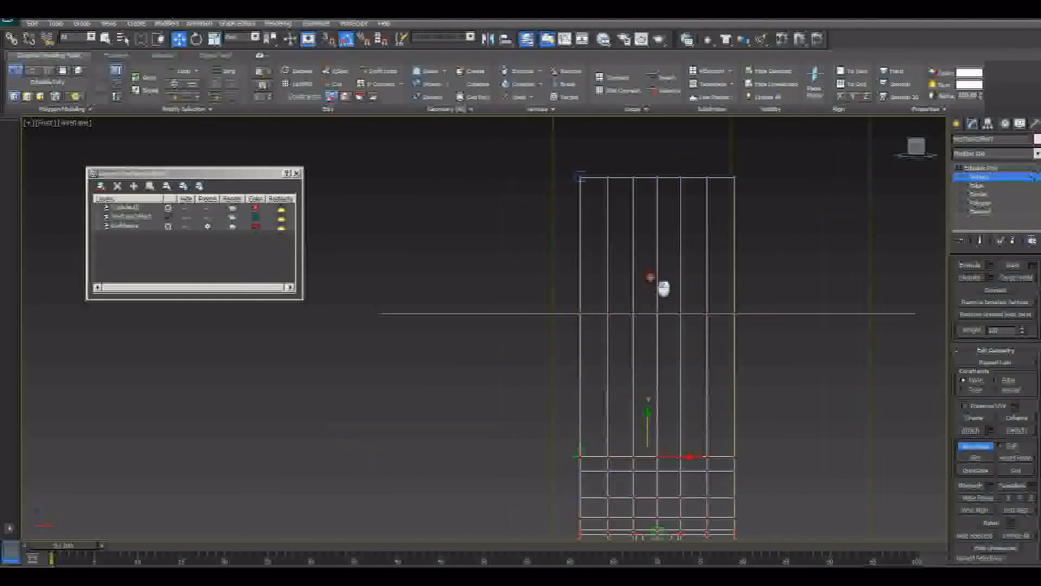
pyautogui.moveTo(650, 260); pyautogui.dragTo(629, 311, button='middle')
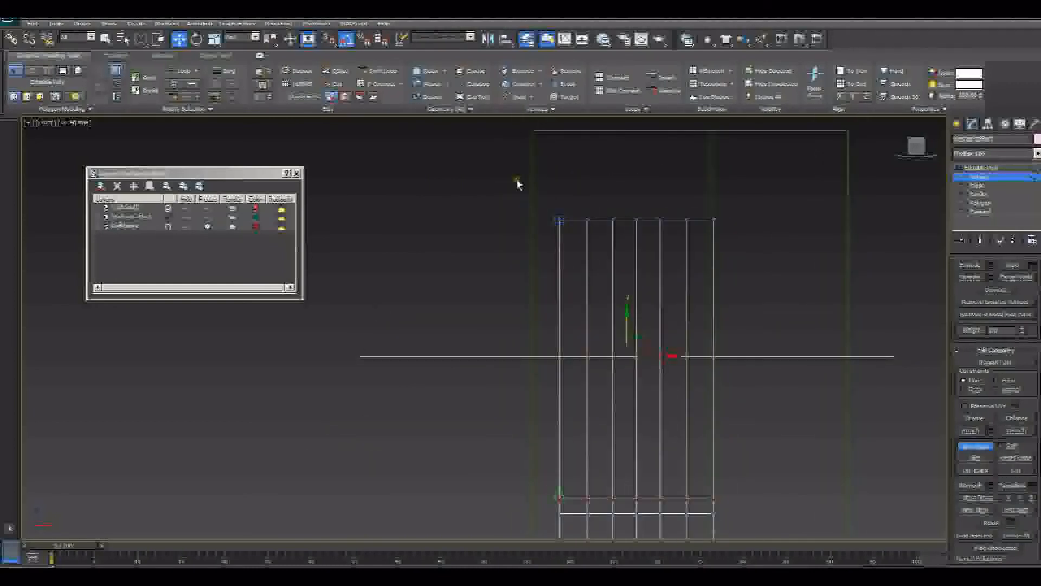
pyautogui.press('p')
pyautogui.keyDown('alt'); pyautogui.moveTo(547, 303); pyautogui.dragTo(563, 310, button='middle'); pyautogui.keyUp('alt')
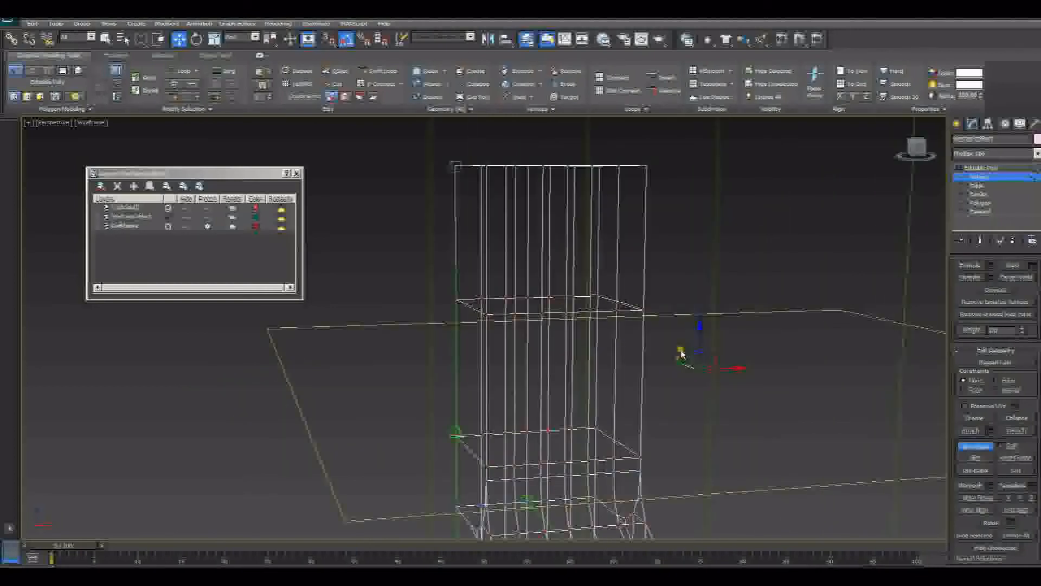
pyautogui.keyDown('alt'); pyautogui.moveTo(700, 340); pyautogui.dragTo(706, 296, button='middle'); pyautogui.keyUp('alt')
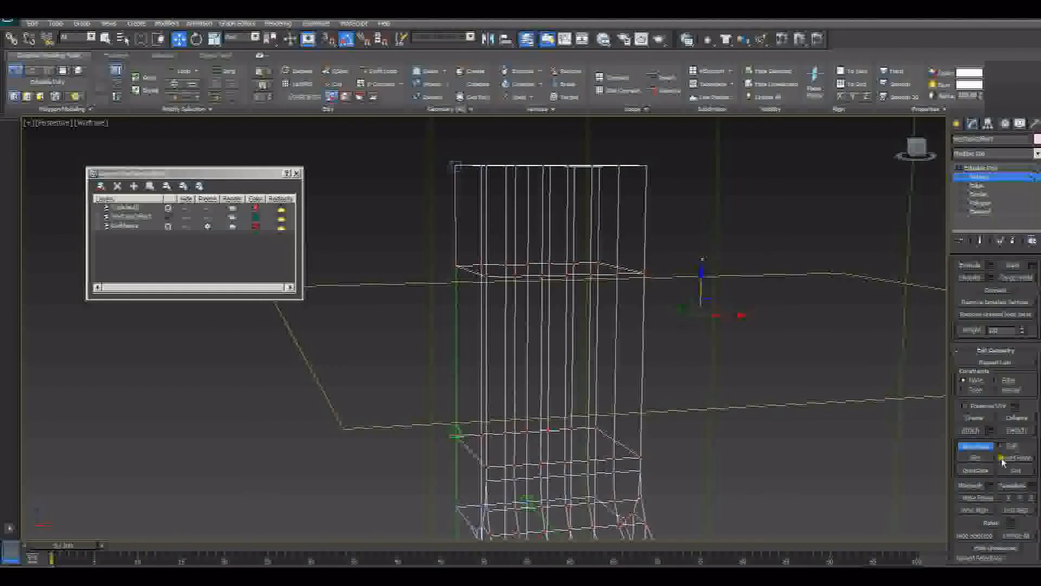
pyautogui.click(982, 446)
# With pivot snapping enabled in shaded view, move the circle from the slot's inner end onto the arm's front face at the upper hole centre
pyautogui.moveTo(626, 344)
pyautogui.keyDown('alt'); pyautogui.mouseDown(button='middle')
pyautogui.moveTo(637, 367)
pyautogui.moveTo(616, 363)
pyautogui.moveTo(645, 376)
pyautogui.moveTo(586, 336)
pyautogui.moveTo(599, 319)
pyautogui.moveTo(553, 347)
pyautogui.moveTo(588, 356)
pyautogui.mouseUp(button='middle'); pyautogui.keyUp('alt')
pyautogui.press('F3')
pyautogui.click(628, 404)
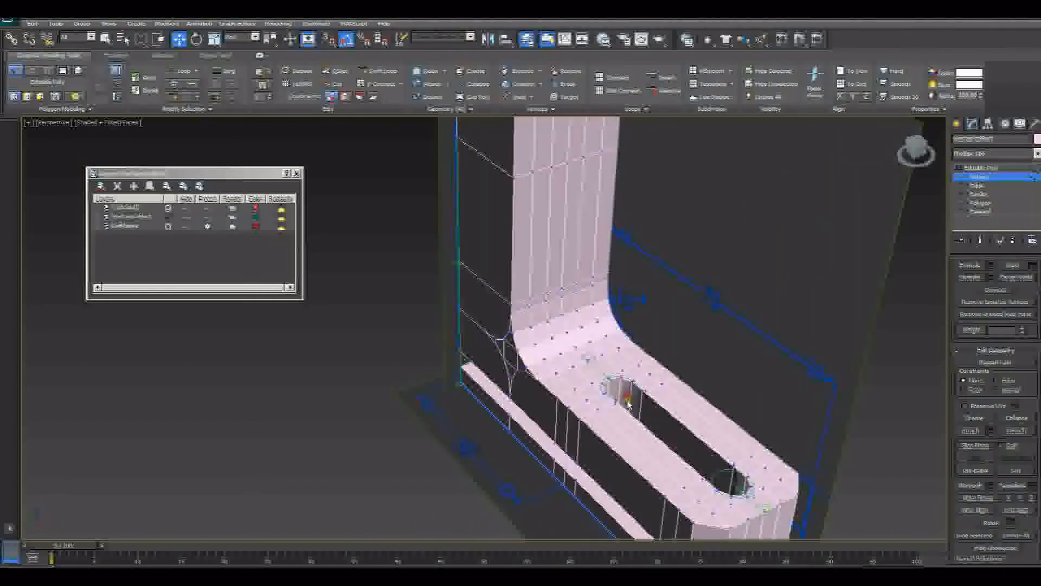
pyautogui.click(623, 397)
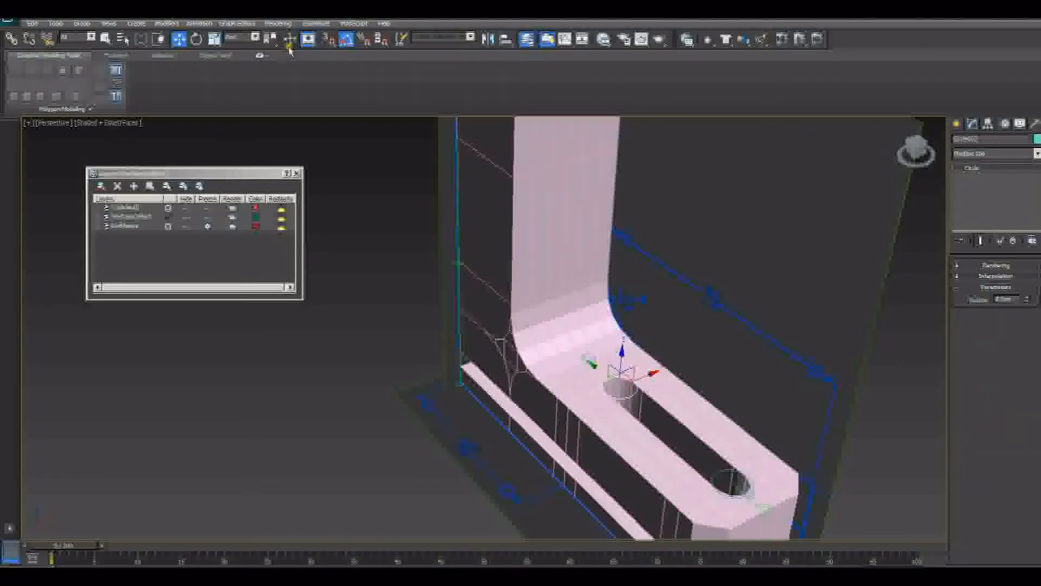
pyautogui.rightClick(328, 39)
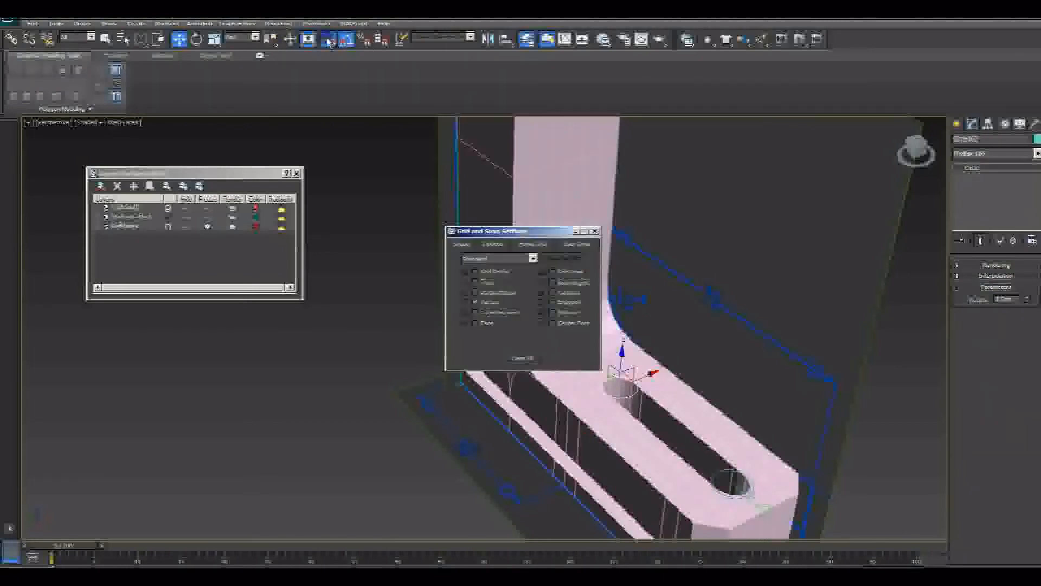
pyautogui.click(483, 282)
pyautogui.click(595, 232)
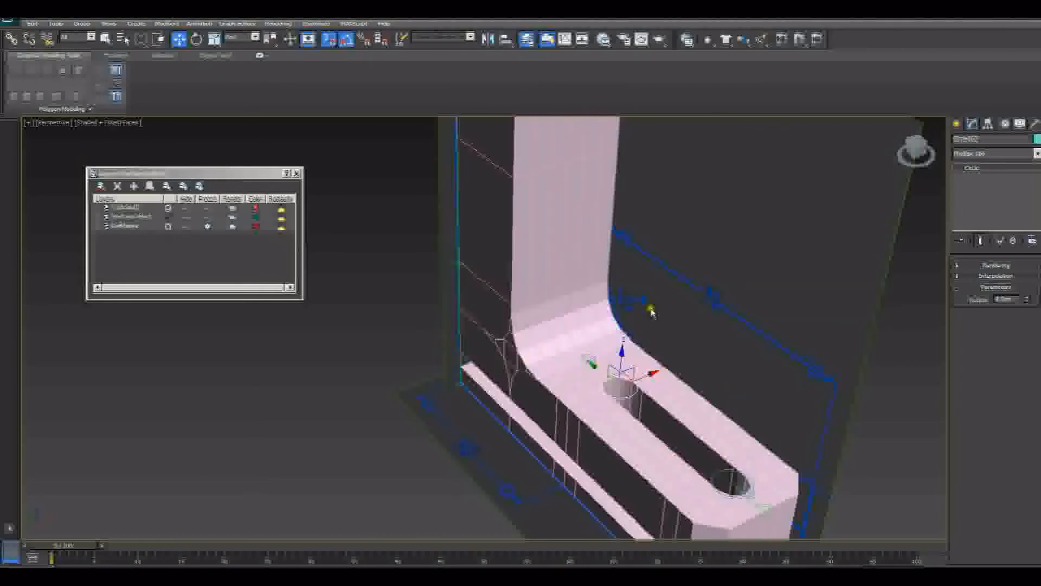
pyautogui.keyDown('alt'); pyautogui.moveTo(651, 311); pyautogui.dragTo(652, 313, button='middle'); pyautogui.keyUp('alt')
pyautogui.moveTo(619, 387); pyautogui.dragTo(568, 176)
pyautogui.moveTo(586, 230); pyautogui.dragTo(604, 354, button='middle')
# Rotate the circle upright to lie flat against the arm's front face and copy it down to the lower hole centre
pyautogui.press('e')
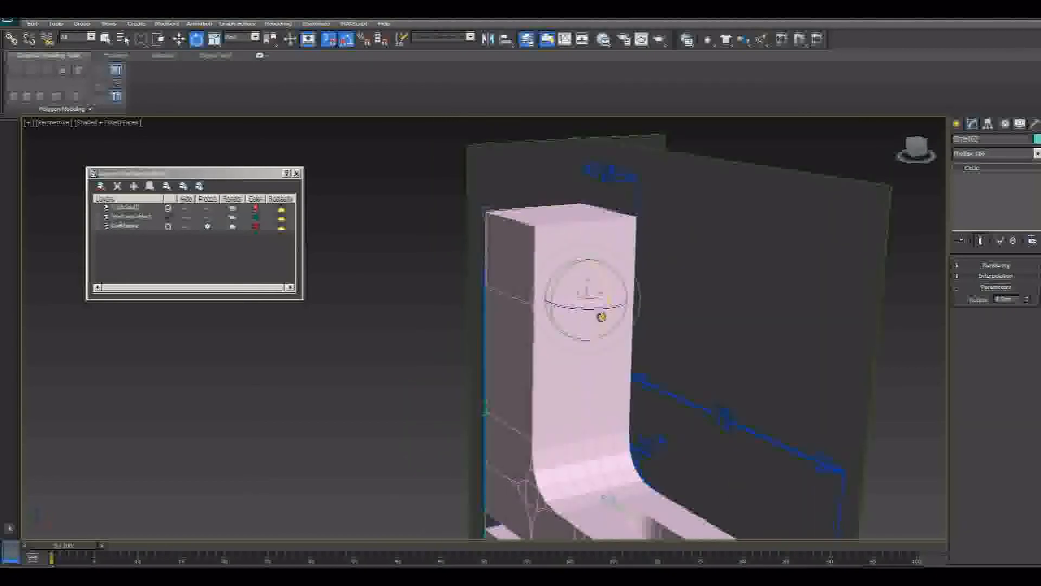
pyautogui.moveTo(600, 274); pyautogui.dragTo(609, 321)
pyautogui.press('w')
pyautogui.moveTo(611, 321); pyautogui.dragTo(605, 254, button='middle')
pyautogui.moveTo(607, 217)
pyautogui.keyDown('shift'); pyautogui.mouseDown()
pyautogui.moveTo(591, 352)
pyautogui.moveTo(601, 364)
pyautogui.mouseUp(); pyautogui.keyUp('shift')
pyautogui.click(523, 351)
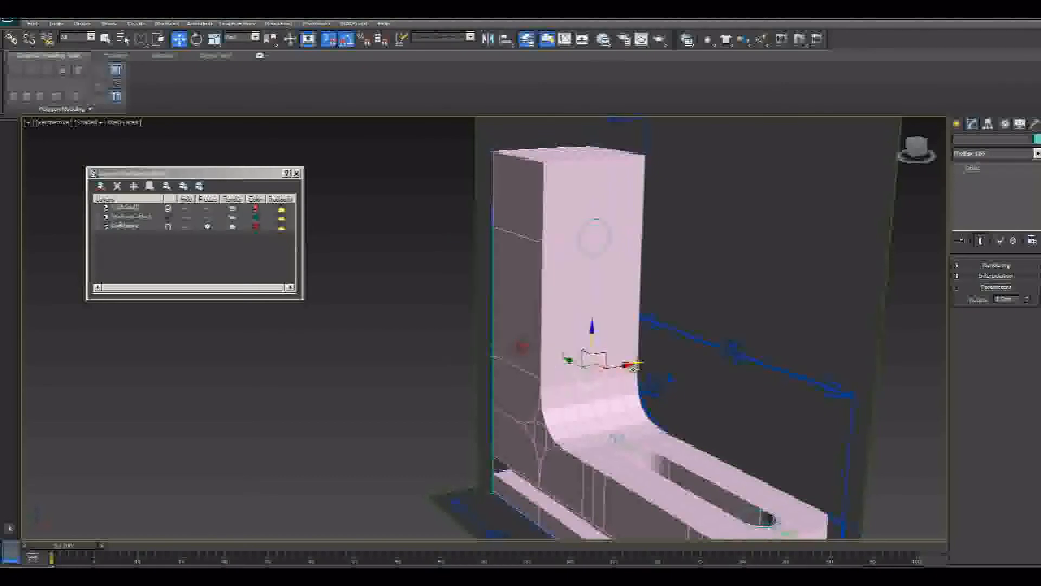
# Select the horizontal edge loop just above the fillet, crossing the lower hole area, and remove it with its vertices
pyautogui.moveTo(633, 362)
pyautogui.keyDown('alt'); pyautogui.mouseDown(button='middle')
pyautogui.moveTo(571, 346)
pyautogui.moveTo(605, 354)
pyautogui.moveTo(588, 276)
pyautogui.mouseUp(button='middle'); pyautogui.keyUp('alt')
pyautogui.scroll(3, 605, 355)
pyautogui.scroll(2, 600, 342)
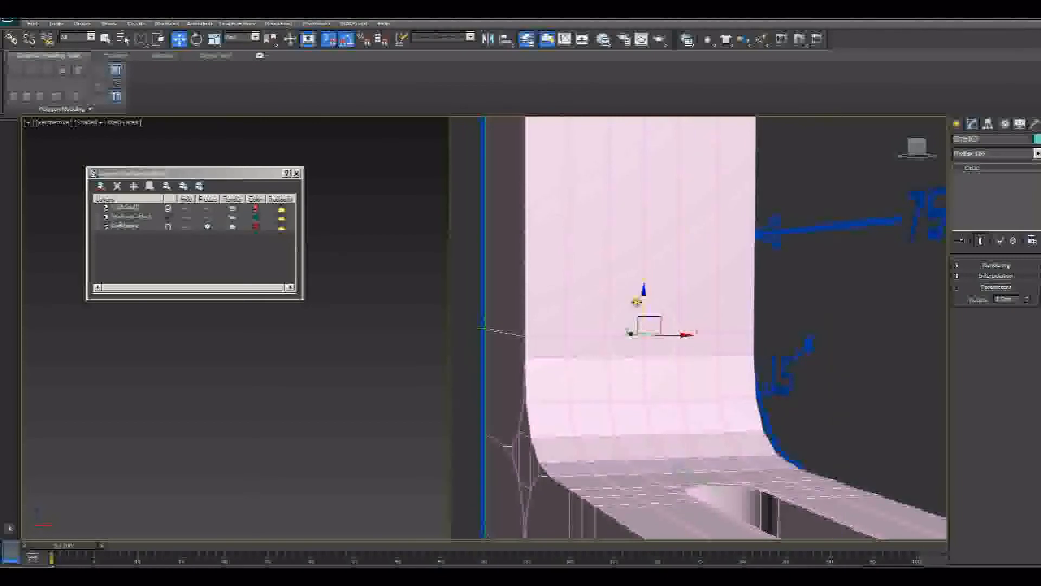
pyautogui.moveTo(644, 347)
pyautogui.mouseDown(button='middle')
pyautogui.moveTo(630, 407)
pyautogui.moveTo(613, 407)
pyautogui.moveTo(639, 329)
pyautogui.mouseUp(button='middle')
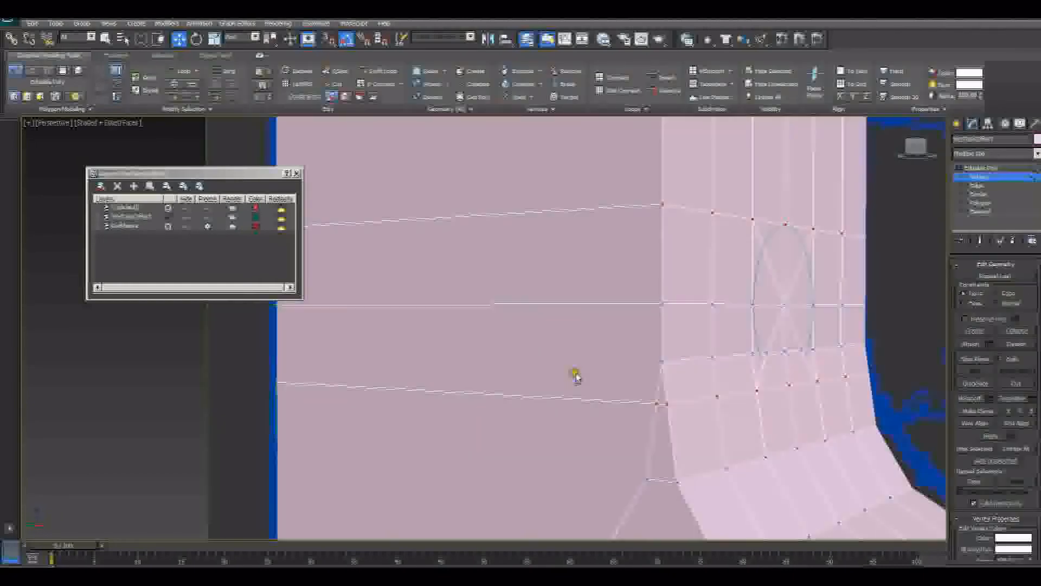
pyautogui.moveTo(576, 376)
pyautogui.keyDown('alt'); pyautogui.mouseDown(button='middle')
pyautogui.moveTo(588, 379)
pyautogui.moveTo(565, 371)
pyautogui.mouseUp(button='middle'); pyautogui.keyUp('alt')
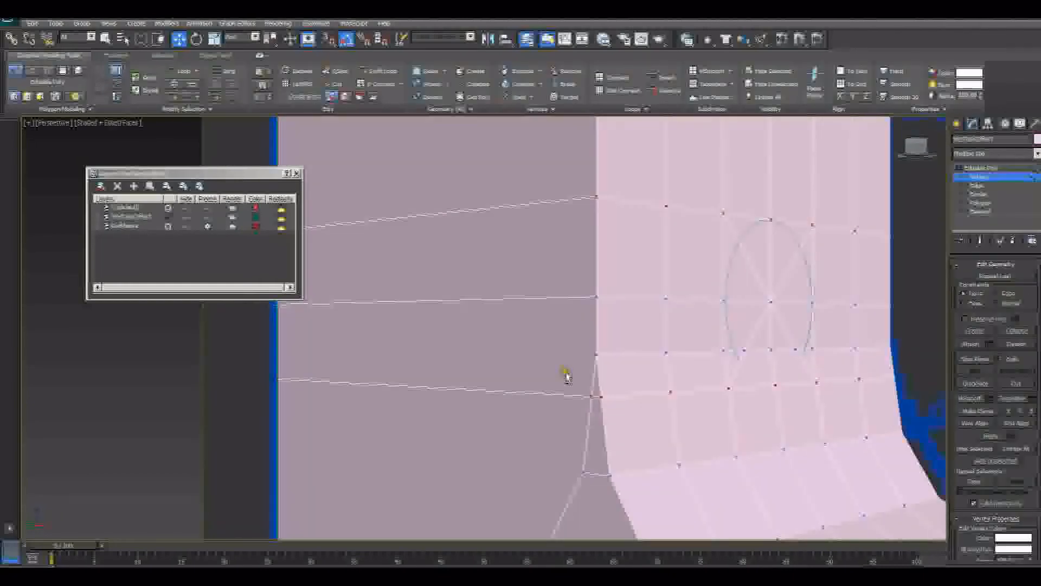
pyautogui.click(966, 186)
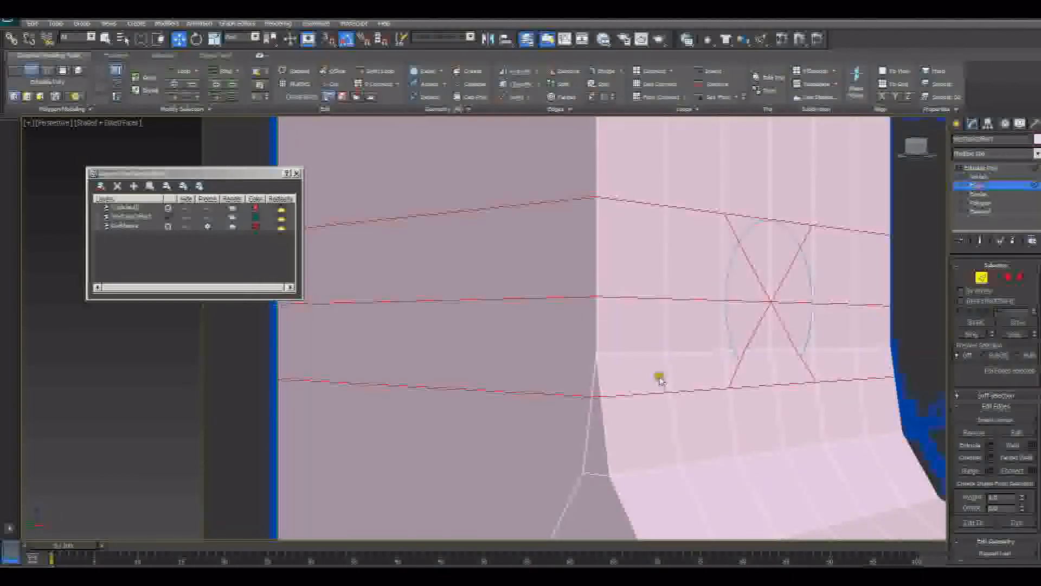
pyautogui.click(632, 355)
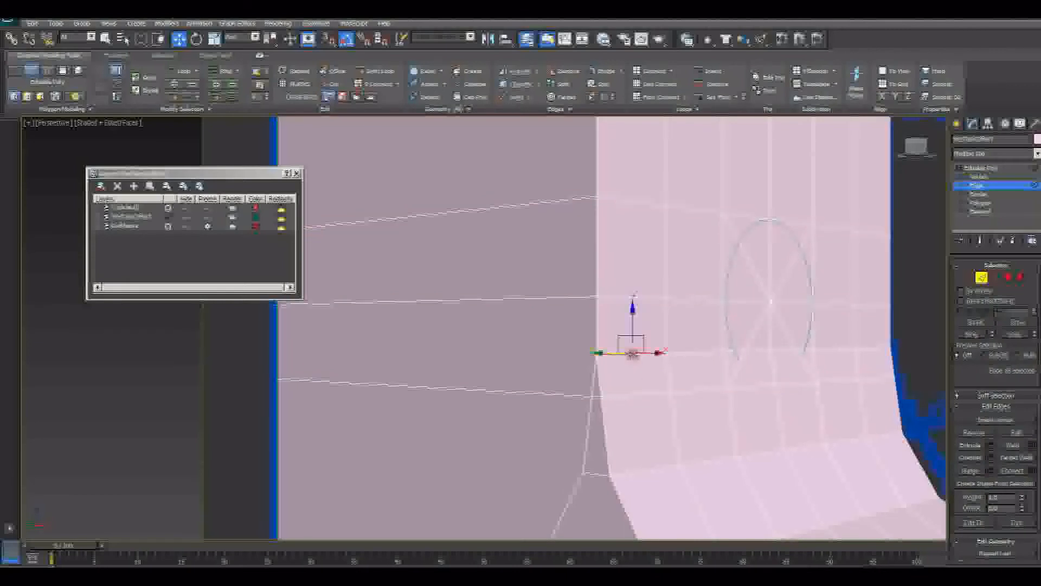
pyautogui.click(1014, 336)
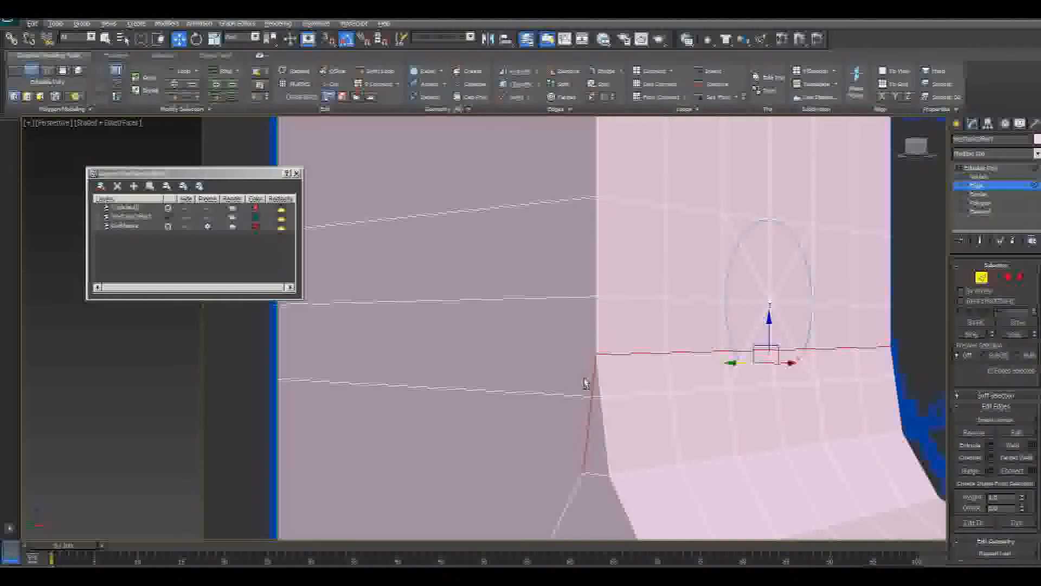
pyautogui.hotkey('ctrl', 'BackSpace')
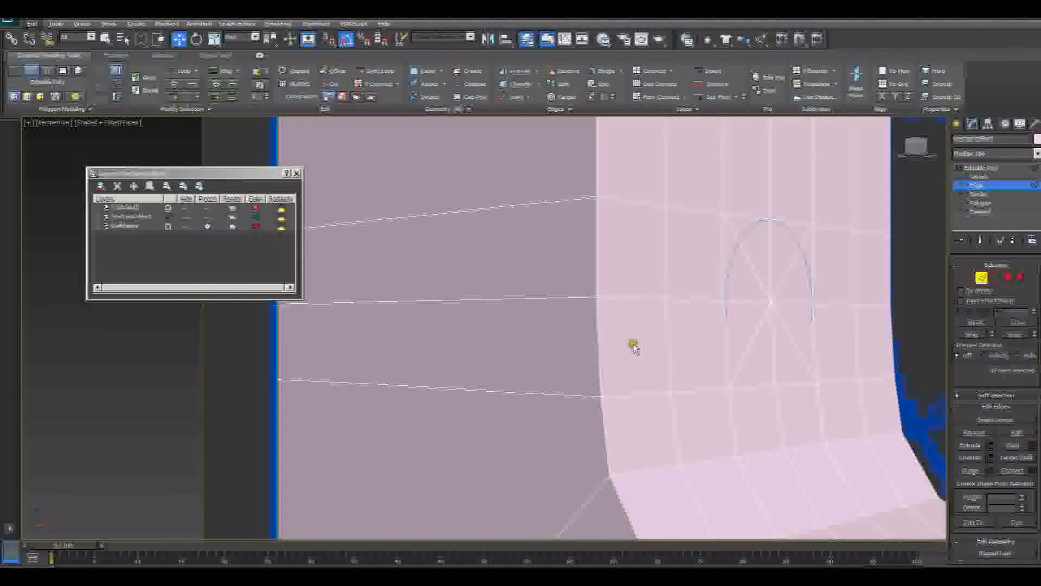
# At vertex level on the arm's back face, turn on Ignore Backfacing and clear the vertex selection
pyautogui.click(967, 278)
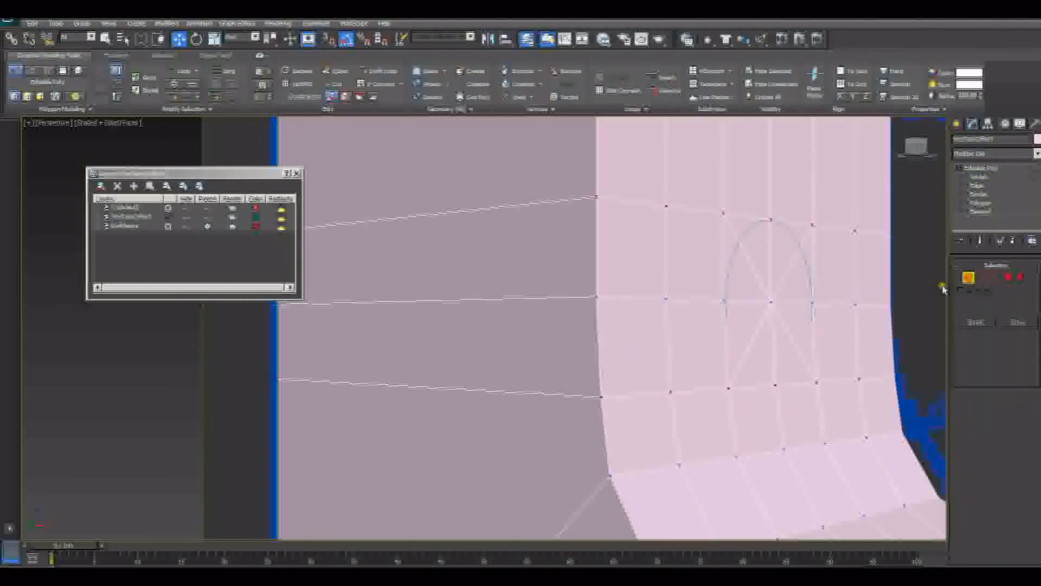
pyautogui.keyDown('alt'); pyautogui.moveTo(638, 354); pyautogui.dragTo(674, 393, button='middle'); pyautogui.keyUp('alt')
pyautogui.keyDown('alt'); pyautogui.moveTo(633, 356); pyautogui.dragTo(634, 395, button='middle'); pyautogui.keyUp('alt')
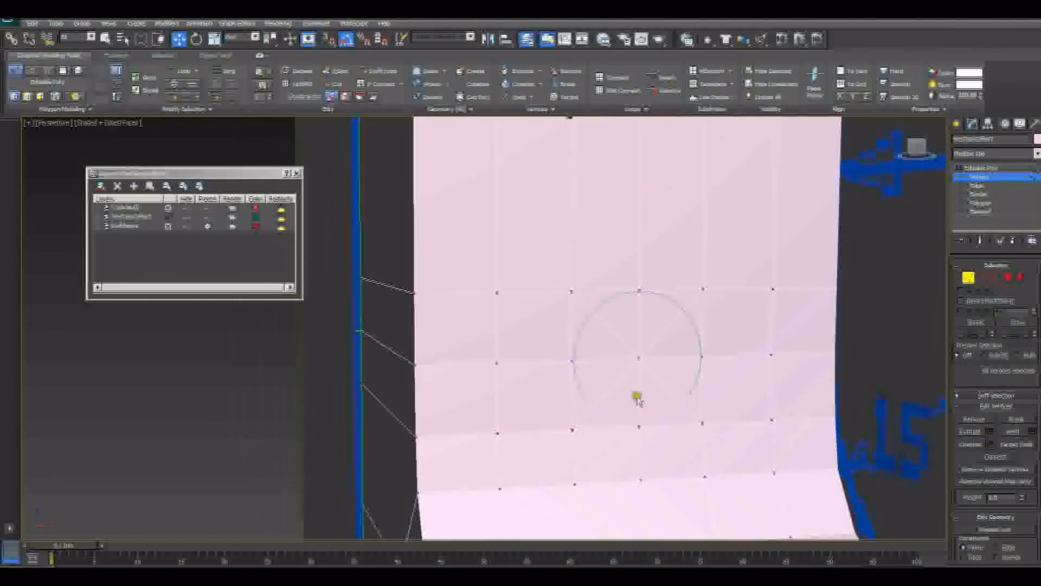
pyautogui.moveTo(383, 381)
pyautogui.keyDown('alt'); pyautogui.mouseDown(button='middle')
pyautogui.moveTo(562, 390)
pyautogui.moveTo(391, 381)
pyautogui.mouseUp(button='middle'); pyautogui.keyUp('alt')
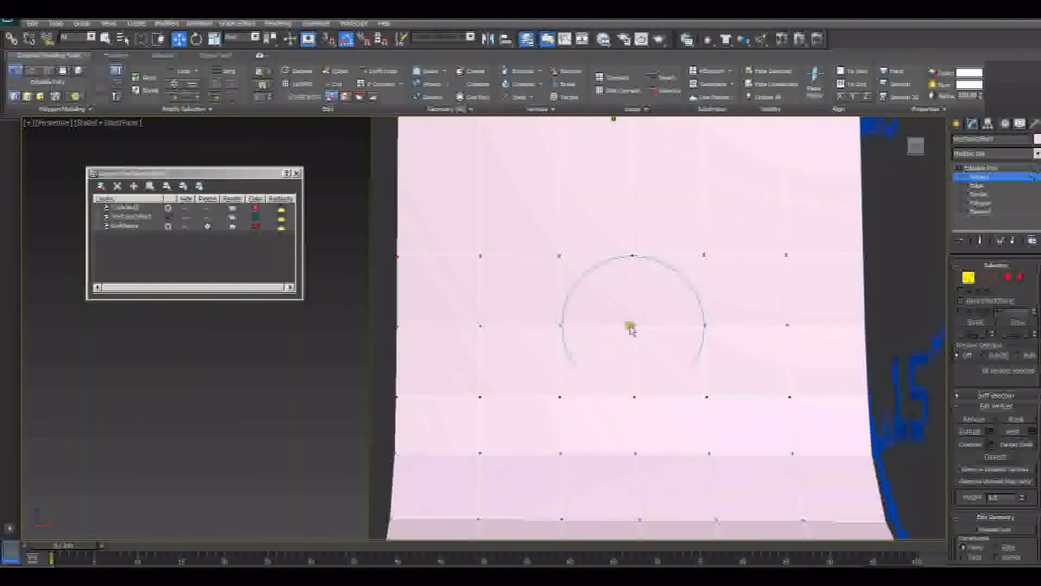
pyautogui.keyDown('alt'); pyautogui.moveTo(567, 353); pyautogui.dragTo(670, 378, button='middle'); pyautogui.keyUp('alt')
pyautogui.click(632, 455)
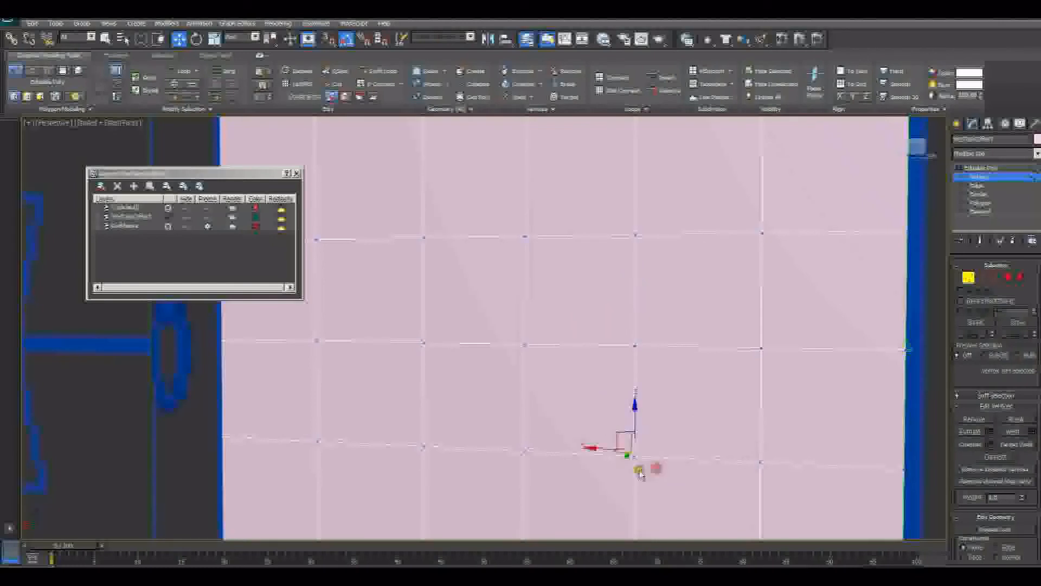
pyautogui.click(960, 300)
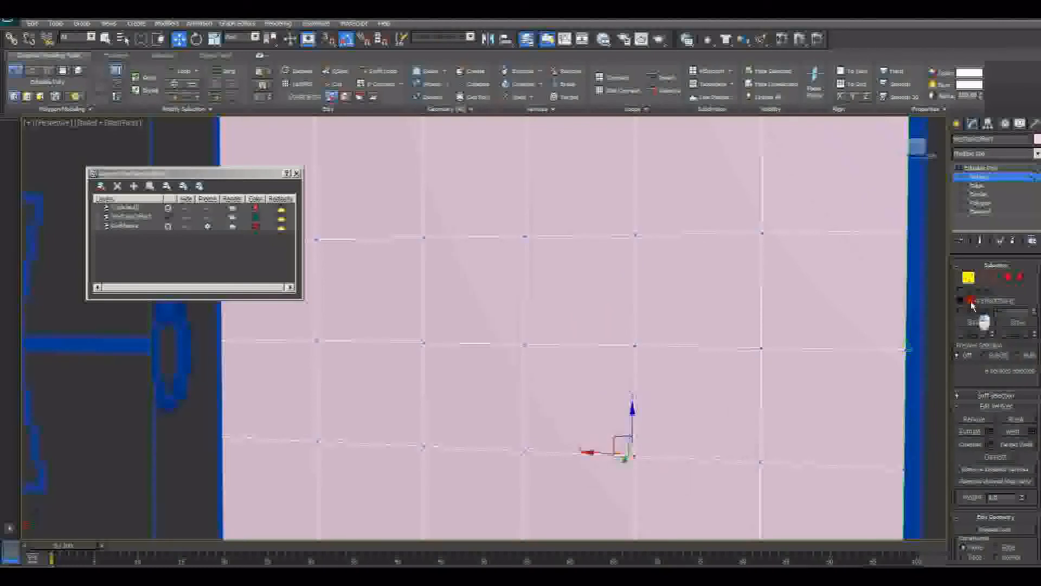
pyautogui.click(735, 448)
# Select the four corner vertices and the centre vertex around the lower hole on the back face and connect them diagonally
pyautogui.moveTo(613, 437)
pyautogui.mouseDown()
pyautogui.moveTo(662, 434)
pyautogui.moveTo(591, 495)
pyautogui.mouseUp()
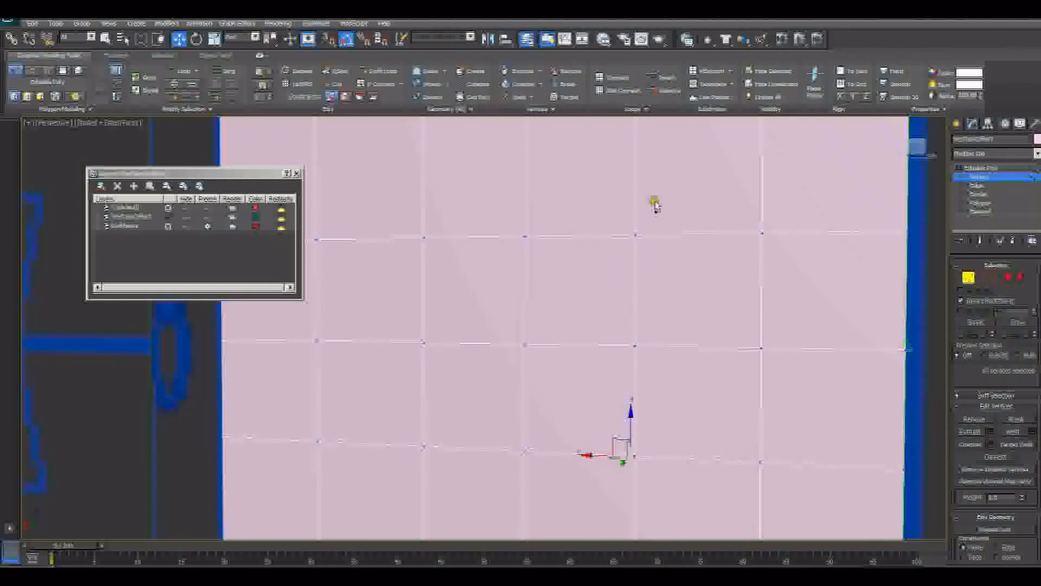
pyautogui.keyDown('ctrl'); pyautogui.moveTo(620, 244); pyautogui.dragTo(603, 290); pyautogui.keyUp('ctrl')
pyautogui.keyDown('ctrl'); pyautogui.moveTo(391, 213); pyautogui.dragTo(407, 287); pyautogui.keyUp('ctrl')
pyautogui.moveTo(497, 309)
pyautogui.keyDown('ctrl'); pyautogui.mouseDown()
pyautogui.moveTo(523, 386)
pyautogui.moveTo(504, 382)
pyautogui.mouseUp(); pyautogui.keyUp('ctrl')
pyautogui.keyDown('ctrl'); pyautogui.moveTo(389, 428); pyautogui.dragTo(509, 517); pyautogui.keyUp('ctrl')
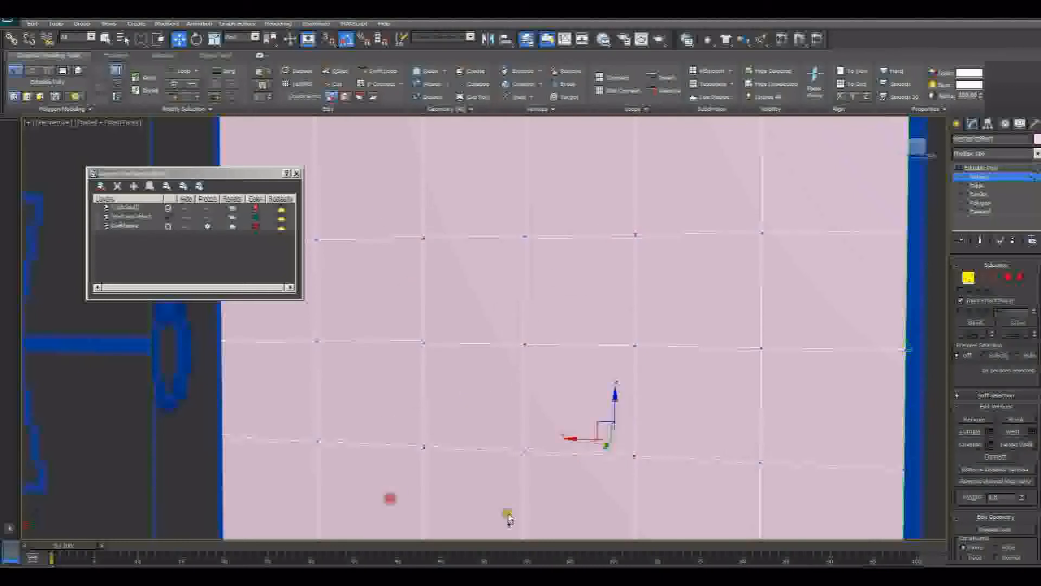
pyautogui.click(1004, 460)
# Connect the upper hole's centre vertex on the back face diagonally to its four surrounding corner vertices
pyautogui.scroll(-4, 589, 246)
pyautogui.moveTo(608, 314); pyautogui.dragTo(619, 379, button='middle')
pyautogui.moveTo(570, 270); pyautogui.dragTo(599, 393, button='middle')
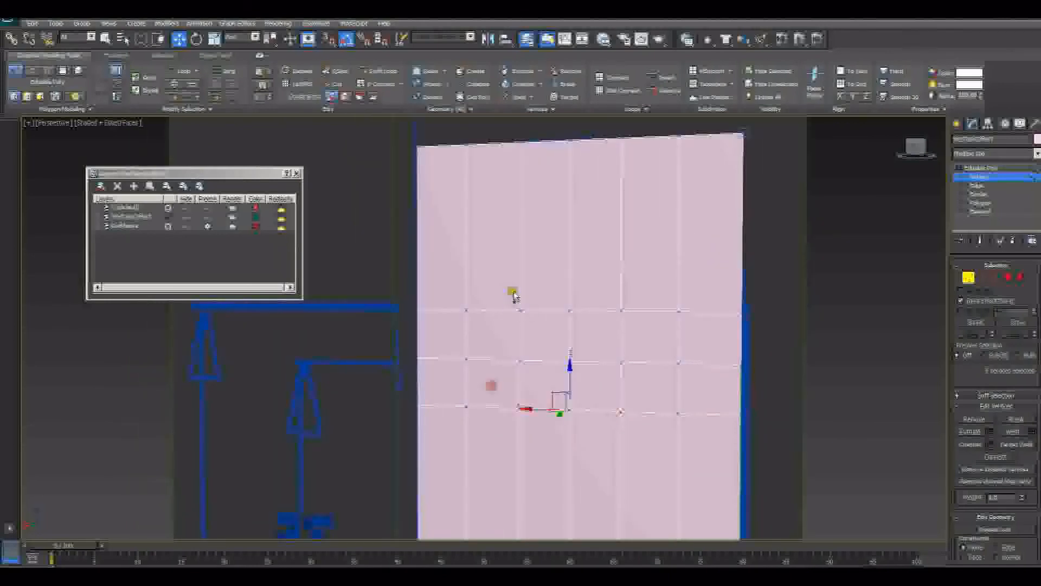
pyautogui.keyDown('ctrl'); pyautogui.moveTo(513, 293); pyautogui.dragTo(504, 316); pyautogui.keyUp('ctrl')
pyautogui.keyDown('ctrl'); pyautogui.moveTo(588, 350); pyautogui.dragTo(528, 360); pyautogui.keyUp('ctrl')
pyautogui.moveTo(606, 296)
pyautogui.keyDown('ctrl'); pyautogui.mouseDown()
pyautogui.moveTo(625, 297)
pyautogui.moveTo(586, 330)
pyautogui.mouseUp(); pyautogui.keyUp('ctrl')
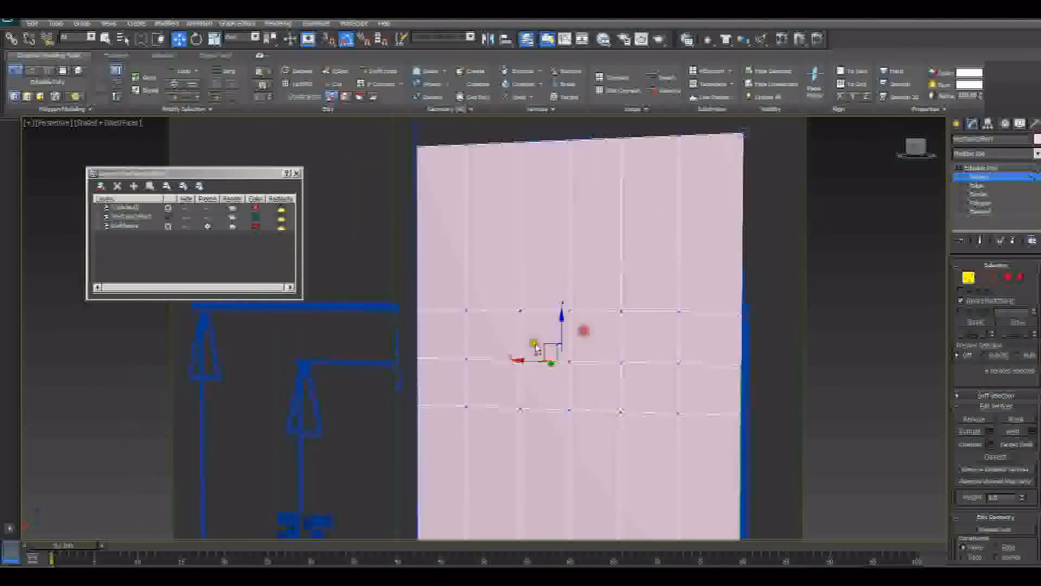
pyautogui.click(996, 458)
# Chamfer the lower hole's centre vertices on the arm's front and back faces into octagons fitting the guide circle, excluding the stray vertex beside it
pyautogui.moveTo(586, 393); pyautogui.dragTo(626, 262, button='middle')
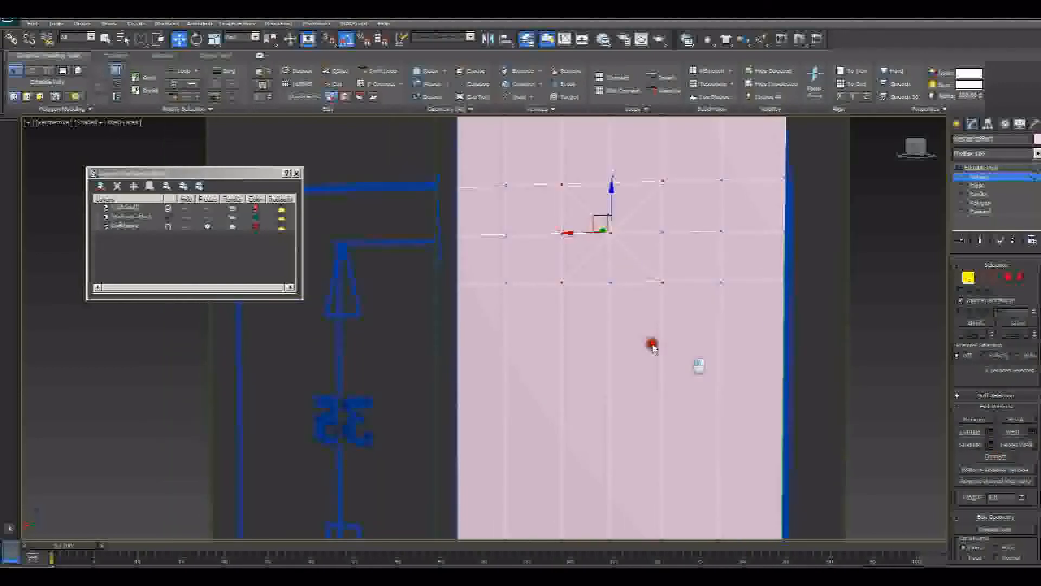
pyautogui.click(652, 346)
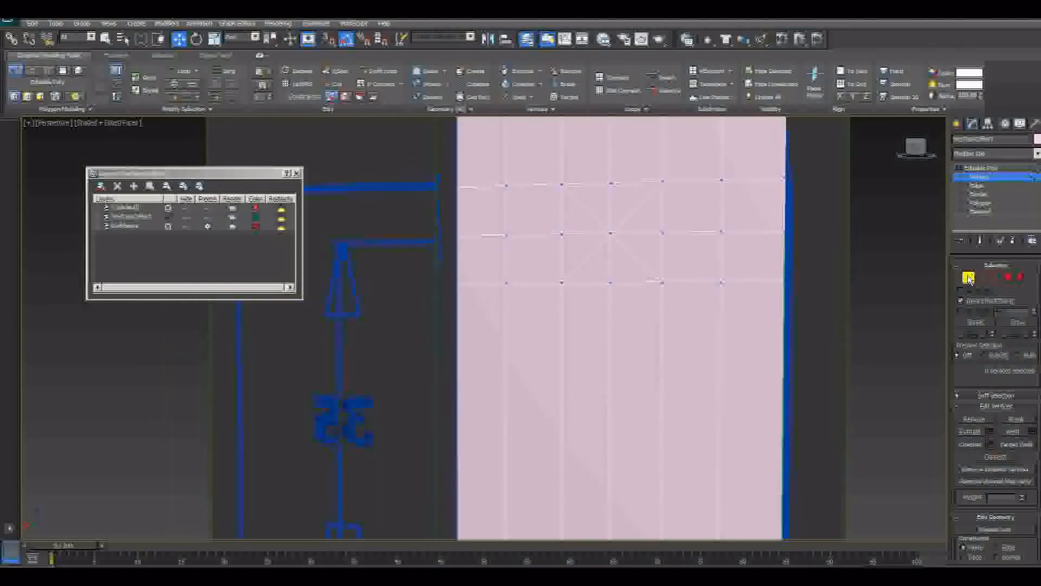
pyautogui.moveTo(597, 422); pyautogui.dragTo(608, 205, button='middle')
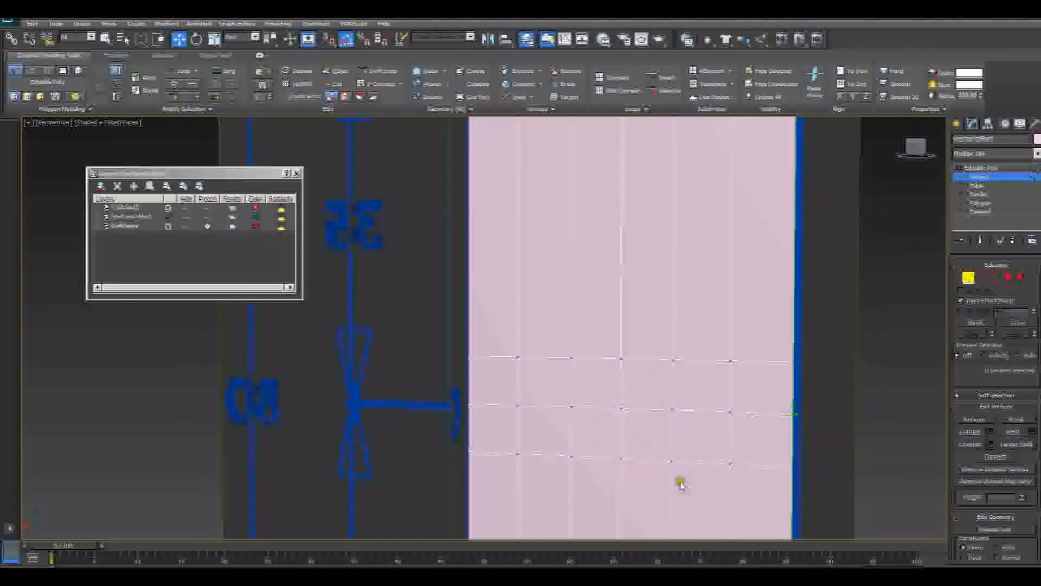
pyautogui.moveTo(612, 404); pyautogui.dragTo(626, 429)
pyautogui.keyDown('alt'); pyautogui.moveTo(682, 432); pyautogui.dragTo(564, 437, button='middle'); pyautogui.keyUp('alt')
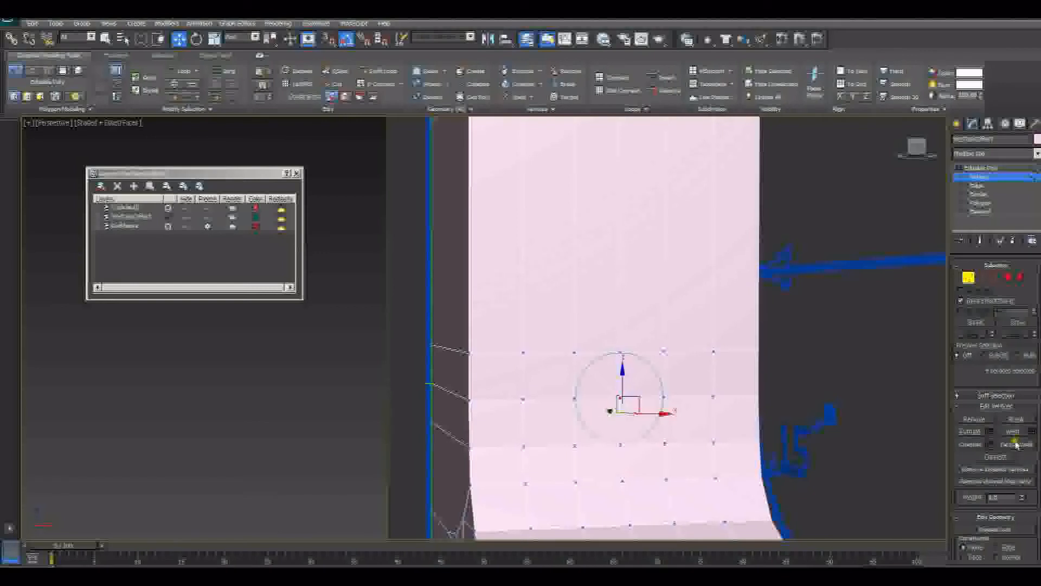
pyautogui.click(992, 444)
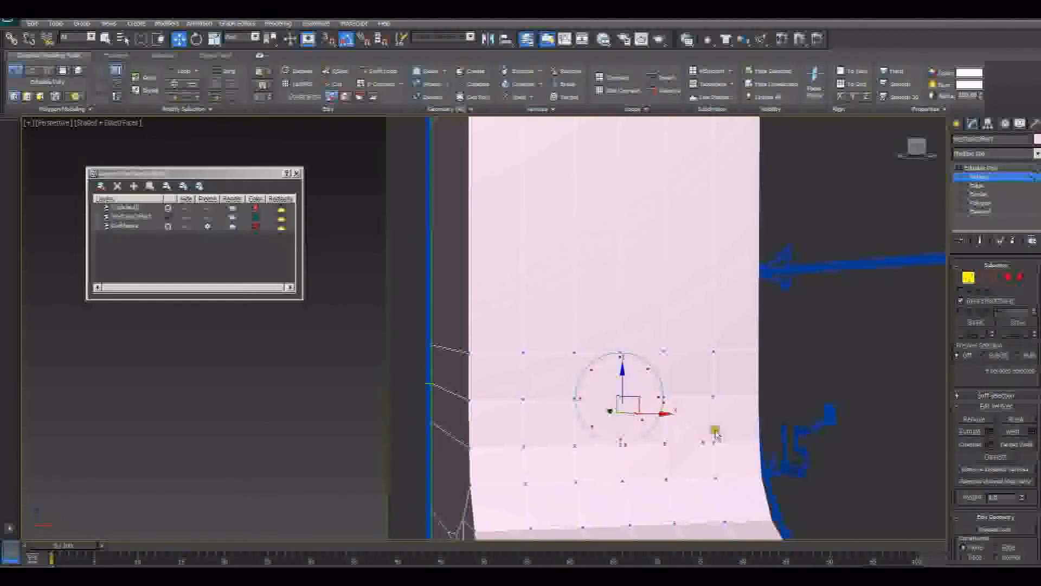
pyautogui.click(521, 364)
pyautogui.moveTo(692, 433)
pyautogui.keyDown('alt'); pyautogui.mouseDown()
pyautogui.moveTo(651, 460)
pyautogui.moveTo(707, 474)
pyautogui.mouseUp(); pyautogui.keyUp('alt')
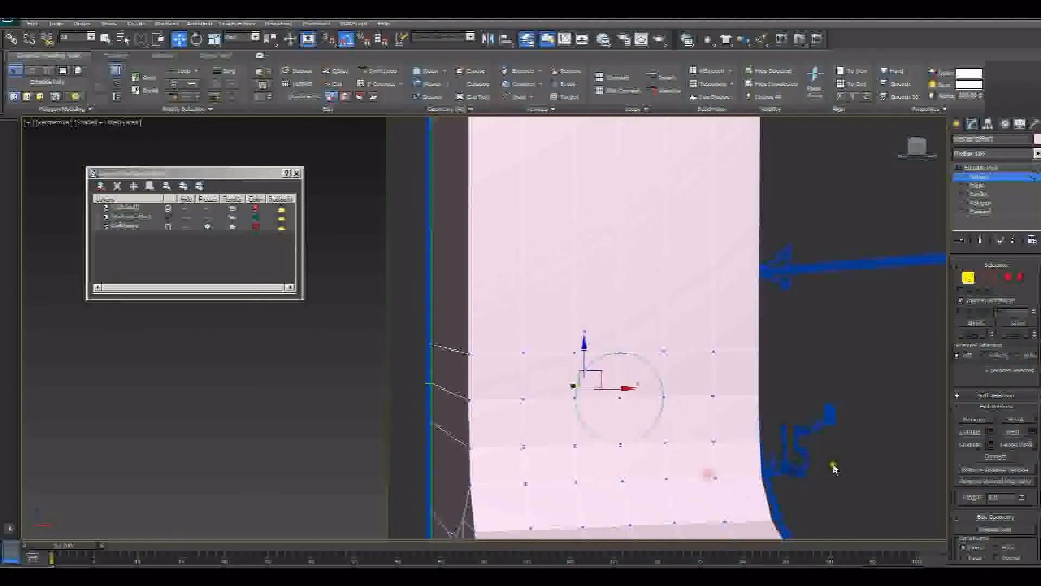
pyautogui.click(992, 445)
pyautogui.keyDown('alt'); pyautogui.moveTo(633, 398); pyautogui.dragTo(796, 402, button='middle'); pyautogui.keyUp('alt')
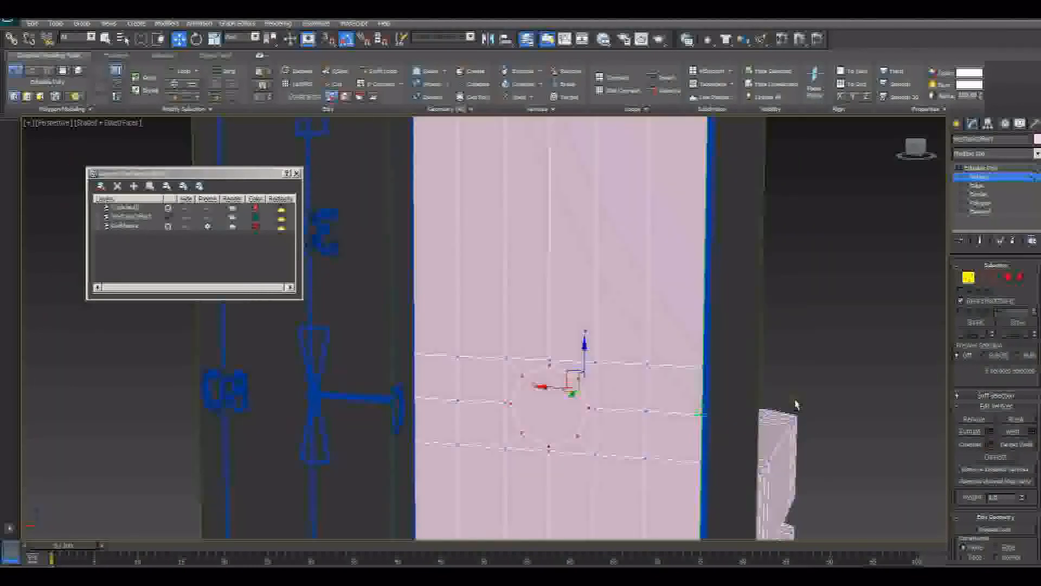
pyautogui.keyDown('alt'); pyautogui.moveTo(491, 368); pyautogui.dragTo(608, 307, button='middle'); pyautogui.keyUp('alt')
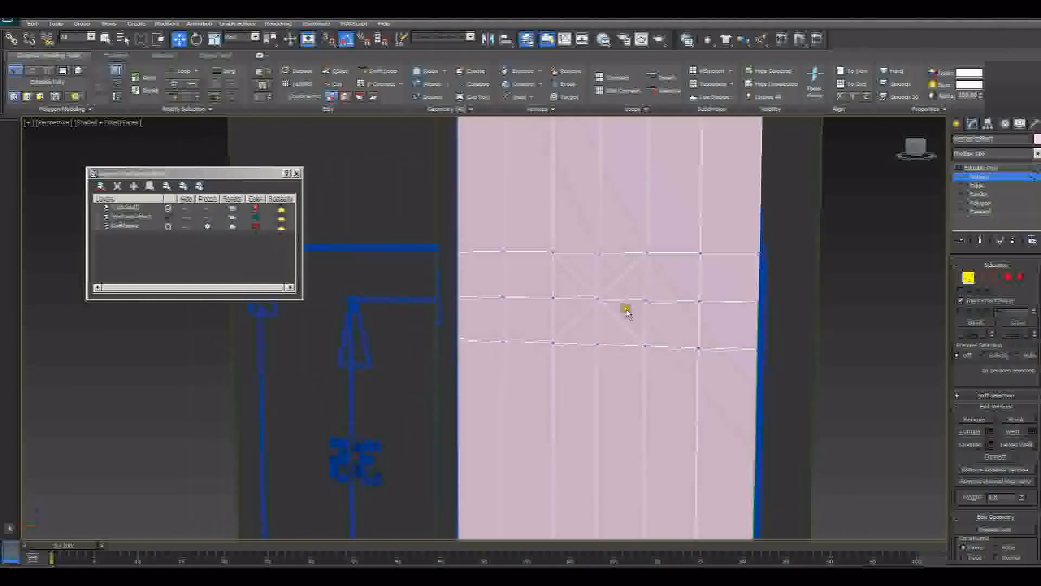
# Chamfer the upper hole's centre vertices on the arm's front and back faces into octagons fitting the guide circle
pyautogui.moveTo(583, 308); pyautogui.dragTo(617, 291)
pyautogui.keyDown('alt'); pyautogui.moveTo(765, 317); pyautogui.dragTo(576, 311, button='middle'); pyautogui.keyUp('alt')
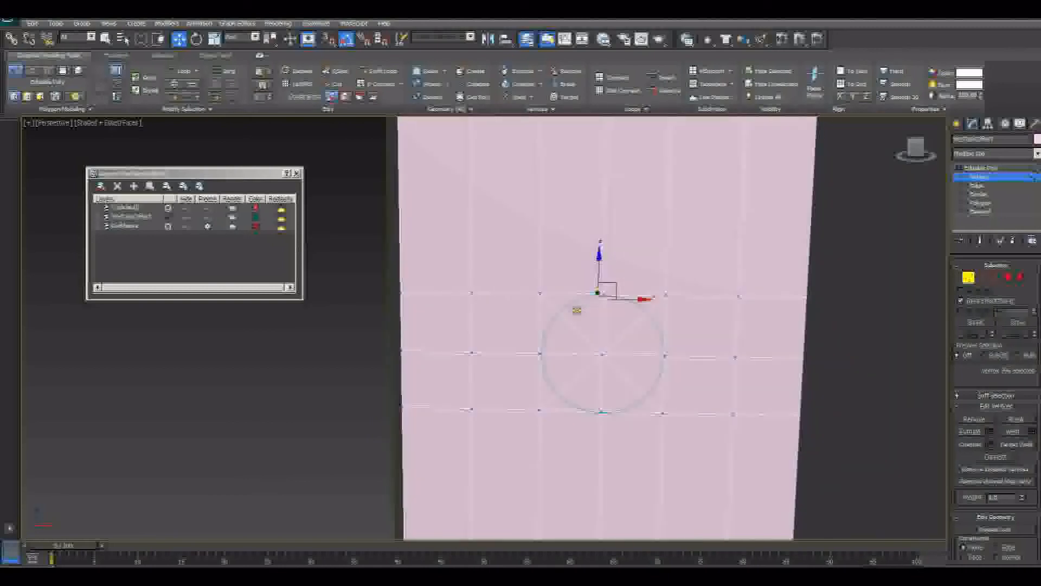
pyautogui.keyDown('ctrl'); pyautogui.moveTo(610, 339); pyautogui.dragTo(629, 362); pyautogui.keyUp('ctrl')
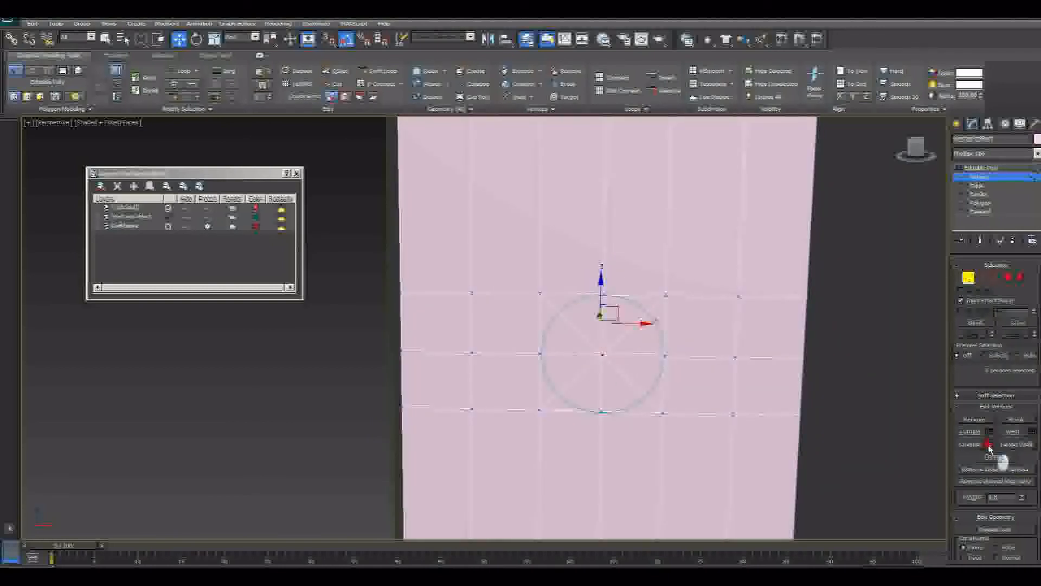
pyautogui.moveTo(544, 353); pyautogui.dragTo(559, 380, button='middle')
pyautogui.keyDown('alt'); pyautogui.moveTo(558, 380); pyautogui.dragTo(493, 361, button='middle'); pyautogui.keyUp('alt')
pyautogui.scroll(3, 593, 391)
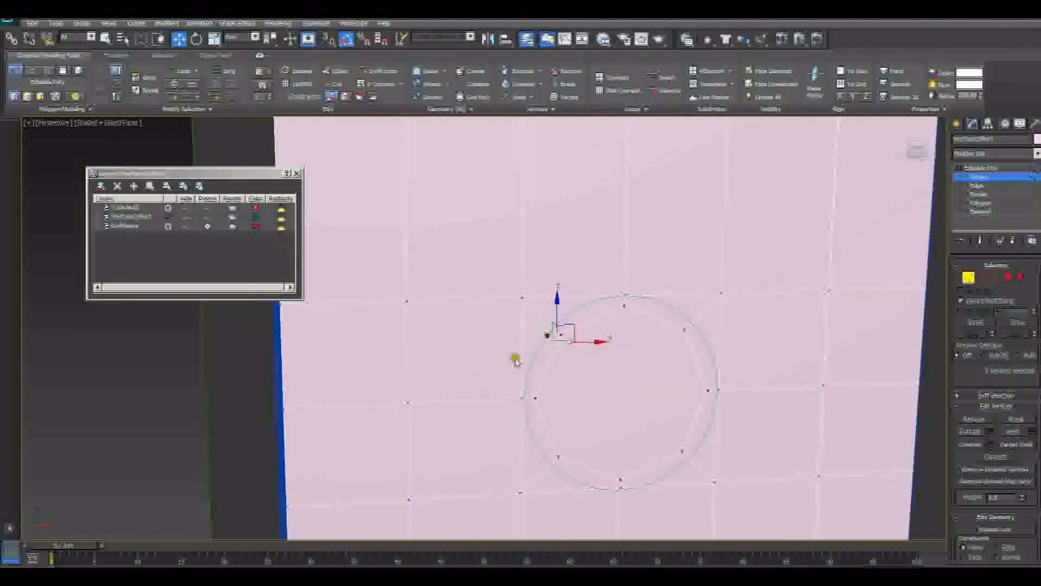
pyautogui.click(494, 335)
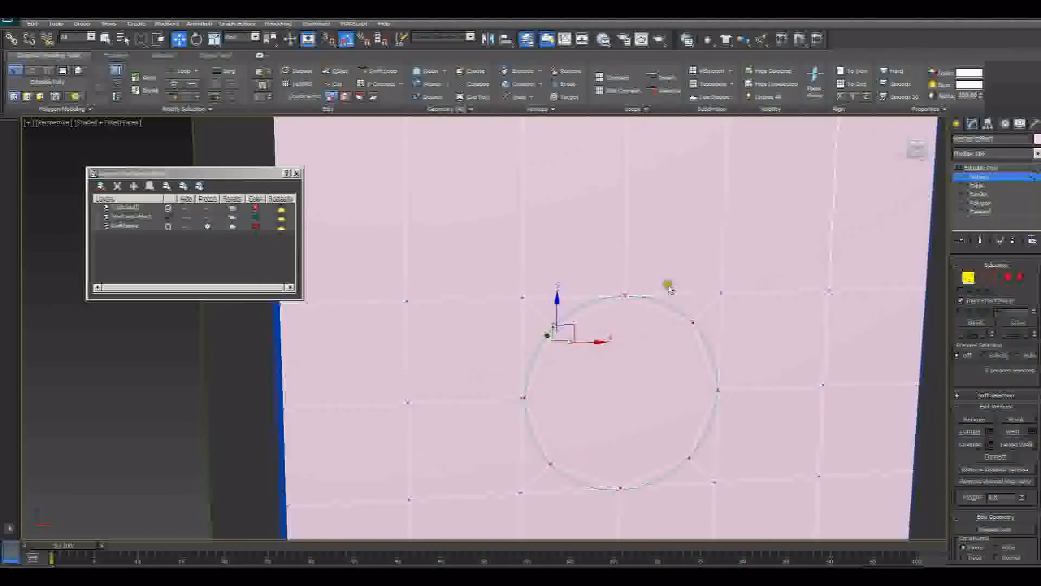
pyautogui.click(488, 363)
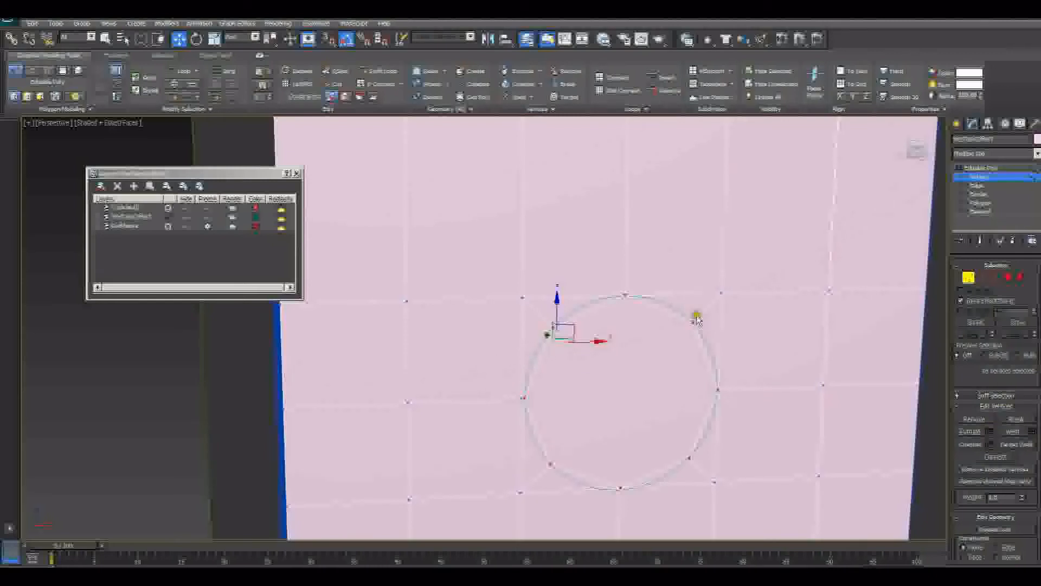
# Weld the front octagon's top, bottom and side vertices of the upper hole to the adjoining grid vertices
pyautogui.moveTo(646, 279)
pyautogui.mouseDown()
pyautogui.moveTo(614, 331)
pyautogui.moveTo(626, 320)
pyautogui.mouseUp()
pyautogui.moveTo(750, 374)
pyautogui.keyDown('ctrl'); pyautogui.mouseDown()
pyautogui.moveTo(710, 403)
pyautogui.moveTo(746, 399)
pyautogui.mouseUp(); pyautogui.keyUp('ctrl')
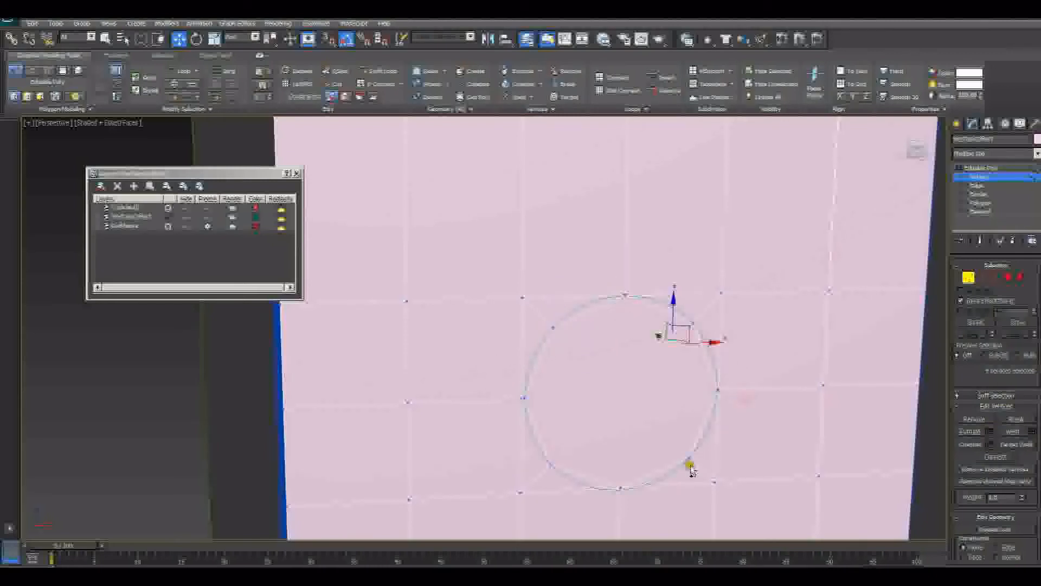
pyautogui.moveTo(691, 469)
pyautogui.keyDown('ctrl'); pyautogui.mouseDown()
pyautogui.moveTo(623, 483)
pyautogui.moveTo(644, 483)
pyautogui.mouseUp(); pyautogui.keyUp('ctrl')
pyautogui.moveTo(591, 442)
pyautogui.keyDown('ctrl'); pyautogui.mouseDown()
pyautogui.moveTo(515, 418)
pyautogui.moveTo(558, 409)
pyautogui.mouseUp(); pyautogui.keyUp('ctrl')
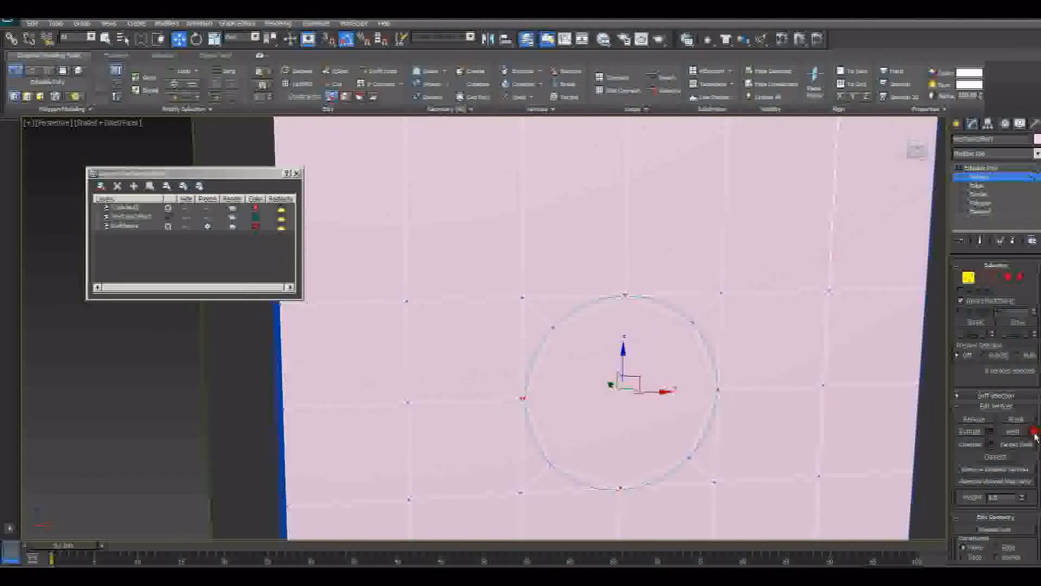
pyautogui.click(497, 334)
pyautogui.click(488, 361)
# On the arm's back face, weld the upper octagon's top, bottom and side vertices to the adjoining grid vertices
pyautogui.keyDown('alt'); pyautogui.moveTo(507, 398); pyautogui.dragTo(436, 406, button='middle'); pyautogui.keyUp('alt')
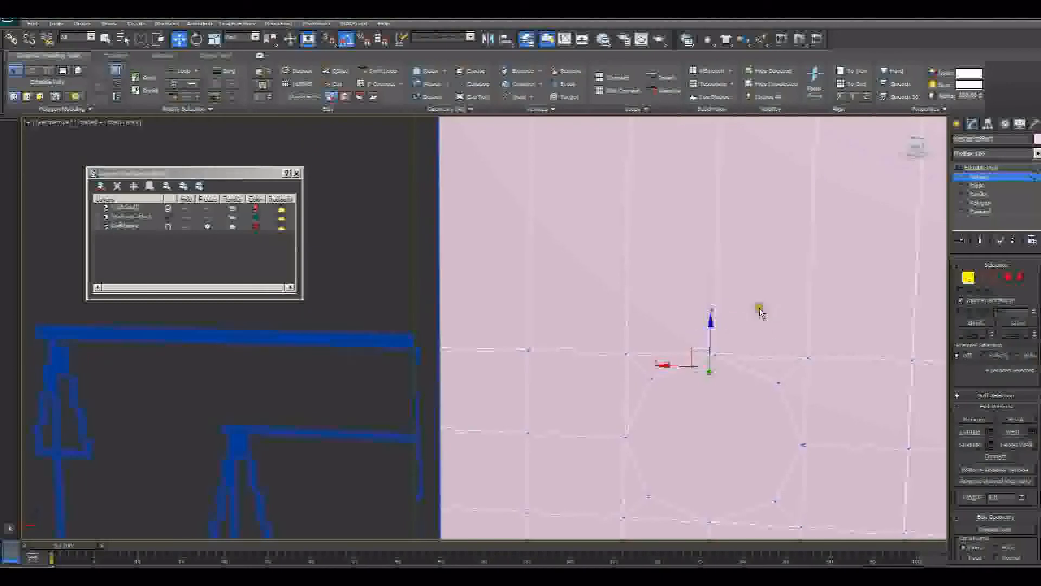
pyautogui.click(735, 373)
pyautogui.keyDown('ctrl'); pyautogui.moveTo(813, 435); pyautogui.dragTo(796, 466); pyautogui.keyUp('ctrl')
pyautogui.keyDown('ctrl'); pyautogui.moveTo(690, 533); pyautogui.dragTo(721, 510); pyautogui.keyUp('ctrl')
pyautogui.keyDown('ctrl'); pyautogui.moveTo(655, 449); pyautogui.dragTo(618, 431); pyautogui.keyUp('ctrl')
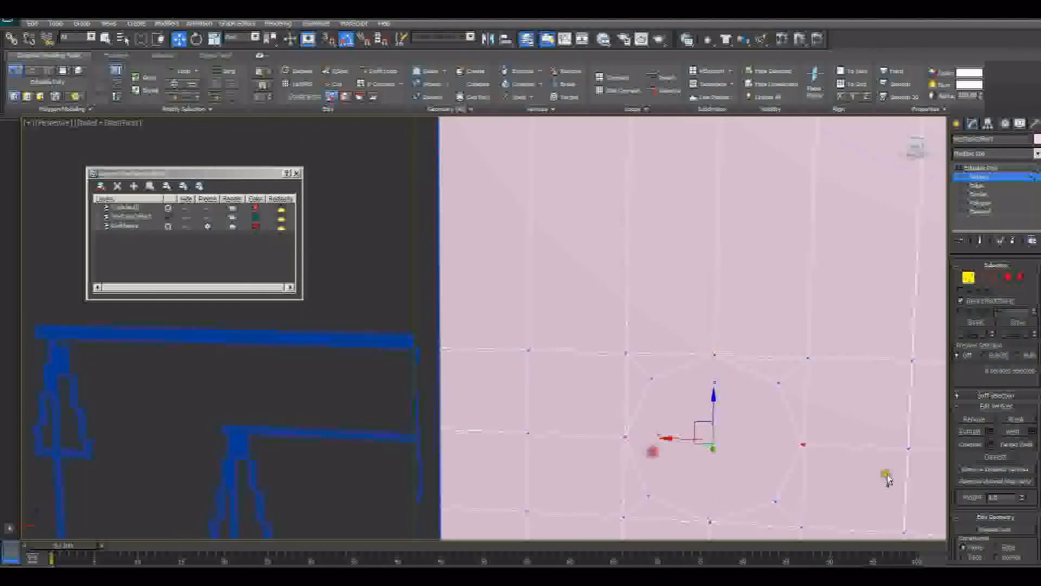
pyautogui.keyDown('ctrl'); pyautogui.click(490, 363); pyautogui.keyUp('ctrl')
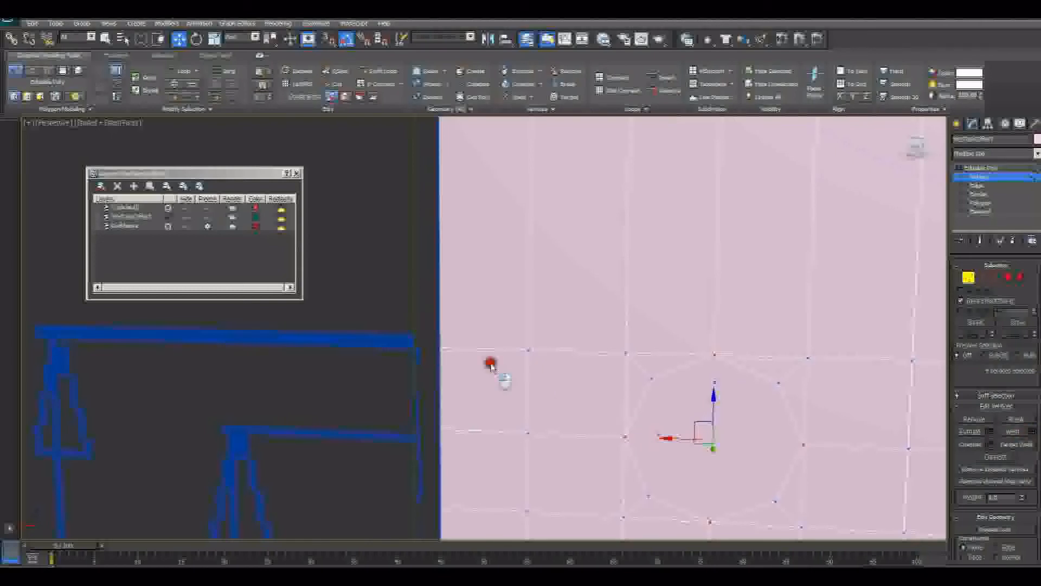
# At polygon level, select the upper hole's octagons on the front and back faces and bridge them into a through hole
pyautogui.scroll(-5, 759, 445)
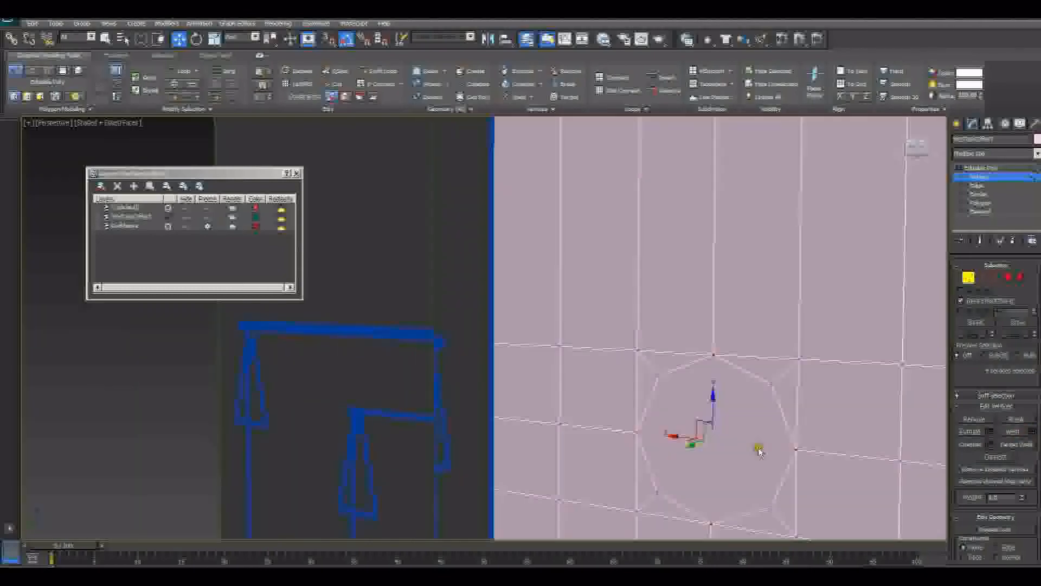
pyautogui.scroll(-5, 804, 390)
pyautogui.keyDown('alt'); pyautogui.moveTo(799, 393); pyautogui.dragTo(587, 390, button='middle'); pyautogui.keyUp('alt')
pyautogui.scroll(4, 596, 423)
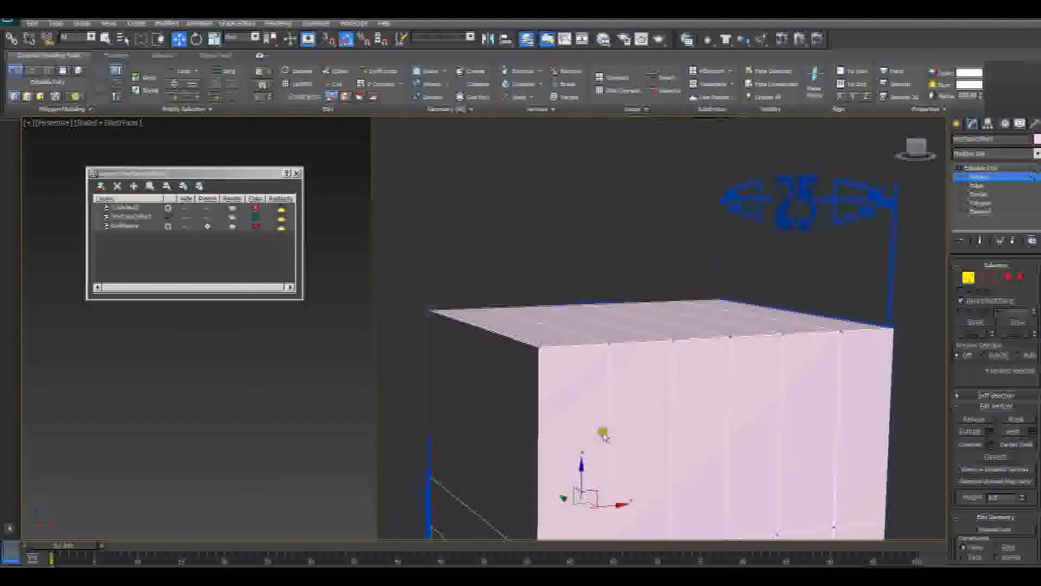
pyautogui.click(1004, 278)
pyautogui.scroll(5, 658, 364)
pyautogui.click(658, 365)
pyautogui.keyDown('alt'); pyautogui.moveTo(555, 374); pyautogui.dragTo(692, 389, button='middle'); pyautogui.keyUp('alt')
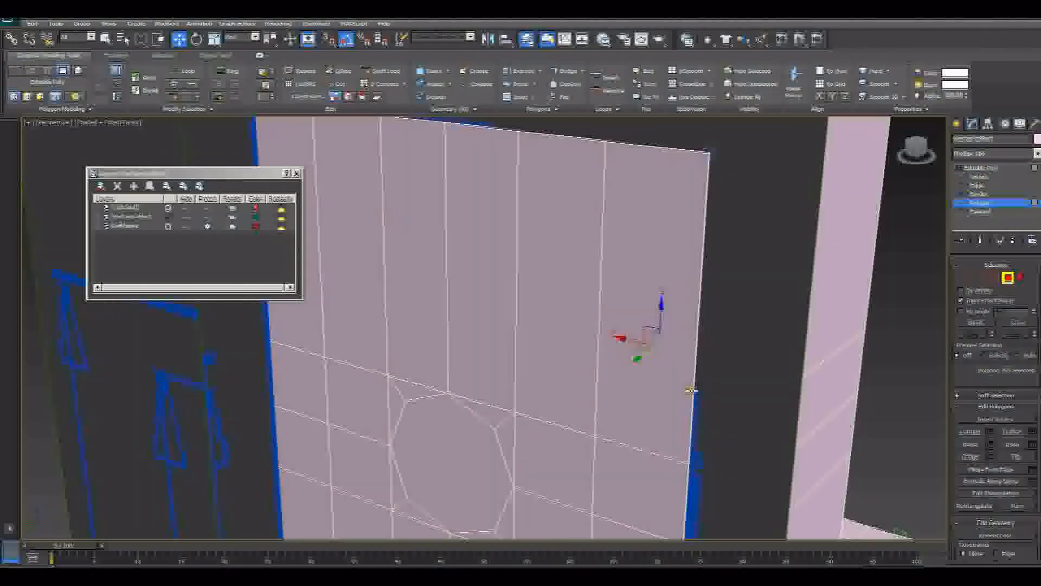
pyautogui.keyDown('ctrl'); pyautogui.click(479, 439); pyautogui.keyUp('ctrl')
pyautogui.keyDown('alt'); pyautogui.moveTo(488, 449); pyautogui.dragTo(756, 458, button='middle'); pyautogui.keyUp('alt')
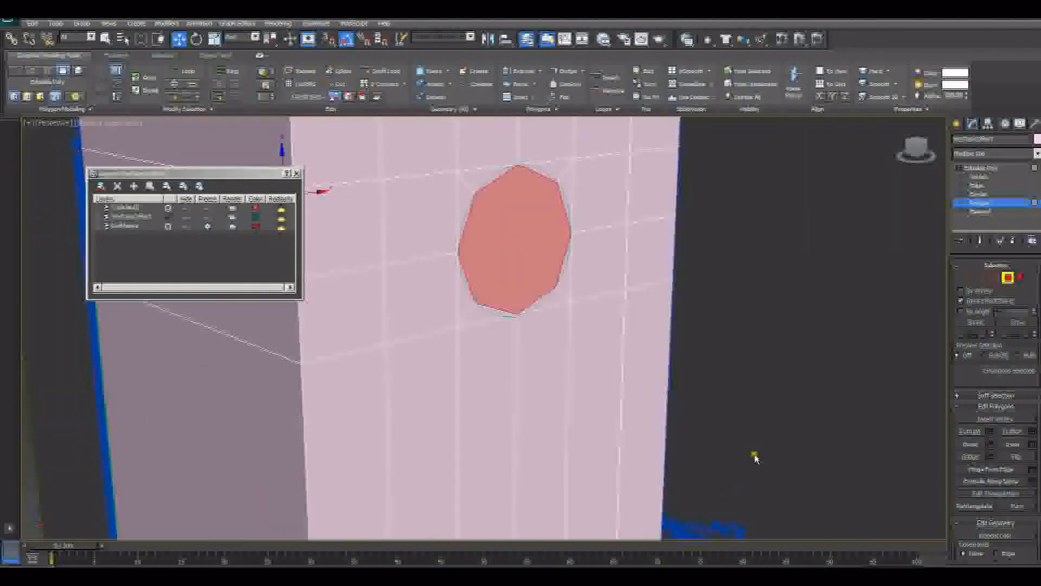
pyautogui.click(990, 458)
# Bridge the lower hole's front and back octagon polygons into a through hole and leave polygon level
pyautogui.keyDown('alt'); pyautogui.moveTo(492, 398); pyautogui.dragTo(533, 404, button='middle'); pyautogui.keyUp('alt')
pyautogui.click(533, 404)
pyautogui.keyDown('alt'); pyautogui.moveTo(426, 406); pyautogui.dragTo(592, 408, button='middle'); pyautogui.keyUp('alt')
pyautogui.keyDown('ctrl'); pyautogui.click(530, 444); pyautogui.keyUp('ctrl')
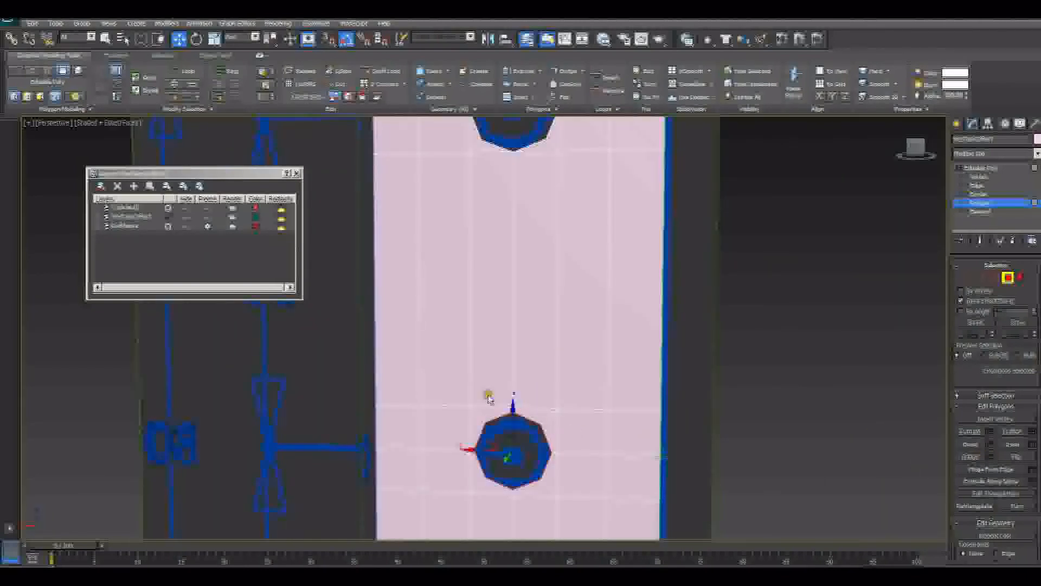
pyautogui.keyDown('alt'); pyautogui.moveTo(488, 399); pyautogui.dragTo(569, 378, button='middle'); pyautogui.keyUp('alt')
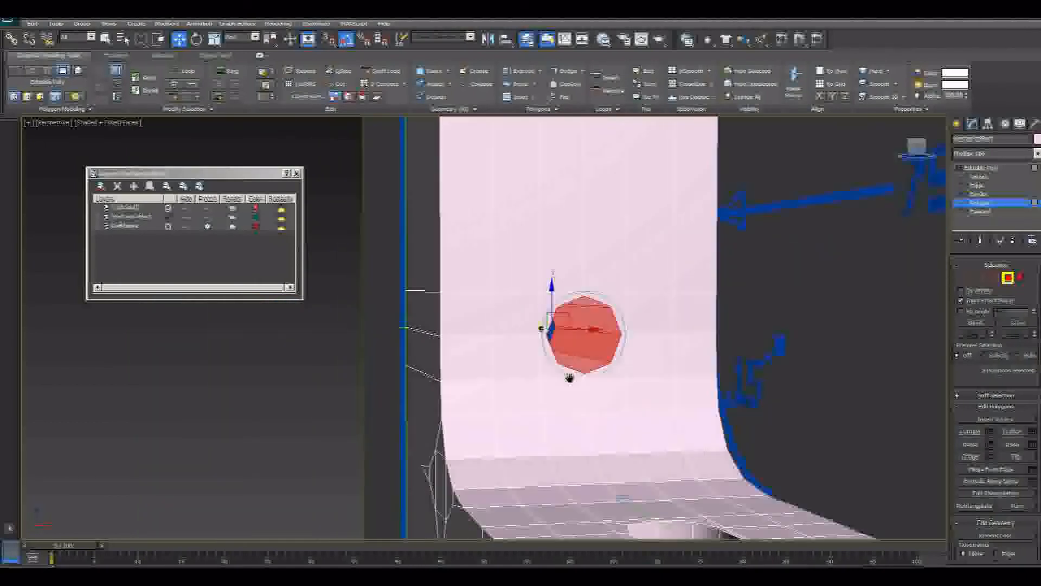
pyautogui.scroll(-3, 575, 385)
pyautogui.keyDown('alt'); pyautogui.moveTo(496, 402); pyautogui.dragTo(554, 386, button='middle'); pyautogui.keyUp('alt')
pyautogui.scroll(-5, 529, 378)
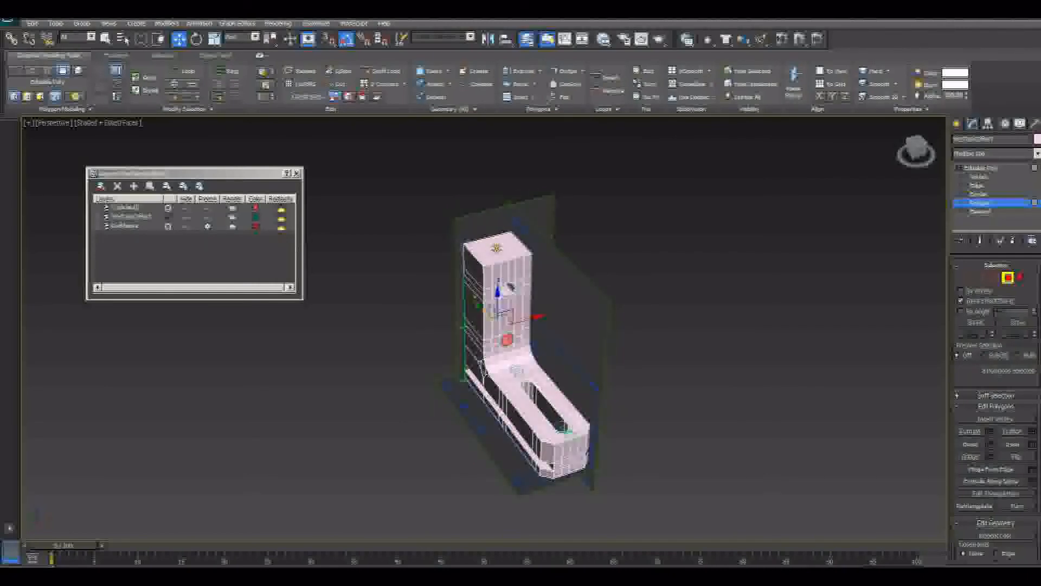
pyautogui.click(1006, 278)
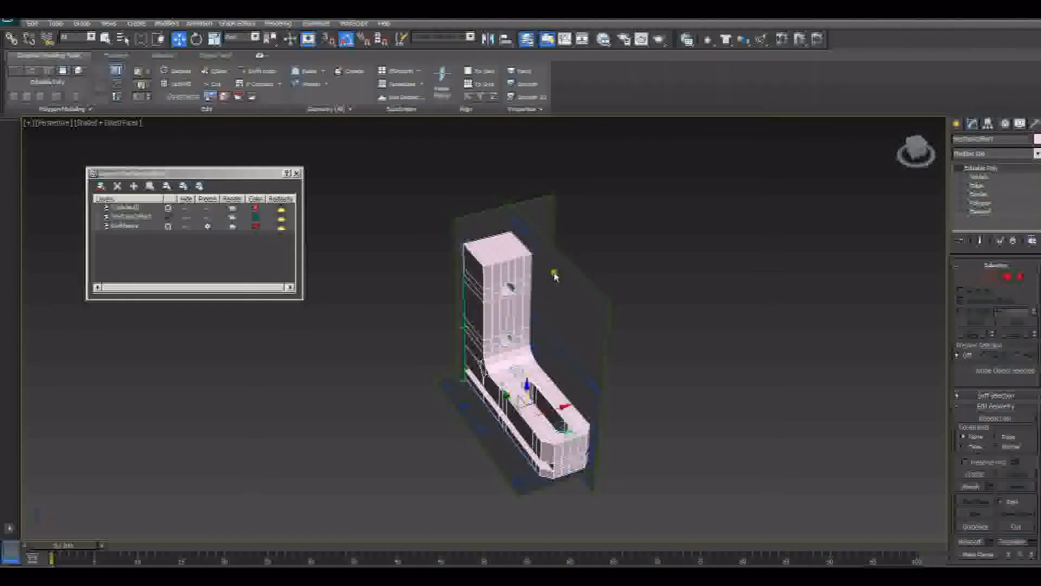
# Switch to the browser's reference drawing to check the arm's rounded top, and move its window aside
pyautogui.scroll(5, 566, 296)
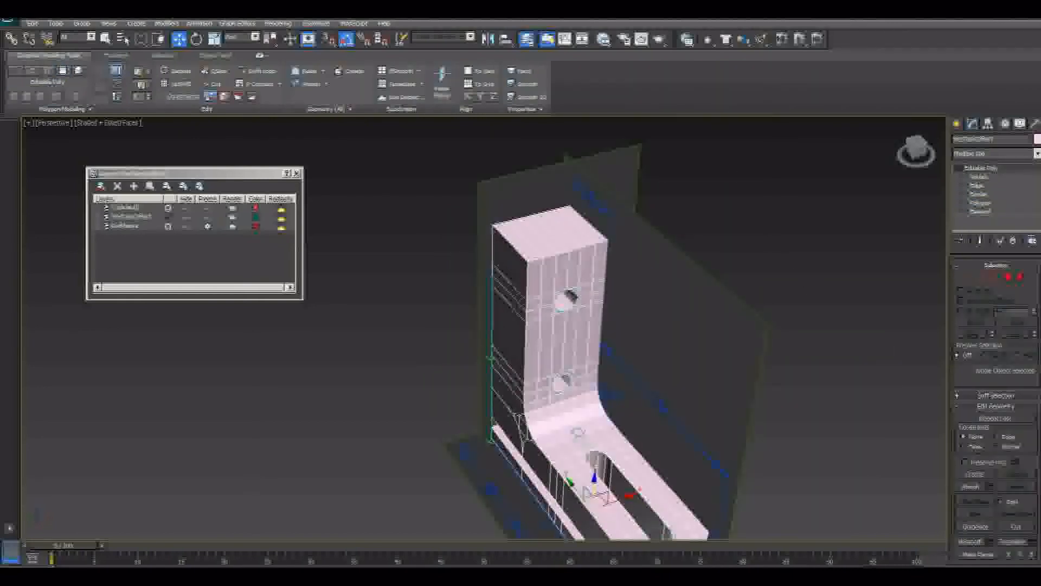
pyautogui.hotkey('alt', 'Tab')
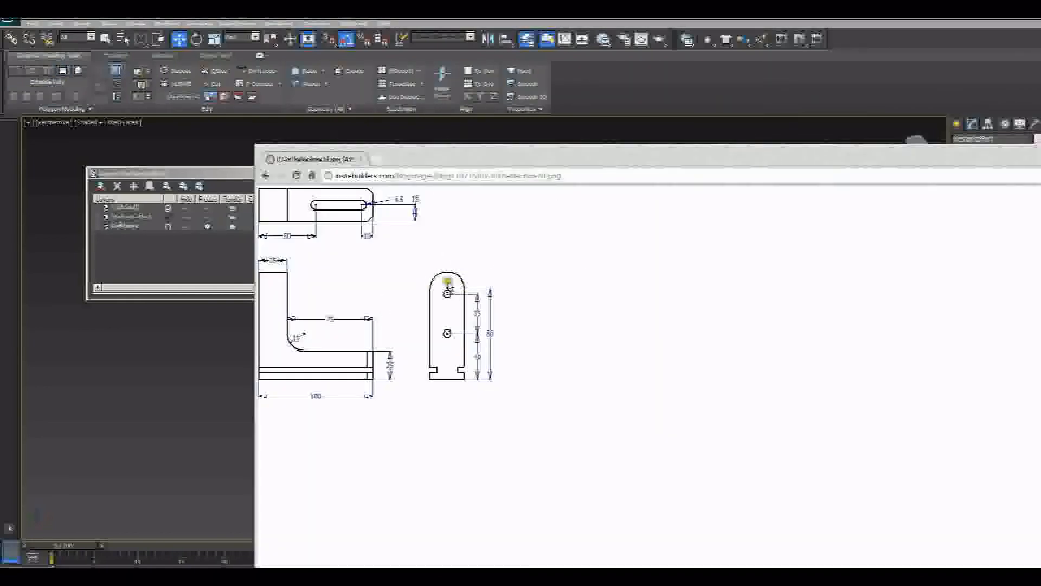
pyautogui.moveTo(435, 159); pyautogui.dragTo(1040, 147)
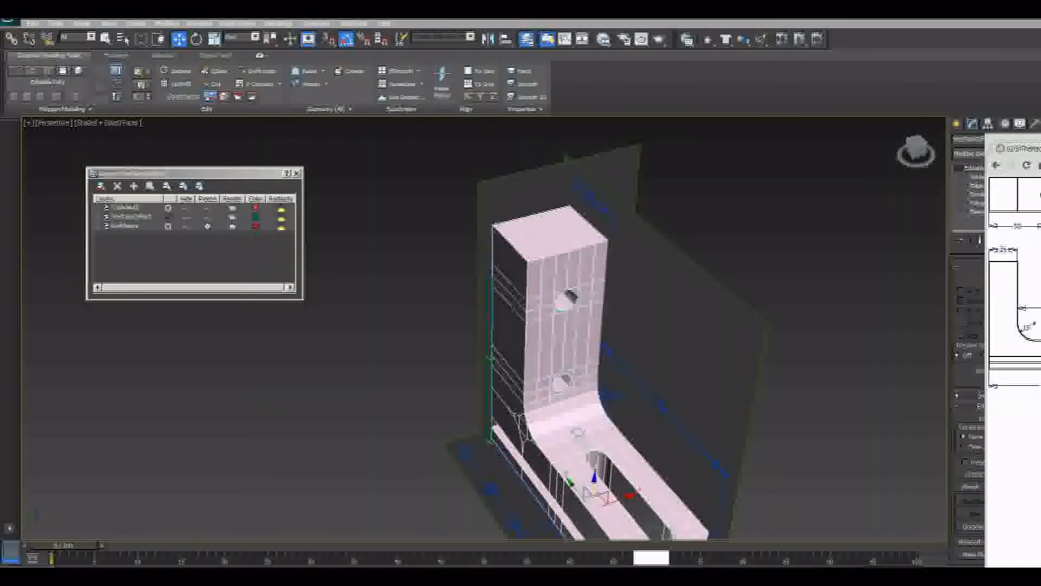
# Show the arm's top in the front view at vertex level with see-through display, revealing the guide arc
pyautogui.moveTo(565, 276)
pyautogui.keyDown('alt'); pyautogui.mouseDown(button='middle')
pyautogui.moveTo(510, 295)
pyautogui.moveTo(566, 293)
pyautogui.mouseUp(button='middle'); pyautogui.keyUp('alt')
pyautogui.press('f')
pyautogui.scroll(3, 566, 293)
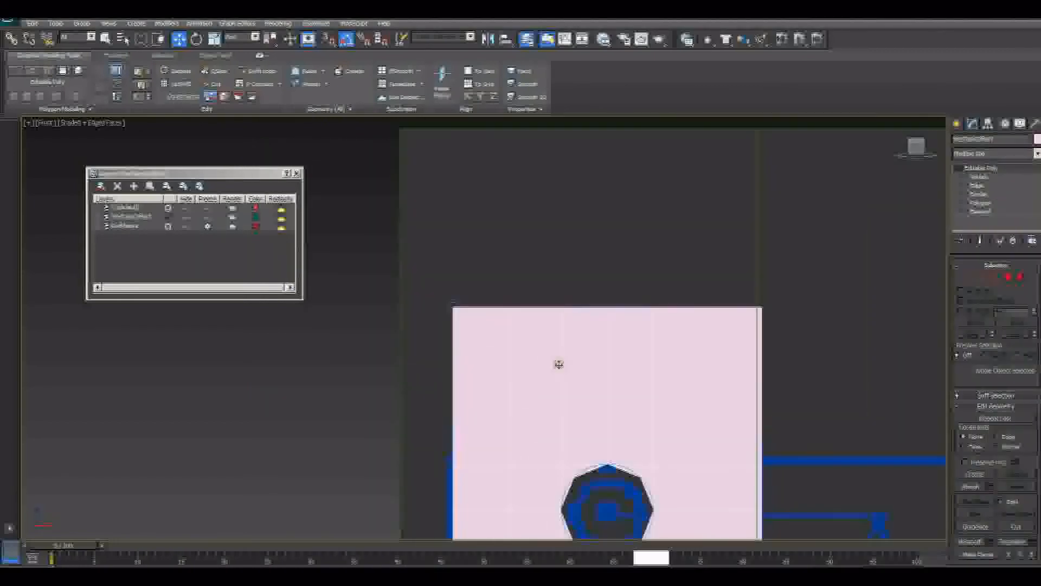
pyautogui.click(970, 278)
pyautogui.moveTo(618, 297); pyautogui.dragTo(602, 274, button='middle')
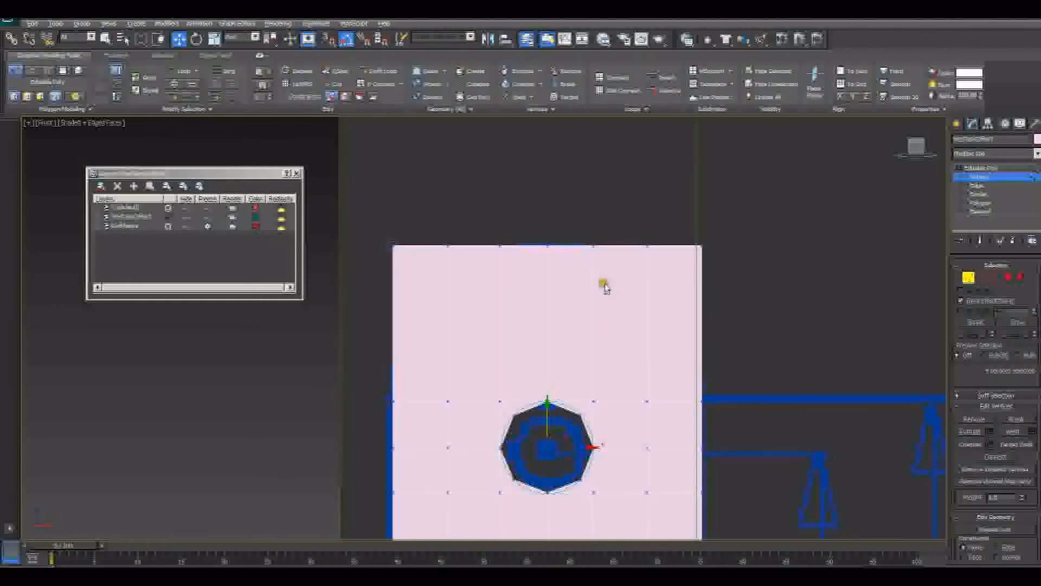
pyautogui.hotkey('alt', 'x')
pyautogui.moveTo(549, 299); pyautogui.dragTo(554, 273, button='middle')
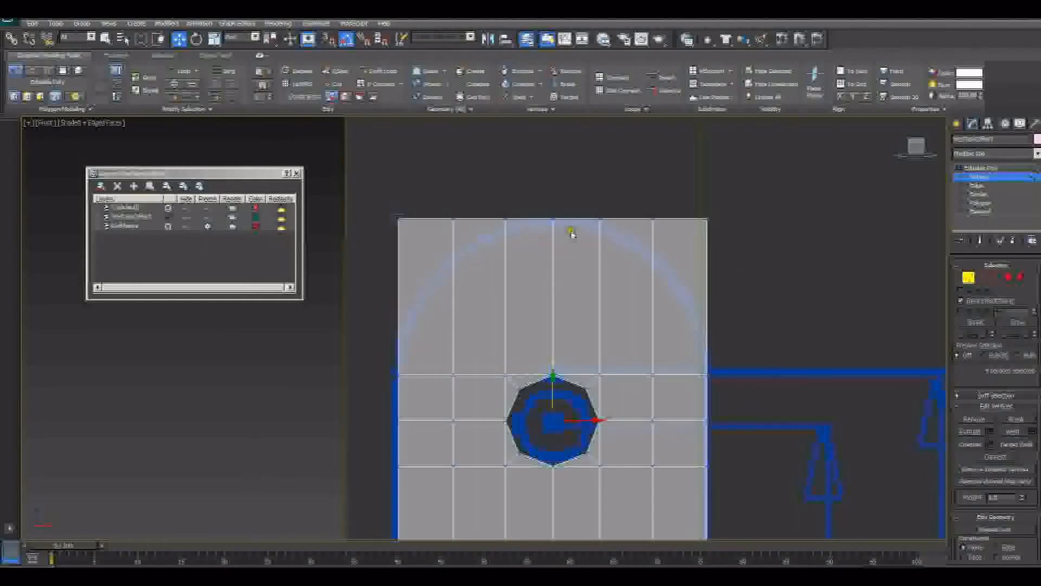
# Lower the two top-edge vertex groups on either side of the centre onto the guide arc
pyautogui.moveTo(581, 189); pyautogui.dragTo(609, 230)
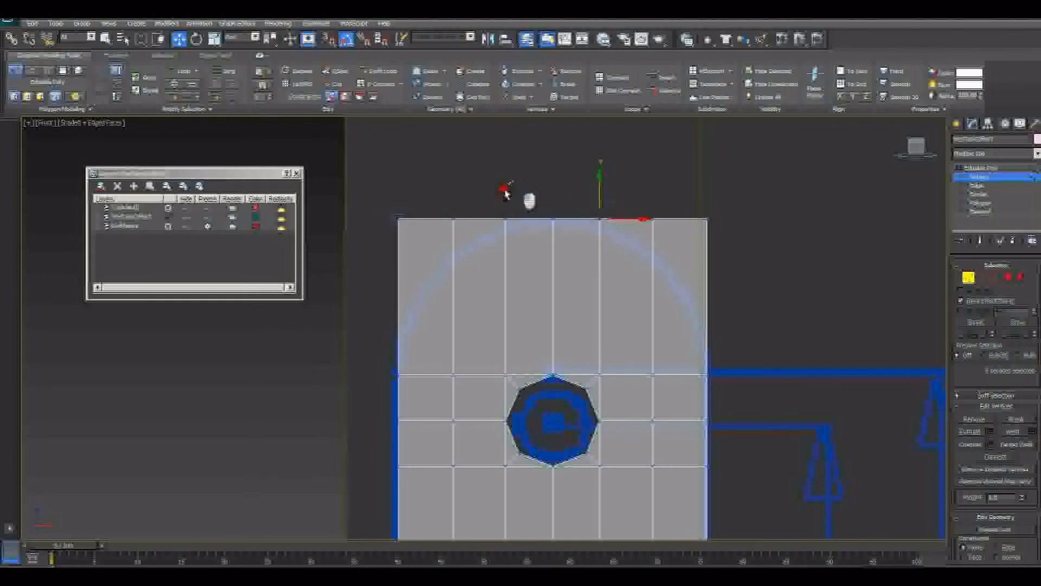
pyautogui.keyDown('ctrl'); pyautogui.moveTo(499, 185); pyautogui.dragTo(516, 238); pyautogui.keyUp('ctrl')
pyautogui.click(671, 163)
pyautogui.moveTo(596, 190)
pyautogui.mouseDown()
pyautogui.moveTo(608, 243)
pyautogui.moveTo(631, 247)
pyautogui.mouseUp()
pyautogui.moveTo(517, 179)
pyautogui.keyDown('ctrl'); pyautogui.mouseDown()
pyautogui.moveTo(467, 213)
pyautogui.moveTo(509, 244)
pyautogui.mouseUp(); pyautogui.keyUp('ctrl')
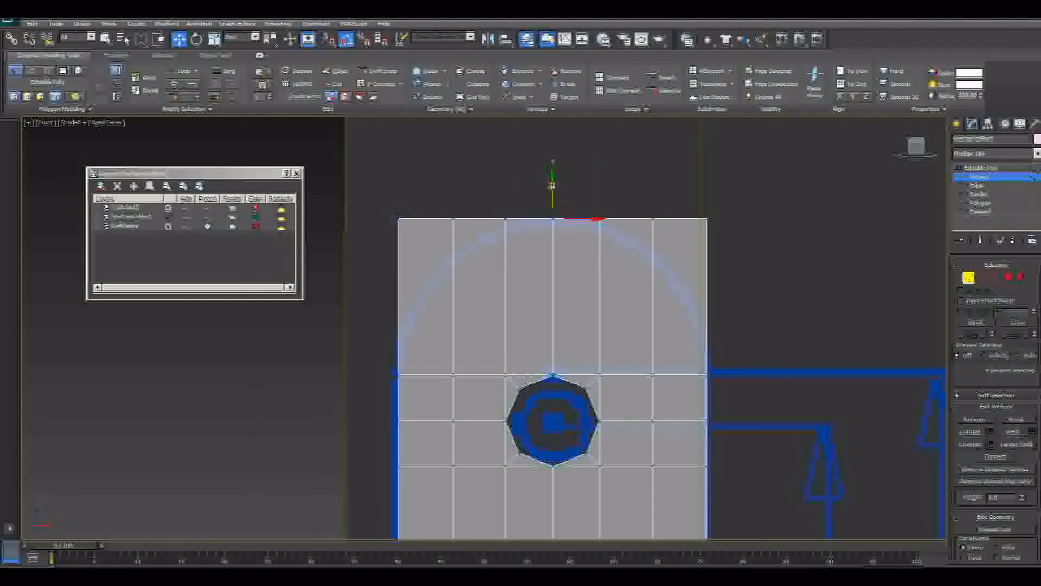
pyautogui.moveTo(551, 183); pyautogui.dragTo(552, 191)
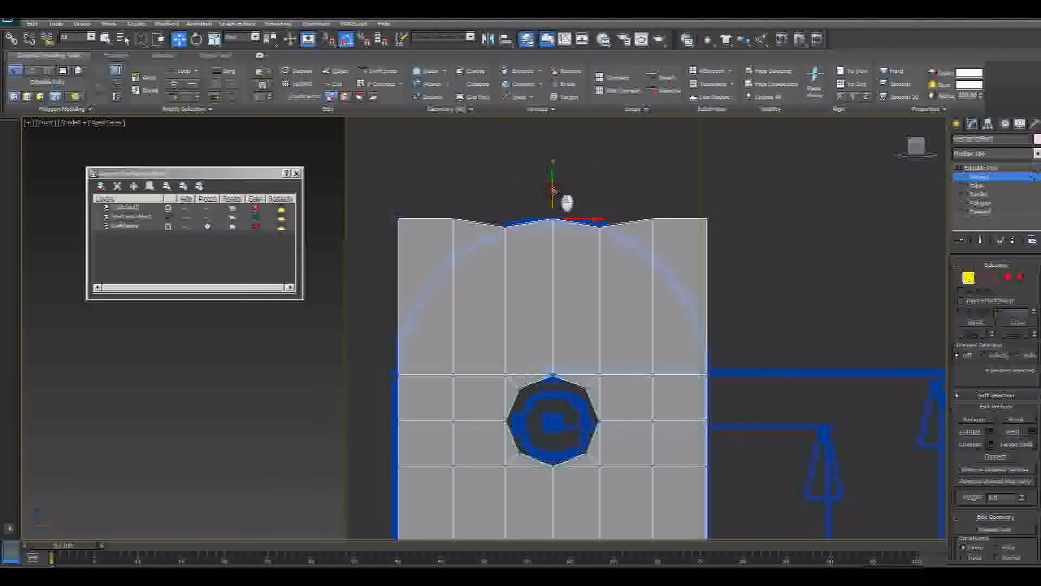
# Lower the next pair of top-edge vertex groups outward from the centre onto the guide arc
pyautogui.moveTo(456, 196); pyautogui.dragTo(482, 206)
pyautogui.moveTo(641, 197)
pyautogui.keyDown('ctrl'); pyautogui.mouseDown()
pyautogui.moveTo(647, 239)
pyautogui.moveTo(651, 197)
pyautogui.mouseUp(); pyautogui.keyUp('ctrl')
pyautogui.moveTo(566, 196); pyautogui.dragTo(562, 234)
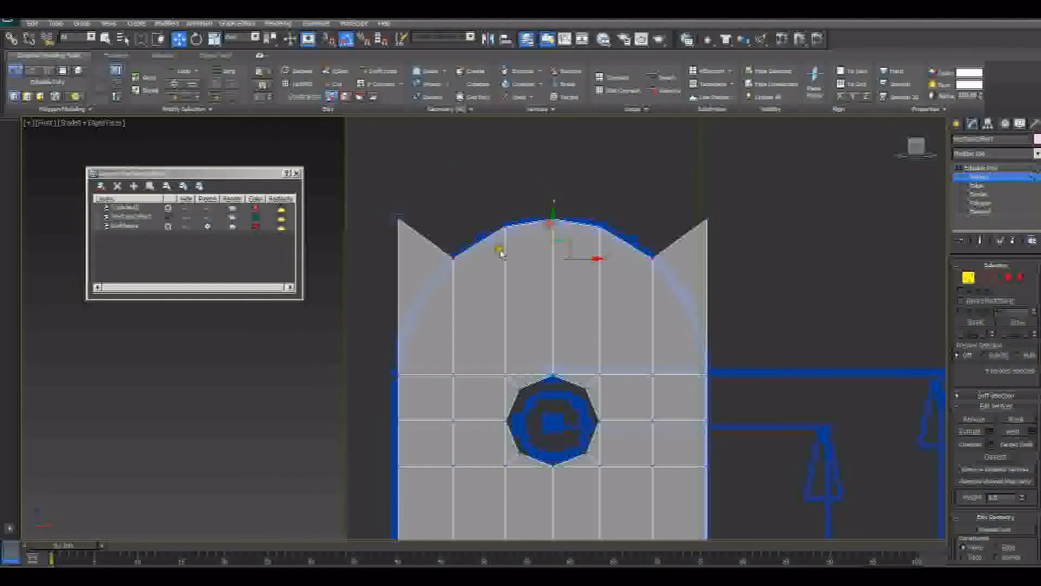
# Lower the arm's outer top corner vertices, scale them inward horizontally to fit the guide arc, and leave vertex level
pyautogui.moveTo(411, 181); pyautogui.dragTo(430, 205)
pyautogui.moveTo(741, 197)
pyautogui.keyDown('ctrl'); pyautogui.mouseDown()
pyautogui.moveTo(713, 233)
pyautogui.moveTo(727, 215)
pyautogui.mouseUp(); pyautogui.keyUp('ctrl')
pyautogui.moveTo(554, 183); pyautogui.dragTo(556, 283)
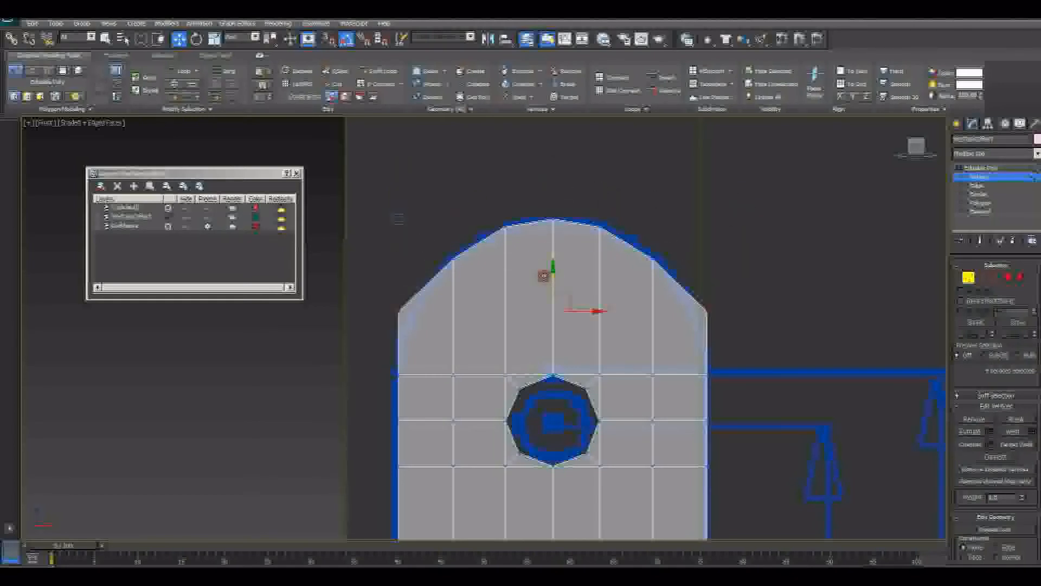
pyautogui.press('r')
pyautogui.click(605, 307)
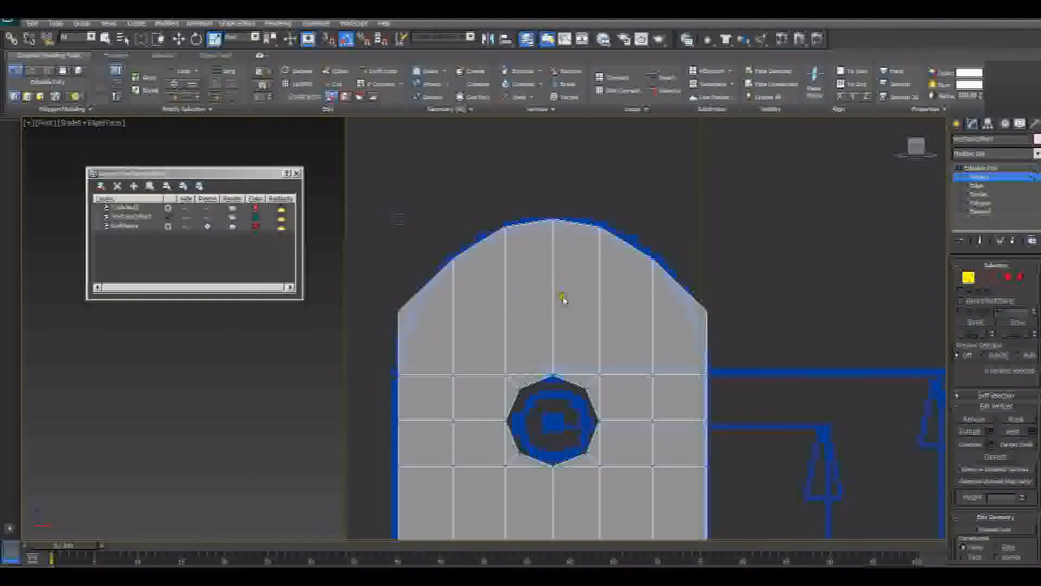
pyautogui.click(412, 301)
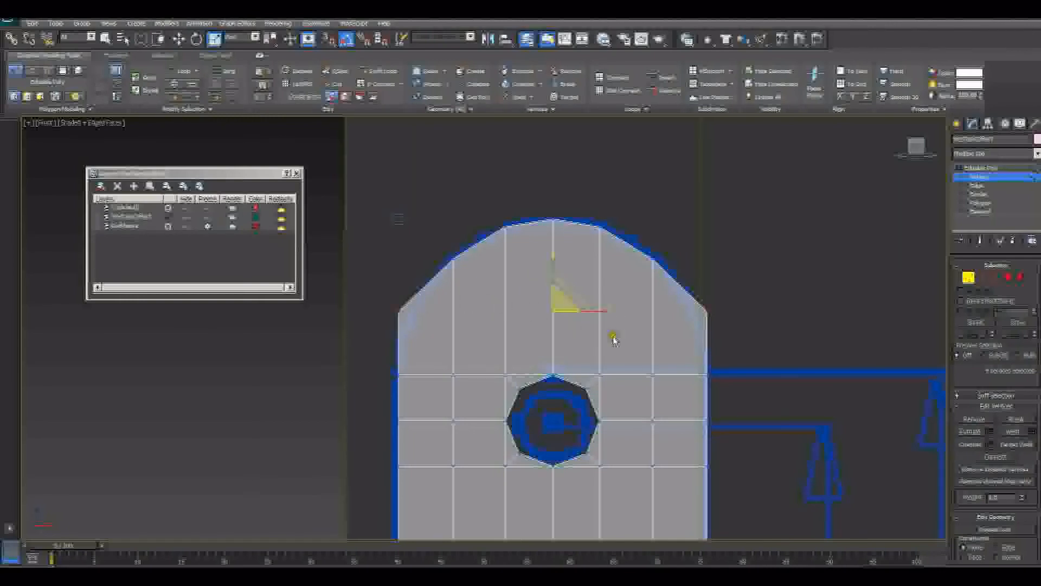
pyautogui.moveTo(599, 310); pyautogui.dragTo(611, 320)
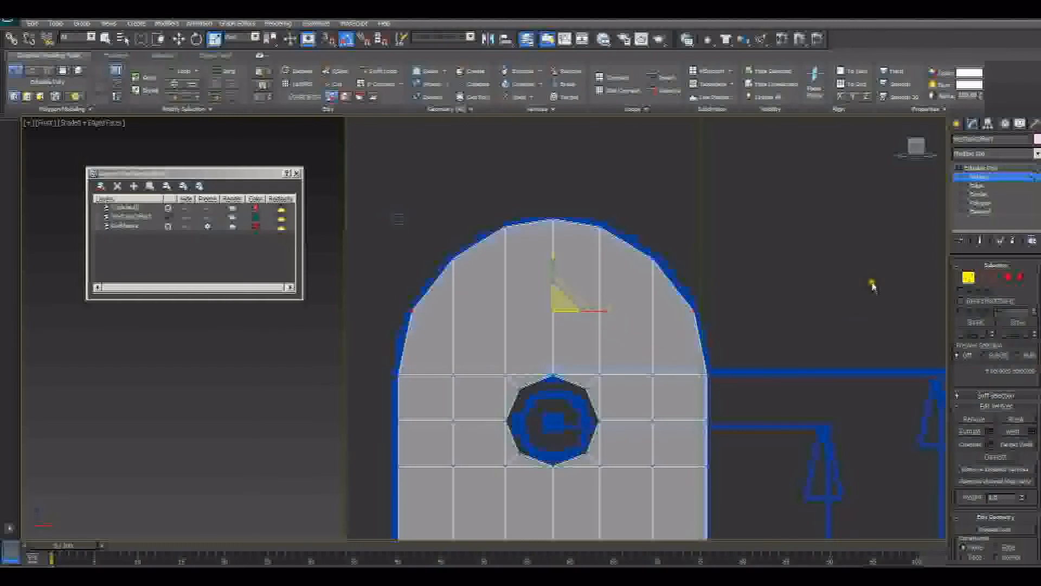
pyautogui.click(968, 278)
# Return to the perspective view and inspect the whole part in wireframe and shaded display
pyautogui.scroll(-5, 708, 332)
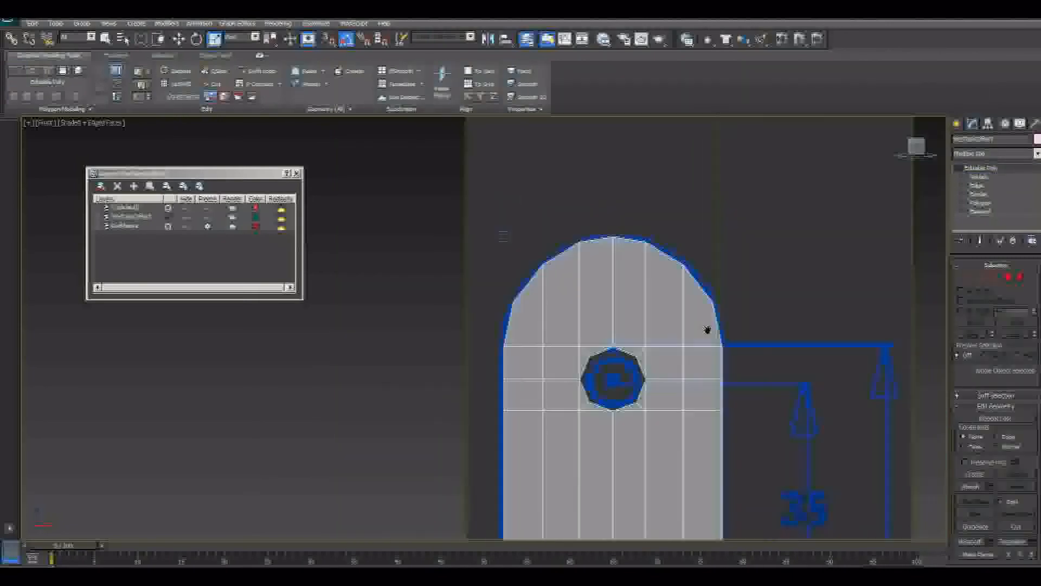
pyautogui.moveTo(619, 329); pyautogui.dragTo(632, 373, button='middle')
pyautogui.press('p')
pyautogui.scroll(4, 570, 342)
pyautogui.press('F3')
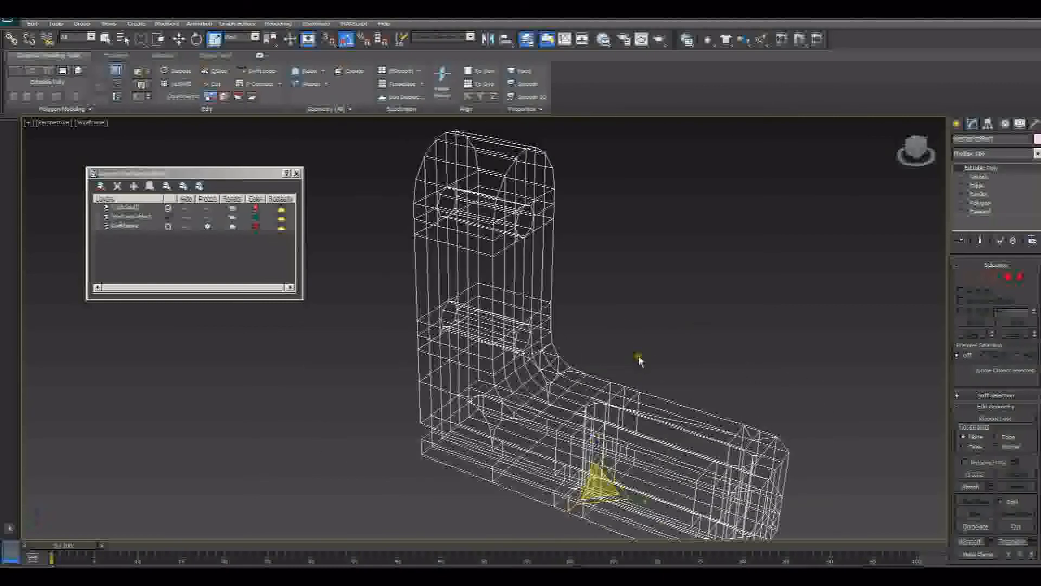
pyautogui.press('F3')
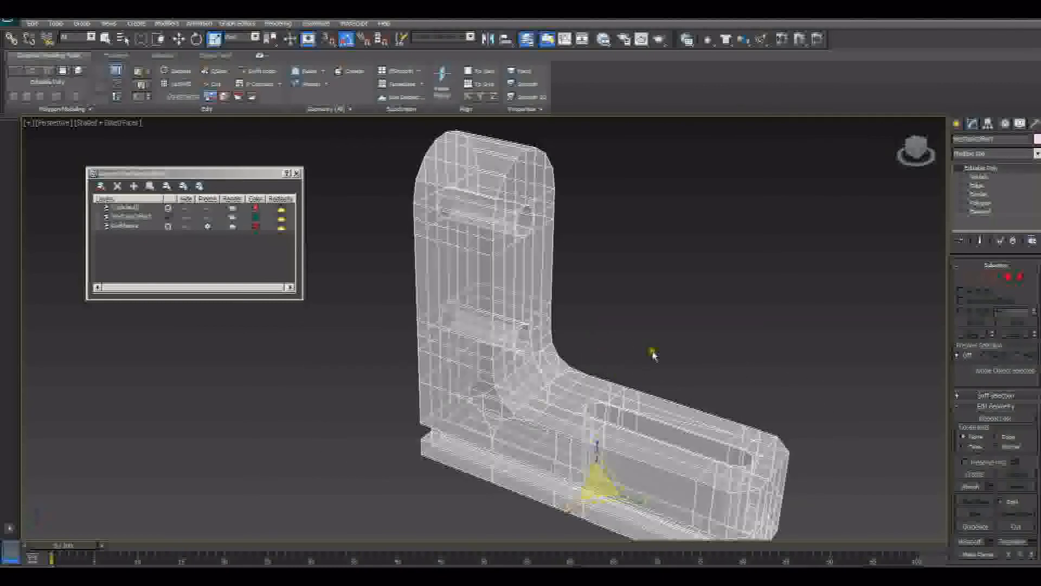
# Delete all vertices on one side of the part's vertical centreline in the front view, keeping the left half, and leave vertex level
pyautogui.moveTo(653, 353)
pyautogui.keyDown('alt'); pyautogui.mouseDown(button='middle')
pyautogui.moveTo(623, 349)
pyautogui.moveTo(633, 360)
pyautogui.moveTo(630, 351)
pyautogui.moveTo(669, 349)
pyautogui.moveTo(599, 368)
pyautogui.moveTo(594, 402)
pyautogui.moveTo(586, 365)
pyautogui.moveTo(633, 360)
pyautogui.mouseUp(button='middle'); pyautogui.keyUp('alt')
pyautogui.keyDown('alt'); pyautogui.moveTo(696, 394); pyautogui.dragTo(667, 380, button='middle'); pyautogui.keyUp('alt')
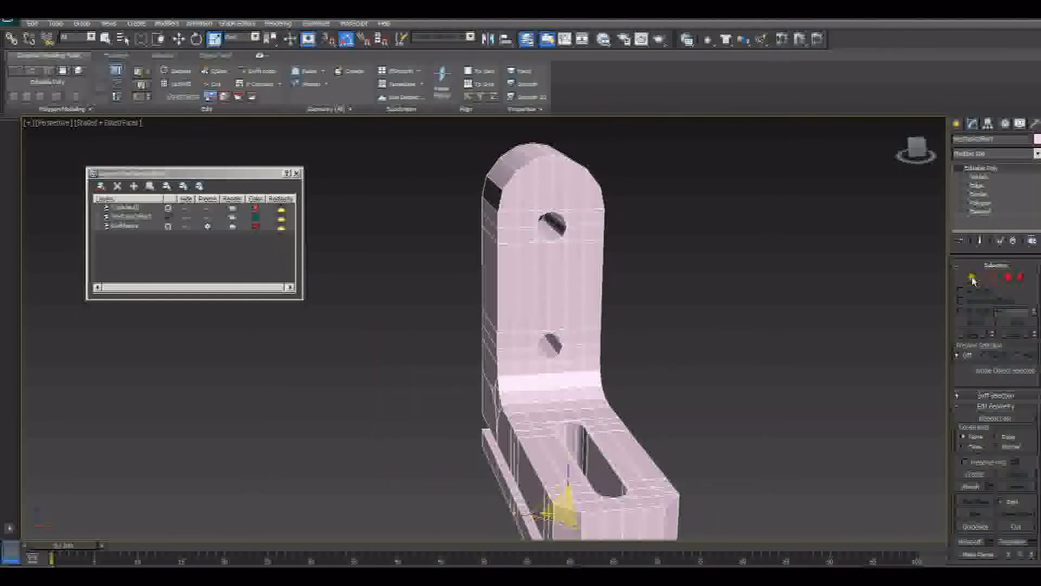
pyautogui.click(972, 278)
pyautogui.keyDown('alt'); pyautogui.moveTo(672, 326); pyautogui.dragTo(676, 353, button='middle'); pyautogui.keyUp('alt')
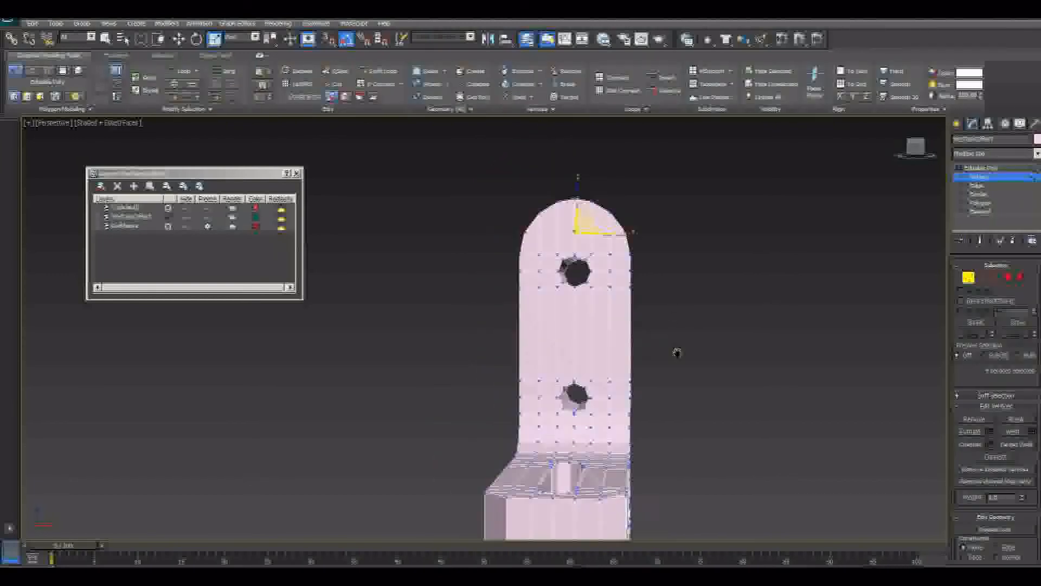
pyautogui.press('f')
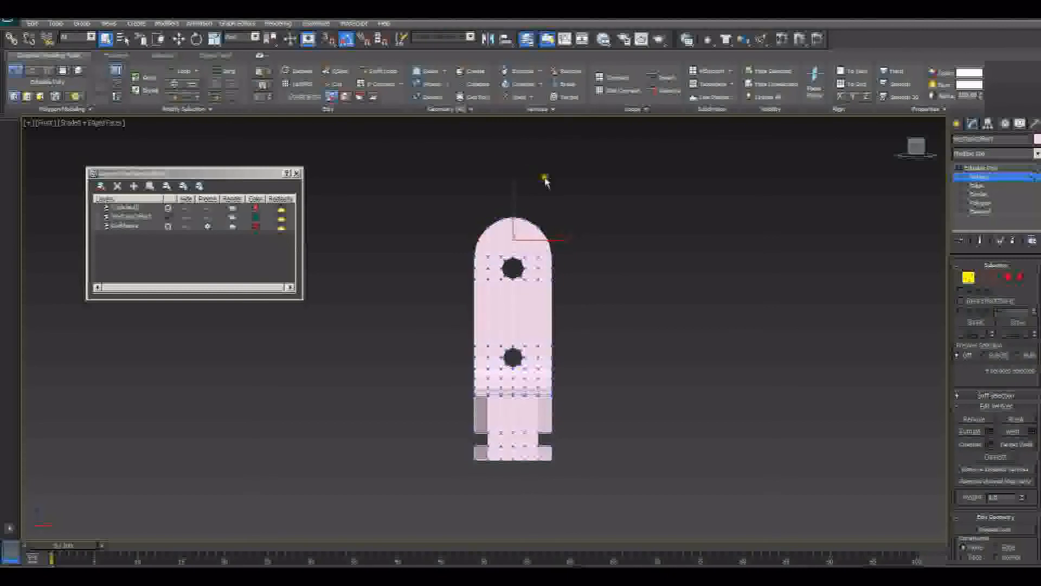
pyautogui.moveTo(672, 163); pyautogui.dragTo(519, 518)
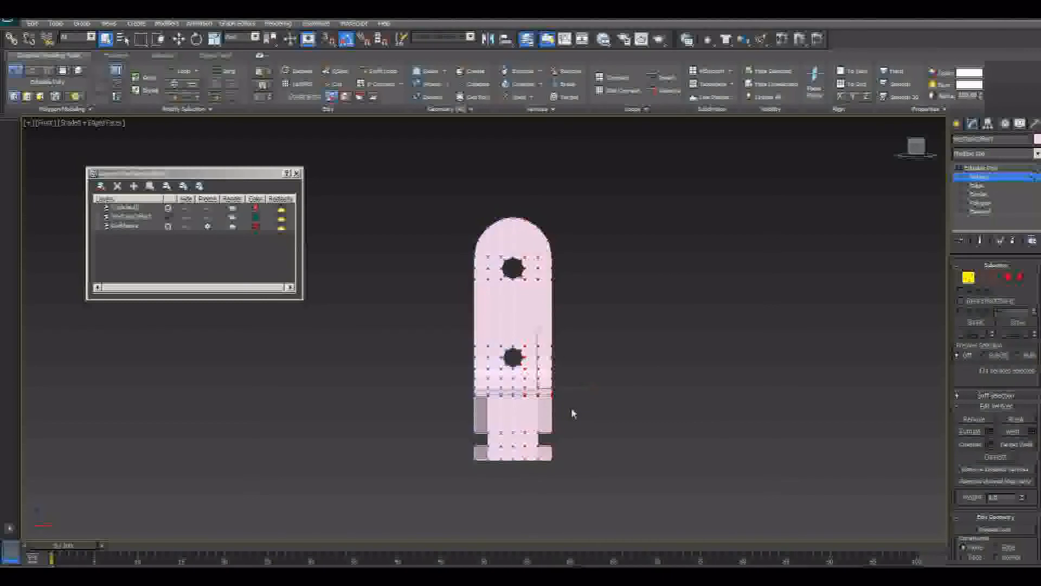
pyautogui.press('Delete')
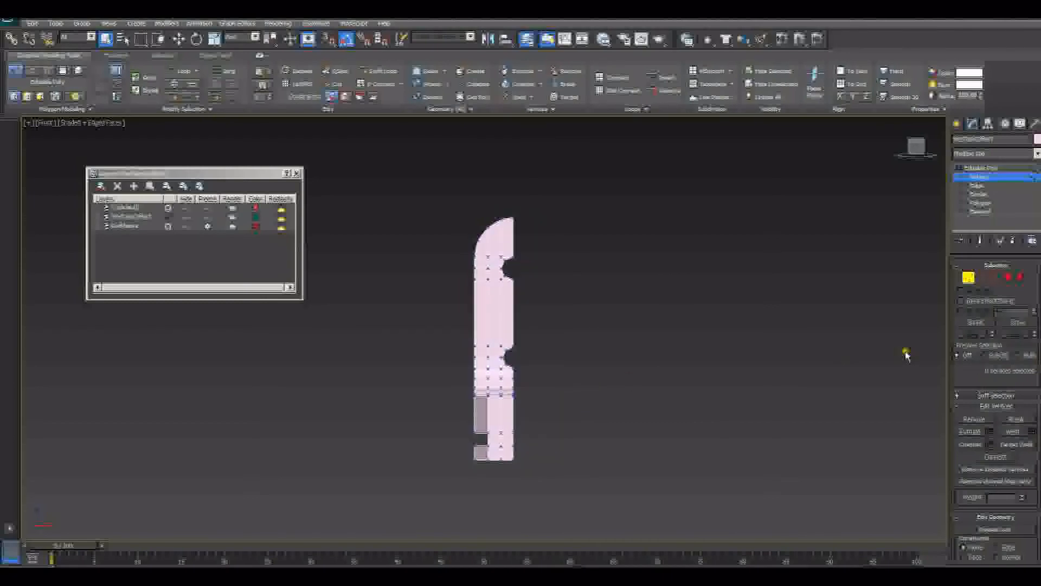
pyautogui.click(969, 279)
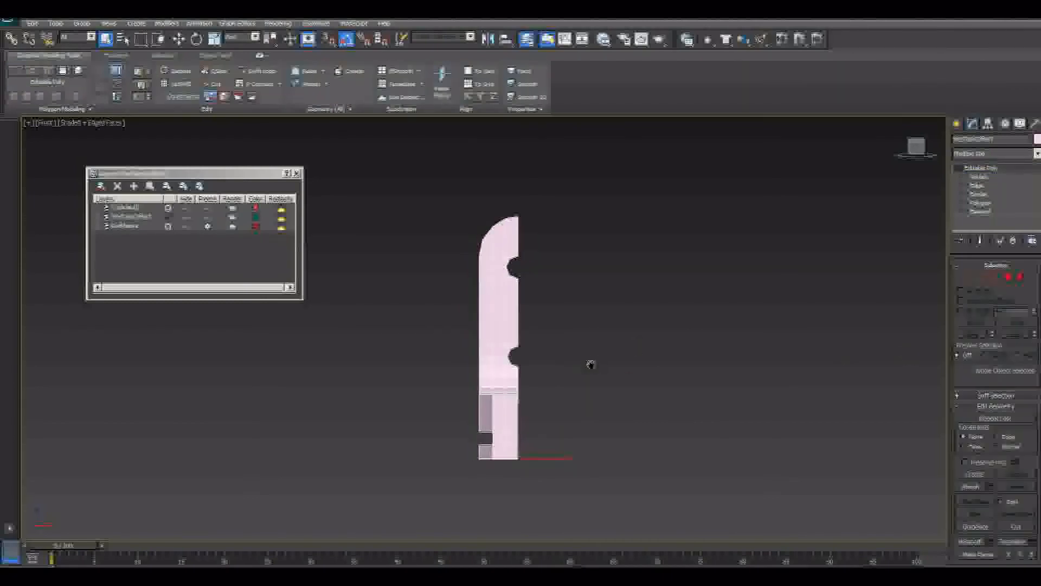
# Apply a Symmetry modifier to the remaining half and enable Flip to rebuild the full part across its centreline
pyautogui.scroll(3, 553, 342)
pyautogui.scroll(2, 527, 266)
pyautogui.moveTo(527, 267); pyautogui.dragTo(556, 360, button='middle')
pyautogui.scroll(-1, 559, 318)
pyautogui.press('p')
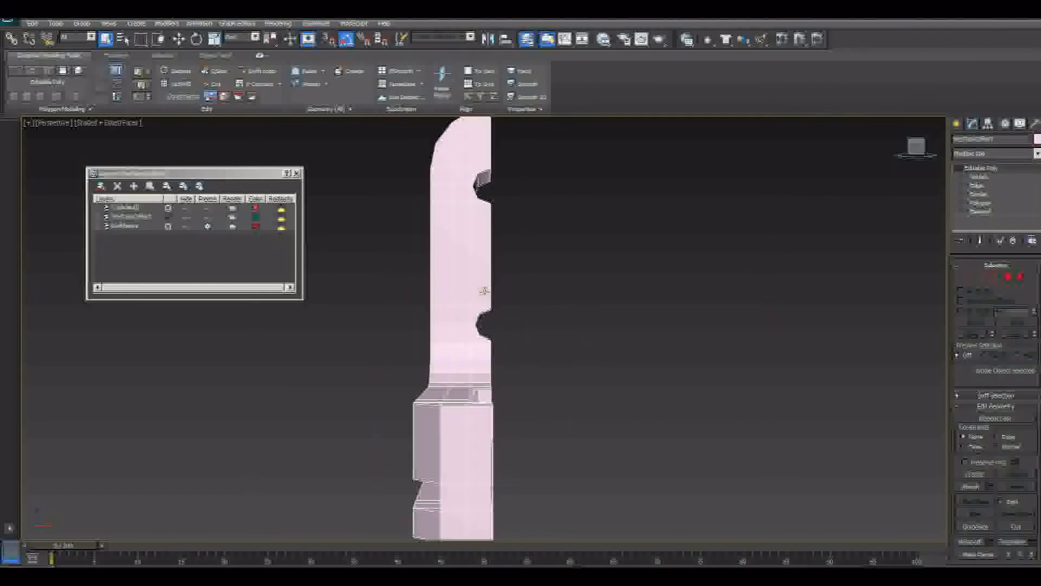
pyautogui.moveTo(492, 309)
pyautogui.keyDown('alt'); pyautogui.mouseDown(button='middle')
pyautogui.moveTo(534, 360)
pyautogui.moveTo(458, 336)
pyautogui.moveTo(405, 302)
pyautogui.moveTo(376, 353)
pyautogui.moveTo(535, 230)
pyautogui.moveTo(769, 333)
pyautogui.moveTo(755, 368)
pyautogui.moveTo(493, 332)
pyautogui.moveTo(529, 325)
pyautogui.mouseUp(button='middle'); pyautogui.keyUp('alt')
pyautogui.click(1036, 154)
pyautogui.moveTo(1036, 175); pyautogui.dragTo(1034, 360)
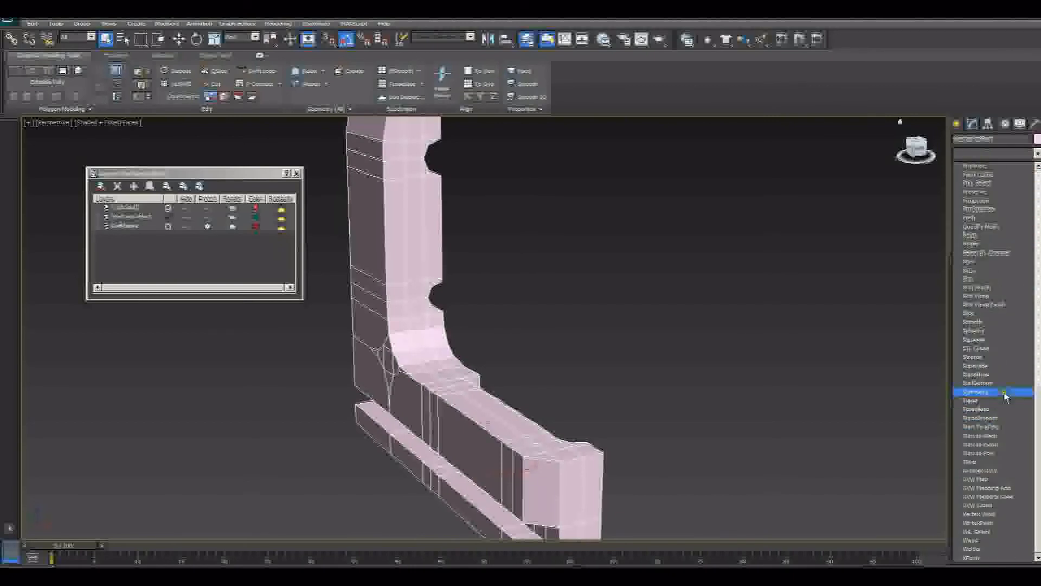
pyautogui.click(1003, 392)
pyautogui.click(983, 296)
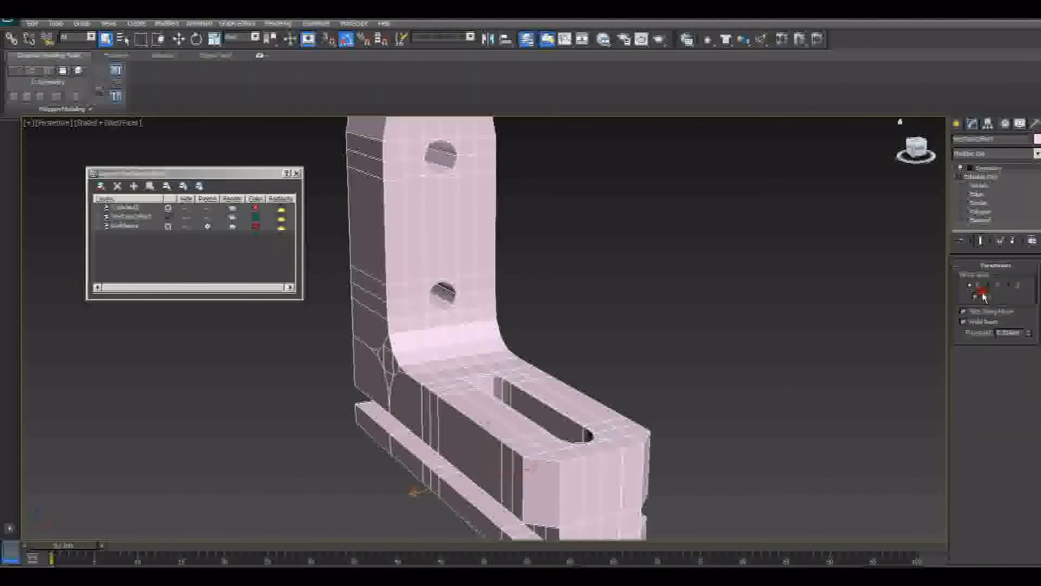
# Examine the mirrored part from all sides, checking the slot, the base groove, both arm holes and the rounded top
pyautogui.keyDown('alt'); pyautogui.moveTo(825, 352); pyautogui.dragTo(586, 480, button='middle'); pyautogui.keyUp('alt')
pyautogui.scroll(6, 518, 473)
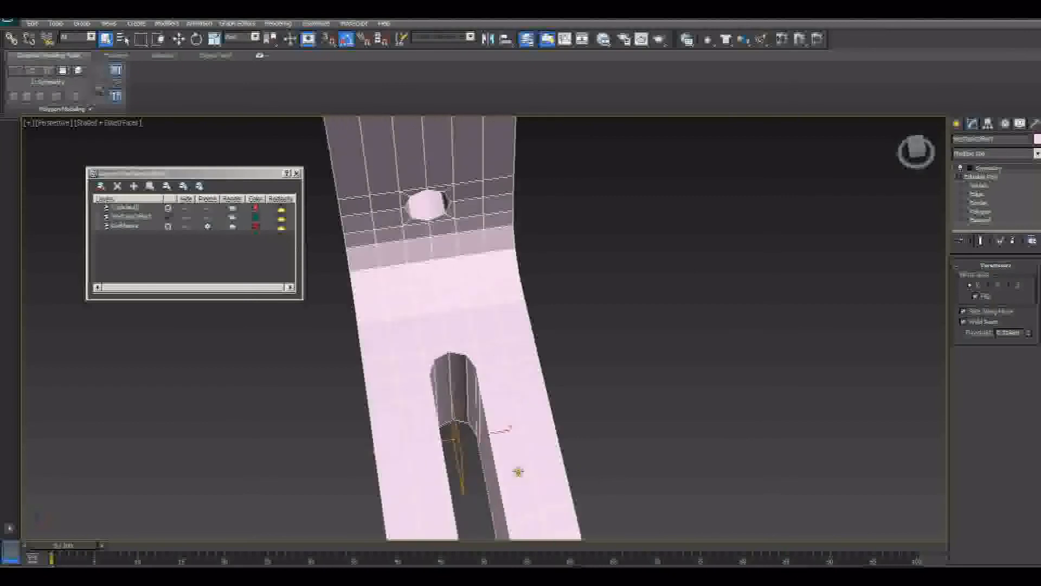
pyautogui.keyDown('alt'); pyautogui.moveTo(515, 475); pyautogui.dragTo(506, 302, button='middle'); pyautogui.keyUp('alt')
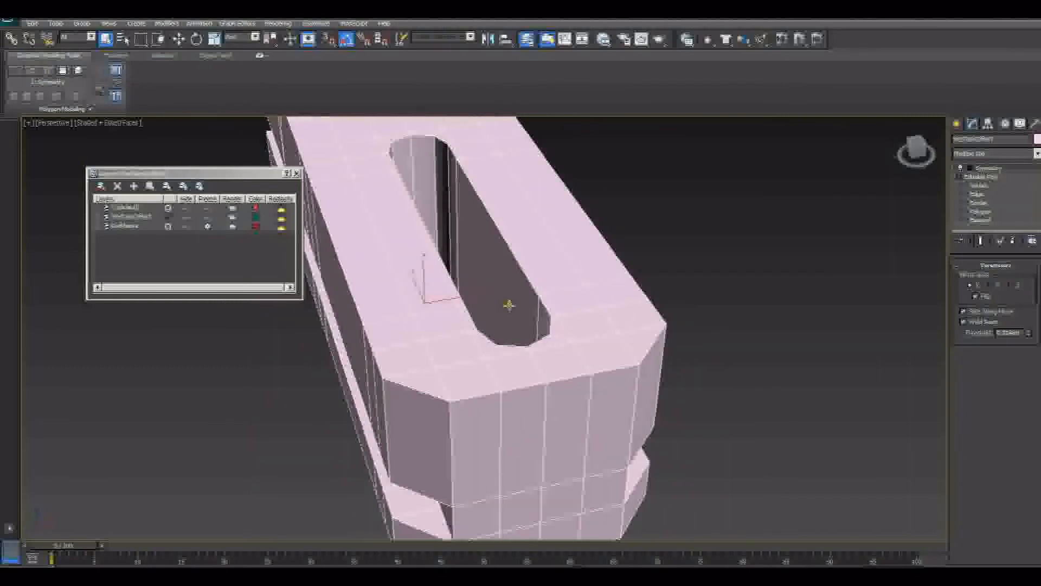
pyautogui.scroll(-5, 440, 307)
pyautogui.keyDown('alt'); pyautogui.moveTo(440, 308); pyautogui.dragTo(491, 319, button='middle'); pyautogui.keyUp('alt')
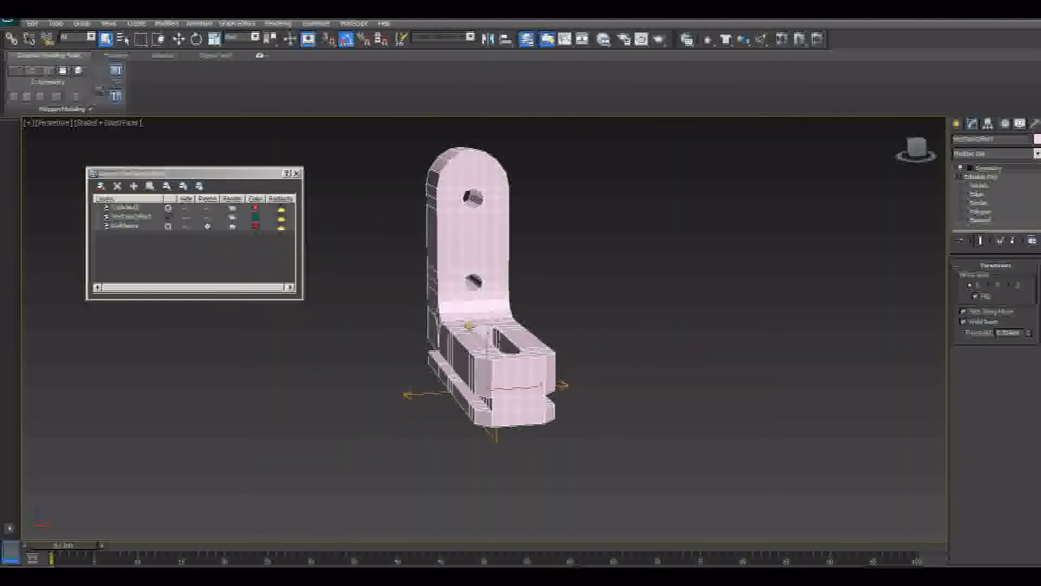
pyautogui.scroll(4, 478, 360)
pyautogui.keyDown('alt'); pyautogui.moveTo(477, 360); pyautogui.dragTo(523, 364, button='middle'); pyautogui.keyUp('alt')
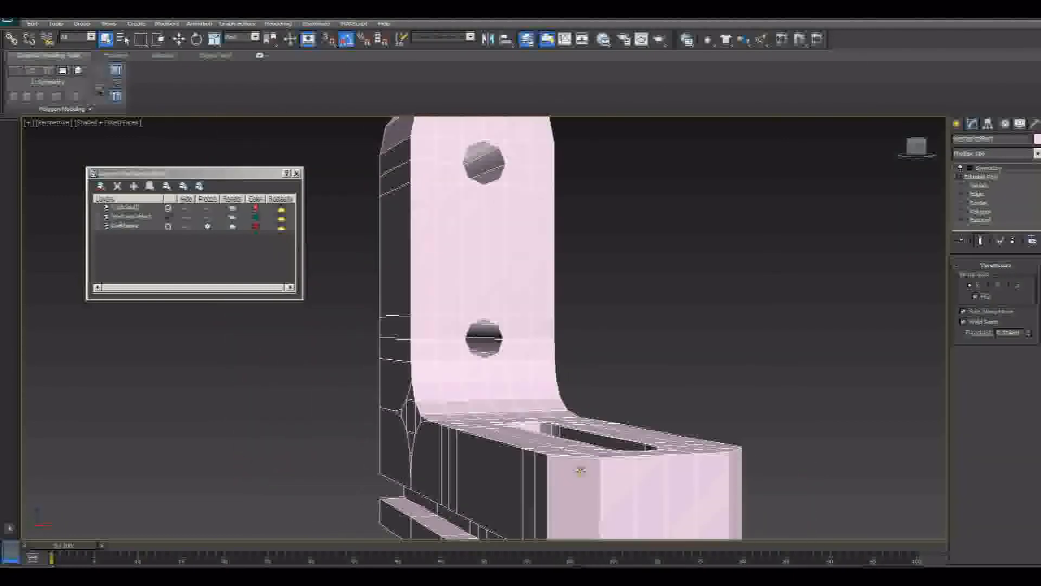
pyautogui.keyDown('alt'); pyautogui.moveTo(579, 471); pyautogui.dragTo(462, 497, button='middle'); pyautogui.keyUp('alt')
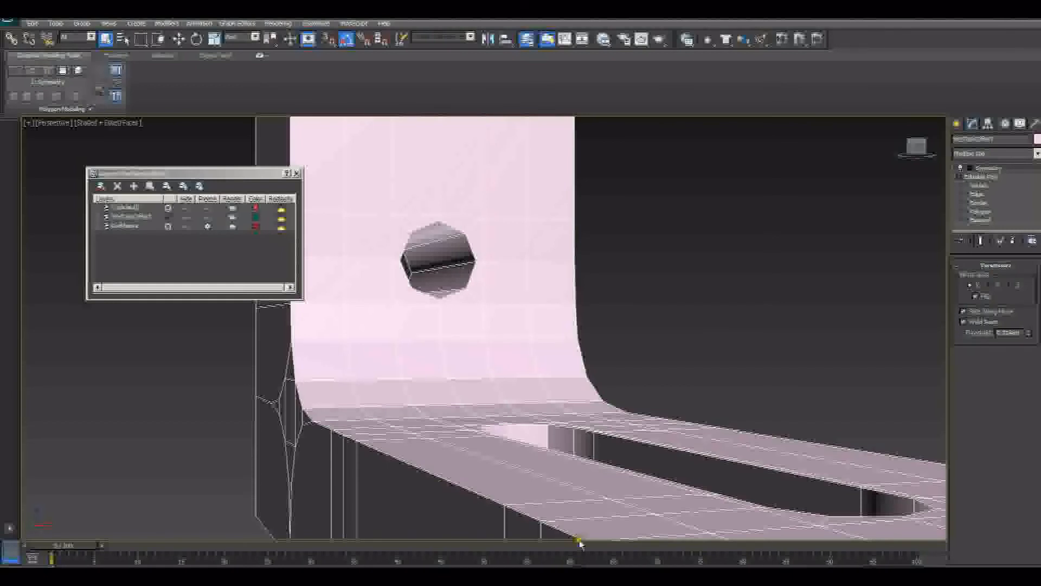
pyautogui.keyDown('alt'); pyautogui.moveTo(762, 491); pyautogui.dragTo(544, 394, button='middle'); pyautogui.keyUp('alt')
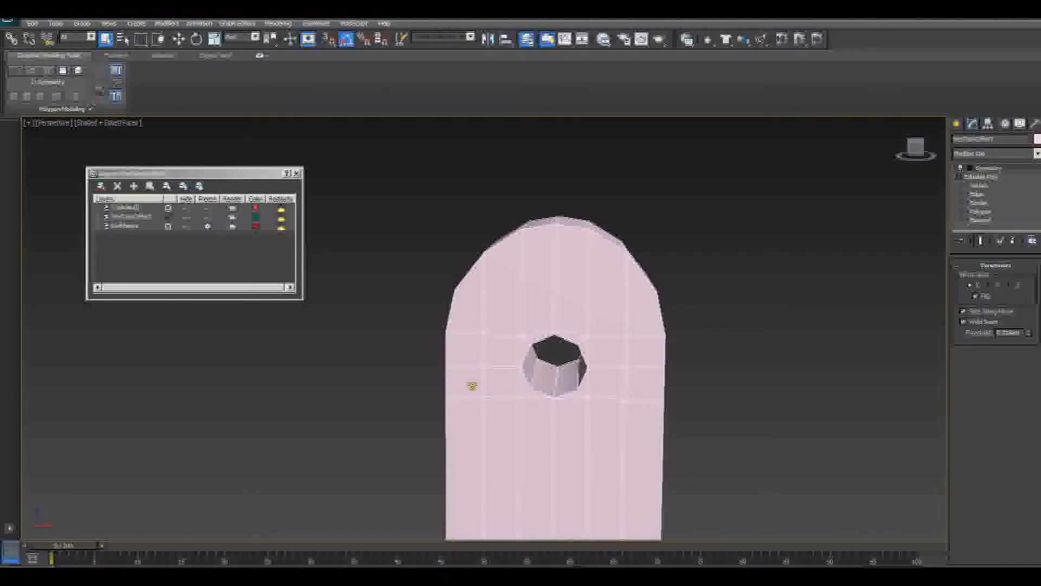
pyautogui.keyDown('alt'); pyautogui.moveTo(662, 261); pyautogui.dragTo(532, 204, button='middle'); pyautogui.keyUp('alt')
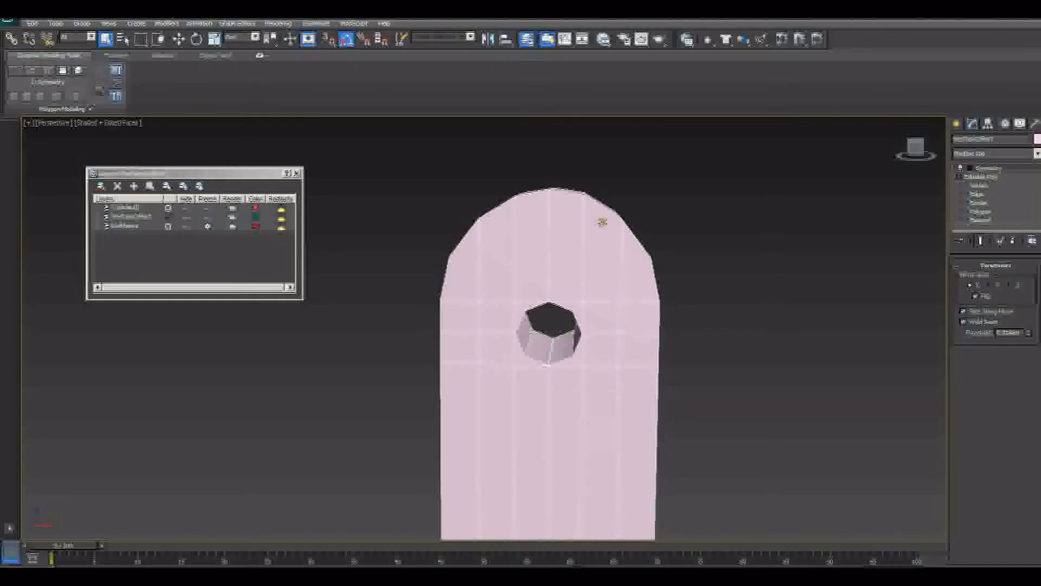
pyautogui.keyDown('alt'); pyautogui.moveTo(507, 254); pyautogui.dragTo(510, 404, button='middle'); pyautogui.keyUp('alt')
pyautogui.keyDown('alt'); pyautogui.moveTo(470, 489); pyautogui.dragTo(443, 318, button='middle'); pyautogui.keyUp('alt')
pyautogui.scroll(-5, 444, 318)
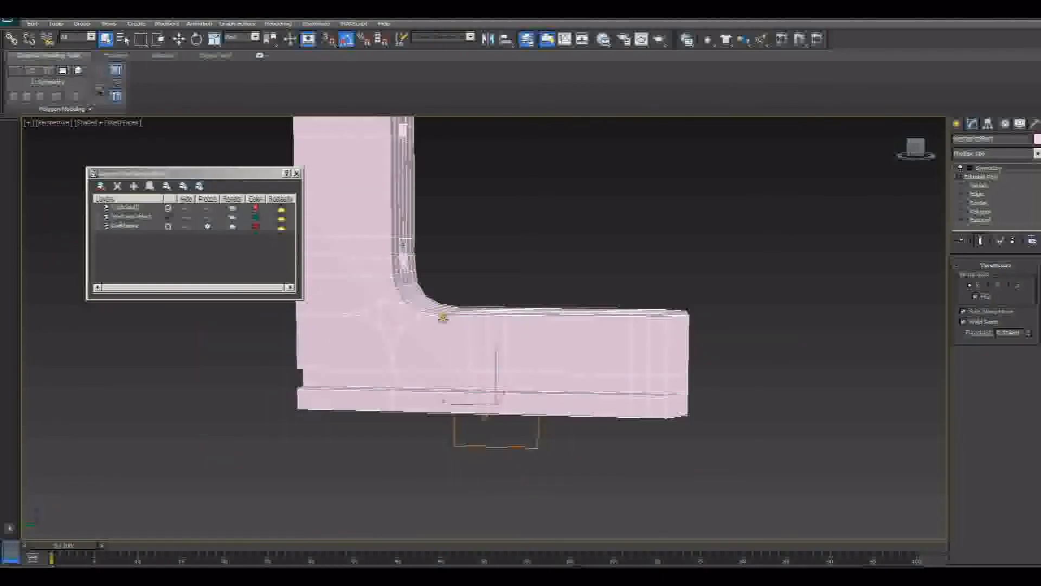
pyautogui.keyDown('alt'); pyautogui.moveTo(478, 349); pyautogui.dragTo(496, 459, button='middle'); pyautogui.keyUp('alt')
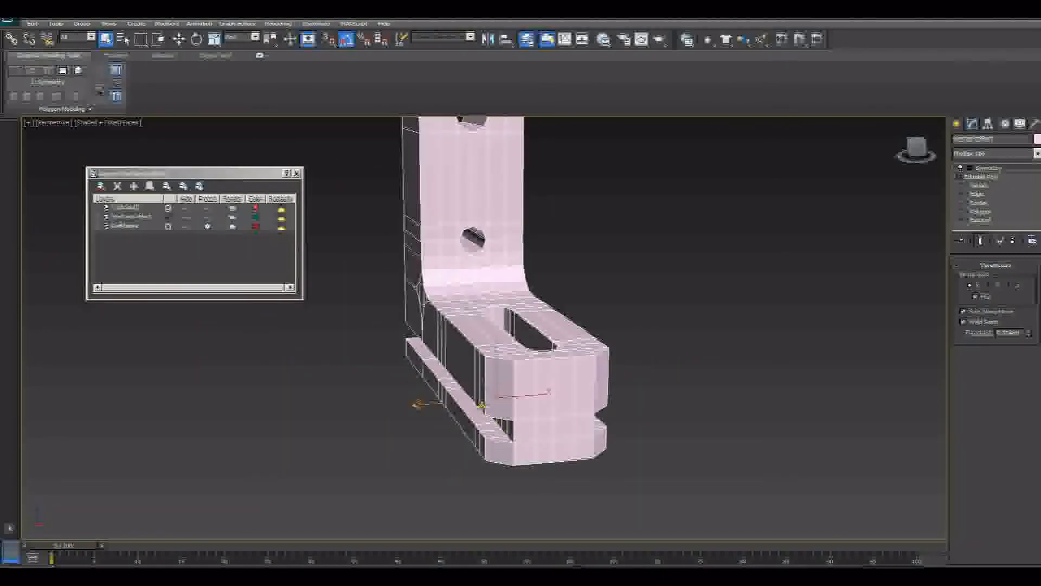
pyautogui.scroll(4, 507, 389)
pyautogui.keyDown('alt'); pyautogui.moveTo(502, 378); pyautogui.dragTo(594, 401, button='middle'); pyautogui.keyUp('alt')
pyautogui.keyDown('alt'); pyautogui.moveTo(489, 347); pyautogui.dragTo(648, 299, button='middle'); pyautogui.keyUp('alt')
# Add a TurboSmooth modifier above Symmetry and raise its iterations to 2
pyautogui.click(1036, 154)
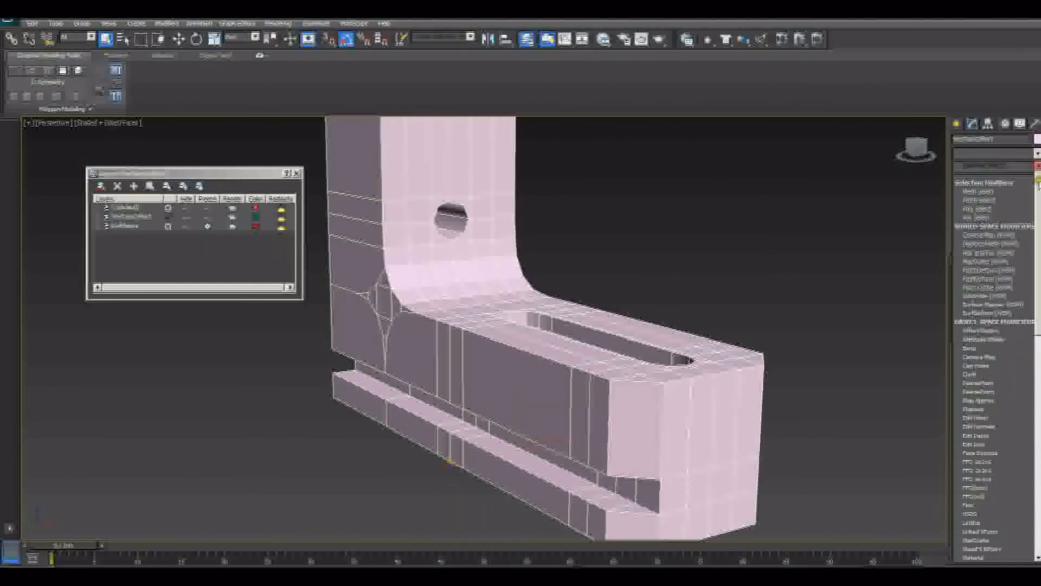
pyautogui.scroll(-5, 998, 325)
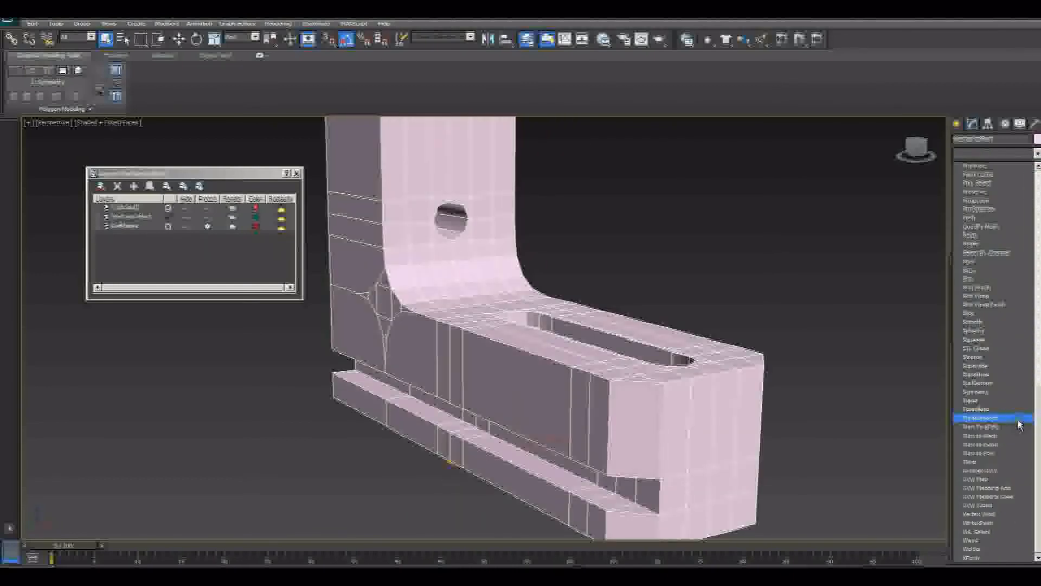
pyautogui.click(981, 417)
pyautogui.keyDown('alt'); pyautogui.moveTo(665, 330); pyautogui.dragTo(759, 330, button='middle'); pyautogui.keyUp('alt')
pyautogui.click(1029, 280)
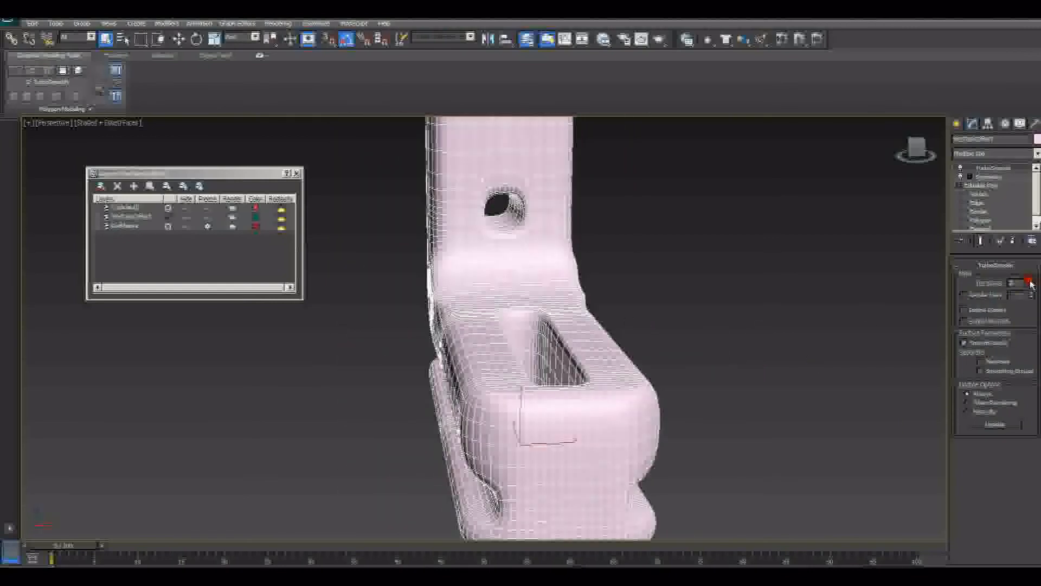
# Examine the smoothed upright arm from several angles, checking the shading and shape around its two holes
pyautogui.keyDown('alt'); pyautogui.moveTo(567, 309); pyautogui.dragTo(595, 402, button='middle'); pyautogui.keyUp('alt')
pyautogui.moveTo(580, 275); pyautogui.dragTo(584, 418, button='middle')
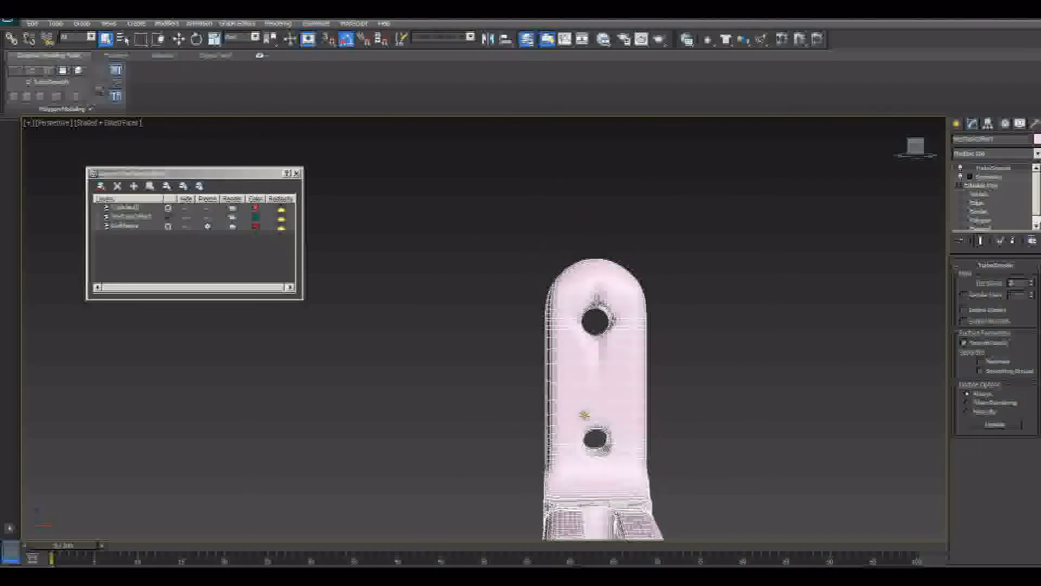
pyautogui.scroll(4, 589, 407)
pyautogui.keyDown('alt'); pyautogui.moveTo(597, 383); pyautogui.dragTo(724, 217, button='middle'); pyautogui.keyUp('alt')
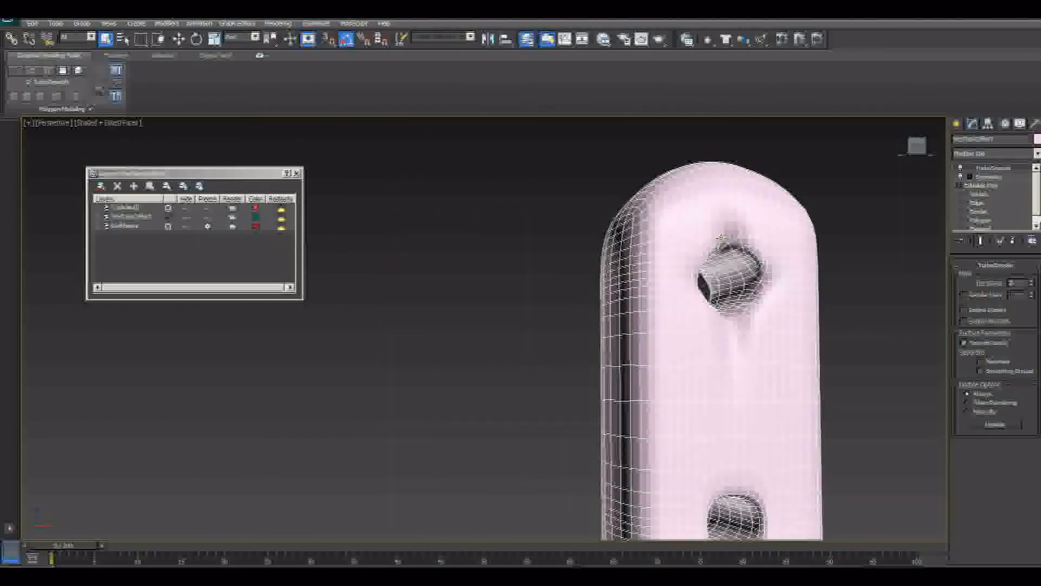
pyautogui.keyDown('alt'); pyautogui.moveTo(729, 256); pyautogui.dragTo(695, 226, button='middle'); pyautogui.keyUp('alt')
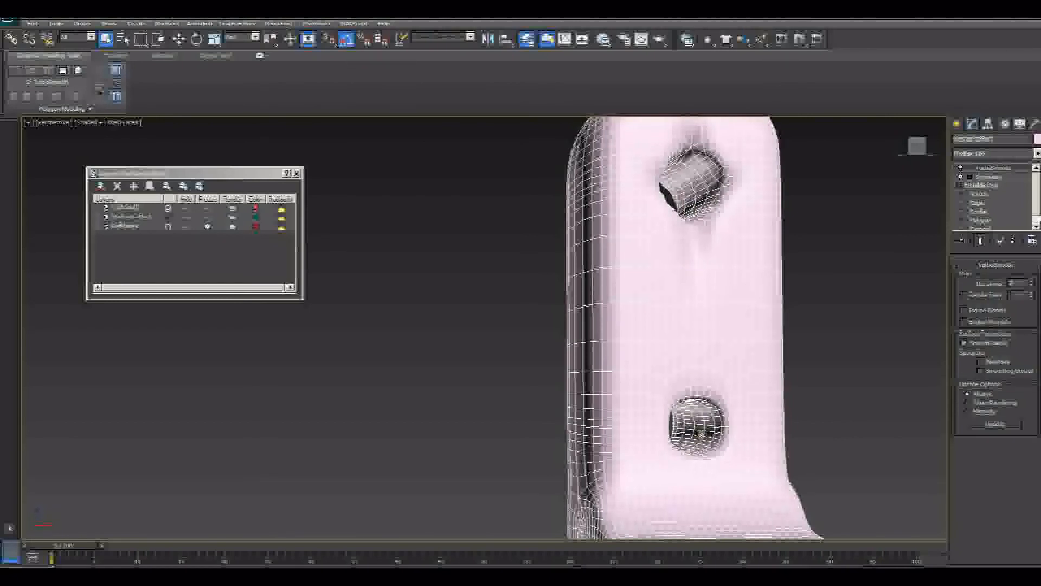
pyautogui.keyDown('alt'); pyautogui.moveTo(700, 433); pyautogui.dragTo(647, 333, button='middle'); pyautogui.keyUp('alt')
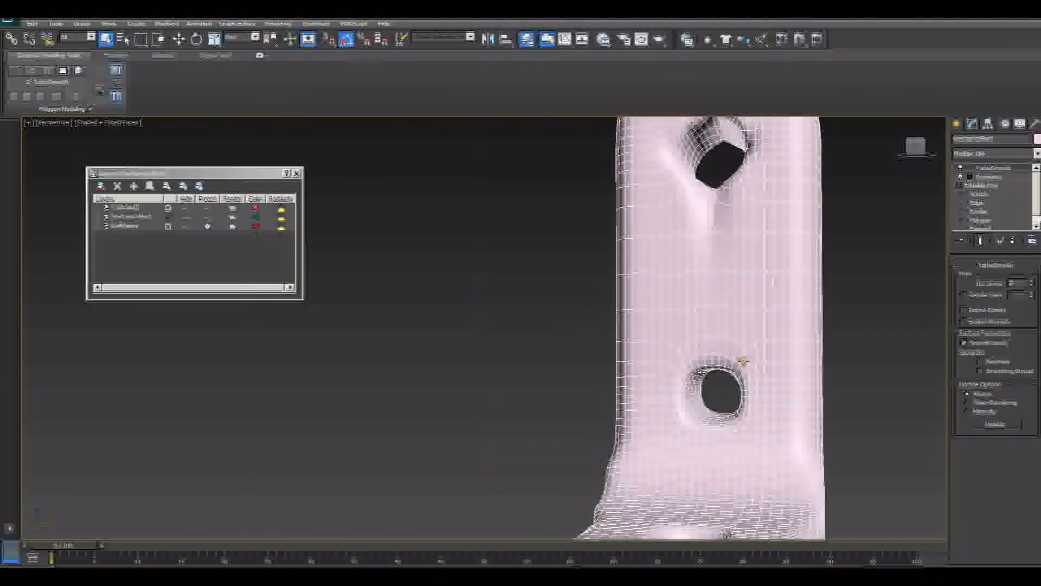
pyautogui.keyDown('alt'); pyautogui.moveTo(708, 376); pyautogui.dragTo(741, 293, button='middle'); pyautogui.keyUp('alt')
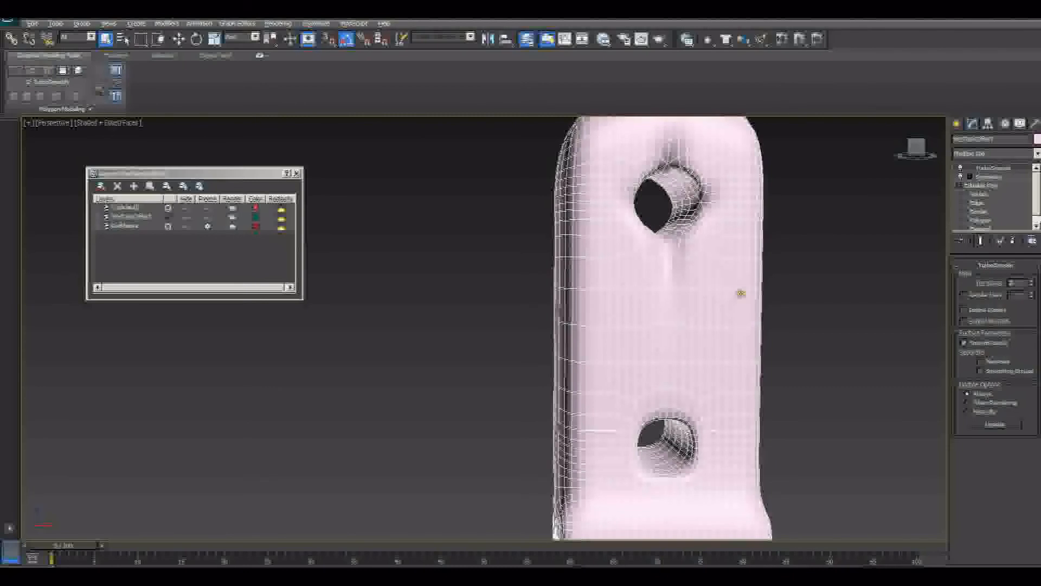
# Switch off the TurboSmooth modifier and go back to polygon level on the Editable Poly base
pyautogui.click(959, 170)
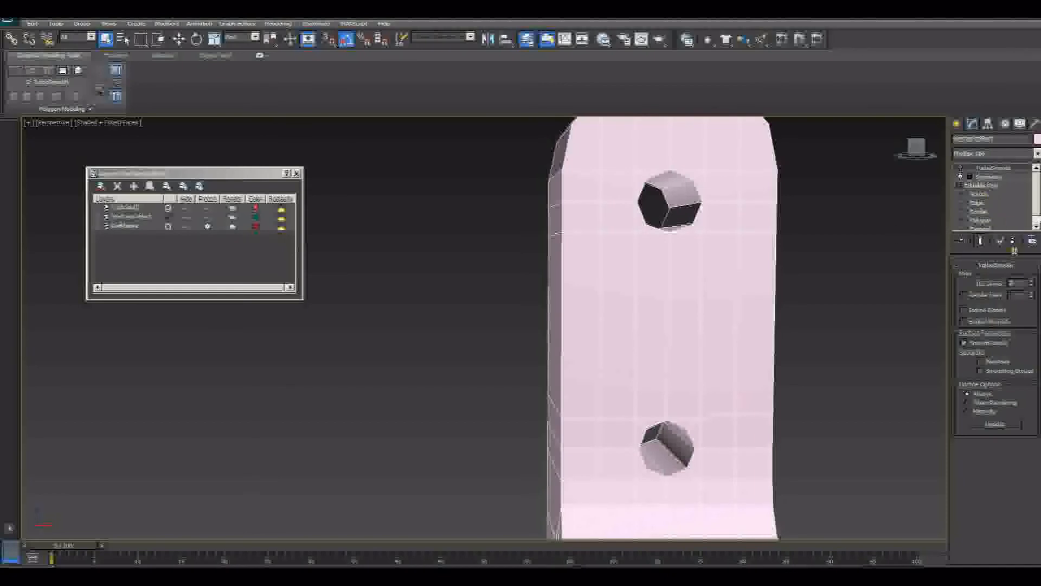
pyautogui.click(992, 222)
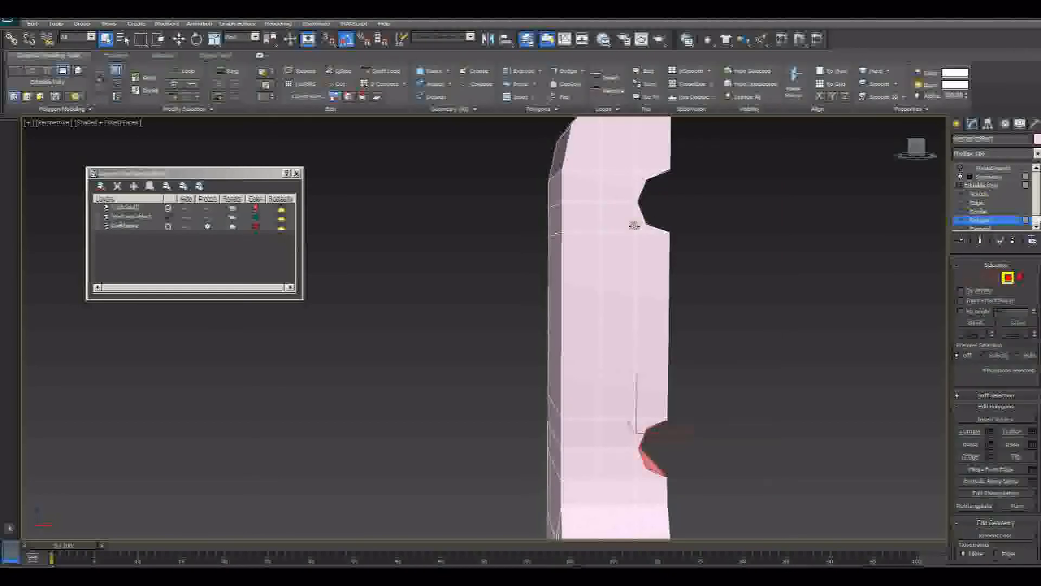
pyautogui.moveTo(637, 228); pyautogui.dragTo(683, 282, button='middle')
pyautogui.scroll(4, 608, 269)
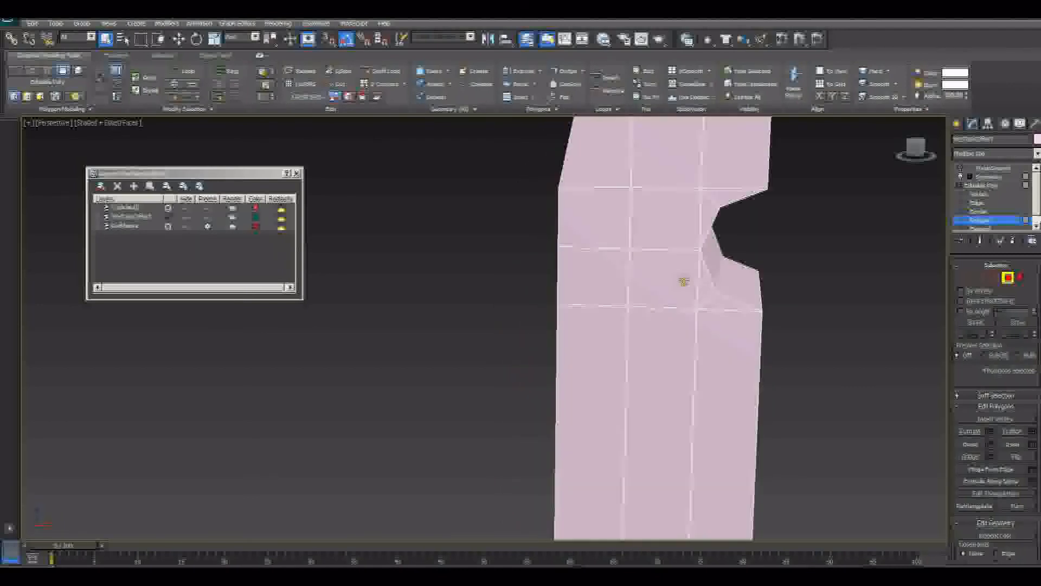
# Delete the front corner polygons around the arm's upper half-hole together with the hole's inner wall polygons
pyautogui.click(724, 301)
pyautogui.keyDown('ctrl'); pyautogui.click(711, 294); pyautogui.keyUp('ctrl')
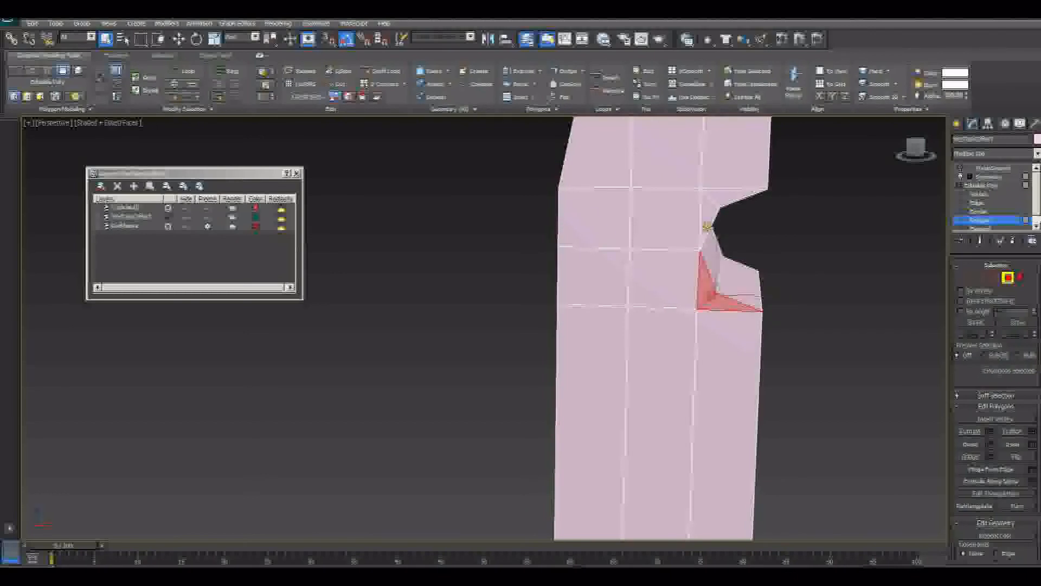
pyautogui.keyDown('ctrl'); pyautogui.click(709, 222); pyautogui.keyUp('ctrl')
pyautogui.keyDown('ctrl'); pyautogui.click(725, 188); pyautogui.keyUp('ctrl')
pyautogui.keyDown('ctrl'); pyautogui.click(731, 194); pyautogui.keyUp('ctrl')
pyautogui.keyDown('alt'); pyautogui.click(730, 164); pyautogui.keyUp('alt')
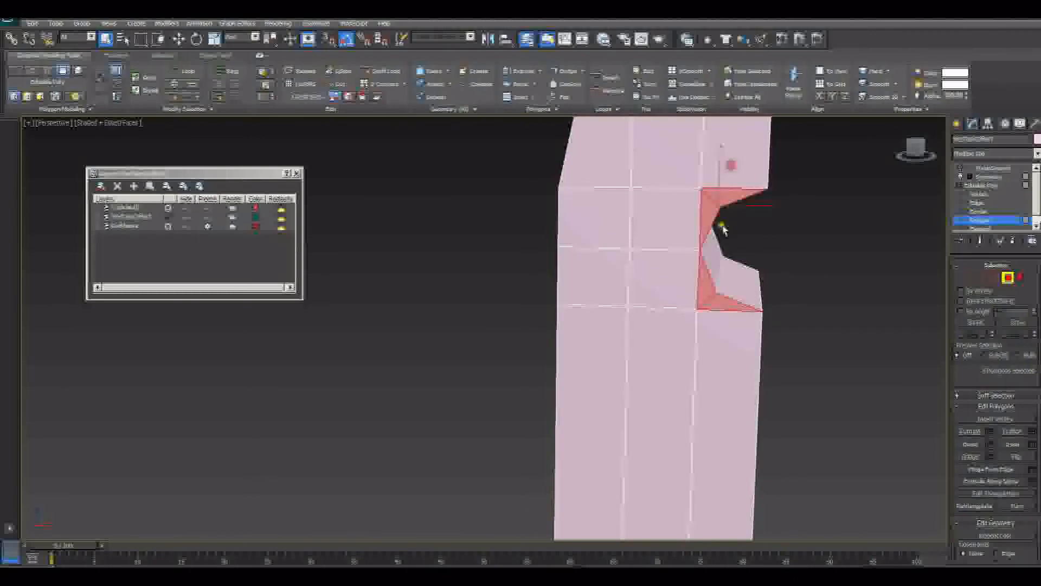
pyautogui.keyDown('alt'); pyautogui.moveTo(736, 224); pyautogui.dragTo(703, 176, button='middle'); pyautogui.keyUp('alt')
pyautogui.keyDown('ctrl'); pyautogui.click(703, 178); pyautogui.keyUp('ctrl')
pyautogui.keyDown('ctrl'); pyautogui.click(700, 224); pyautogui.keyUp('ctrl')
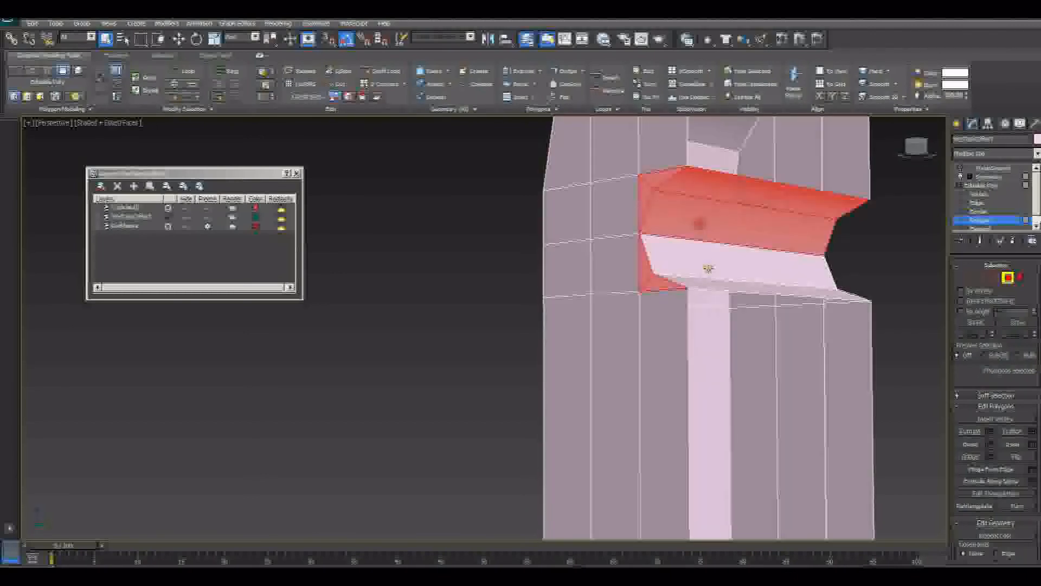
pyautogui.keyDown('ctrl'); pyautogui.click(709, 270); pyautogui.keyUp('ctrl')
pyautogui.keyDown('ctrl'); pyautogui.click(717, 283); pyautogui.keyUp('ctrl')
pyautogui.keyDown('alt'); pyautogui.moveTo(718, 281); pyautogui.dragTo(608, 315, button='middle'); pyautogui.keyUp('alt')
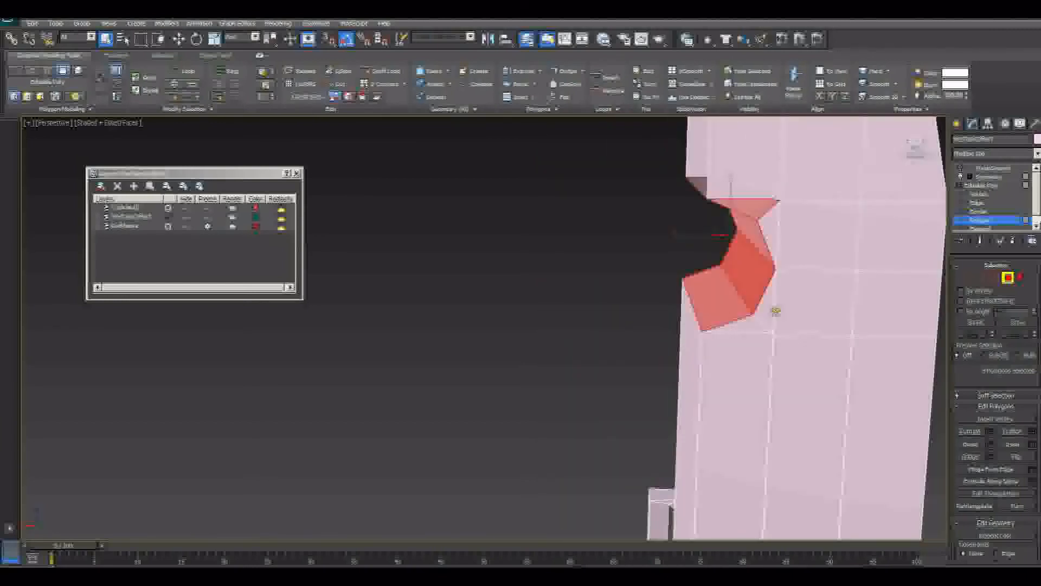
pyautogui.keyDown('alt'); pyautogui.moveTo(775, 310); pyautogui.dragTo(930, 255, button='middle'); pyautogui.keyUp('alt')
pyautogui.press('Delete')
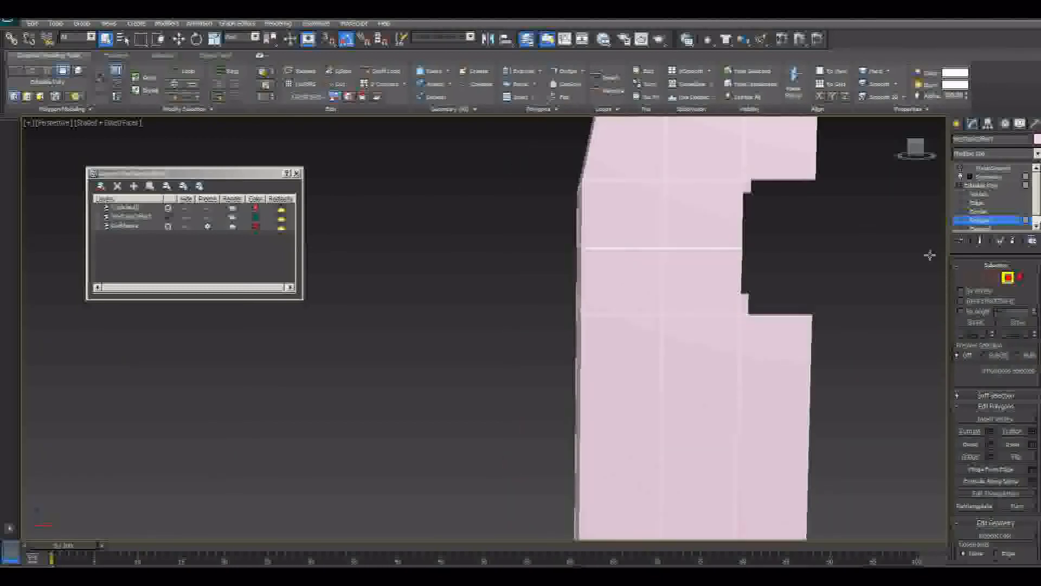
pyautogui.keyDown('alt'); pyautogui.moveTo(827, 273); pyautogui.dragTo(636, 342, button='middle'); pyautogui.keyUp('alt')
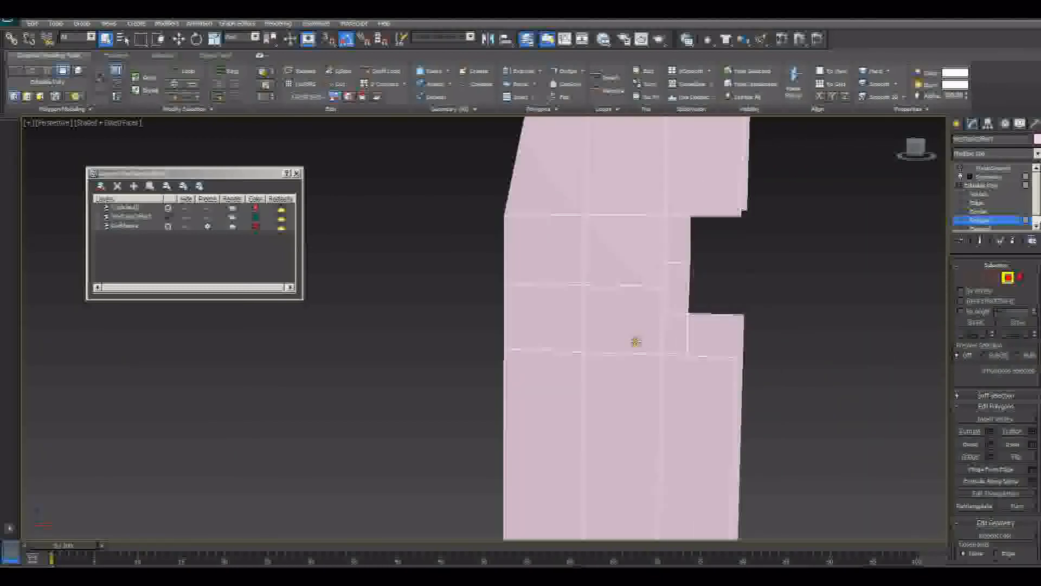
# Bridge the open edges above and below the gap left by the arm's upper half-hole, on both the front and back faces
pyautogui.click(984, 277)
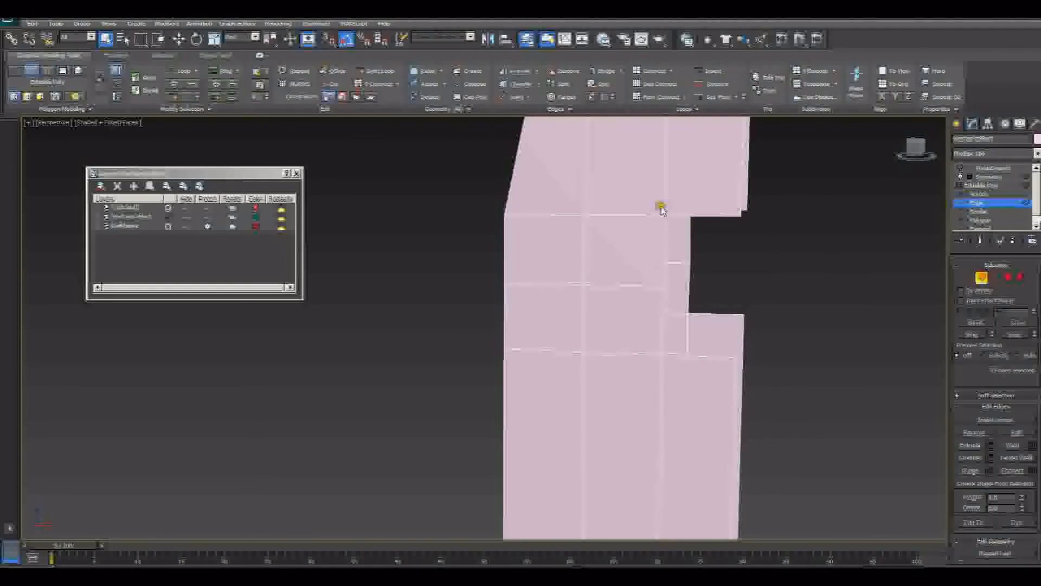
pyautogui.click(699, 355)
pyautogui.keyDown('alt'); pyautogui.moveTo(699, 356); pyautogui.dragTo(752, 239, button='middle'); pyautogui.keyUp('alt')
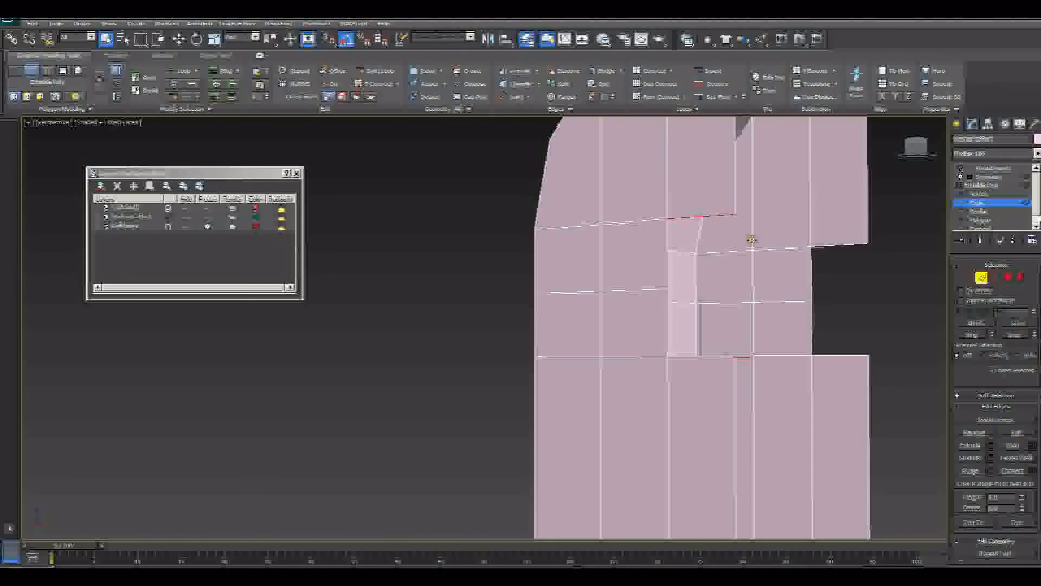
pyautogui.click(989, 471)
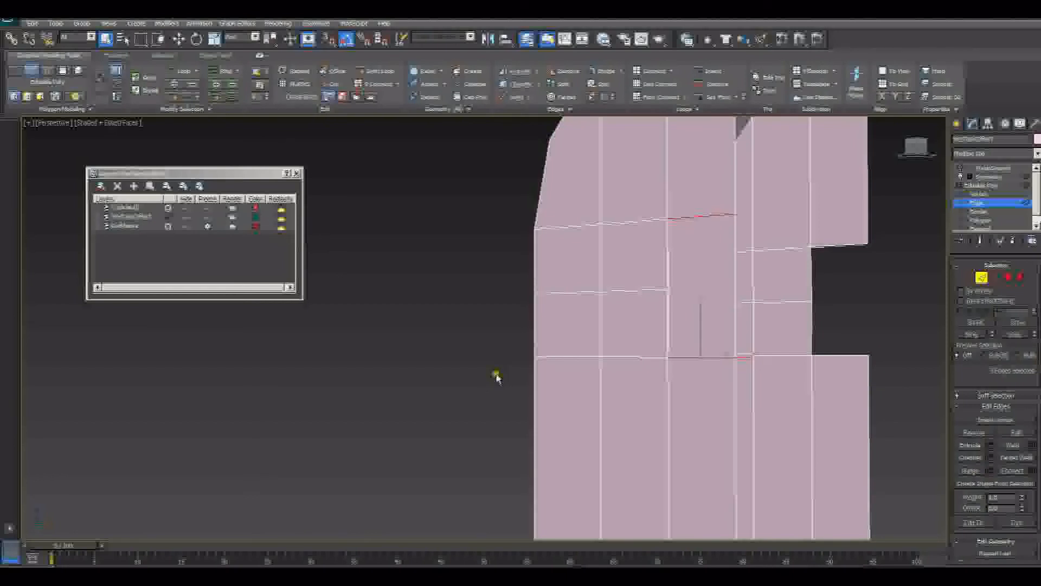
pyautogui.keyDown('alt'); pyautogui.moveTo(893, 314); pyautogui.dragTo(837, 336); pyautogui.keyUp('alt')
pyautogui.keyDown('alt'); pyautogui.moveTo(836, 337); pyautogui.dragTo(836, 355, button='middle'); pyautogui.keyUp('alt')
pyautogui.click(835, 360)
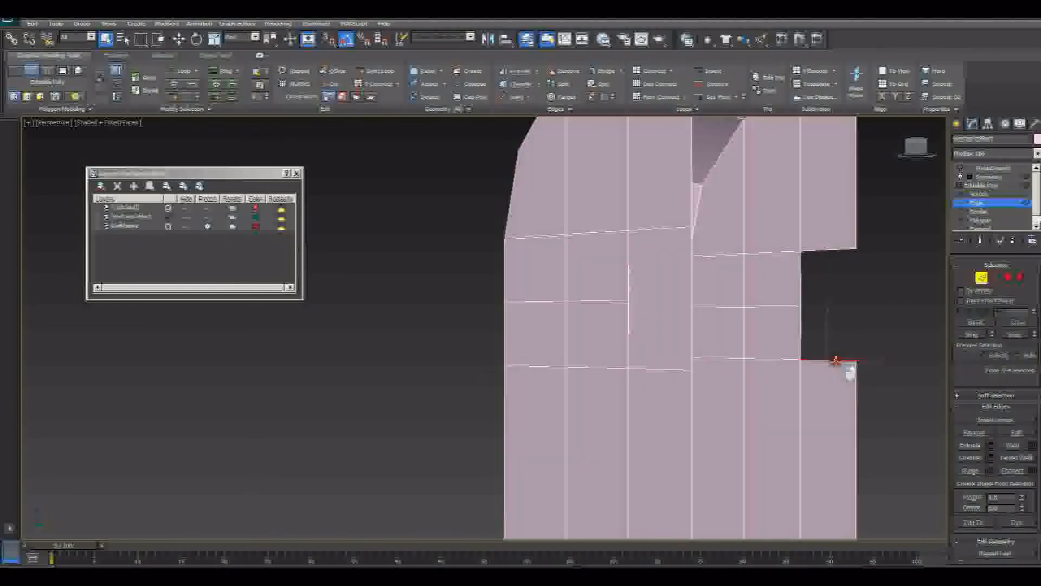
pyautogui.keyDown('ctrl'); pyautogui.click(828, 250); pyautogui.keyUp('ctrl')
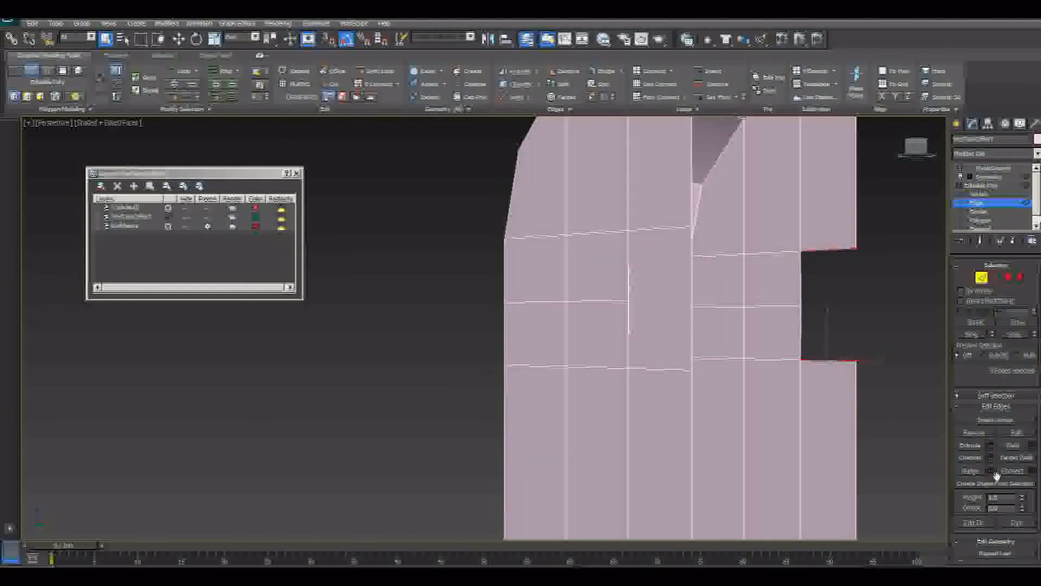
pyautogui.click(994, 472)
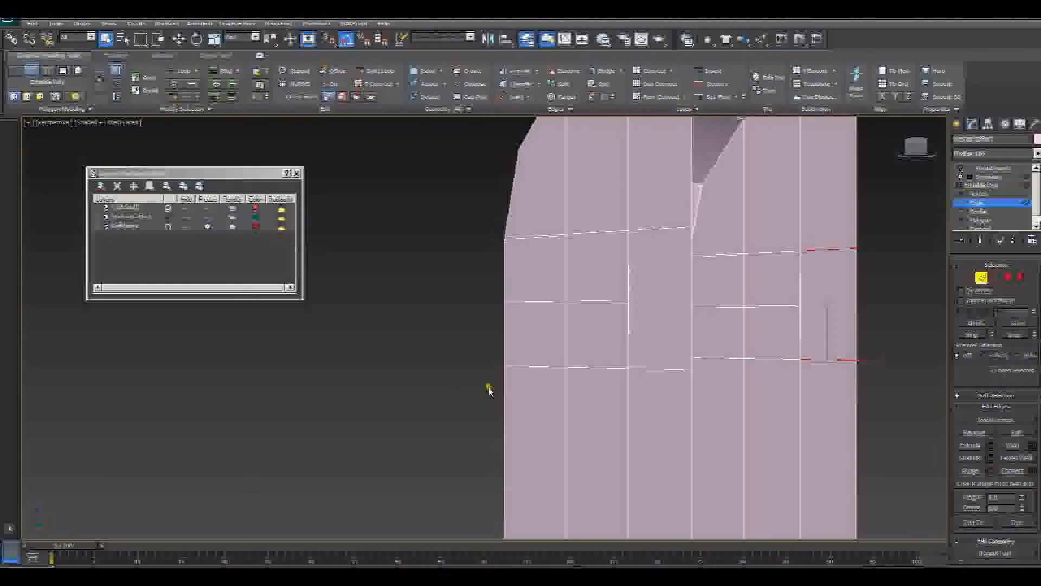
# Connect the vertical edges of the two bridged faces with one horizontal edge across the middle of each face
pyautogui.click(863, 308)
pyautogui.click(690, 296)
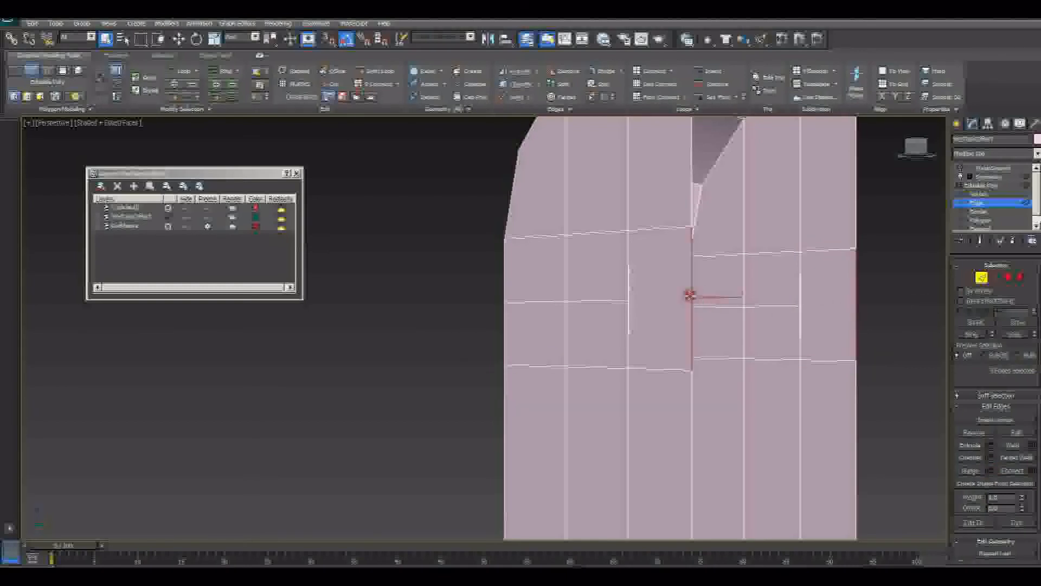
pyautogui.click(960, 332)
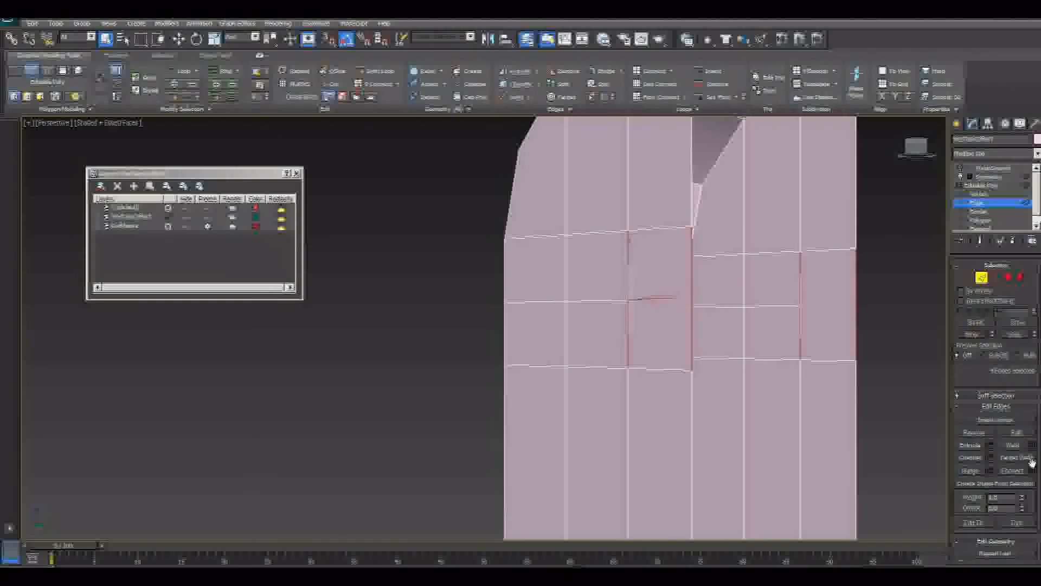
pyautogui.click(1032, 476)
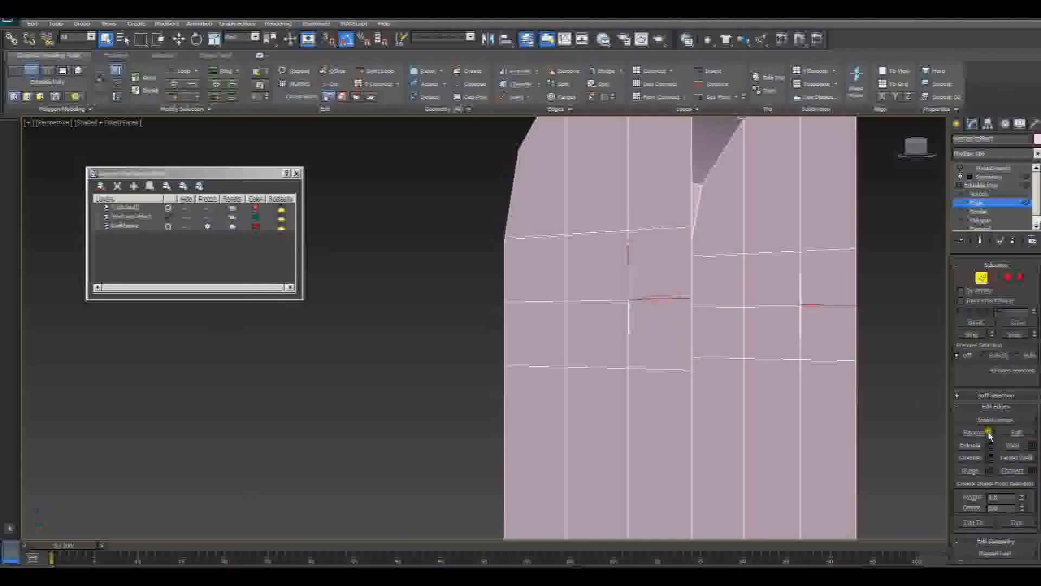
# Weld the overlapping vertices where the new middle edges meet the existing horizontal edges on both sides of the arm
pyautogui.keyDown('alt'); pyautogui.moveTo(743, 287); pyautogui.dragTo(759, 303, button='middle'); pyautogui.keyUp('alt')
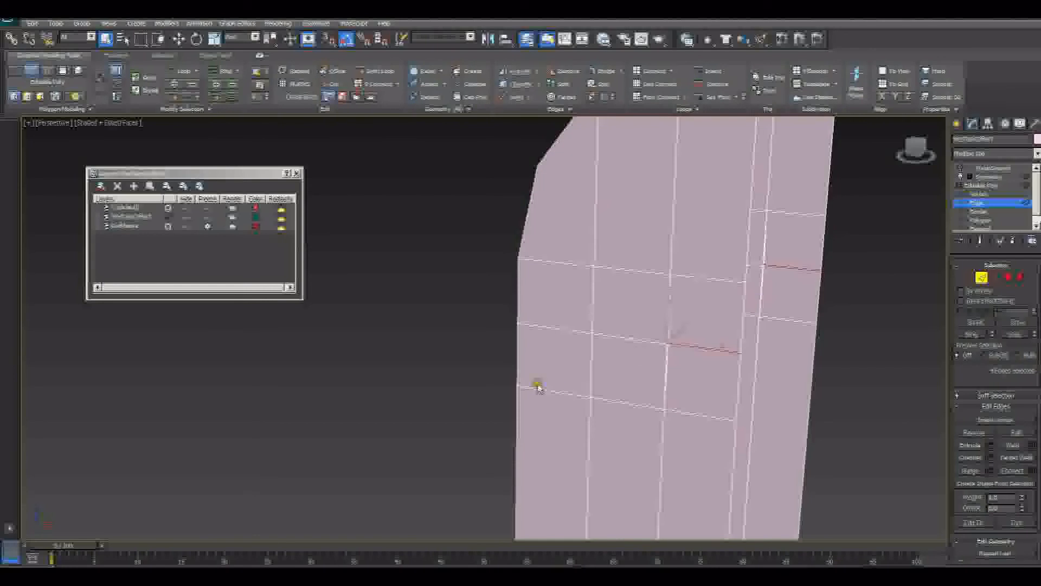
pyautogui.press('1')
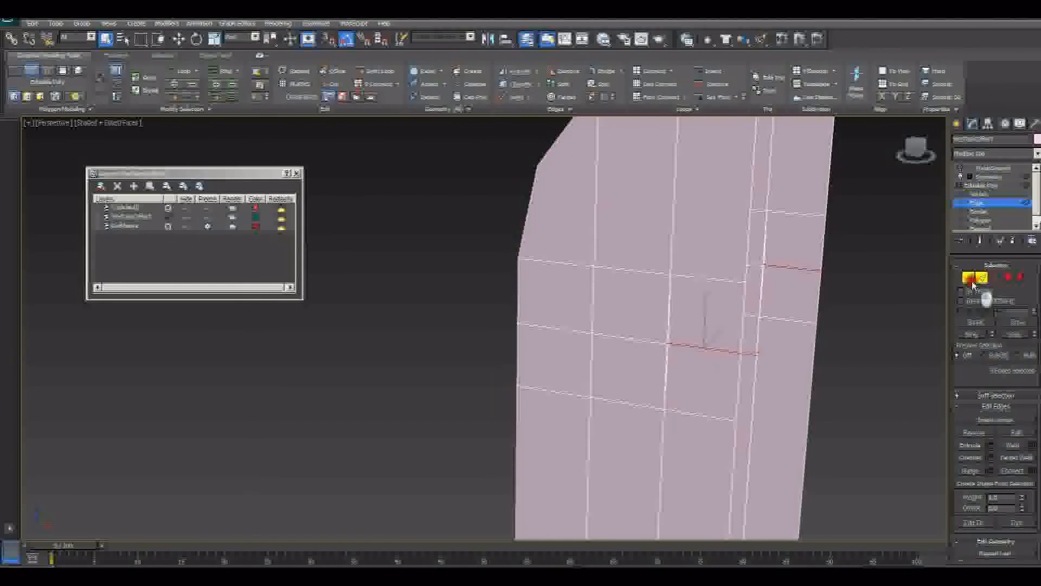
pyautogui.moveTo(658, 342); pyautogui.dragTo(680, 358)
pyautogui.keyDown('alt'); pyautogui.moveTo(763, 346); pyautogui.dragTo(739, 342, button='middle'); pyautogui.keyUp('alt')
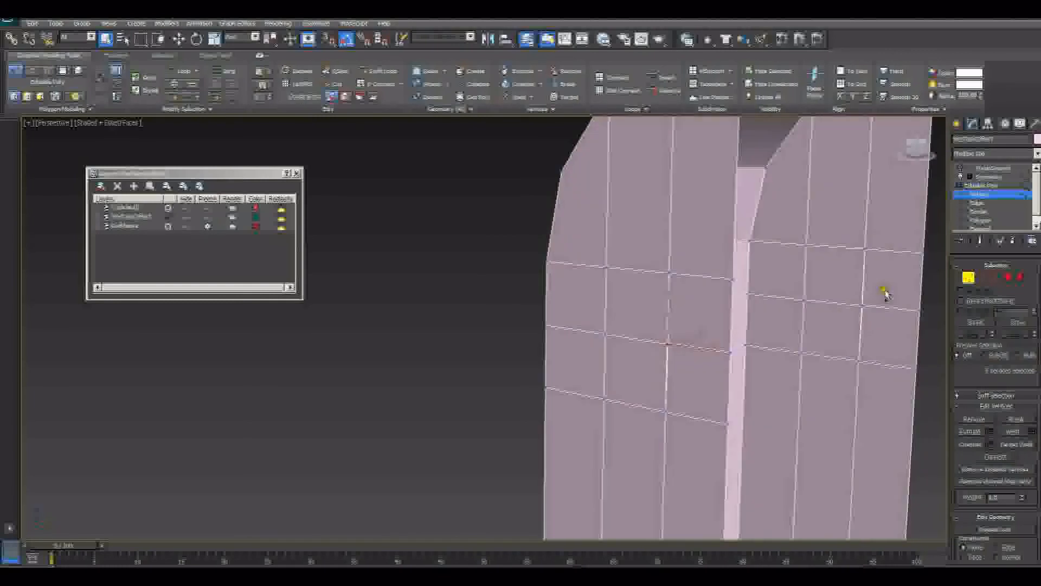
pyautogui.keyDown('ctrl'); pyautogui.moveTo(847, 320); pyautogui.dragTo(844, 318); pyautogui.keyUp('ctrl')
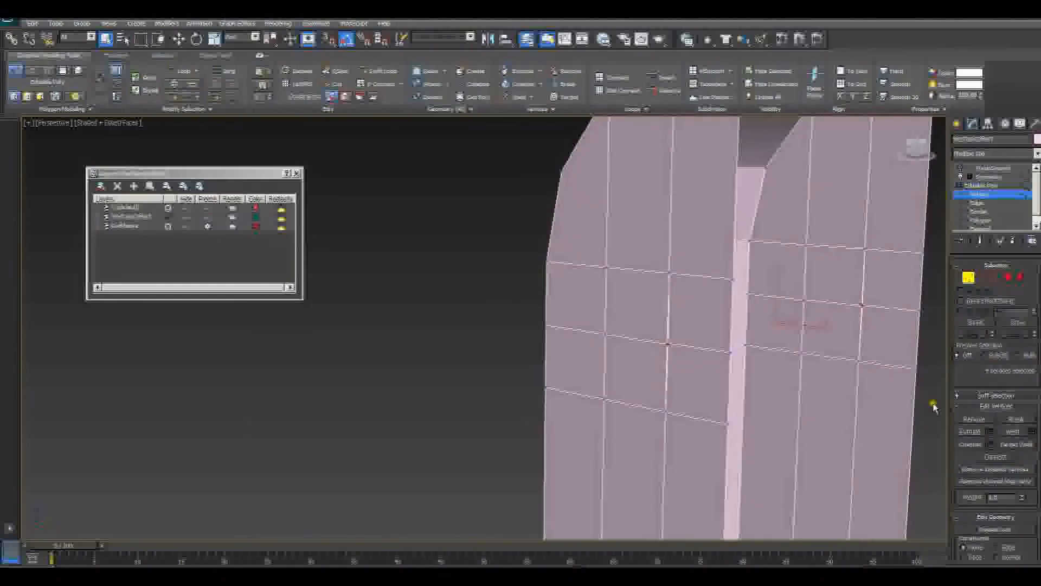
pyautogui.click(1035, 432)
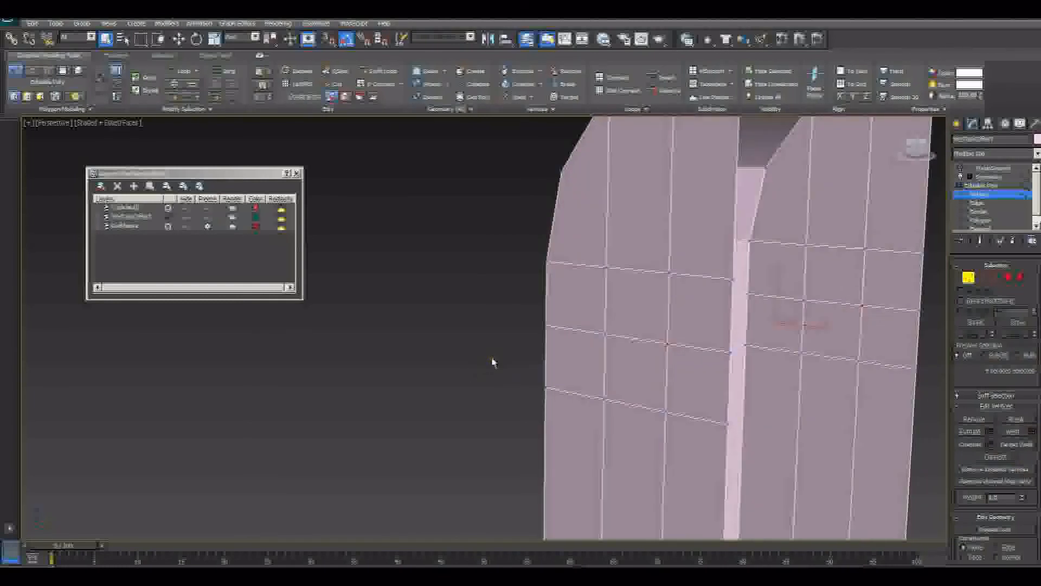
pyautogui.keyDown('alt'); pyautogui.moveTo(768, 265); pyautogui.dragTo(878, 323, button='middle'); pyautogui.keyUp('alt')
pyautogui.moveTo(859, 294); pyautogui.dragTo(807, 325)
pyautogui.moveTo(807, 326)
pyautogui.keyDown('alt'); pyautogui.mouseDown(button='middle')
pyautogui.moveTo(802, 337)
pyautogui.moveTo(808, 326)
pyautogui.mouseUp(button='middle'); pyautogui.keyUp('alt')
pyautogui.moveTo(920, 305); pyautogui.dragTo(893, 320)
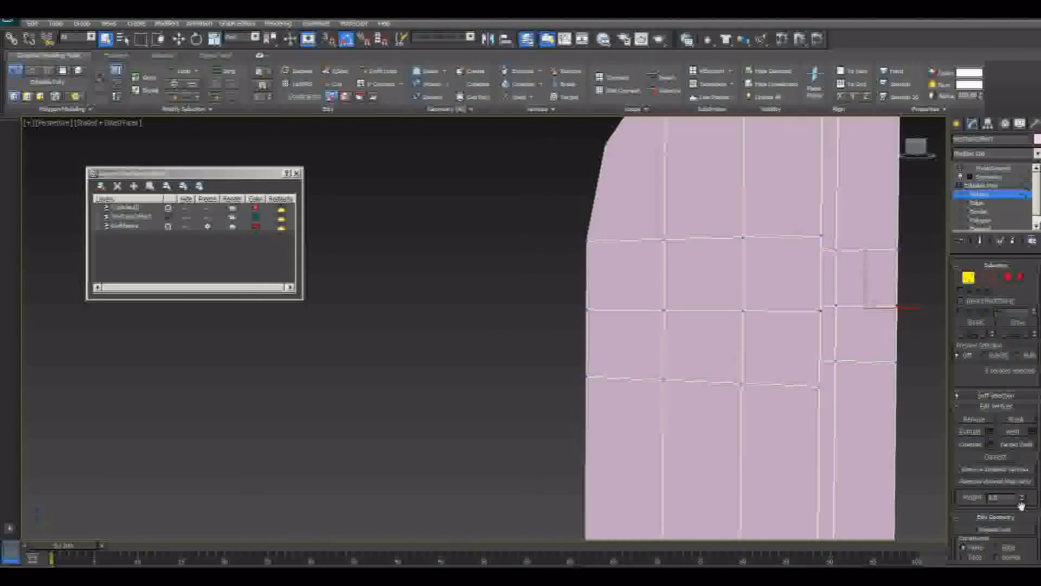
pyautogui.click(992, 446)
pyautogui.hotkey('ctrl', 'z')
pyautogui.hotkey('ctrl', 'z')
pyautogui.hotkey('ctrl', 'z')
pyautogui.hotkey('ctrl', 'z')
pyautogui.hotkey('ctrl', 'z')
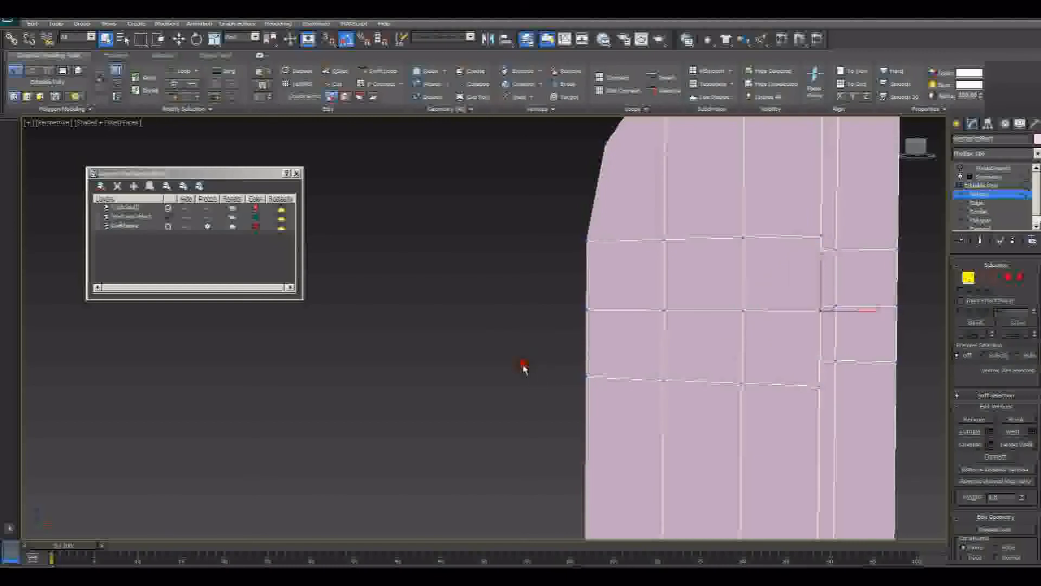
# Connect each face's middle seam vertex diagonally to the inner grid vertices above and below it, on both sides of the arm
pyautogui.moveTo(717, 218); pyautogui.dragTo(751, 240)
pyautogui.click(819, 312)
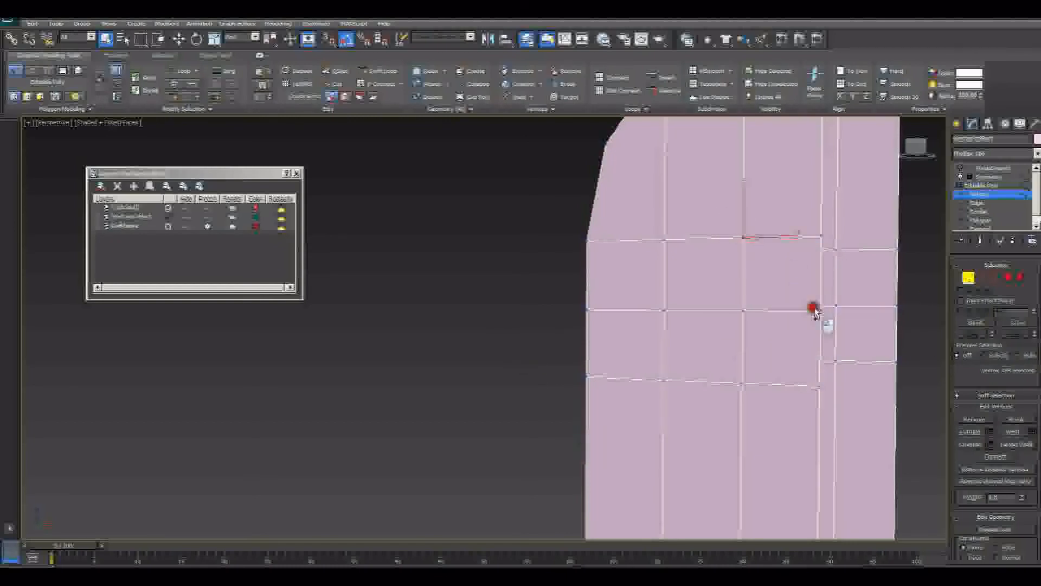
pyautogui.keyDown('ctrl'); pyautogui.click(744, 388); pyautogui.keyUp('ctrl')
pyautogui.moveTo(747, 397)
pyautogui.keyDown('alt'); pyautogui.mouseDown(button='middle')
pyautogui.moveTo(762, 360)
pyautogui.moveTo(820, 353)
pyautogui.moveTo(790, 341)
pyautogui.mouseUp(button='middle'); pyautogui.keyUp('alt')
pyautogui.click(865, 301)
pyautogui.keyDown('ctrl'); pyautogui.moveTo(865, 301); pyautogui.dragTo(886, 325); pyautogui.keyUp('ctrl')
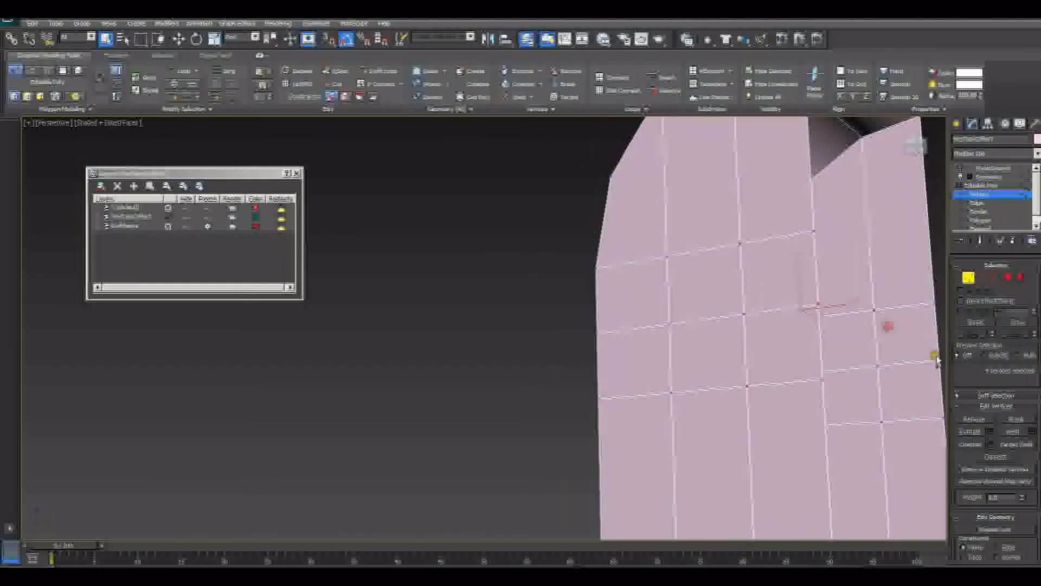
pyautogui.keyDown('ctrl'); pyautogui.moveTo(931, 353); pyautogui.dragTo(953, 374); pyautogui.keyUp('ctrl')
pyautogui.keyDown('ctrl'); pyautogui.moveTo(868, 414); pyautogui.dragTo(896, 432); pyautogui.keyUp('ctrl')
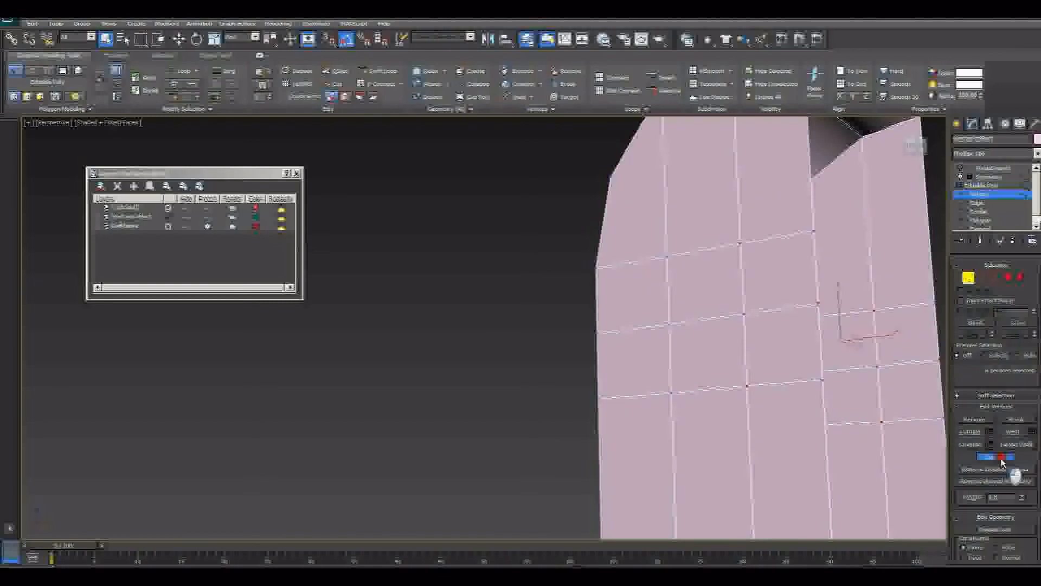
pyautogui.click(995, 456)
# Chamfer the middle seam vertices on both faces to form half-octagon outlines for the upper hole
pyautogui.moveTo(929, 347); pyautogui.dragTo(948, 374)
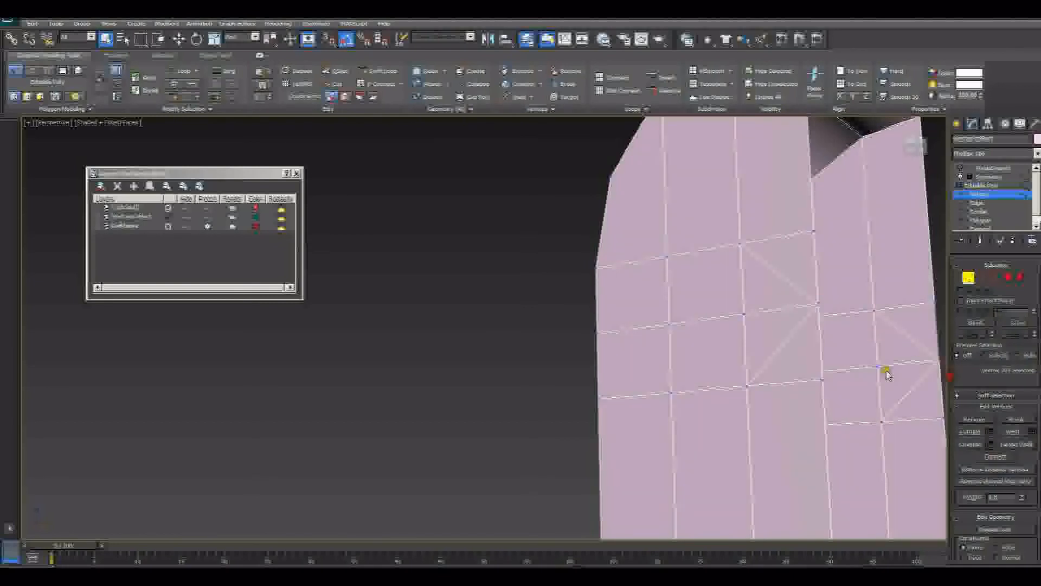
pyautogui.keyDown('ctrl'); pyautogui.moveTo(797, 296); pyautogui.dragTo(838, 328); pyautogui.keyUp('ctrl')
pyautogui.keyDown('alt'); pyautogui.moveTo(888, 348); pyautogui.dragTo(818, 391, button='middle'); pyautogui.keyUp('alt')
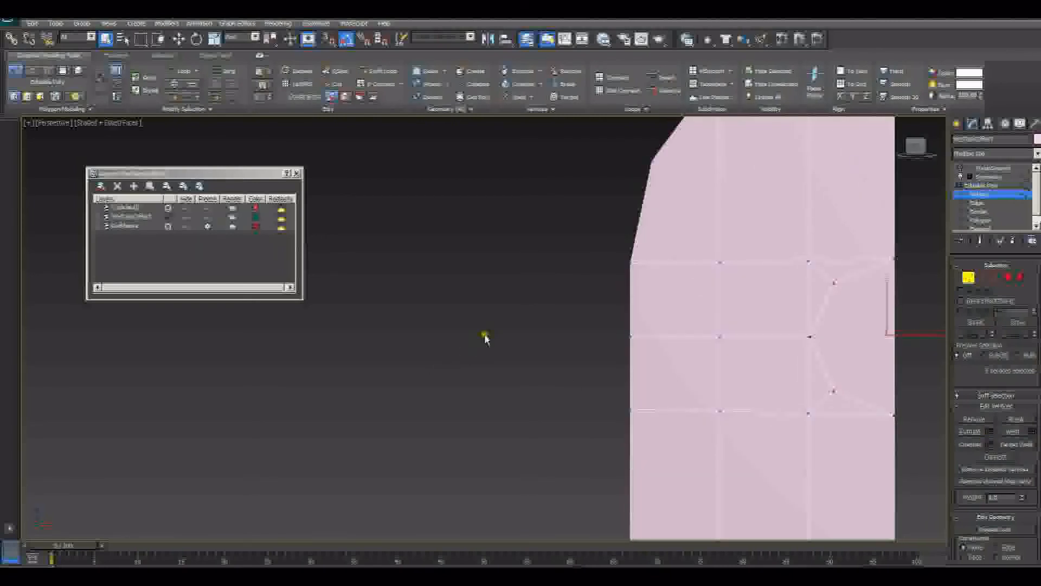
pyautogui.keyDown('alt'); pyautogui.moveTo(485, 338); pyautogui.dragTo(486, 337, button='middle'); pyautogui.keyUp('alt')
pyautogui.keyDown('alt'); pyautogui.moveTo(488, 338); pyautogui.dragTo(640, 336, button='middle'); pyautogui.keyUp('alt')
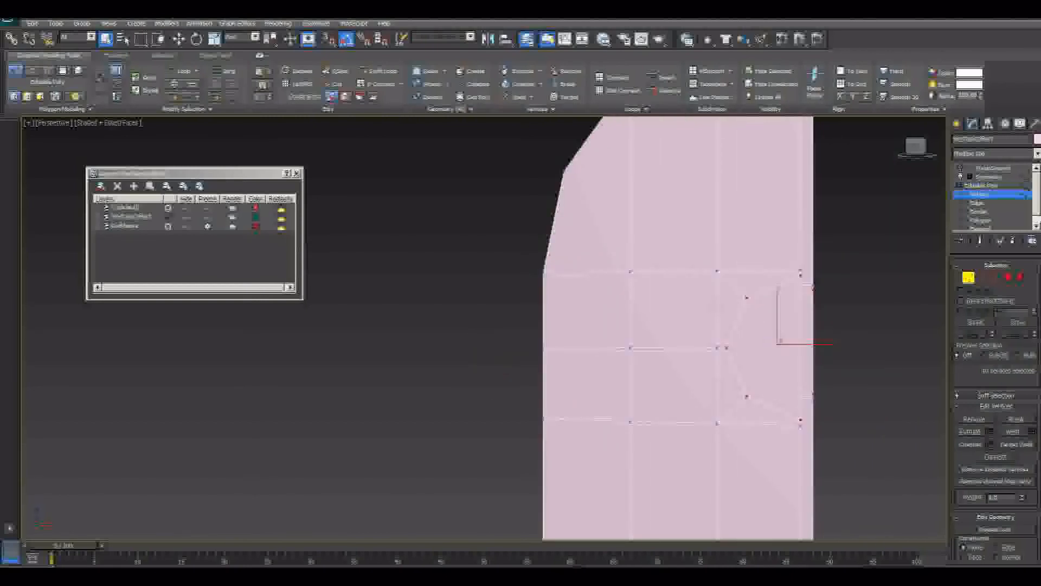
# Delete the half-octagon polygons on the arm's front and back faces
pyautogui.click(1012, 278)
pyautogui.click(778, 342)
pyautogui.keyDown('alt'); pyautogui.moveTo(913, 338); pyautogui.dragTo(892, 339, button='middle'); pyautogui.keyUp('alt')
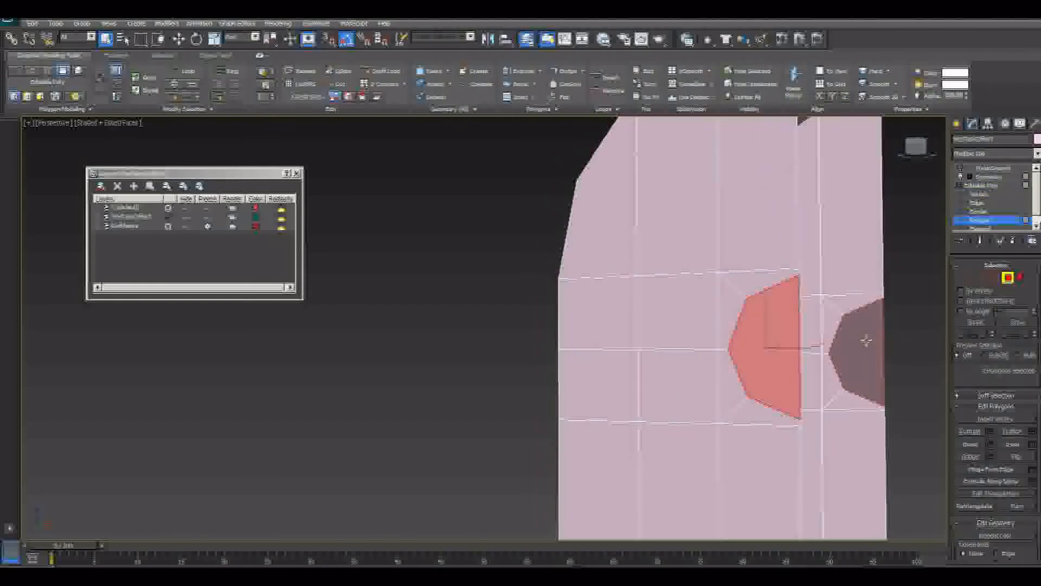
pyautogui.click(865, 340)
pyautogui.press('Delete')
# Bridge the front and back half-octagon edges to form the inner wall of the arm's upper hole
pyautogui.click(982, 277)
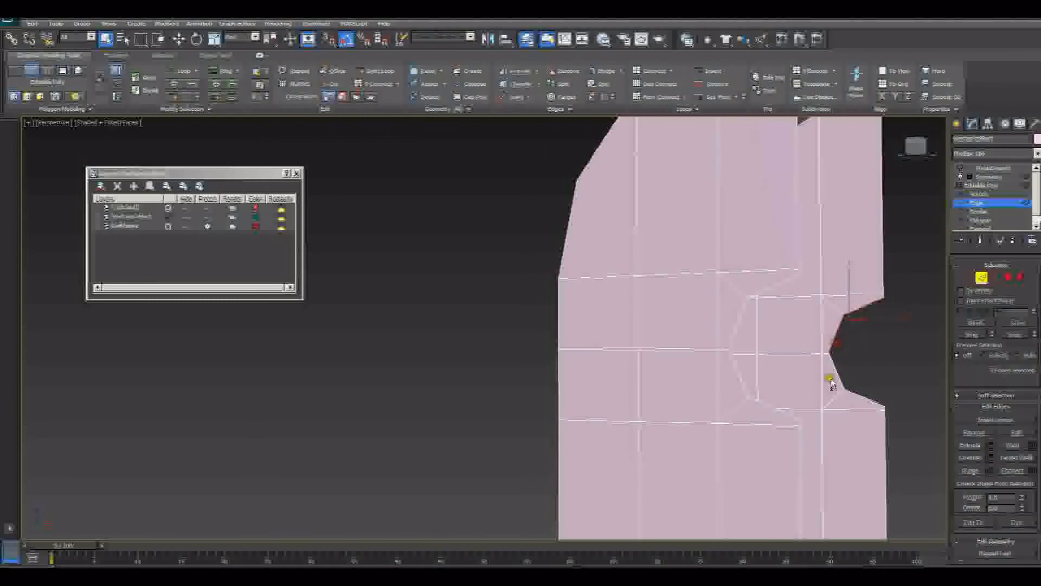
pyautogui.click(785, 414)
pyautogui.keyDown('ctrl'); pyautogui.click(740, 380); pyautogui.keyUp('ctrl')
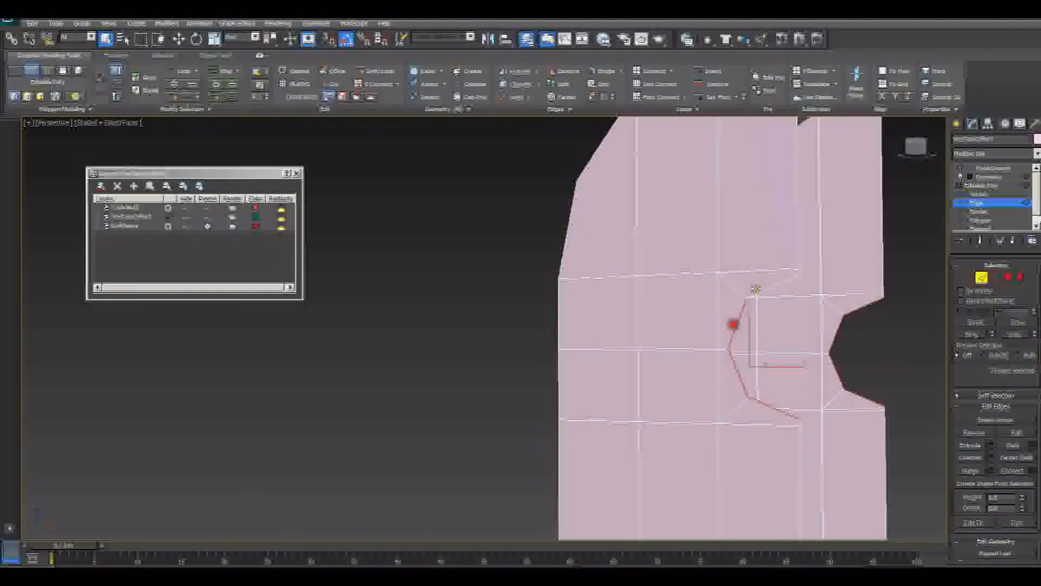
pyautogui.keyDown('ctrl'); pyautogui.click(733, 328); pyautogui.keyUp('ctrl')
pyautogui.keyDown('ctrl'); pyautogui.click(772, 286); pyautogui.keyUp('ctrl')
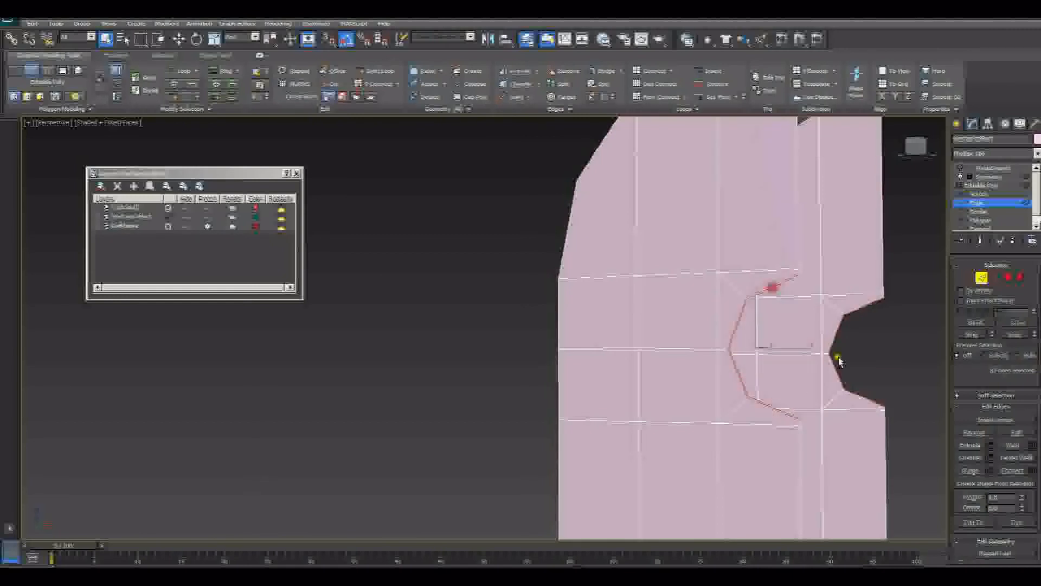
pyautogui.click(991, 471)
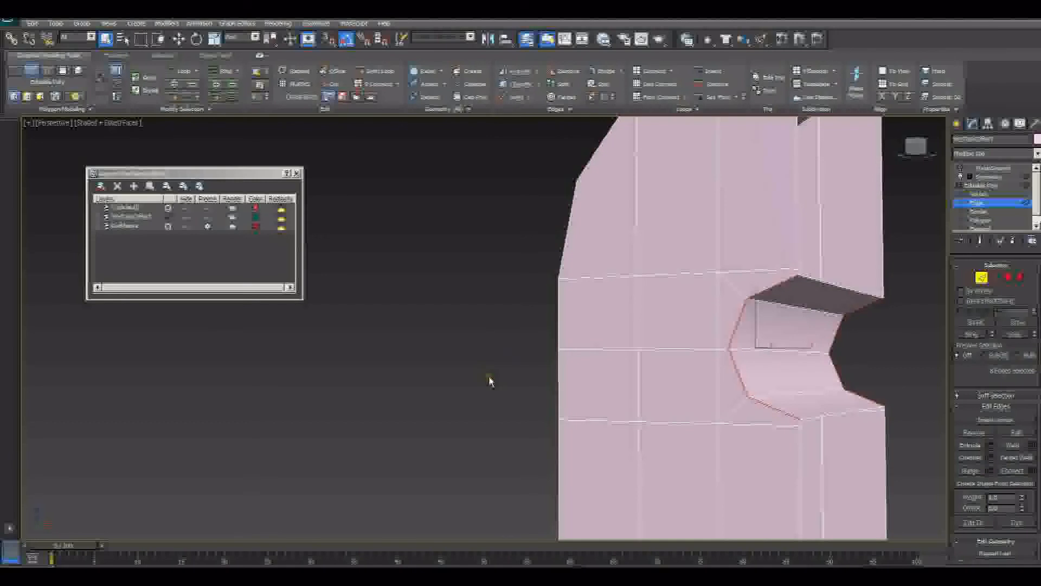
pyautogui.keyDown('alt'); pyautogui.moveTo(642, 339); pyautogui.dragTo(749, 349, button='middle'); pyautogui.keyUp('alt')
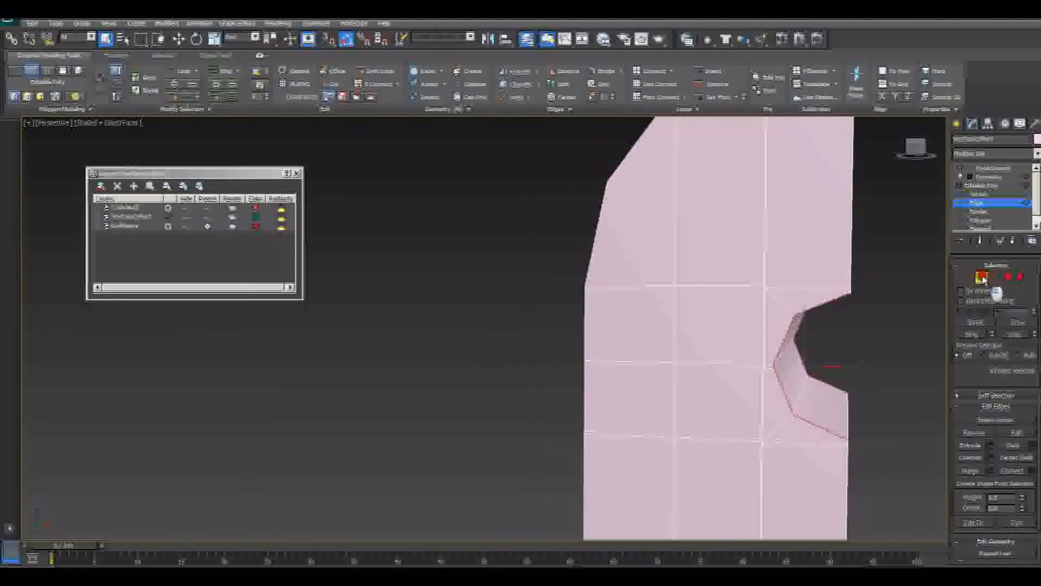
# Leave edge level and toggle TurboSmooth on and off to check the rebuilt upper hole with smoothing
pyautogui.click(982, 277)
pyautogui.click(990, 168)
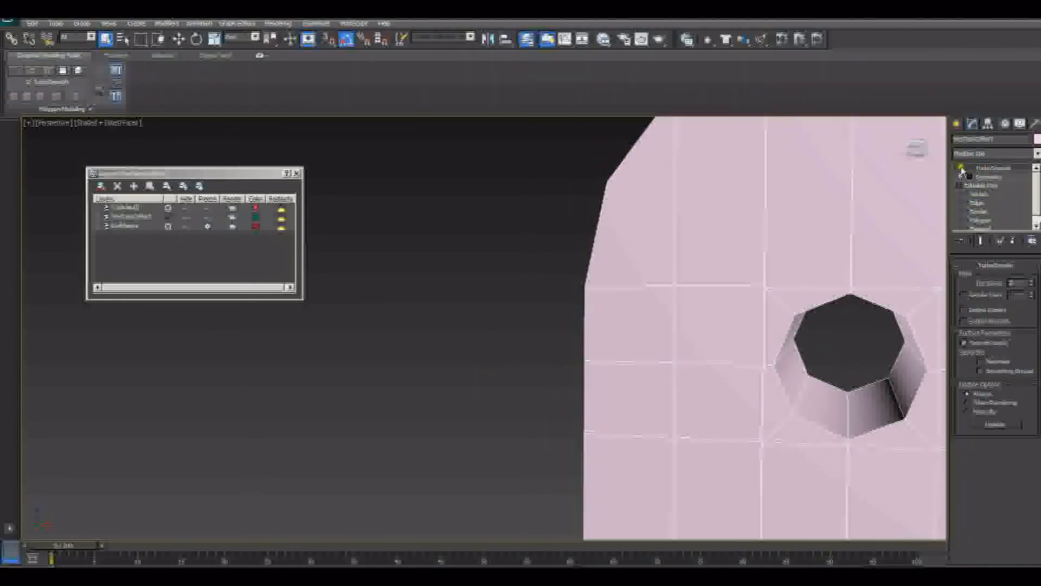
pyautogui.click(962, 169)
pyautogui.scroll(-3, 770, 323)
pyautogui.keyDown('alt'); pyautogui.moveTo(729, 369); pyautogui.dragTo(753, 368, button='middle'); pyautogui.keyUp('alt')
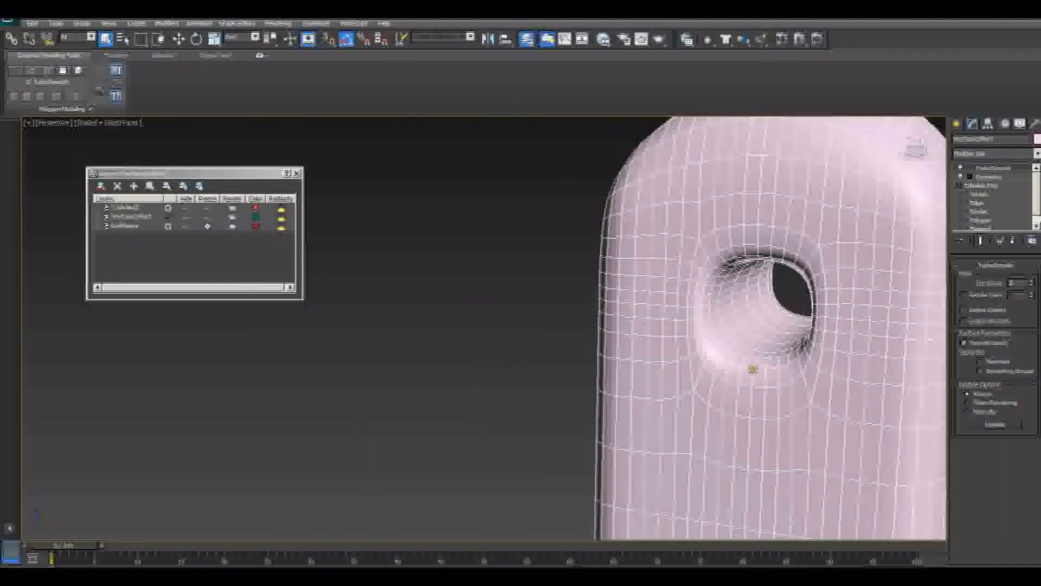
pyautogui.click(960, 169)
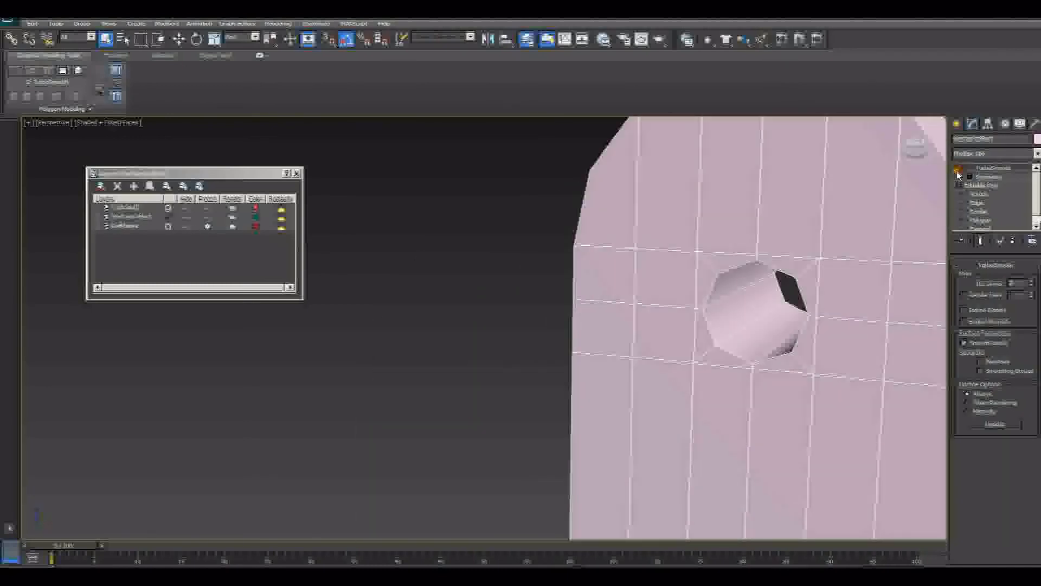
# Examine the unsmoothed mesh around the upper hole and the L-shaped corner where the arm meets the base
pyautogui.keyDown('alt'); pyautogui.moveTo(825, 272); pyautogui.dragTo(644, 403, button='middle'); pyautogui.keyUp('alt')
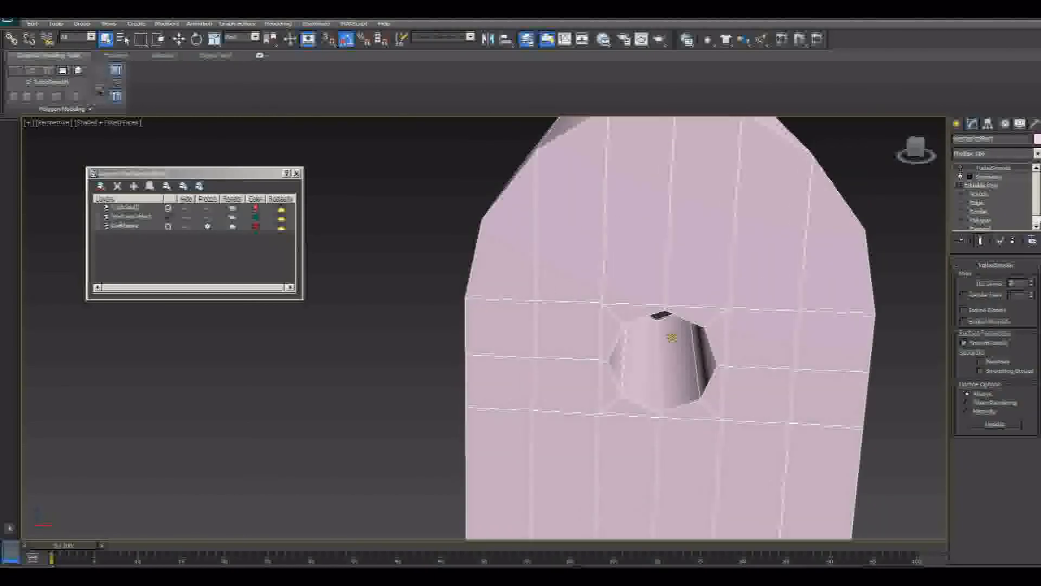
pyautogui.keyDown('alt'); pyautogui.moveTo(672, 338); pyautogui.dragTo(543, 380, button='middle'); pyautogui.keyUp('alt')
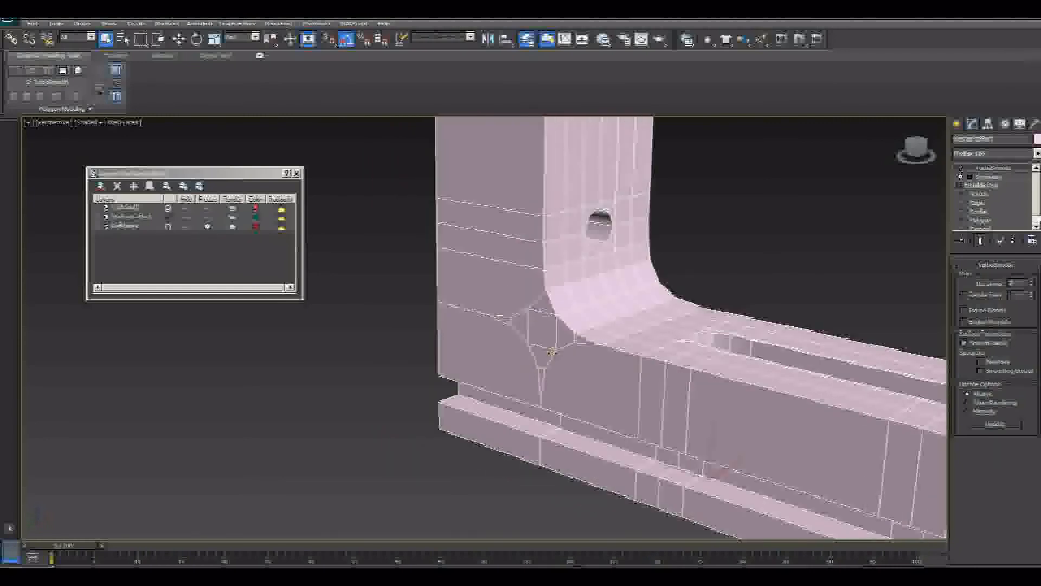
pyautogui.moveTo(485, 347); pyautogui.dragTo(563, 372, button='middle')
pyautogui.scroll(3, 516, 386)
pyautogui.moveTo(694, 391); pyautogui.dragTo(591, 321, button='middle')
pyautogui.moveTo(581, 367); pyautogui.dragTo(557, 378, button='middle')
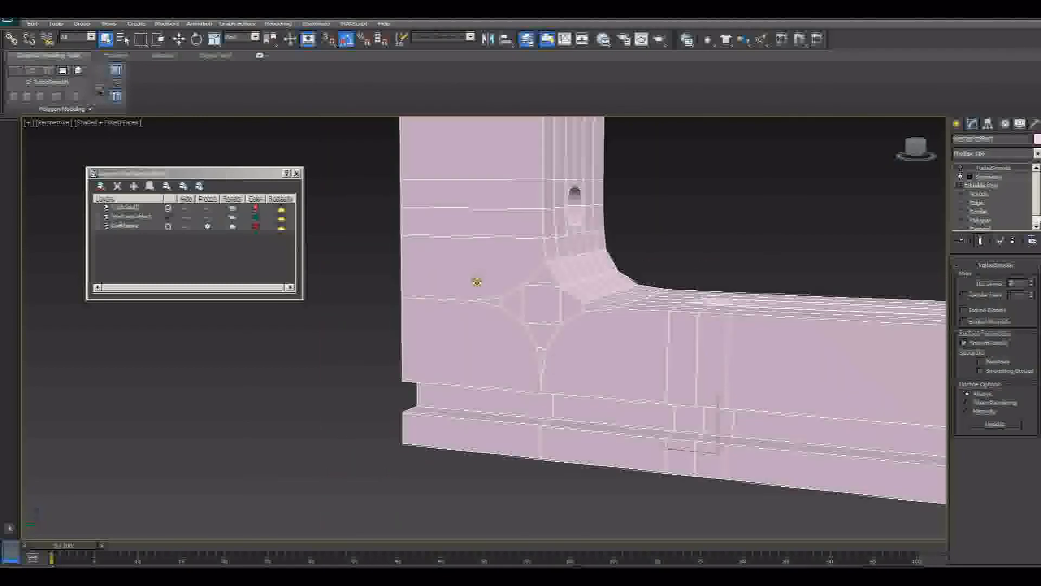
pyautogui.keyDown('alt'); pyautogui.moveTo(609, 264); pyautogui.dragTo(557, 274, button='middle'); pyautogui.keyUp('alt')
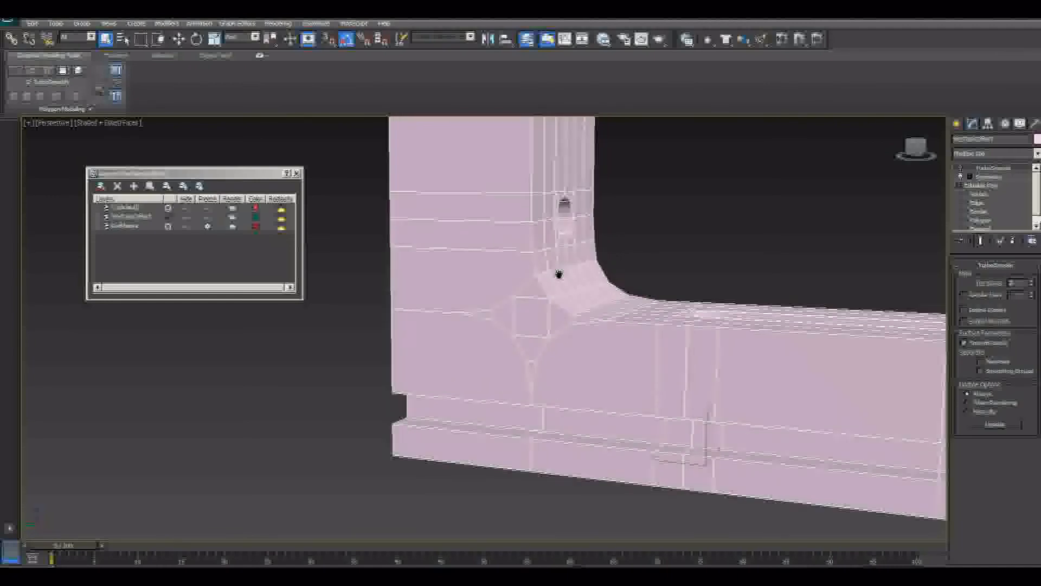
# Delete the side-face polygons around the diamond-shaped corner where the arm meets the base, ignoring backfacing polygons
pyautogui.click(989, 221)
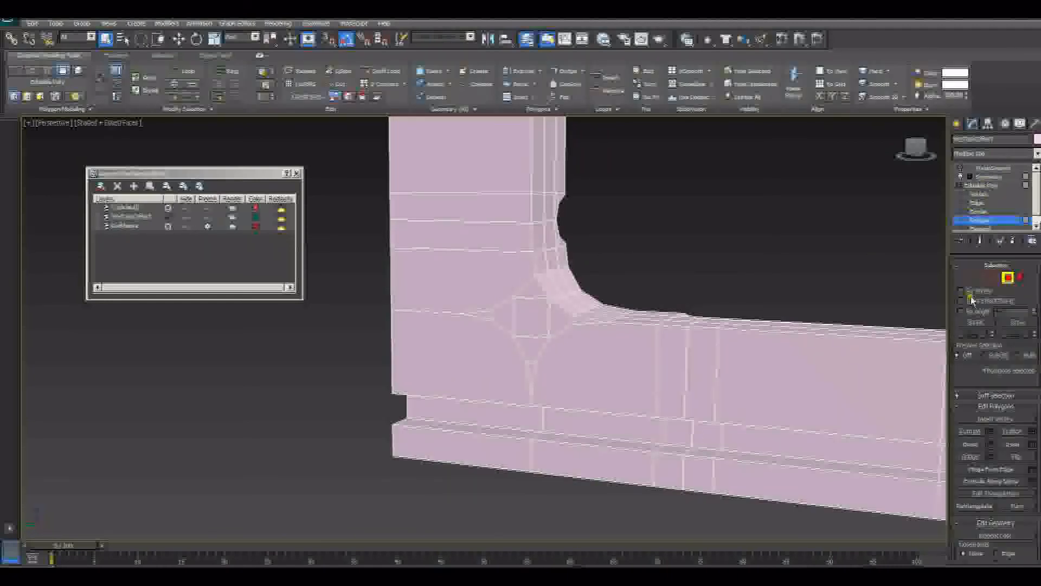
pyautogui.click(971, 300)
pyautogui.click(464, 276)
pyautogui.keyDown('ctrl'); pyautogui.click(543, 316); pyautogui.keyUp('ctrl')
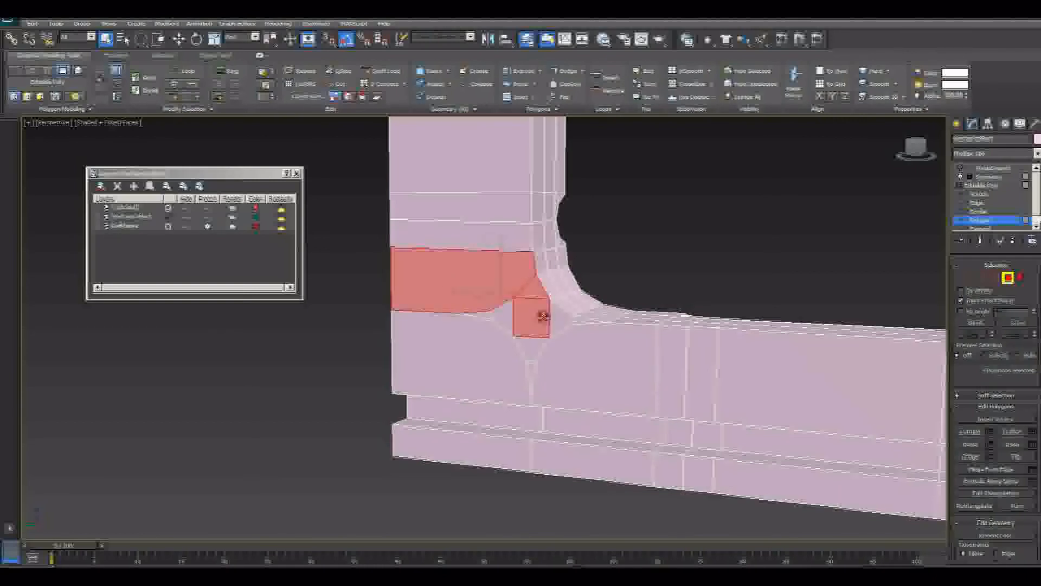
pyautogui.keyDown('ctrl'); pyautogui.click(572, 342); pyautogui.keyUp('ctrl')
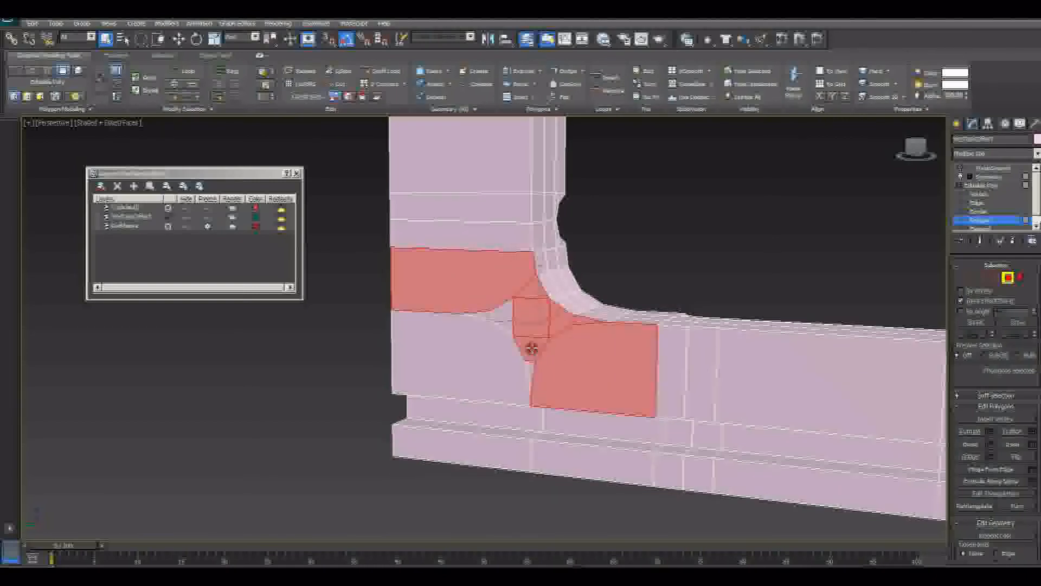
pyautogui.keyDown('ctrl'); pyautogui.click(530, 370); pyautogui.keyUp('ctrl')
pyautogui.keyDown('ctrl'); pyautogui.click(516, 367); pyautogui.keyUp('ctrl')
pyautogui.keyDown('ctrl'); pyautogui.click(494, 322); pyautogui.keyUp('ctrl')
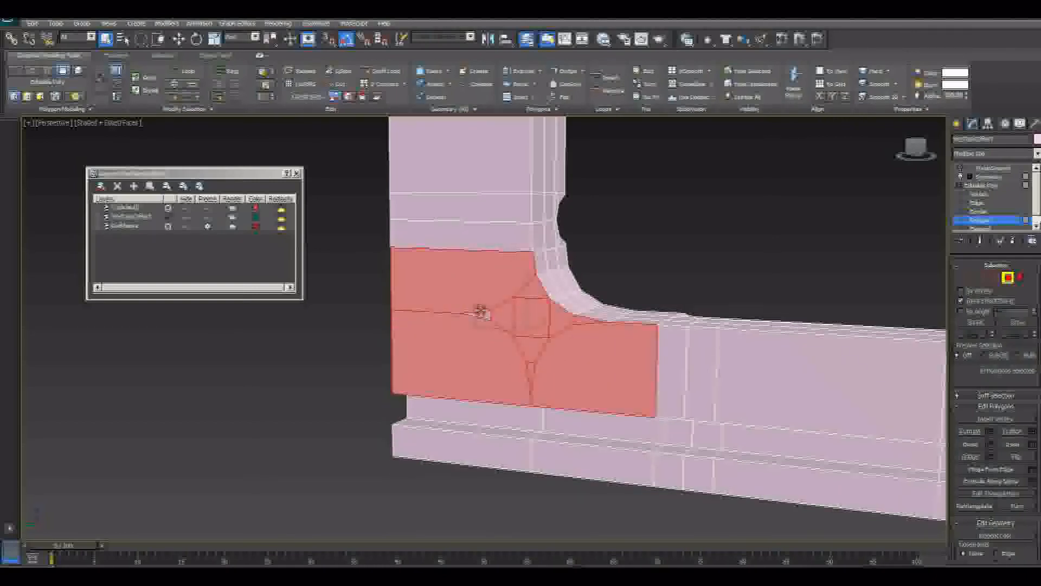
pyautogui.press('Delete')
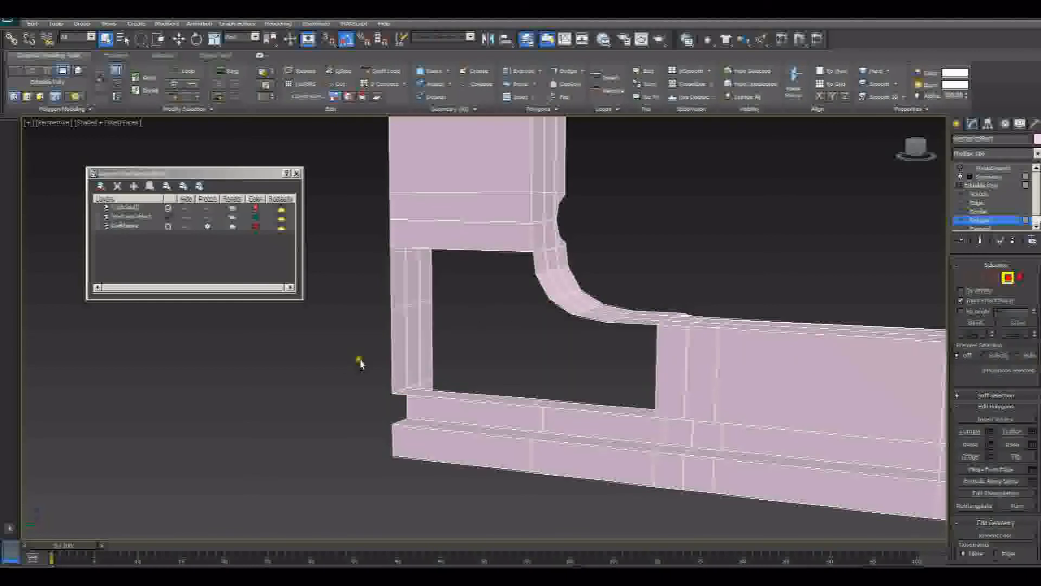
# Move the vertical edge loop on the base strip below the open corner toward the slotted end of the base
pyautogui.keyDown('alt'); pyautogui.moveTo(360, 363); pyautogui.dragTo(374, 379, button='middle'); pyautogui.keyUp('alt')
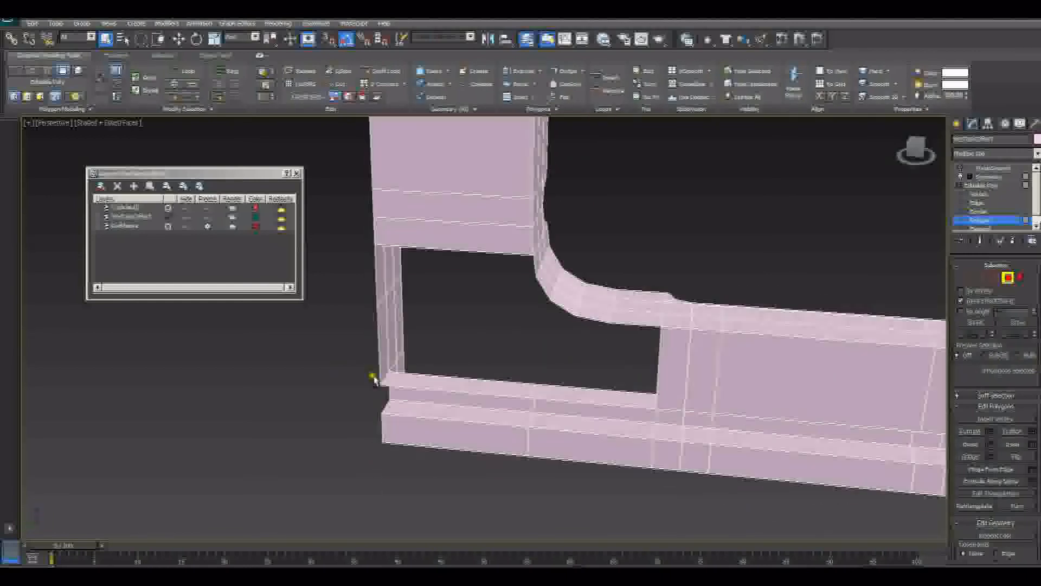
pyautogui.keyDown('alt'); pyautogui.moveTo(564, 347); pyautogui.dragTo(622, 295, button='middle'); pyautogui.keyUp('alt')
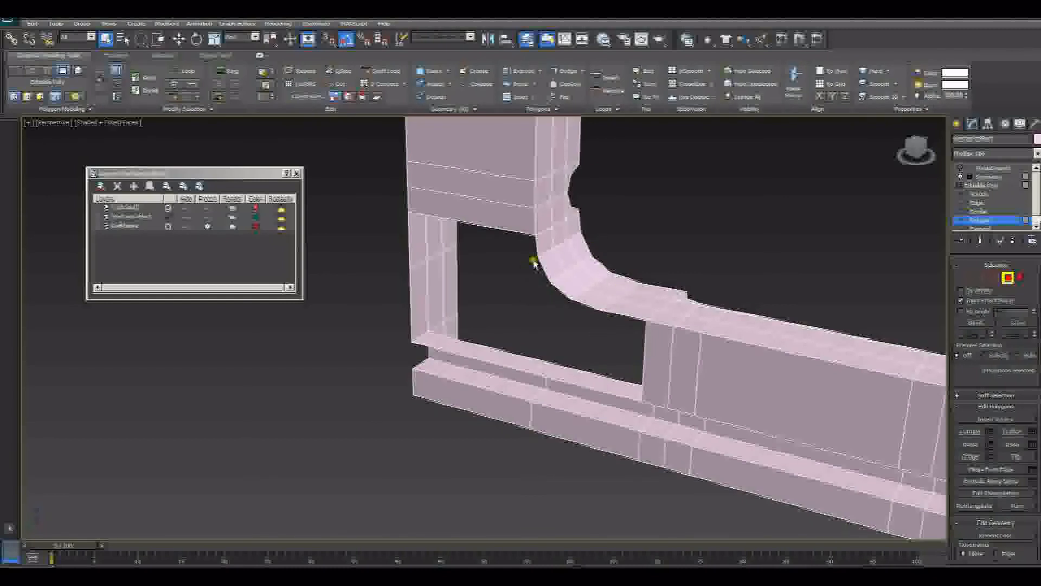
pyautogui.keyDown('alt'); pyautogui.moveTo(405, 358); pyautogui.dragTo(397, 353, button='middle'); pyautogui.keyUp('alt')
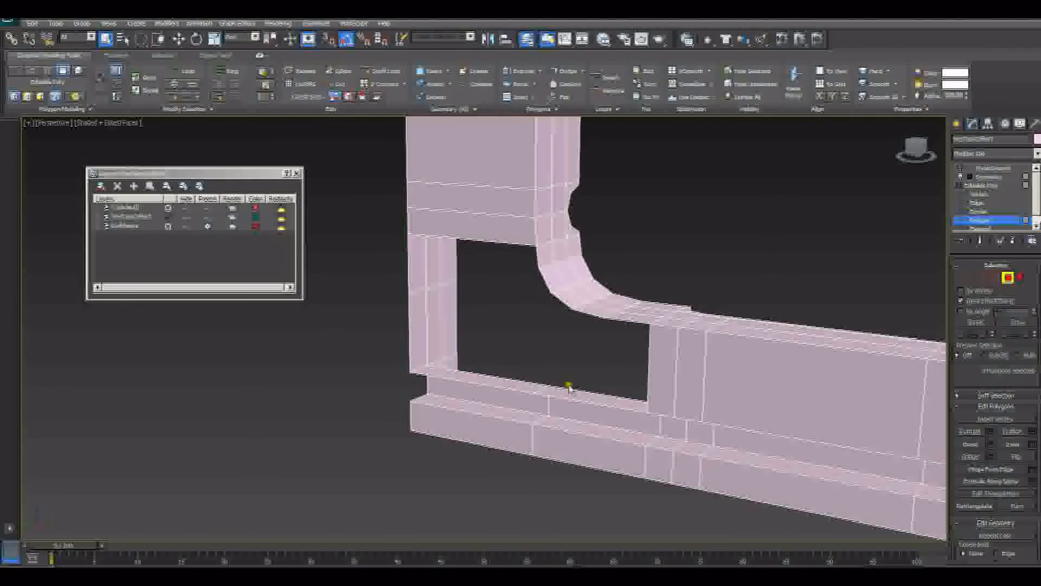
pyautogui.keyDown('alt'); pyautogui.moveTo(569, 387); pyautogui.dragTo(562, 408, button='middle'); pyautogui.keyUp('alt')
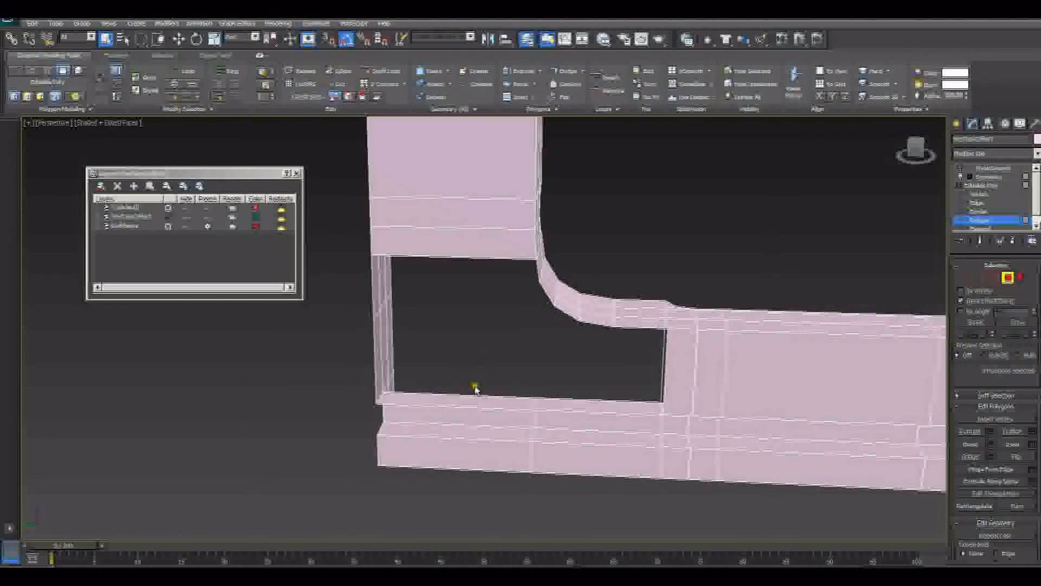
pyautogui.click(985, 278)
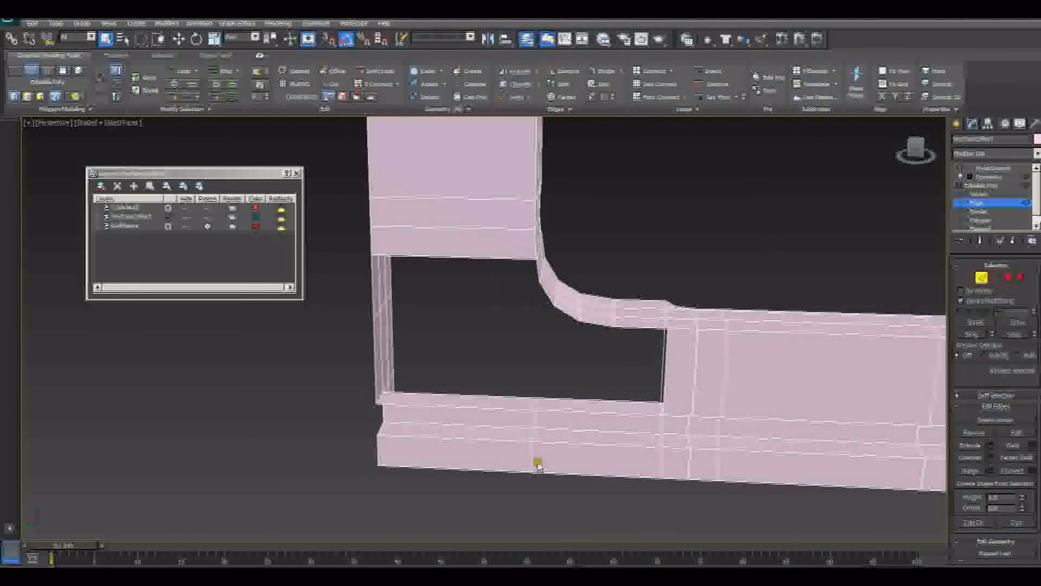
pyautogui.click(533, 462)
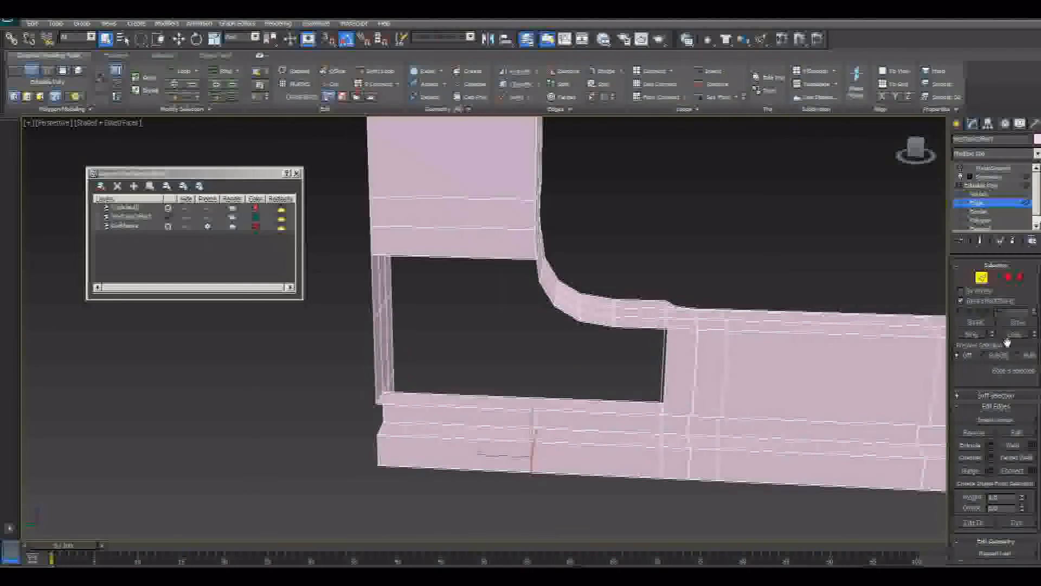
pyautogui.press('w')
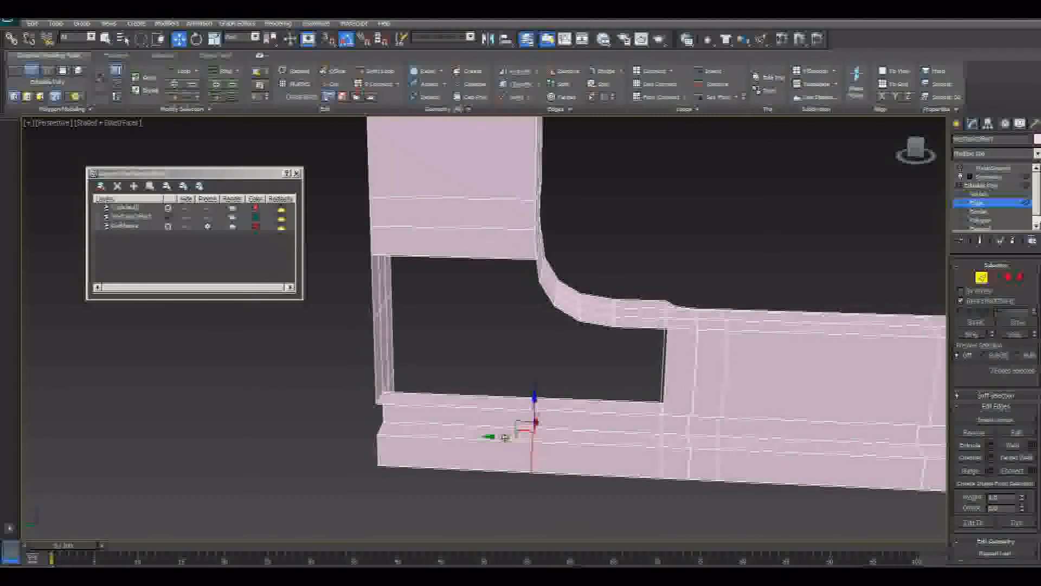
pyautogui.moveTo(504, 437); pyautogui.dragTo(564, 446)
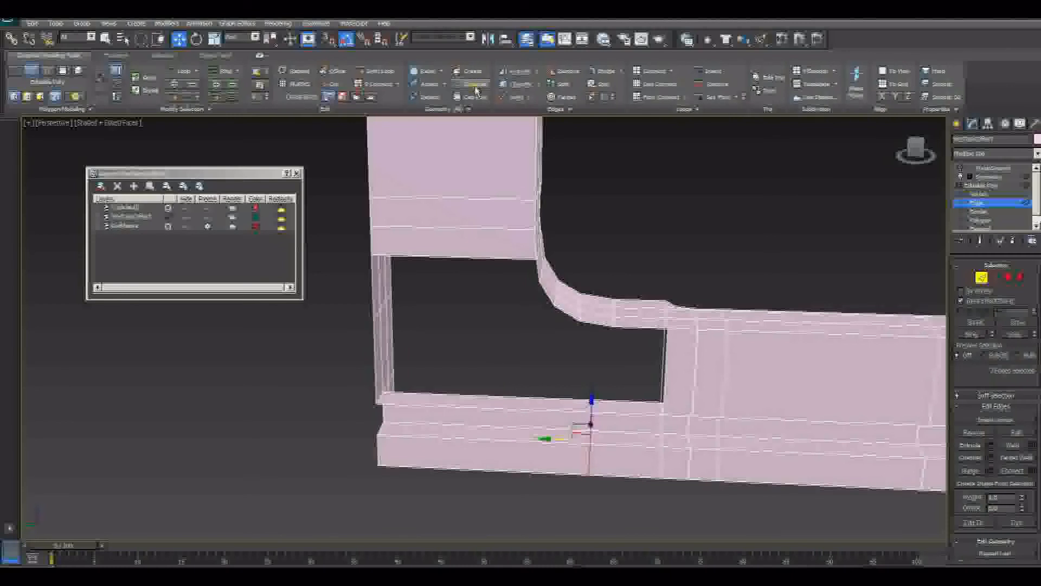
# Add a second vertical edge loop with SwiftLoop across the base strip, between the outer corner and the moved loop
pyautogui.click(374, 70)
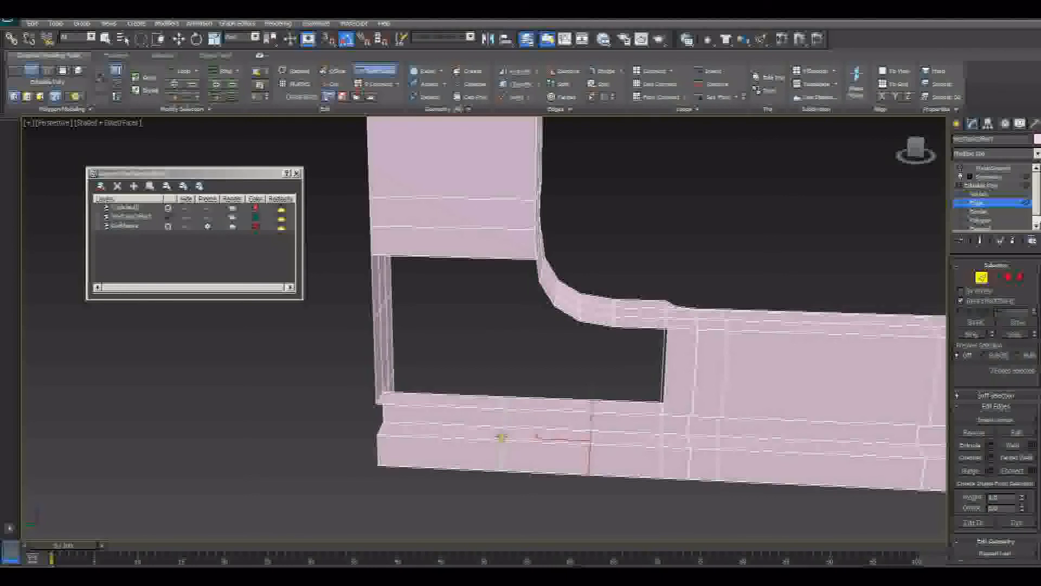
pyautogui.click(506, 437)
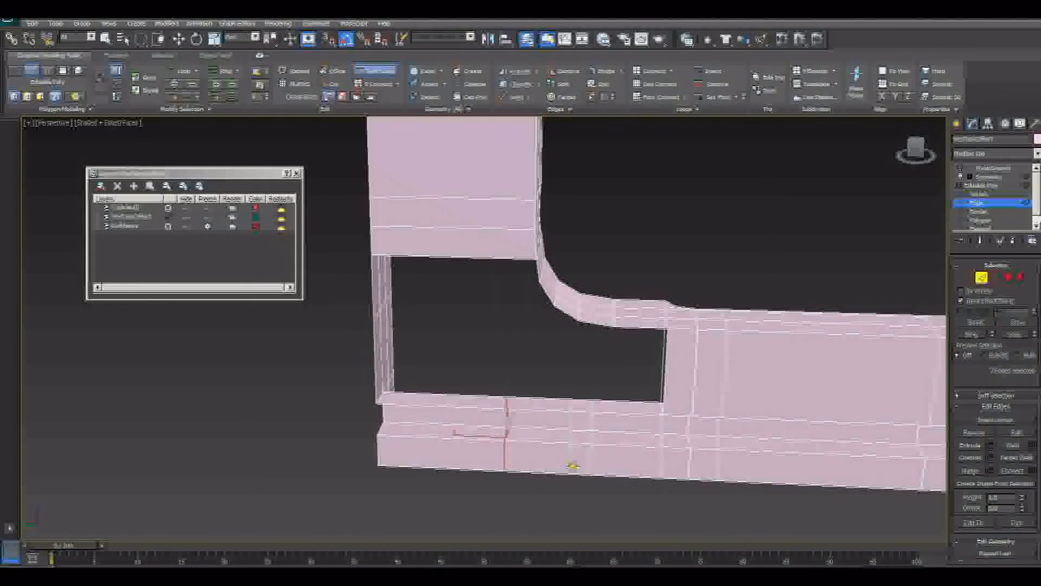
pyautogui.press('w')
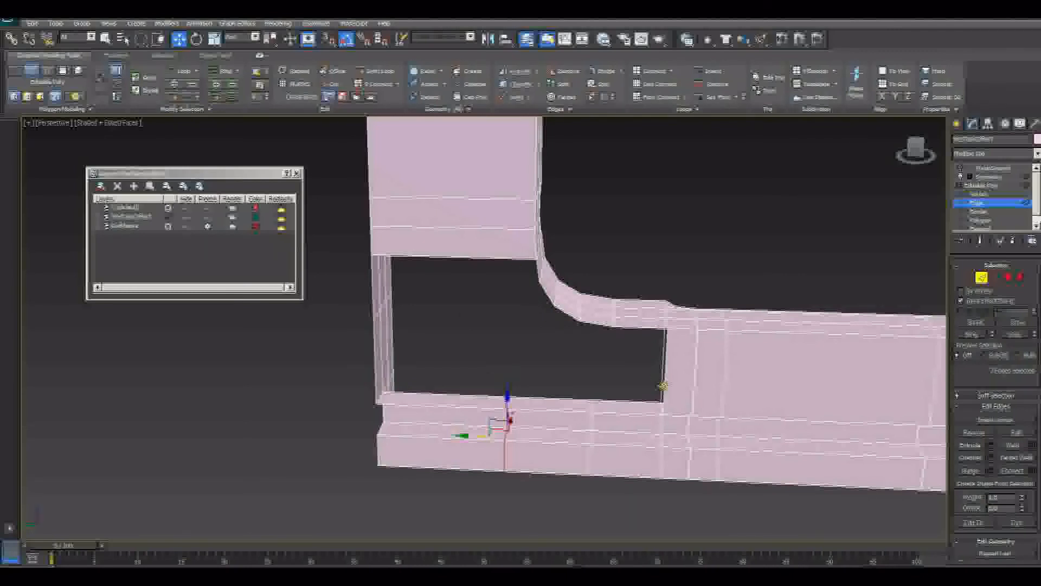
# Bridge the inner curve's border edges to the opening's outer vertical and lower edges to fill the corner side face
pyautogui.click(640, 326)
pyautogui.keyDown('alt'); pyautogui.moveTo(602, 327); pyautogui.dragTo(591, 335, button='middle'); pyautogui.keyUp('alt')
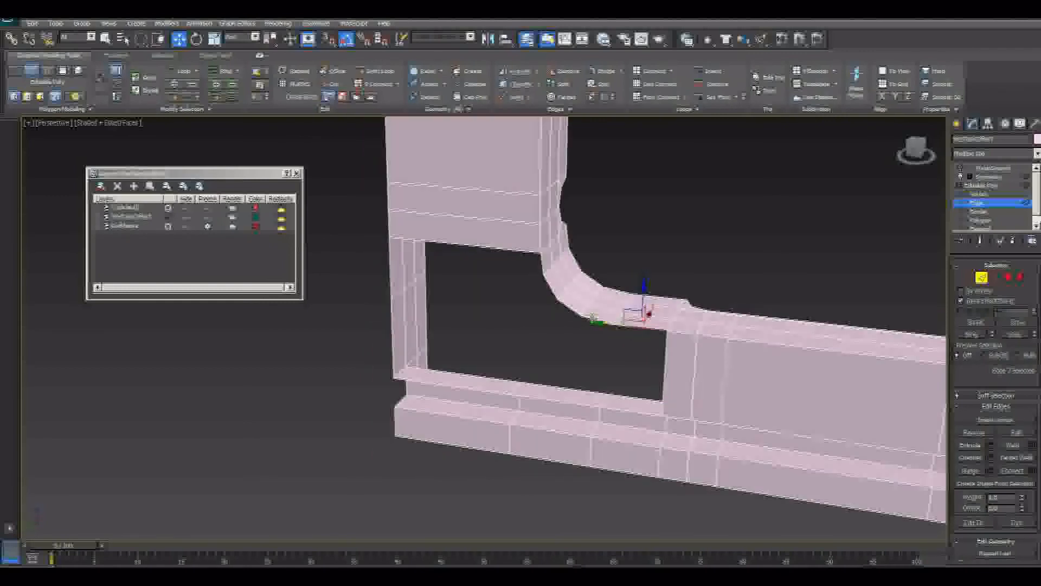
pyautogui.press('q')
pyautogui.keyDown('ctrl'); pyautogui.click(591, 319); pyautogui.keyUp('ctrl')
pyautogui.keyDown('ctrl'); pyautogui.click(570, 308); pyautogui.keyUp('ctrl')
pyautogui.keyDown('ctrl'); pyautogui.click(551, 286); pyautogui.keyUp('ctrl')
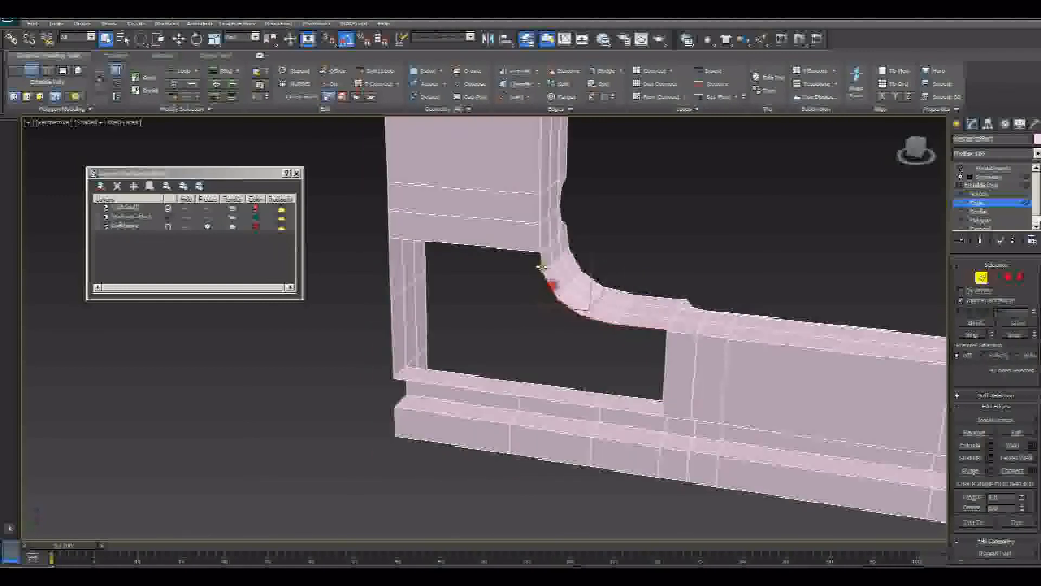
pyautogui.click(390, 261)
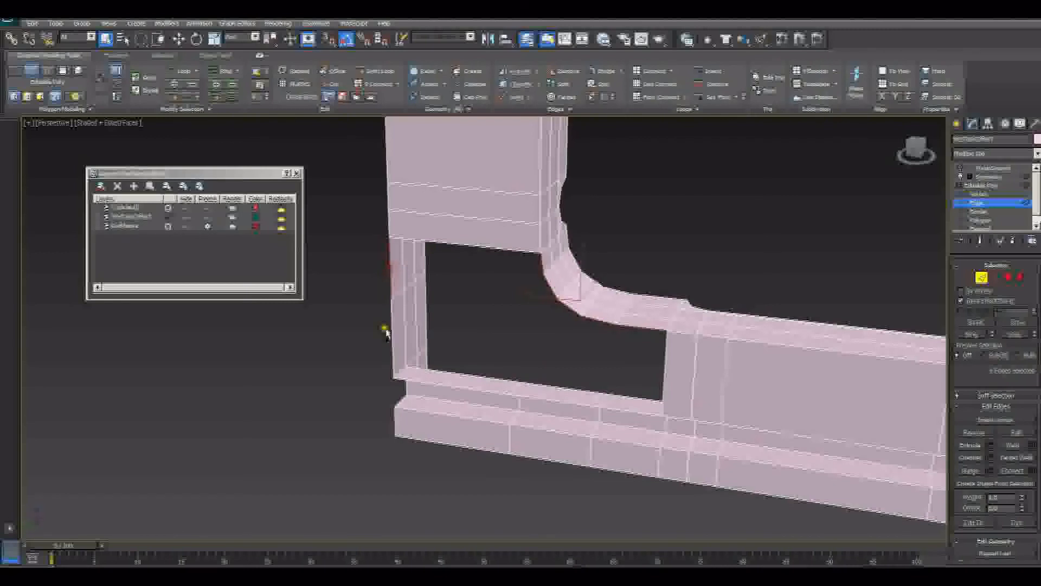
pyautogui.keyDown('ctrl'); pyautogui.click(393, 336); pyautogui.keyUp('ctrl')
pyautogui.keyDown('ctrl'); pyautogui.click(446, 388); pyautogui.keyUp('ctrl')
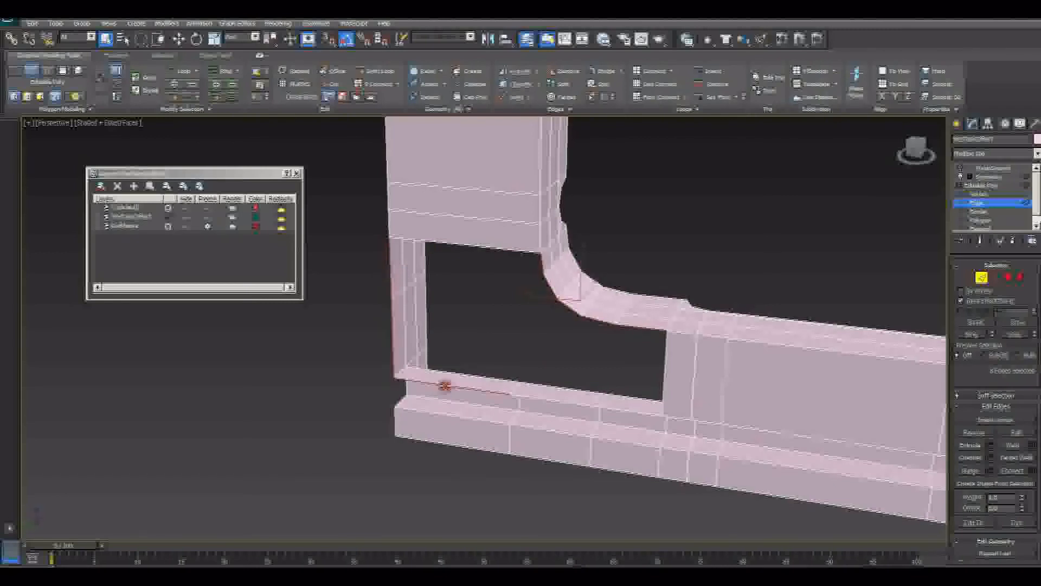
pyautogui.keyDown('ctrl'); pyautogui.click(551, 398); pyautogui.keyUp('ctrl')
pyautogui.keyDown('ctrl'); pyautogui.click(629, 411); pyautogui.keyUp('ctrl')
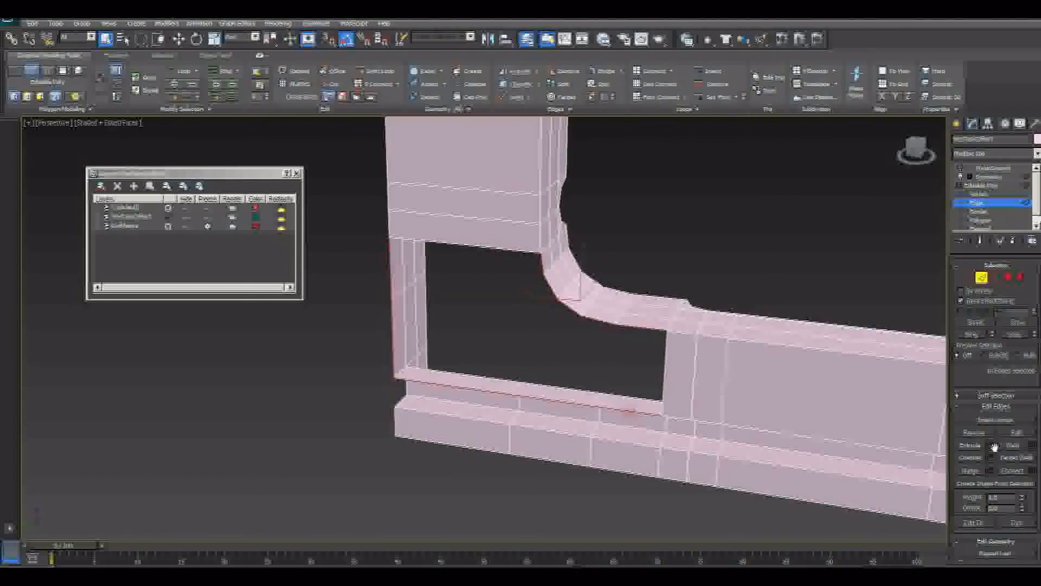
pyautogui.click(992, 471)
pyautogui.keyDown('alt'); pyautogui.moveTo(635, 421); pyautogui.dragTo(627, 392, button='middle'); pyautogui.keyUp('alt')
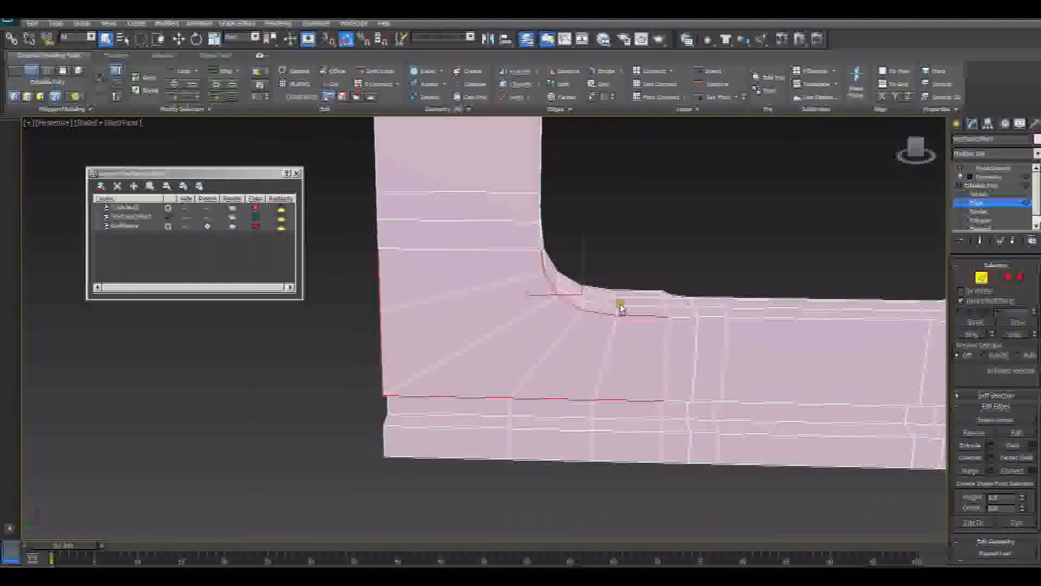
# Try to weld all vertices of the half model, and undo the weld
pyautogui.keyDown('alt'); pyautogui.moveTo(621, 304); pyautogui.dragTo(748, 276, button='middle'); pyautogui.keyUp('alt')
pyautogui.keyDown('alt'); pyautogui.moveTo(545, 351); pyautogui.dragTo(644, 359, button='middle'); pyautogui.keyUp('alt')
pyautogui.scroll(-5, 644, 358)
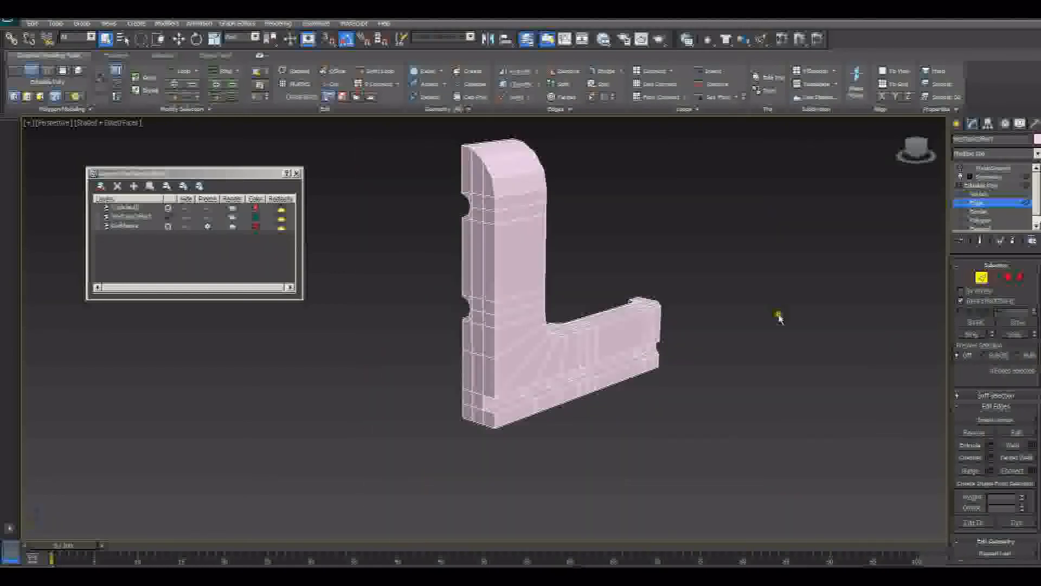
pyautogui.click(969, 277)
pyautogui.keyDown('alt'); pyautogui.moveTo(548, 268); pyautogui.dragTo(390, 197, button='middle'); pyautogui.keyUp('alt')
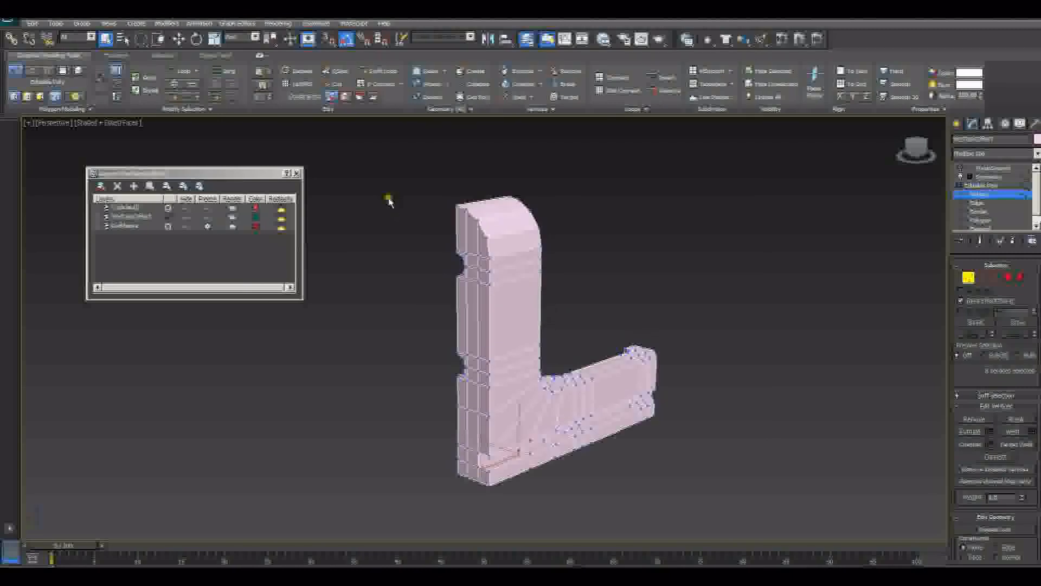
pyautogui.click(460, 244)
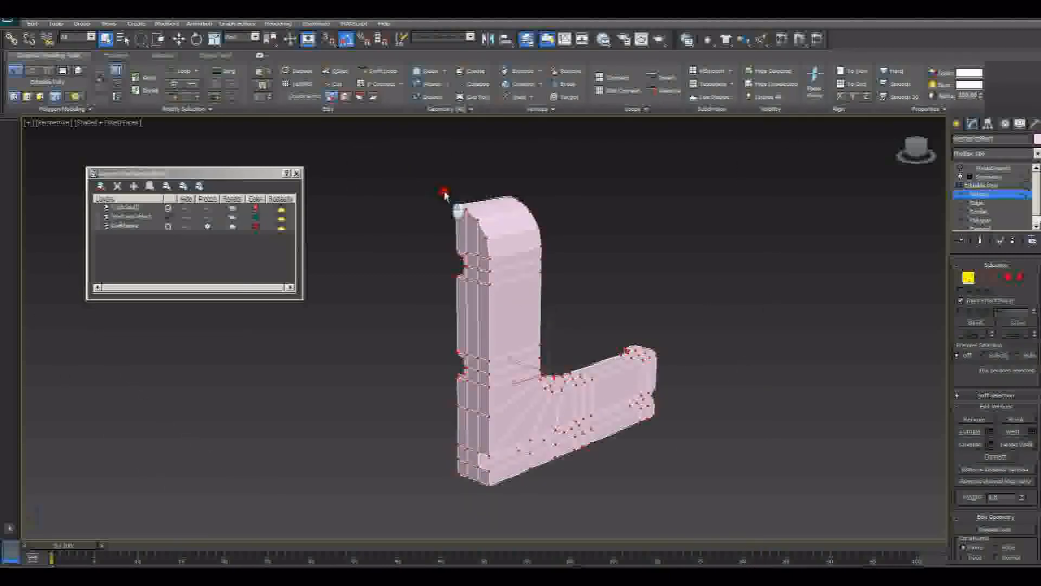
pyautogui.moveTo(443, 193); pyautogui.dragTo(853, 530)
pyautogui.scroll(5, 661, 434)
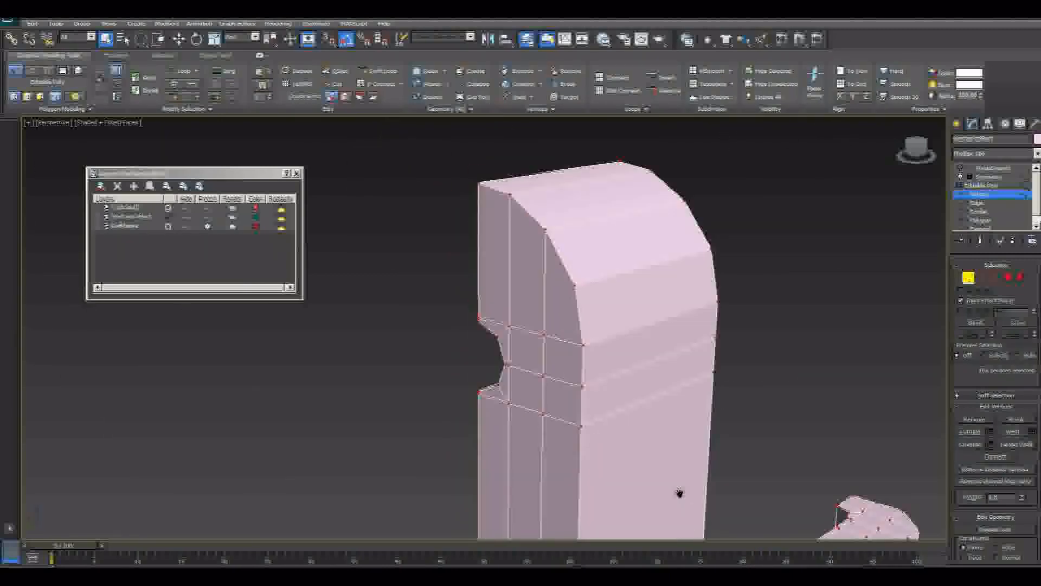
pyautogui.click(1034, 434)
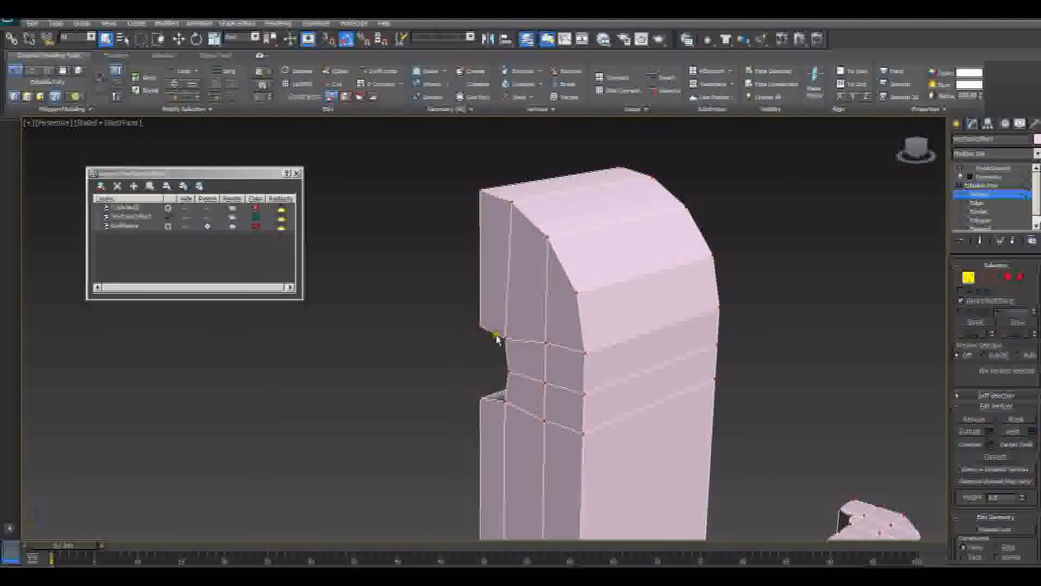
pyautogui.hotkey('ctrl', 'z')
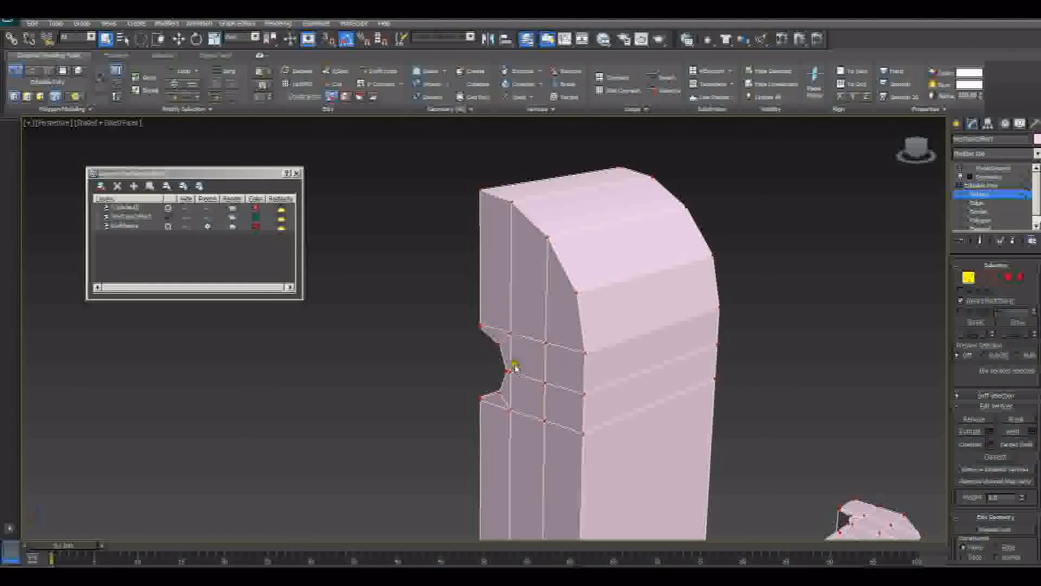
# Leave vertex level and toggle TurboSmooth on and off to check the rebuilt corner and holes on the mirrored part
pyautogui.keyDown('alt'); pyautogui.moveTo(540, 373); pyautogui.dragTo(566, 388, button='middle'); pyautogui.keyUp('alt')
pyautogui.scroll(-3, 550, 353)
pyautogui.keyDown('alt'); pyautogui.moveTo(551, 353); pyautogui.dragTo(683, 367, button='middle'); pyautogui.keyUp('alt')
pyautogui.click(968, 277)
pyautogui.keyDown('alt'); pyautogui.moveTo(548, 379); pyautogui.dragTo(792, 355, button='middle'); pyautogui.keyUp('alt')
pyautogui.click(992, 167)
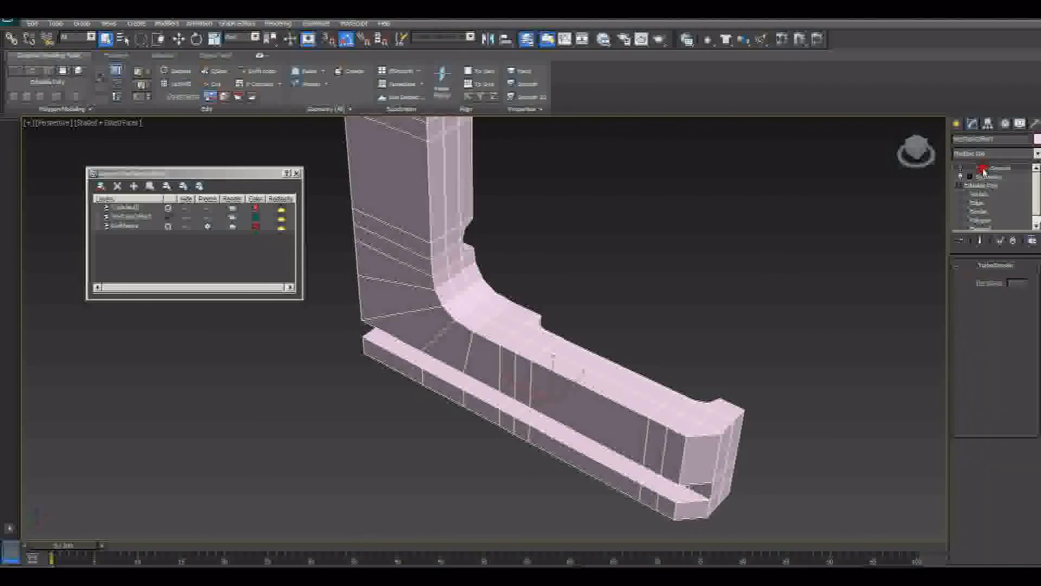
pyautogui.keyDown('alt'); pyautogui.moveTo(584, 275); pyautogui.dragTo(531, 368, button='middle'); pyautogui.keyUp('alt')
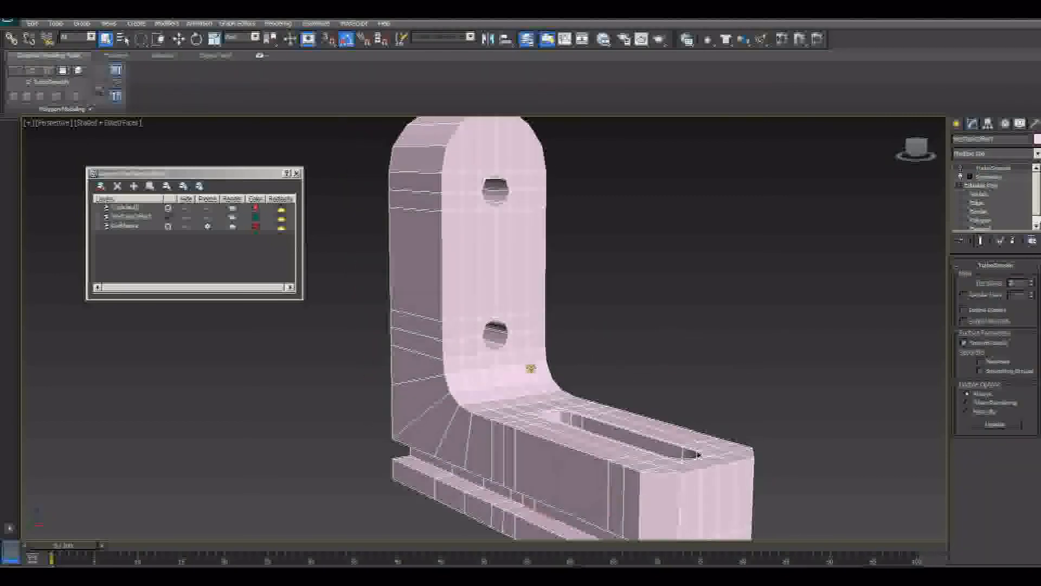
pyautogui.click(959, 169)
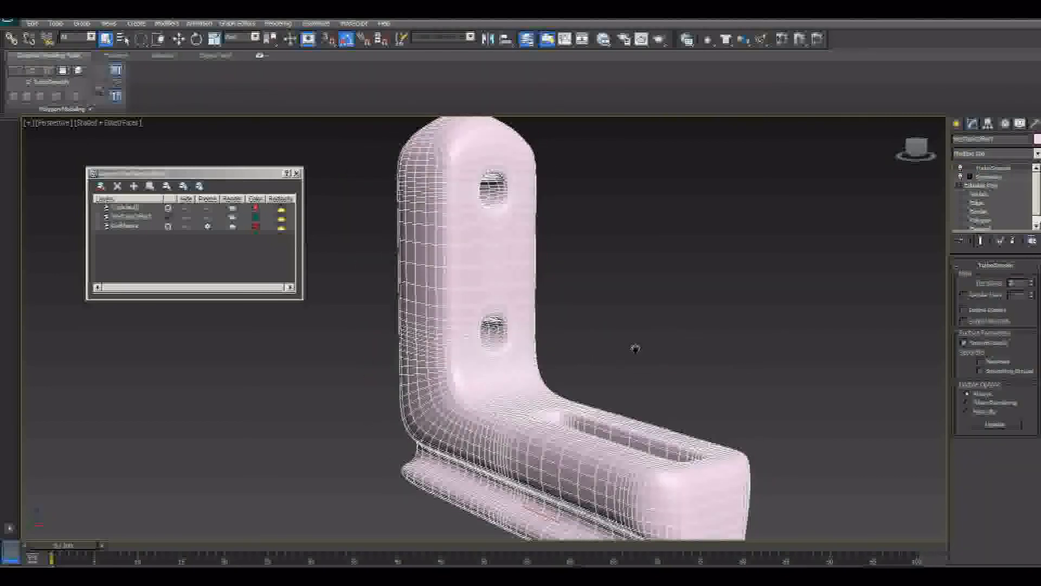
pyautogui.keyDown('alt'); pyautogui.moveTo(634, 349); pyautogui.dragTo(479, 221, button='middle'); pyautogui.keyUp('alt')
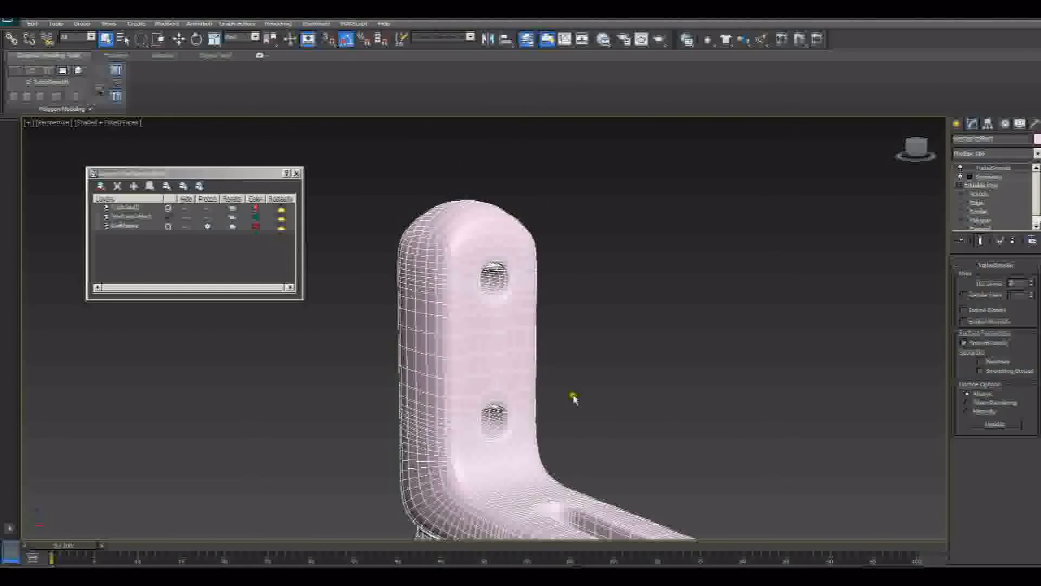
pyautogui.keyDown('alt'); pyautogui.moveTo(574, 399); pyautogui.dragTo(592, 324, button='middle'); pyautogui.keyUp('alt')
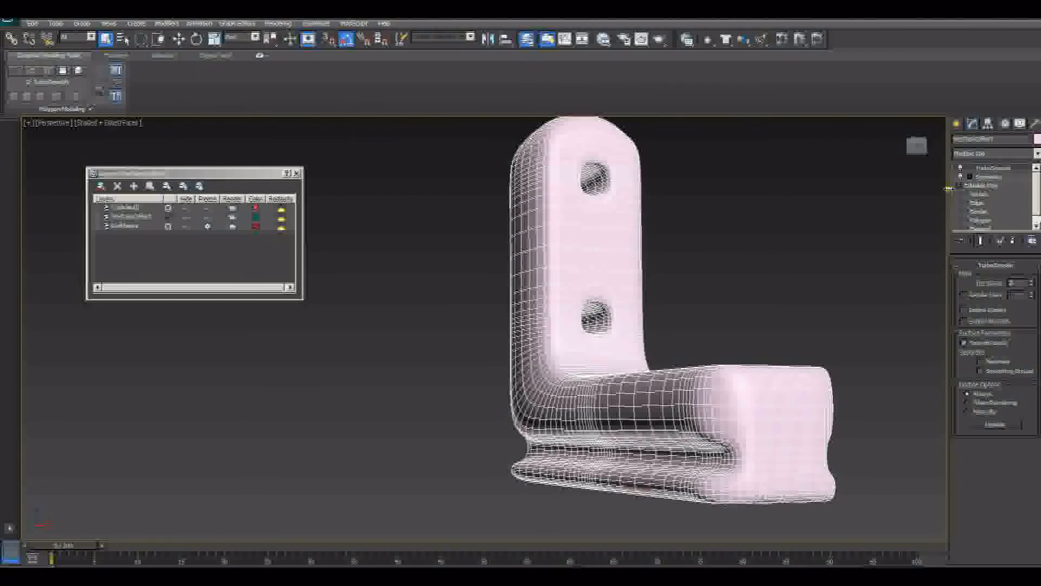
pyautogui.click(961, 169)
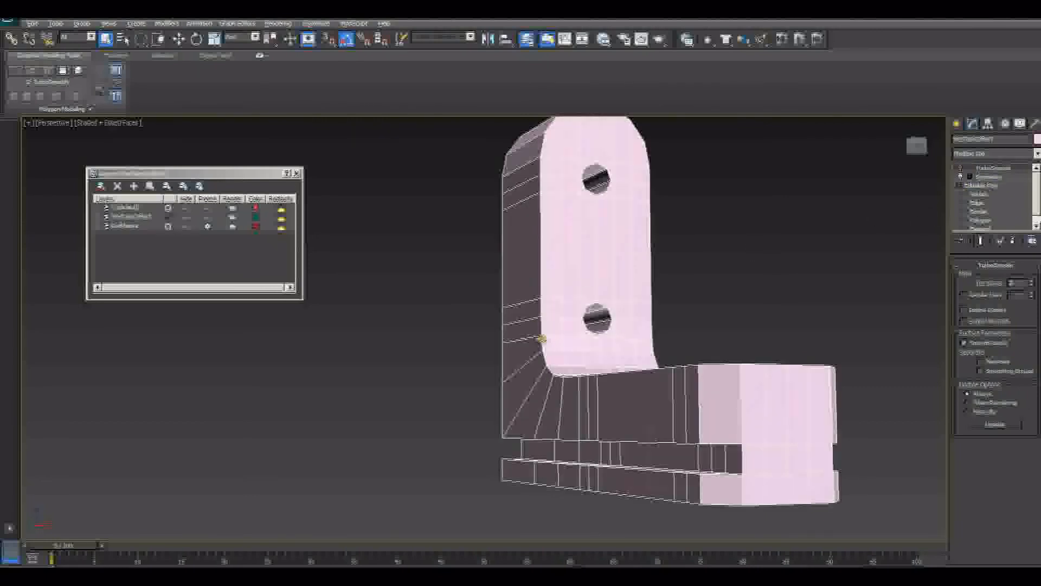
pyautogui.keyDown('alt'); pyautogui.moveTo(541, 339); pyautogui.dragTo(561, 381, button='middle'); pyautogui.keyUp('alt')
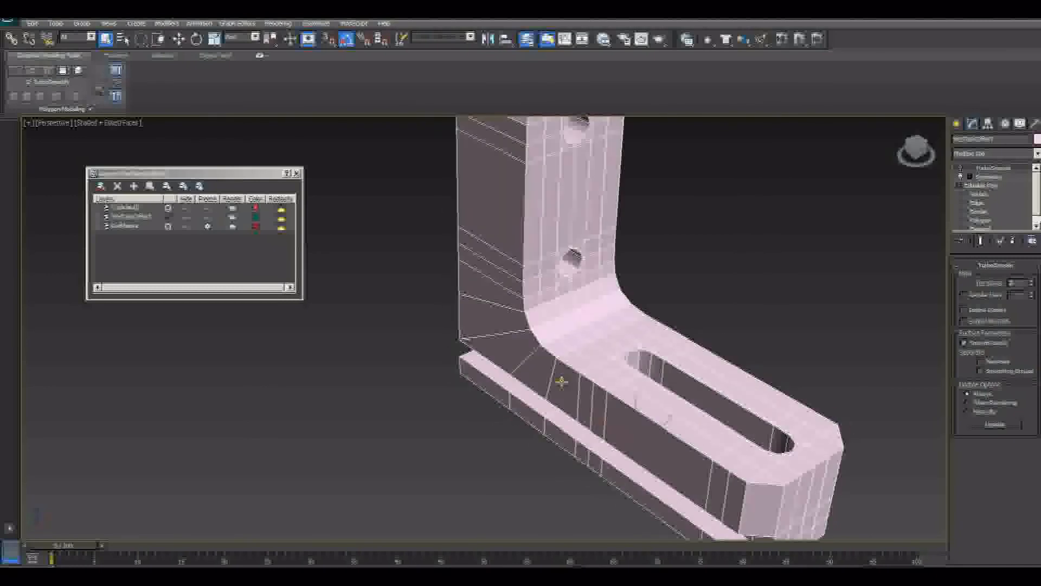
# Enter edge level on the base mesh and select the sharp outline edge loops around the upright's rounded end and along its front and rear
pyautogui.click(985, 202)
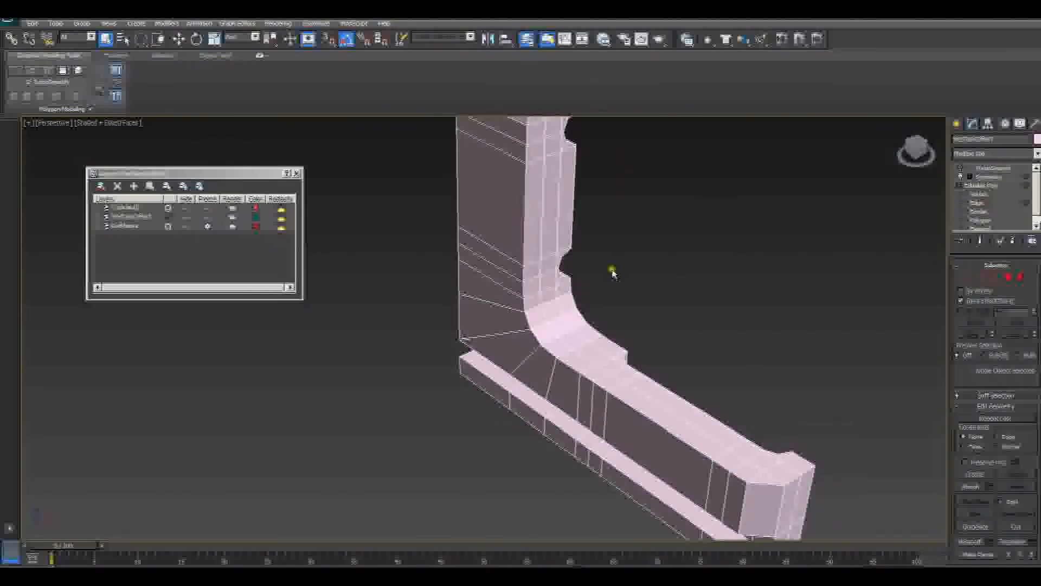
pyautogui.keyDown('alt'); pyautogui.moveTo(628, 372); pyautogui.dragTo(603, 359, button='middle'); pyautogui.keyUp('alt')
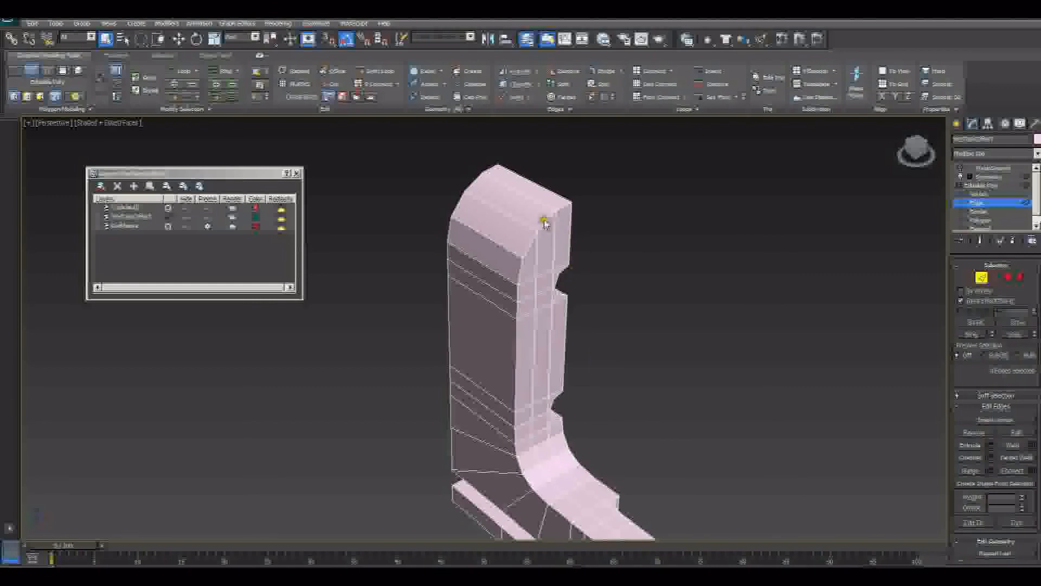
pyautogui.click(545, 219)
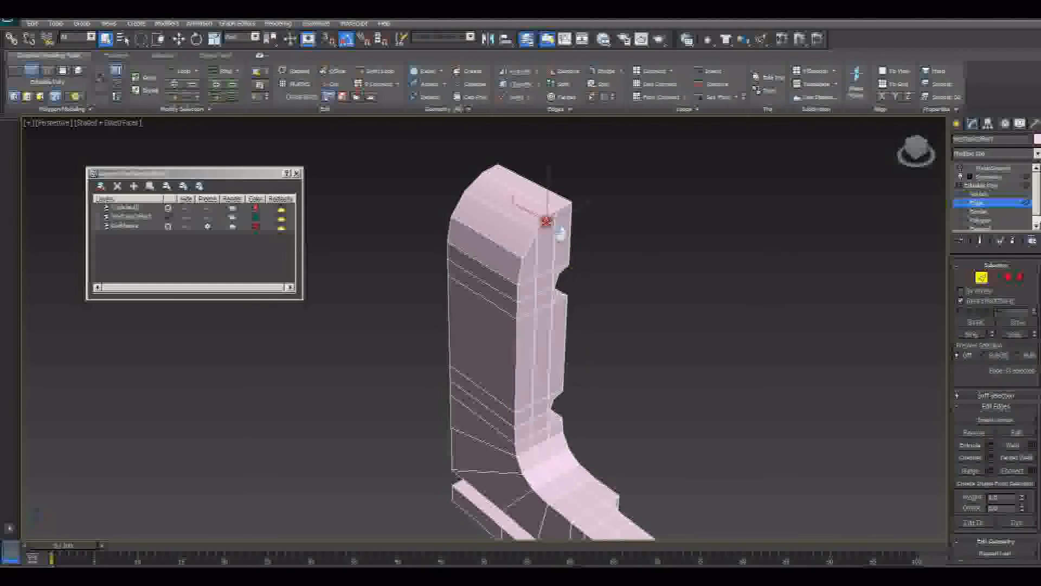
pyautogui.click(1015, 336)
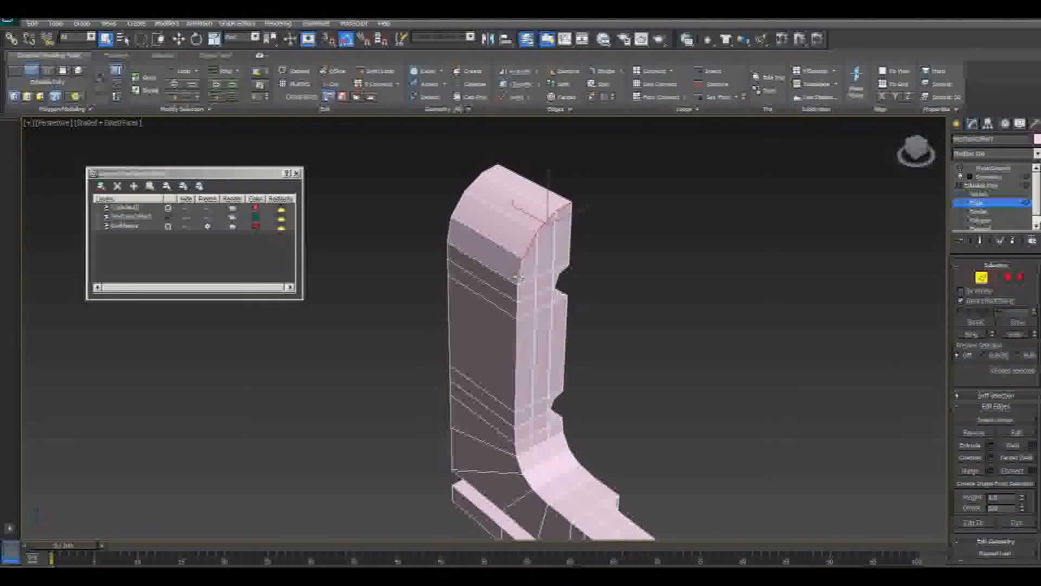
pyautogui.keyDown('ctrl'); pyautogui.click(519, 276); pyautogui.keyUp('ctrl')
pyautogui.click(1014, 337)
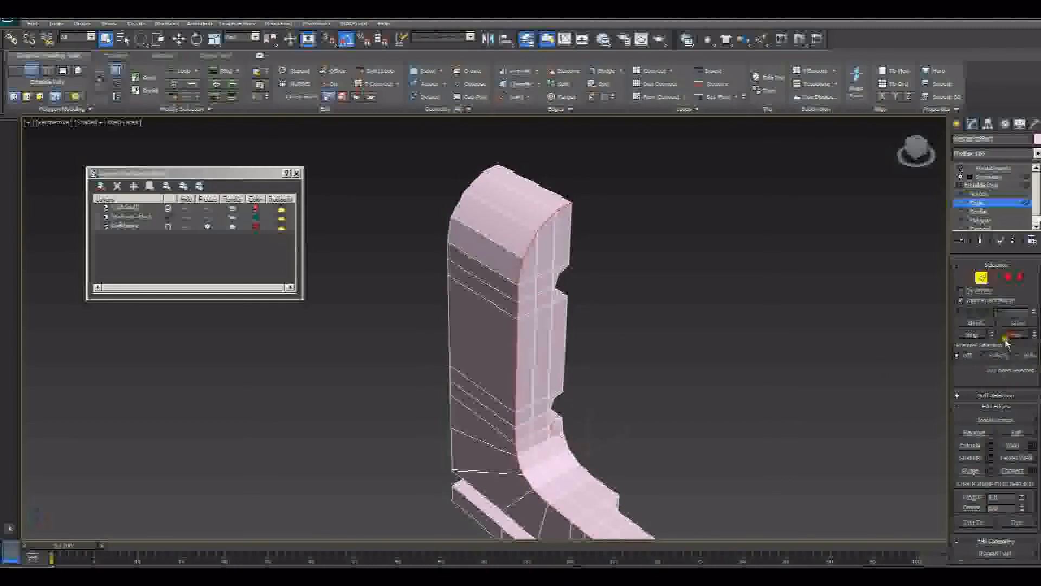
pyautogui.moveTo(524, 440); pyautogui.dragTo(449, 267, button='middle')
pyautogui.keyDown('alt'); pyautogui.moveTo(613, 323); pyautogui.dragTo(639, 306, button='middle'); pyautogui.keyUp('alt')
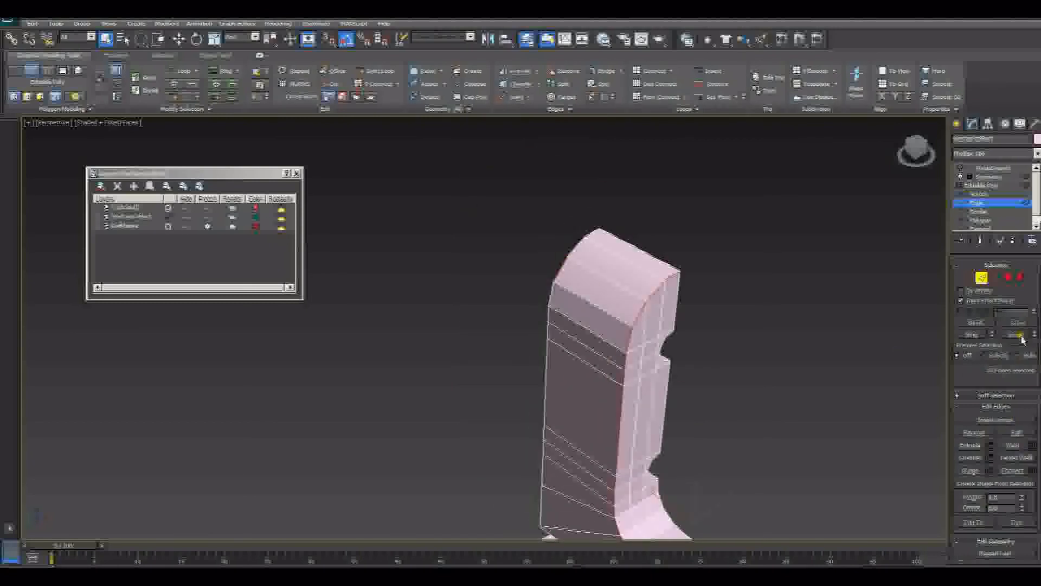
pyautogui.keyDown('alt'); pyautogui.moveTo(523, 364); pyautogui.dragTo(629, 360, button='middle'); pyautogui.keyUp('alt')
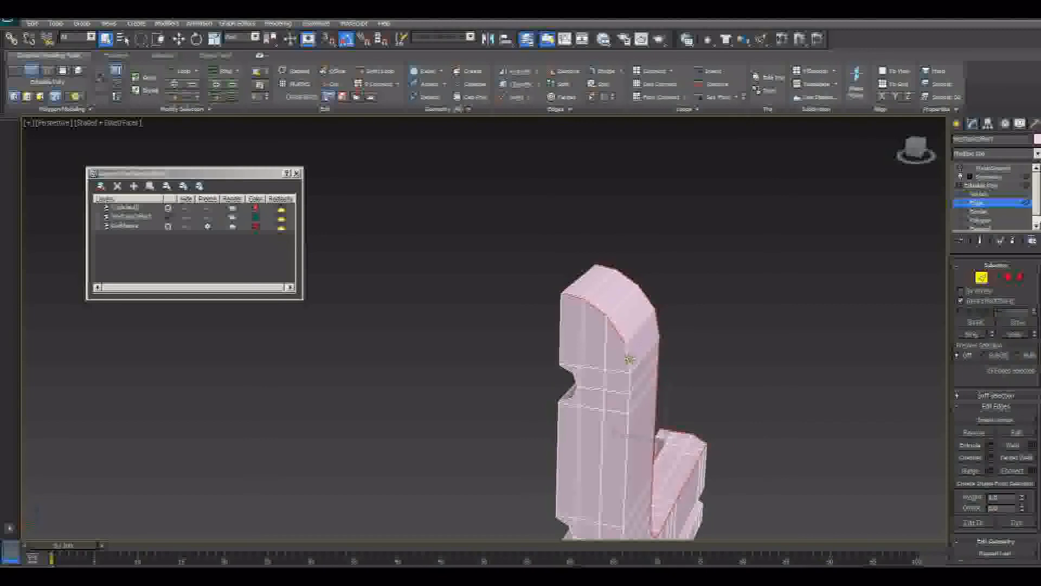
pyautogui.click(629, 359)
pyautogui.click(1016, 335)
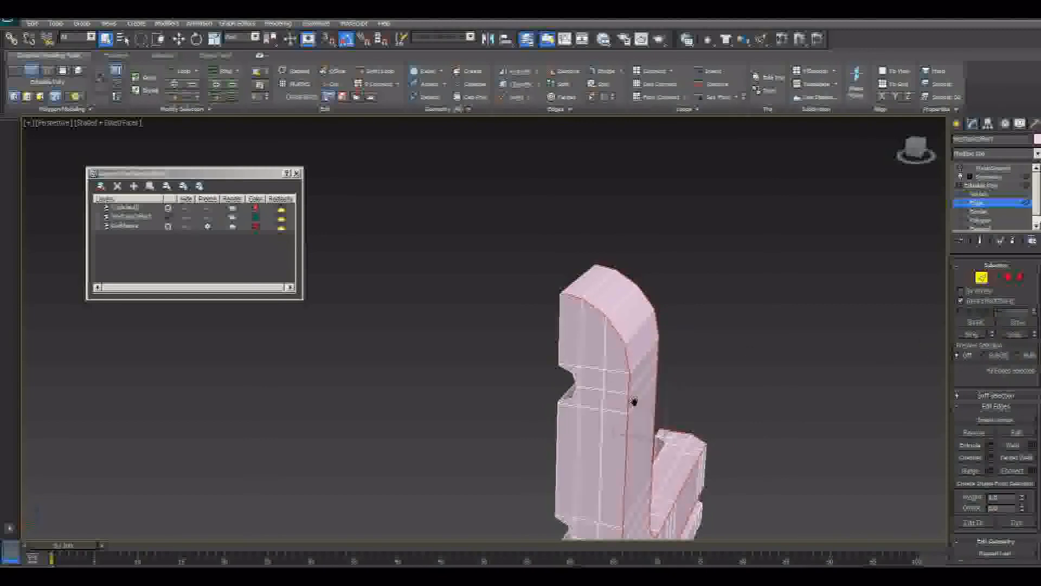
# Add the inner and outer edges of the side groove and the chamfered base end to the edge selection
pyautogui.keyDown('alt'); pyautogui.moveTo(634, 401); pyautogui.dragTo(467, 369, button='middle'); pyautogui.keyUp('alt')
pyautogui.keyDown('alt'); pyautogui.moveTo(655, 453); pyautogui.dragTo(718, 425, button='middle'); pyautogui.keyUp('alt')
pyautogui.keyDown('alt'); pyautogui.moveTo(786, 400); pyautogui.dragTo(748, 510, button='middle'); pyautogui.keyUp('alt')
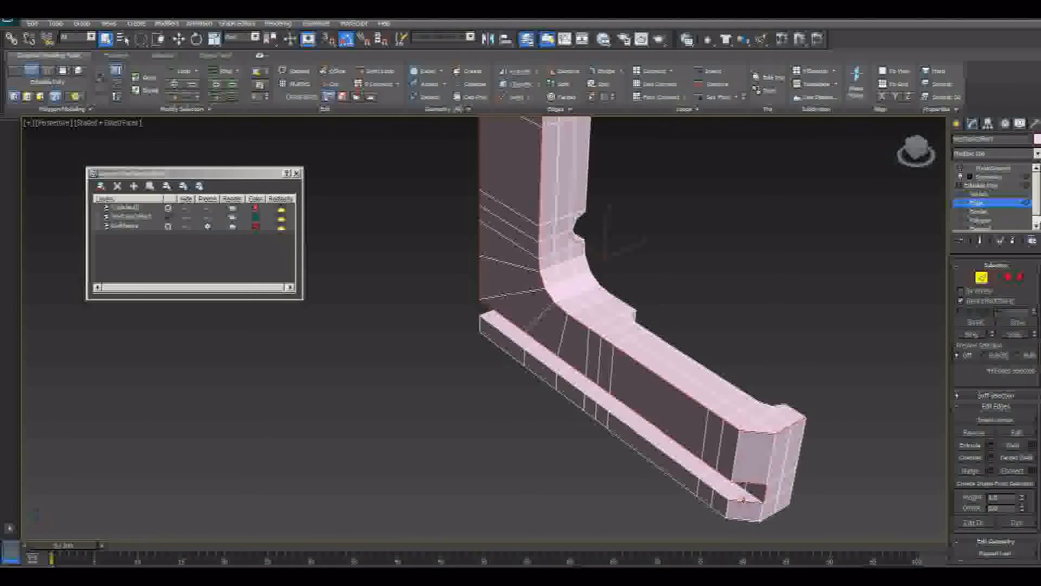
pyautogui.keyDown('alt'); pyautogui.moveTo(736, 493); pyautogui.dragTo(751, 475, button='middle'); pyautogui.keyUp('alt')
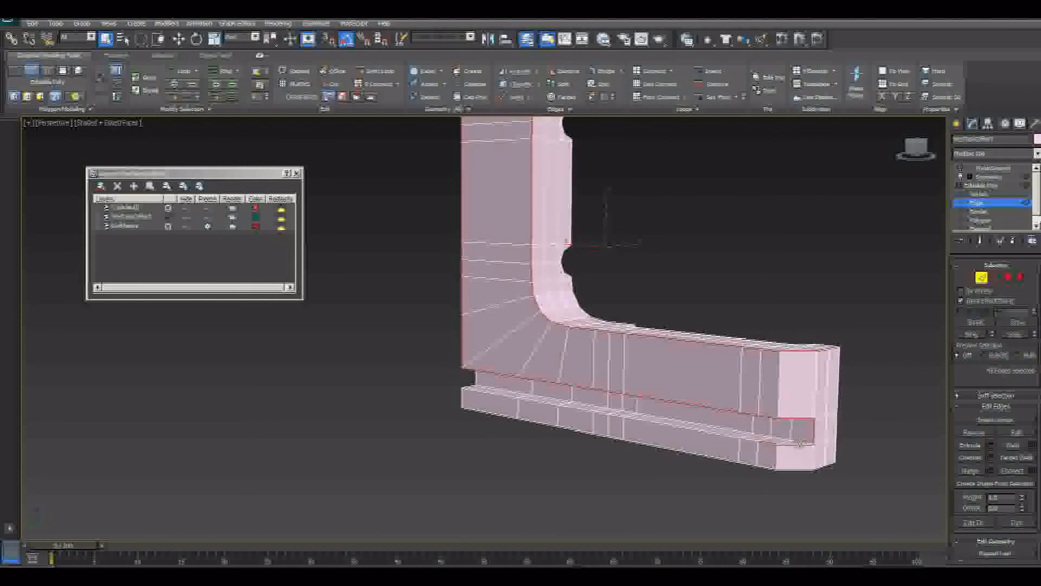
pyautogui.keyDown('alt'); pyautogui.moveTo(794, 442); pyautogui.dragTo(792, 385, button='middle'); pyautogui.keyUp('alt')
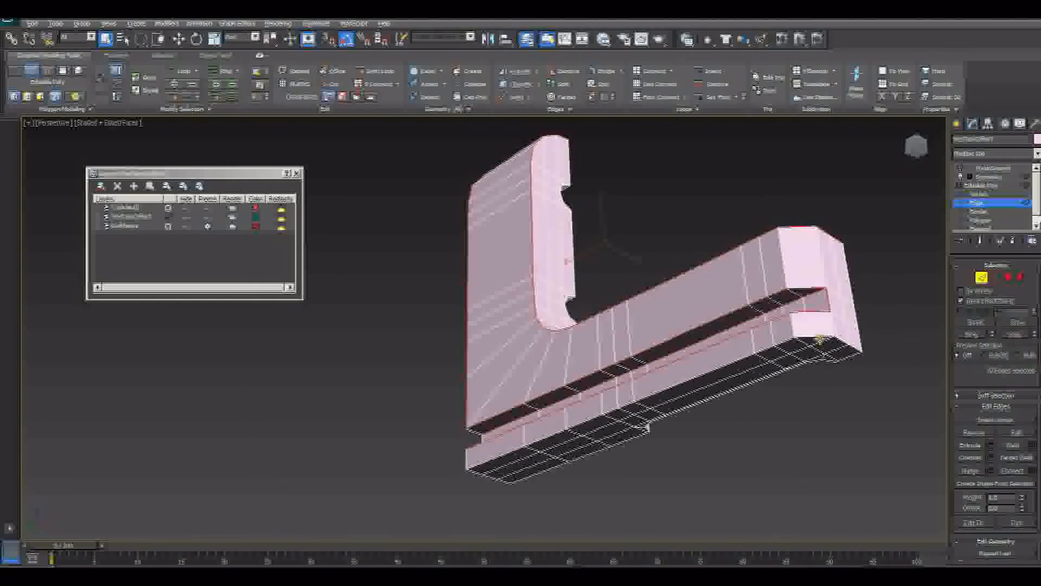
pyautogui.keyDown('alt'); pyautogui.moveTo(819, 339); pyautogui.dragTo(887, 390, button='middle'); pyautogui.keyUp('alt')
# Extend the selection with the lower strip's edges at the rear corner and the bottom outline edges of the base
pyautogui.keyDown('alt'); pyautogui.moveTo(554, 425); pyautogui.dragTo(474, 375, button='middle'); pyautogui.keyUp('alt')
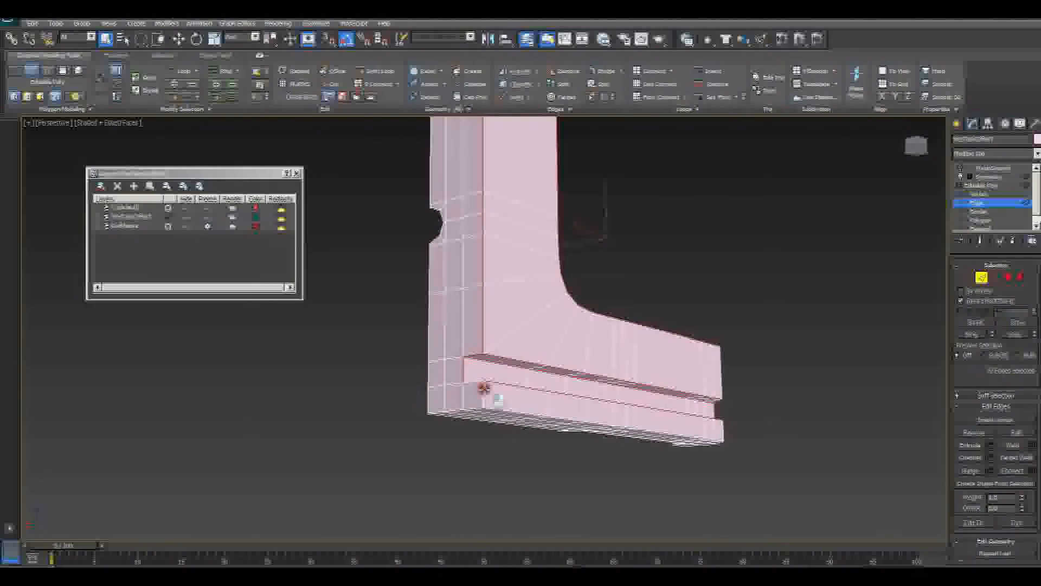
pyautogui.keyDown('alt'); pyautogui.moveTo(486, 389); pyautogui.dragTo(465, 438, button='middle'); pyautogui.keyUp('alt')
pyautogui.keyDown('ctrl'); pyautogui.click(468, 434); pyautogui.keyUp('ctrl')
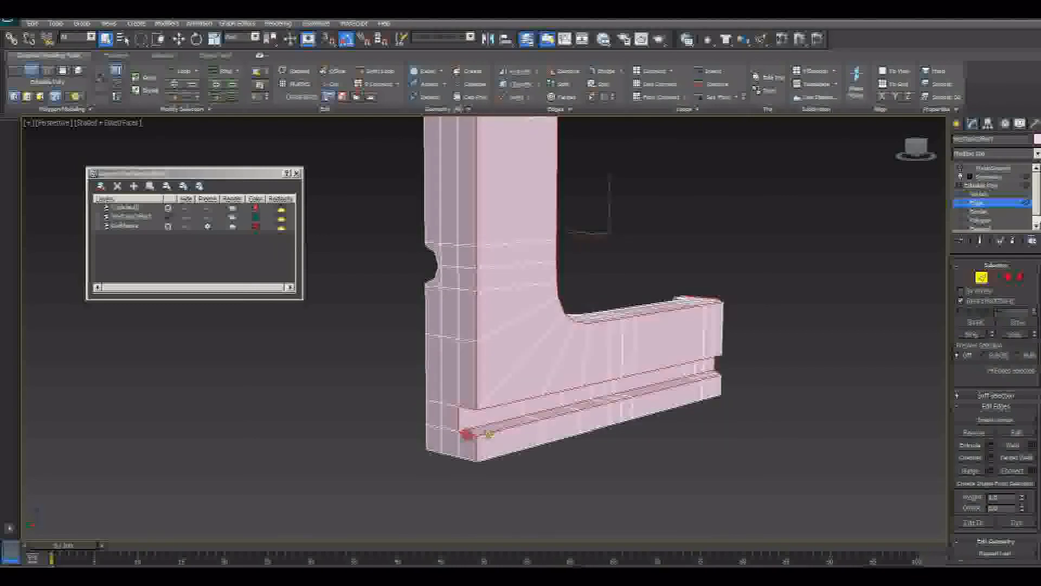
pyautogui.keyDown('ctrl'); pyautogui.click(464, 461); pyautogui.keyUp('ctrl')
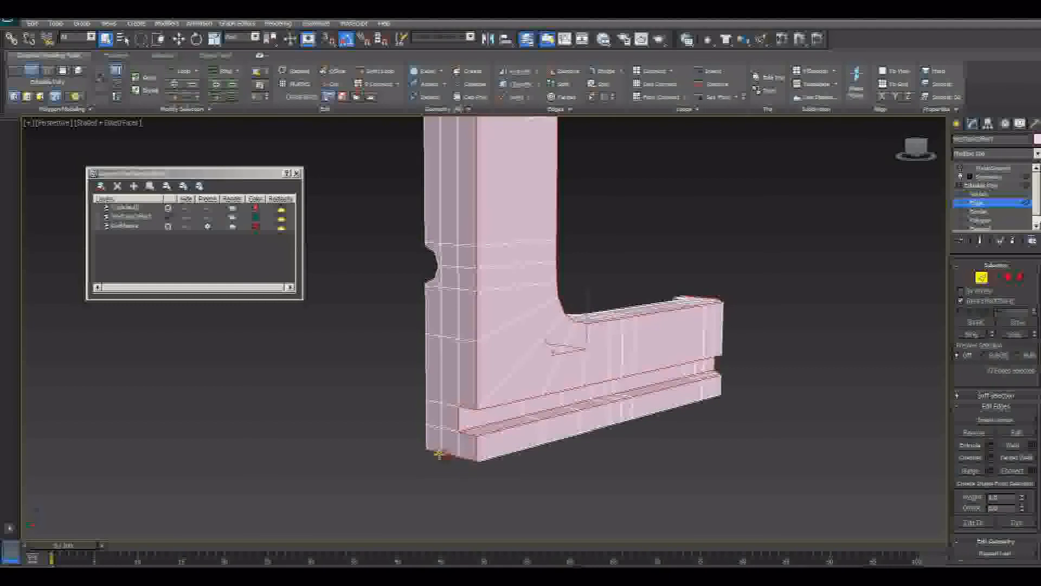
pyautogui.keyDown('alt'); pyautogui.moveTo(504, 450); pyautogui.dragTo(597, 458, button='middle'); pyautogui.keyUp('alt')
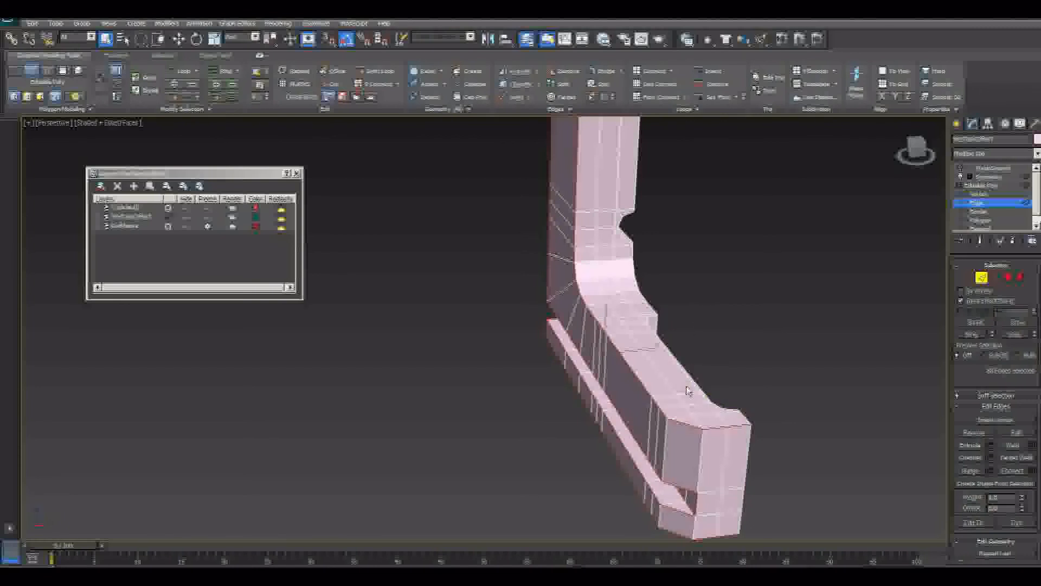
pyautogui.keyDown('alt'); pyautogui.moveTo(648, 359); pyautogui.dragTo(559, 353, button='middle'); pyautogui.keyUp('alt')
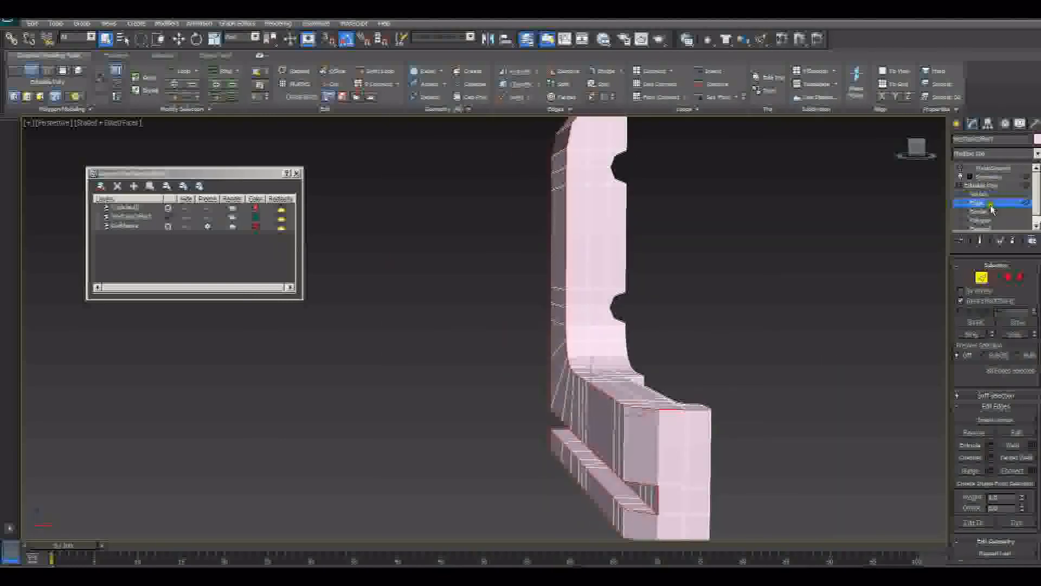
# Add an Edit Poly modifier below Symmetry and rename it Chamfer
pyautogui.click(982, 278)
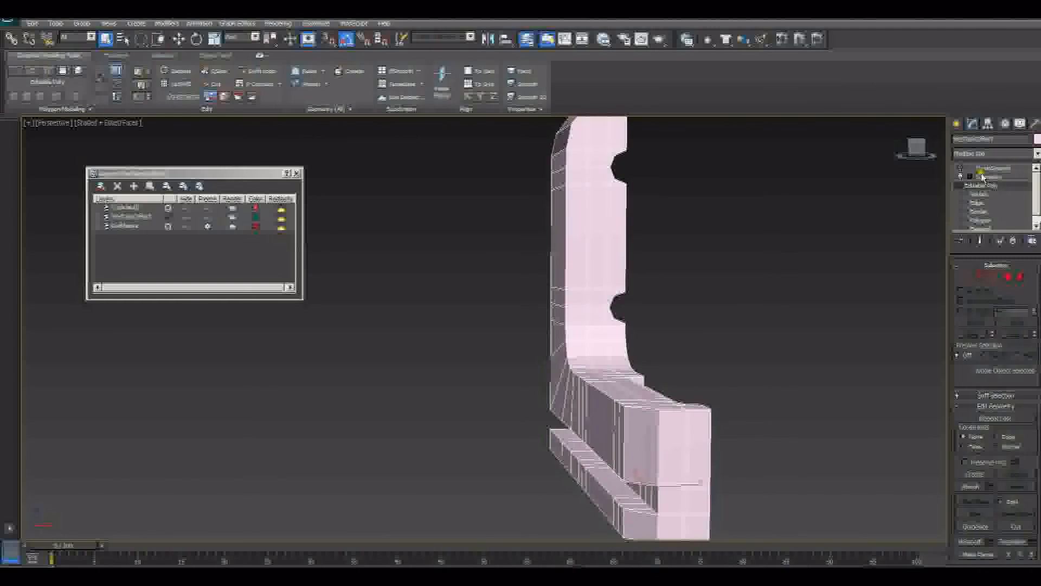
pyautogui.click(1037, 155)
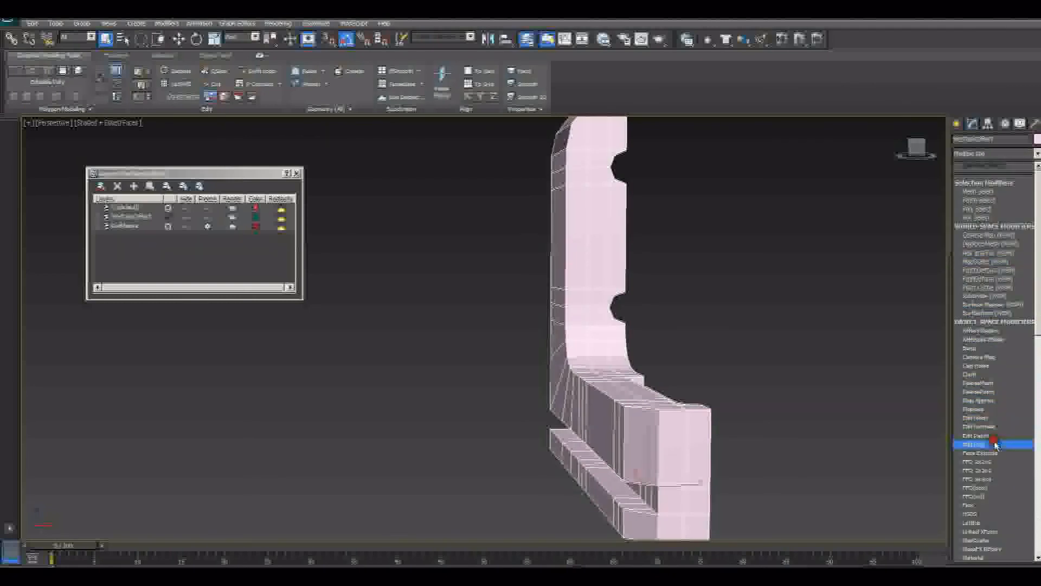
pyautogui.click(995, 444)
pyautogui.press('1')
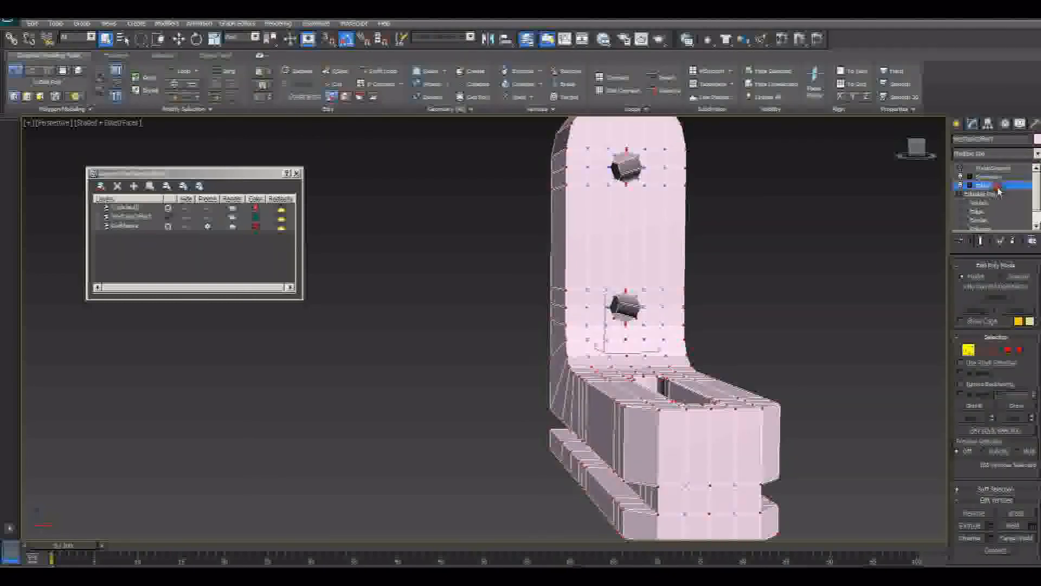
pyautogui.rightClick(999, 187)
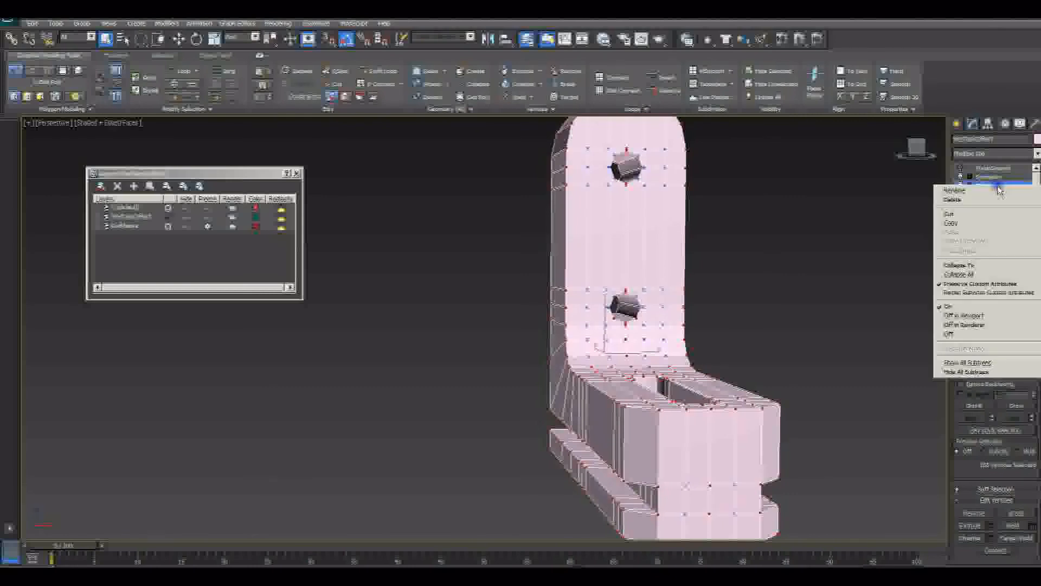
pyautogui.click(985, 213)
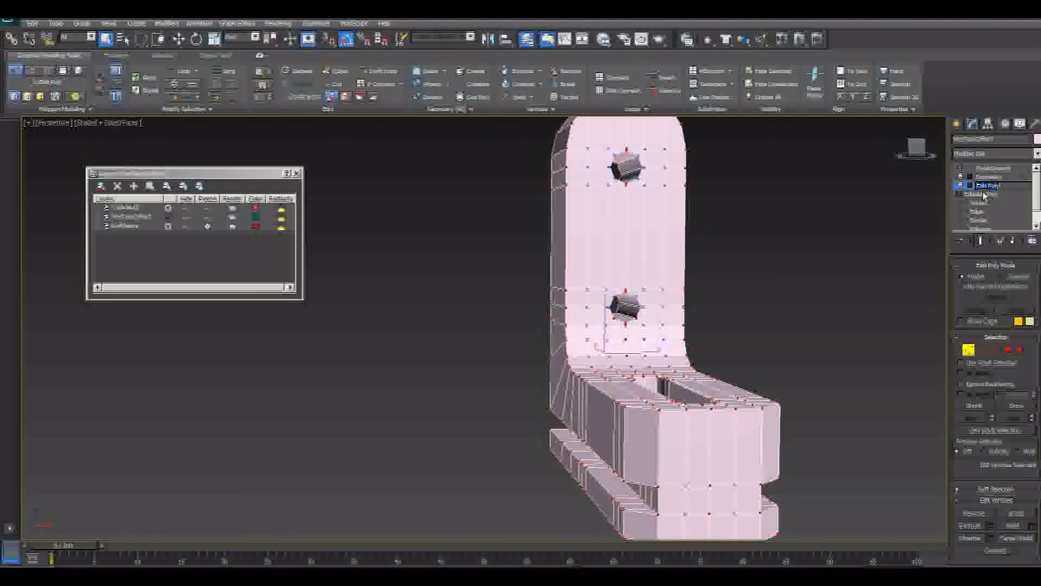
pyautogui.write('Chamfer')
pyautogui.press('Return')
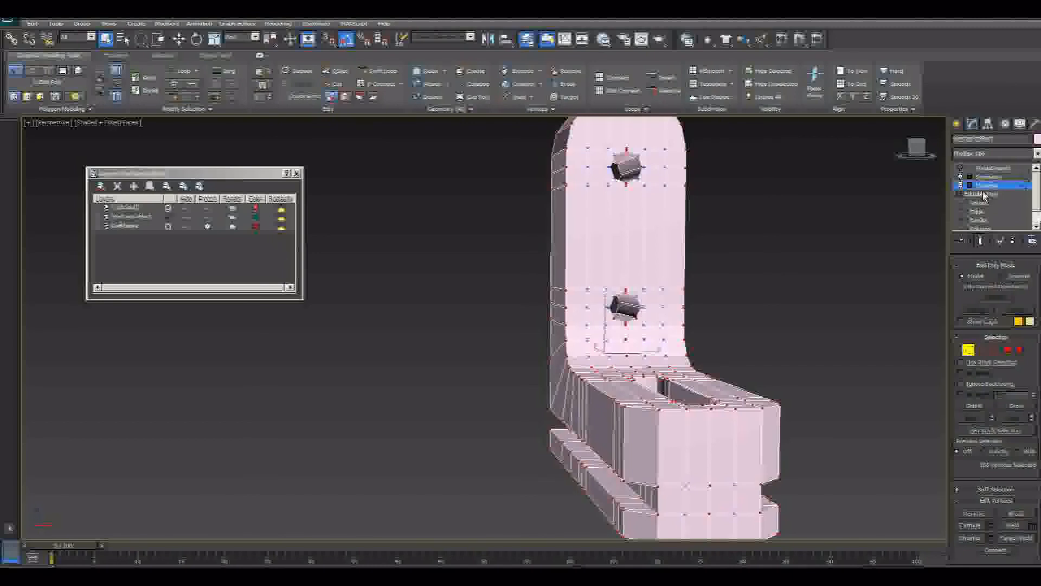
# Enter edge level in the Chamfer modifier, hide the end result, and check the selected edges around the half model
pyautogui.click(984, 351)
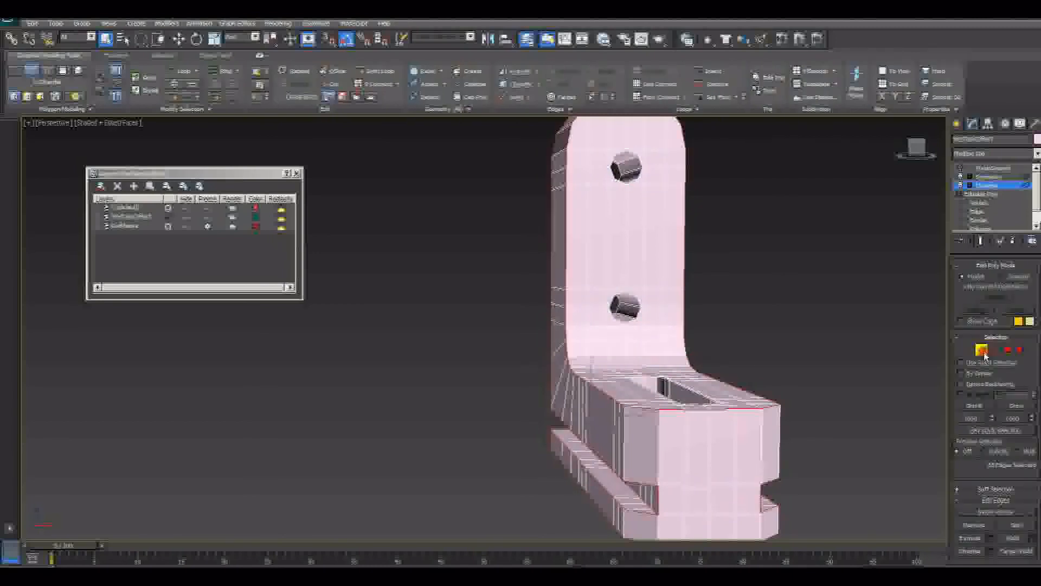
pyautogui.keyDown('alt'); pyautogui.moveTo(648, 405); pyautogui.dragTo(866, 360, button='middle'); pyautogui.keyUp('alt')
pyautogui.click(980, 240)
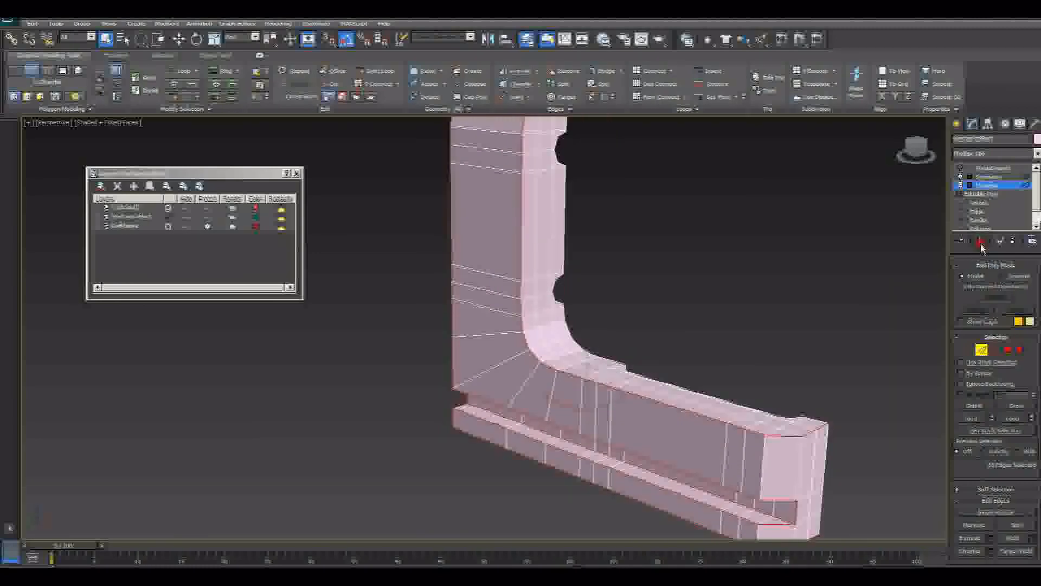
pyautogui.keyDown('alt'); pyautogui.moveTo(739, 388); pyautogui.dragTo(709, 309, button='middle'); pyautogui.keyUp('alt')
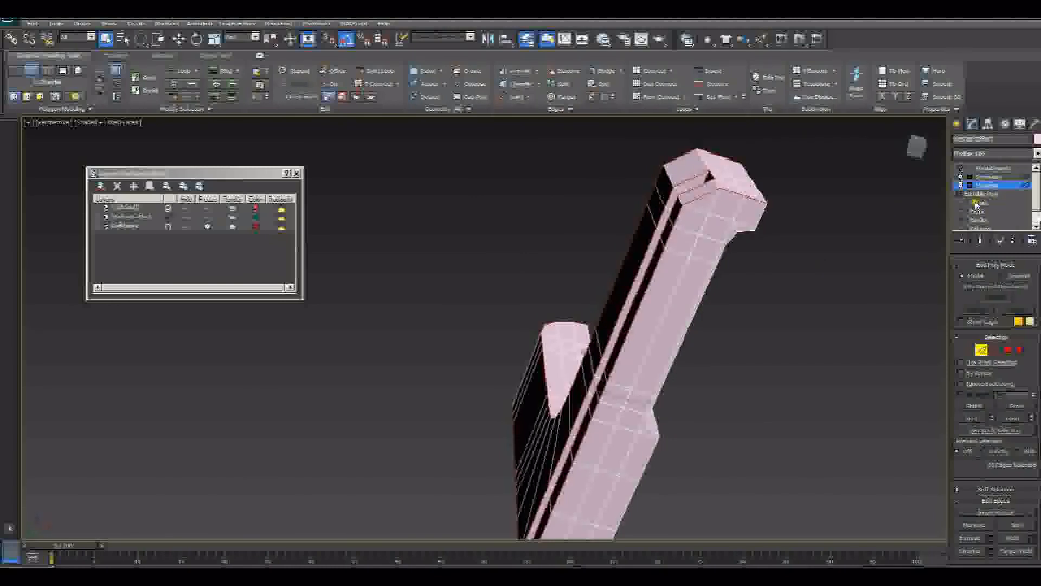
pyautogui.moveTo(591, 318)
pyautogui.keyDown('alt'); pyautogui.mouseDown(button='middle')
pyautogui.moveTo(653, 347)
pyautogui.moveTo(672, 335)
pyautogui.moveTo(620, 354)
pyautogui.moveTo(720, 437)
pyautogui.moveTo(663, 414)
pyautogui.moveTo(668, 427)
pyautogui.mouseUp(button='middle'); pyautogui.keyUp('alt')
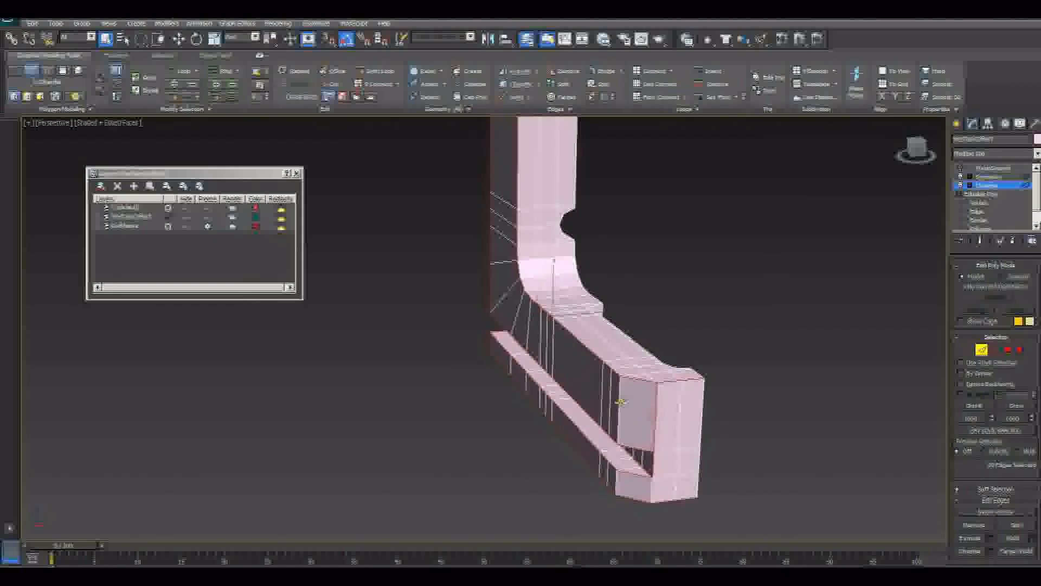
pyautogui.keyDown('alt'); pyautogui.moveTo(621, 401); pyautogui.dragTo(730, 288, button='middle'); pyautogui.keyUp('alt')
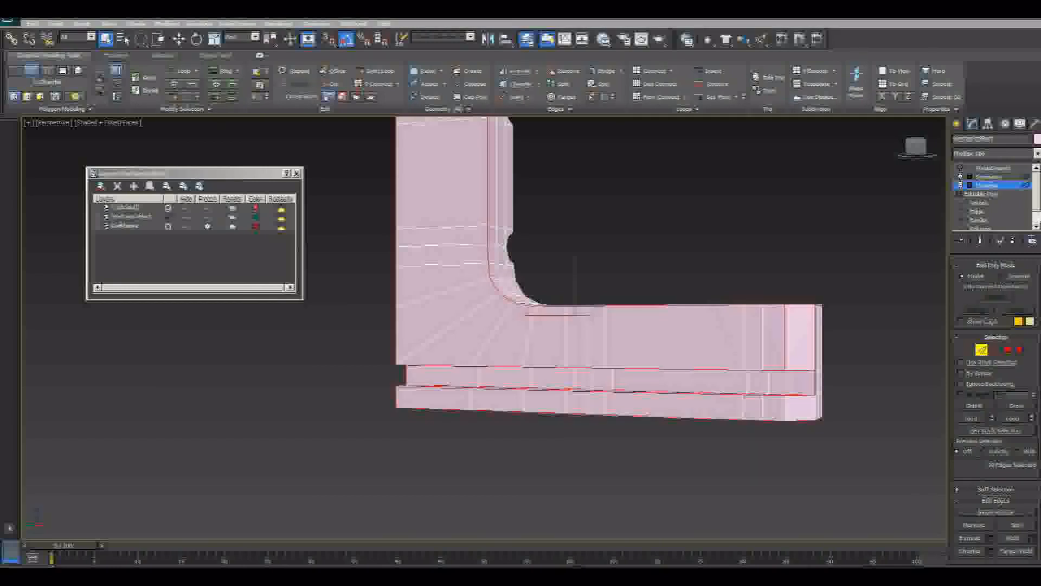
pyautogui.keyDown('alt'); pyautogui.moveTo(669, 297); pyautogui.dragTo(735, 350, button='middle'); pyautogui.keyUp('alt')
pyautogui.scroll(4, 623, 351)
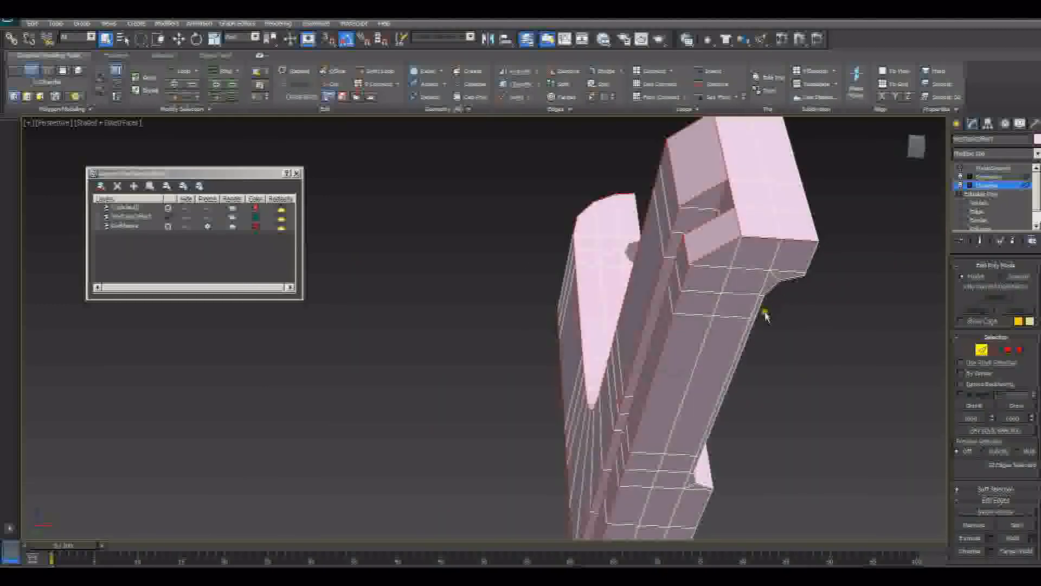
pyautogui.keyDown('alt'); pyautogui.moveTo(792, 239); pyautogui.dragTo(683, 258, button='middle'); pyautogui.keyUp('alt')
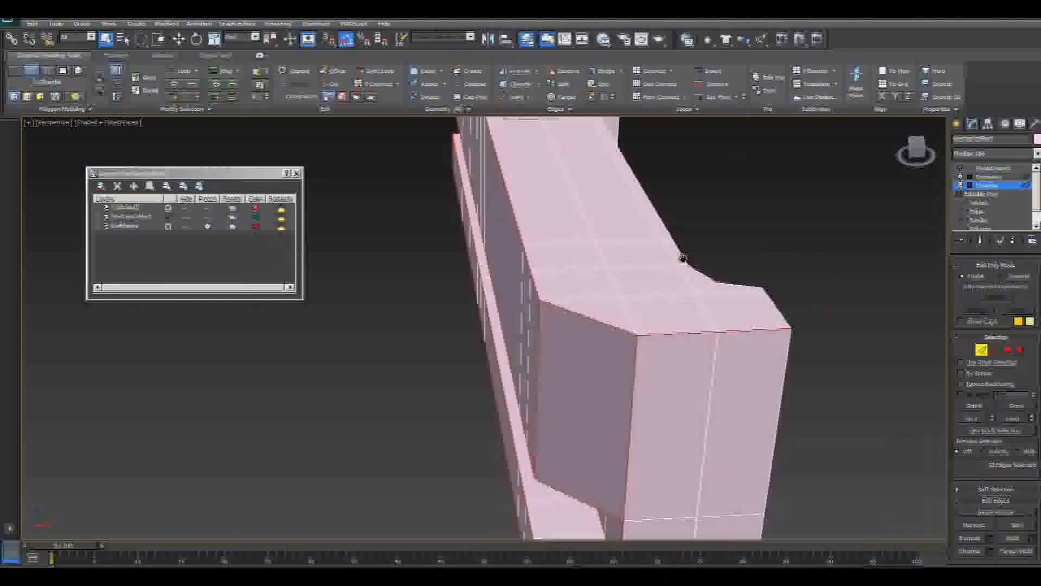
pyautogui.click(992, 539)
pyautogui.moveTo(696, 334); pyautogui.dragTo(649, 358, button='middle')
pyautogui.scroll(2, 648, 358)
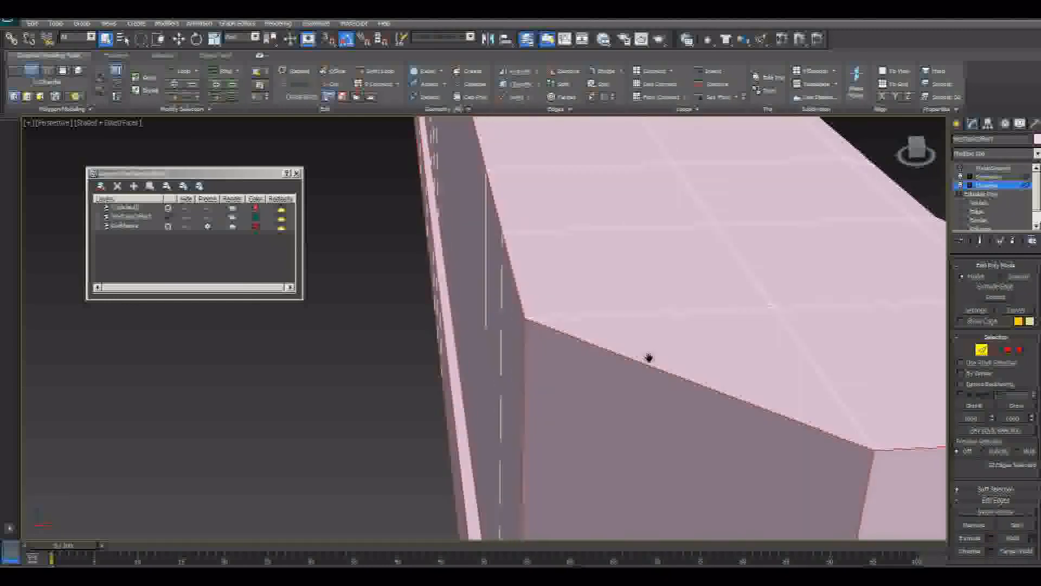
pyautogui.scroll(-2, 648, 358)
pyautogui.click(497, 333)
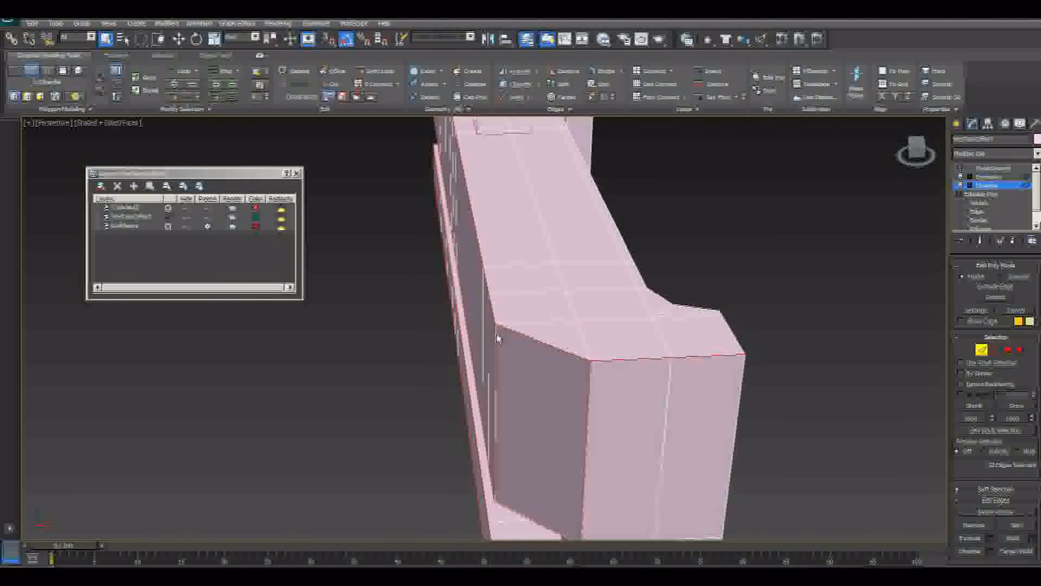
pyautogui.click(497, 334)
pyautogui.click(497, 333)
pyautogui.click(497, 333)
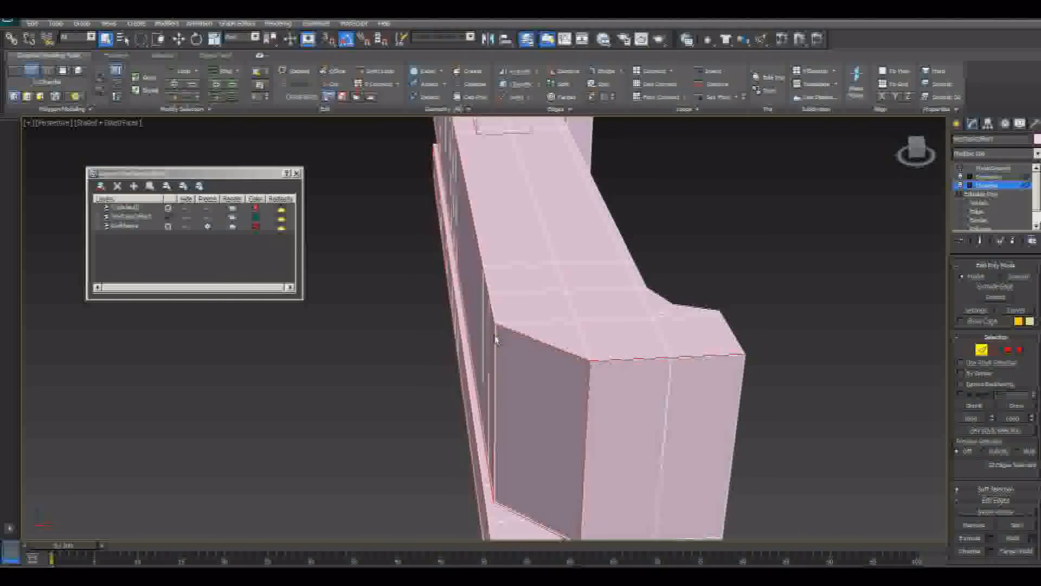
pyautogui.click(522, 363)
# Chamfer the selected outline and groove edges by a very small amount
pyautogui.scroll(-3, 989, 491)
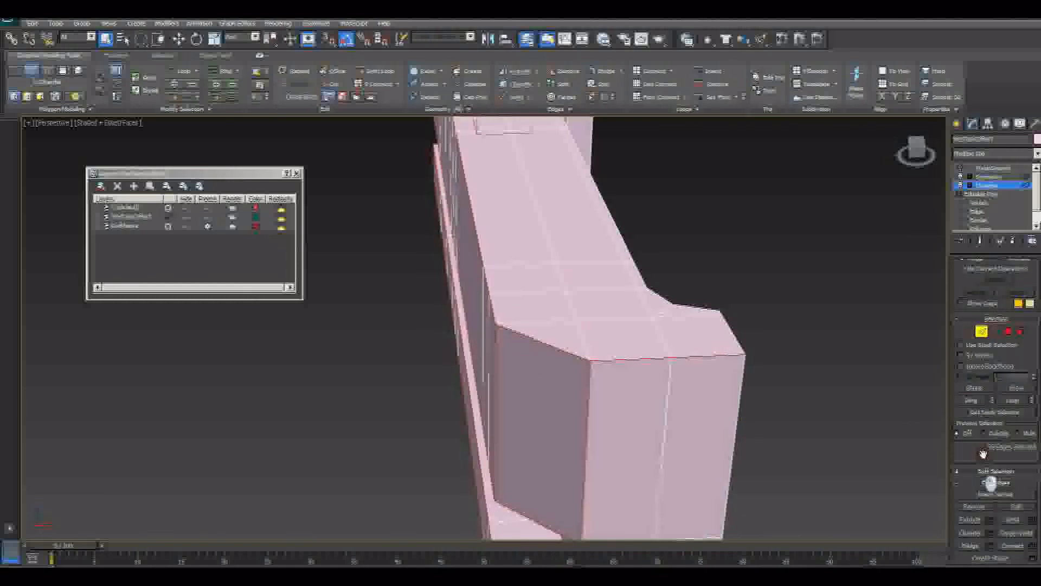
pyautogui.click(991, 495)
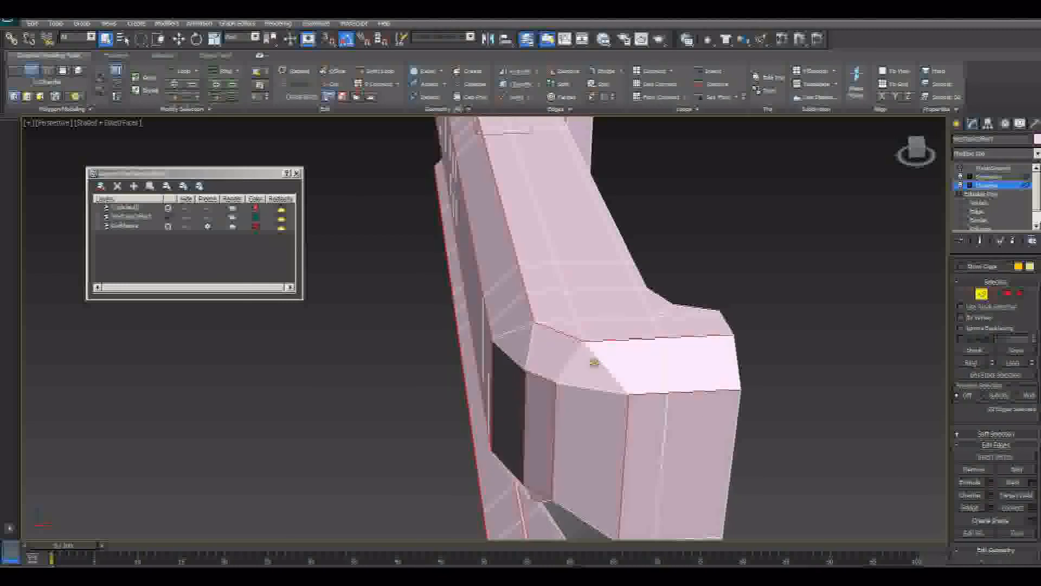
pyautogui.moveTo(490, 336)
pyautogui.mouseDown()
pyautogui.moveTo(467, 336)
pyautogui.moveTo(496, 340)
pyautogui.mouseUp()
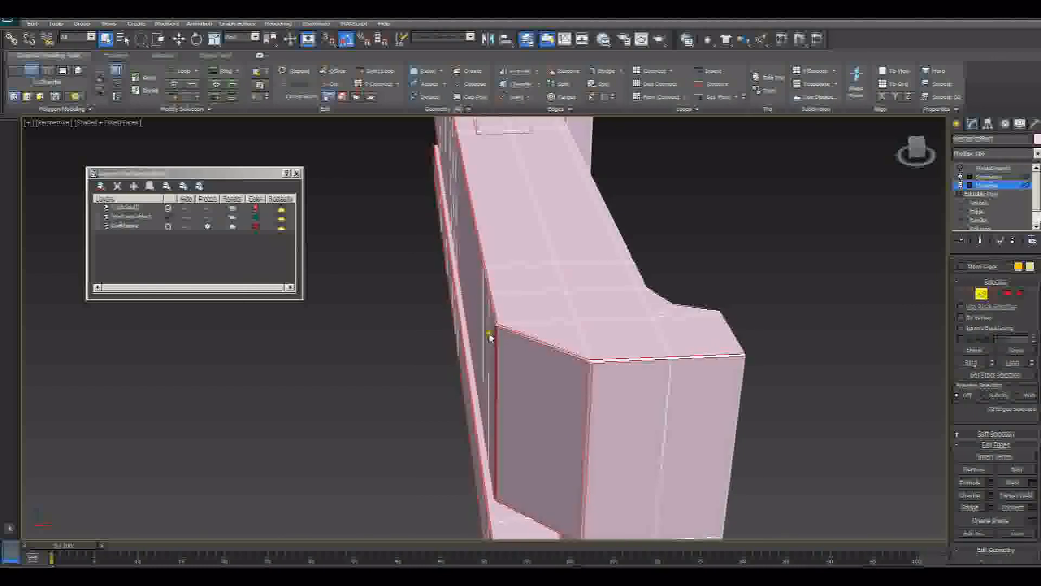
# Examine the new chamfers on the half model's front corner, side groove, rounded upright end and lower strip
pyautogui.scroll(5, 639, 383)
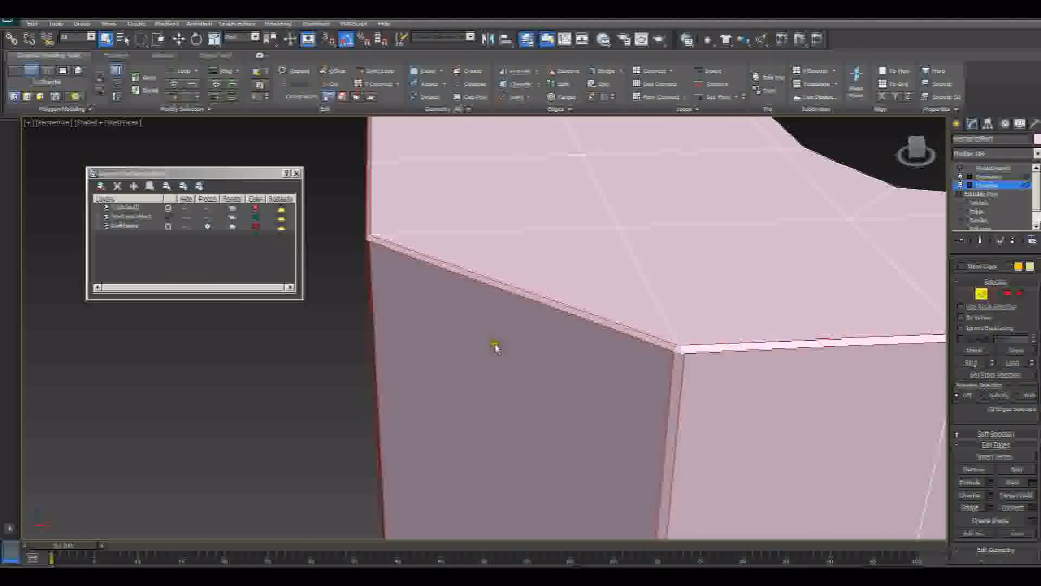
pyautogui.moveTo(495, 339); pyautogui.dragTo(495, 340)
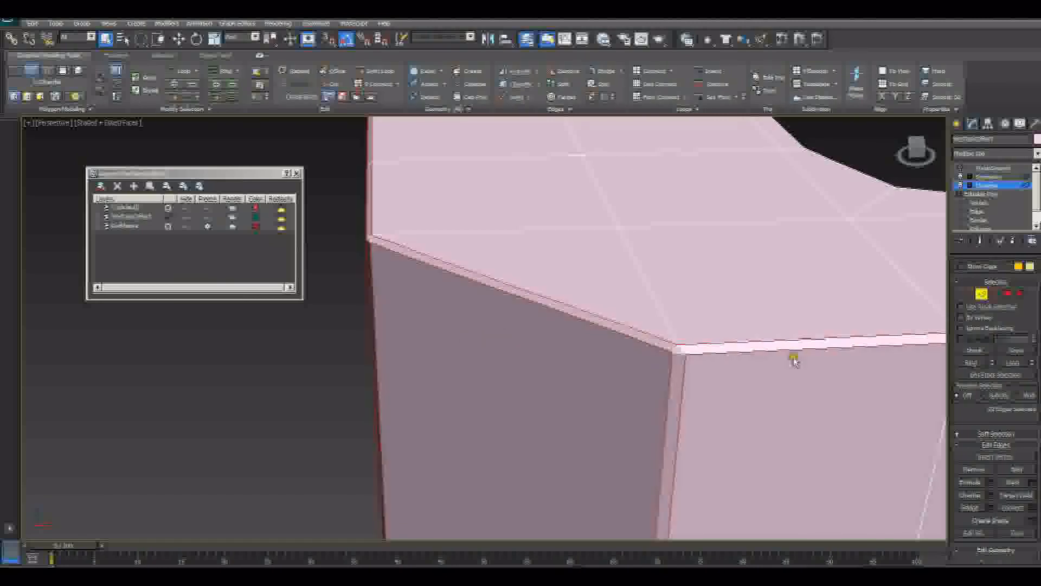
pyautogui.scroll(-8, 794, 360)
pyautogui.keyDown('alt'); pyautogui.moveTo(608, 367); pyautogui.dragTo(503, 360, button='middle'); pyautogui.keyUp('alt')
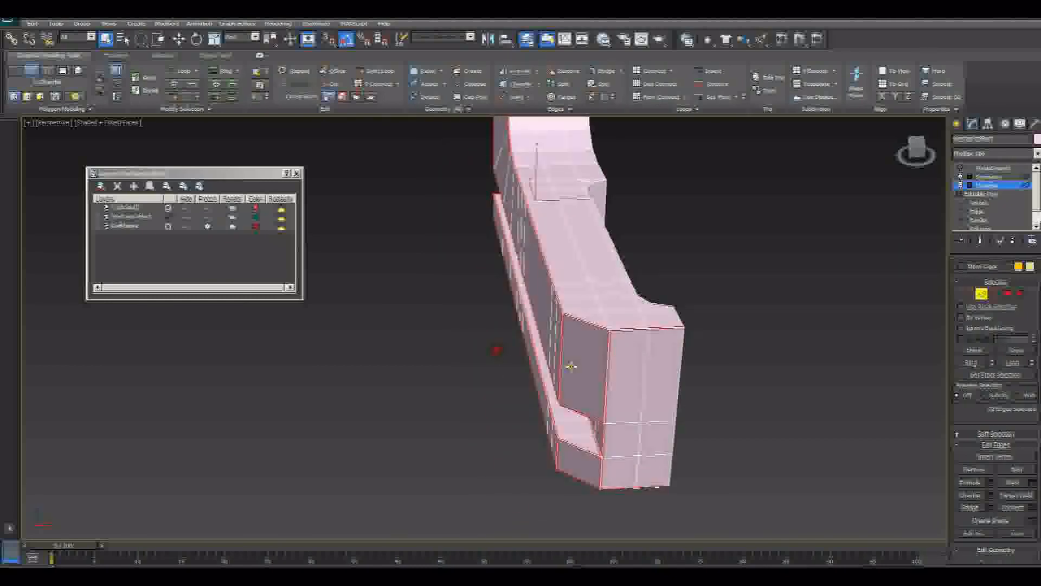
pyautogui.scroll(5, 599, 376)
pyautogui.keyDown('alt'); pyautogui.moveTo(680, 387); pyautogui.dragTo(697, 372, button='middle'); pyautogui.keyUp('alt')
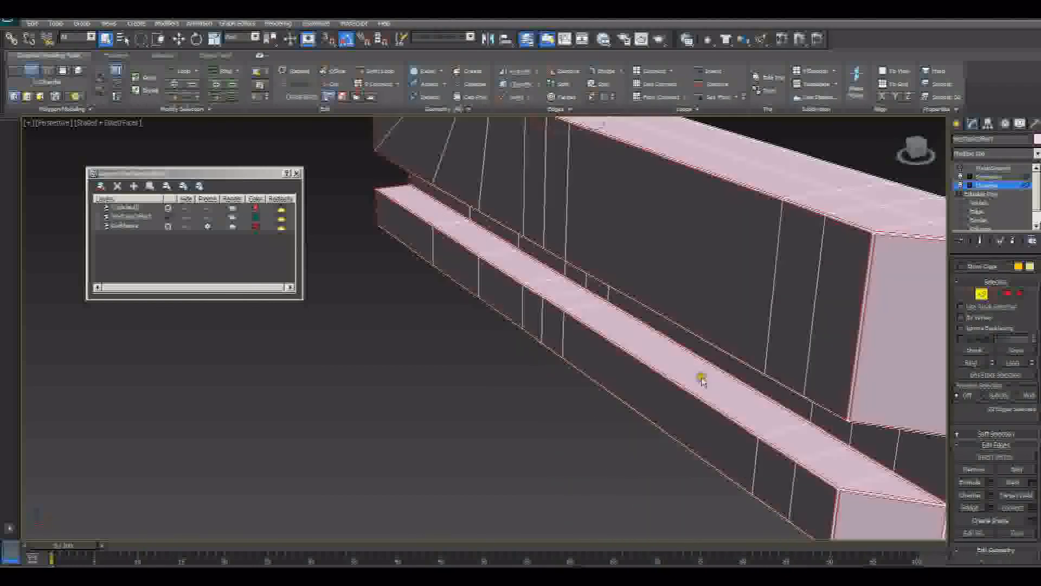
pyautogui.scroll(2, 681, 385)
pyautogui.keyDown('alt'); pyautogui.moveTo(729, 413); pyautogui.dragTo(971, 423, button='middle'); pyautogui.keyUp('alt')
pyautogui.scroll(3, 655, 386)
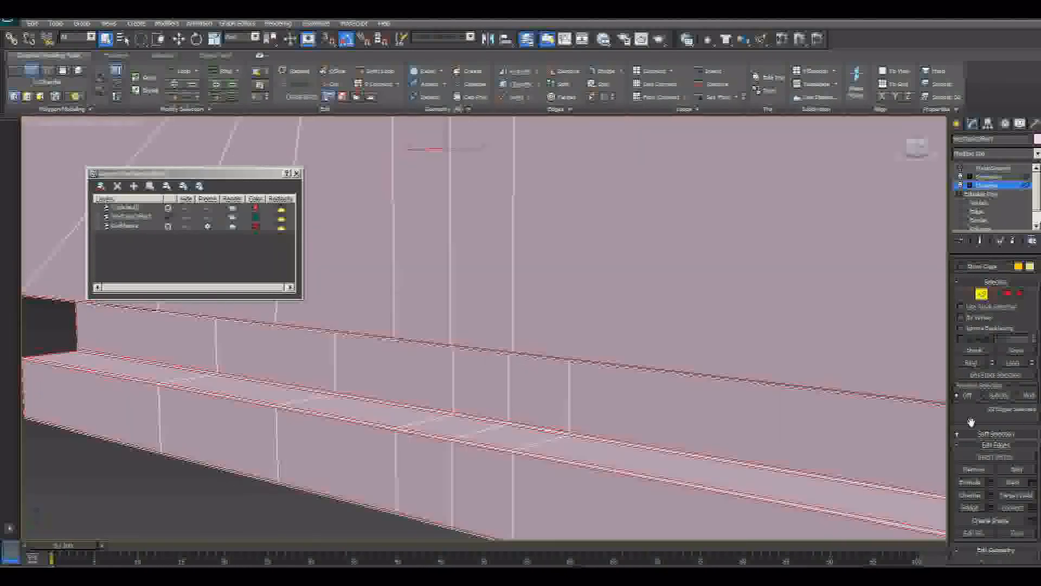
pyautogui.scroll(-4, 607, 379)
pyautogui.moveTo(608, 383); pyautogui.dragTo(704, 352, button='middle')
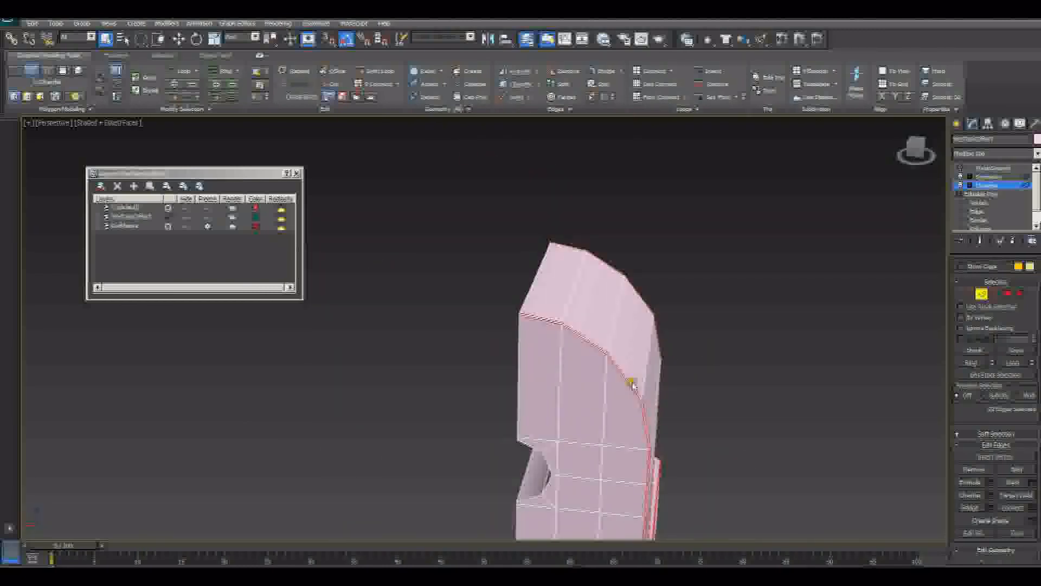
pyautogui.keyDown('alt'); pyautogui.moveTo(633, 384); pyautogui.dragTo(467, 300, button='middle'); pyautogui.keyUp('alt')
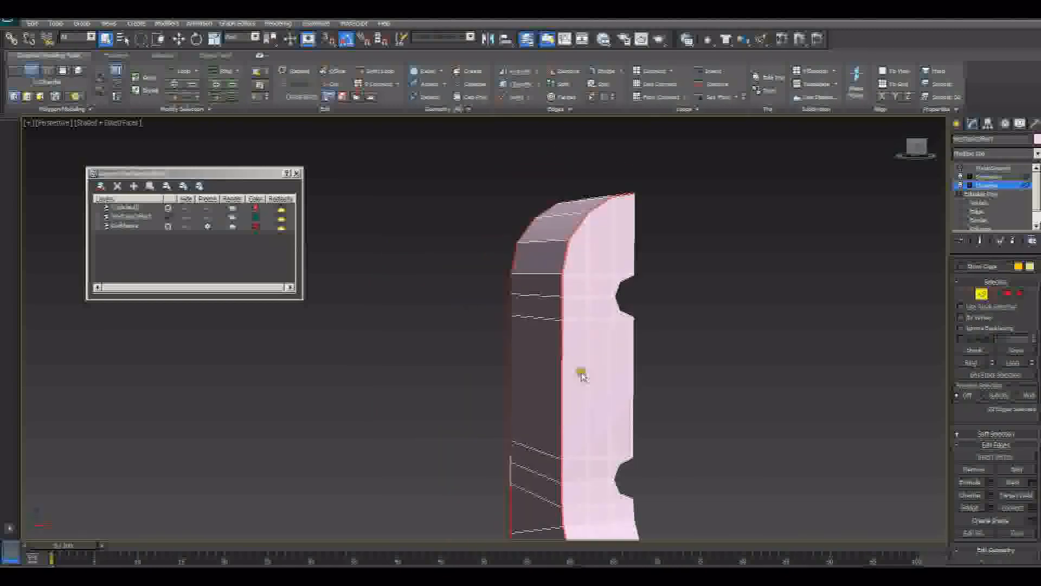
pyautogui.keyDown('alt'); pyautogui.moveTo(581, 375); pyautogui.dragTo(551, 376, button='middle'); pyautogui.keyUp('alt')
pyautogui.click(490, 382)
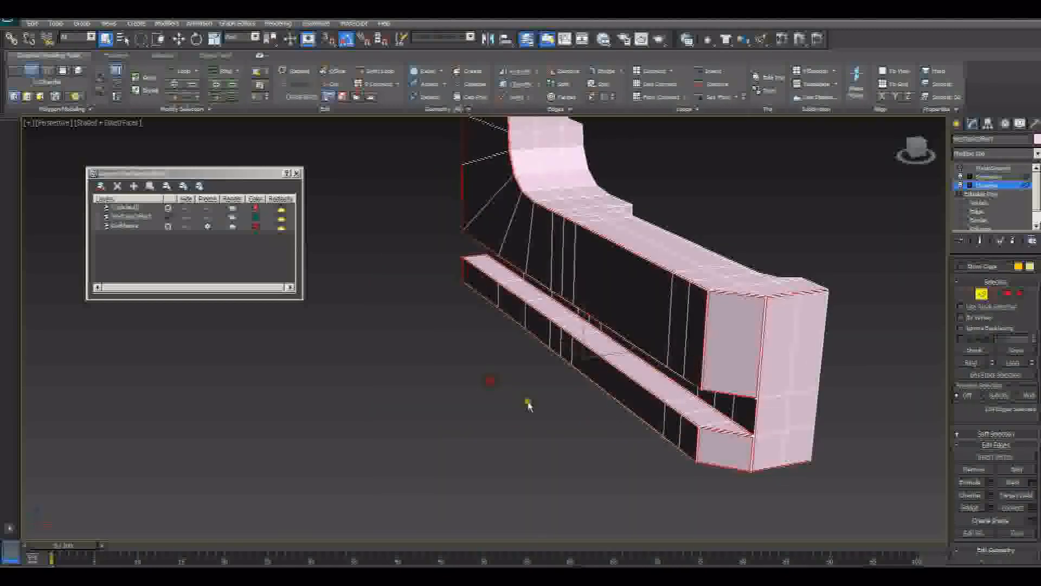
# Leave edge level, show the TurboSmooth result, and inspect the smoothed part around the holes, grooves and bottom
pyautogui.click(983, 194)
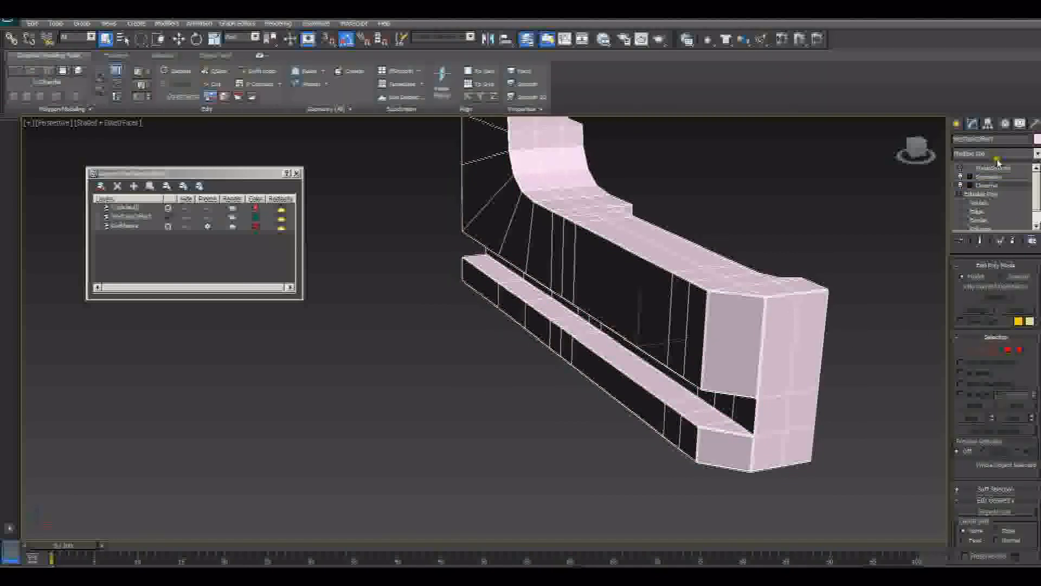
pyautogui.click(992, 168)
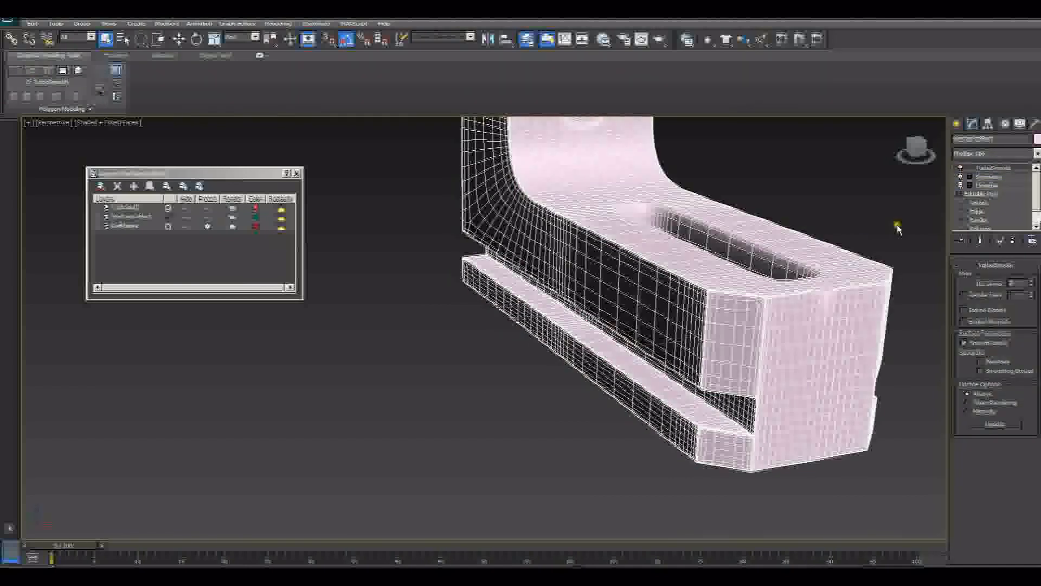
pyautogui.keyDown('alt'); pyautogui.moveTo(853, 258); pyautogui.dragTo(745, 425, button='middle'); pyautogui.keyUp('alt')
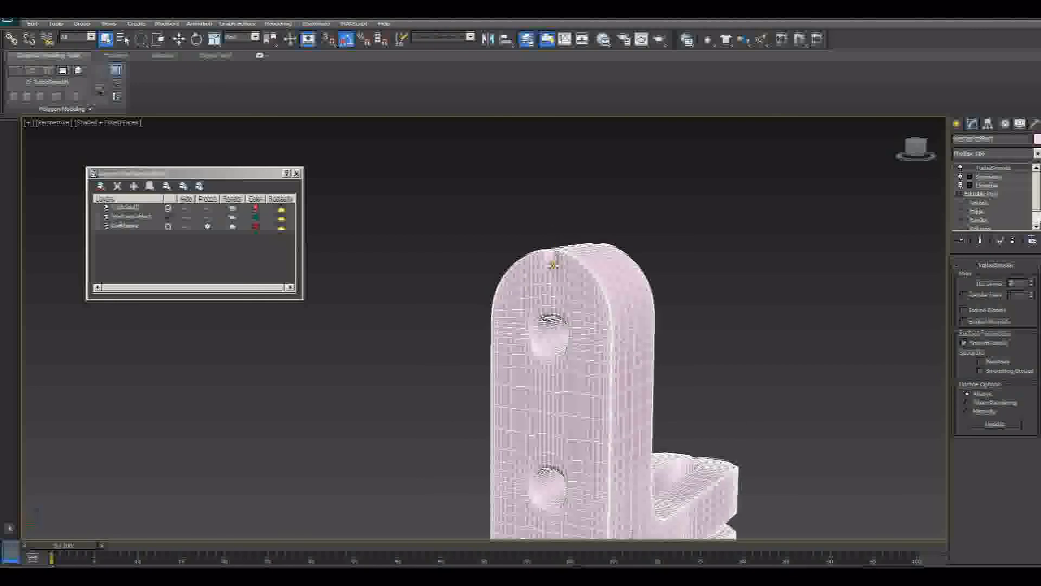
pyautogui.keyDown('alt'); pyautogui.moveTo(686, 322); pyautogui.dragTo(719, 355, button='middle'); pyautogui.keyUp('alt')
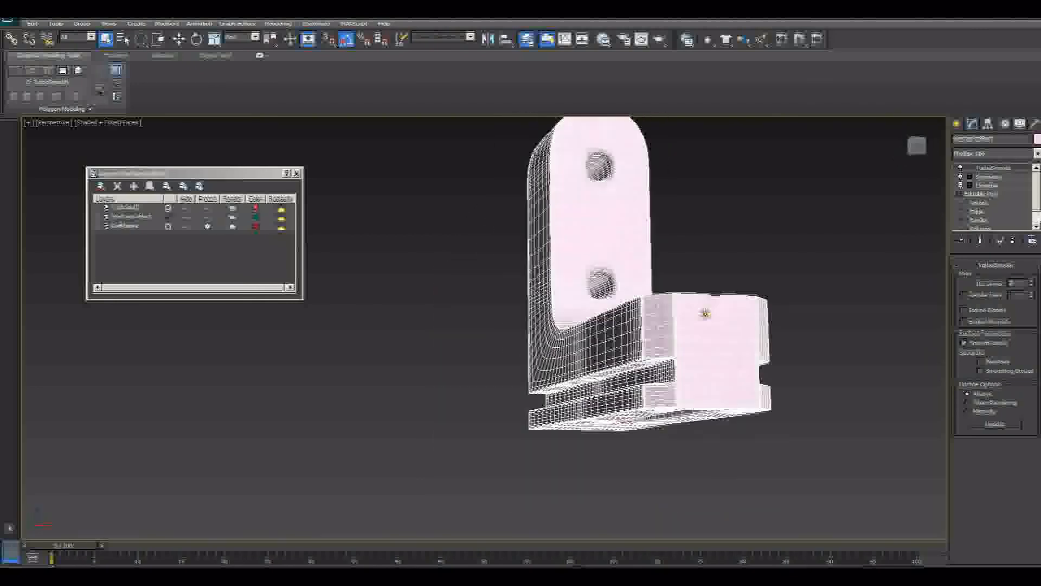
pyautogui.scroll(10, 757, 276)
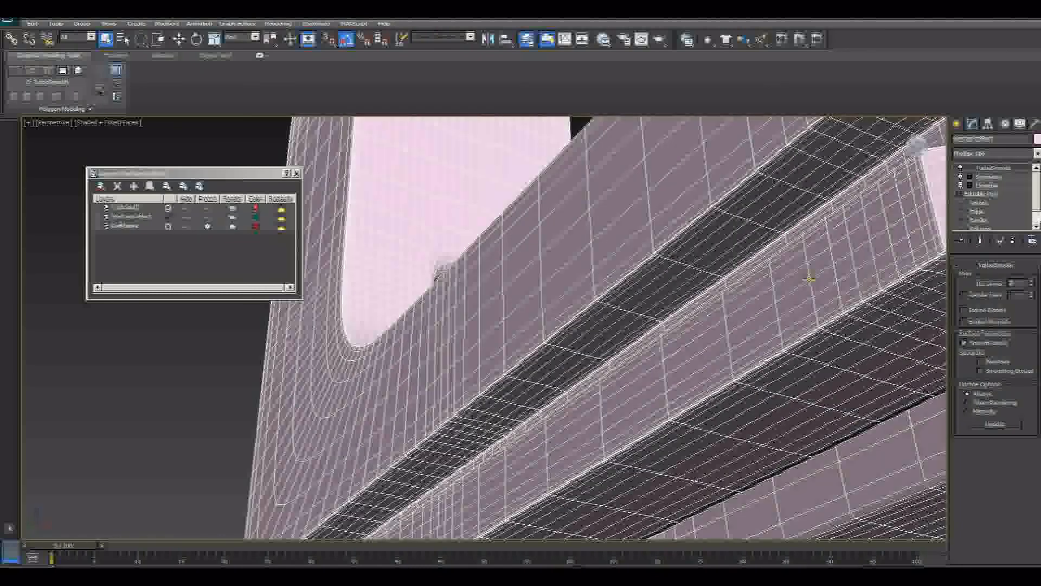
pyautogui.keyDown('alt'); pyautogui.moveTo(809, 279); pyautogui.dragTo(589, 291, button='middle'); pyautogui.keyUp('alt')
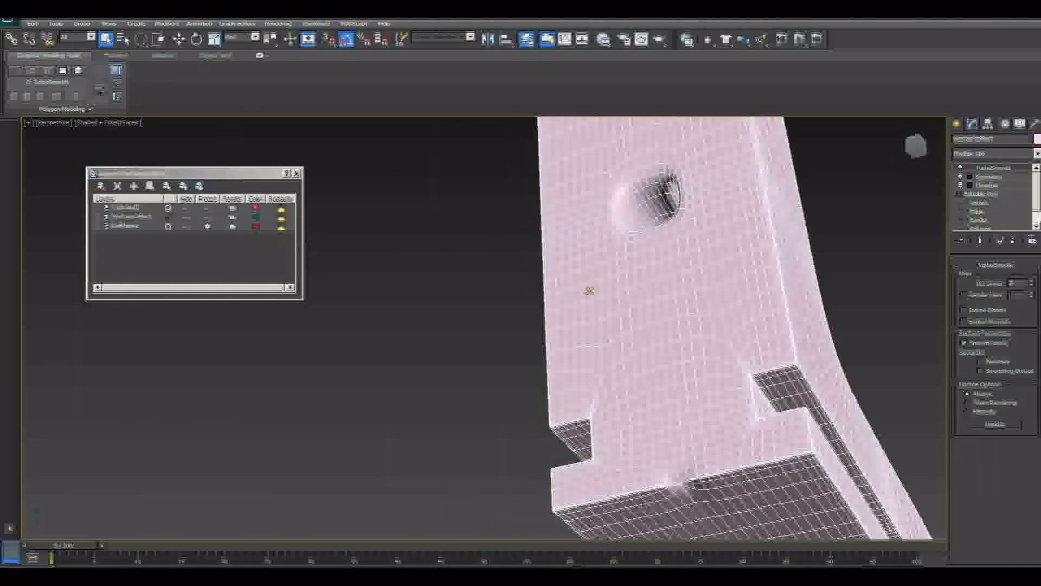
pyautogui.keyDown('alt'); pyautogui.moveTo(671, 319); pyautogui.dragTo(782, 314, button='middle'); pyautogui.keyUp('alt')
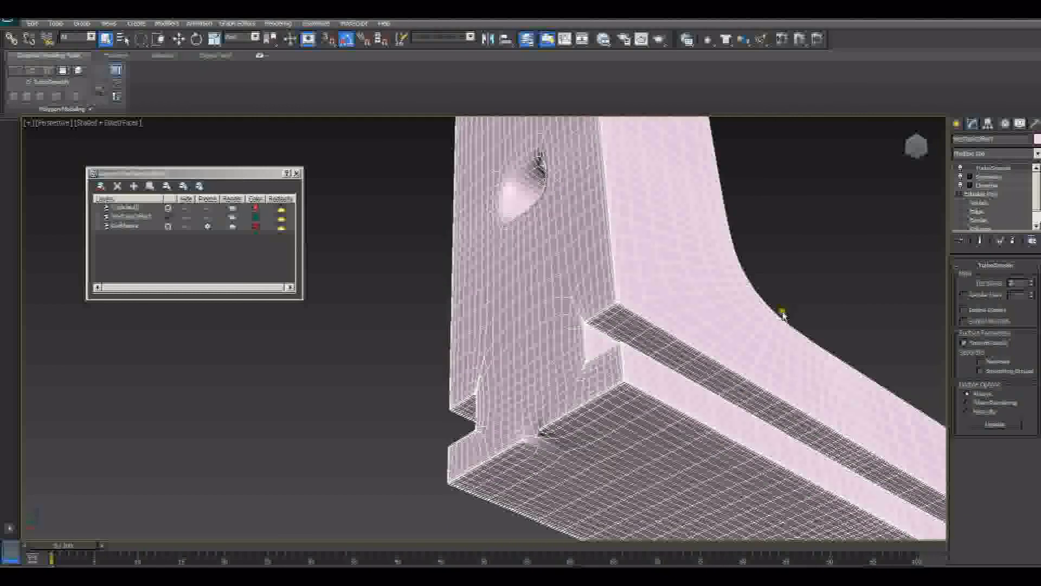
# Compare denser TurboSmooth iteration levels on the grooves and base, and keep one level above the original
pyautogui.click(1031, 281)
pyautogui.click(1032, 281)
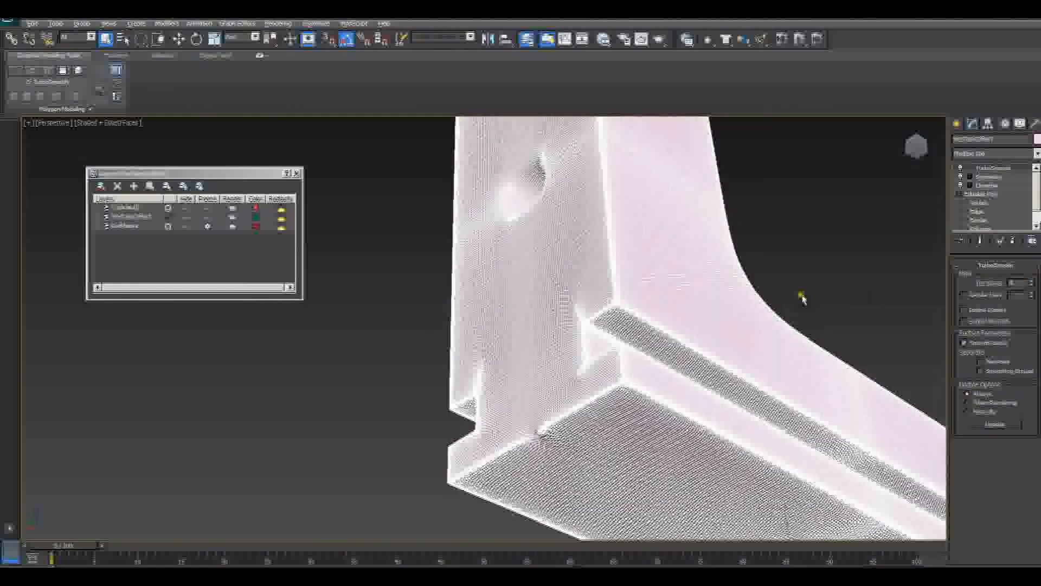
pyautogui.keyDown('alt'); pyautogui.moveTo(802, 298); pyautogui.dragTo(743, 286, button='middle'); pyautogui.keyUp('alt')
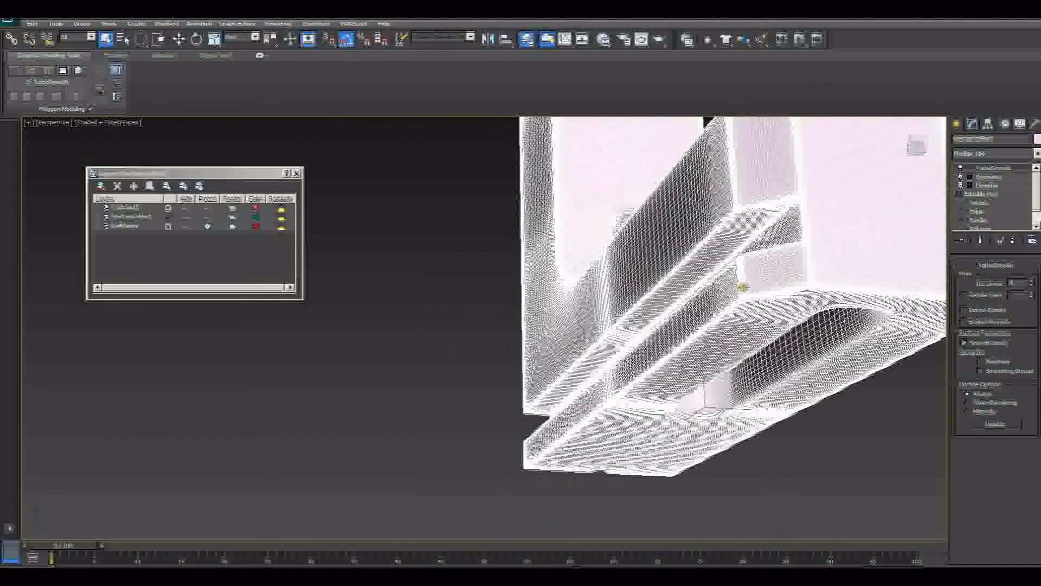
pyautogui.click(1032, 287)
pyautogui.click(1032, 288)
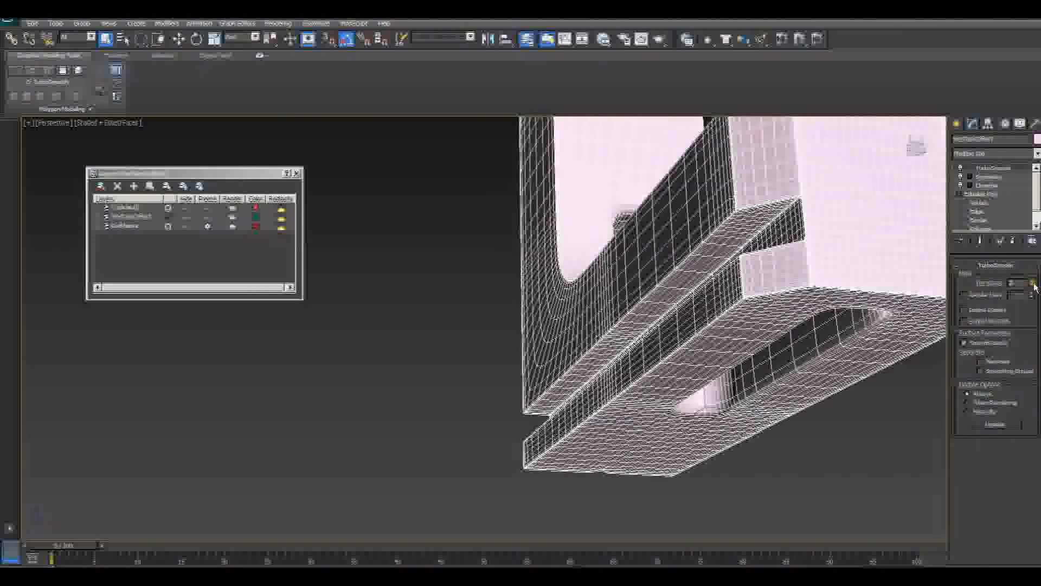
pyautogui.click(1032, 282)
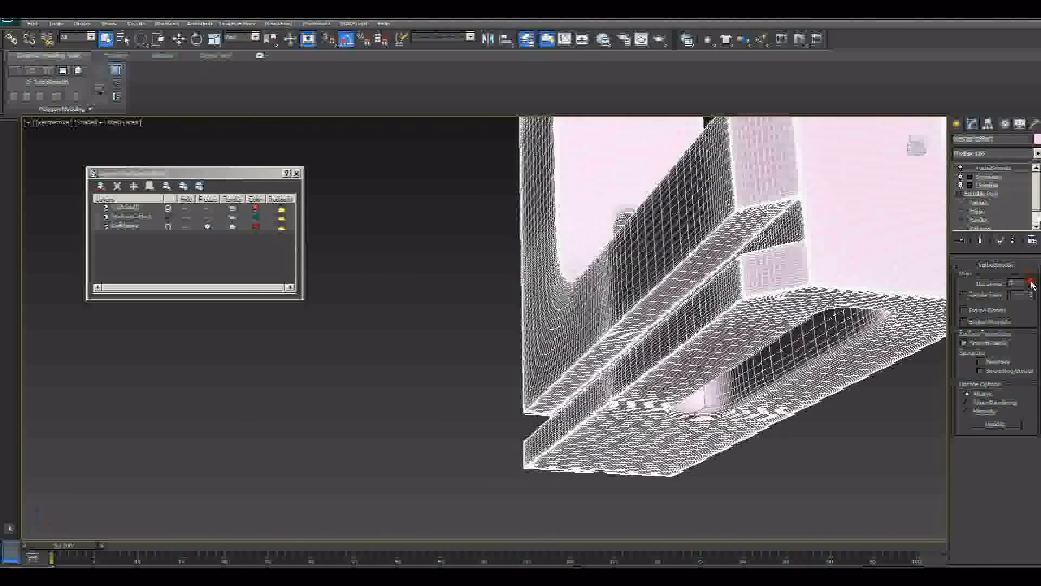
# Turn off TurboSmooth and inspect the chamfered edges at the front end of the mirrored base
pyautogui.click(961, 168)
pyautogui.keyDown('alt'); pyautogui.moveTo(867, 174); pyautogui.dragTo(884, 277, button='middle'); pyautogui.keyUp('alt')
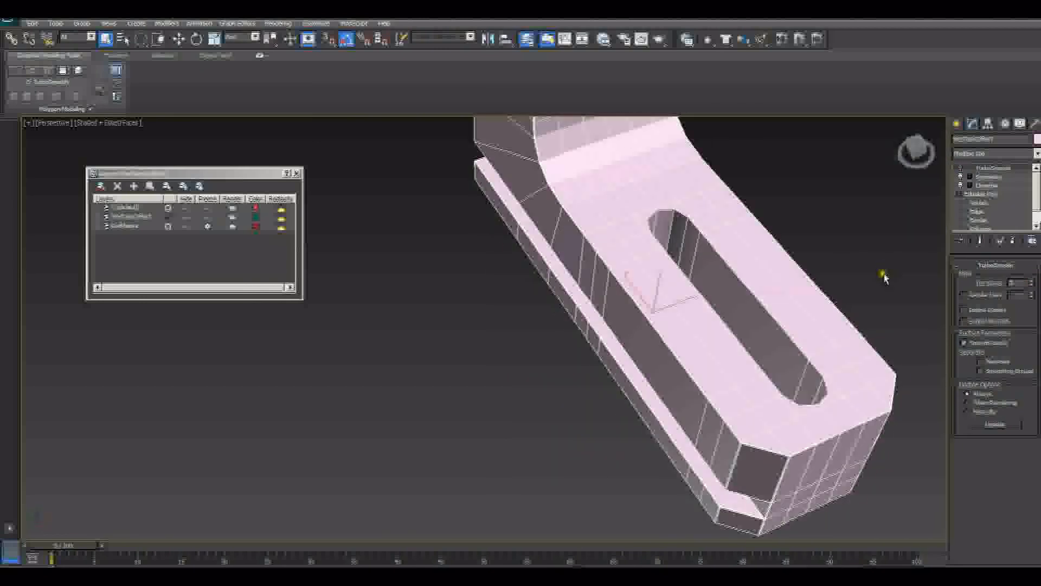
pyautogui.scroll(6, 764, 300)
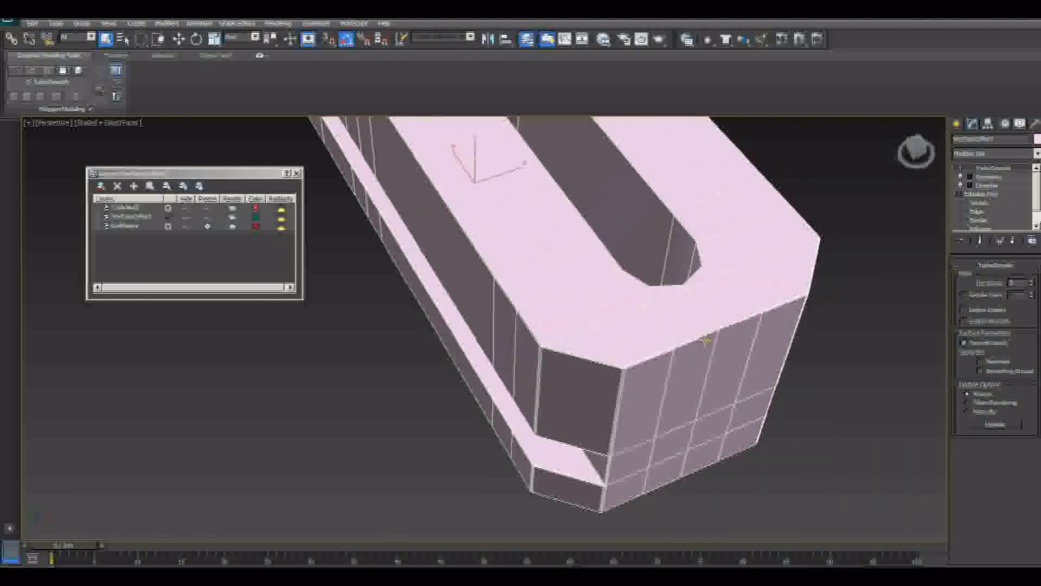
pyautogui.scroll(6, 493, 342)
pyautogui.scroll(-3, 527, 369)
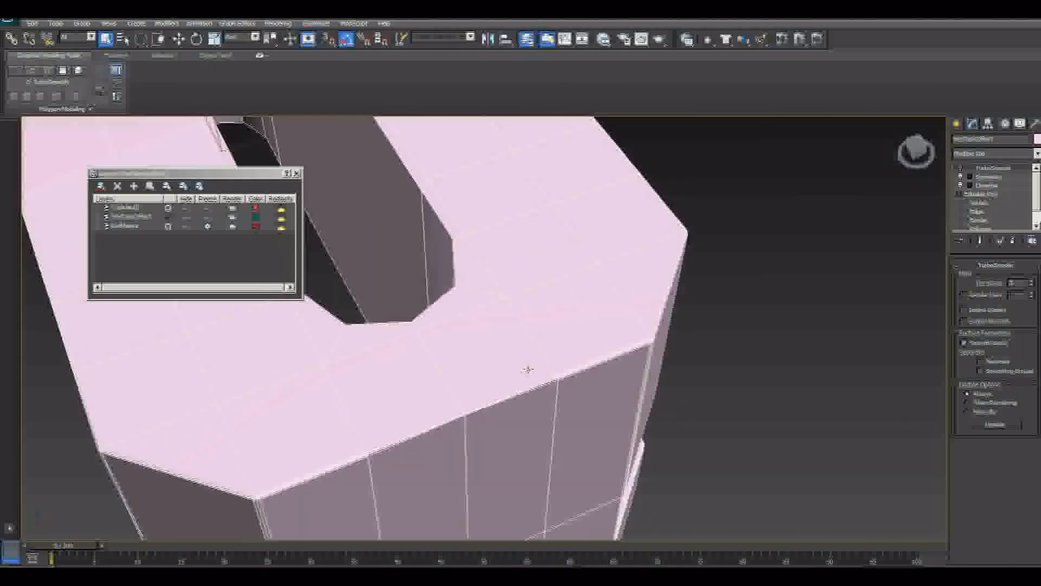
pyautogui.moveTo(531, 369); pyautogui.dragTo(581, 324, button='middle')
pyautogui.keyDown('alt'); pyautogui.moveTo(517, 349); pyautogui.dragTo(553, 302, button='middle'); pyautogui.keyUp('alt')
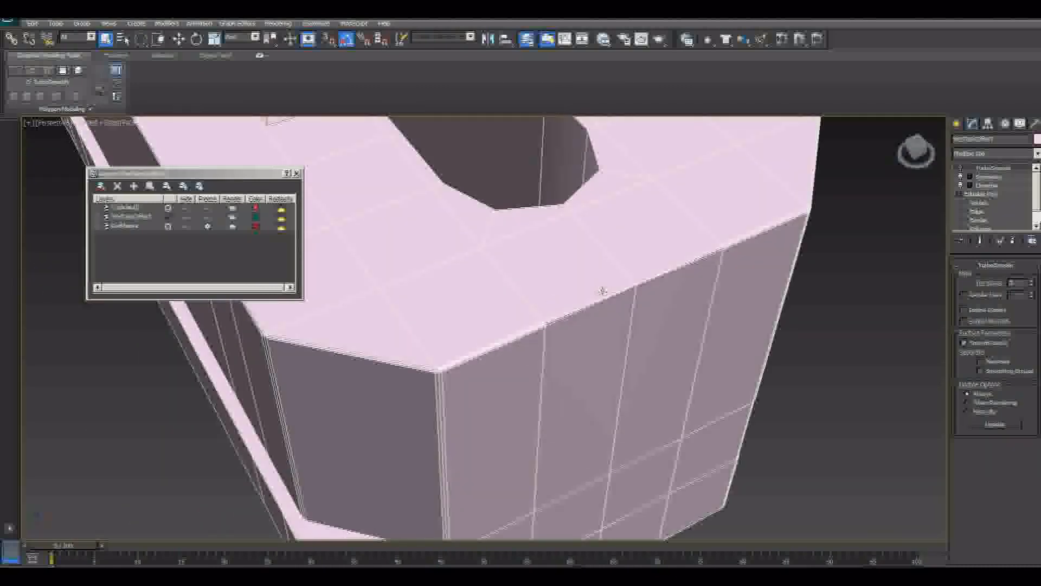
# Compare the part with and without Symmetry, set its weld threshold to 0.05 cm, and check the centre seam
pyautogui.click(986, 177)
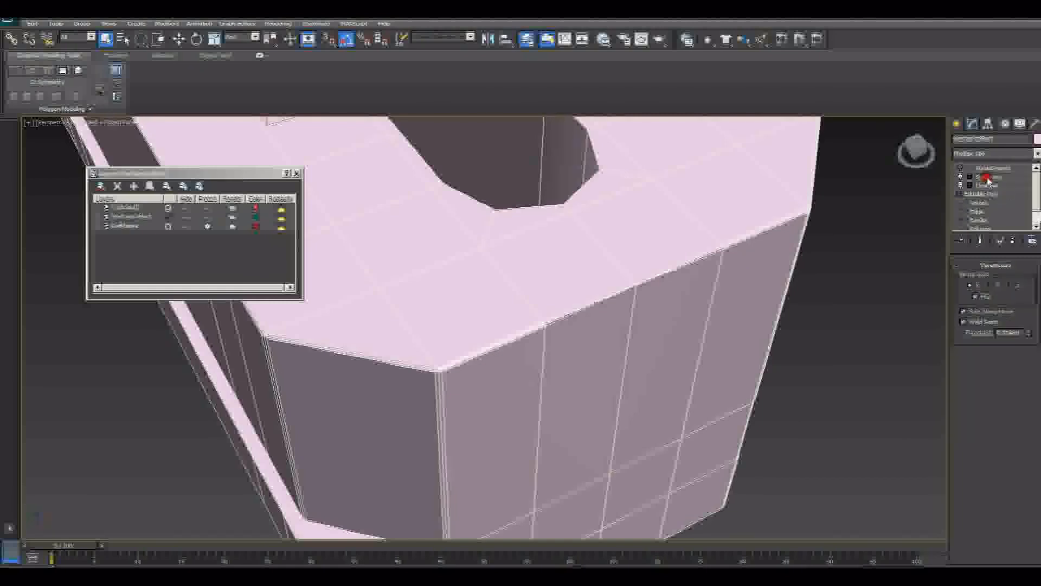
pyautogui.click(961, 178)
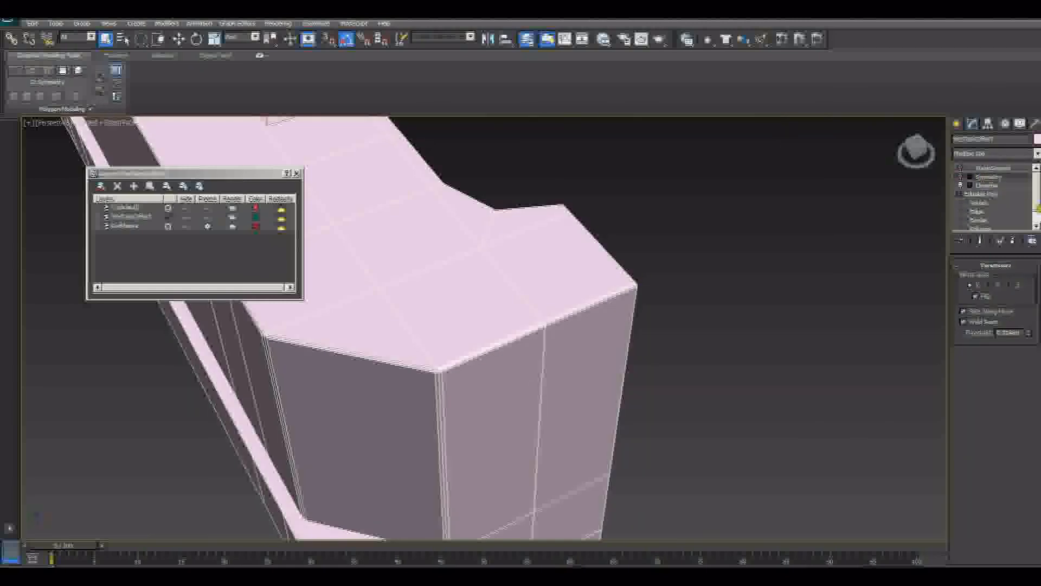
pyautogui.click(961, 177)
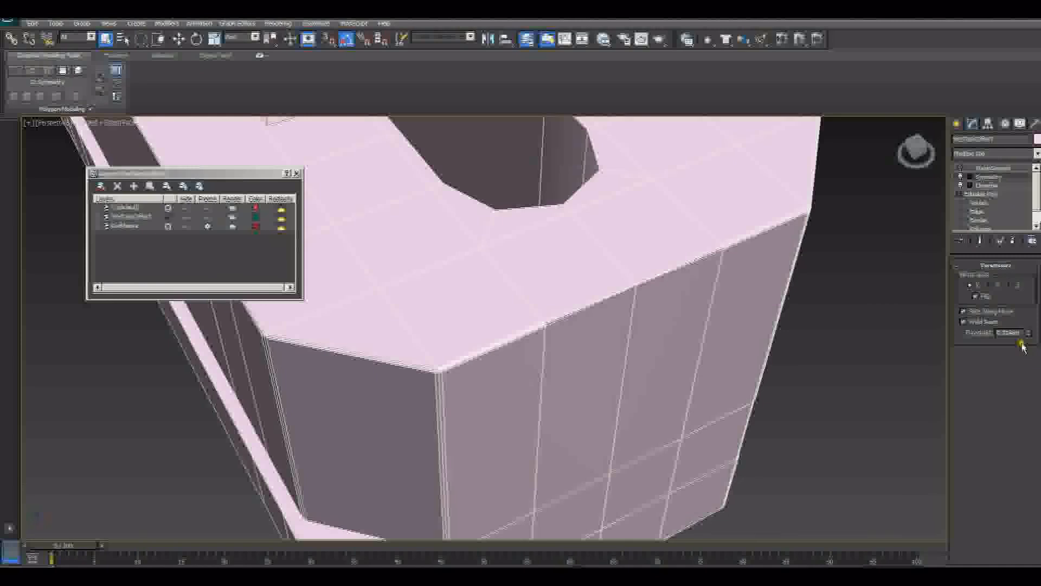
pyautogui.moveTo(1001, 333); pyautogui.dragTo(1009, 334)
pyautogui.write('05')
pyautogui.press('Return')
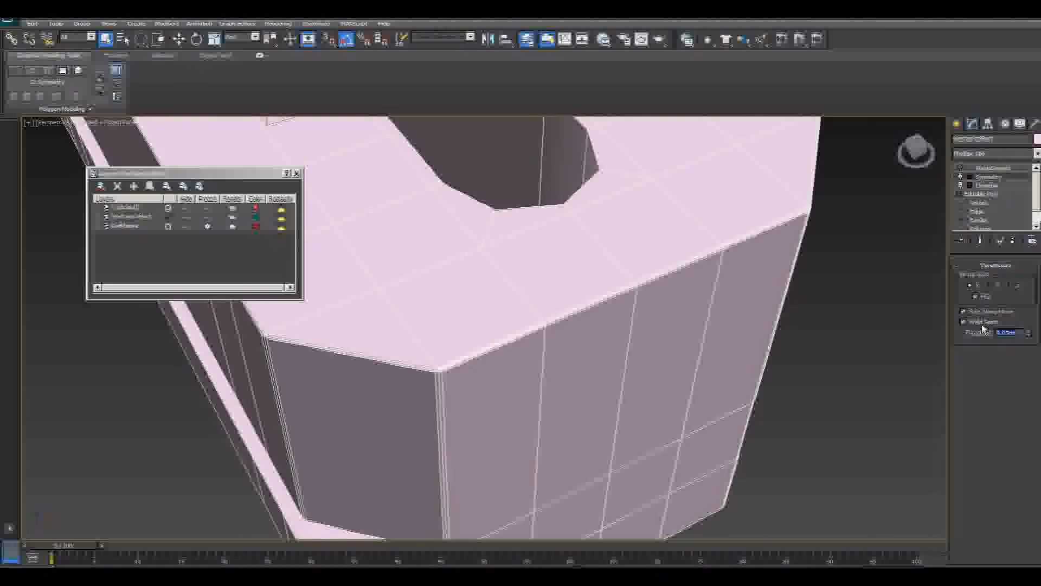
pyautogui.keyDown('alt'); pyautogui.moveTo(626, 274); pyautogui.dragTo(663, 244, button='middle'); pyautogui.keyUp('alt')
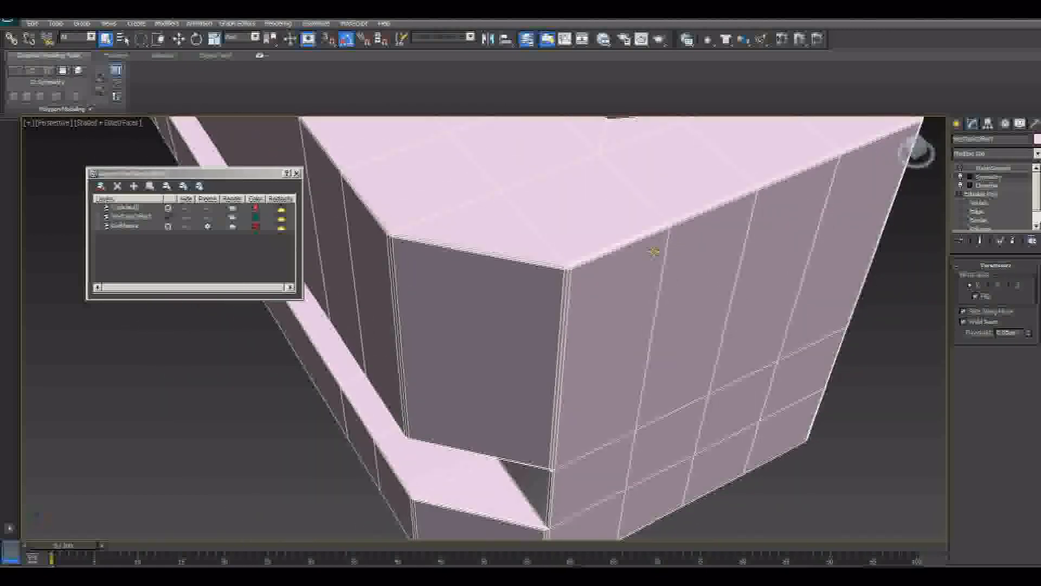
pyautogui.moveTo(608, 279)
pyautogui.keyDown('alt'); pyautogui.mouseDown(button='middle')
pyautogui.moveTo(618, 302)
pyautogui.moveTo(609, 287)
pyautogui.mouseUp(button='middle'); pyautogui.keyUp('alt')
pyautogui.keyDown('alt'); pyautogui.moveTo(623, 199); pyautogui.dragTo(632, 279, button='middle'); pyautogui.keyUp('alt')
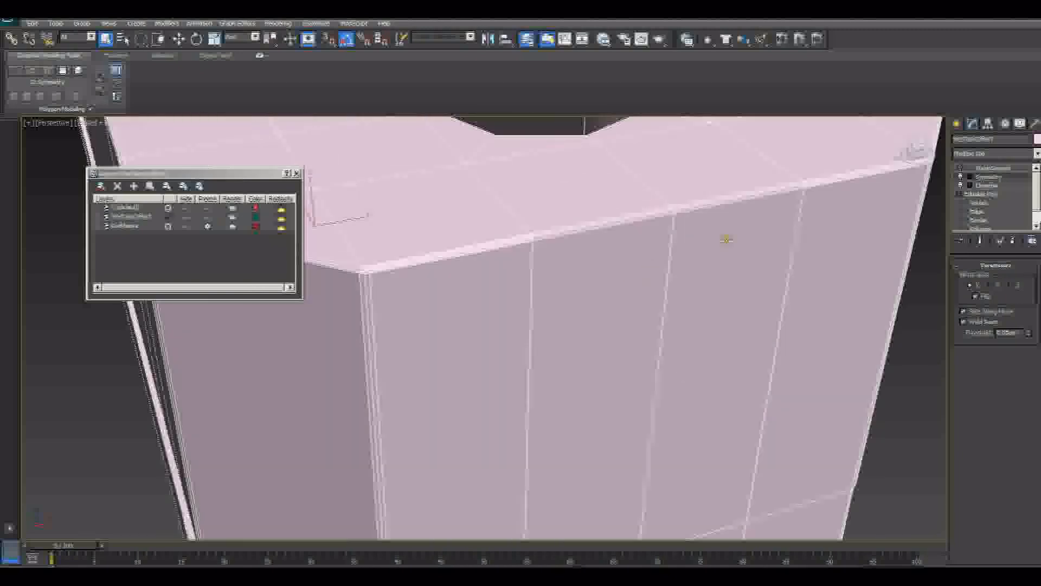
# Turn TurboSmooth back on and check the smoothed front end and slot of the base
pyautogui.click(997, 168)
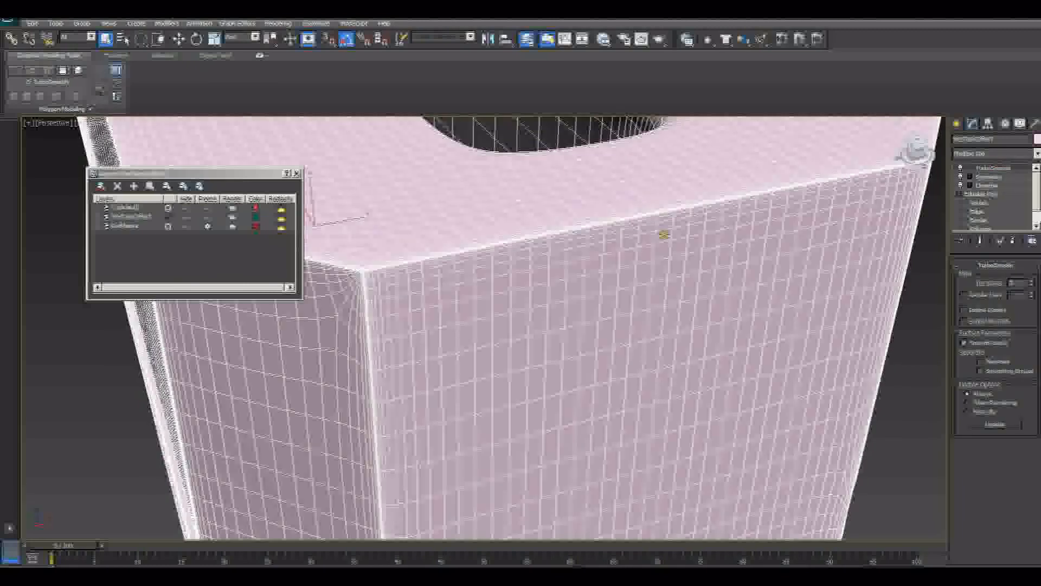
pyautogui.keyDown('alt'); pyautogui.moveTo(662, 233); pyautogui.dragTo(542, 346, button='middle'); pyautogui.keyUp('alt')
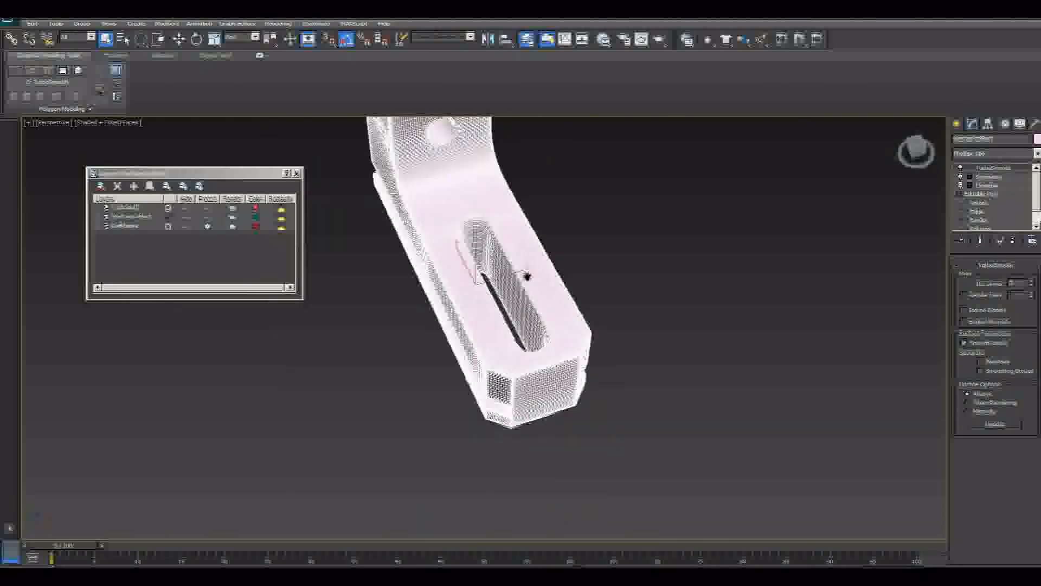
pyautogui.scroll(5, 622, 307)
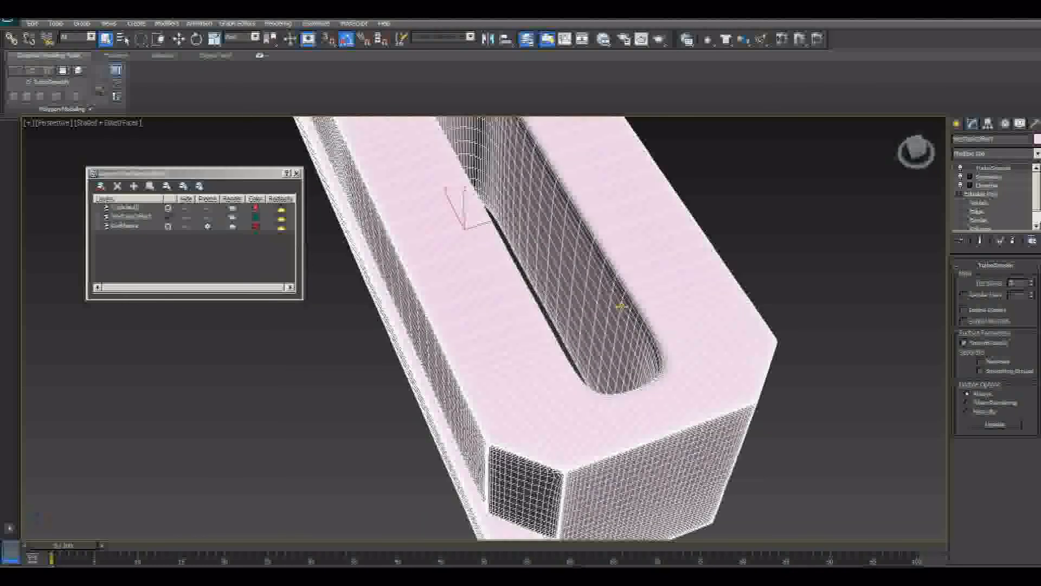
# Enter edge level in the Chamfer modifier and select the edge loop along the slot's upper rim
pyautogui.click(986, 185)
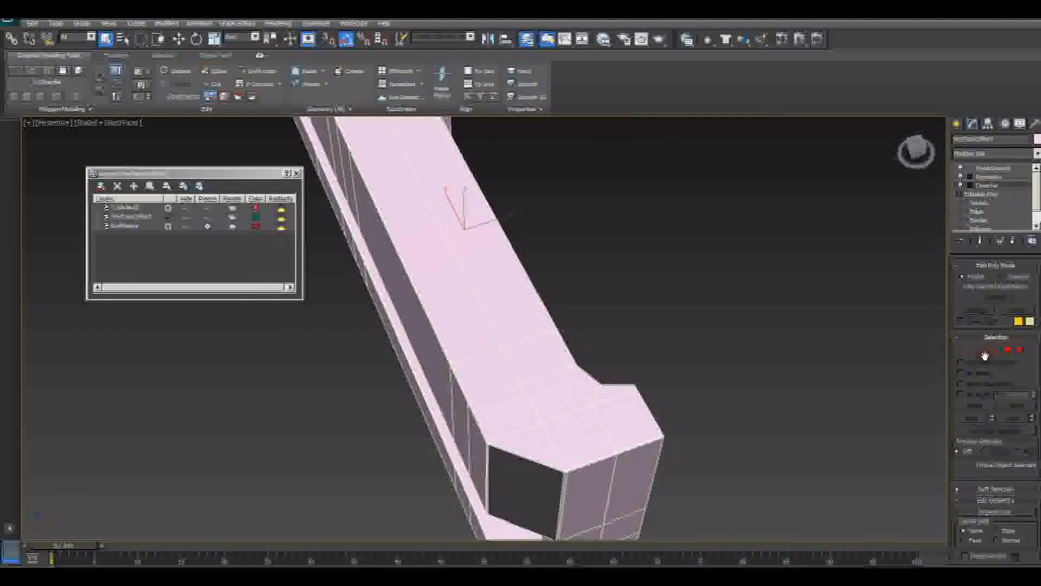
pyautogui.click(985, 353)
pyautogui.keyDown('alt'); pyautogui.moveTo(922, 369); pyautogui.dragTo(460, 413, button='middle'); pyautogui.keyUp('alt')
pyautogui.click(332, 348)
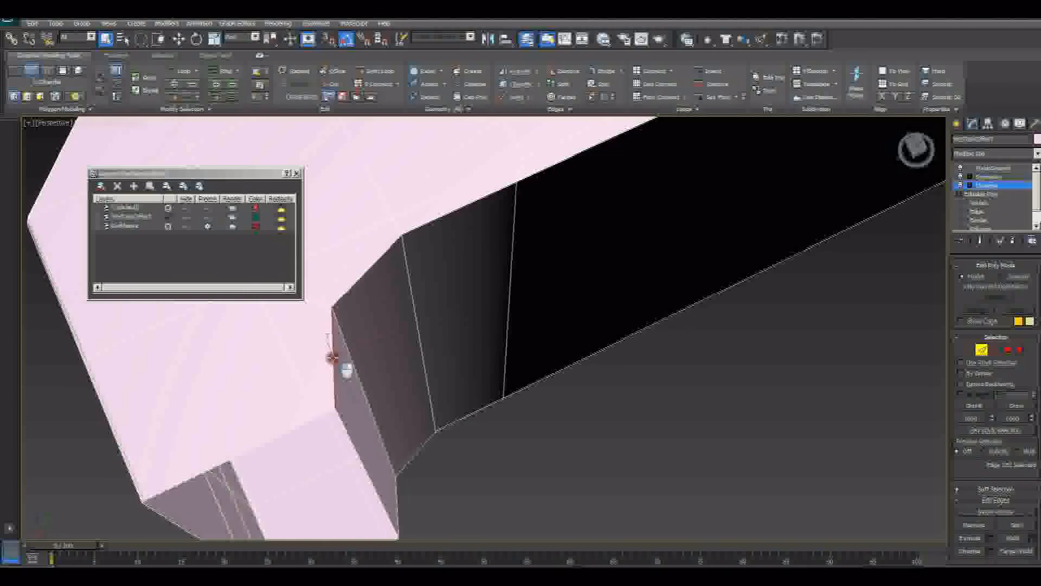
pyautogui.doubleClick(335, 360)
pyautogui.press('q')
pyautogui.keyDown('alt'); pyautogui.moveTo(422, 365); pyautogui.dragTo(610, 282, button='middle'); pyautogui.keyUp('alt')
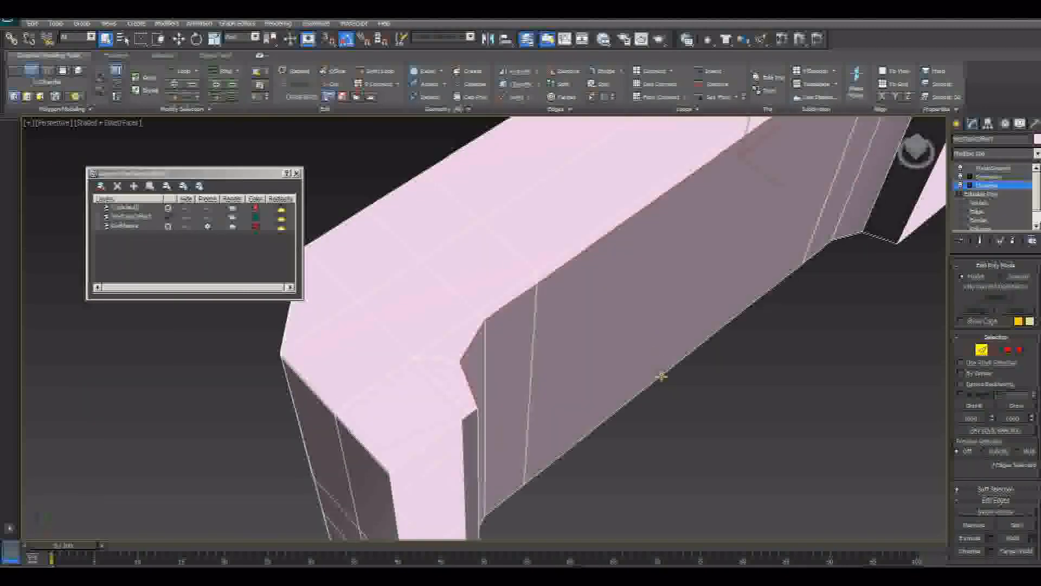
# Add the rim edges of the half-holes in the upright to the slot rim selection, chamfer them all, and leave edge level
pyautogui.keyDown('alt'); pyautogui.moveTo(660, 374); pyautogui.dragTo(577, 237, button='middle'); pyautogui.keyUp('alt')
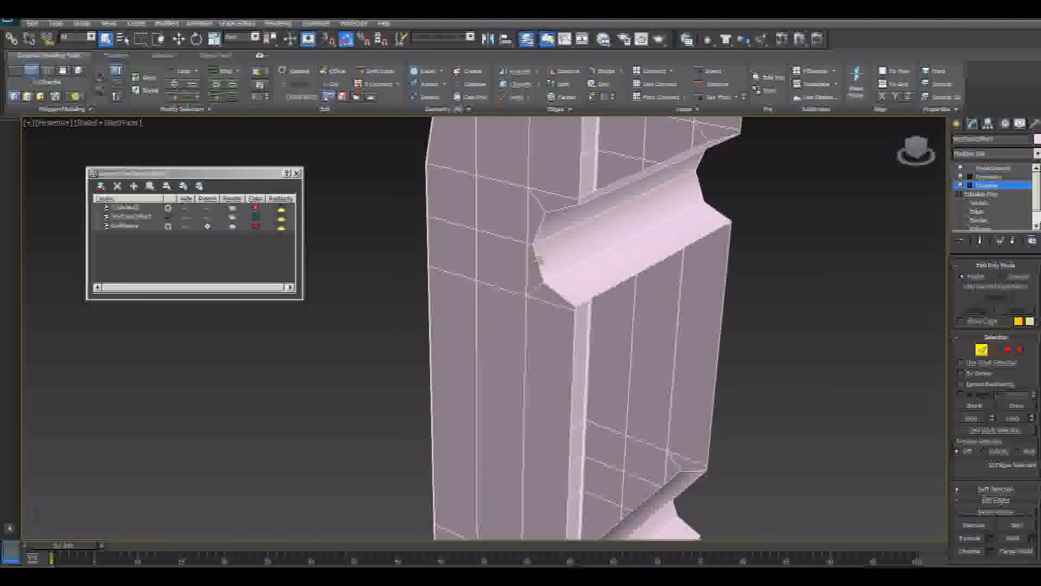
pyautogui.keyDown('alt'); pyautogui.moveTo(690, 314); pyautogui.dragTo(488, 220, button='middle'); pyautogui.keyUp('alt')
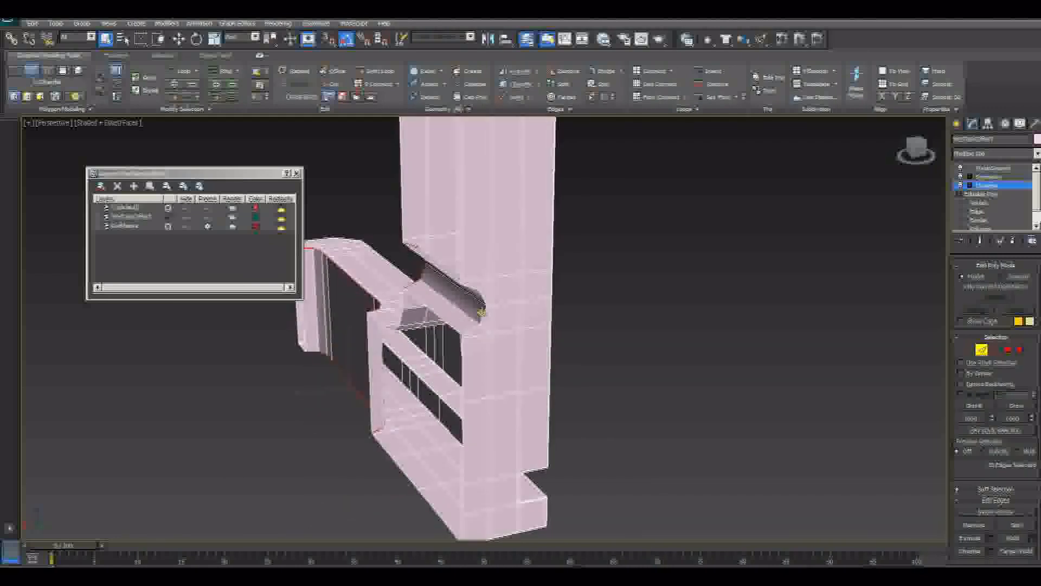
pyautogui.keyDown('alt'); pyautogui.moveTo(488, 332); pyautogui.dragTo(548, 349, button='middle'); pyautogui.keyUp('alt')
pyautogui.scroll(5, 547, 350)
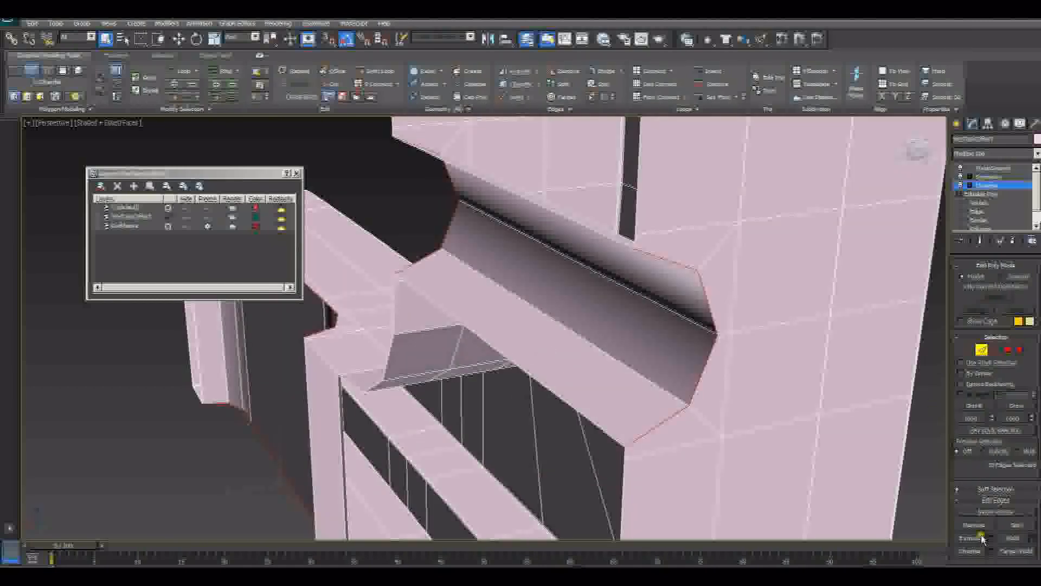
pyautogui.click(988, 552)
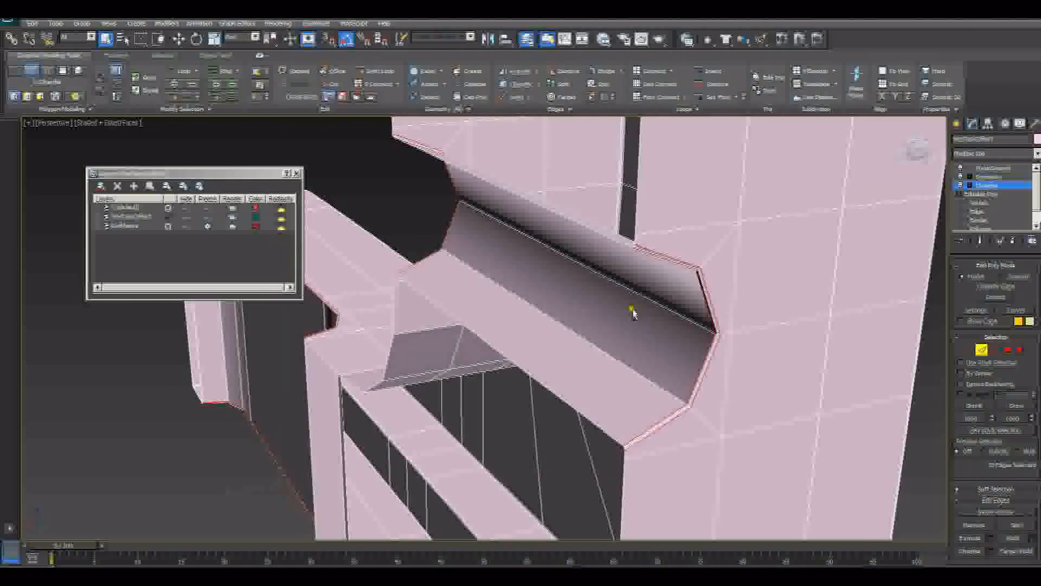
pyautogui.keyDown('alt'); pyautogui.moveTo(633, 313); pyautogui.dragTo(667, 274, button='middle'); pyautogui.keyUp('alt')
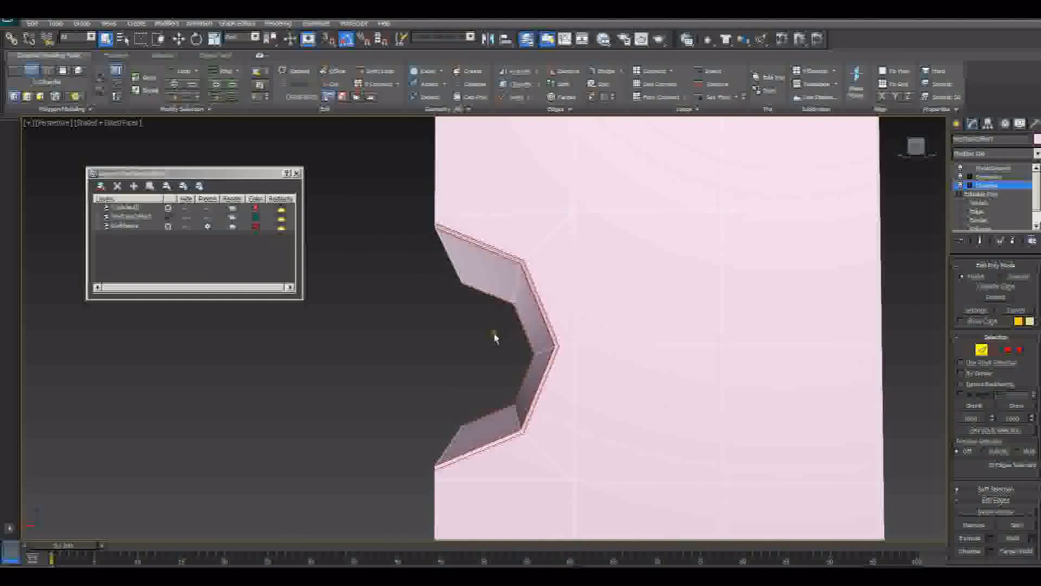
pyautogui.click(488, 383)
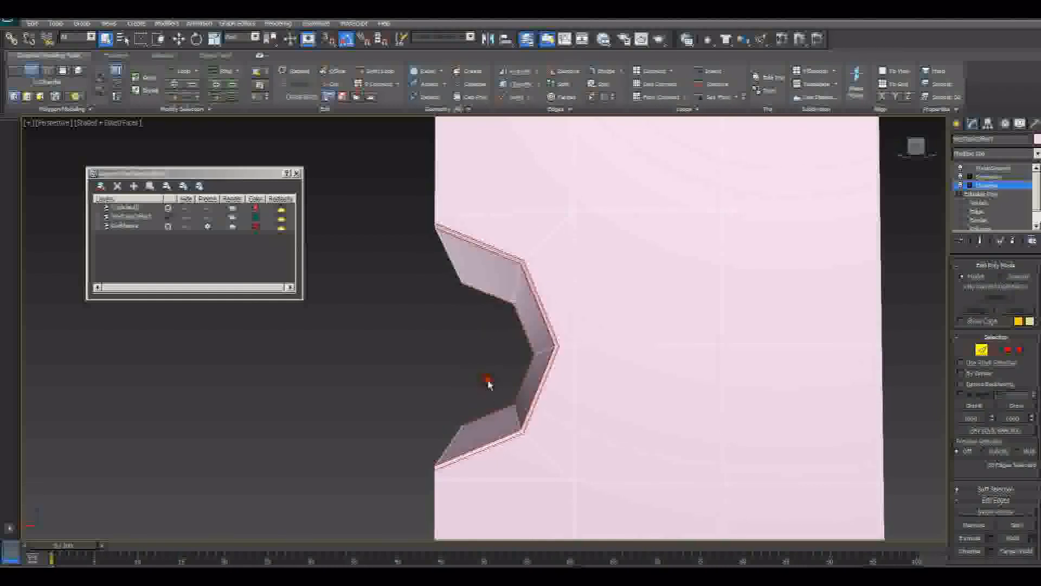
pyautogui.click(981, 349)
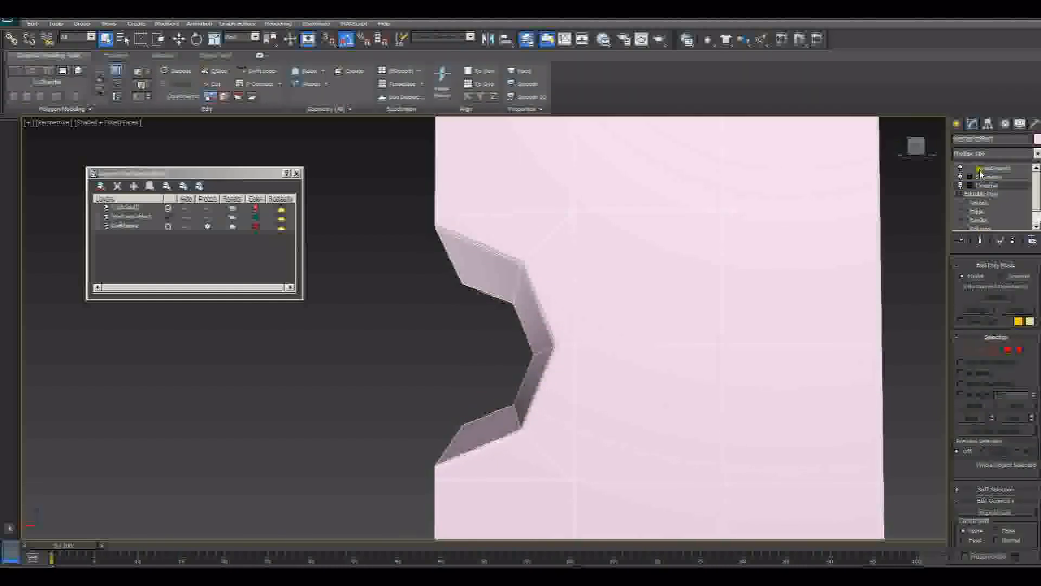
# Return to the TurboSmooth modifier, check the smoothed holes and slot from several sides, and render the whole part in perspective
pyautogui.click(983, 168)
pyautogui.scroll(-6, 588, 257)
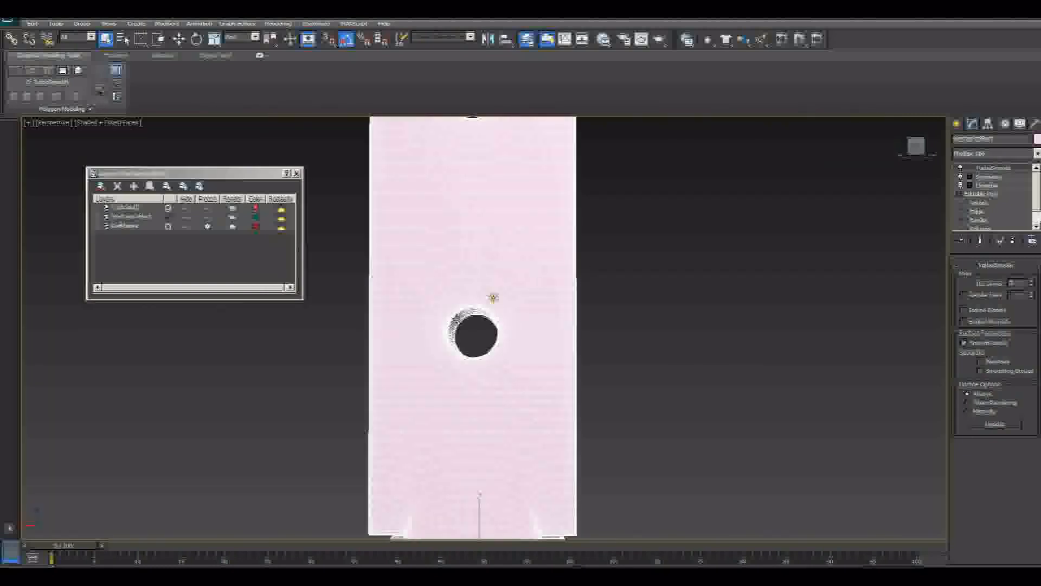
pyautogui.keyDown('alt'); pyautogui.moveTo(492, 297); pyautogui.dragTo(530, 302, button='middle'); pyautogui.keyUp('alt')
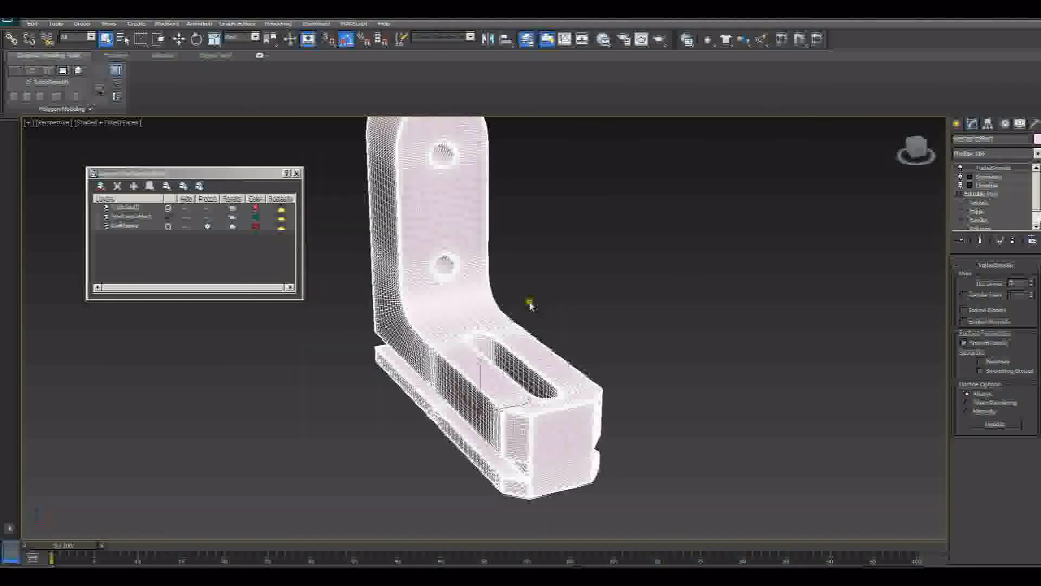
pyautogui.scroll(4, 600, 356)
pyautogui.scroll(-3, 600, 355)
pyautogui.keyDown('alt'); pyautogui.moveTo(604, 344); pyautogui.dragTo(618, 305, button='middle'); pyautogui.keyUp('alt')
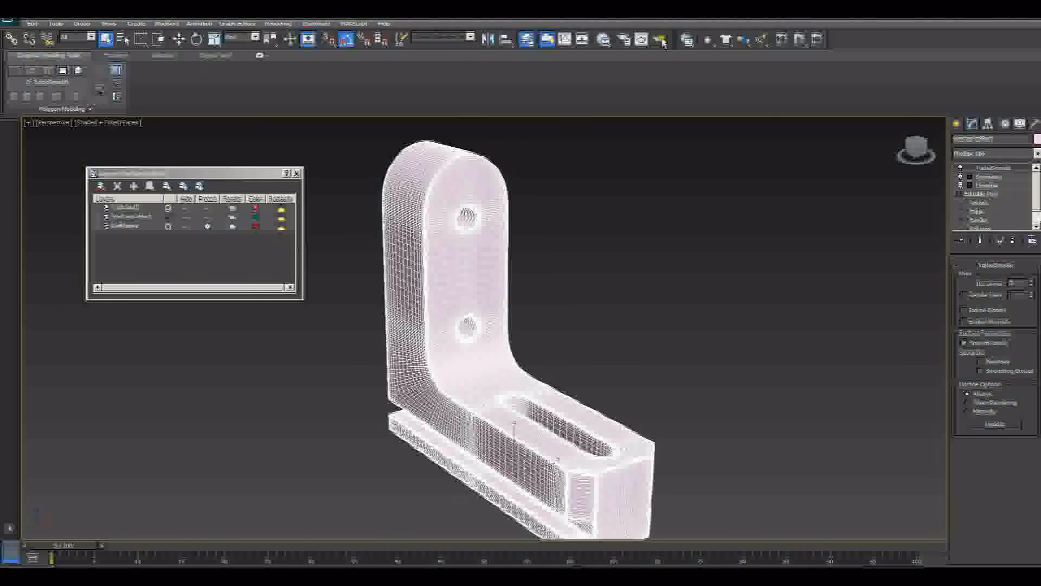
pyautogui.click(660, 40)
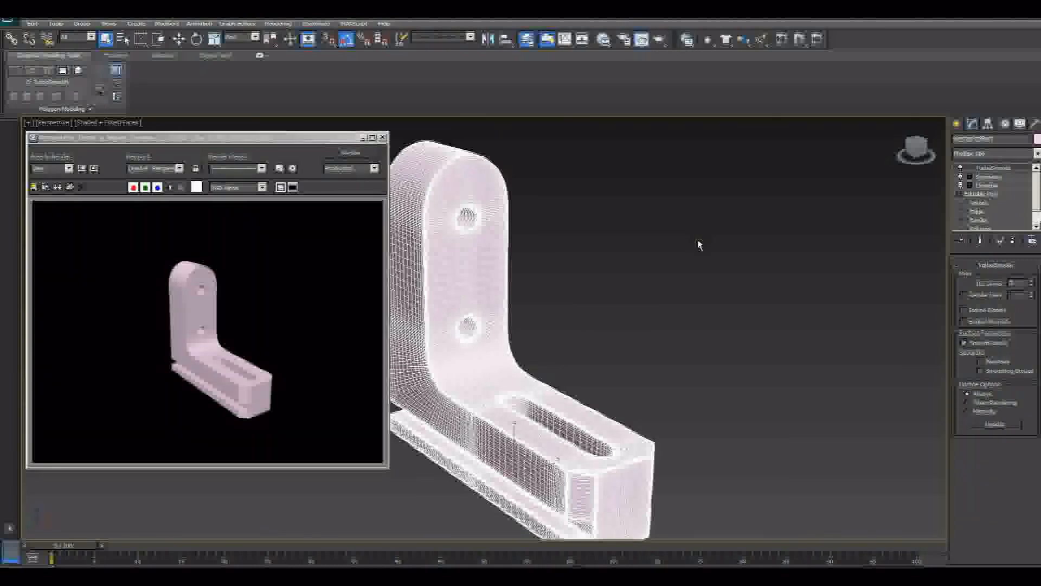
# Render a close-up of the base's slot and outer edges, inspect it, and close the rendered frame window
pyautogui.scroll(5, 596, 355)
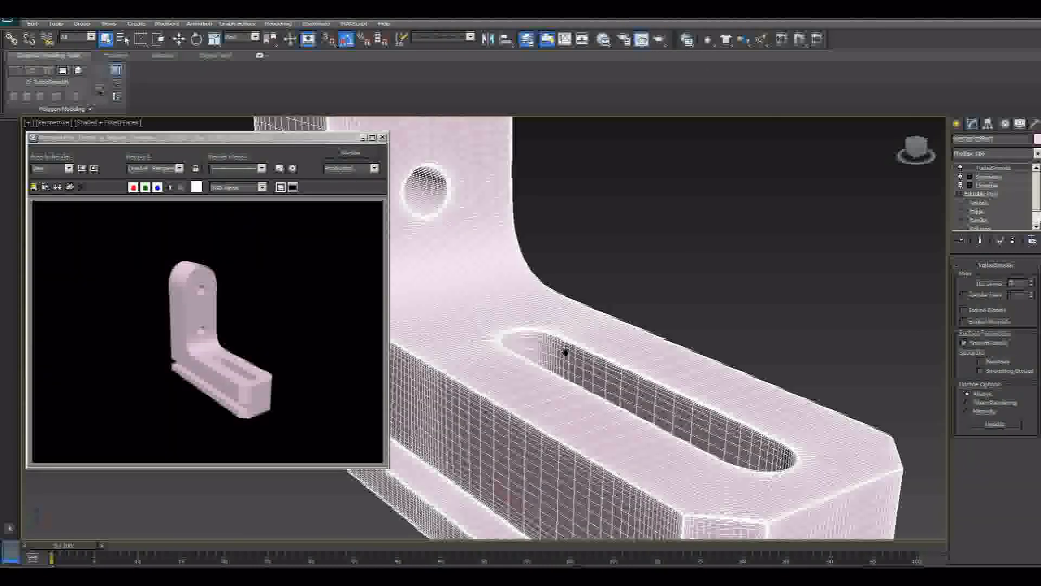
pyautogui.scroll(5, 614, 353)
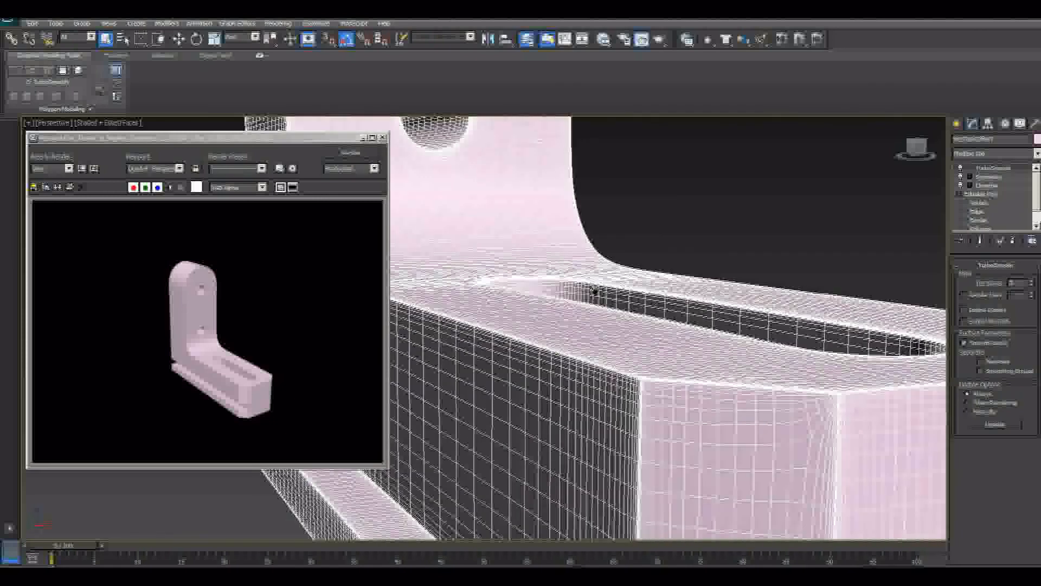
pyautogui.scroll(5, 569, 275)
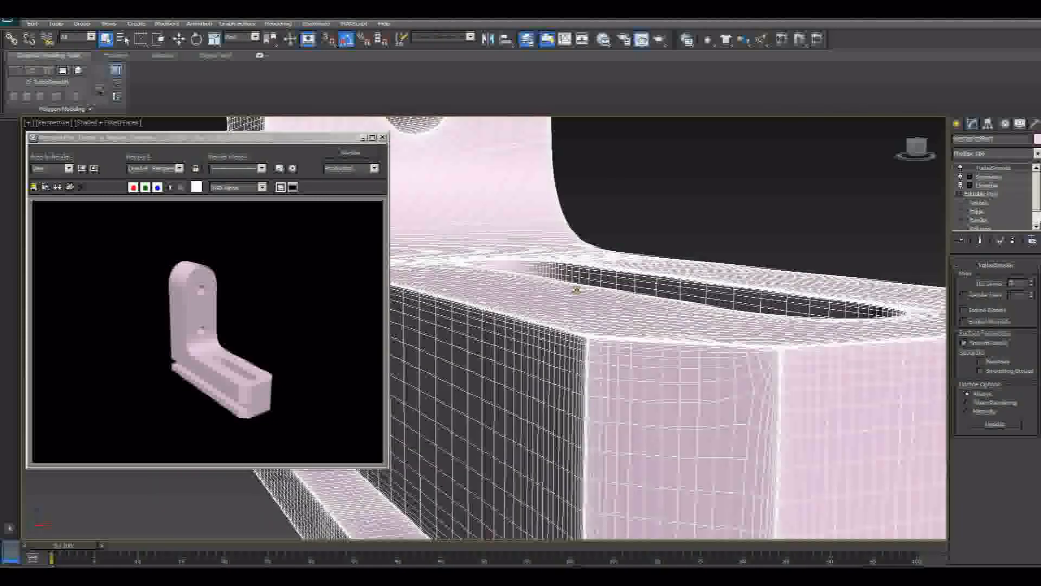
pyautogui.moveTo(572, 360)
pyautogui.keyDown('alt'); pyautogui.mouseDown(button='middle')
pyautogui.moveTo(569, 372)
pyautogui.moveTo(572, 355)
pyautogui.moveTo(562, 355)
pyautogui.mouseUp(button='middle'); pyautogui.keyUp('alt')
pyautogui.scroll(-2, 572, 355)
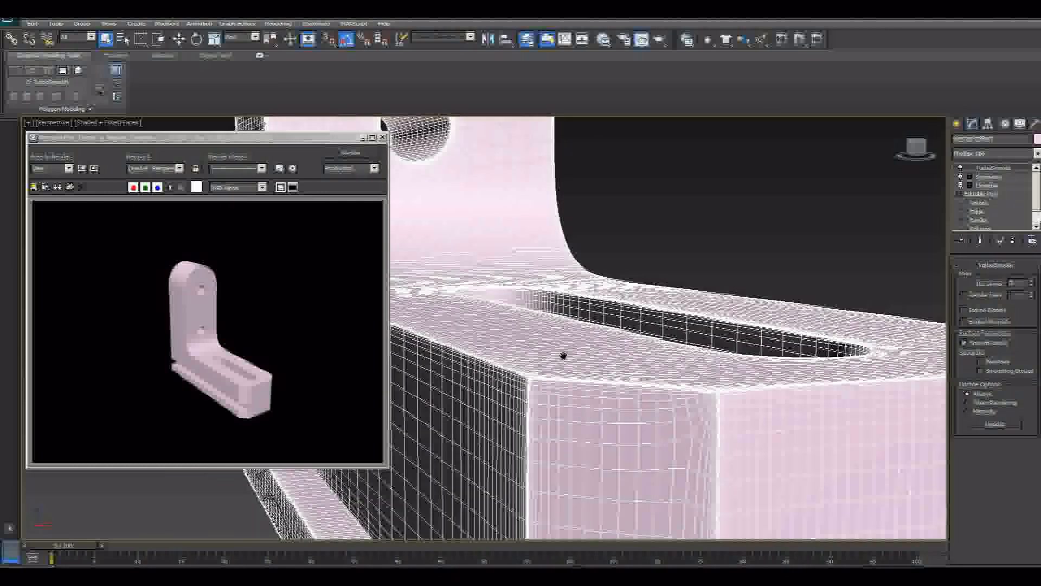
pyautogui.scroll(2, 562, 356)
pyautogui.click(351, 155)
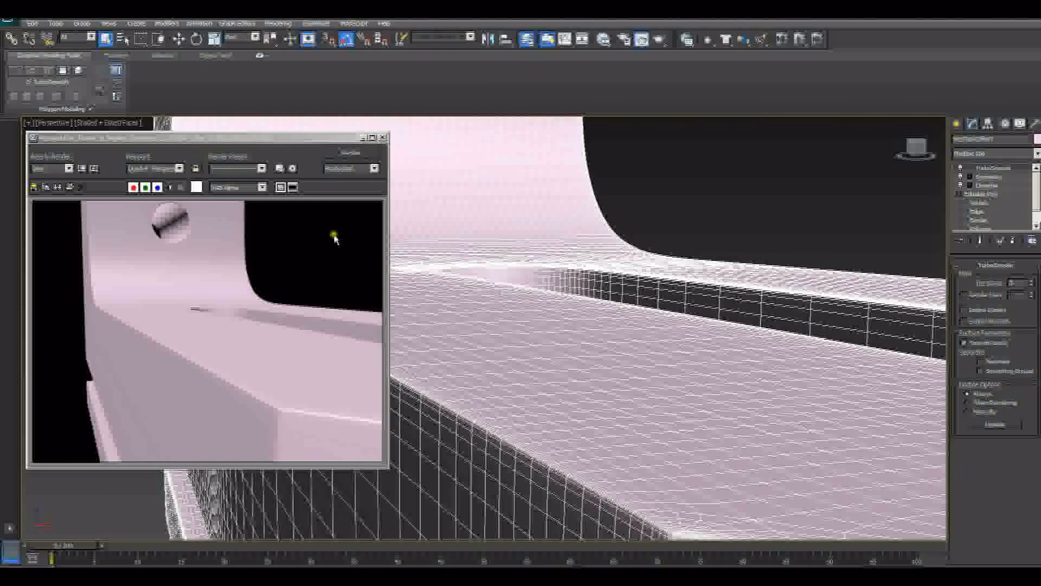
pyautogui.click(298, 141)
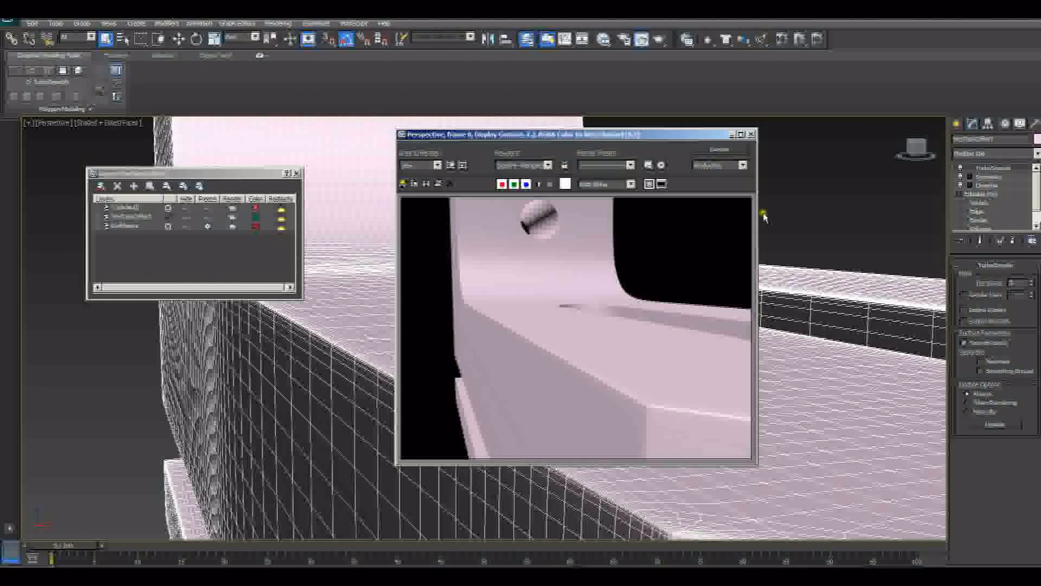
pyautogui.click(751, 134)
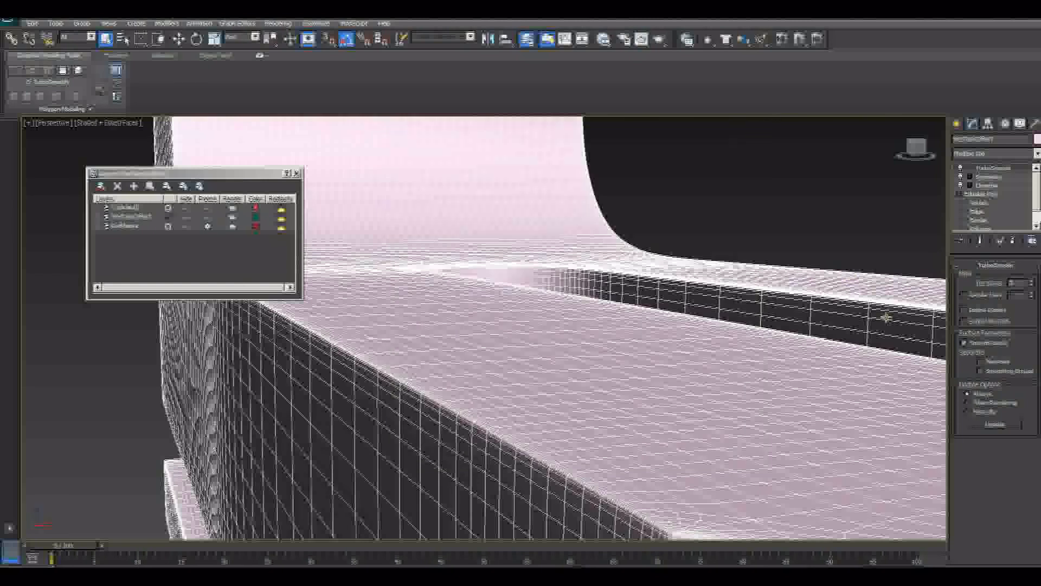